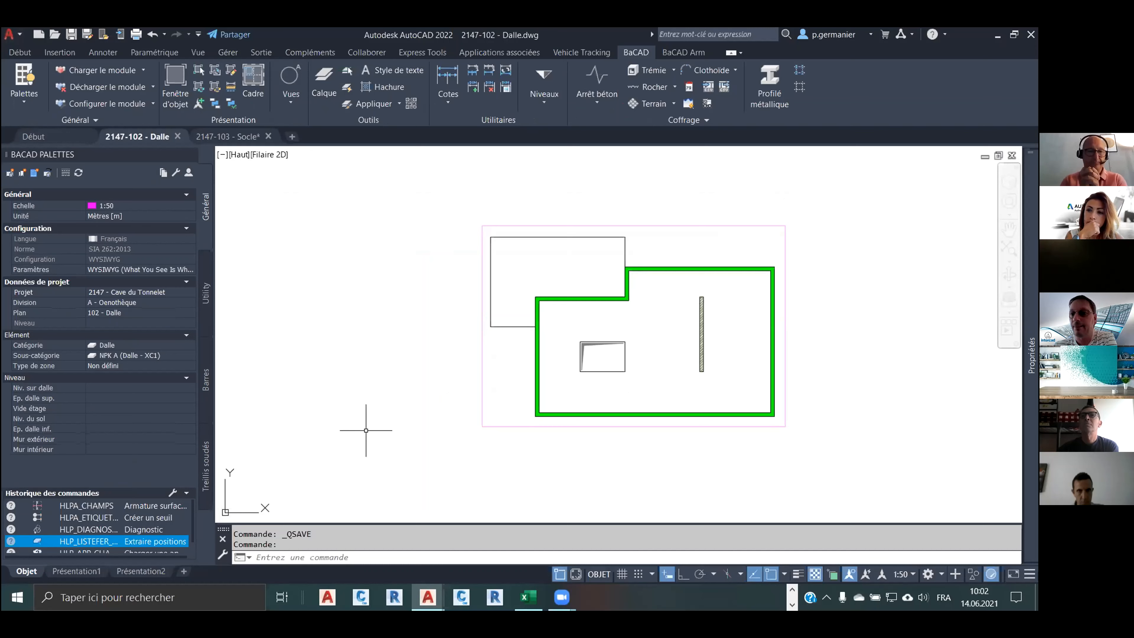
Switch from AutoCAD to the Chrome window showing the BaCAD documentation site.
{"action": "key", "text": "alt+Tab"}
{"action": "key", "text": "alt+Tab"}
{"action": "key", "text": "alt+Tab"}
{"action": "key", "text": "alt+Tab"}
{"action": "key", "text": "alt+Tab"}
{"action": "key", "text": "alt+Tab"}
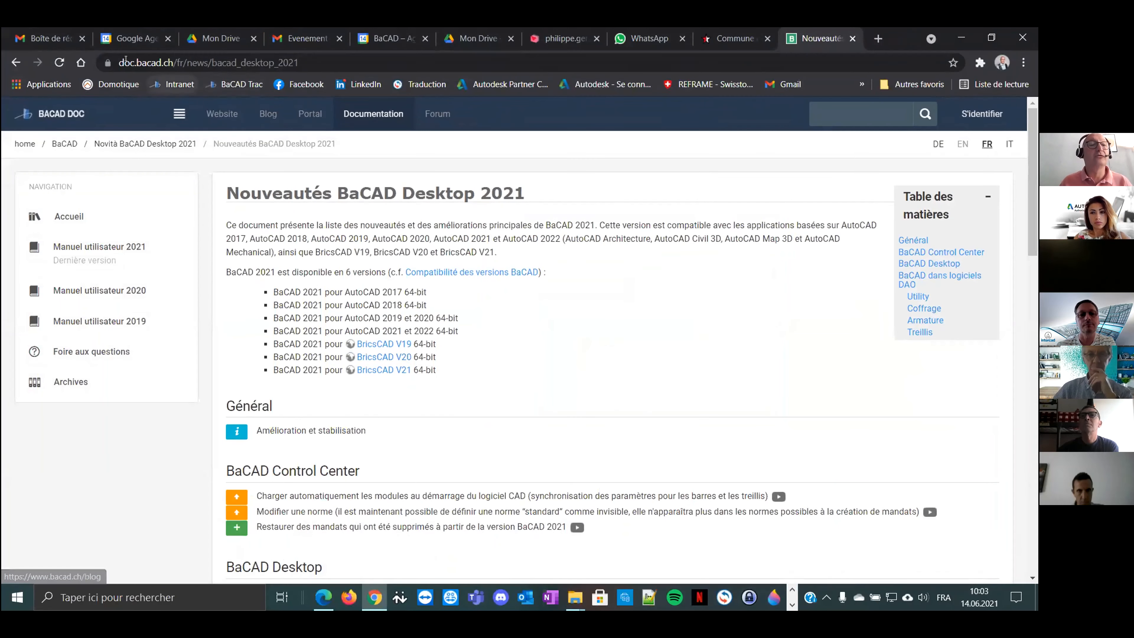
Load doc.bacad.ch and open the Nouveautés BaCAD Desktop 2021 page listed under BaCAD 2021.
{"action": "left_click_drag", "start_coordinate": [118, 58], "coordinate": [172, 59]}
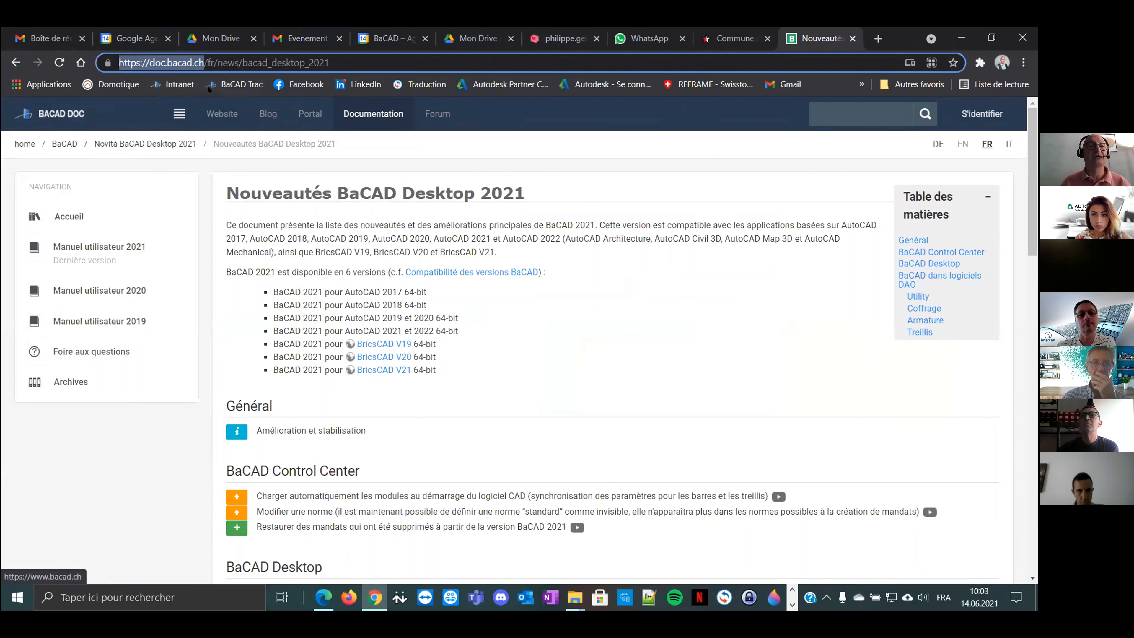
{"action": "left_click_drag", "start_coordinate": [335, 59], "coordinate": [91, 59]}
{"action": "type", "text": "doc"}
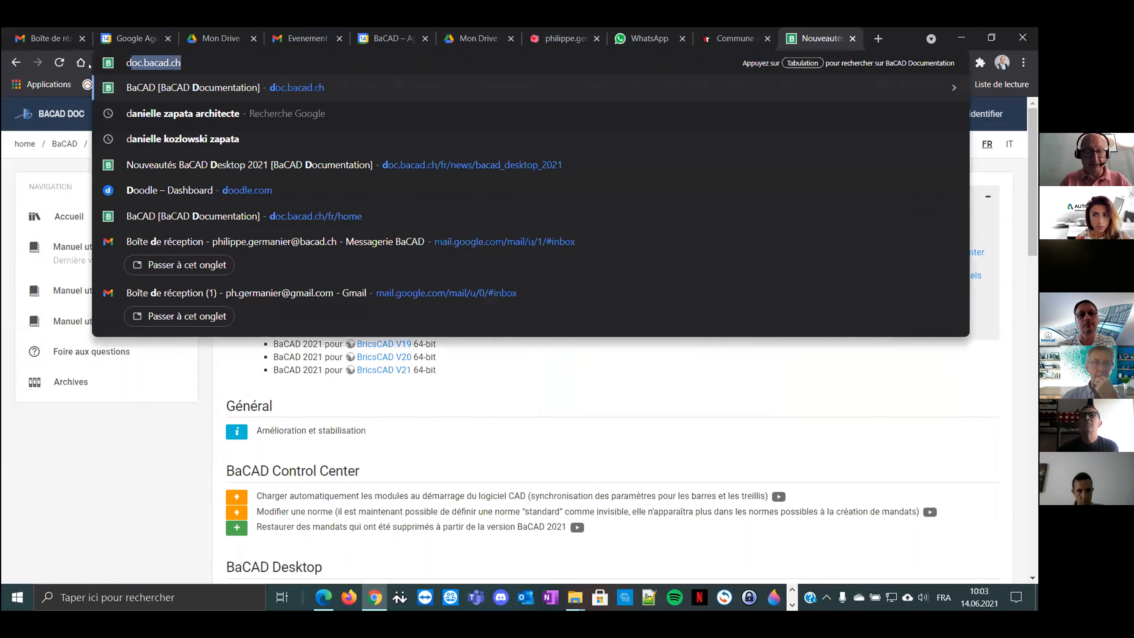
{"action": "type", "text": ".bacad.ch"}
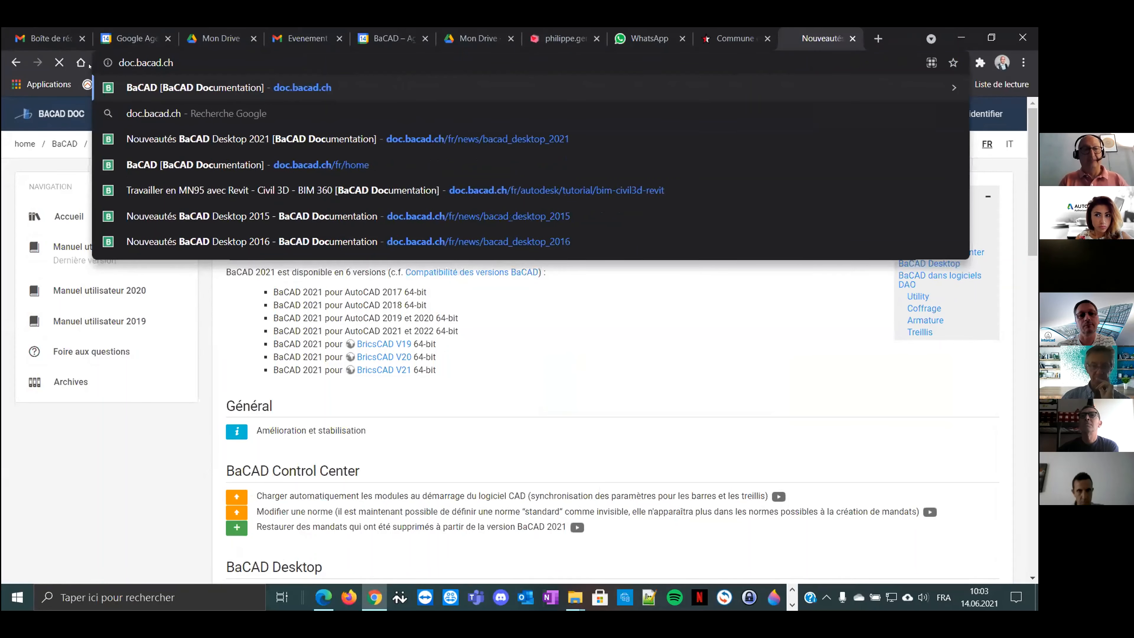
{"action": "key", "text": "Return"}
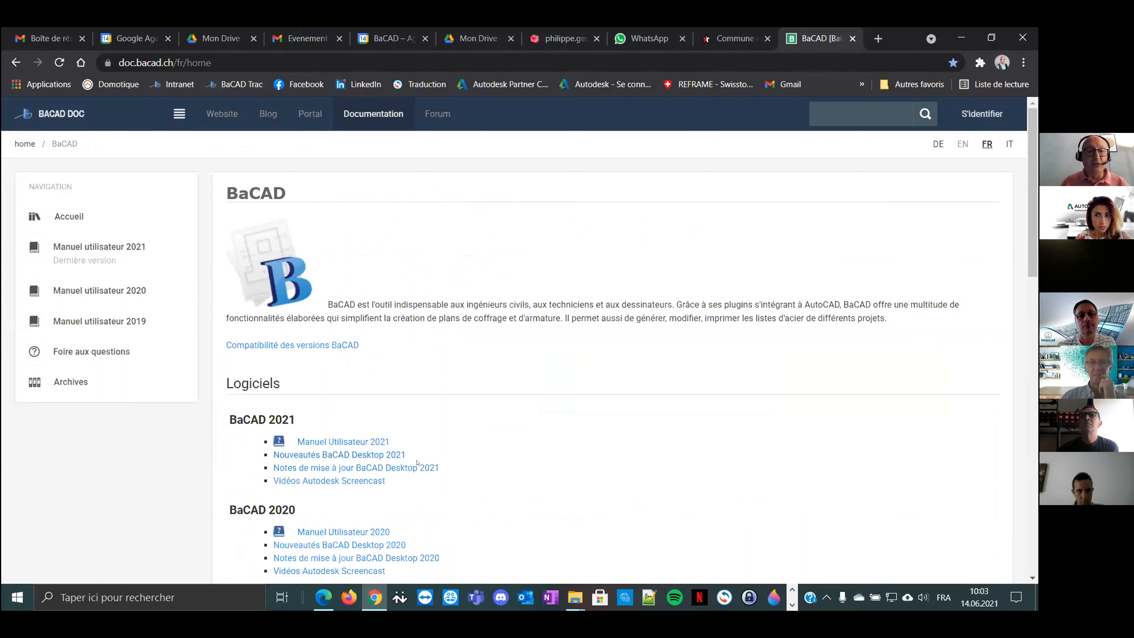
{"action": "left_click", "coordinate": [395, 454]}
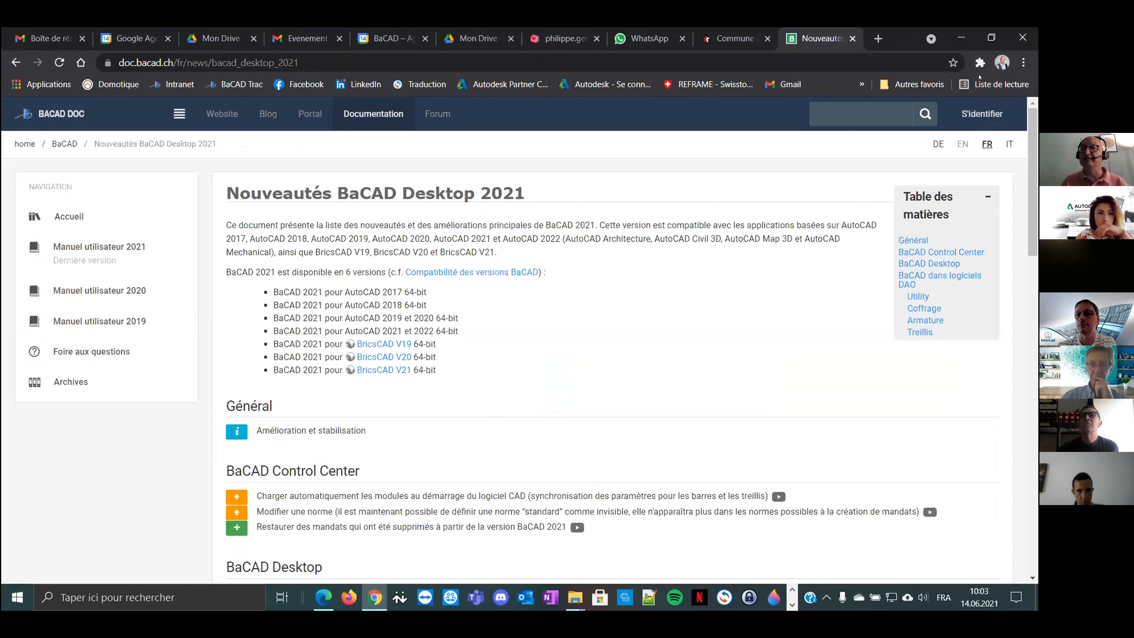
Display the BaCAD Desktop 2021 news page in Italian and skim its sections from Generale to Armatura.
{"action": "left_click", "coordinate": [1008, 143]}
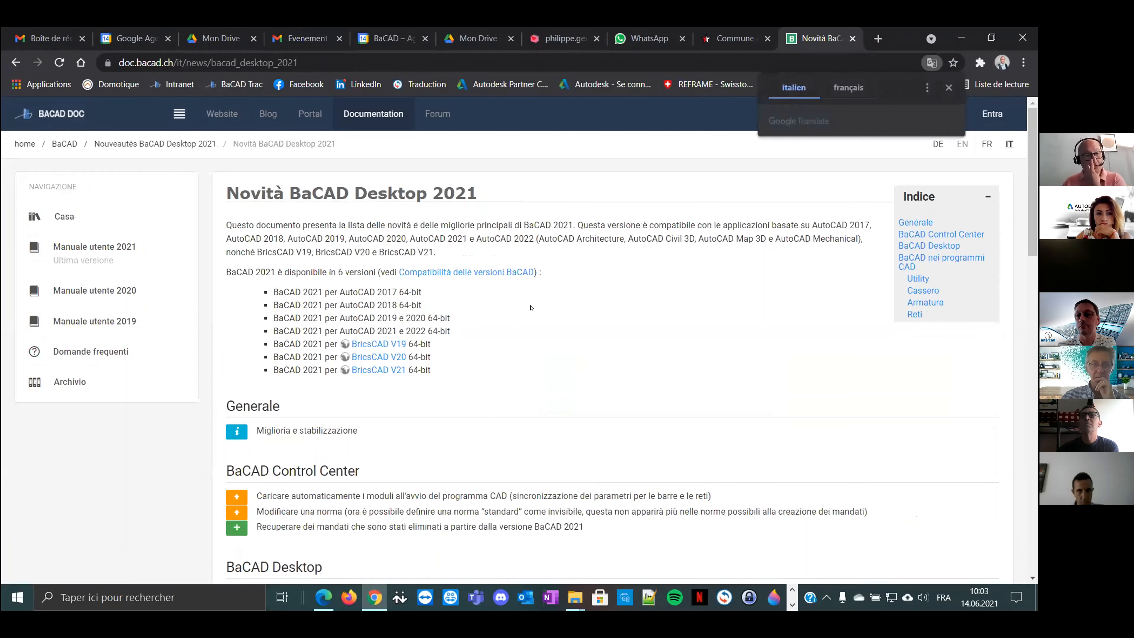
{"action": "scroll", "coordinate": [520, 318], "scroll_direction": "down", "scroll_amount": 5}
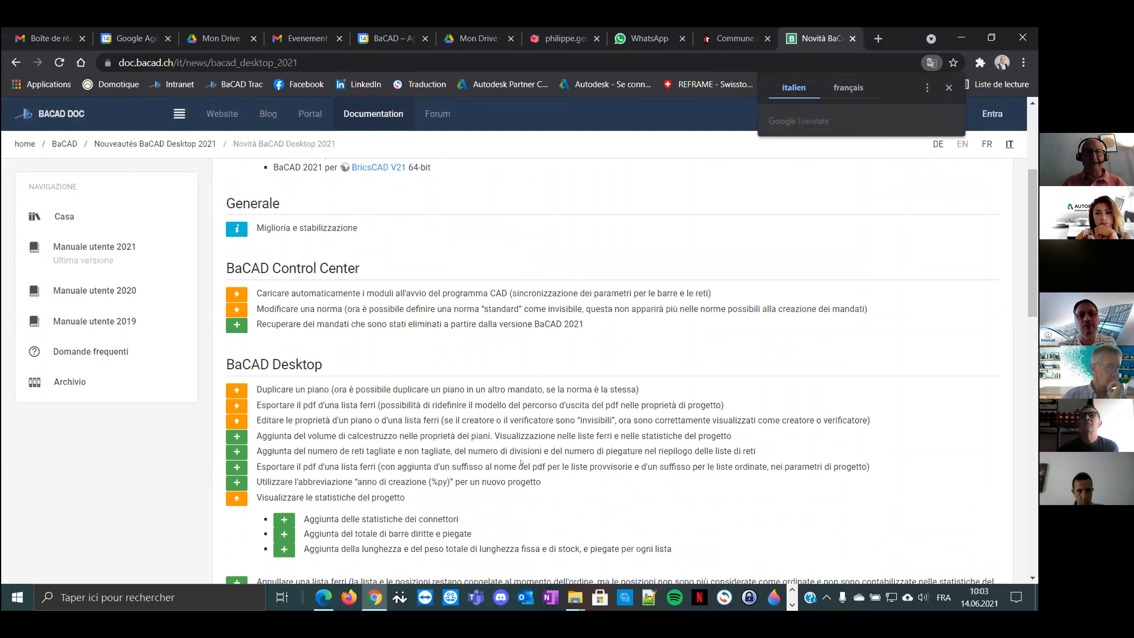
{"action": "scroll", "coordinate": [514, 438], "scroll_direction": "down", "scroll_amount": 4}
{"action": "scroll", "coordinate": [513, 439], "scroll_direction": "down", "scroll_amount": 8}
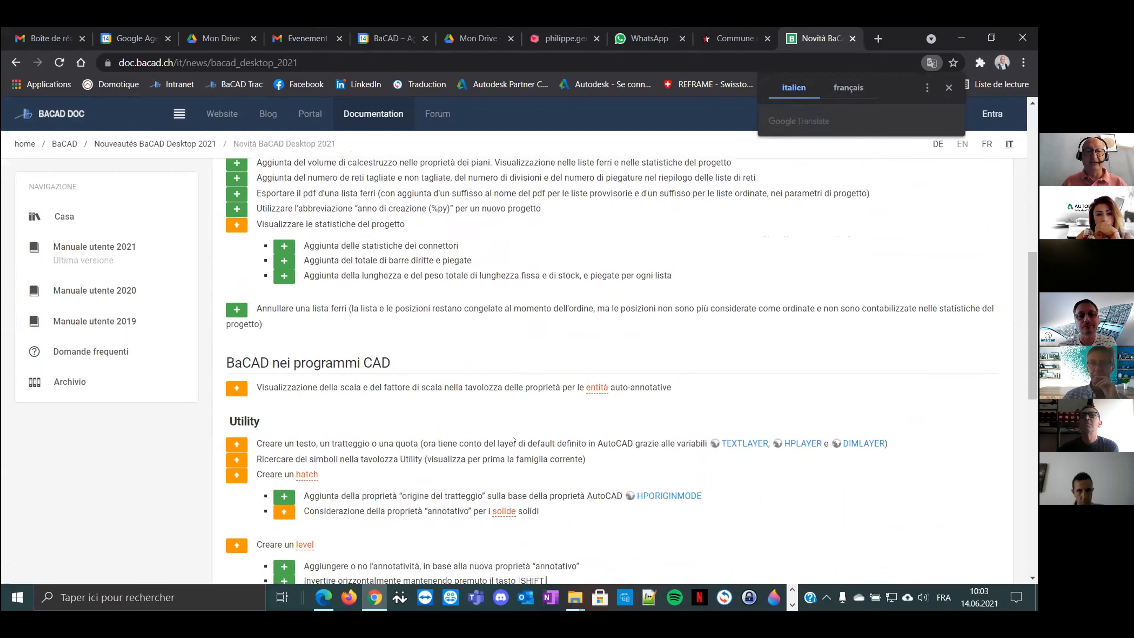
{"action": "scroll", "coordinate": [509, 436], "scroll_direction": "down", "scroll_amount": 5}
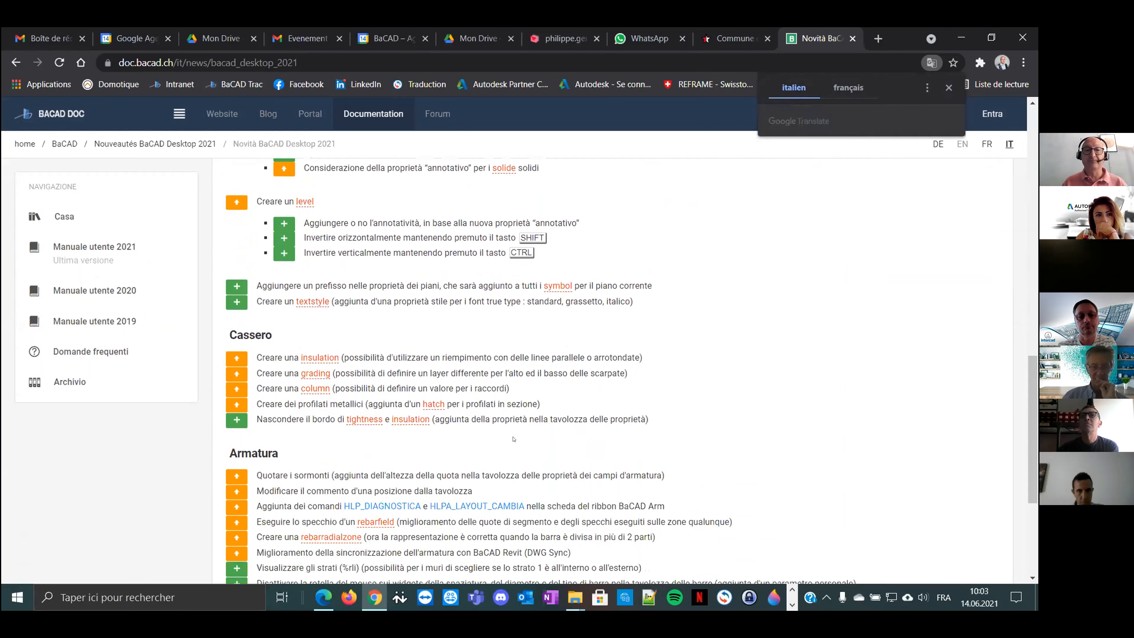
{"action": "scroll", "coordinate": [513, 439], "scroll_direction": "up", "scroll_amount": 20}
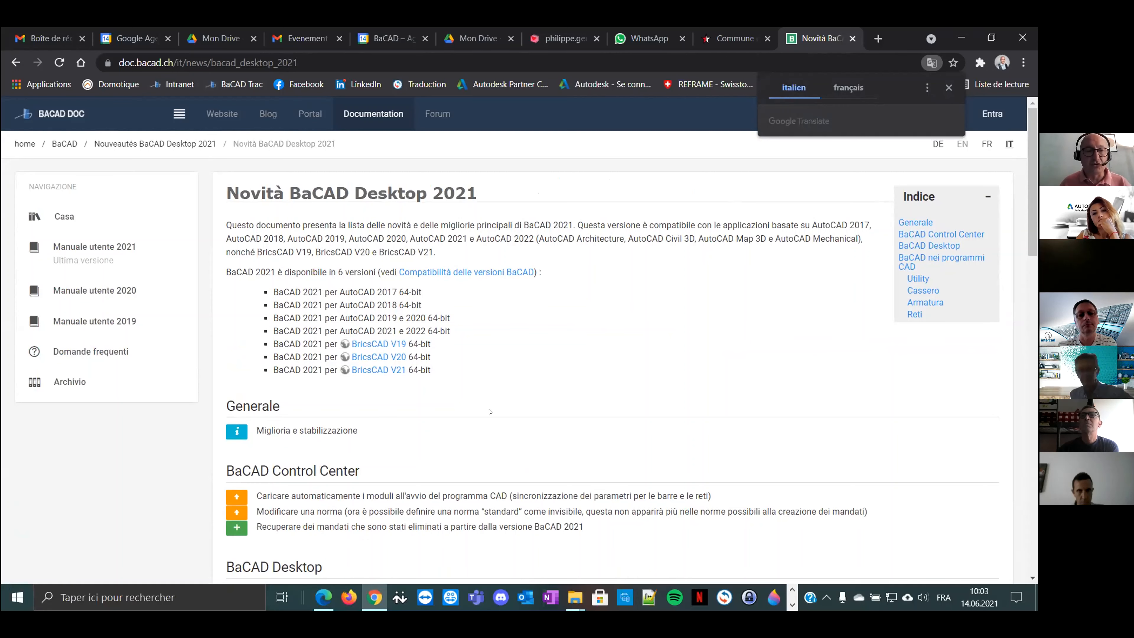
Return the news page to French and review the BaCAD Control Center and BaCAD Desktop entries, highlighting the automatic module loading item.
{"action": "left_click", "coordinate": [987, 144]}
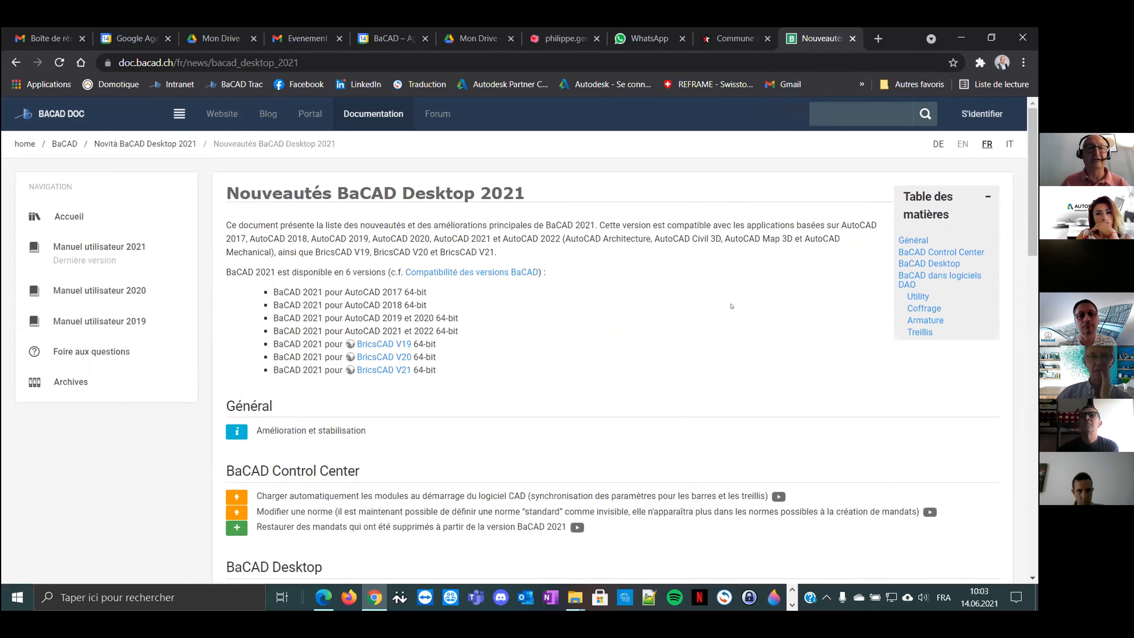
{"action": "scroll", "coordinate": [382, 473], "scroll_direction": "down", "scroll_amount": 1}
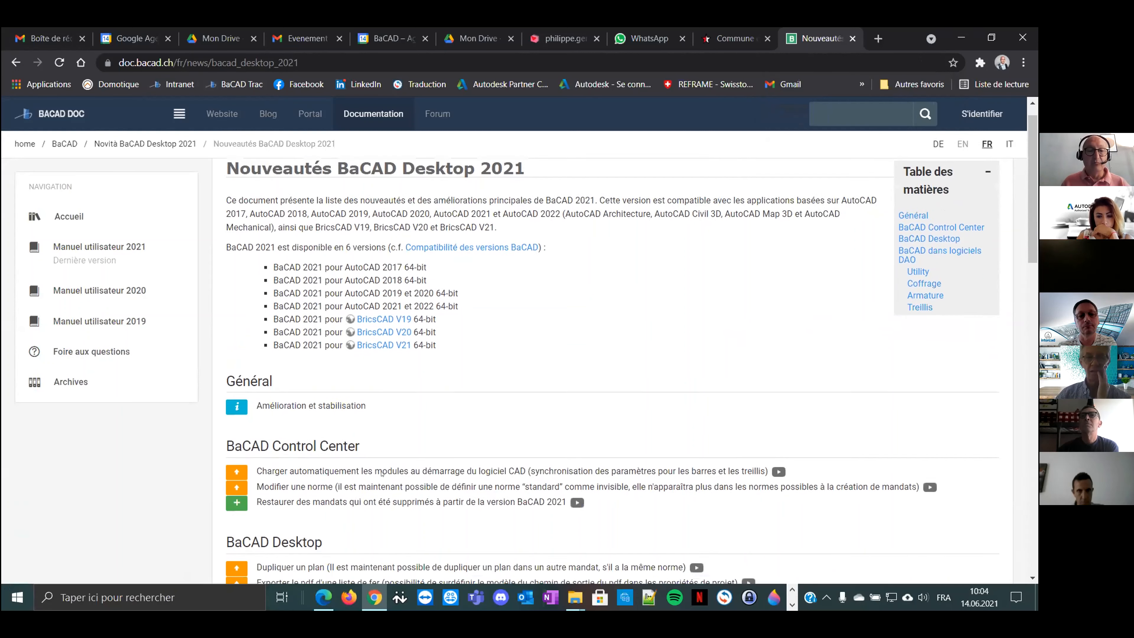
{"action": "scroll", "coordinate": [382, 474], "scroll_direction": "down", "scroll_amount": 2}
{"action": "left_click_drag", "start_coordinate": [261, 428], "coordinate": [756, 436]}
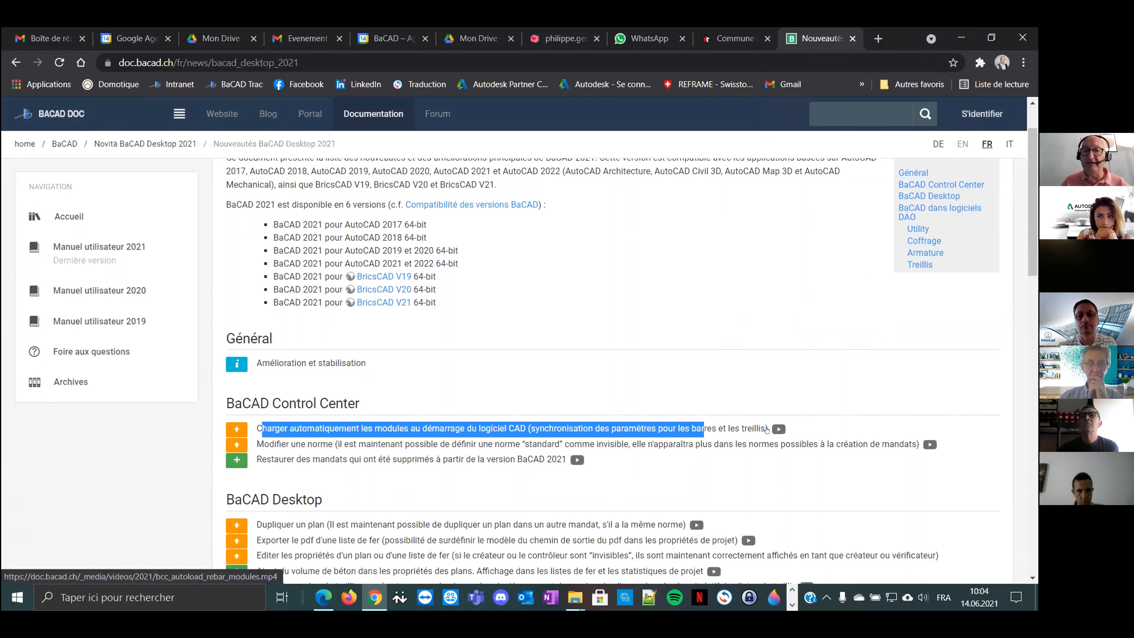
{"action": "left_click", "coordinate": [766, 428]}
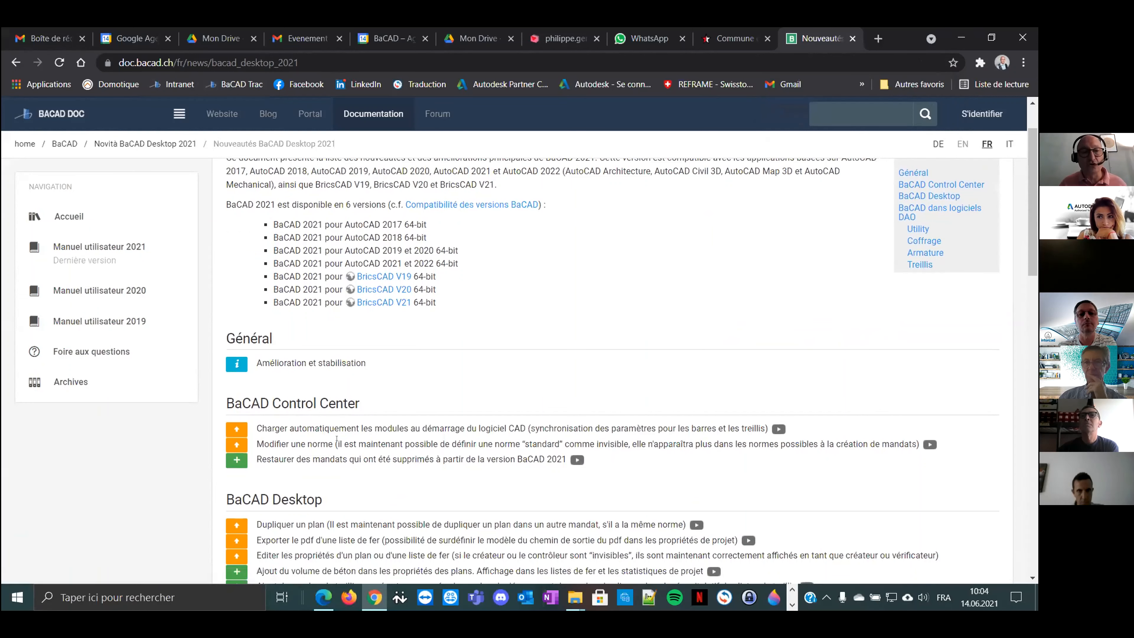
{"action": "left_click_drag", "start_coordinate": [301, 428], "coordinate": [431, 423]}
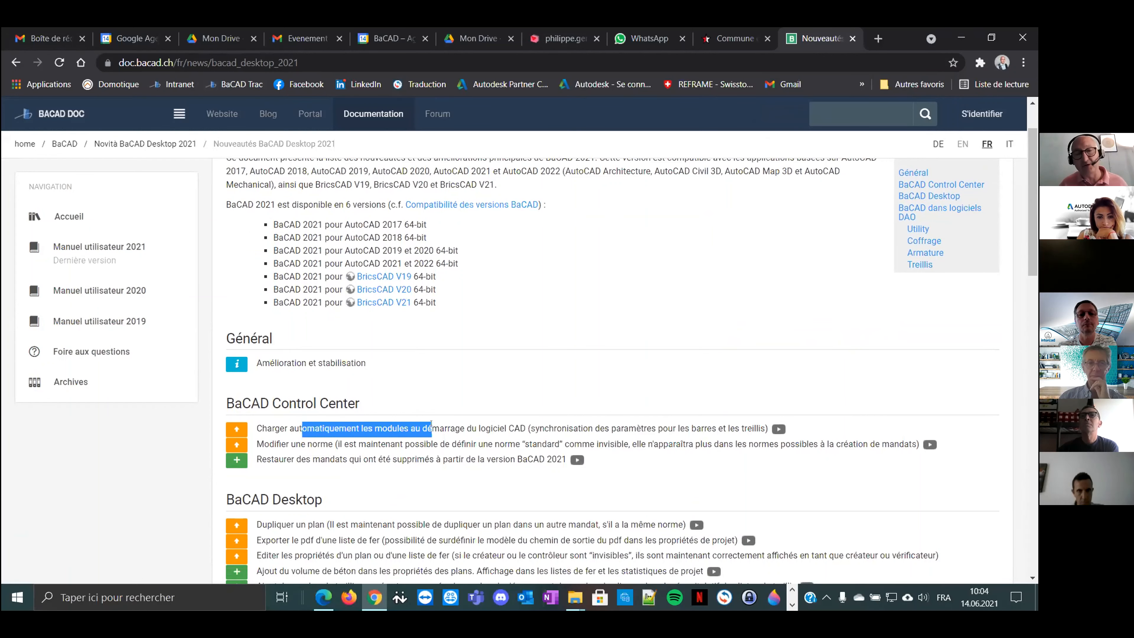
{"action": "scroll", "coordinate": [713, 358], "scroll_direction": "down", "scroll_amount": 3}
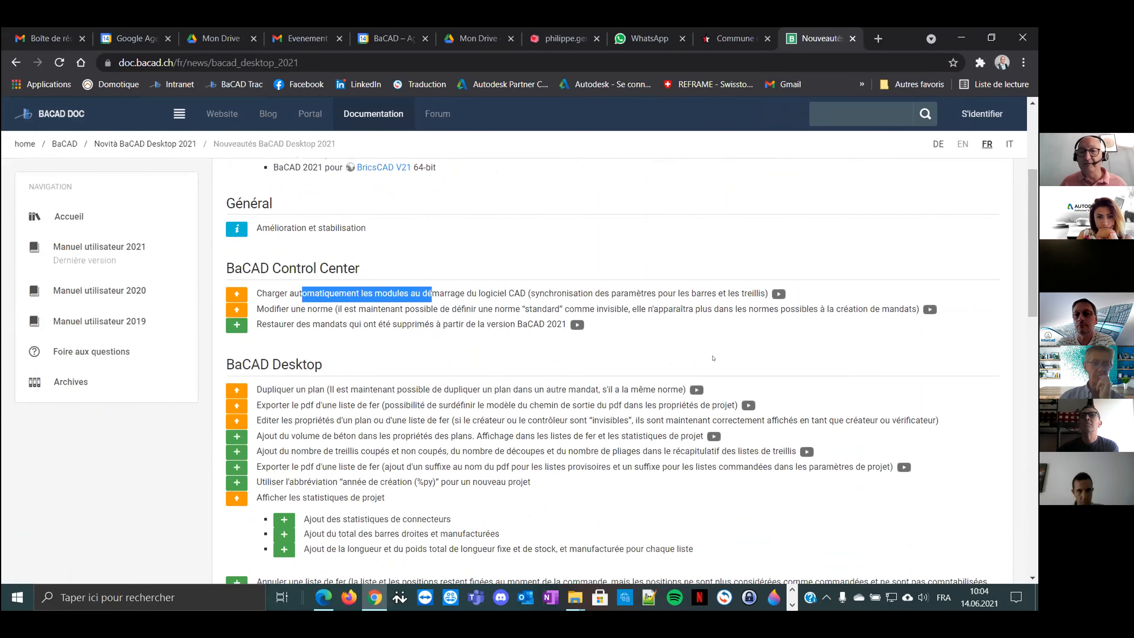
{"action": "scroll", "coordinate": [713, 359], "scroll_direction": "down", "scroll_amount": 8}
{"action": "scroll", "coordinate": [798, 350], "scroll_direction": "up", "scroll_amount": 9}
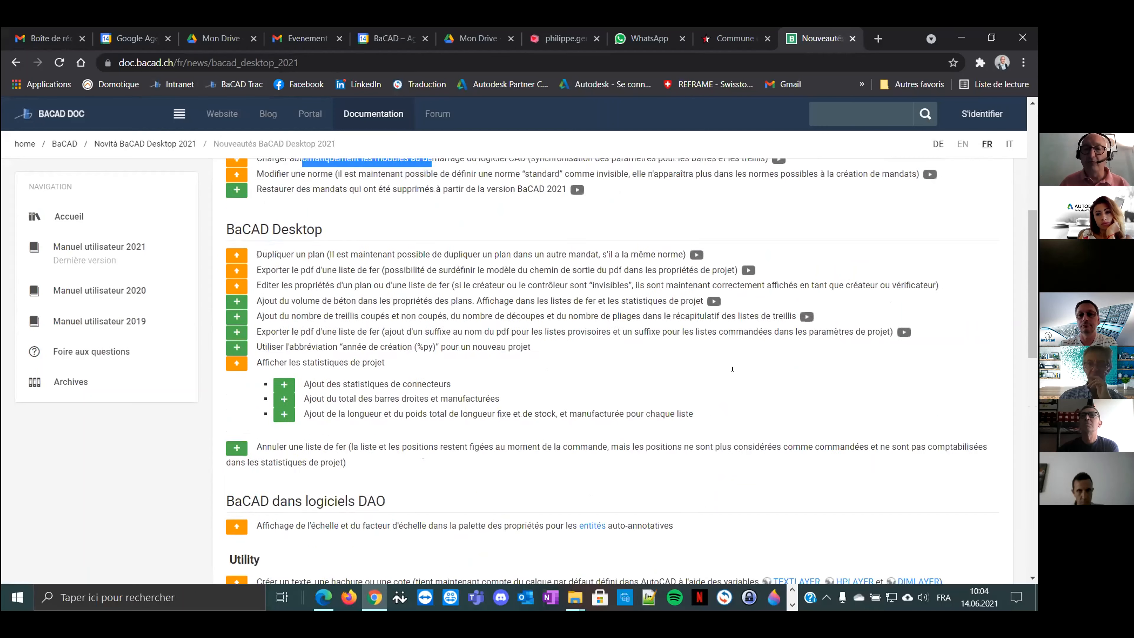
{"action": "scroll", "coordinate": [798, 350], "scroll_direction": "up", "scroll_amount": 3}
Show the Italian version of the page and highlight the BaCAD Control Center entry about recovering deleted mandates.
{"action": "left_click", "coordinate": [1010, 144]}
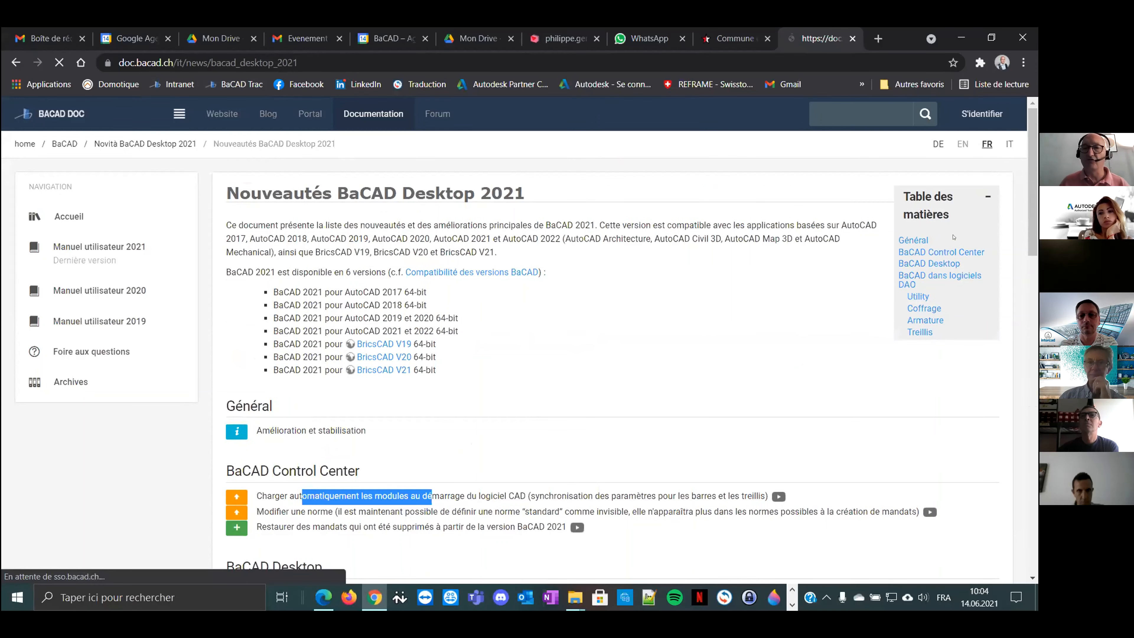
{"action": "scroll", "coordinate": [695, 324], "scroll_direction": "down", "scroll_amount": 6}
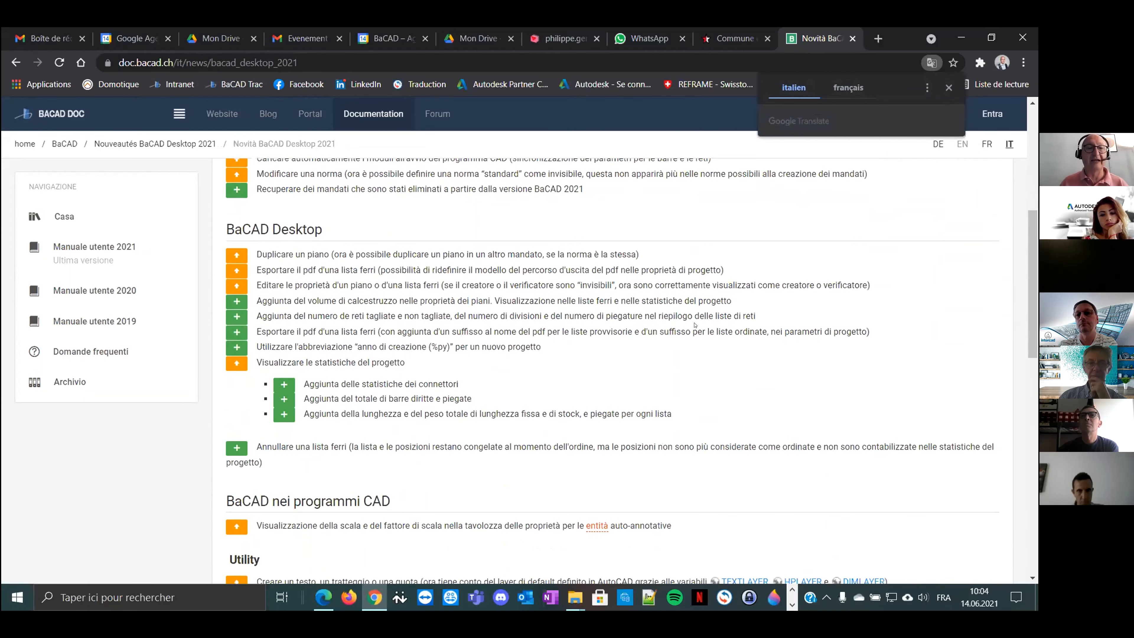
{"action": "scroll", "coordinate": [670, 316], "scroll_direction": "up", "scroll_amount": 2}
{"action": "left_click_drag", "start_coordinate": [257, 324], "coordinate": [640, 334]}
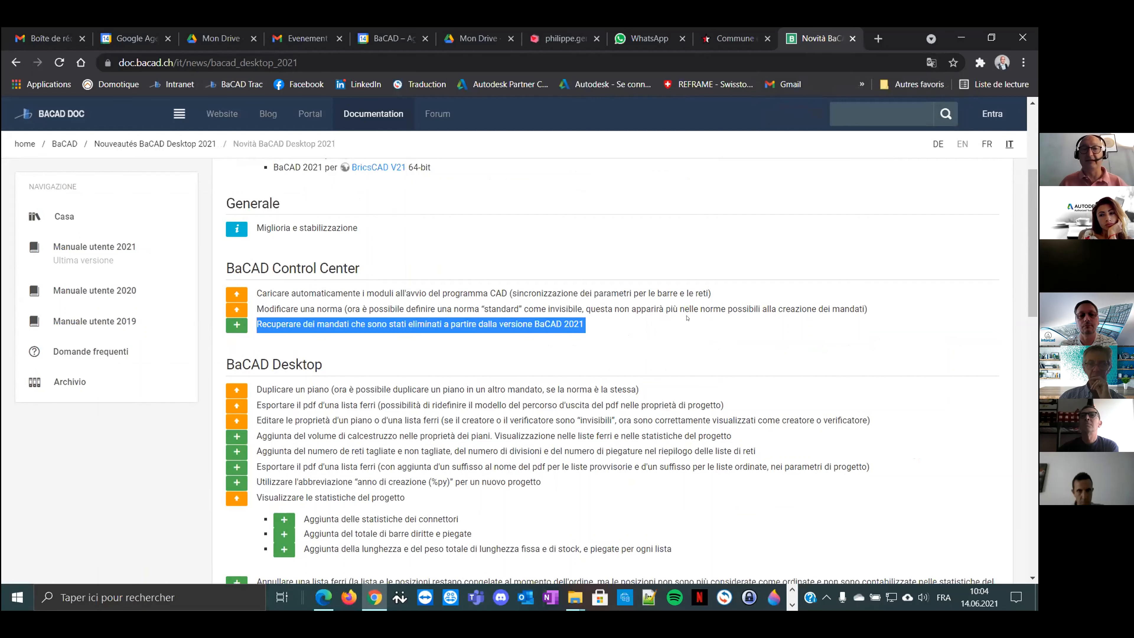
{"action": "left_click", "coordinate": [643, 330]}
Highlight the entry on restoring deleted mandates in the French version, and compare the page in Italian before returning to French.
{"action": "left_click", "coordinate": [994, 148]}
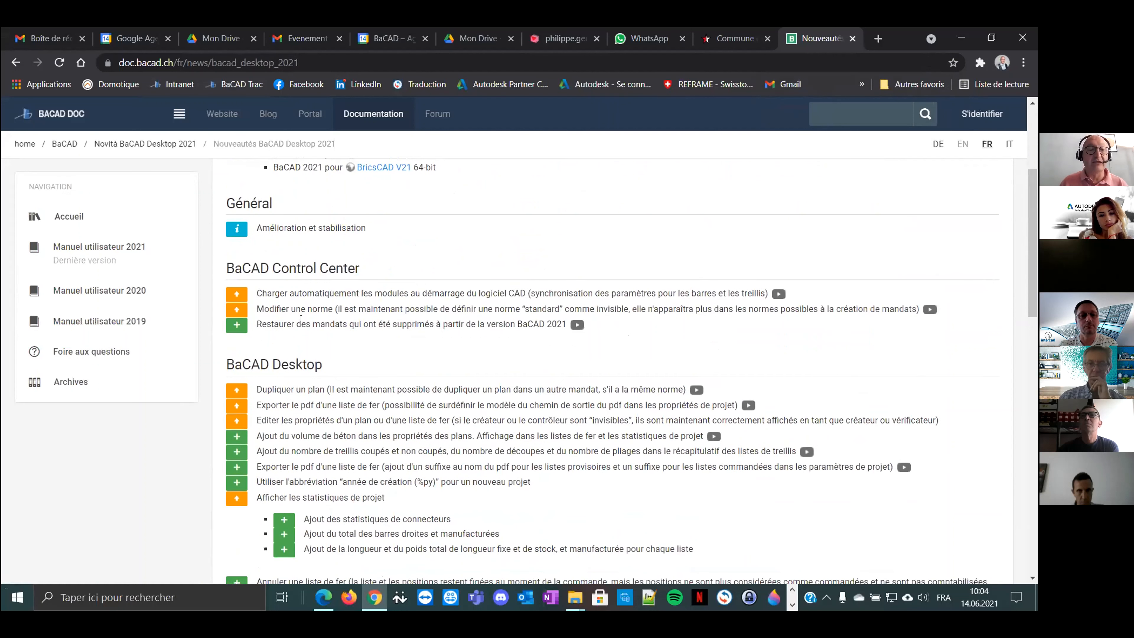
{"action": "left_click_drag", "start_coordinate": [257, 324], "coordinate": [575, 330]}
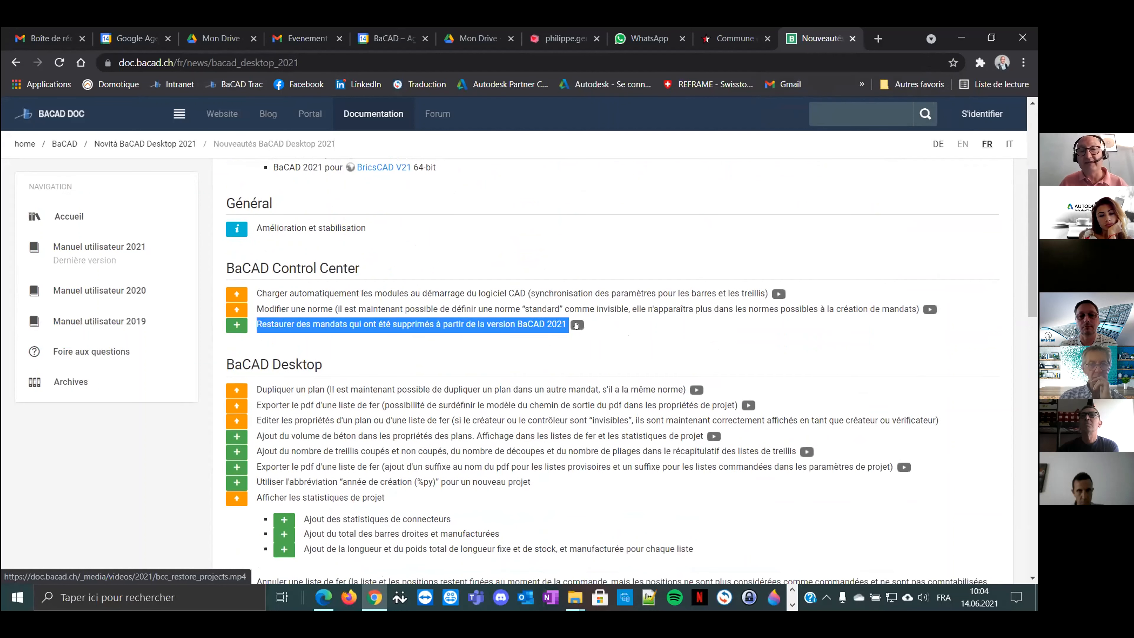
{"action": "left_click", "coordinate": [599, 326]}
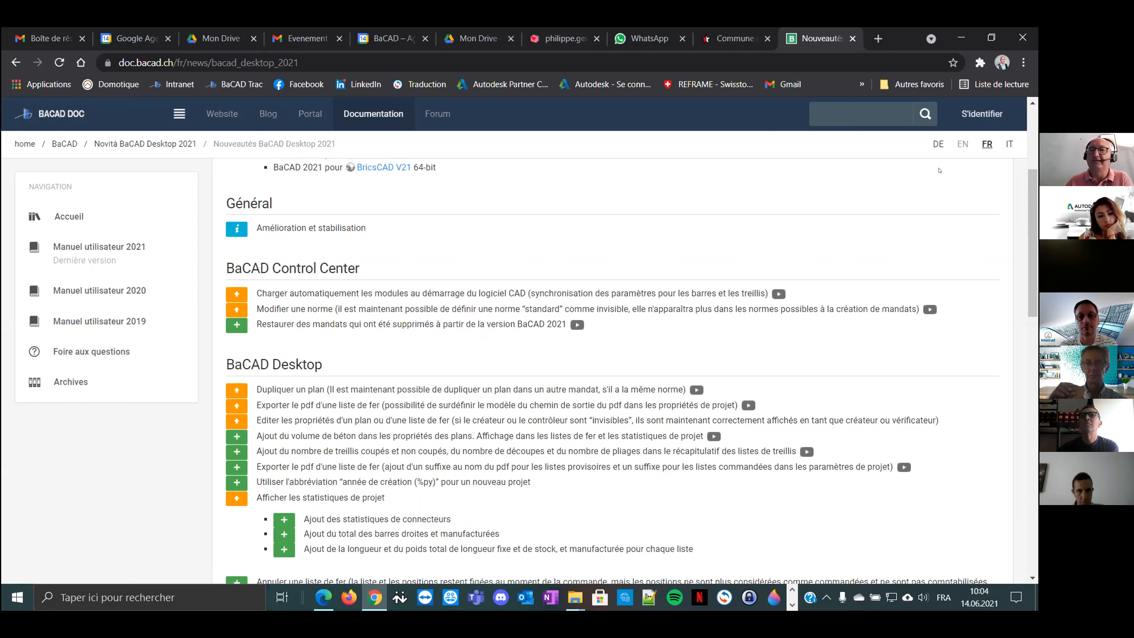
{"action": "left_click", "coordinate": [1009, 144]}
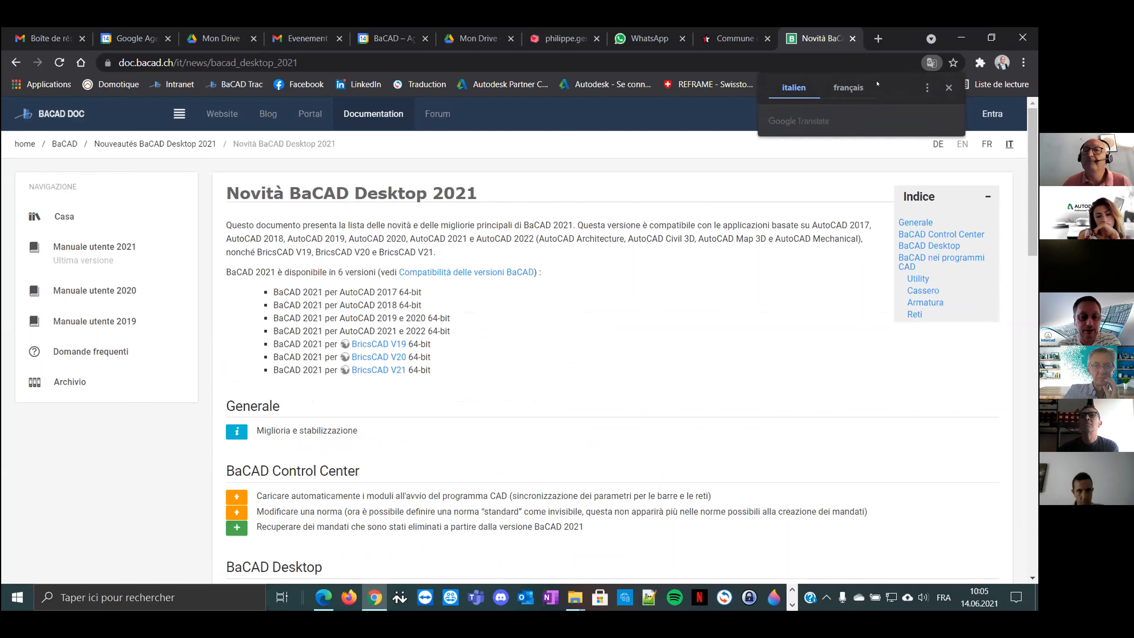
{"action": "left_click", "coordinate": [987, 144]}
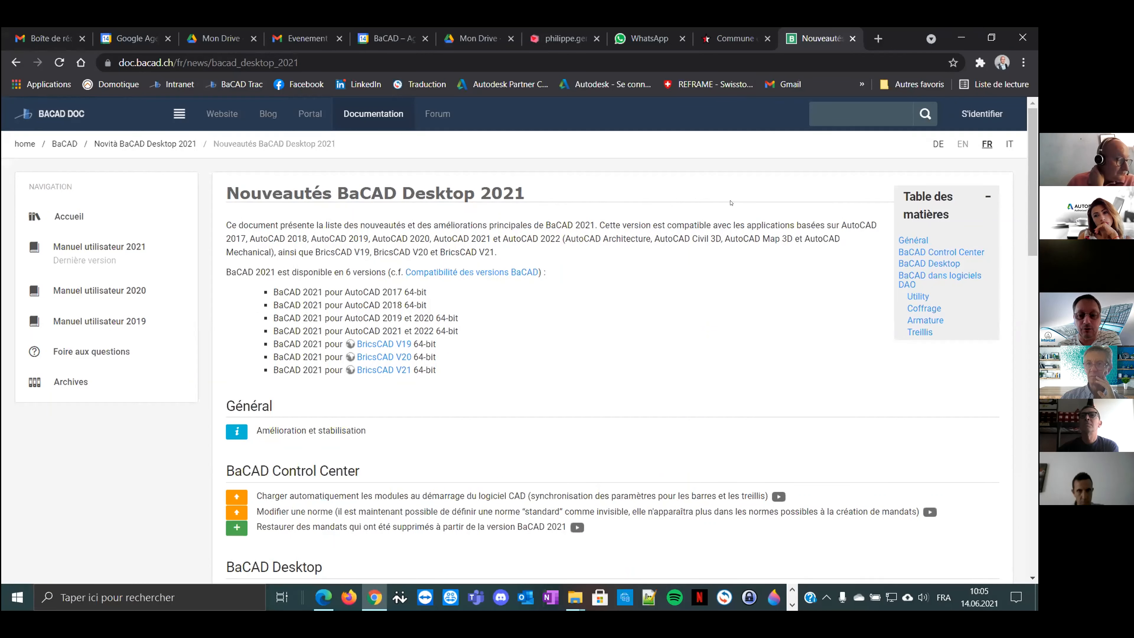
Launch BaCAD Control Center 2021 from the CAO folder, accept the warning about running applications, and widen its window.
{"action": "left_click", "coordinate": [575, 597]}
{"action": "double_click", "coordinate": [537, 215]}
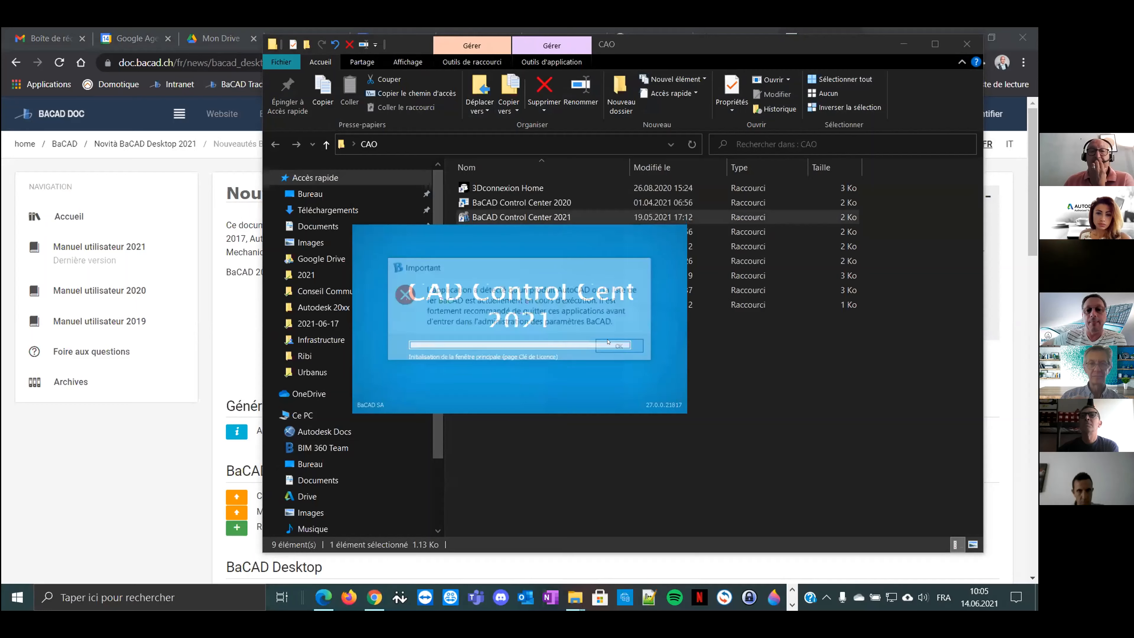
{"action": "left_click", "coordinate": [622, 347]}
{"action": "left_click_drag", "start_coordinate": [451, 58], "coordinate": [415, 68]}
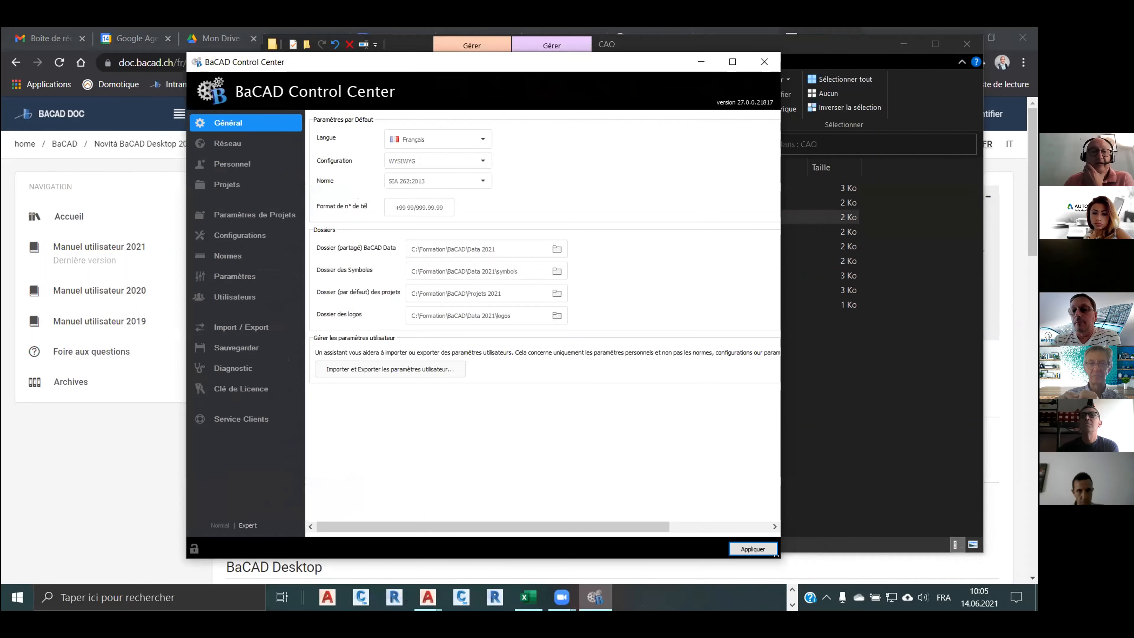
{"action": "left_click_drag", "start_coordinate": [776, 555], "coordinate": [911, 556]}
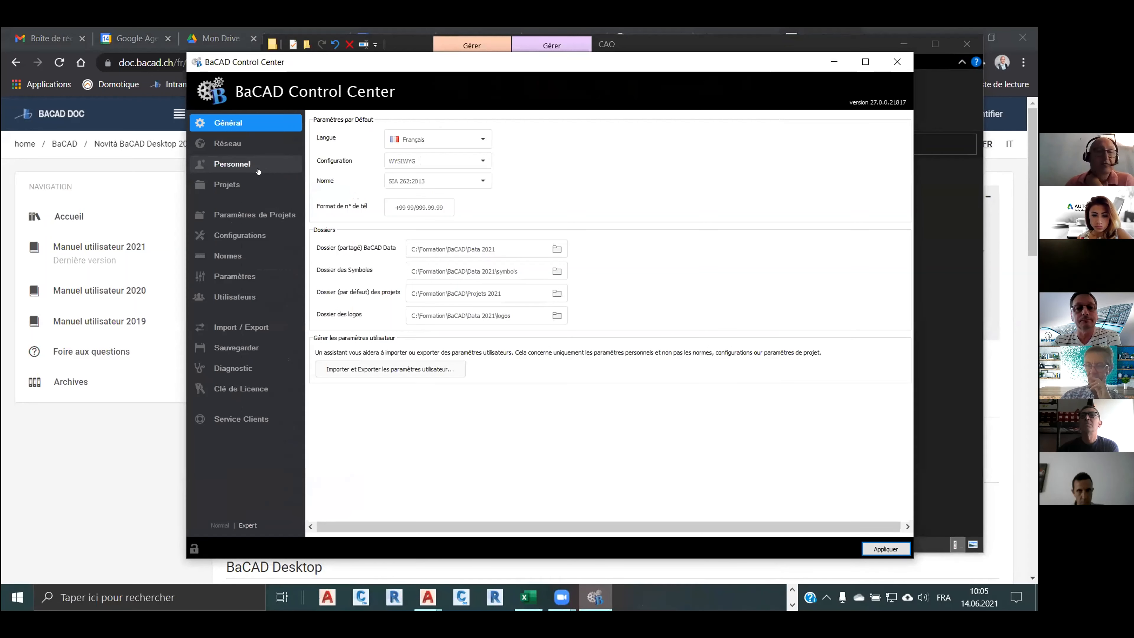
Examine the general information of norm SIA 262:2013 in the norm settings, including the Invisible à la création option.
{"action": "left_click", "coordinate": [227, 256]}
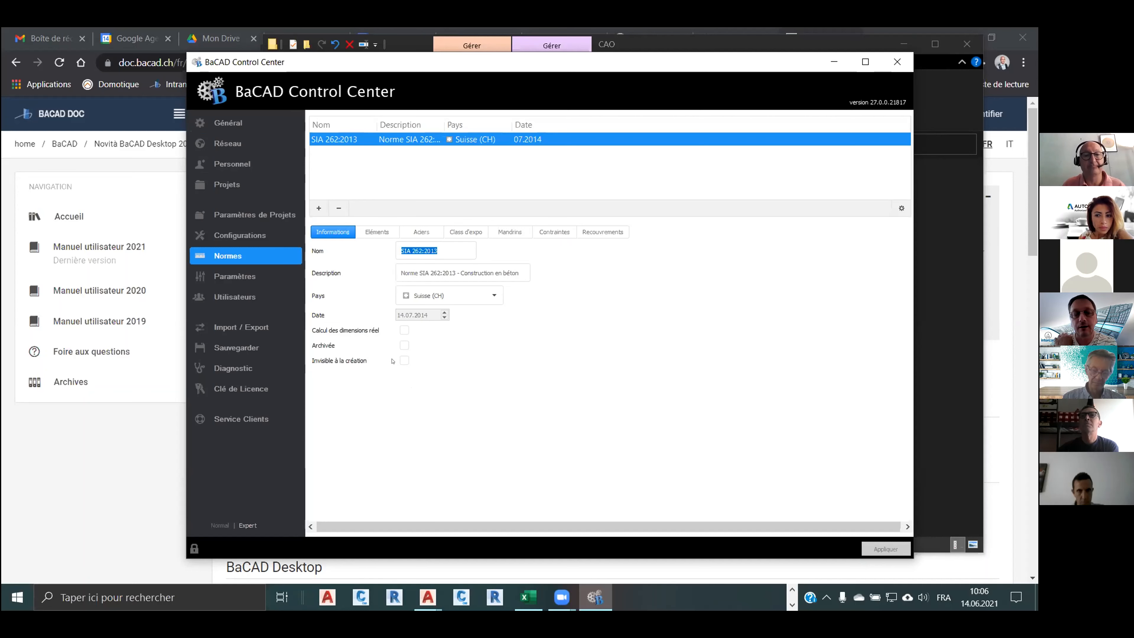
{"action": "key", "text": "ctrl"}
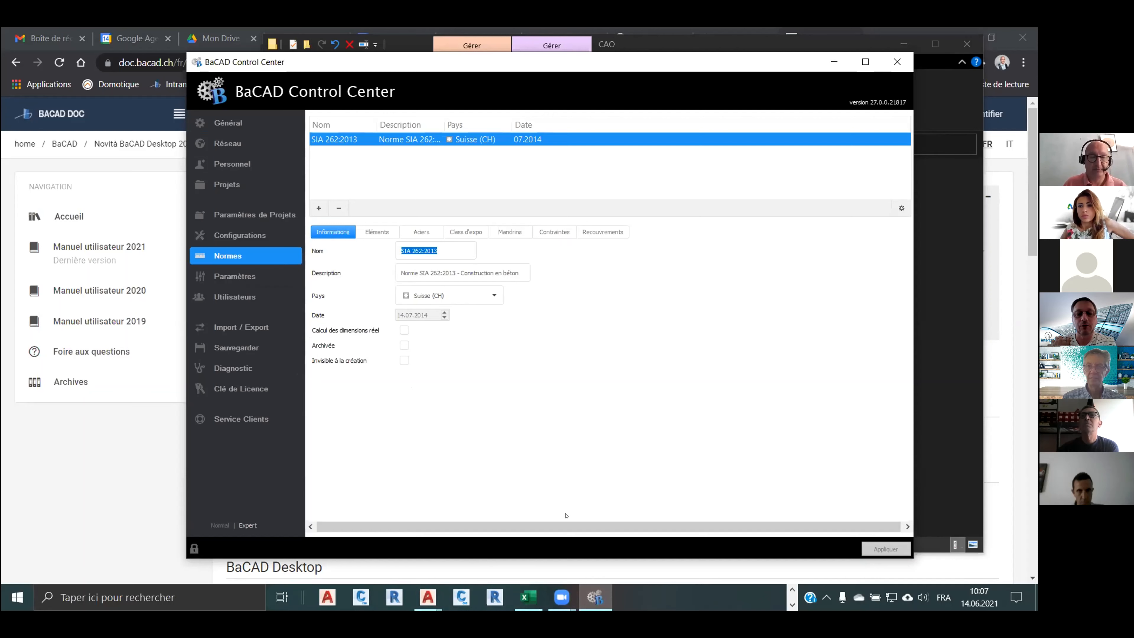
Switch to BaCAD Desktop 2021, check which norms the new project wizard offers, and cancel the project creation.
{"action": "key", "text": "alt+Tab"}
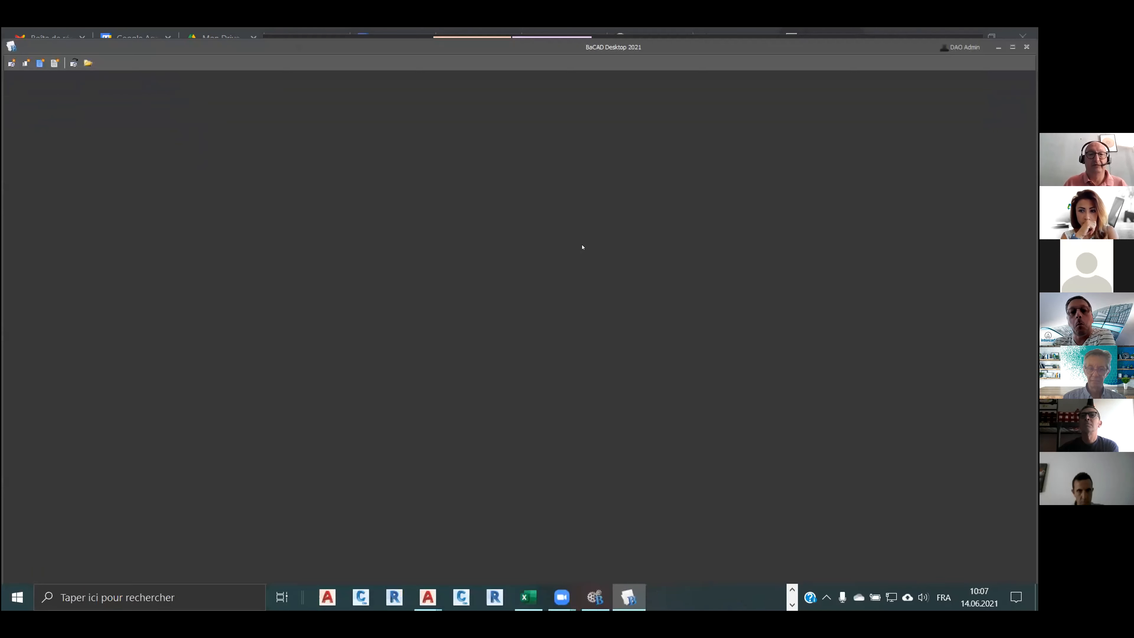
{"action": "left_click", "coordinate": [11, 64]}
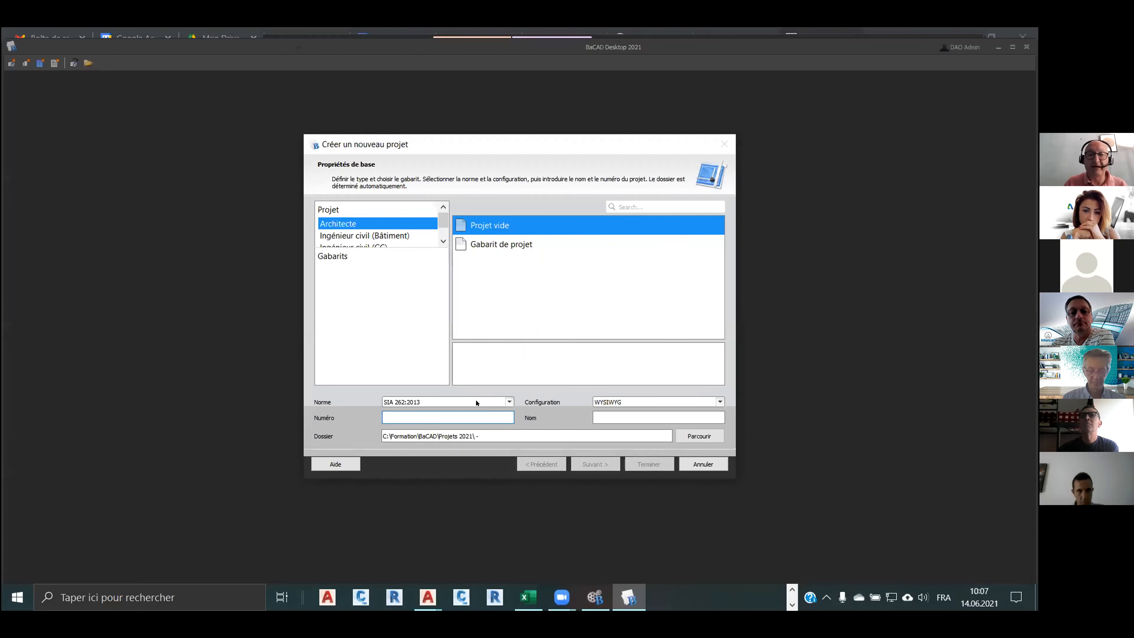
{"action": "left_click", "coordinate": [506, 401]}
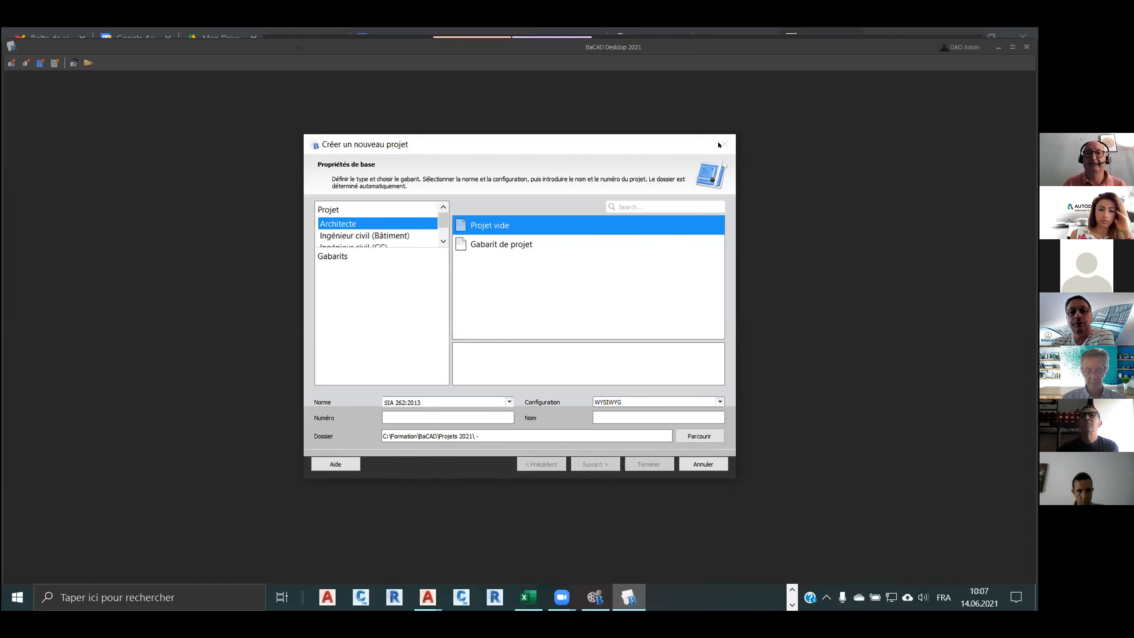
{"action": "left_click", "coordinate": [703, 463]}
{"action": "left_click_drag", "start_coordinate": [826, 47], "coordinate": [826, 37]}
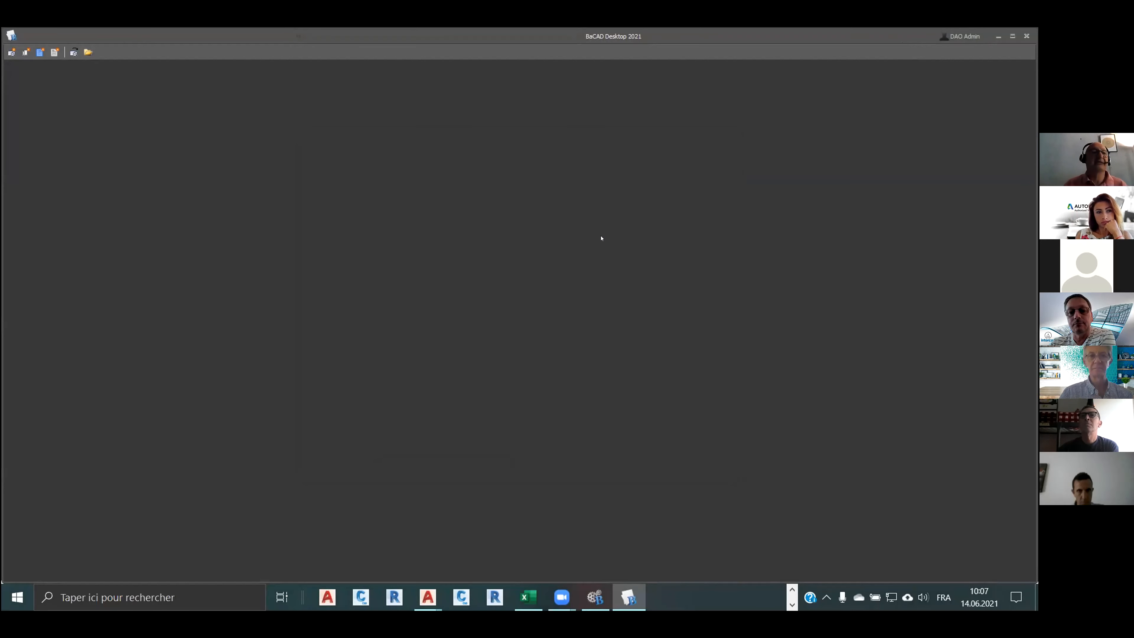
Delete project 2041 - Démo AutoCAD-BaCAD from the project list, accepting both deletion warnings, and close BaCAD Desktop.
{"action": "left_click", "coordinate": [74, 52]}
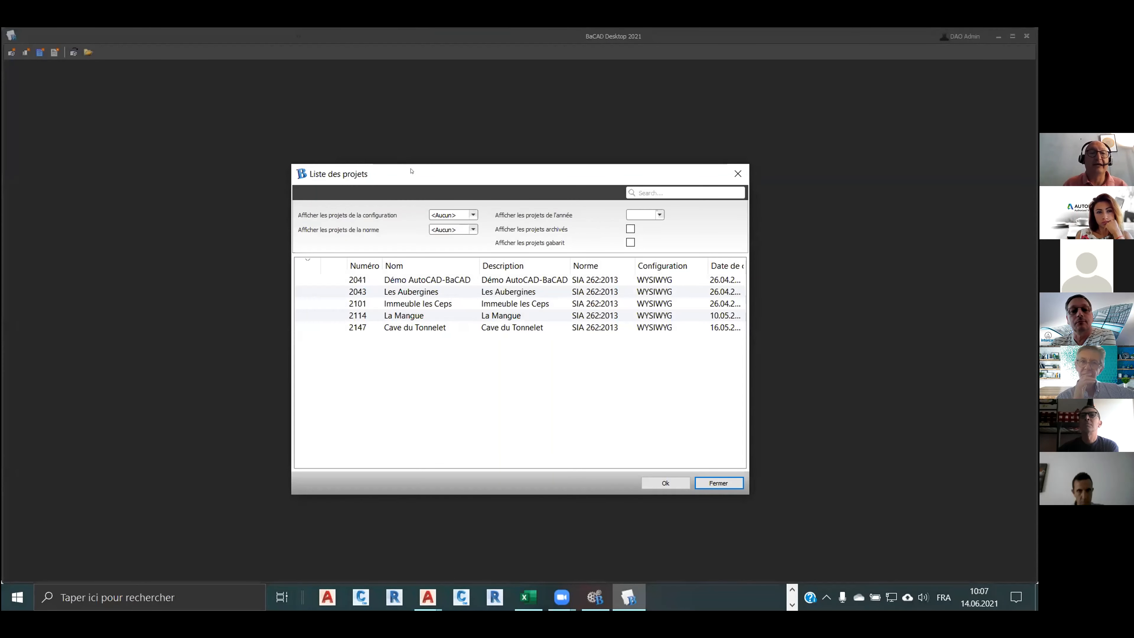
{"action": "left_click_drag", "start_coordinate": [411, 171], "coordinate": [321, 100]}
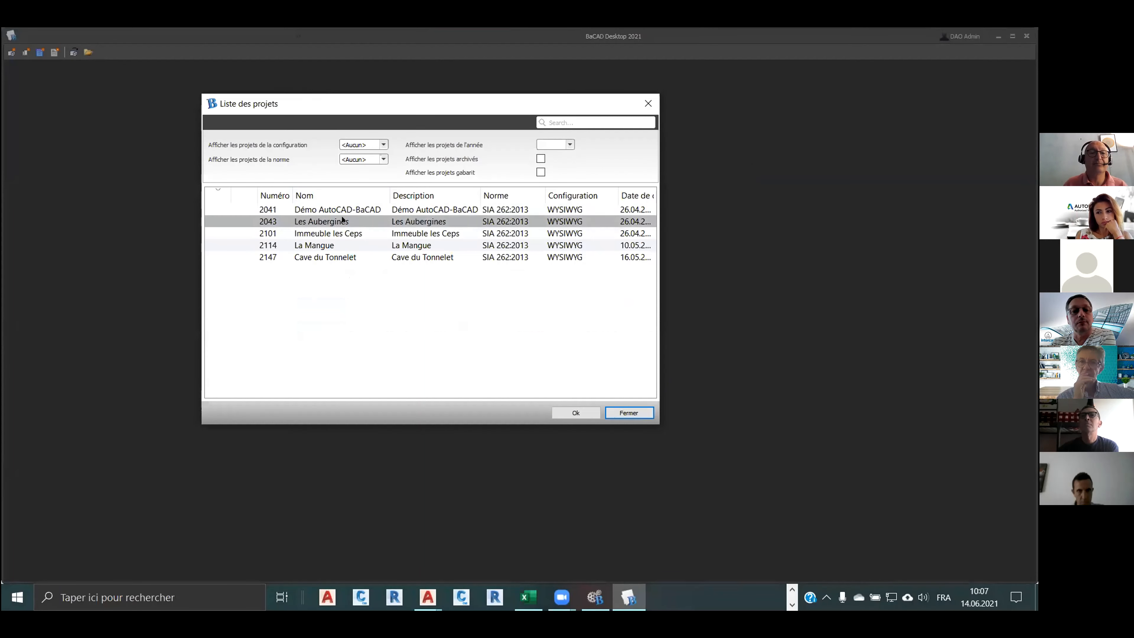
{"action": "left_click", "coordinate": [350, 210]}
{"action": "right_click", "coordinate": [350, 211]}
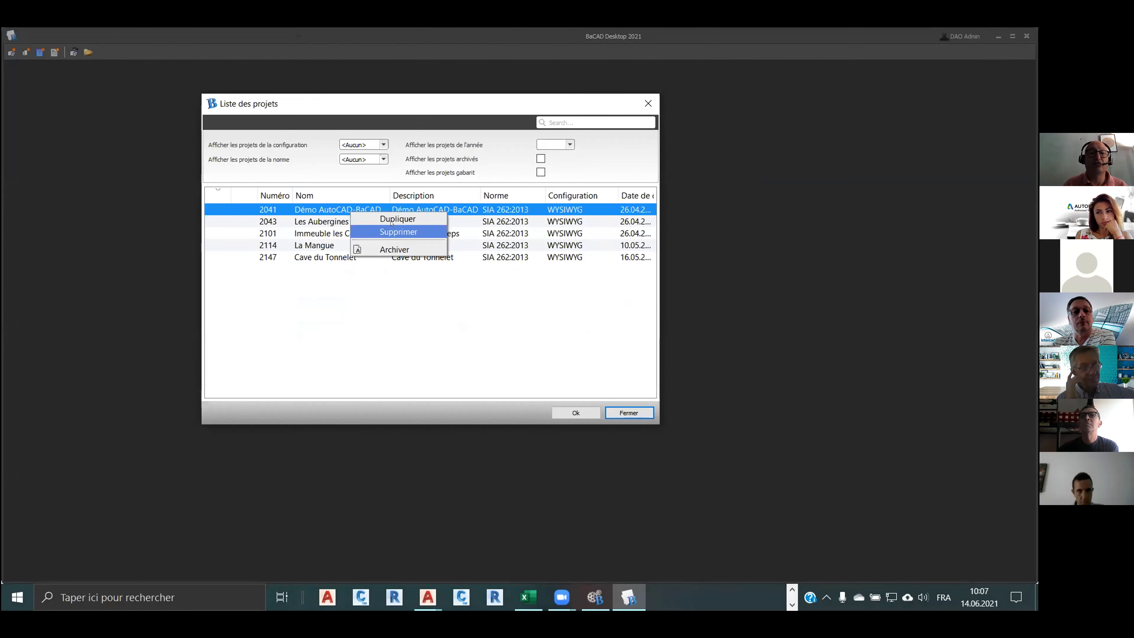
{"action": "left_click", "coordinate": [386, 230]}
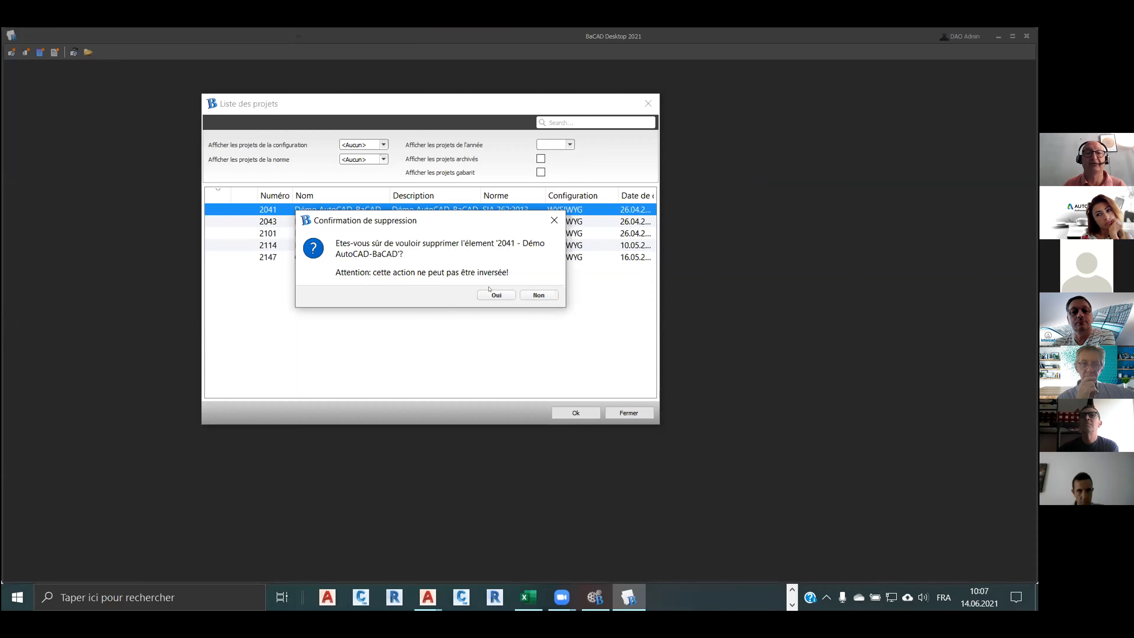
{"action": "left_click", "coordinate": [497, 294]}
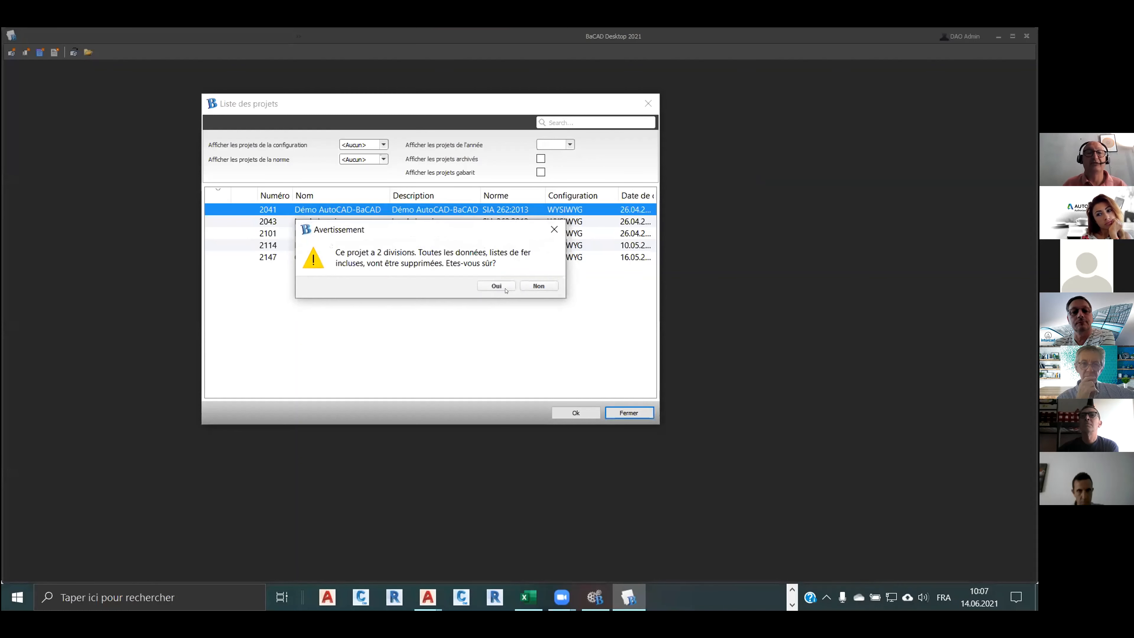
{"action": "left_click", "coordinate": [506, 285]}
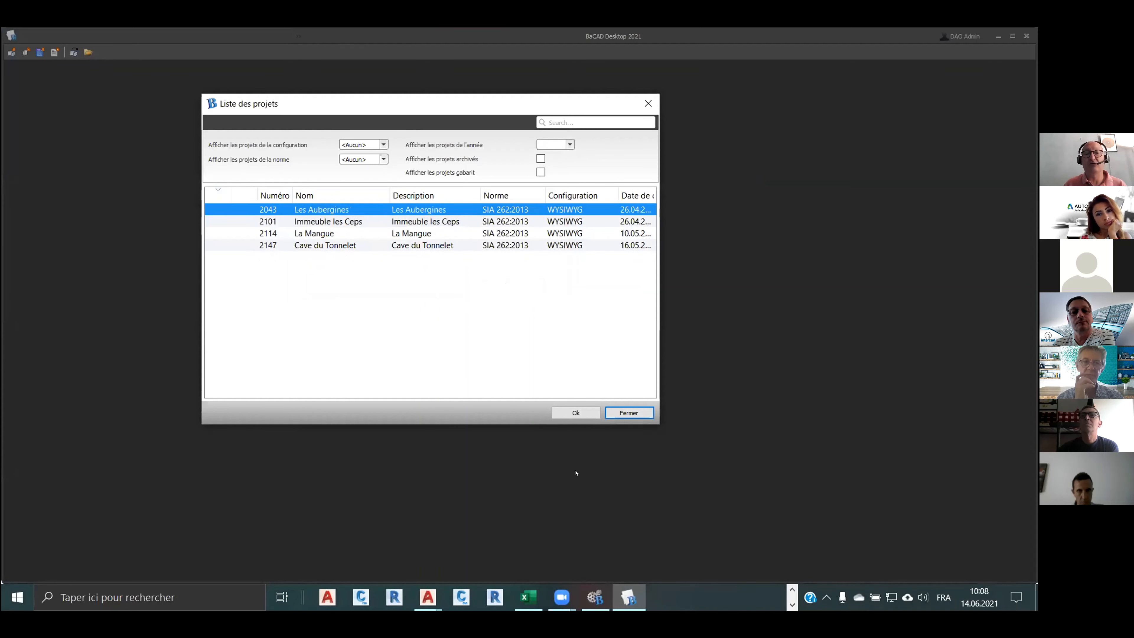
{"action": "left_click", "coordinate": [629, 412]}
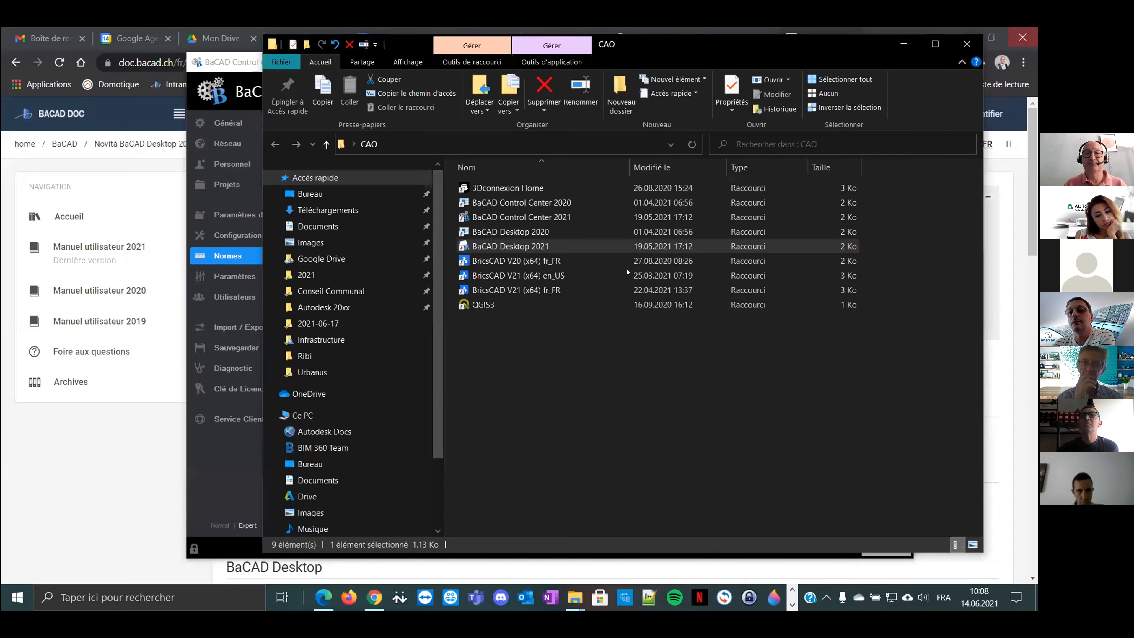
{"action": "left_click", "coordinate": [1026, 35]}
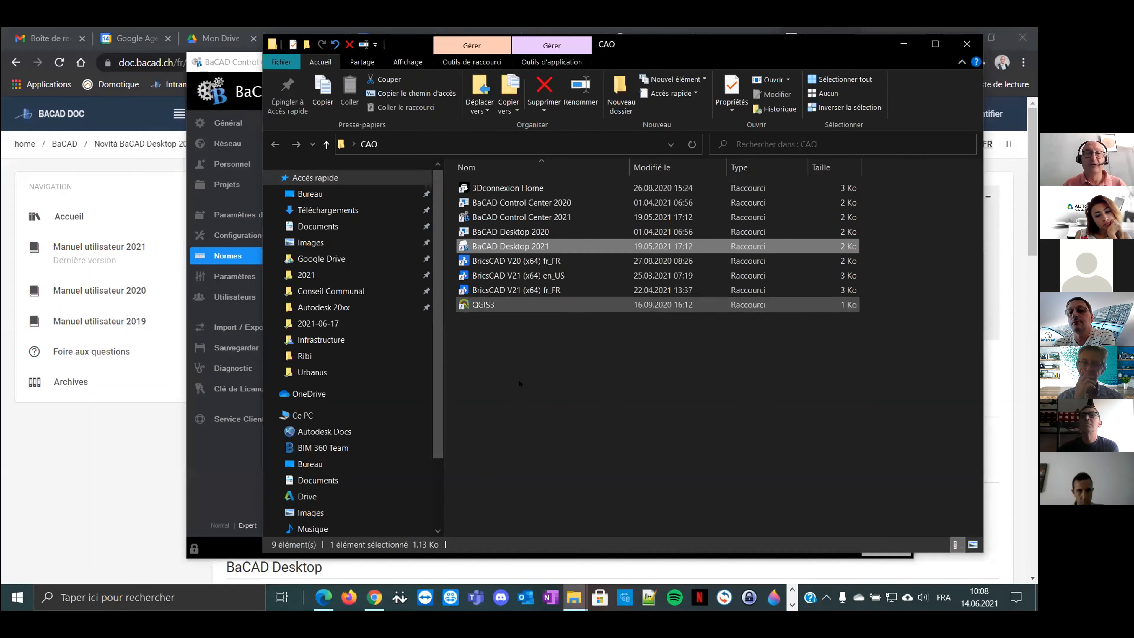
Switch to BaCAD Control Center, sign in to the deleted mandates manager under Diagnostic to view its list, and close the program.
{"action": "left_click", "coordinate": [239, 377]}
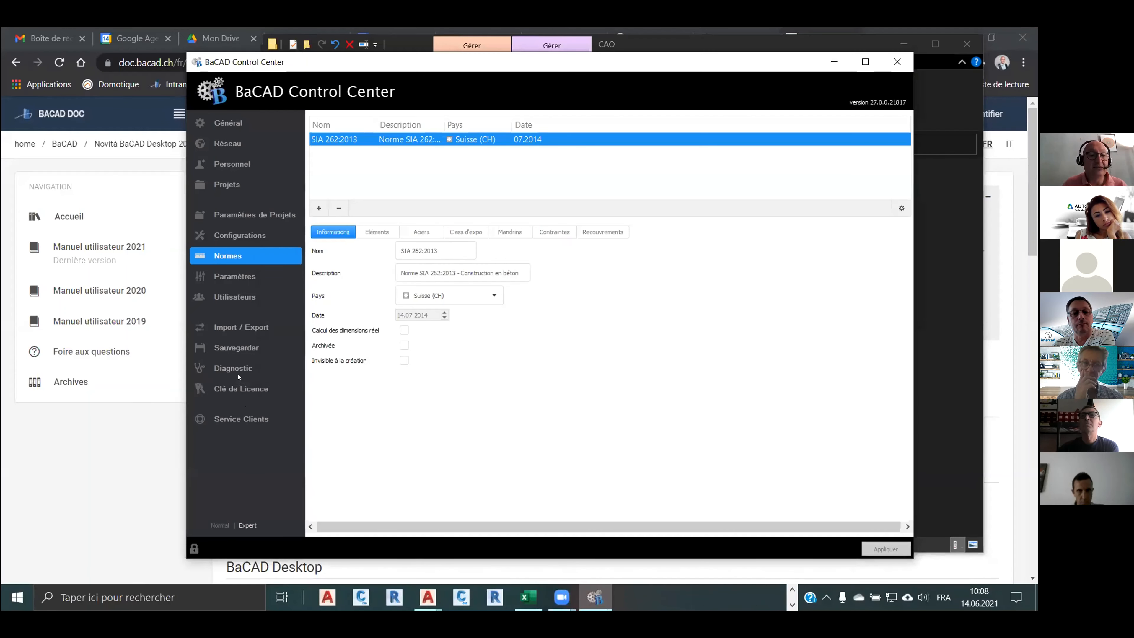
{"action": "left_click", "coordinate": [236, 370]}
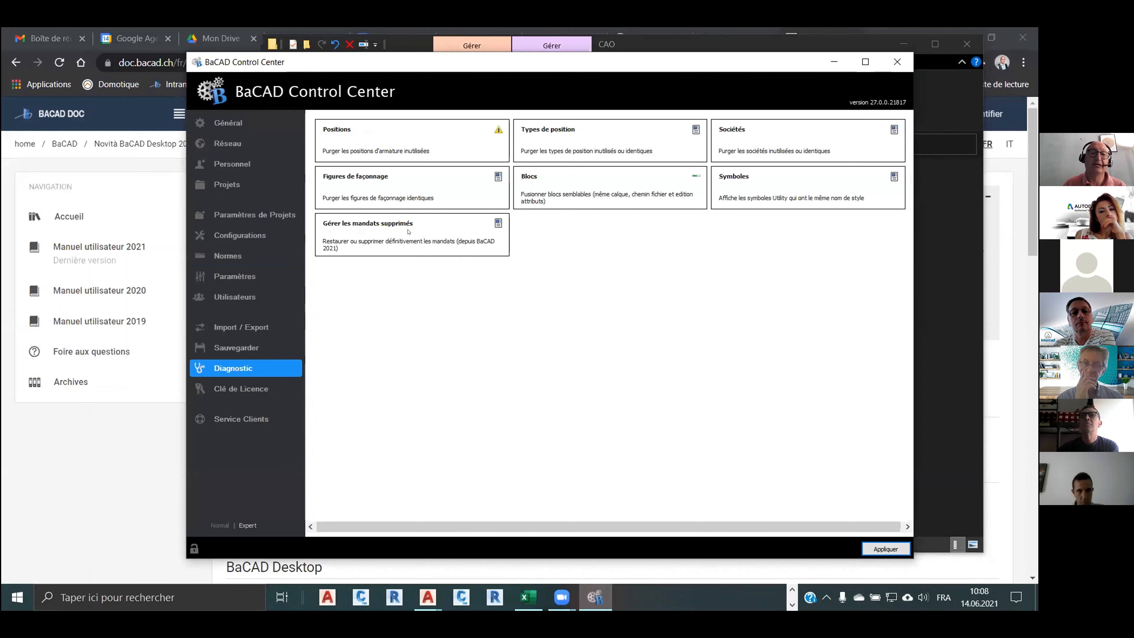
{"action": "left_click", "coordinate": [426, 238]}
{"action": "left_click", "coordinate": [547, 379]}
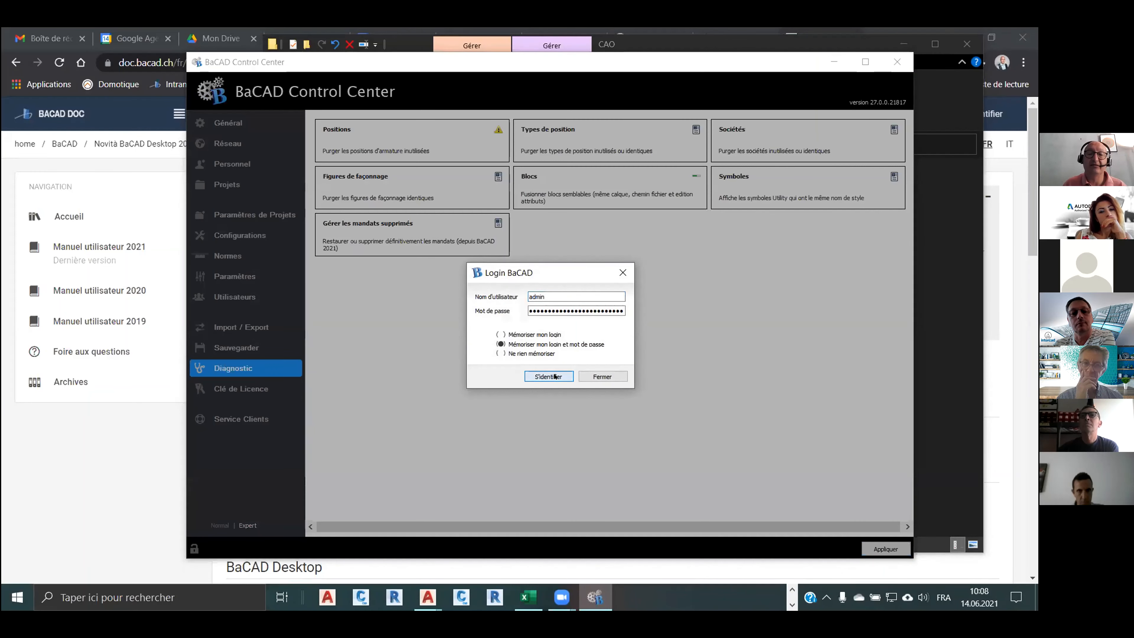
{"action": "left_click", "coordinate": [676, 169]}
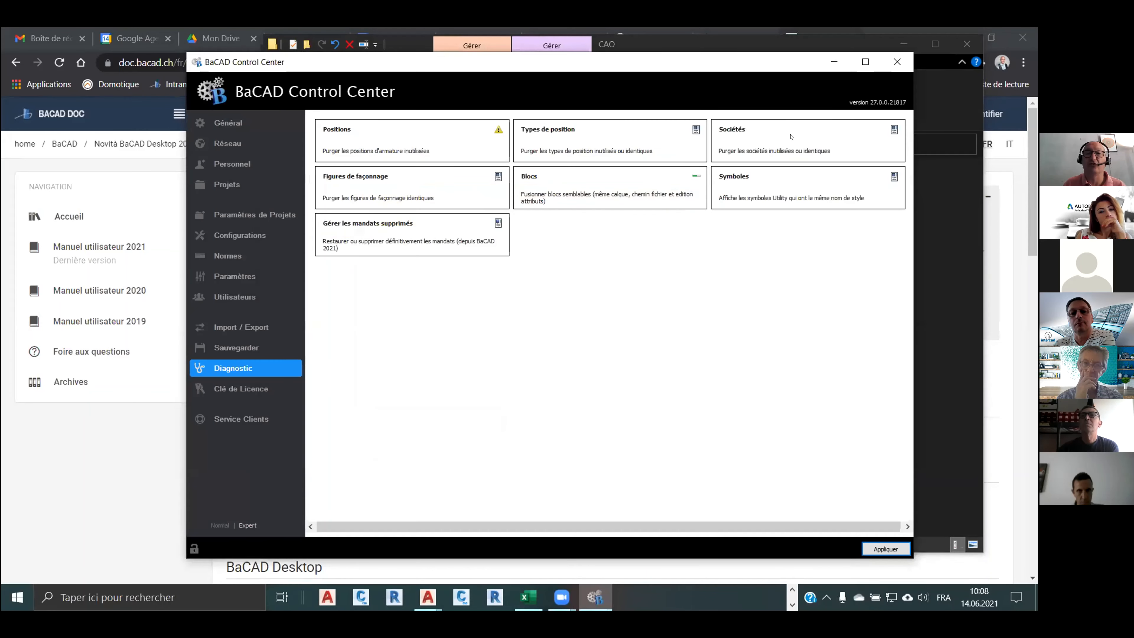
{"action": "left_click", "coordinate": [897, 62]}
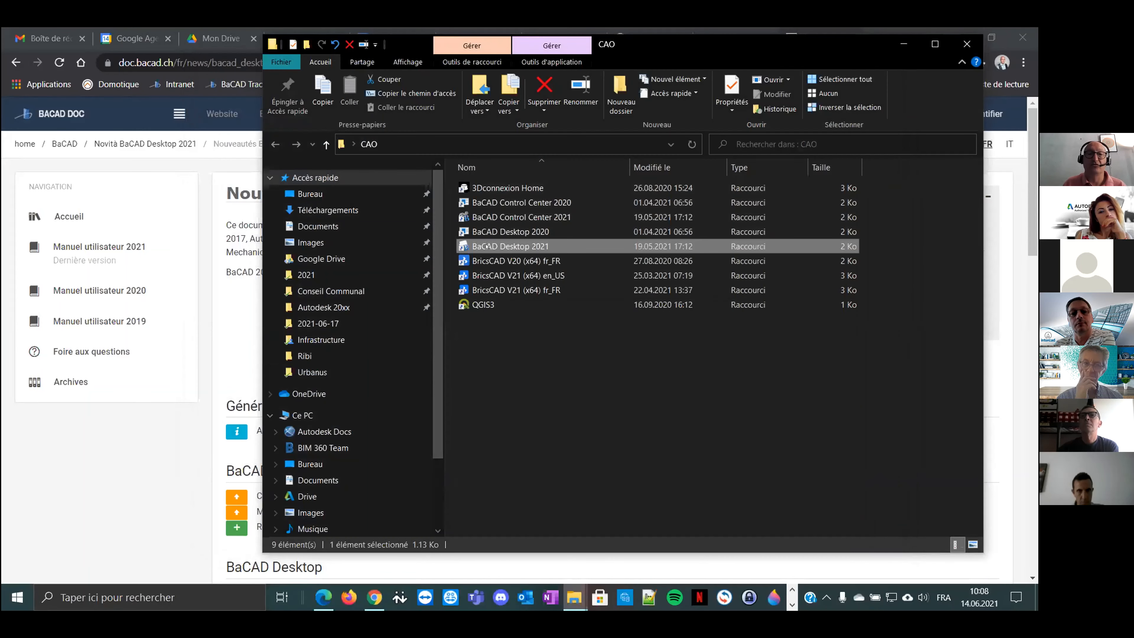
{"action": "double_click", "coordinate": [558, 247]}
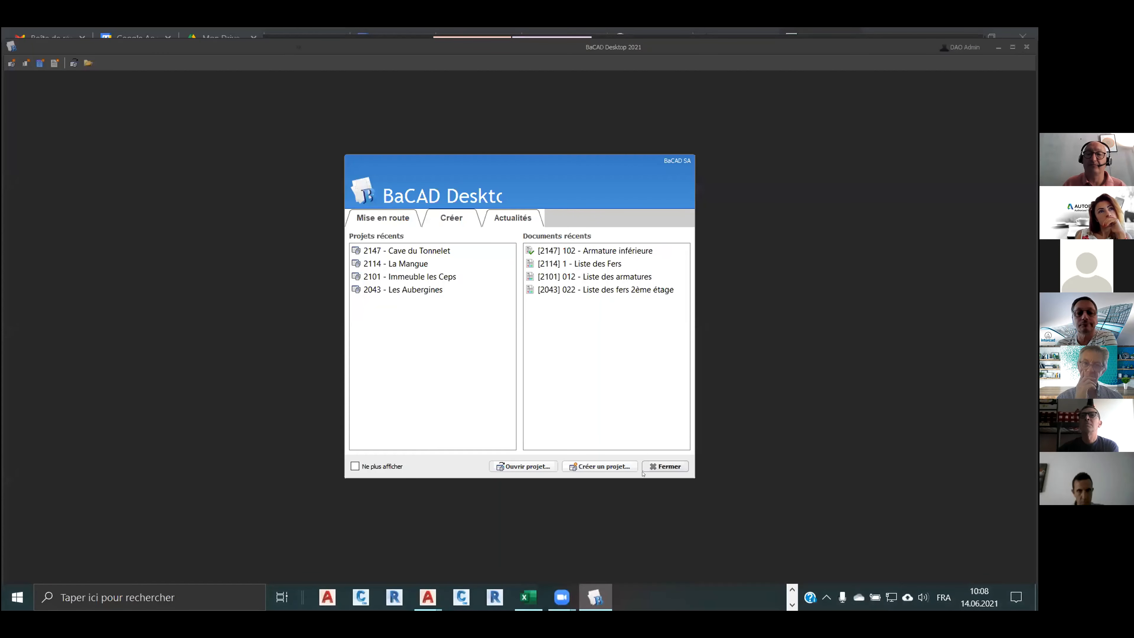
{"action": "left_click", "coordinate": [665, 466]}
{"action": "left_click", "coordinate": [1026, 47]}
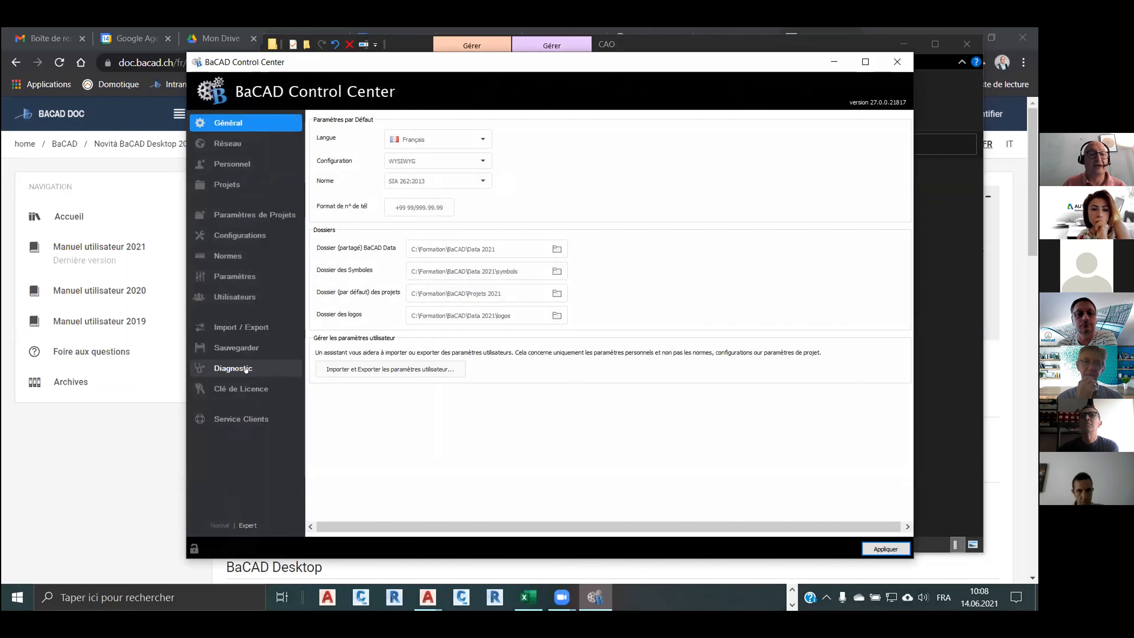
Restore the deleted mandate 2041 - Démo AutoCAD-BaCAD with the Diagnostic tools of BaCAD Control Center, signing in with the remembered login.
{"action": "left_click", "coordinate": [233, 368]}
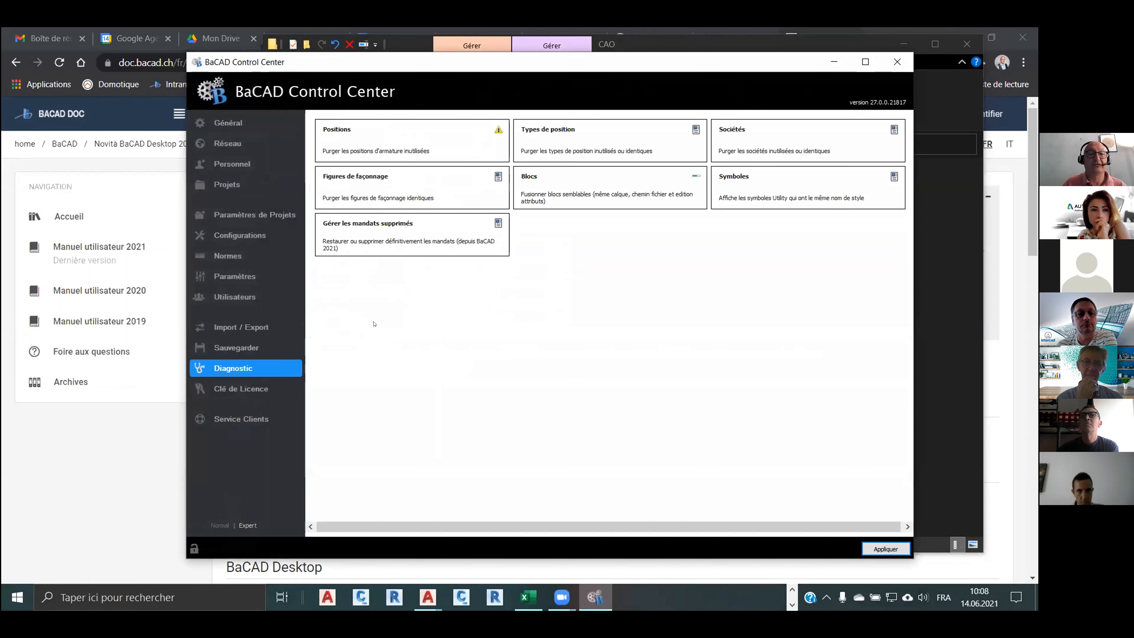
{"action": "left_click", "coordinate": [375, 238]}
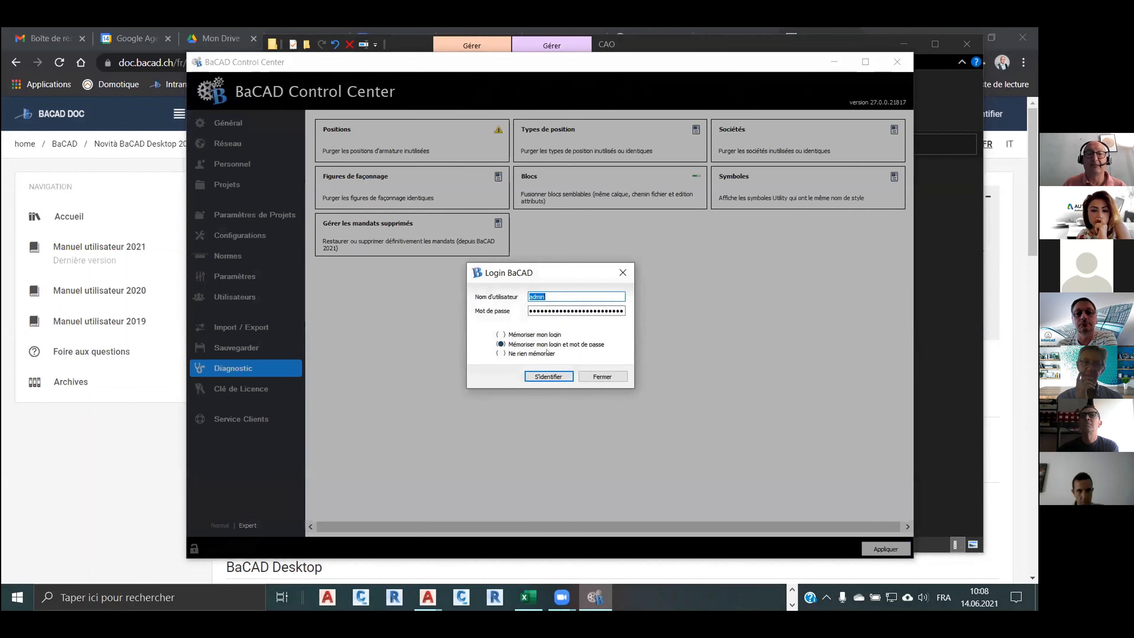
{"action": "left_click", "coordinate": [556, 376]}
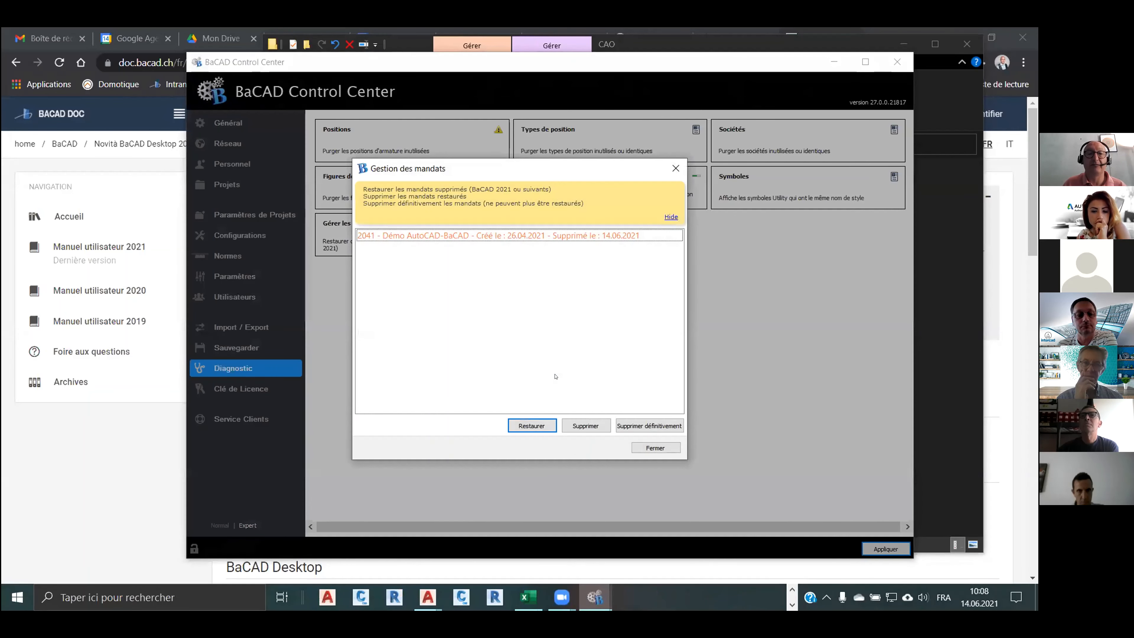
{"action": "left_click", "coordinate": [394, 235]}
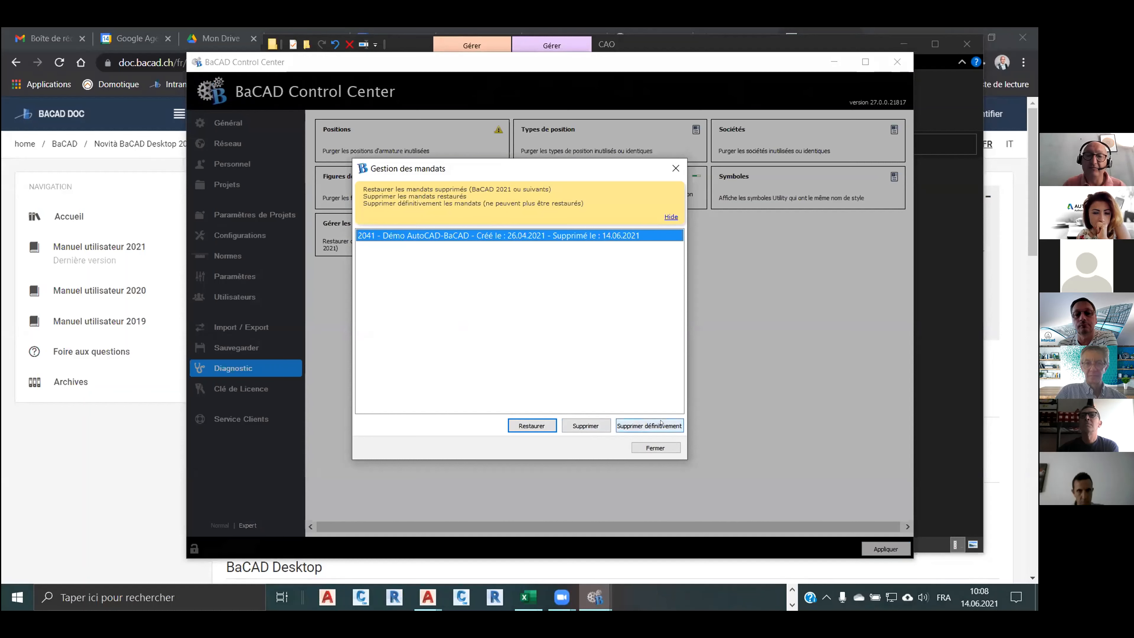
{"action": "left_click", "coordinate": [531, 426]}
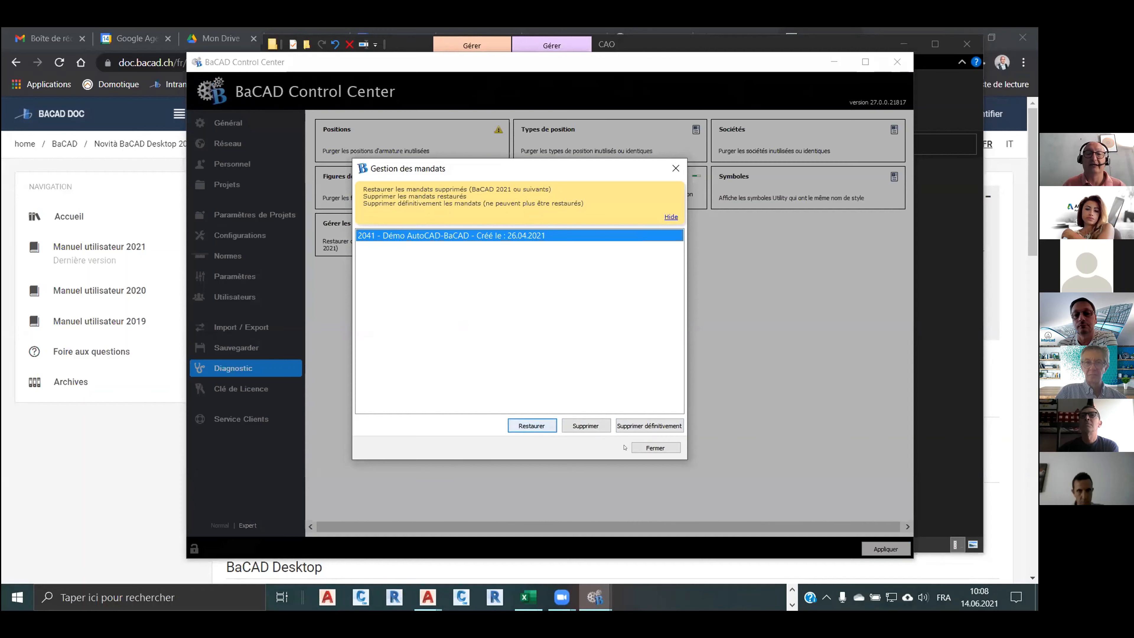
{"action": "left_click", "coordinate": [655, 447]}
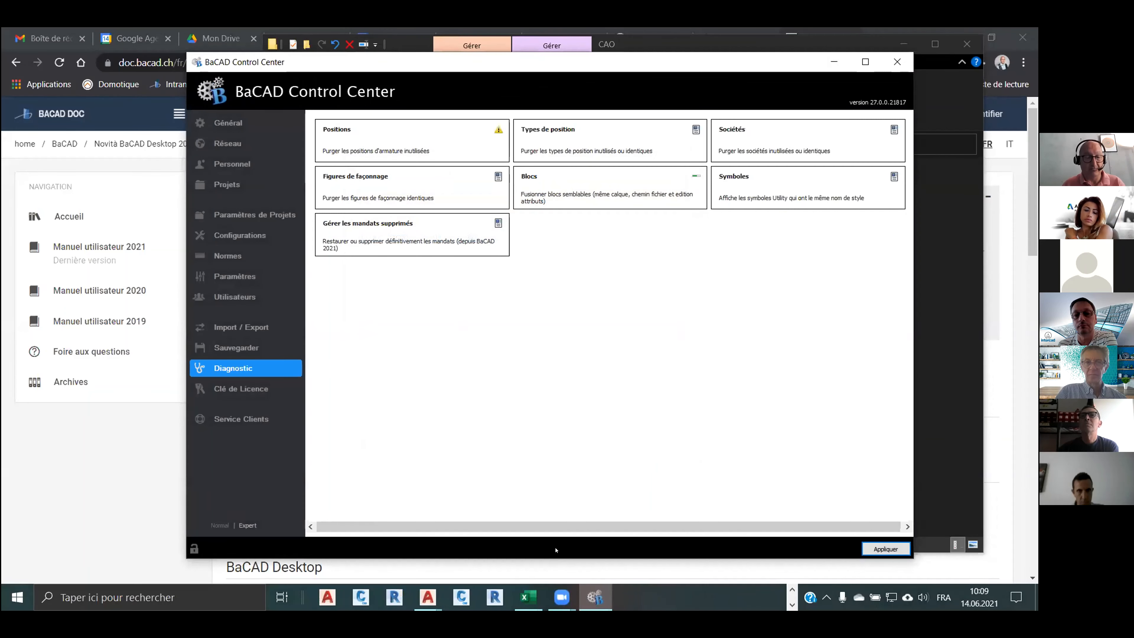
Launch BaCAD Desktop 2021, check the project list for project 2041 - Démo AutoCAD-BaCAD, and close both BaCAD Desktop and BaCAD Control Center.
{"action": "key", "text": "alt+Tab"}
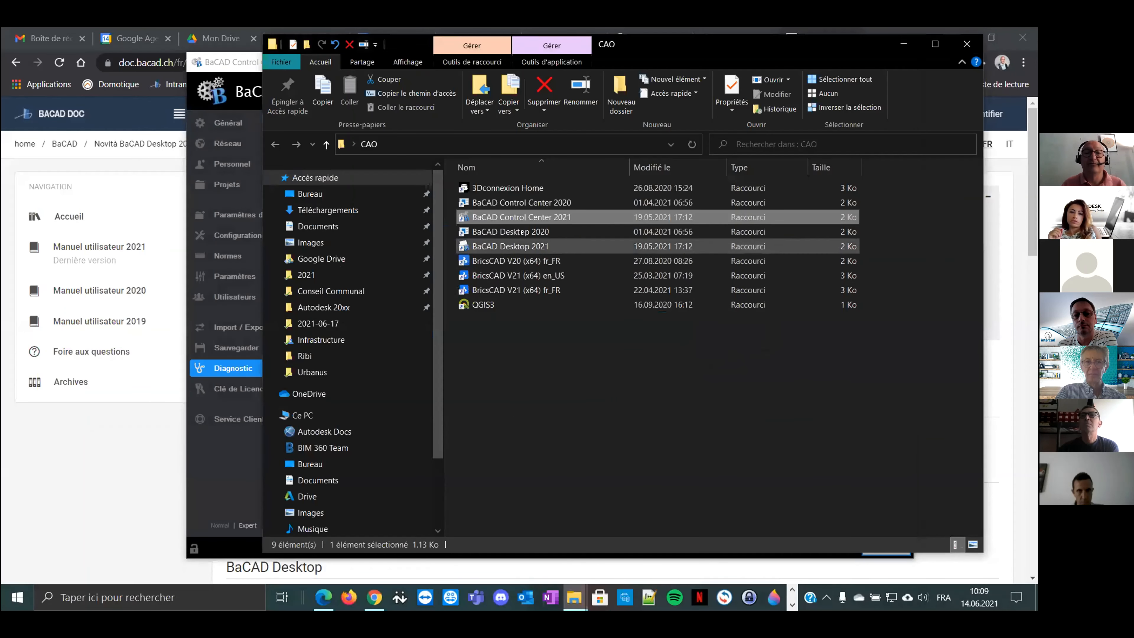
{"action": "double_click", "coordinate": [513, 246]}
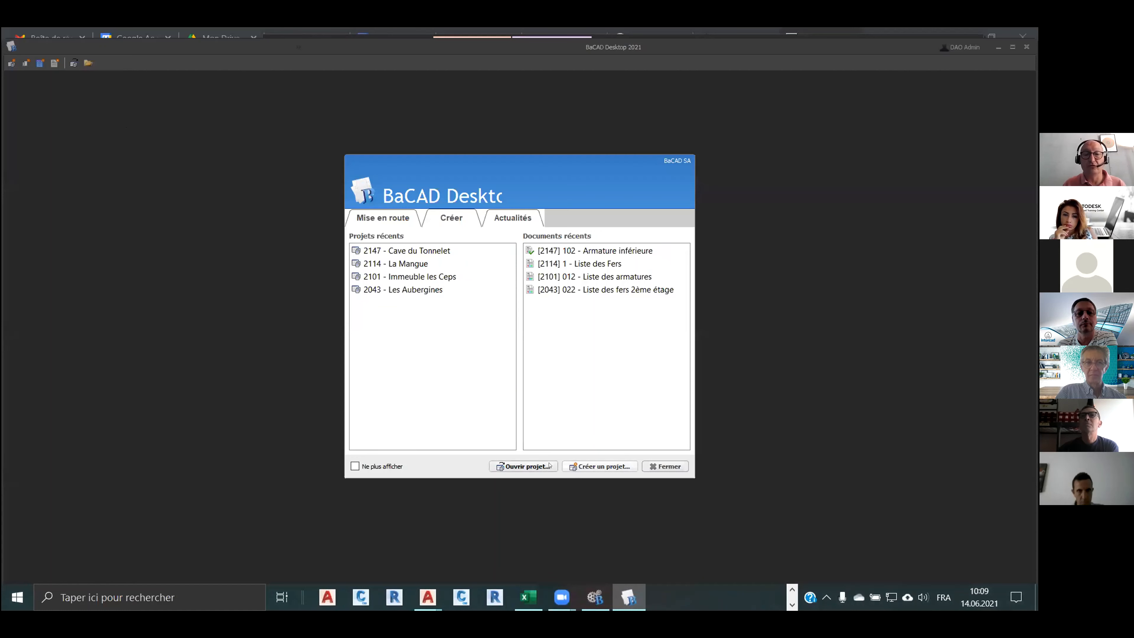
{"action": "left_click", "coordinate": [523, 467]}
{"action": "left_click", "coordinate": [436, 280]}
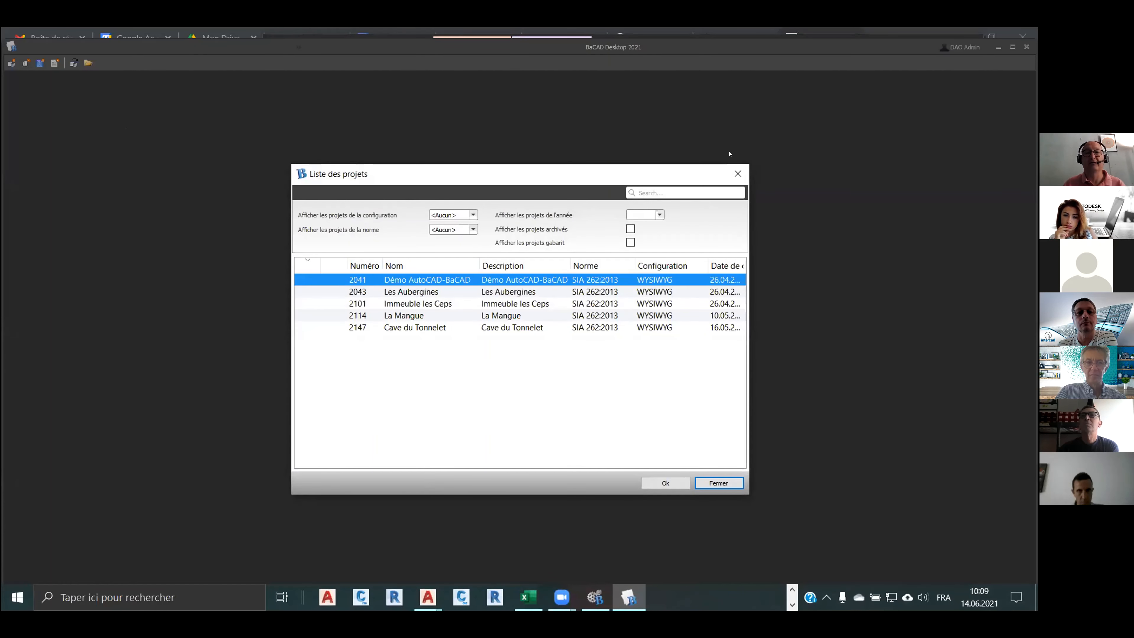
{"action": "left_click", "coordinate": [738, 173]}
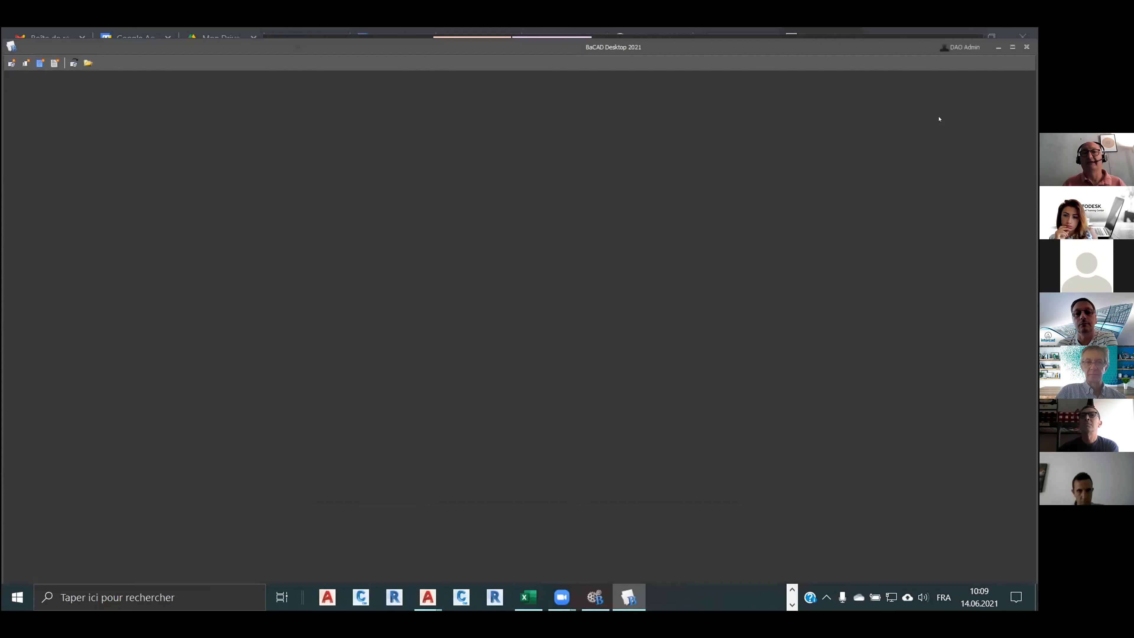
{"action": "left_click", "coordinate": [1026, 46]}
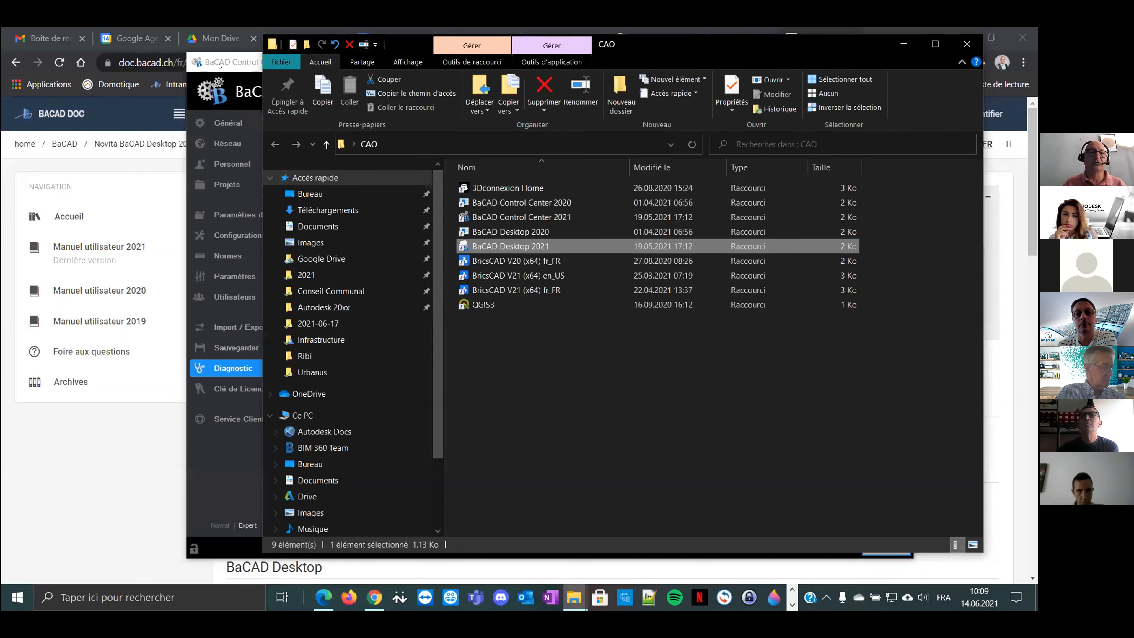
{"action": "key", "text": "alt+Tab"}
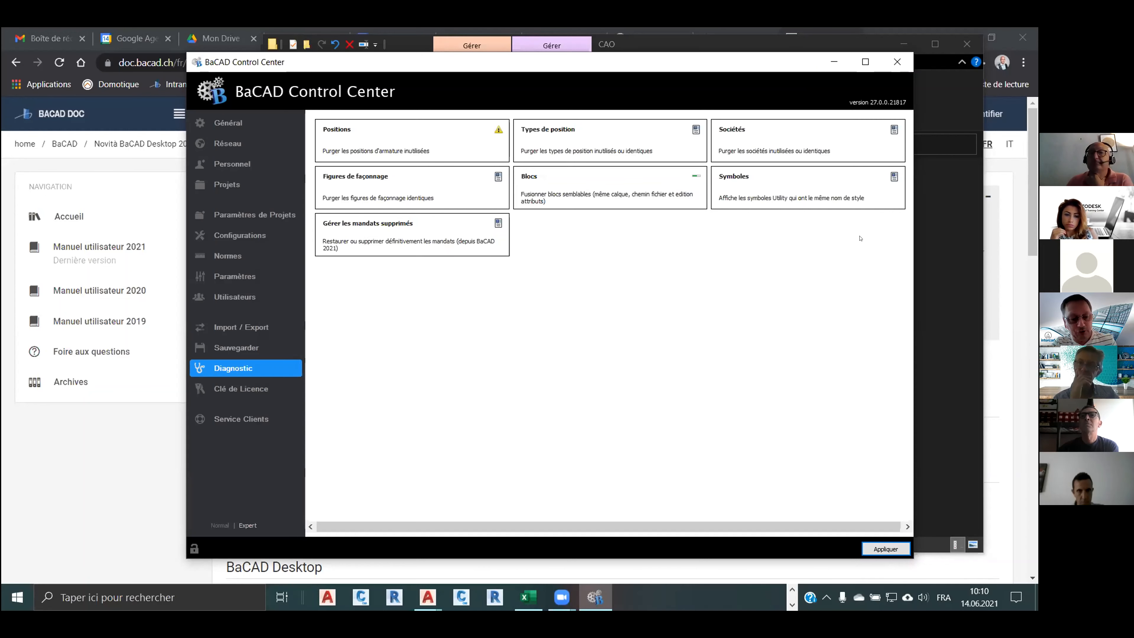
{"action": "left_click", "coordinate": [897, 62]}
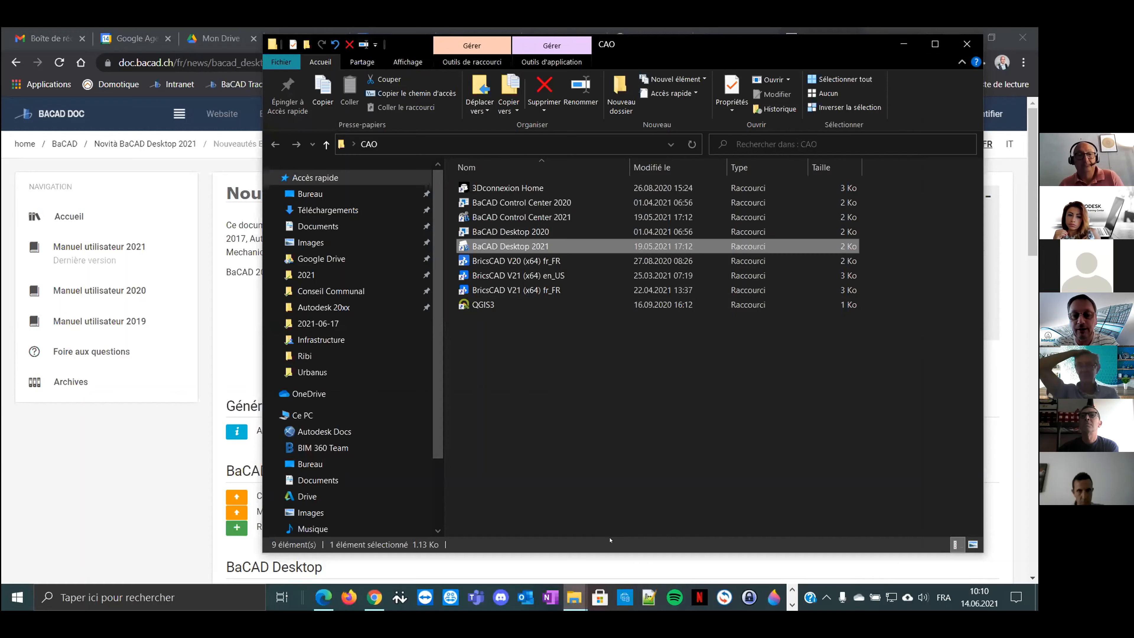
{"action": "key", "text": "alt+Tab"}
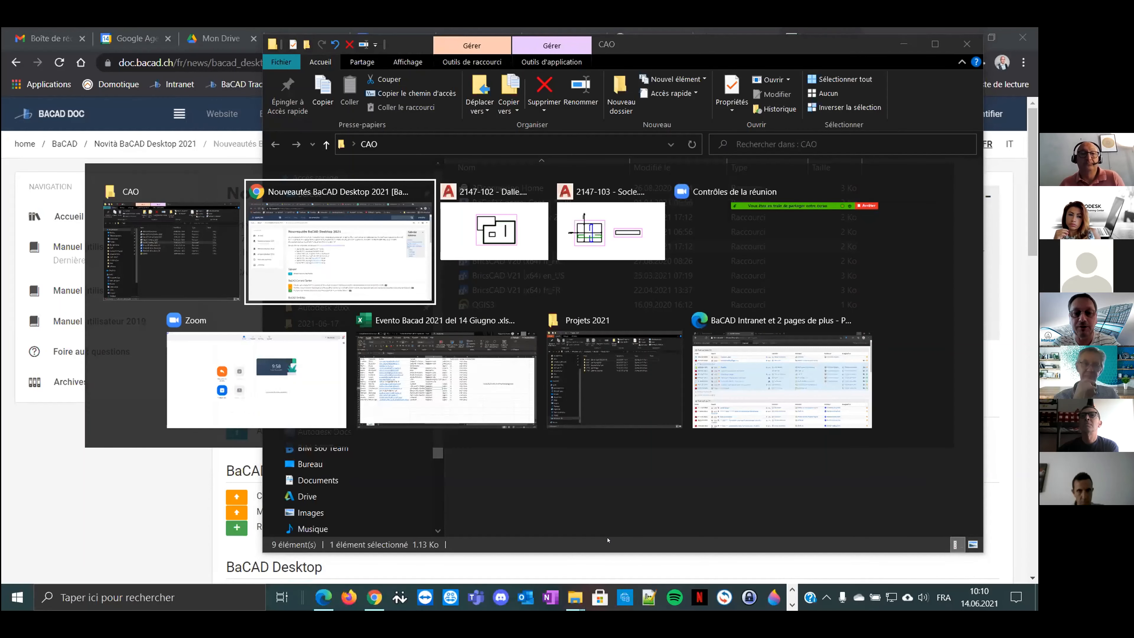
{"action": "key", "text": "Tab"}
{"action": "key", "text": "Tab"}
{"action": "key", "text": "Tab"}
{"action": "key", "text": "Tab"}
{"action": "key", "text": "Tab"}
{"action": "key", "text": "Tab"}
{"action": "key", "text": "Tab"}
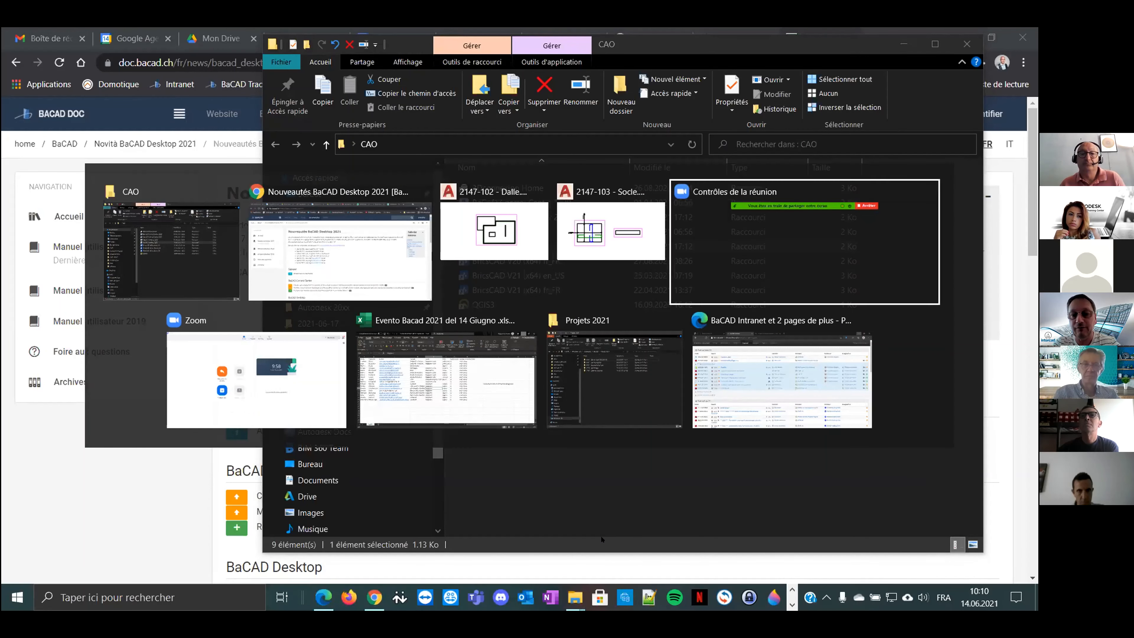
{"action": "key", "text": "Tab"}
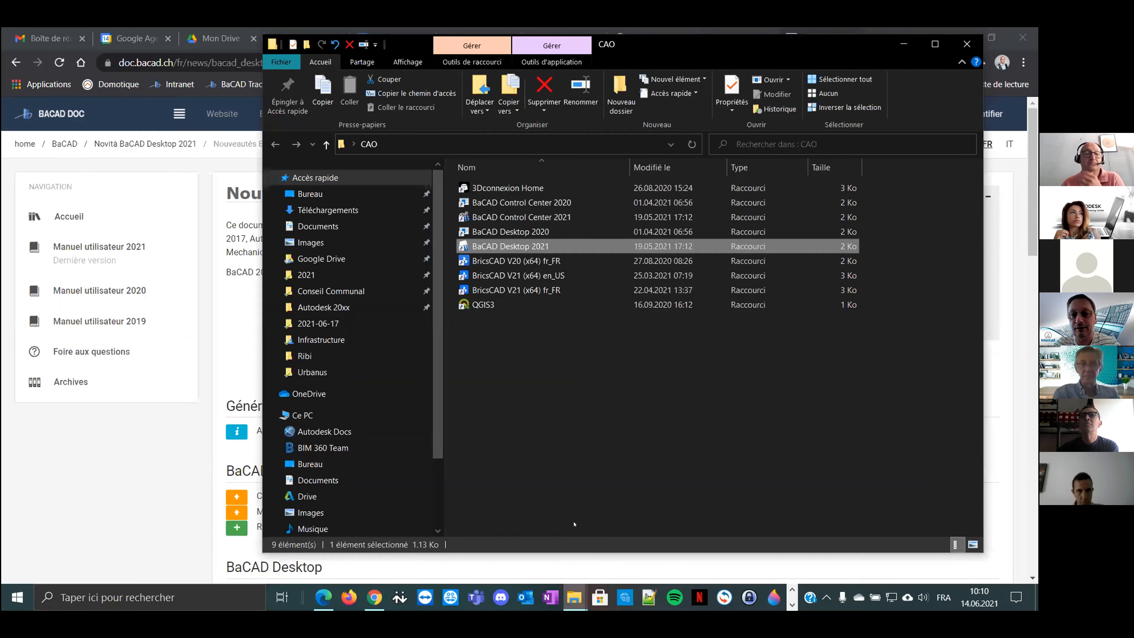
Launch BaCAD Desktop 2021, open project 2147 - Cave du Tonnelet, and expand division A - Oenothèque and its plan 101 - Radier.
{"action": "double_click", "coordinate": [512, 246]}
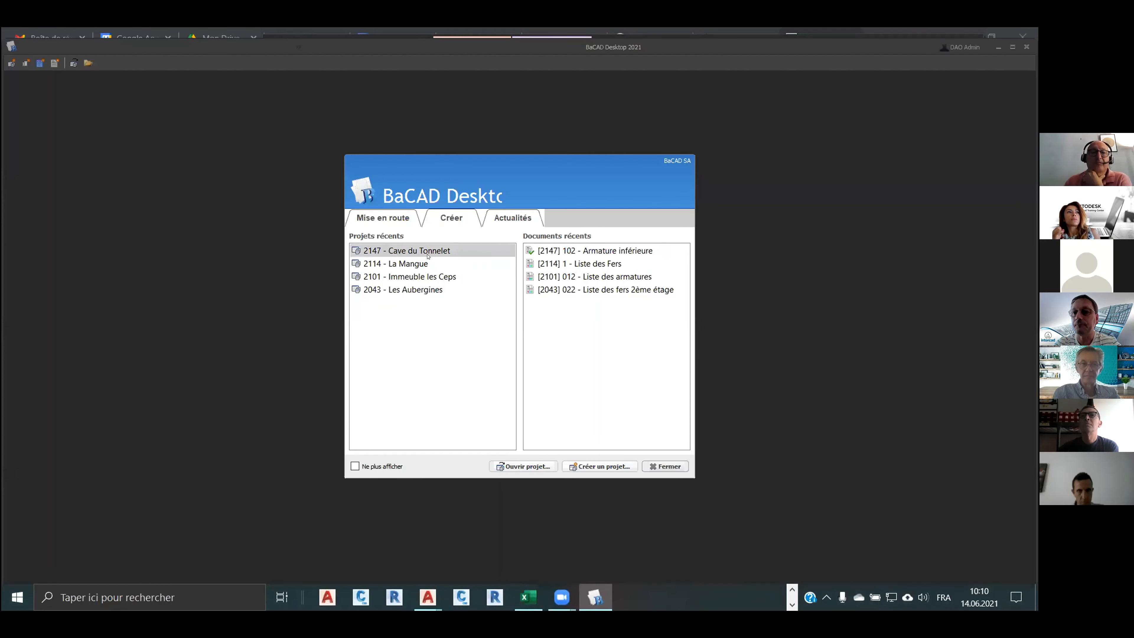
{"action": "double_click", "coordinate": [427, 250]}
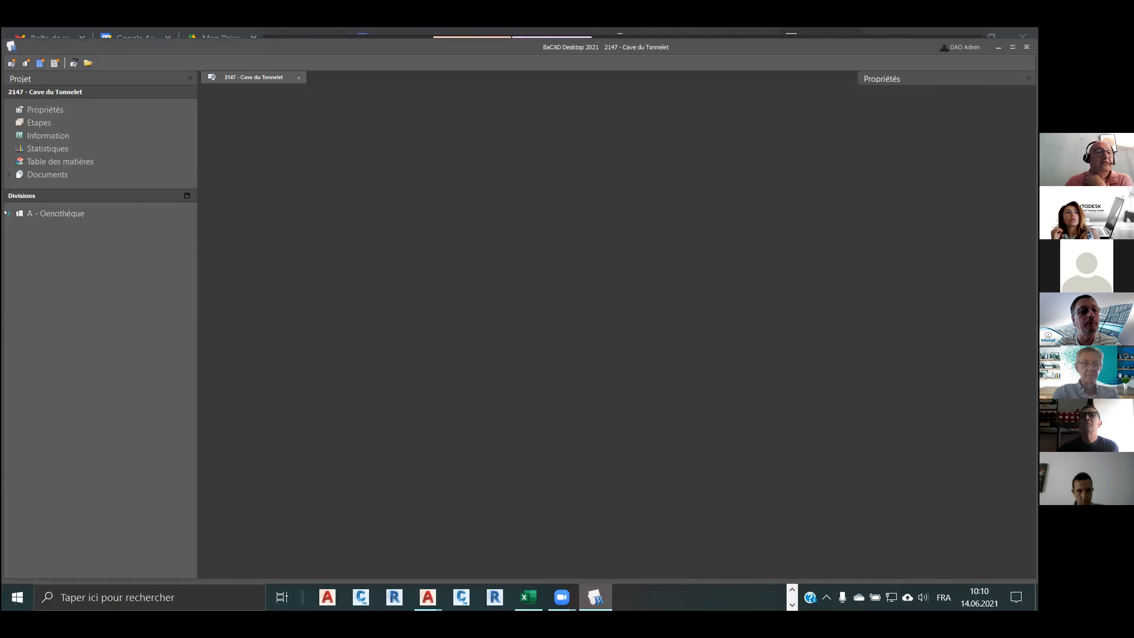
{"action": "left_click", "coordinate": [6, 214]}
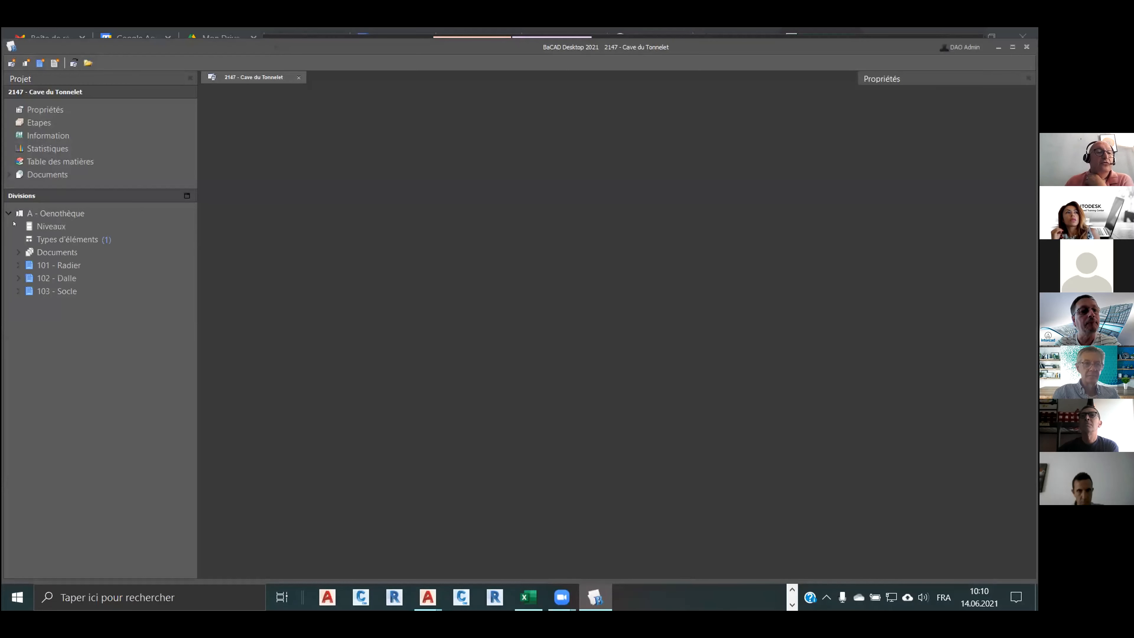
{"action": "left_click", "coordinate": [19, 265]}
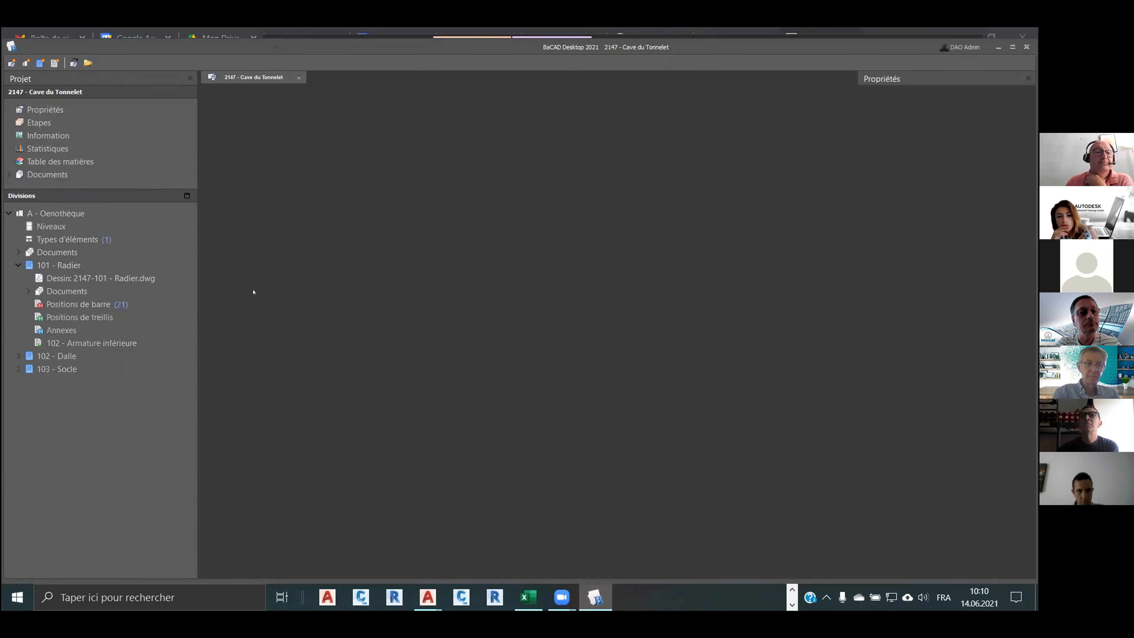
Start duplicating plan 101 - Radier of division A - Oenothèque, giving the copy the number 104 and the name Attique.
{"action": "left_click", "coordinate": [64, 264]}
{"action": "right_click", "coordinate": [64, 264]}
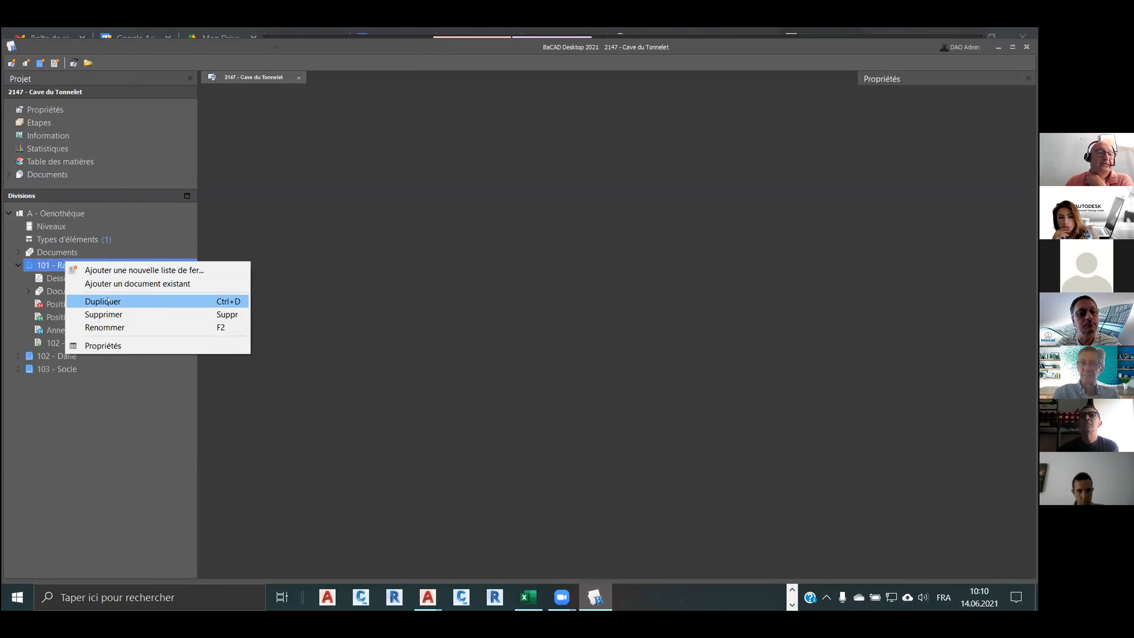
{"action": "left_click", "coordinate": [121, 305]}
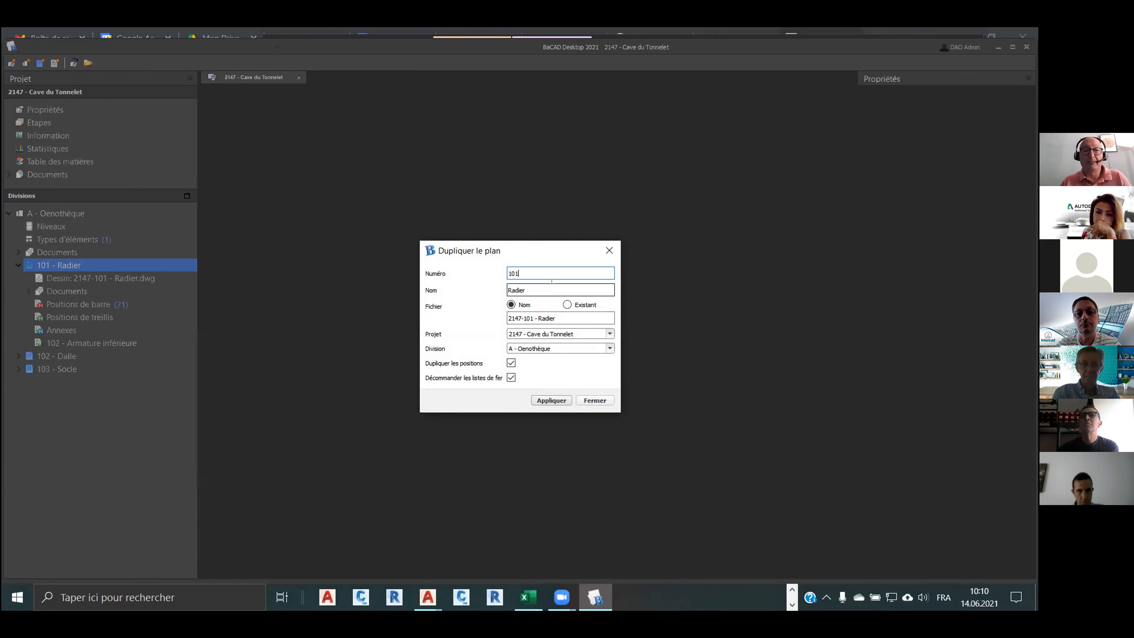
{"action": "key", "text": "BackSpace"}
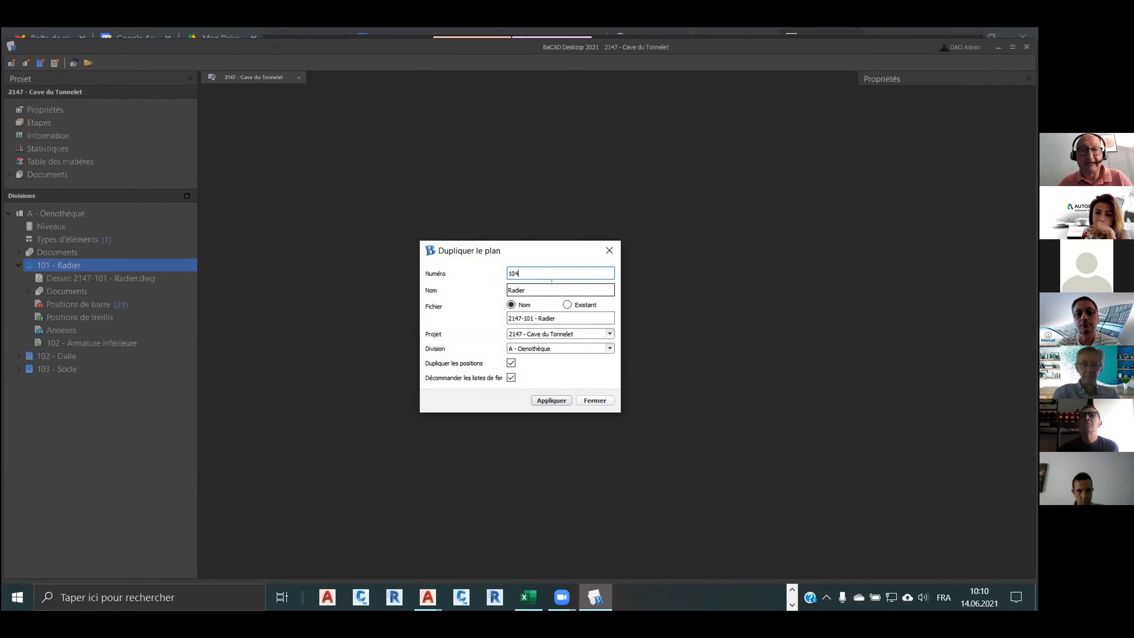
{"action": "type", "text": "4"}
{"action": "key", "text": "Tab"}
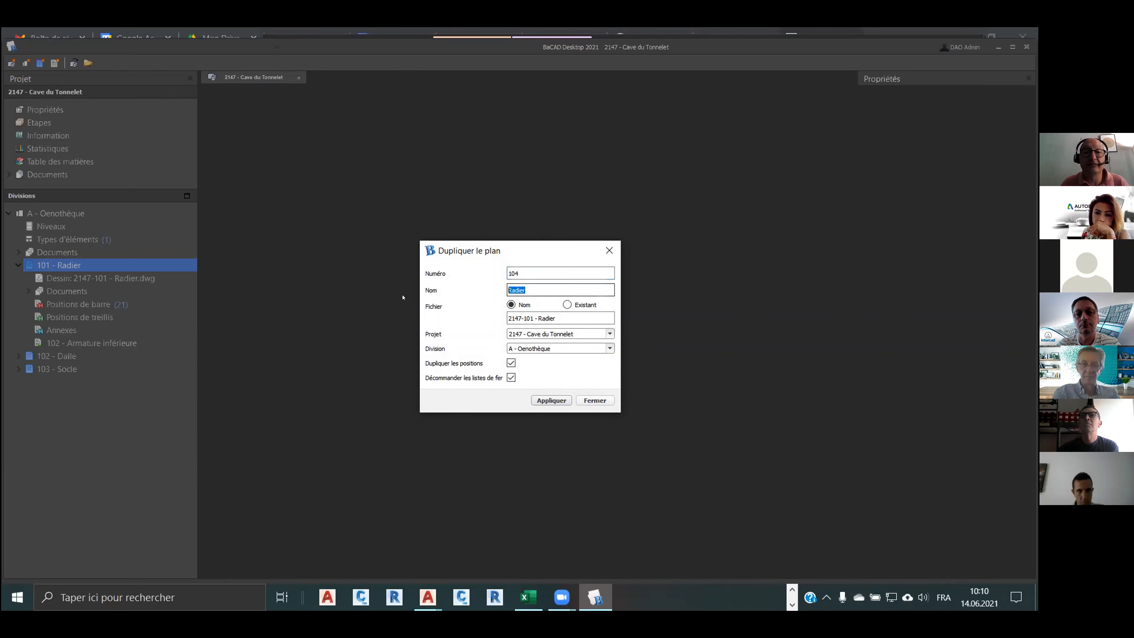
{"action": "type", "text": "Attique"}
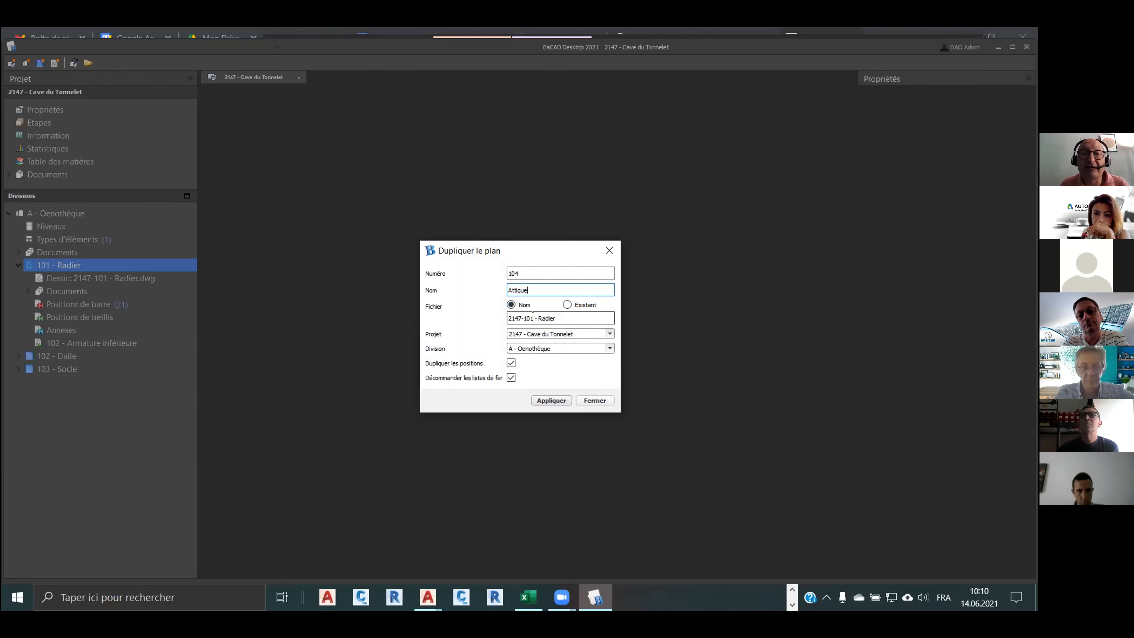
Name the copy's file 2147-104 - Attique, turn off duplicating positions and uncommitting the rebar lists (Décommander les listes de fer), and apply the duplication.
{"action": "left_click", "coordinate": [530, 318]}
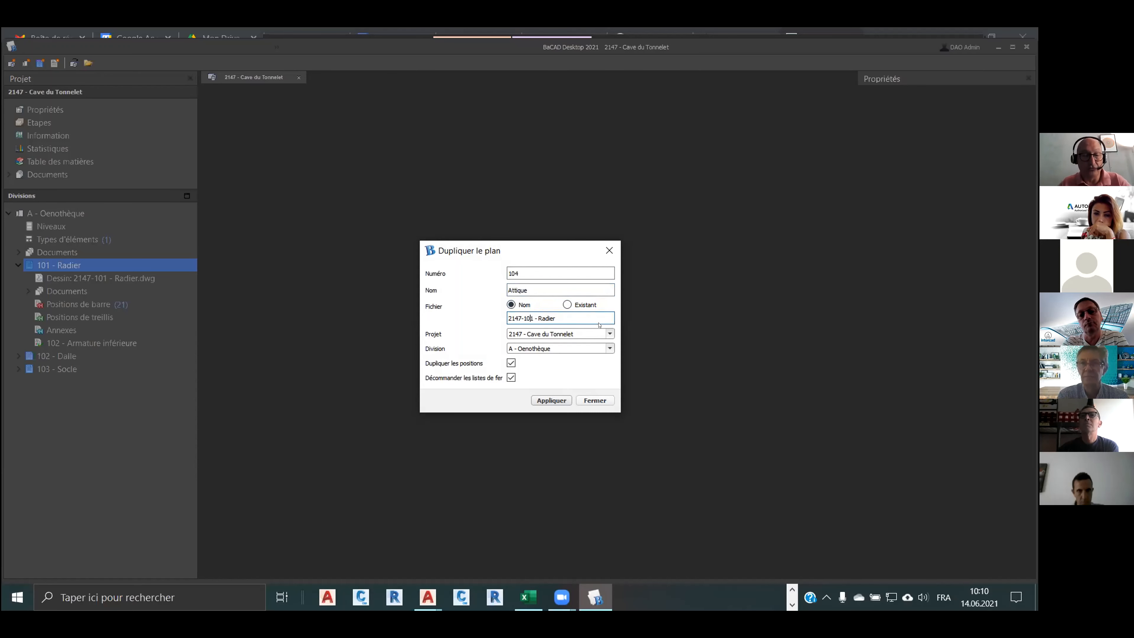
{"action": "key", "text": "BackSpace"}
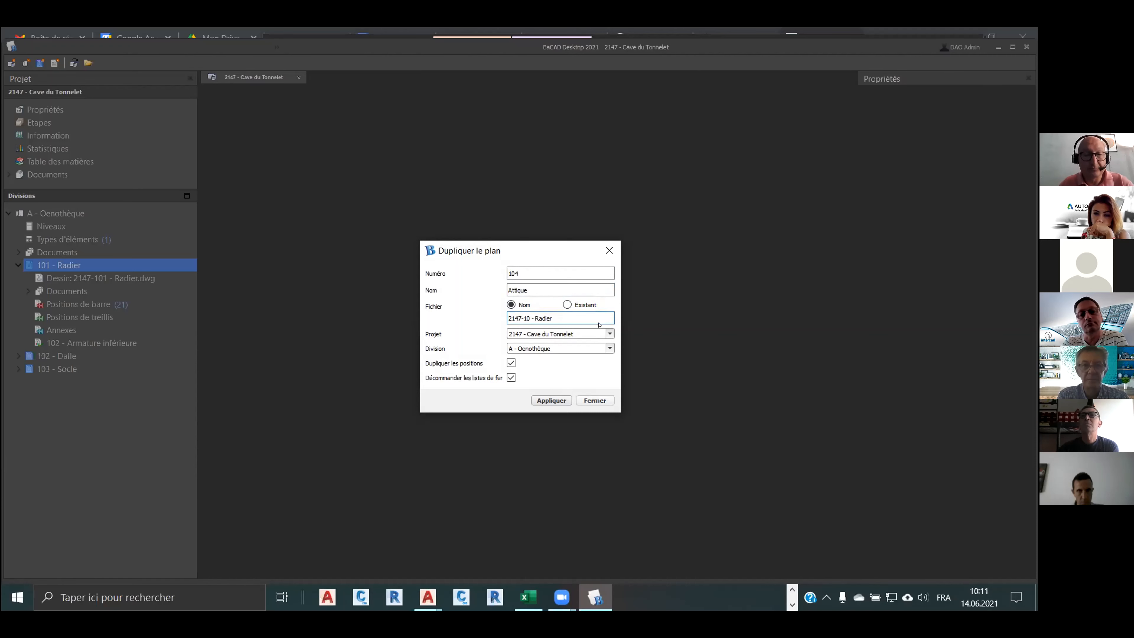
{"action": "type", "text": "4"}
{"action": "double_click", "coordinate": [546, 318]}
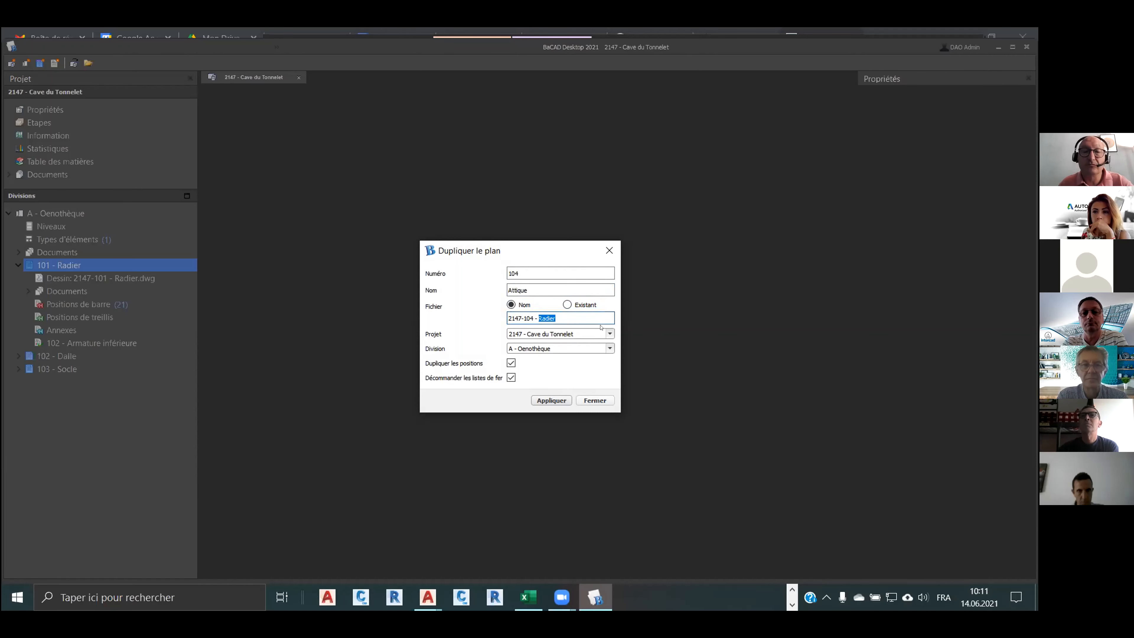
{"action": "type", "text": "Attique"}
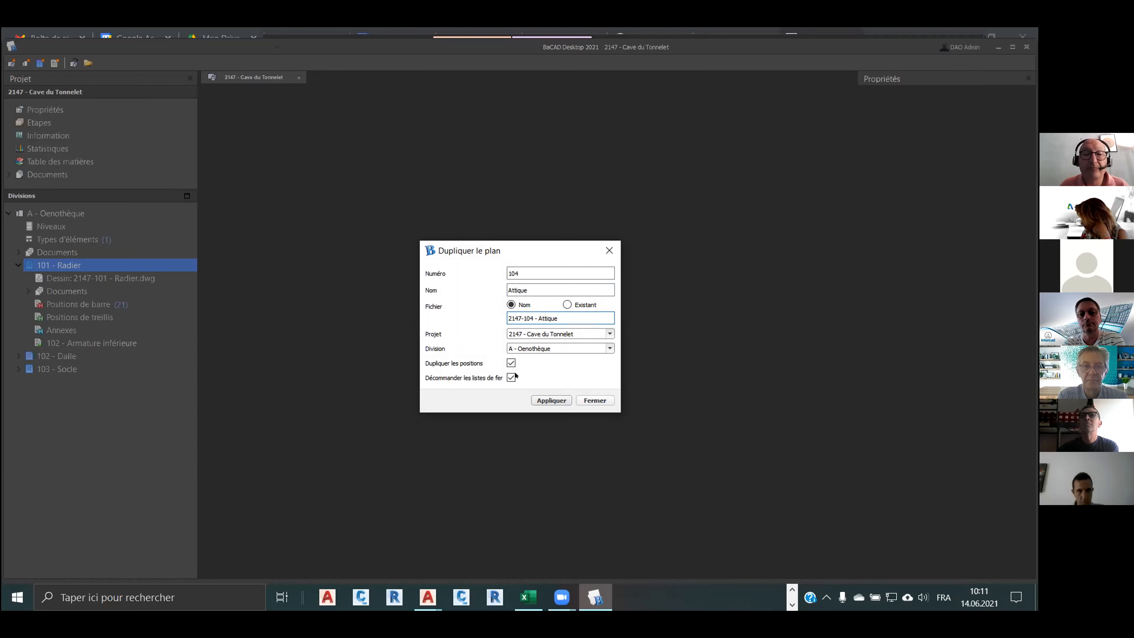
{"action": "left_click", "coordinate": [512, 362]}
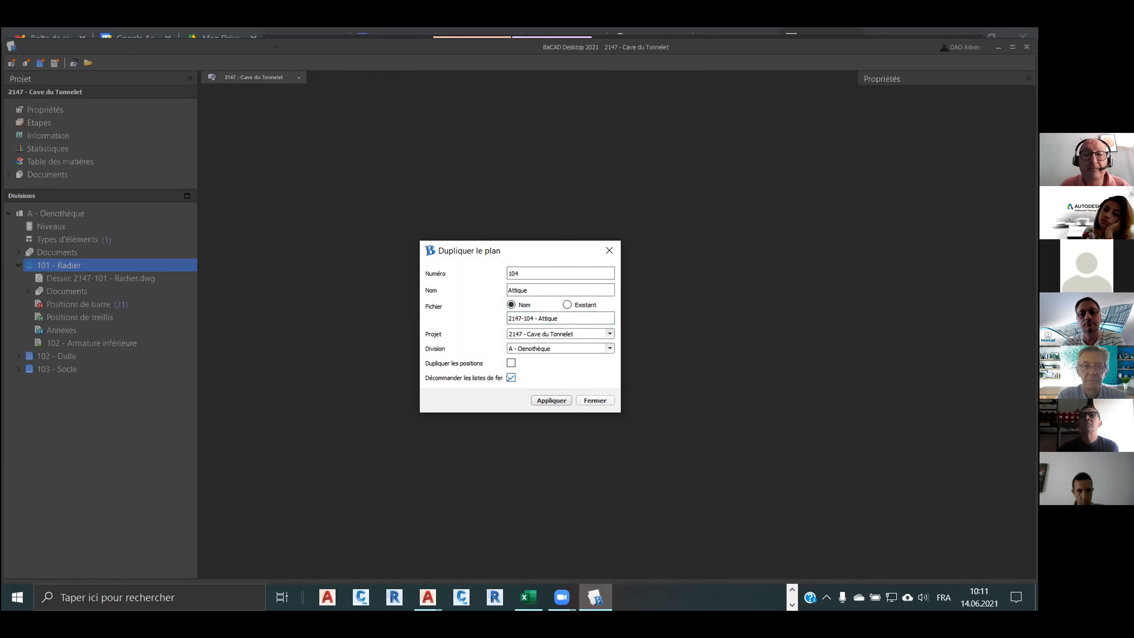
{"action": "left_click", "coordinate": [512, 378]}
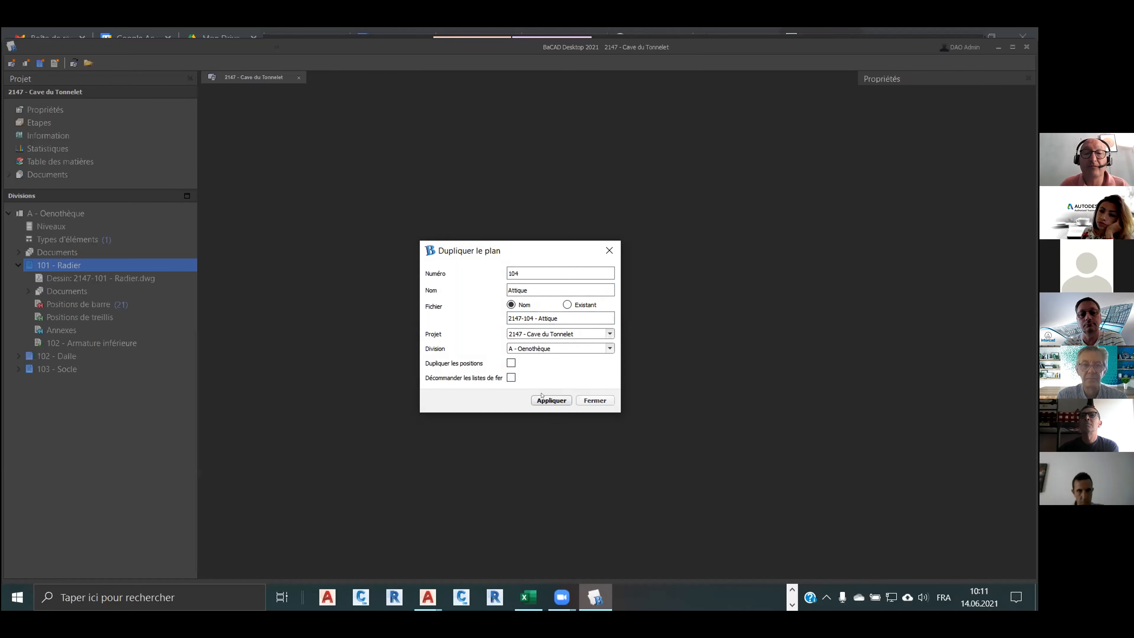
{"action": "left_click", "coordinate": [554, 397]}
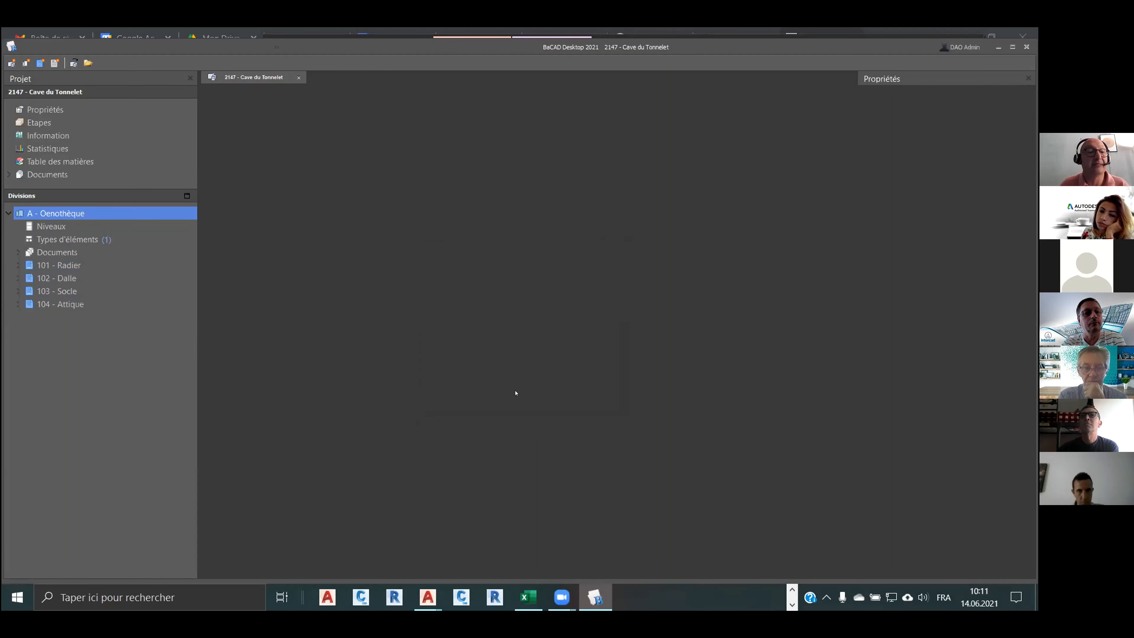
Expand plan 104 - Attique to check its drawing, and open the project's A - Oenothèque folder under 2147 - Cave du Tonnelet in File Explorer.
{"action": "left_click", "coordinate": [18, 304]}
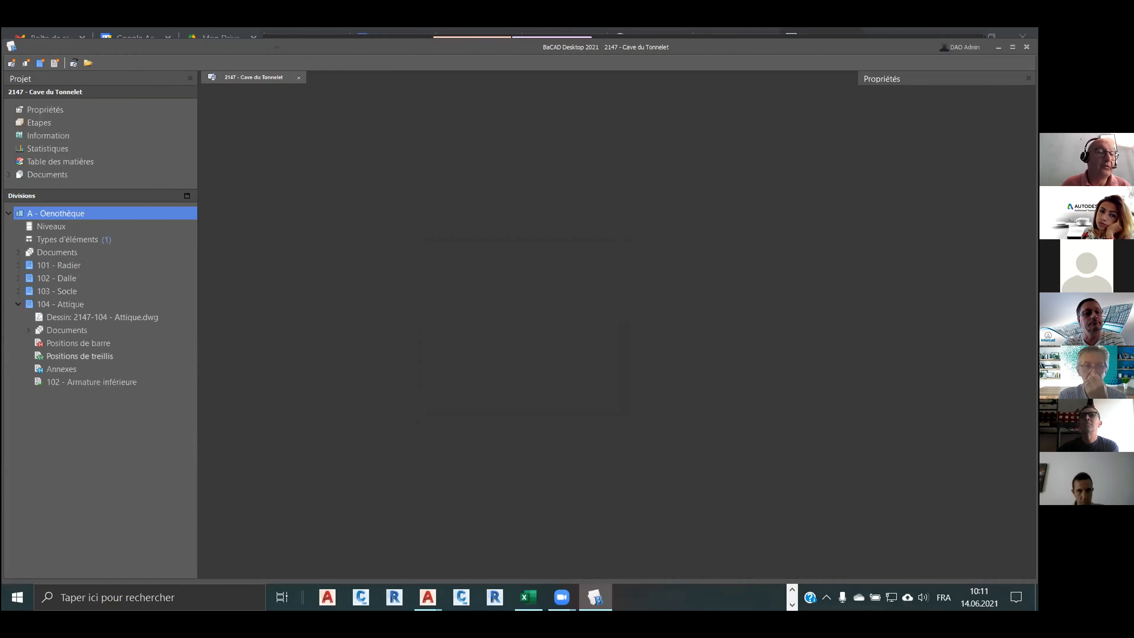
{"action": "left_click", "coordinate": [93, 320]}
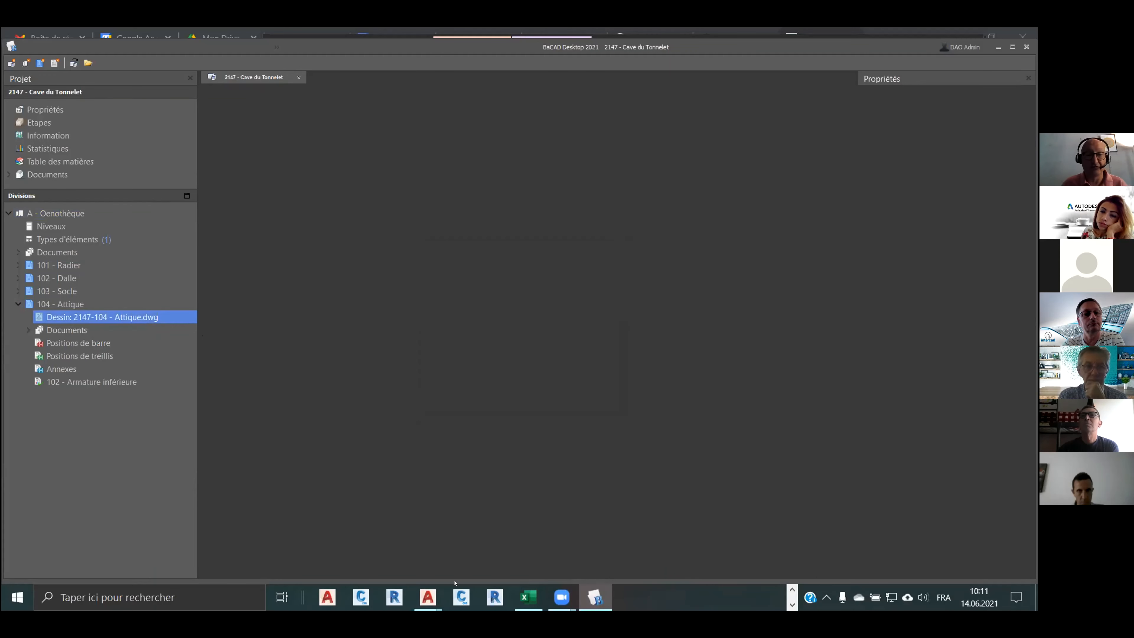
{"action": "key", "text": "alt+Tab"}
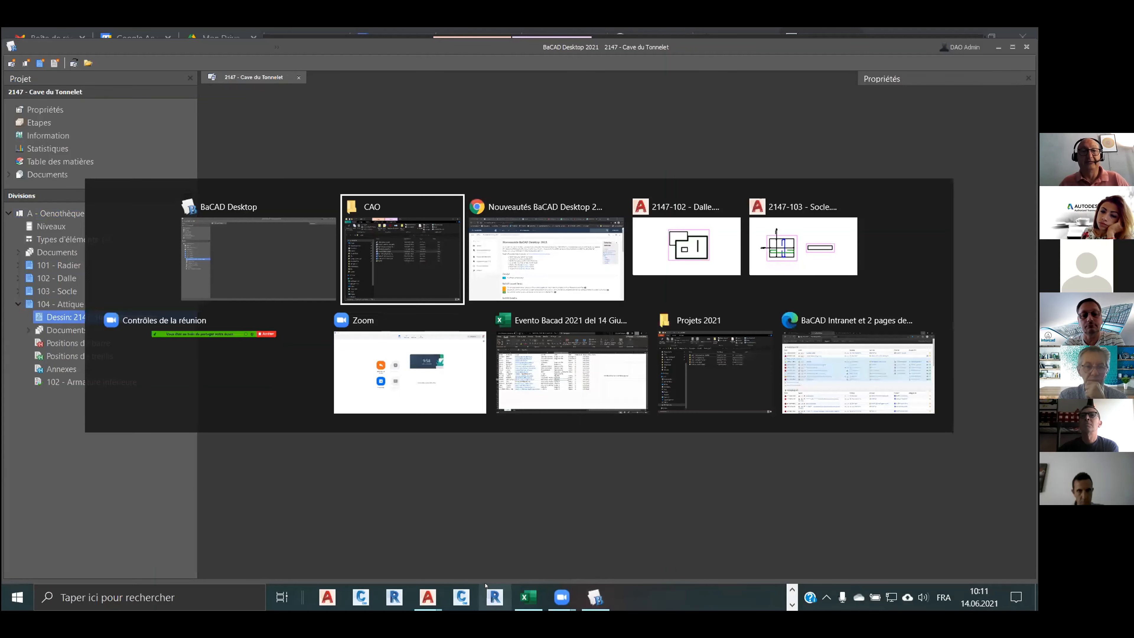
{"action": "key", "text": "alt+Tab"}
{"action": "key", "text": "alt+Tab"}
{"action": "key", "text": "alt+Tab"}
{"action": "key", "text": "alt+Tab"}
{"action": "key", "text": "alt+Tab"}
{"action": "key", "text": "alt+Tab"}
{"action": "key", "text": "alt+Tab"}
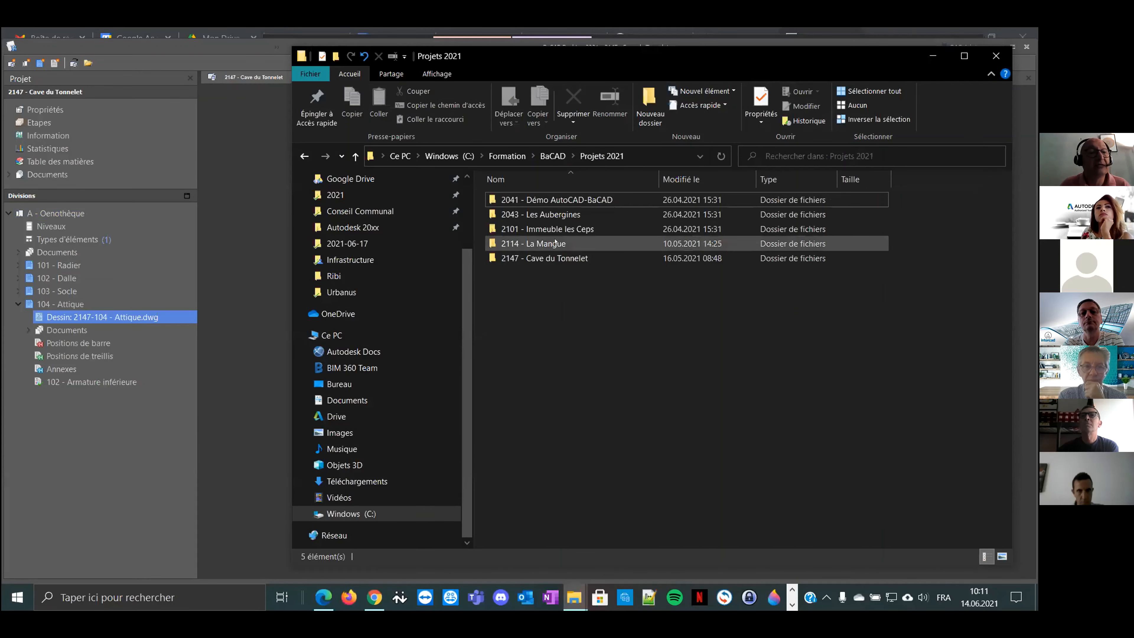
{"action": "double_click", "coordinate": [558, 258]}
{"action": "double_click", "coordinate": [558, 200]}
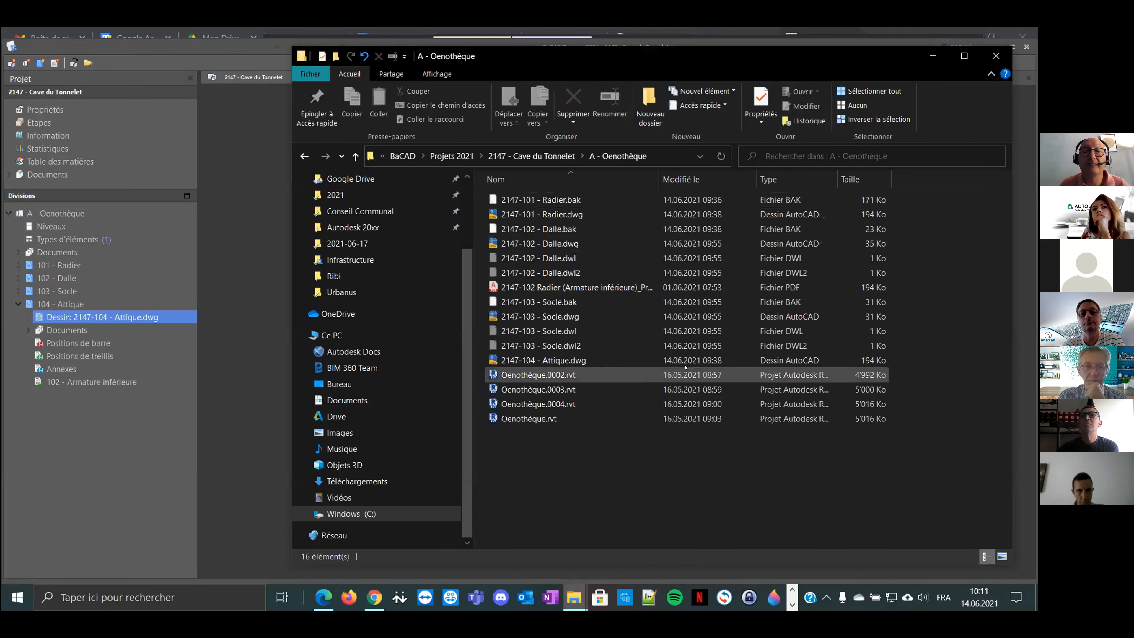
Compare the duplicated drawing 2147-104 - Attique.dwg with the source drawing 2147-101 - Radier.dwg in the folder.
{"action": "left_click", "coordinate": [549, 360]}
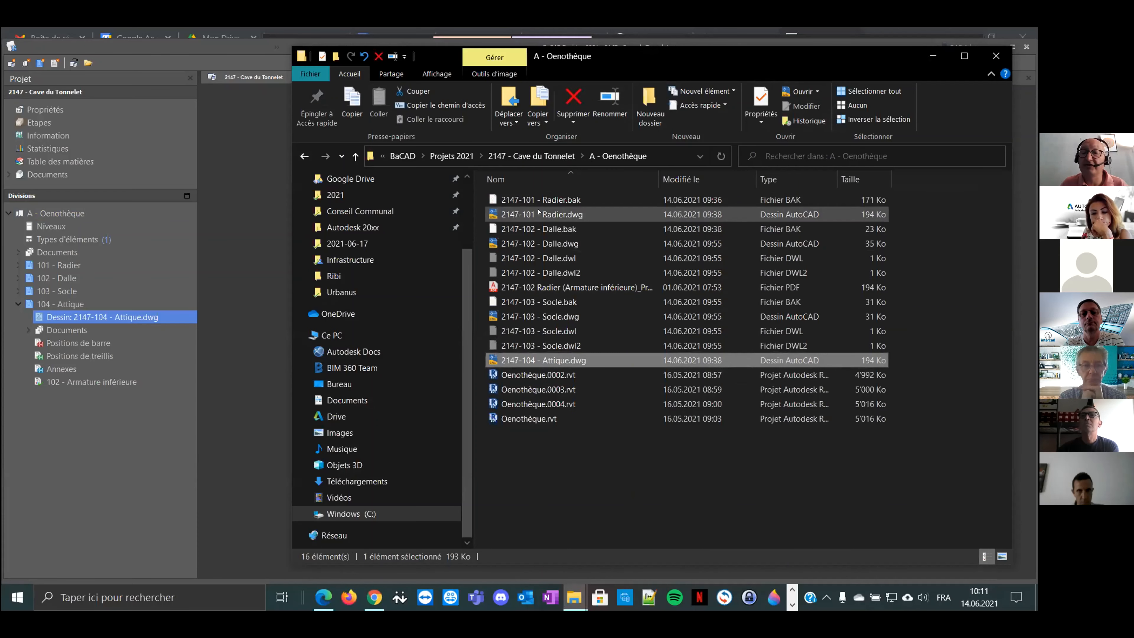
{"action": "left_click", "coordinate": [539, 214]}
{"action": "left_click", "coordinate": [553, 360]}
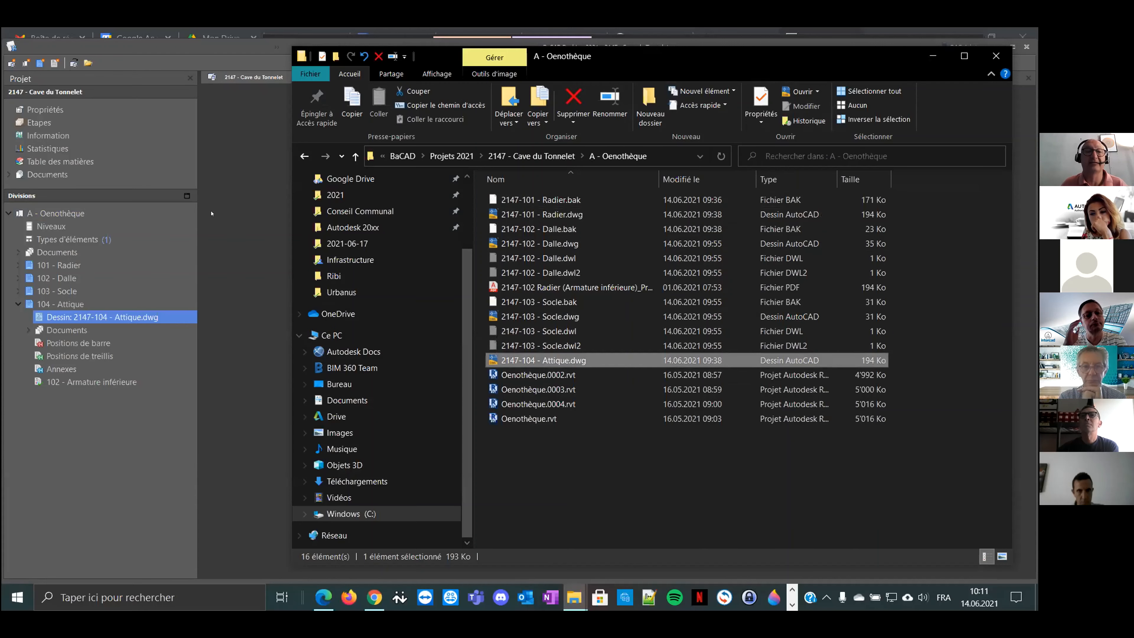
Return to BaCAD Desktop and start duplicating plan 101 - Radier as number 401 into project 2043 - Les Aubergines, division A - Immeuble A.
{"action": "left_click", "coordinate": [229, 222]}
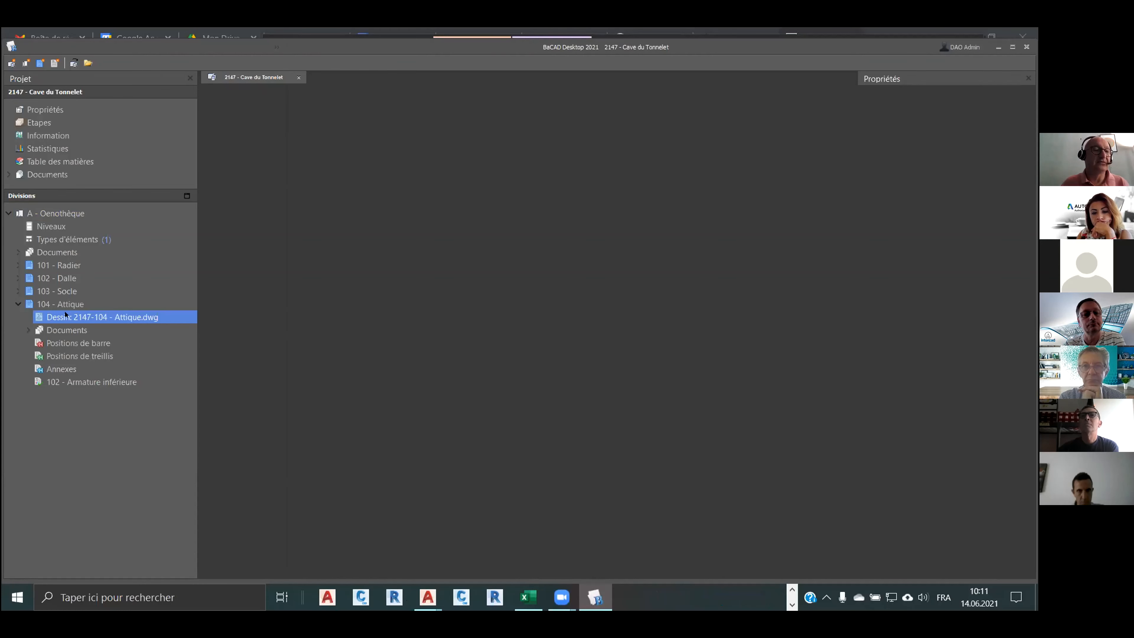
{"action": "left_click", "coordinate": [63, 264]}
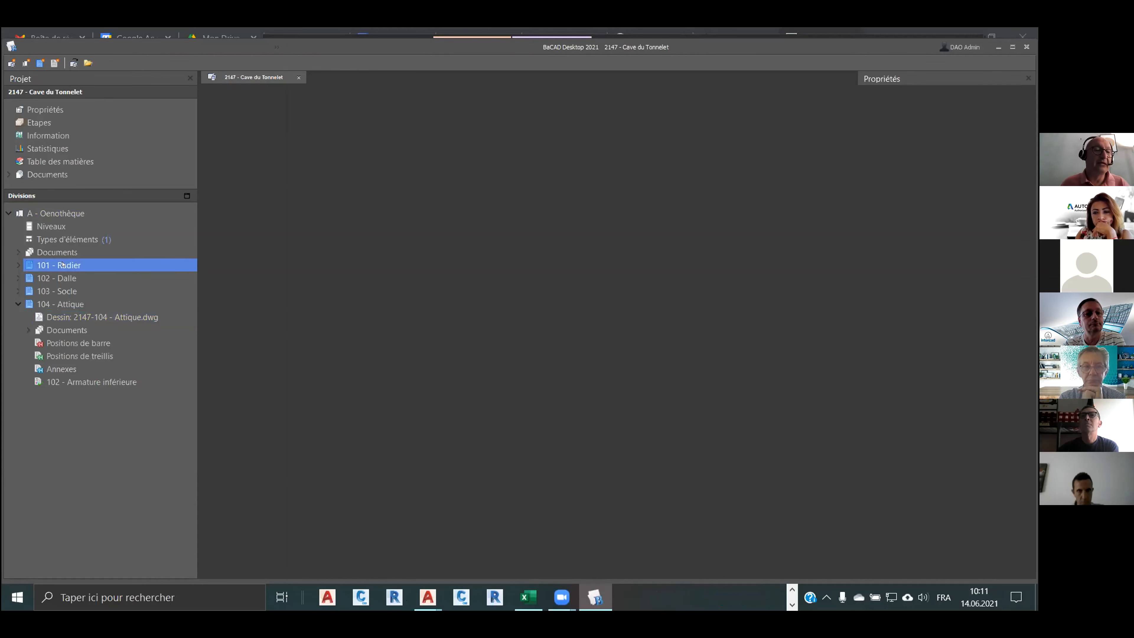
{"action": "left_click", "coordinate": [18, 305]}
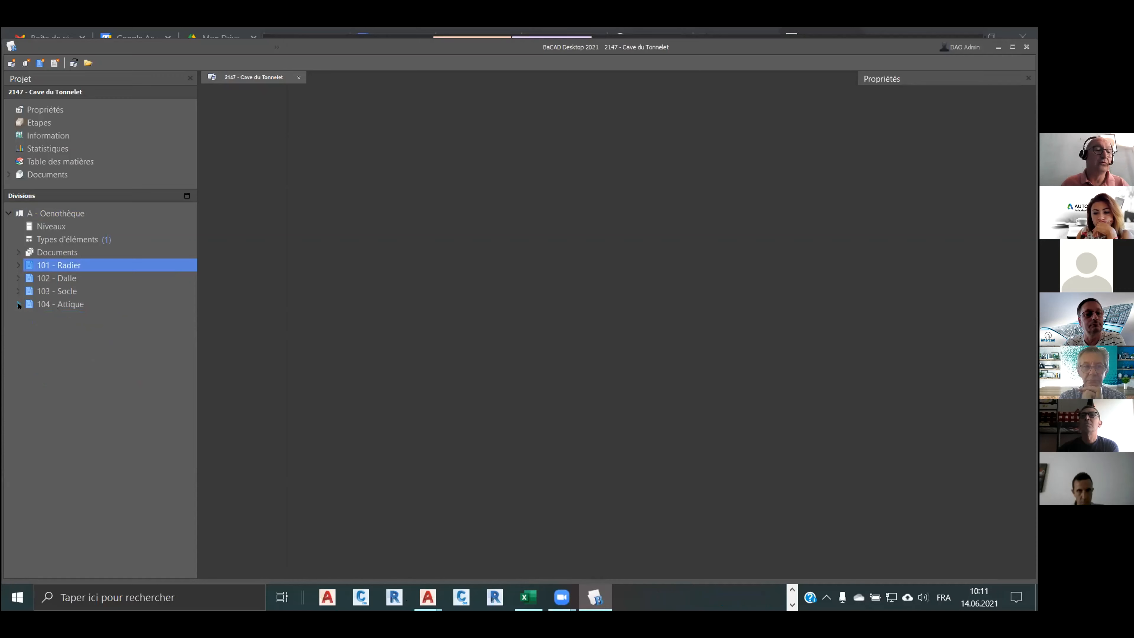
{"action": "right_click", "coordinate": [66, 264]}
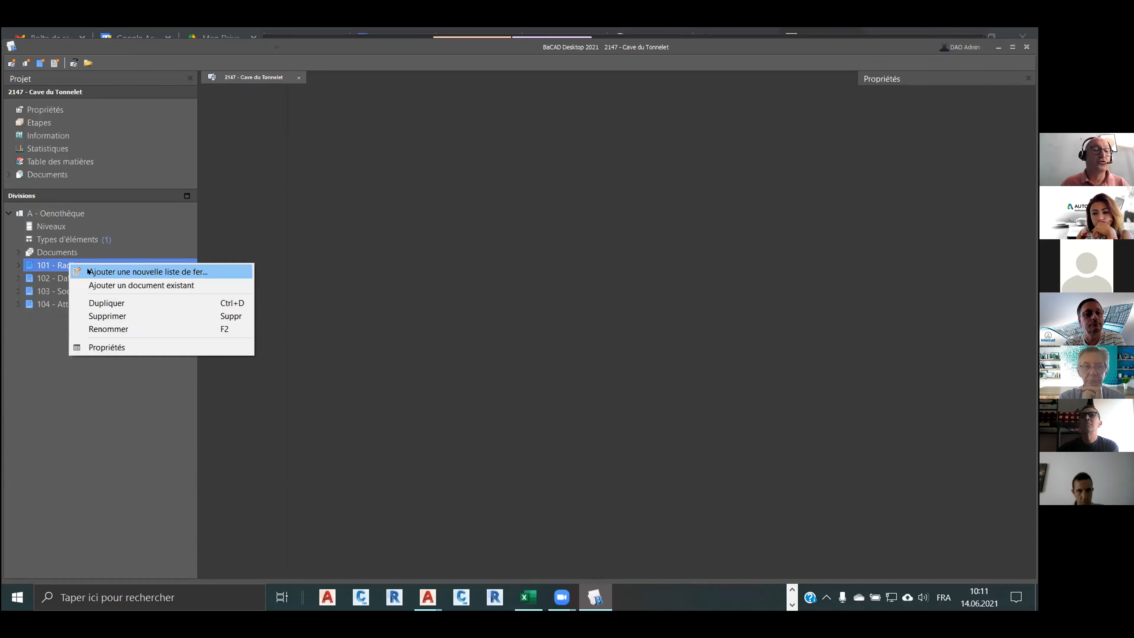
{"action": "left_click", "coordinate": [114, 303]}
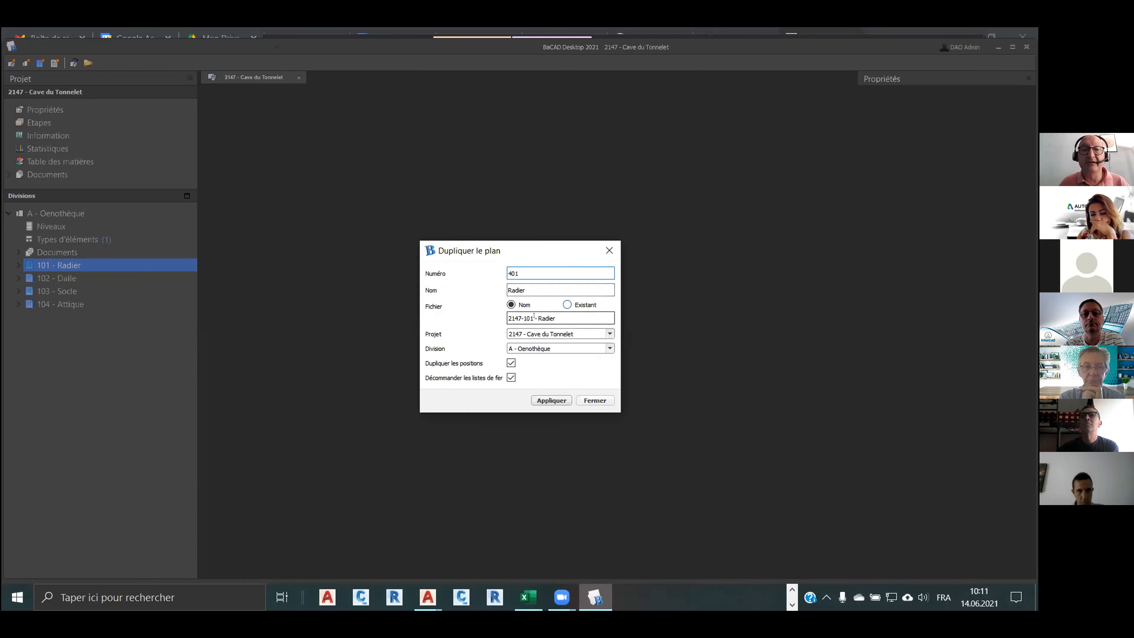
{"action": "left_click", "coordinate": [609, 334]}
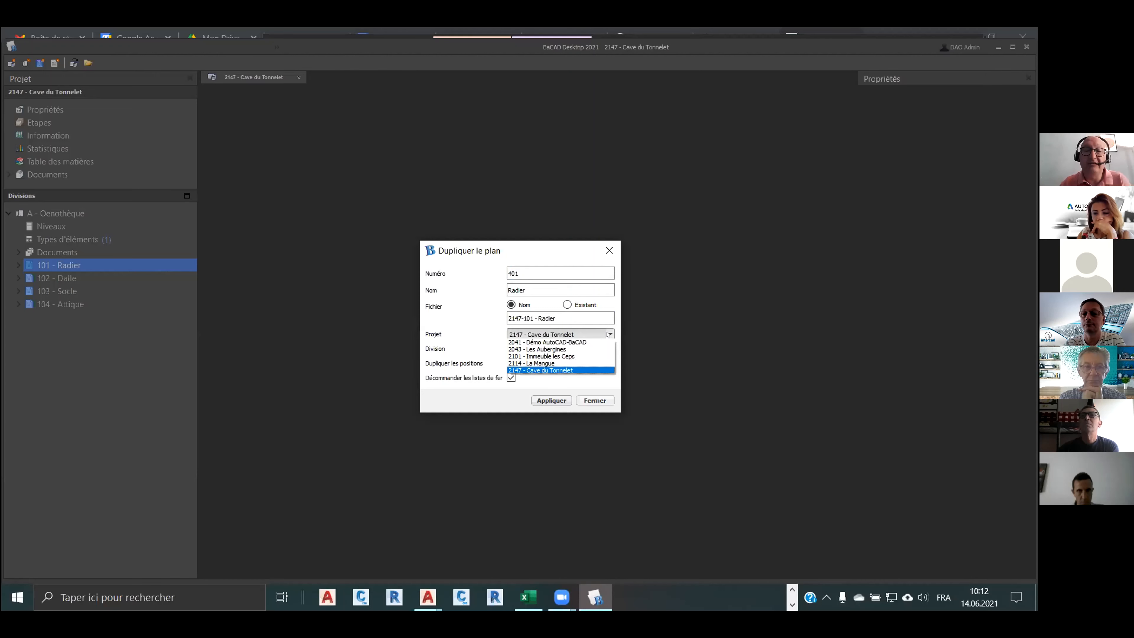
{"action": "left_click", "coordinate": [546, 349]}
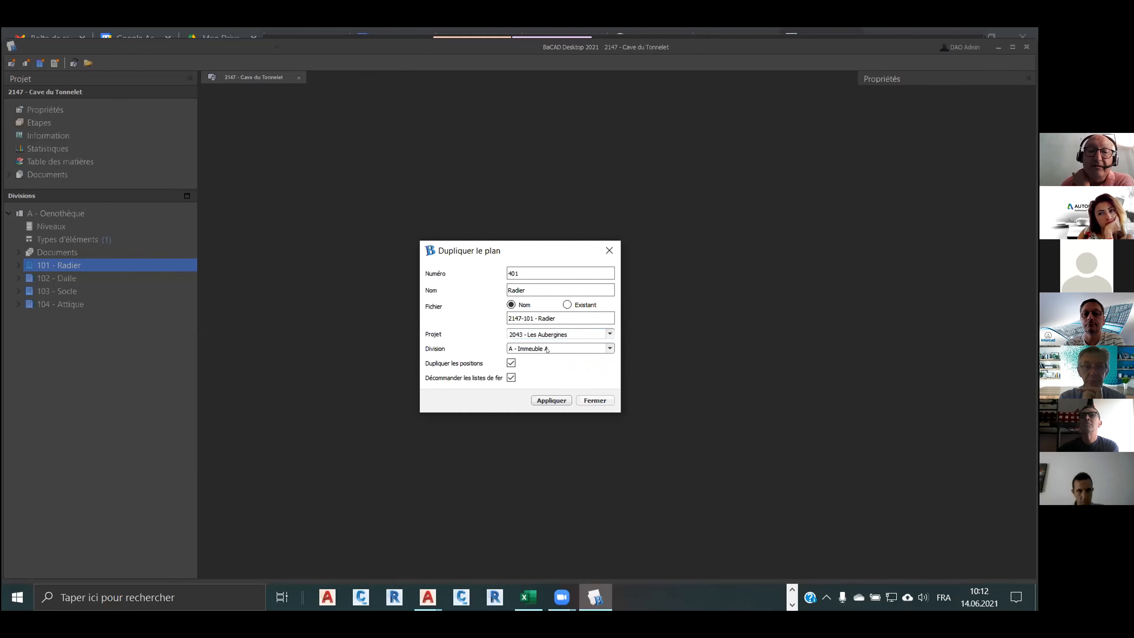
{"action": "left_click", "coordinate": [593, 350]}
{"action": "left_click", "coordinate": [594, 350]}
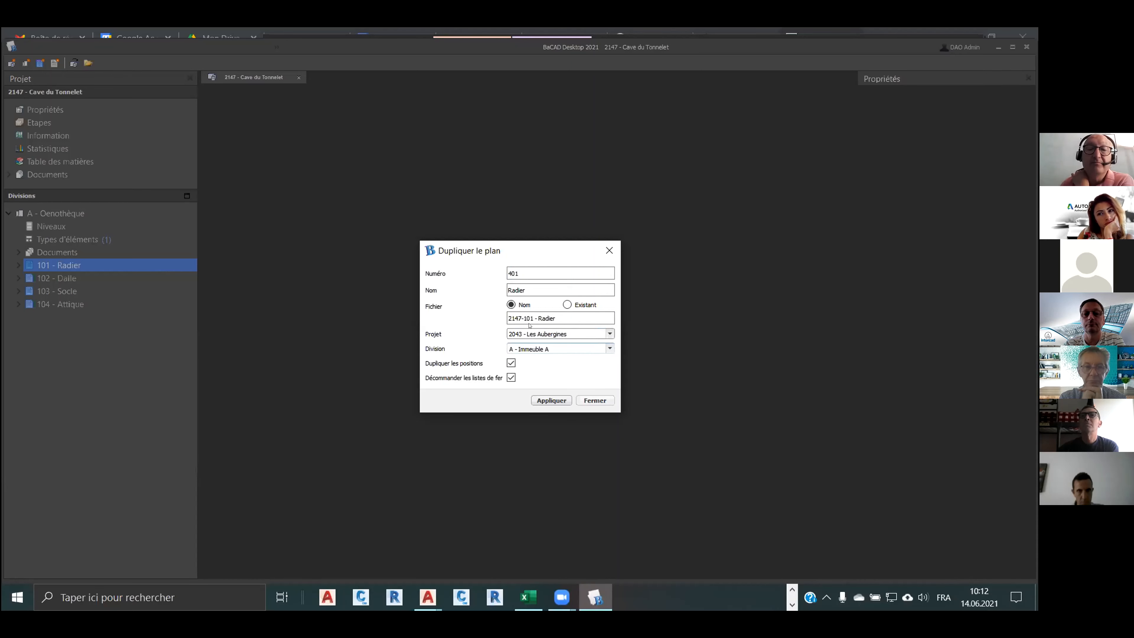
Name the copy's file 2043-401 - Radier, turn off Dupliquer les positions and Décommander les listes de fer, and apply the duplication.
{"action": "double_click", "coordinate": [515, 315]}
{"action": "type", "text": "2043"}
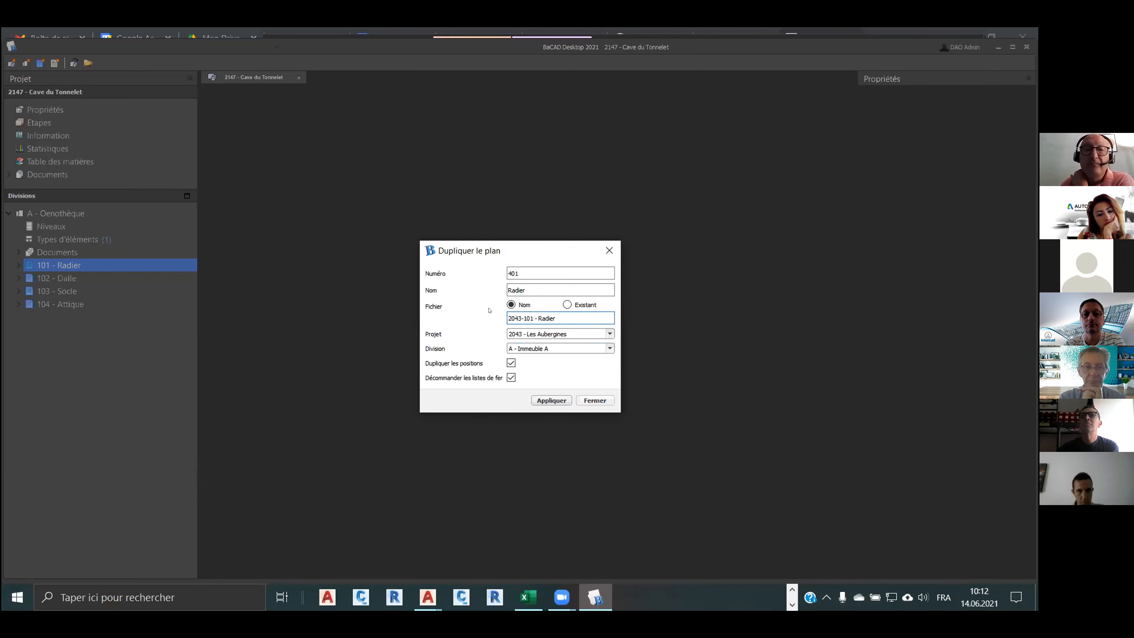
{"action": "key", "text": "BackSpace"}
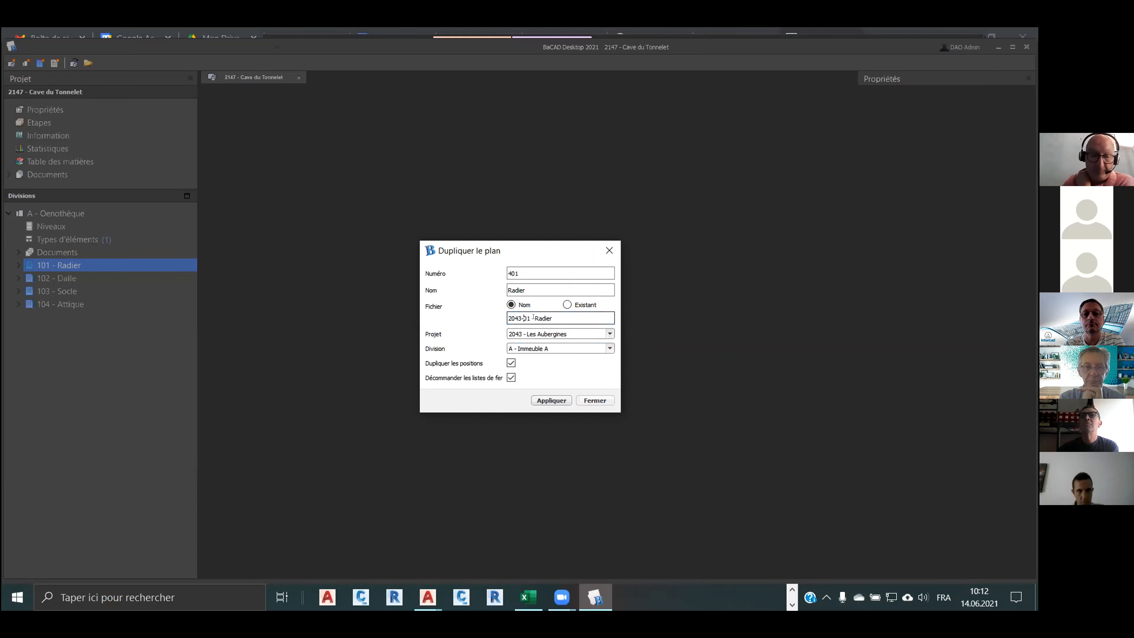
{"action": "type", "text": "4"}
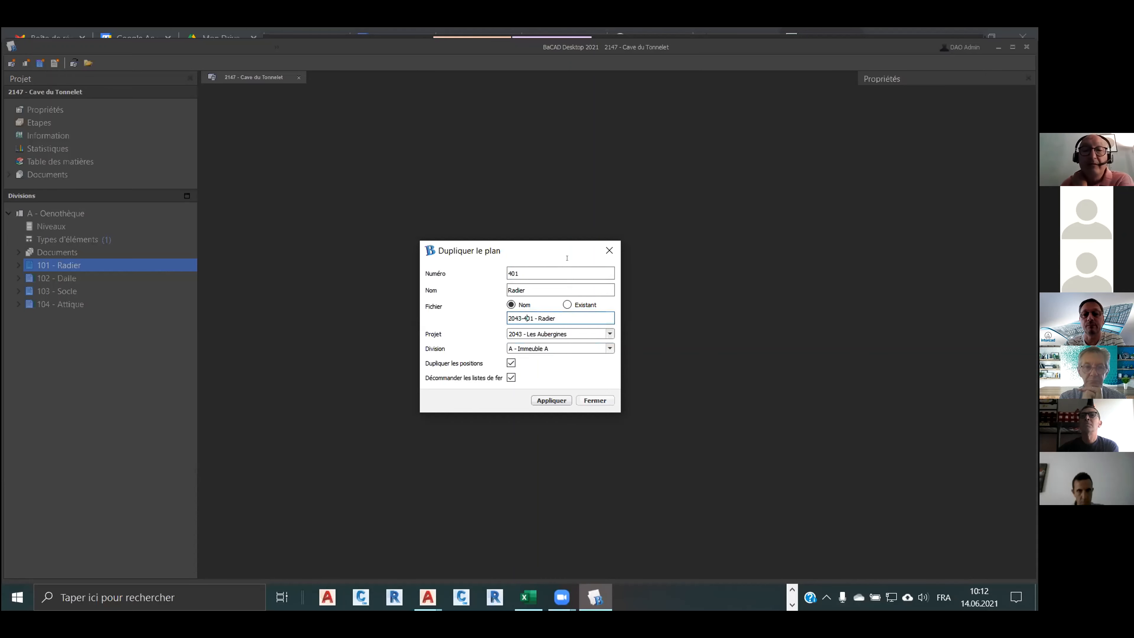
{"action": "left_click", "coordinate": [512, 362]}
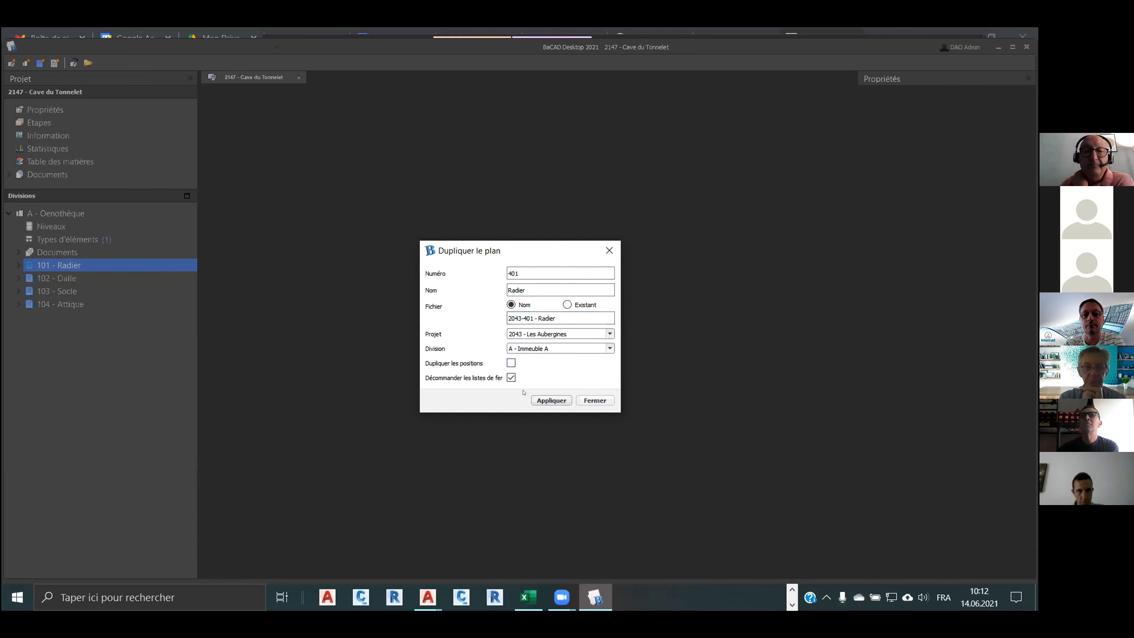
{"action": "left_click", "coordinate": [512, 378]}
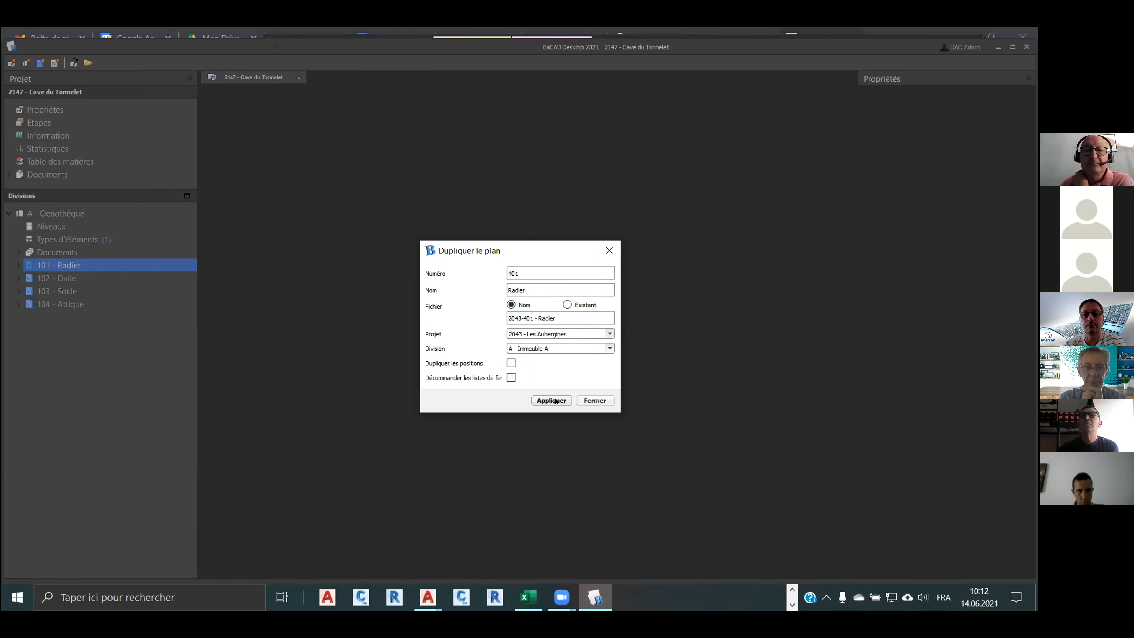
{"action": "left_click", "coordinate": [555, 401]}
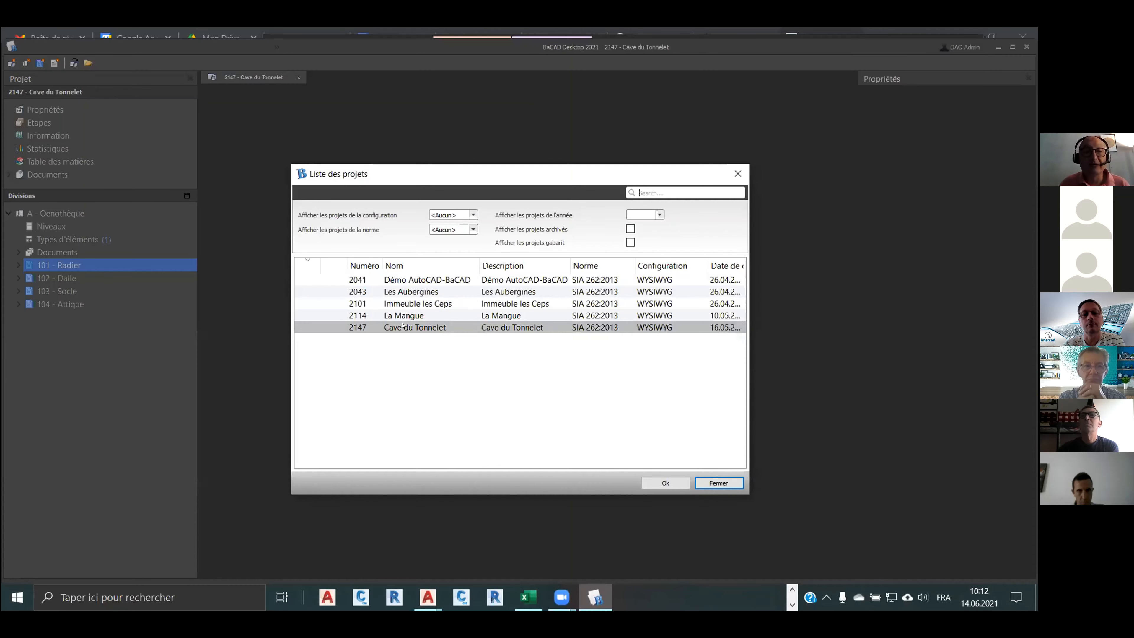
Open project 2043 - Les Aubergines from the project list and expand division A - Immeuble A to check its plans.
{"action": "left_click", "coordinate": [409, 290]}
{"action": "double_click", "coordinate": [409, 290]}
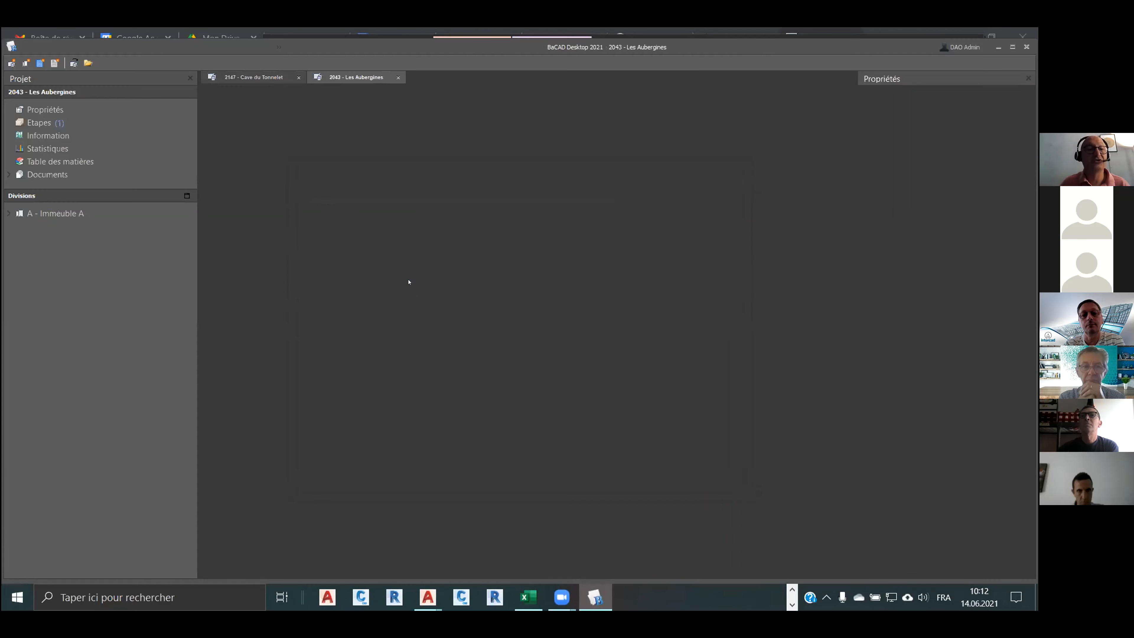
{"action": "left_click", "coordinate": [6, 214]}
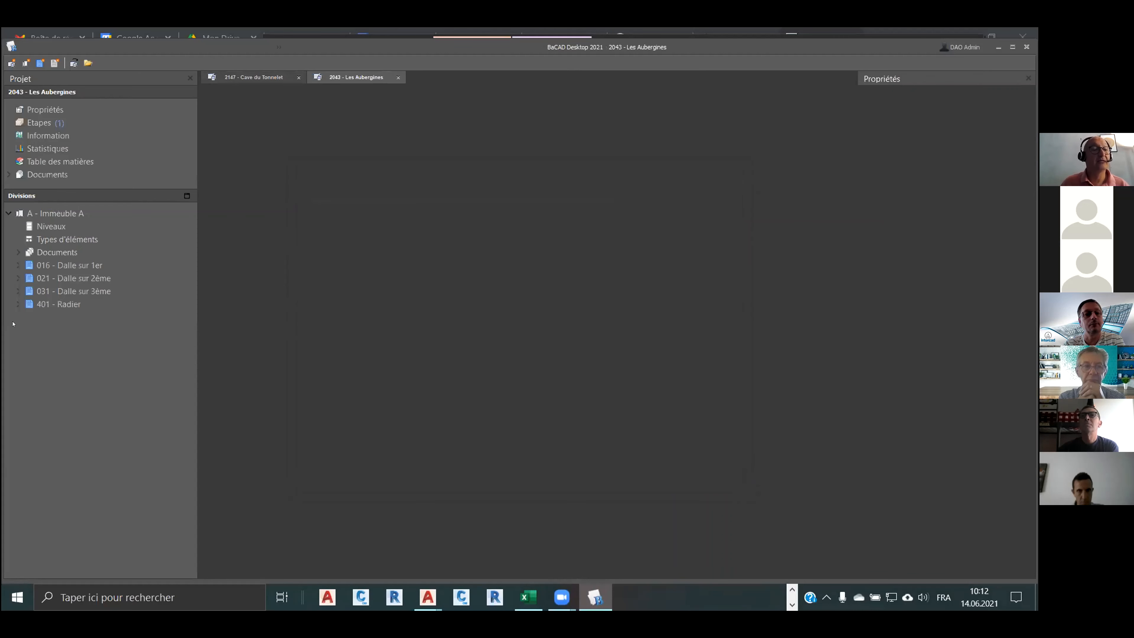
Expand plan 401 - Radier to check its drawing, positions and list 102 - Armature inférieure, and close project 2043 - Les Aubergines.
{"action": "left_click", "coordinate": [18, 304]}
{"action": "left_click", "coordinate": [58, 305]}
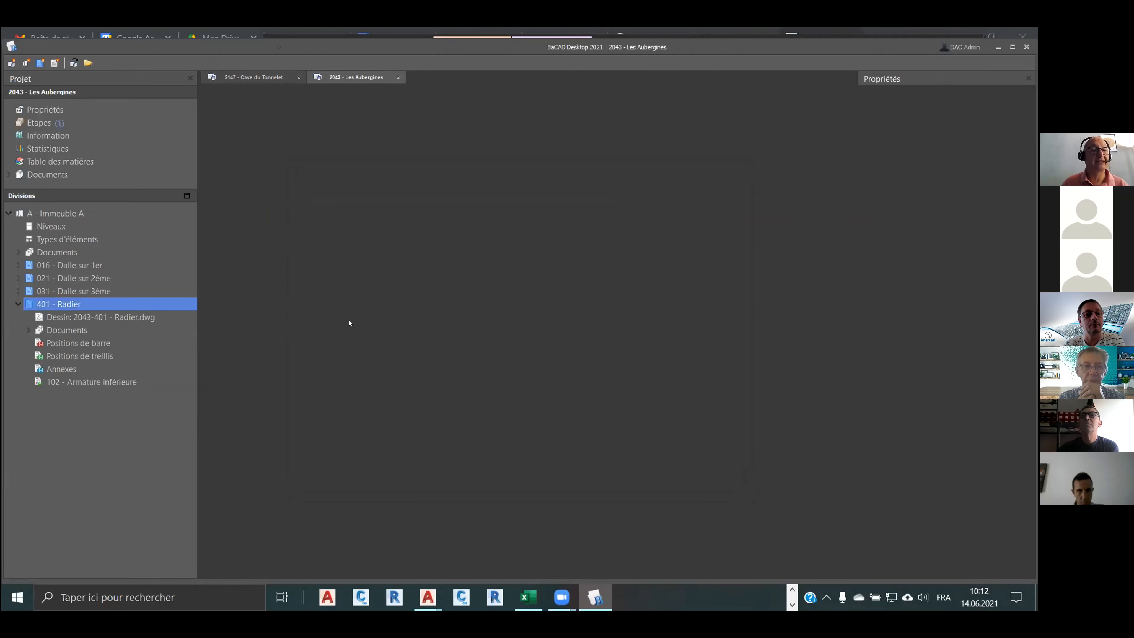
{"action": "left_click", "coordinate": [124, 380]}
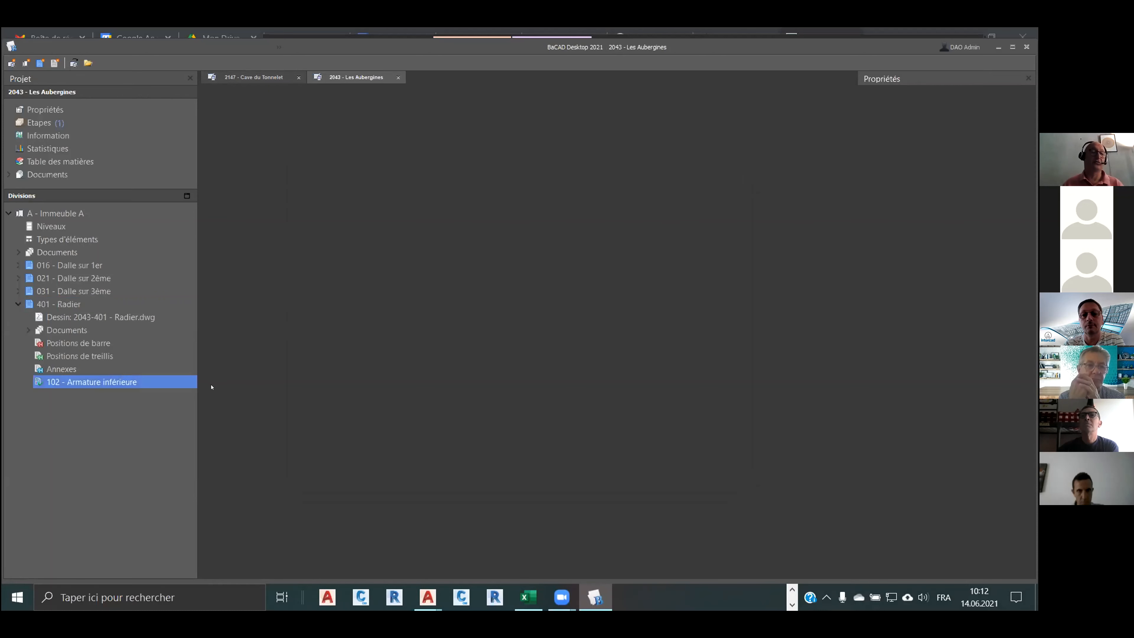
{"action": "left_click", "coordinate": [399, 77]}
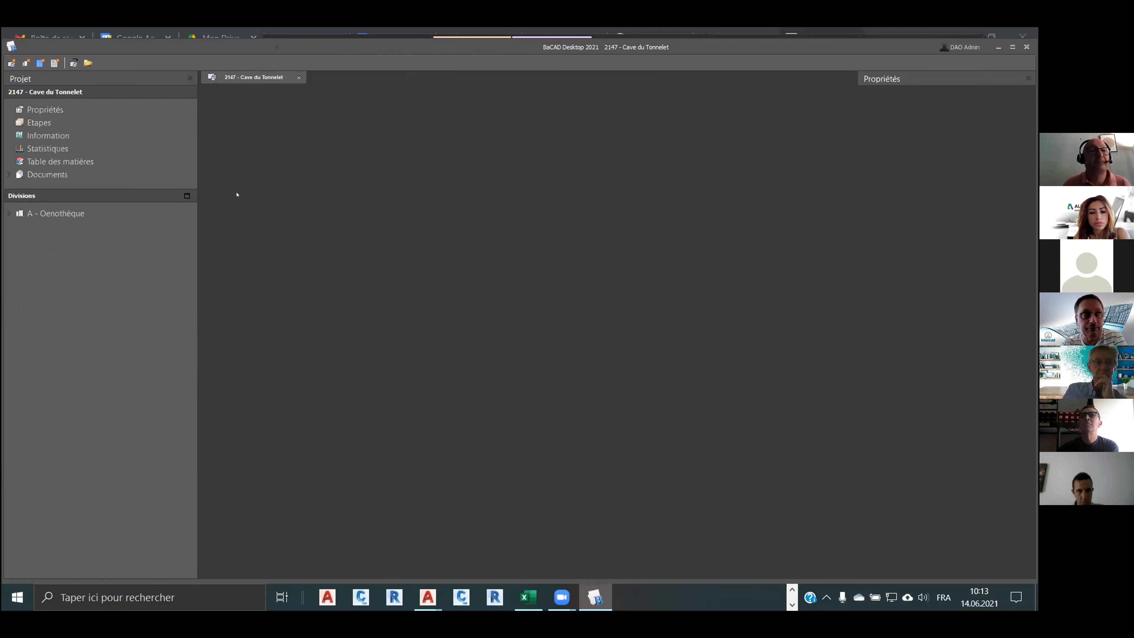
Expand division A - Oenothèque and plan 101 - Radier of project 2147 - Cave du Tonnelet to check its contents, and minimise BaCAD Desktop.
{"action": "left_click", "coordinate": [8, 213]}
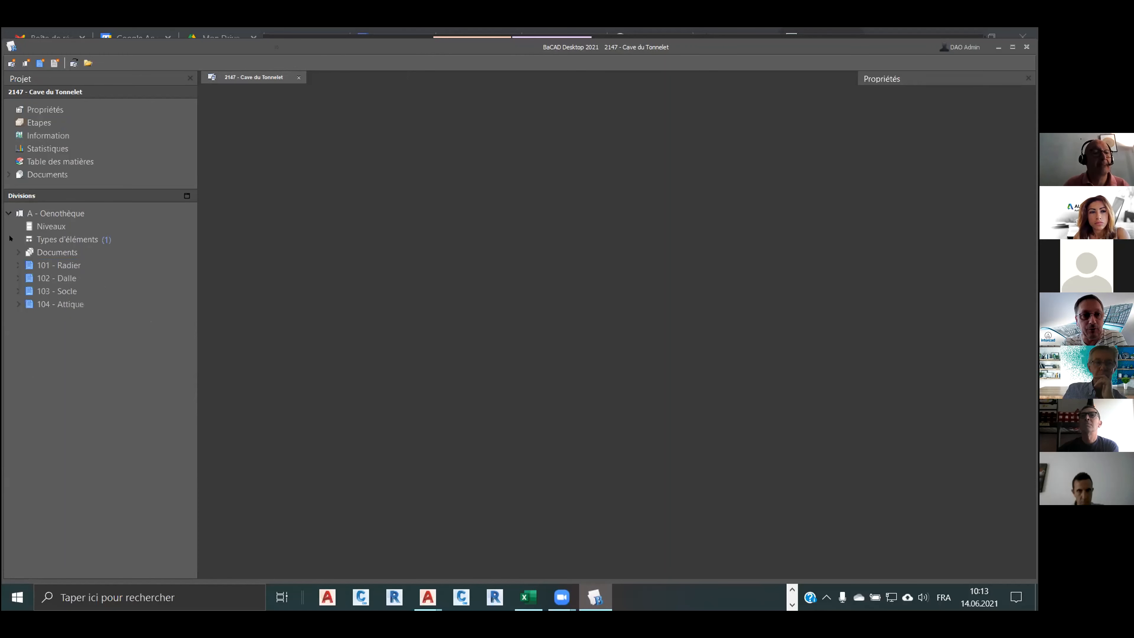
{"action": "left_click", "coordinate": [17, 265]}
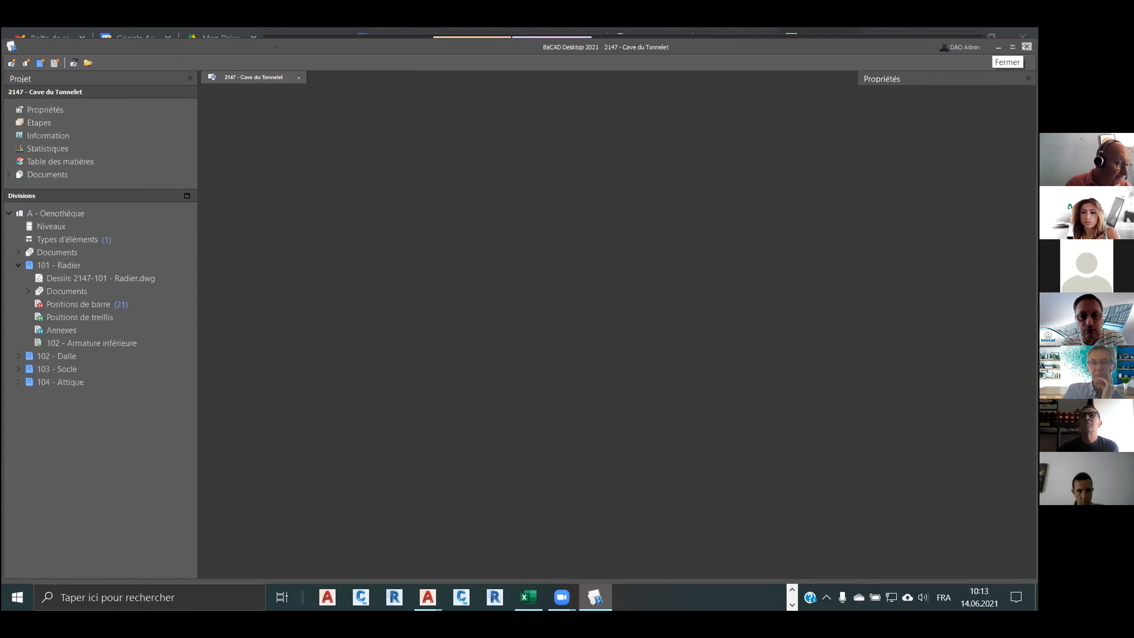
{"action": "left_click", "coordinate": [999, 47]}
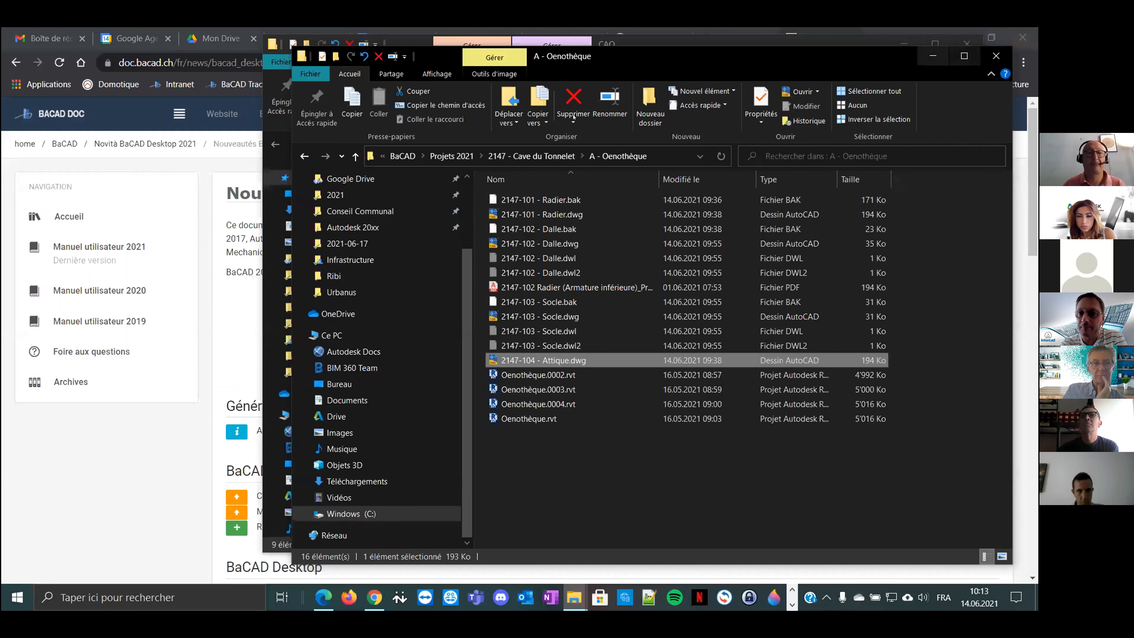
Switch to AutoCAD and open the recent drawing 2147-101 - Radier.dwg, continuing past the foreign DWG file question.
{"action": "left_click_drag", "start_coordinate": [801, 58], "coordinate": [610, 60]}
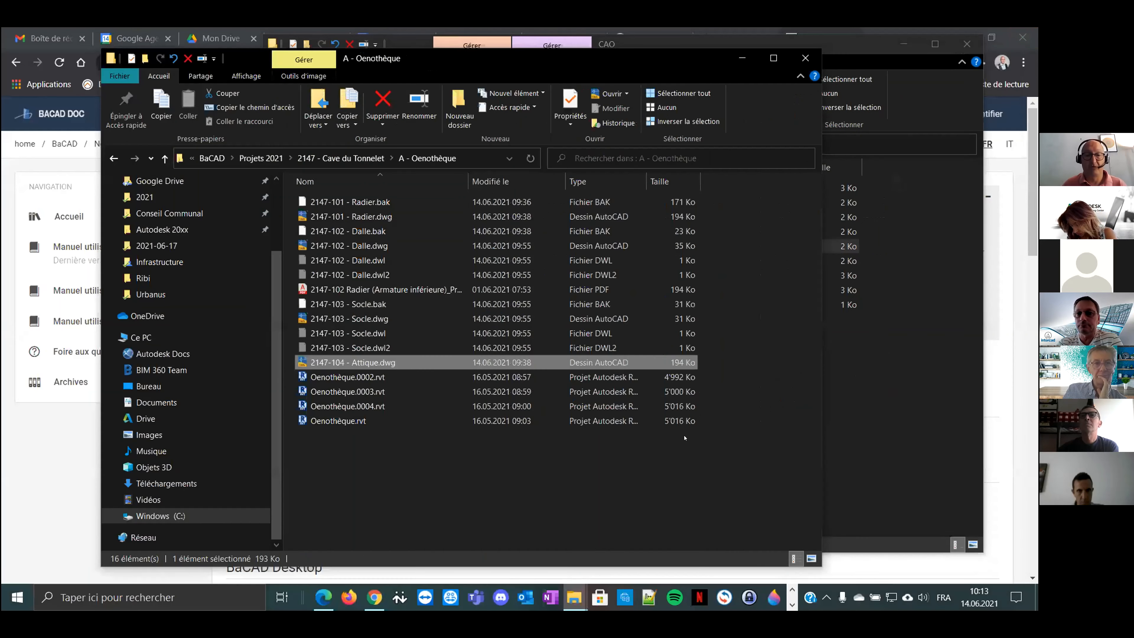
{"action": "key", "text": "alt+Tab"}
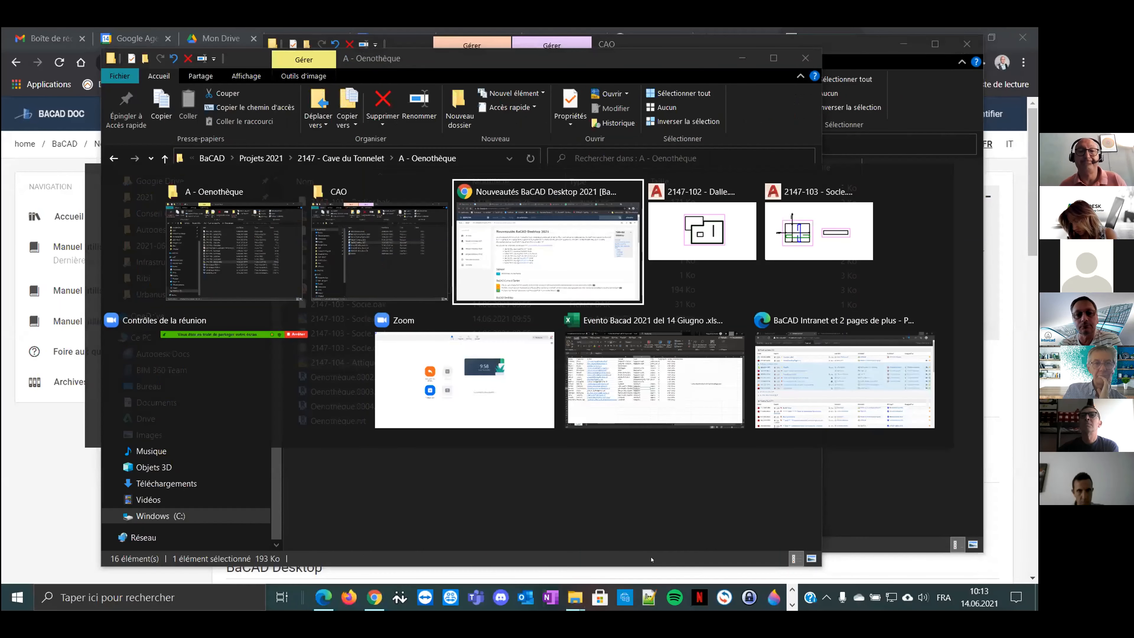
{"action": "key", "text": "alt+Tab"}
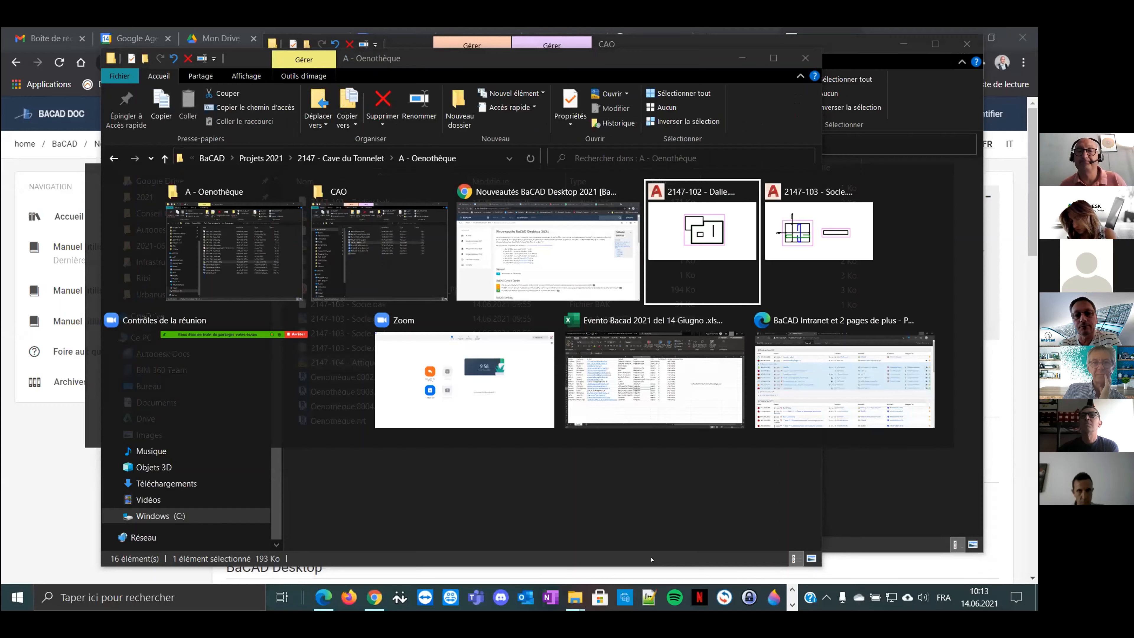
{"action": "key", "text": "alt+Tab"}
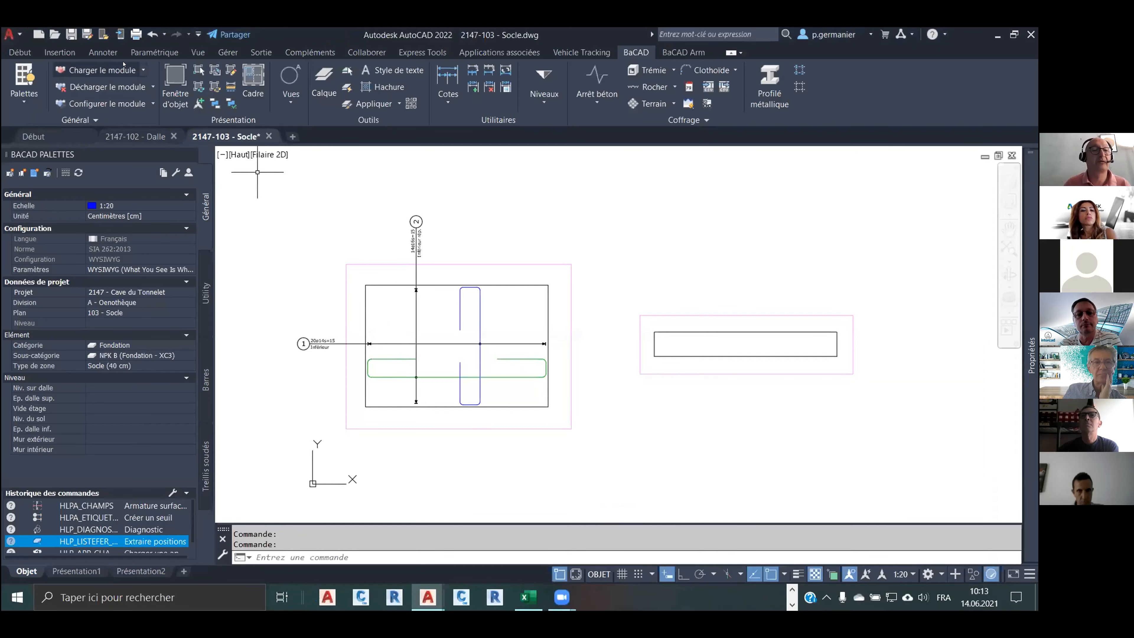
{"action": "left_click", "coordinate": [160, 137]}
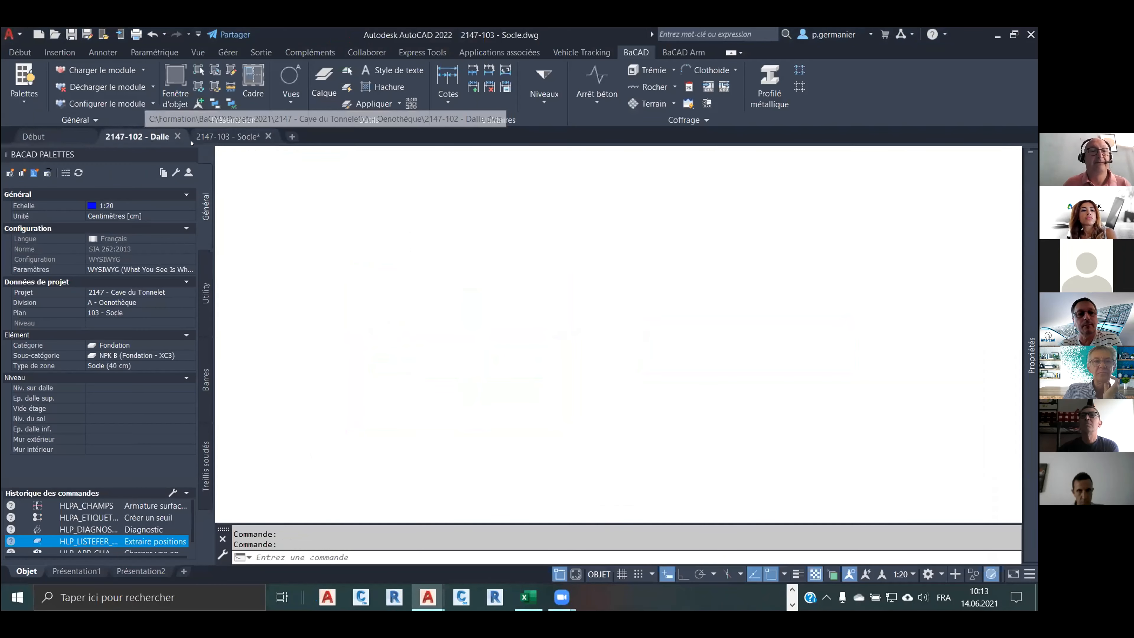
{"action": "left_click", "coordinate": [227, 136]}
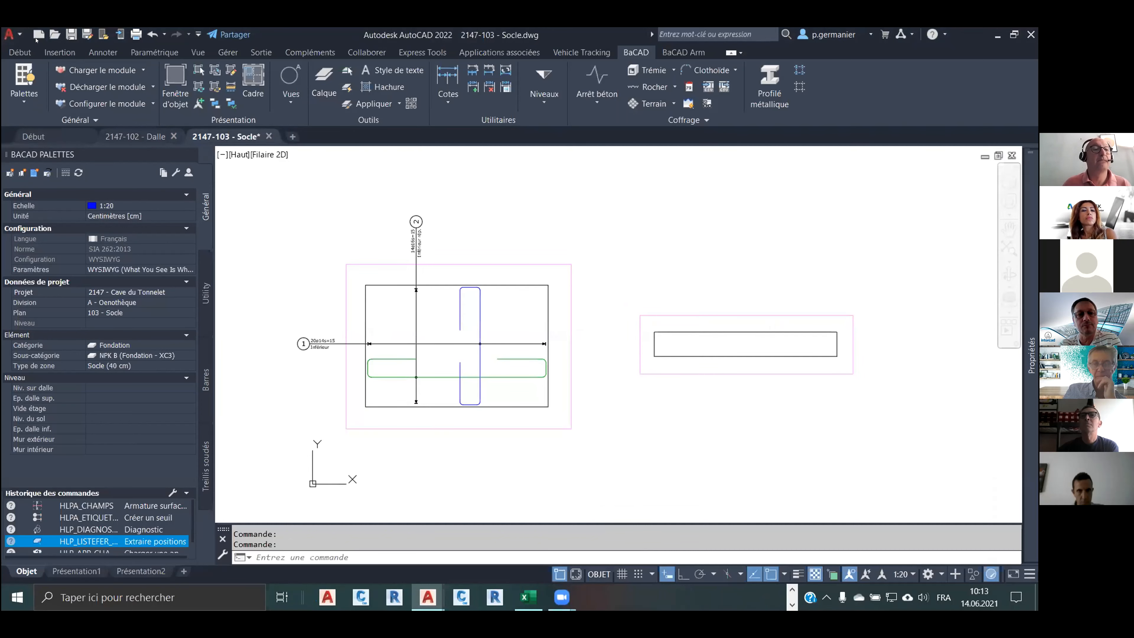
{"action": "left_click", "coordinate": [20, 33]}
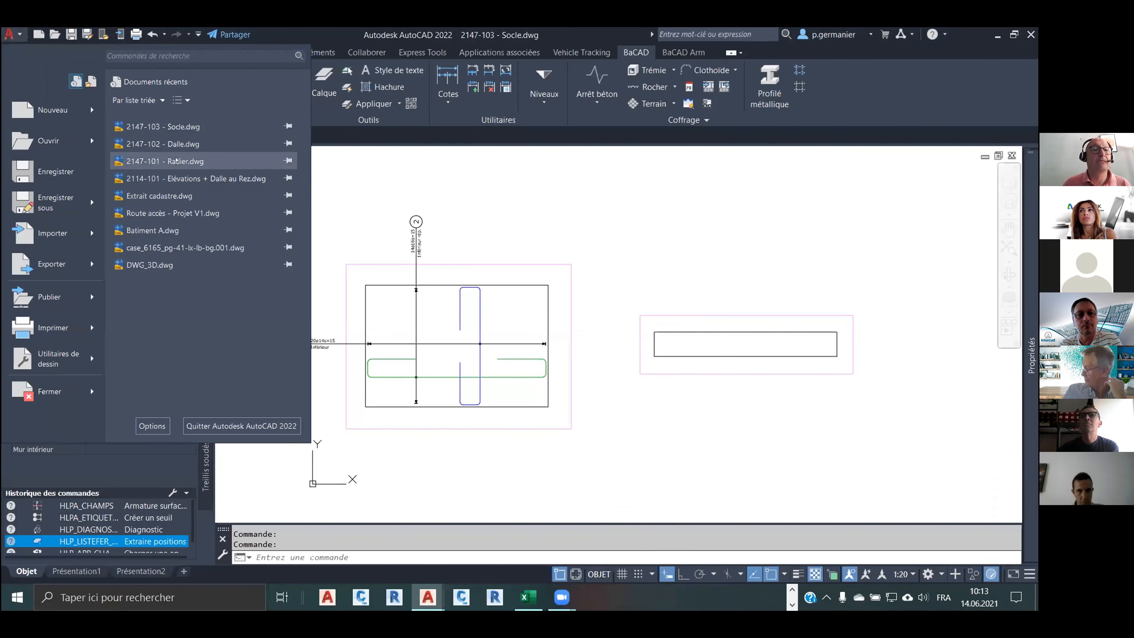
{"action": "left_click", "coordinate": [177, 161]}
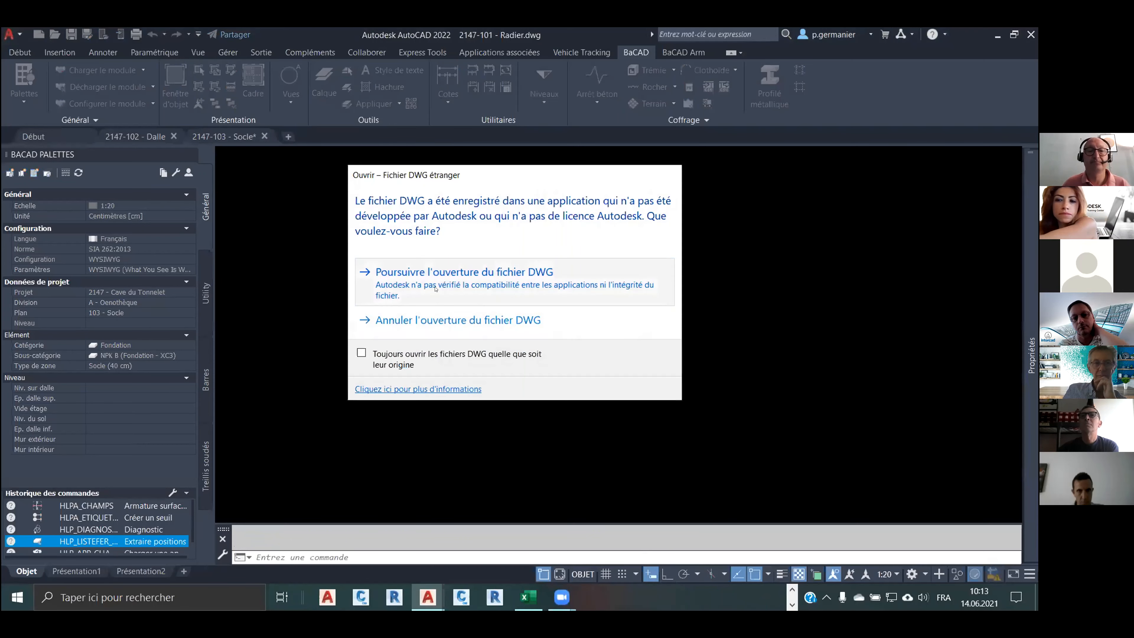
{"action": "left_click", "coordinate": [360, 286]}
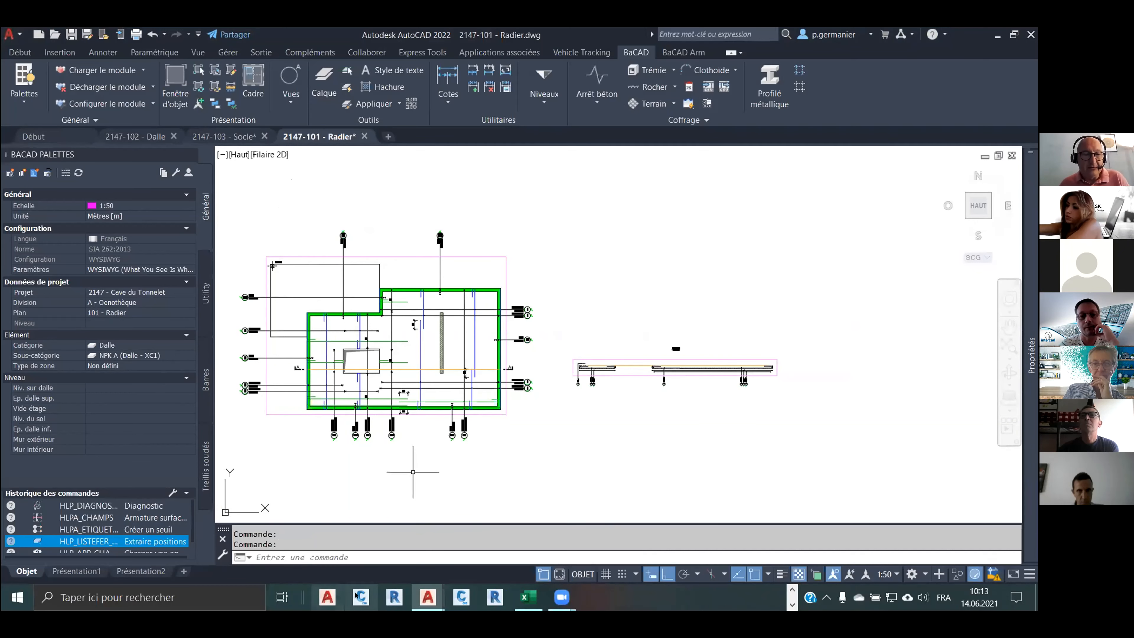
Switch to the CAO folder and launch BaCAD Control Center 2021, accepting the warning about running applications.
{"action": "key", "text": "alt+Tab"}
{"action": "key", "text": "alt+Tab"}
{"action": "key", "text": "alt+Tab"}
{"action": "key", "text": "alt+Tab"}
{"action": "key", "text": "alt+Tab"}
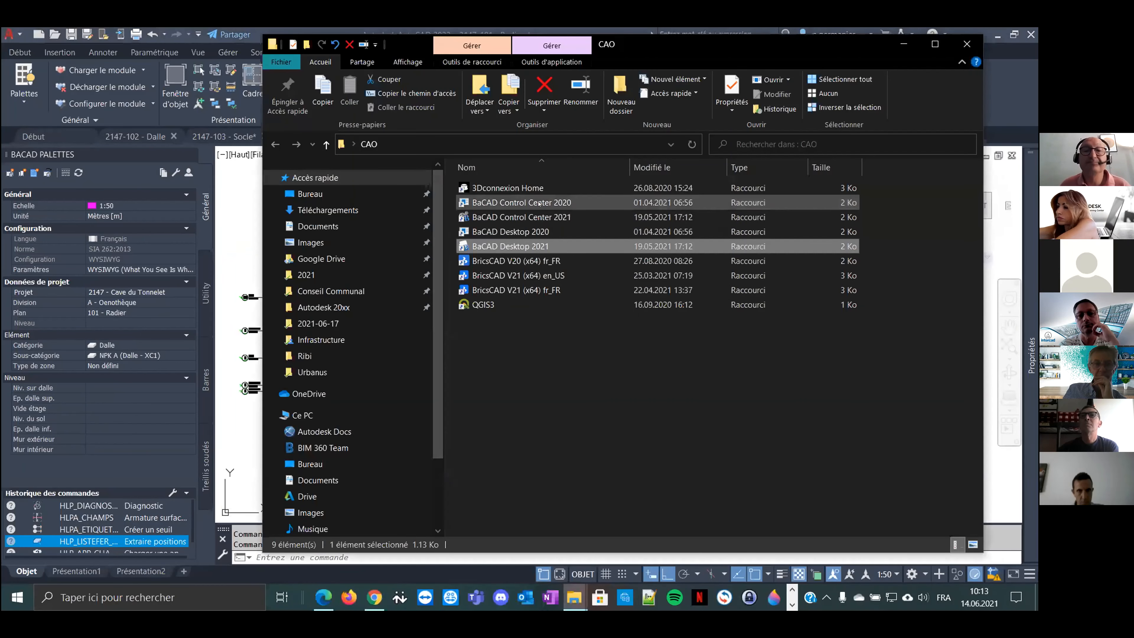
{"action": "double_click", "coordinate": [550, 218]}
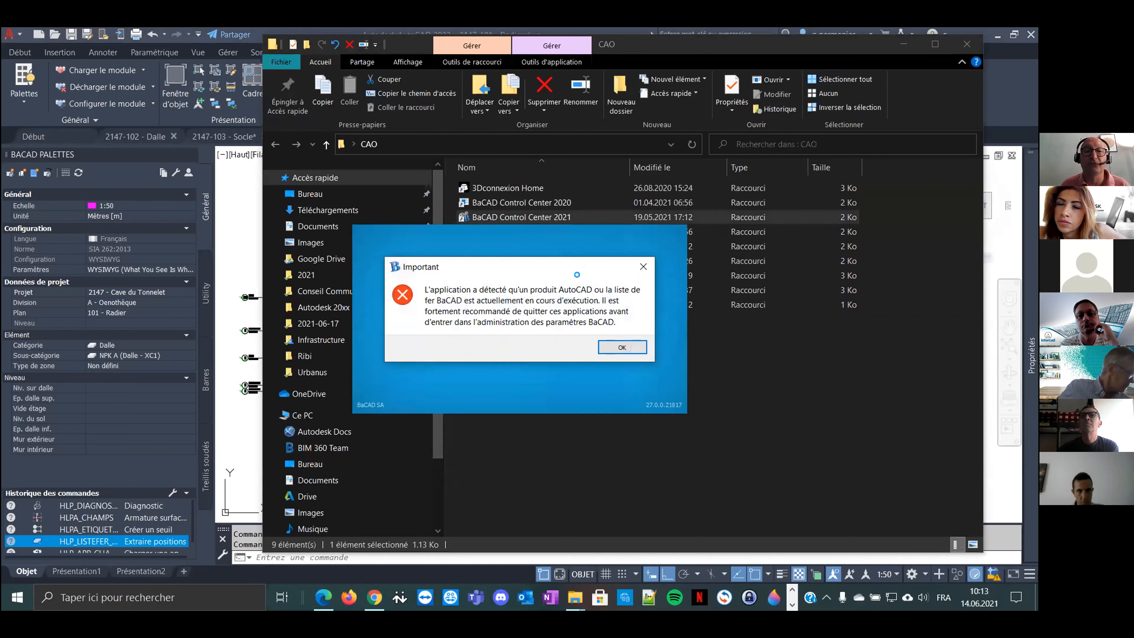
{"action": "key", "text": "Return"}
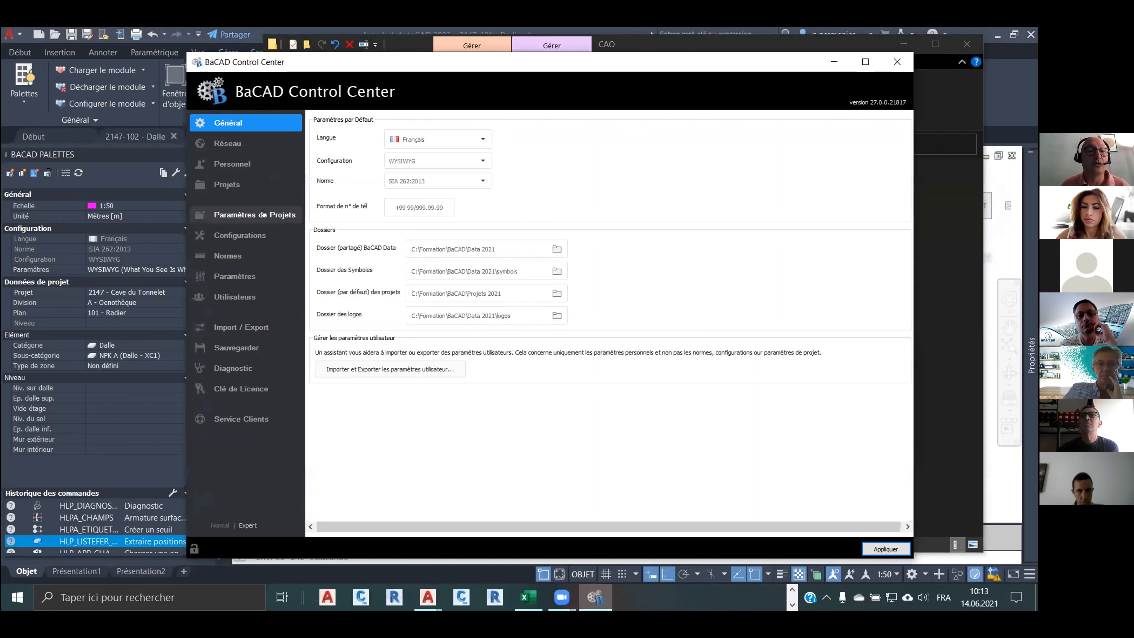
Log in to the project parameters, examine the WYSIWYG folder settings for the list PDF output path template, and close Control Center.
{"action": "left_click", "coordinate": [263, 215]}
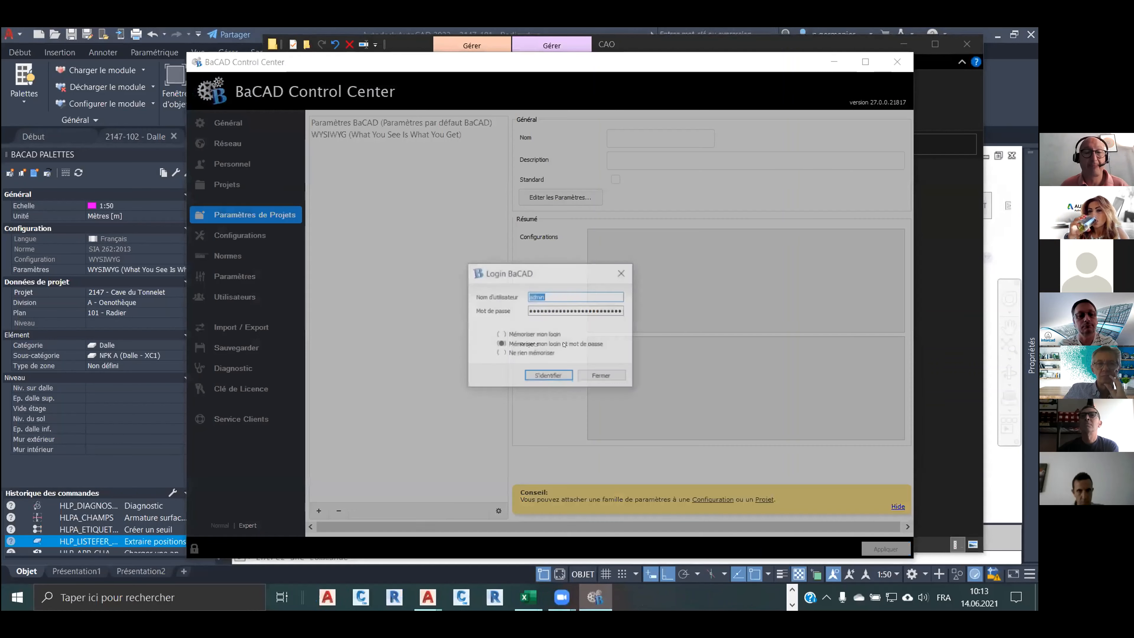
{"action": "left_click", "coordinate": [540, 376]}
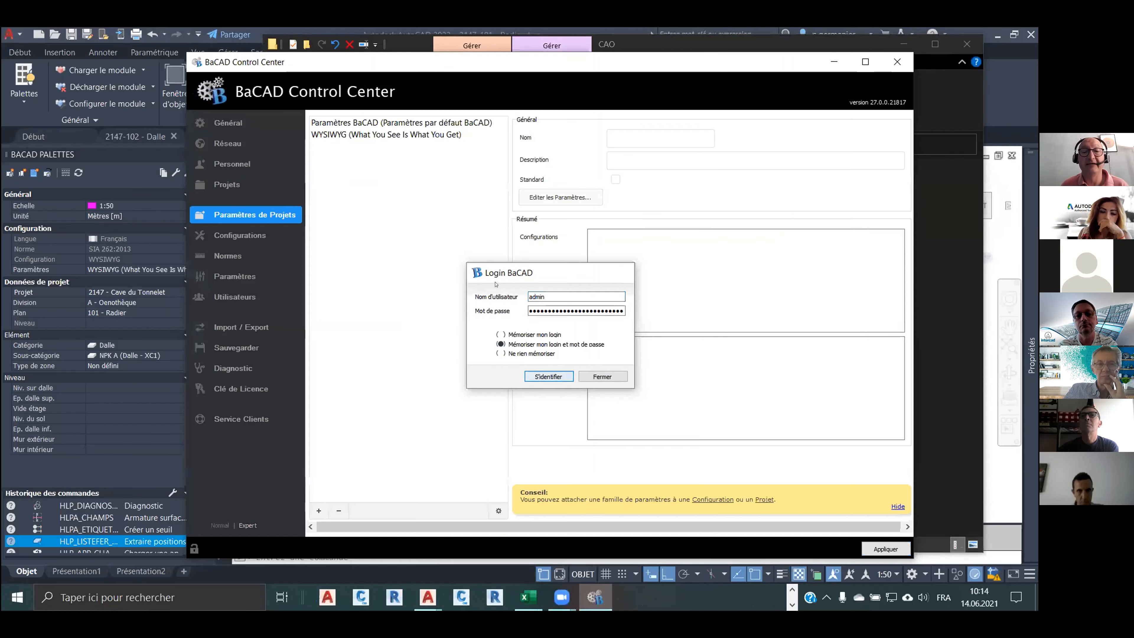
{"action": "left_click", "coordinate": [559, 197]}
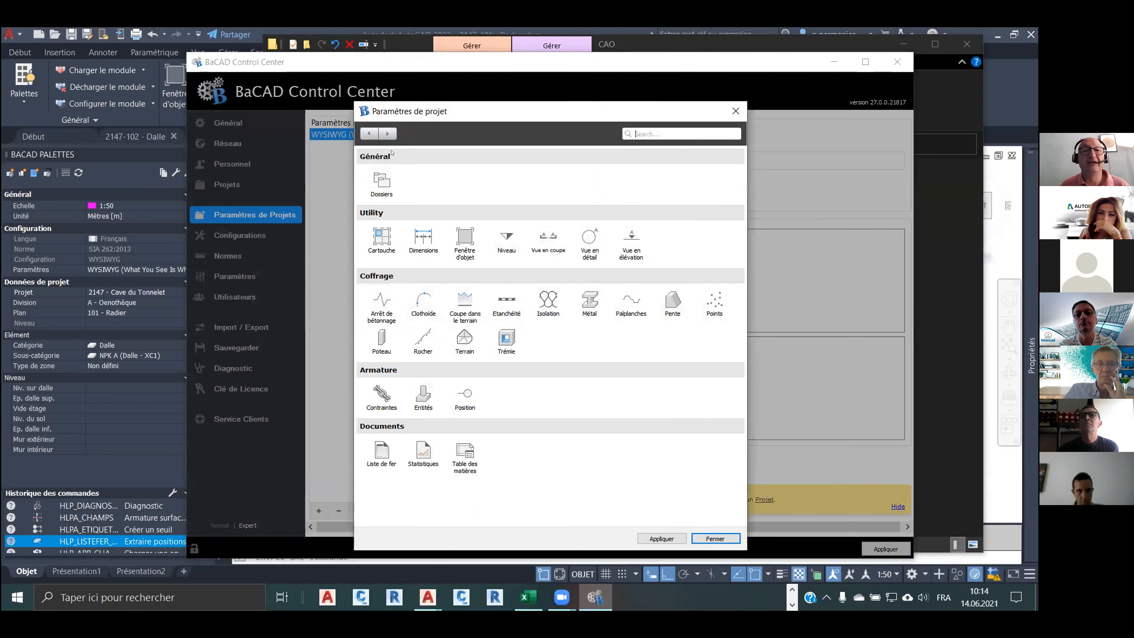
{"action": "left_click", "coordinate": [382, 181]}
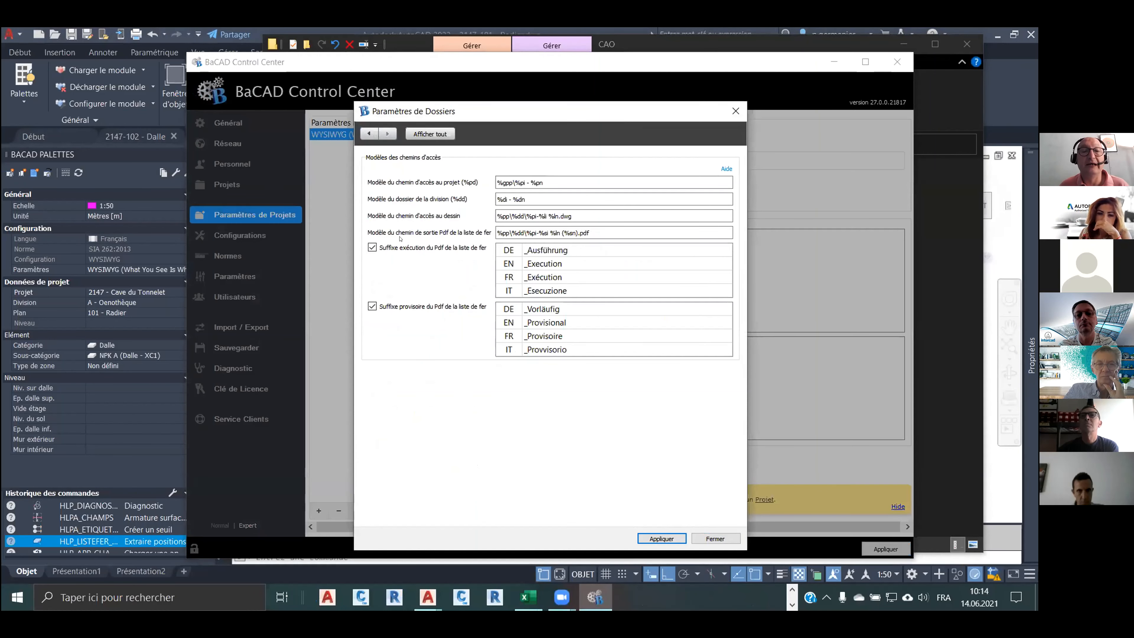
{"action": "left_click_drag", "start_coordinate": [591, 232], "coordinate": [482, 219]}
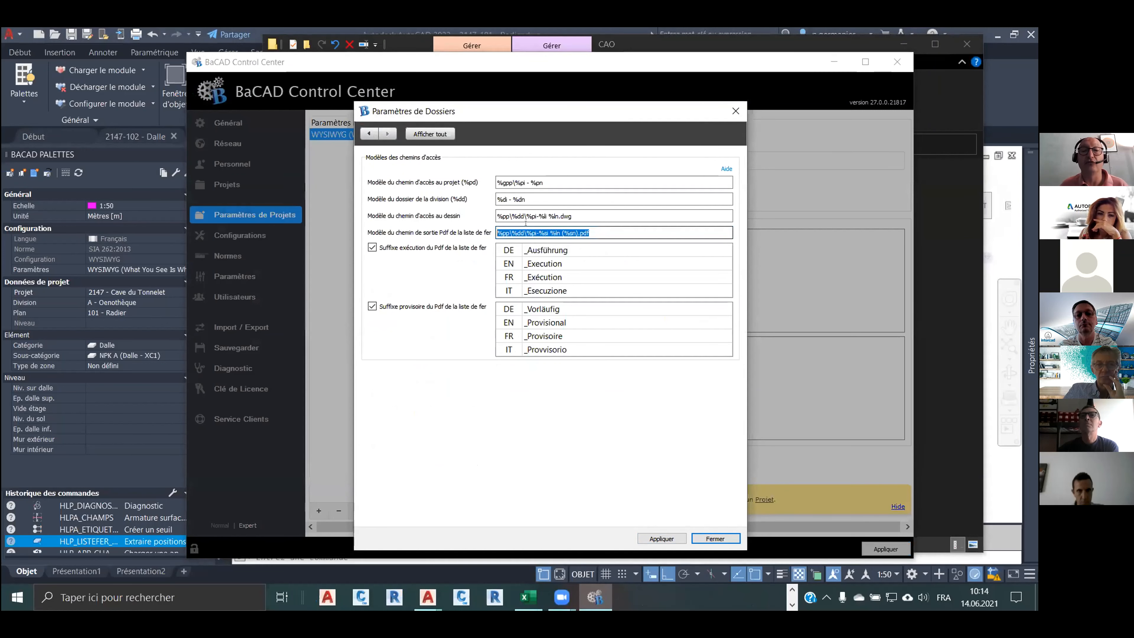
{"action": "left_click", "coordinate": [737, 111]}
{"action": "left_click", "coordinate": [894, 66]}
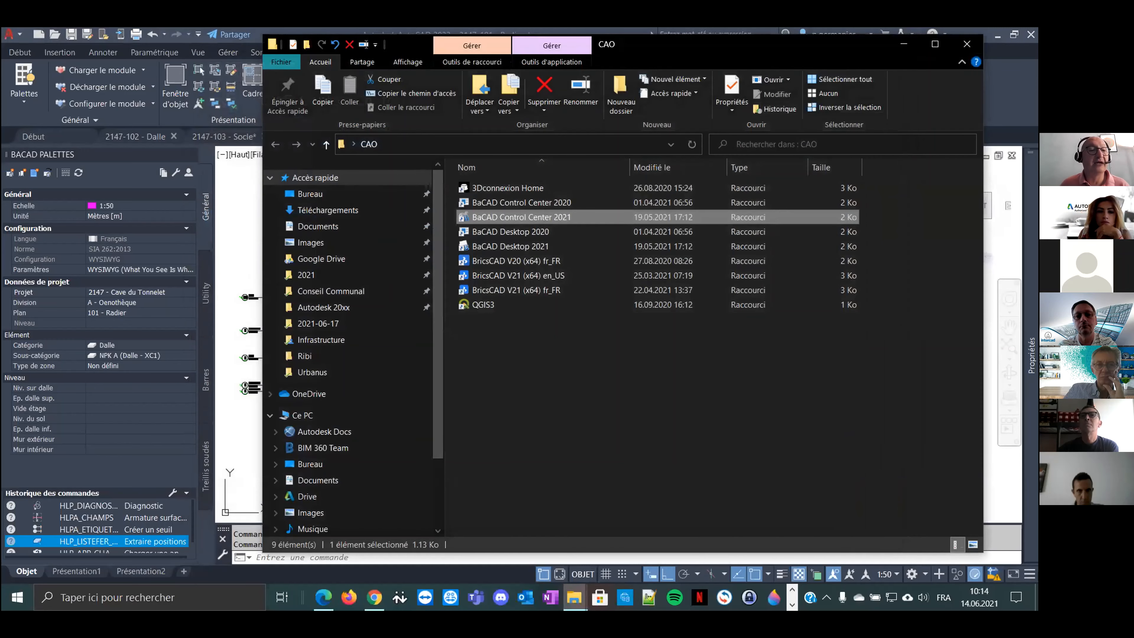
Open list 102 - Armature inférieure in AutoCAD, check the proposed PDF export file name, cancel the export and close the documents palette.
{"action": "left_click", "coordinate": [168, 179]}
{"action": "left_click", "coordinate": [168, 180]}
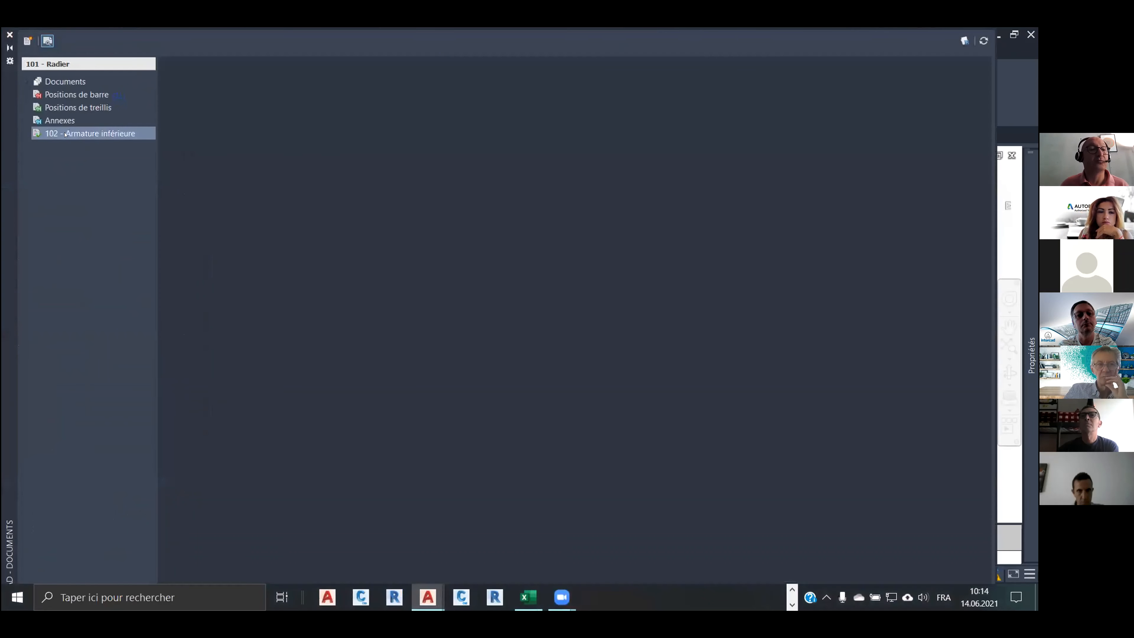
{"action": "left_click", "coordinate": [65, 133]}
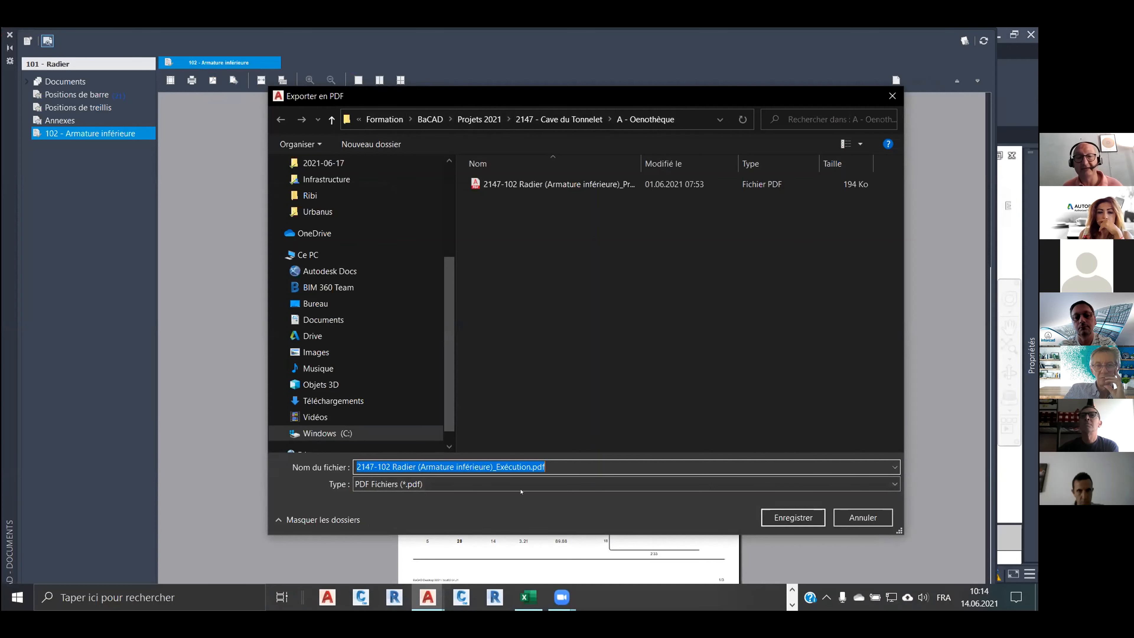
{"action": "left_click", "coordinate": [863, 517]}
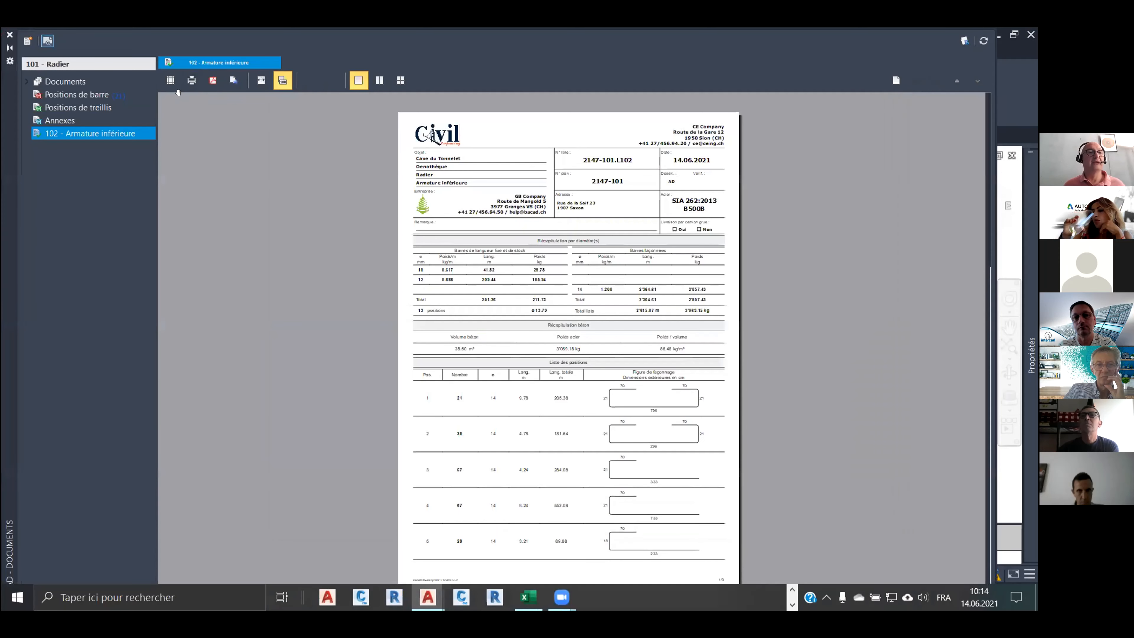
{"action": "left_click", "coordinate": [10, 35]}
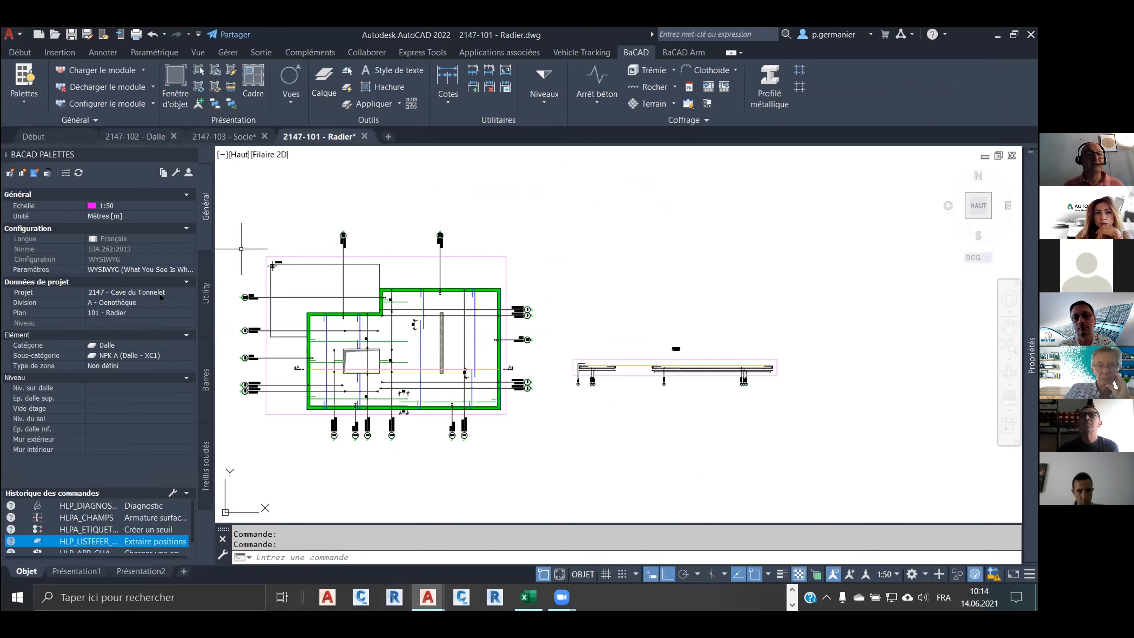
In the properties of project 2147 - Cave du Tonnelet, insert 'Hello Ticino - ' before %pi in the list PDF path template and save.
{"action": "left_click", "coordinate": [162, 294]}
{"action": "left_click", "coordinate": [190, 293]}
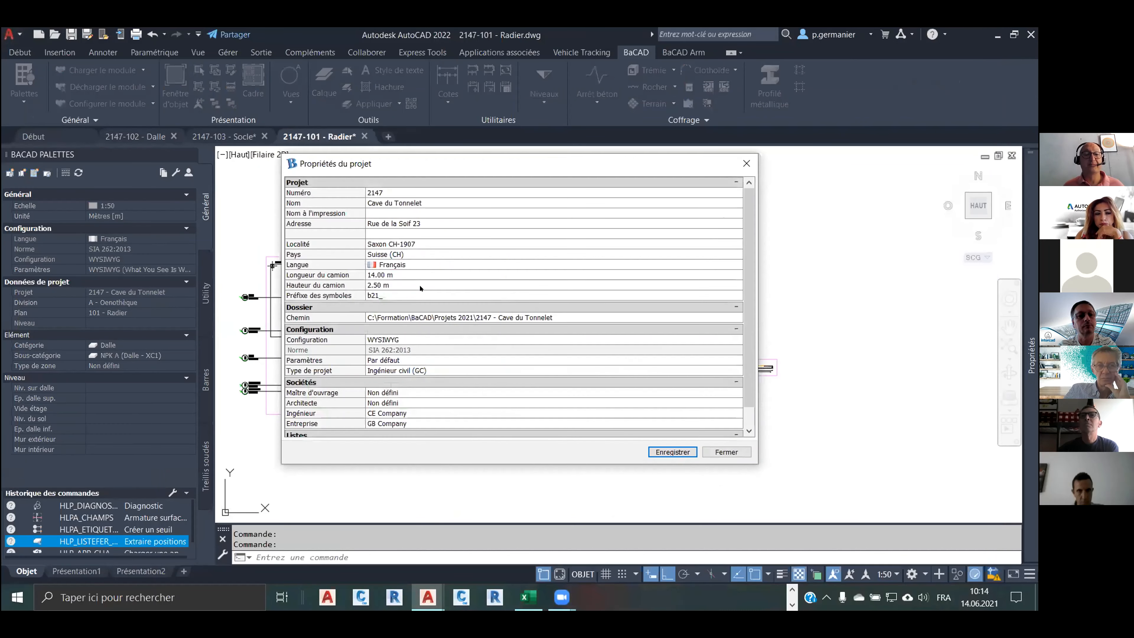
{"action": "scroll", "coordinate": [451, 310], "scroll_direction": "down", "scroll_amount": 1}
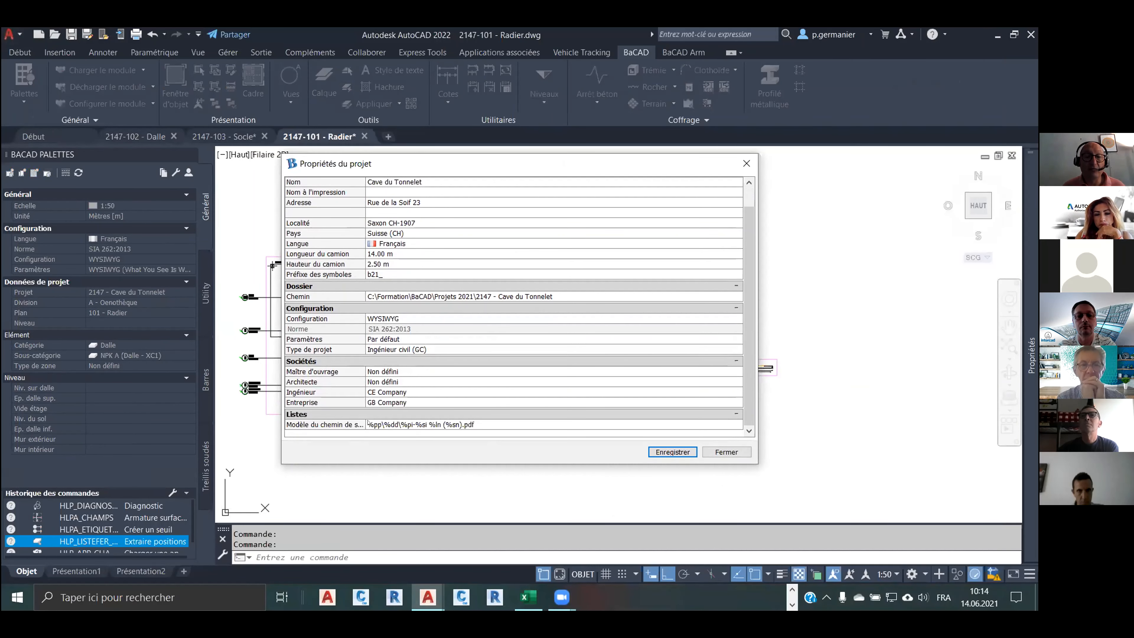
{"action": "left_click", "coordinate": [491, 424]}
{"action": "left_click_drag", "start_coordinate": [491, 423], "coordinate": [308, 445]}
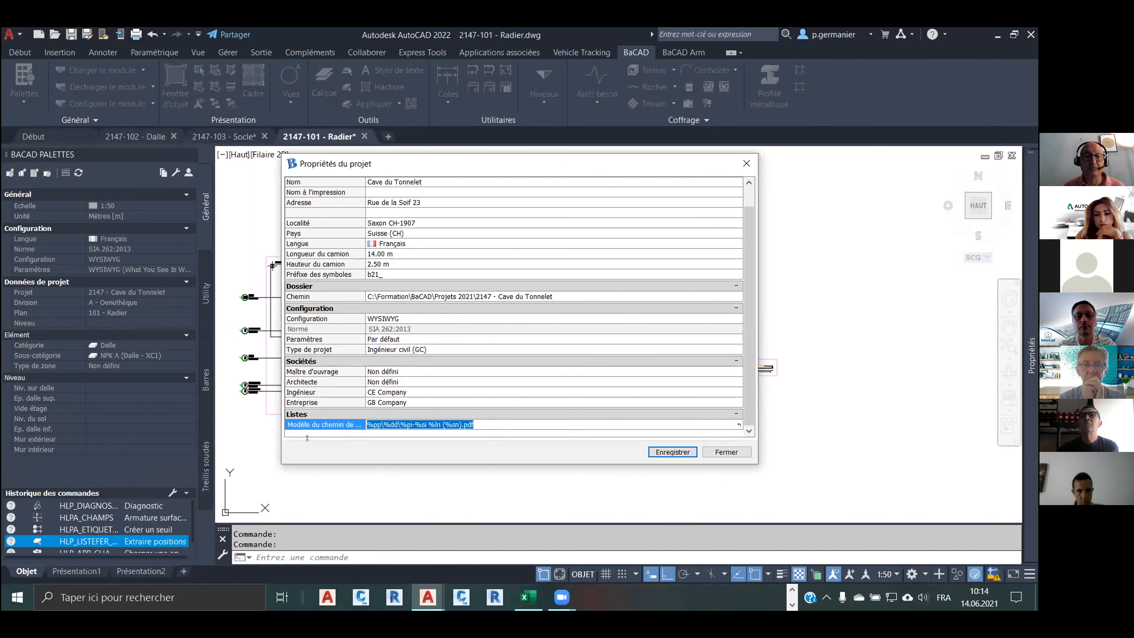
{"action": "left_click", "coordinate": [431, 424]}
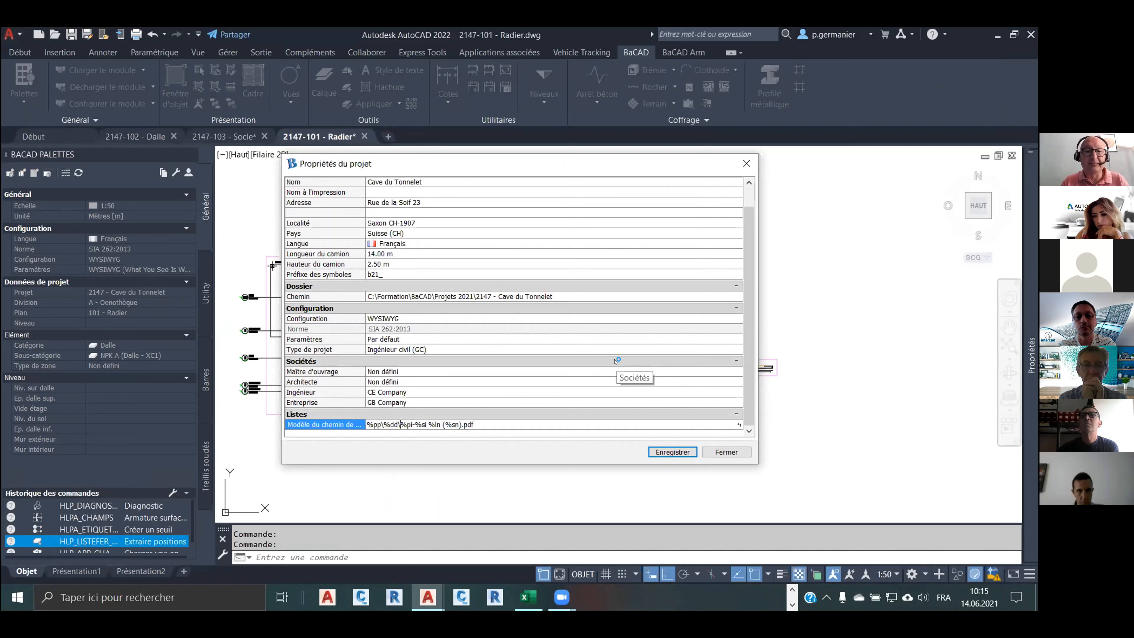
{"action": "type", "text": "Hello T"}
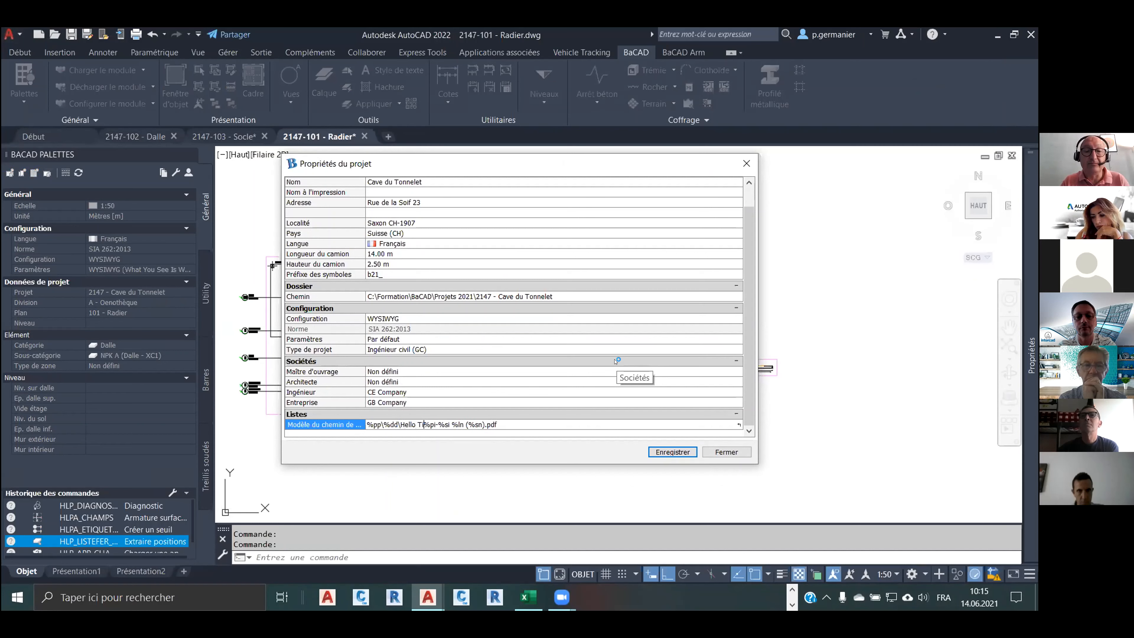
{"action": "type", "text": "icino -"}
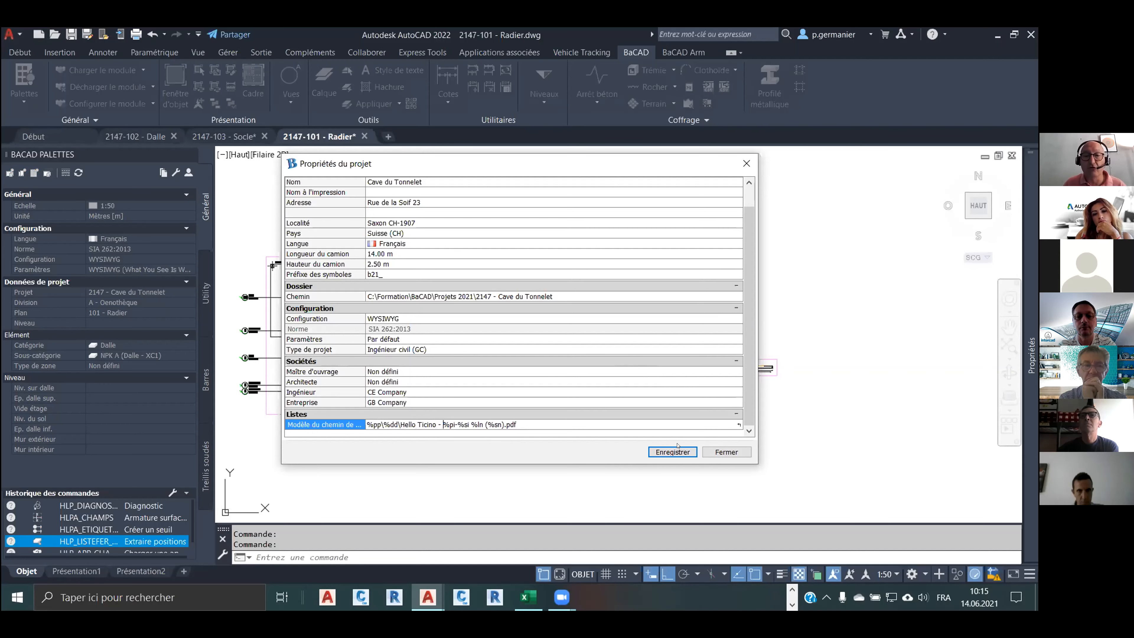
{"action": "left_click", "coordinate": [673, 452]}
Reopen list 102 - Armature inférieure, check the file name proposed for PDF export with the modified path template, and cancel the export.
{"action": "left_click", "coordinate": [163, 173]}
{"action": "left_click", "coordinate": [72, 133]}
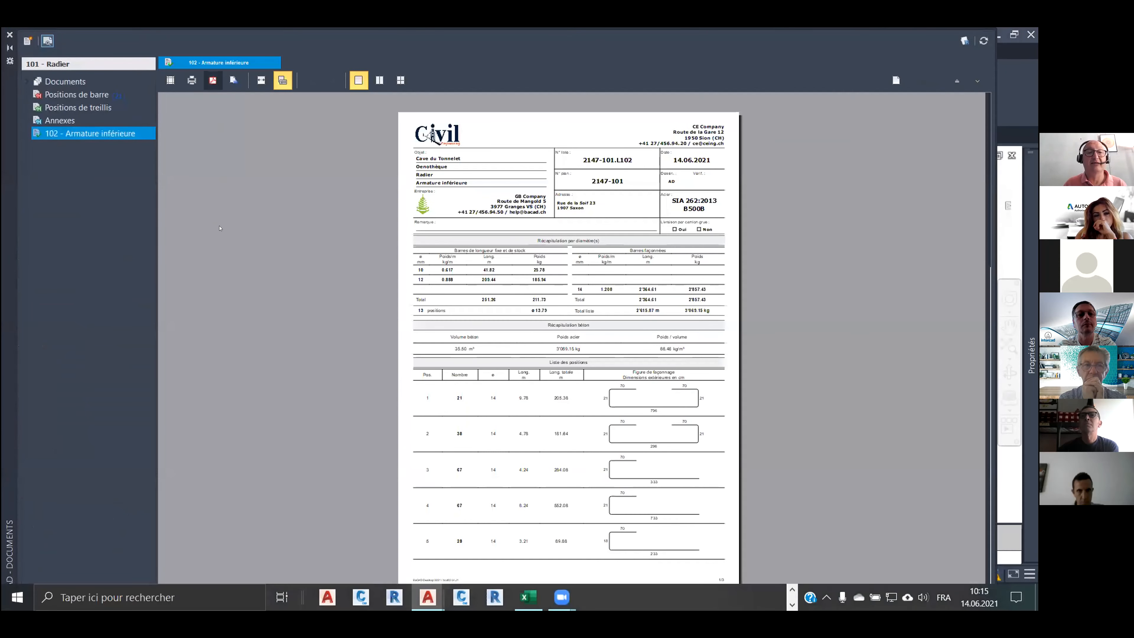
{"action": "left_click", "coordinate": [212, 80]}
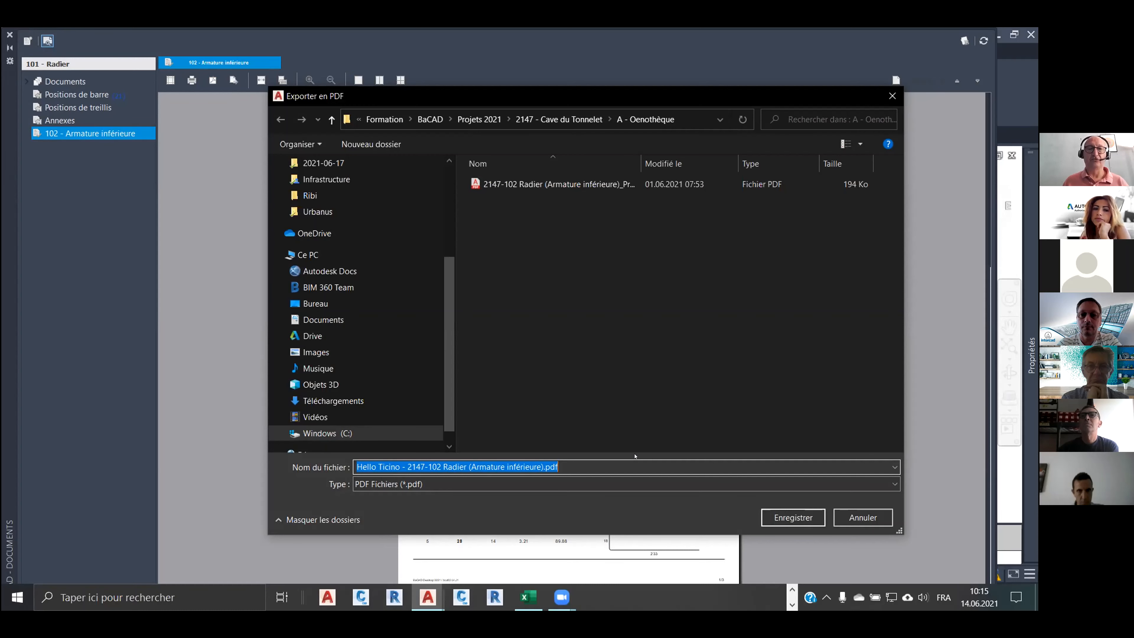
{"action": "left_click", "coordinate": [874, 520]}
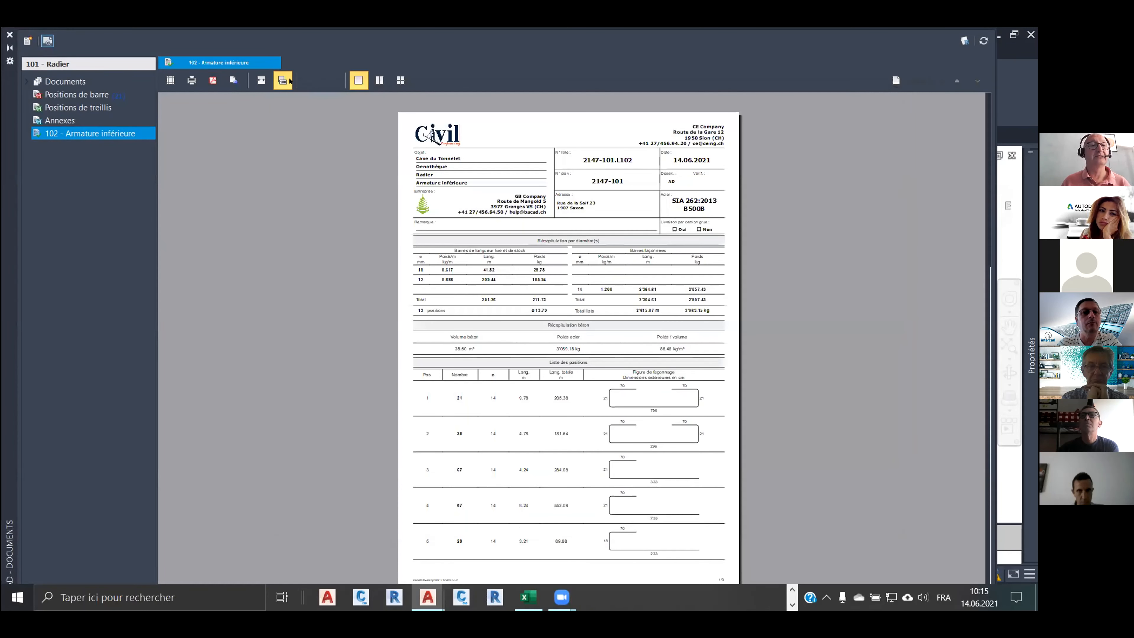
{"action": "left_click", "coordinate": [9, 34]}
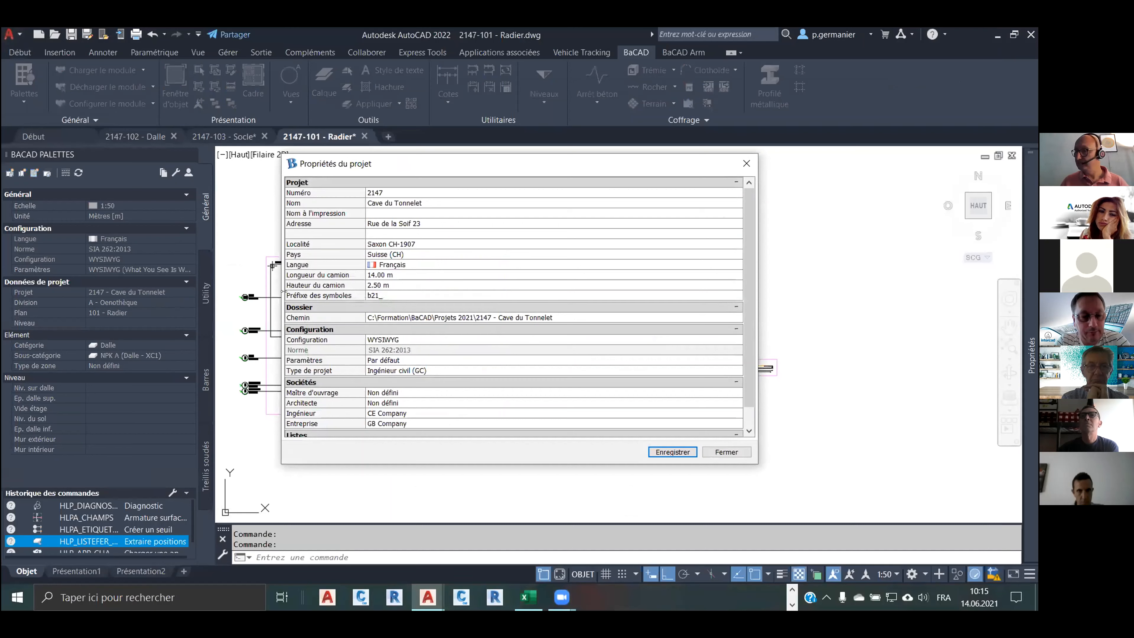
Remove 'Hello Ticino - ' from the list PDF path template in the project properties and save.
{"action": "scroll", "coordinate": [445, 430], "scroll_direction": "down", "scroll_amount": 1}
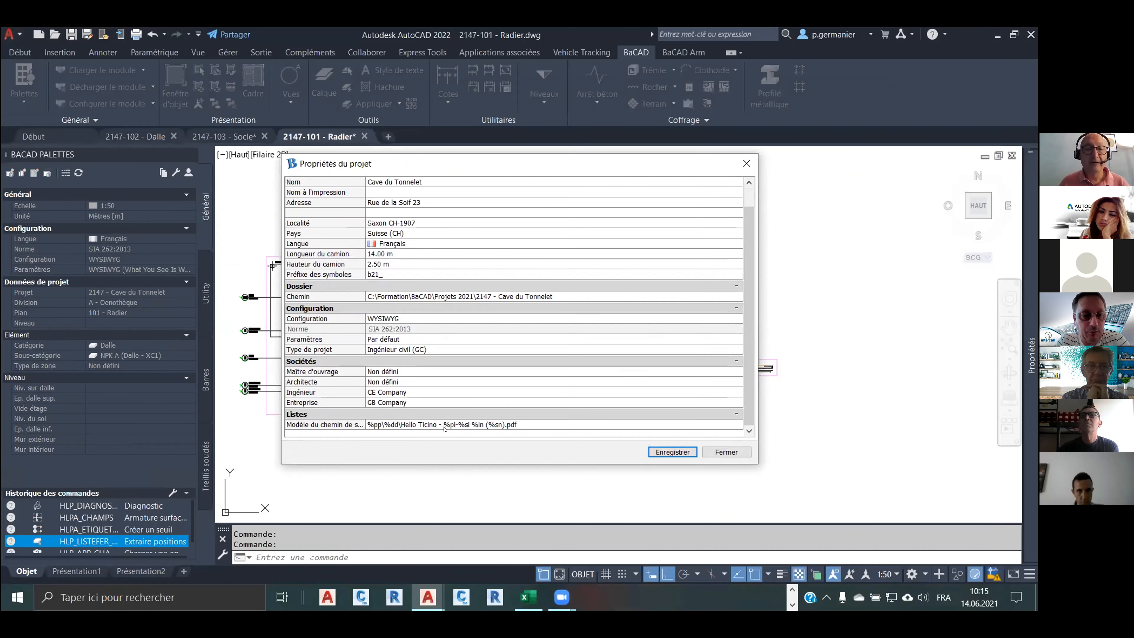
{"action": "left_click", "coordinate": [402, 426]}
{"action": "left_click_drag", "start_coordinate": [396, 423], "coordinate": [438, 422]}
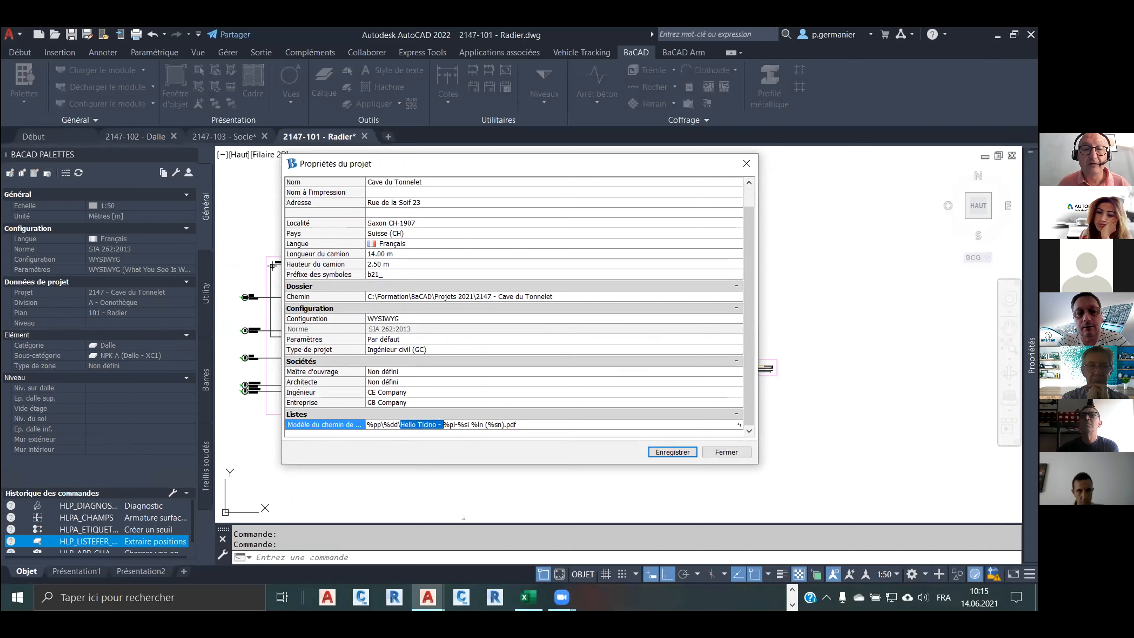
{"action": "key", "text": "Delete"}
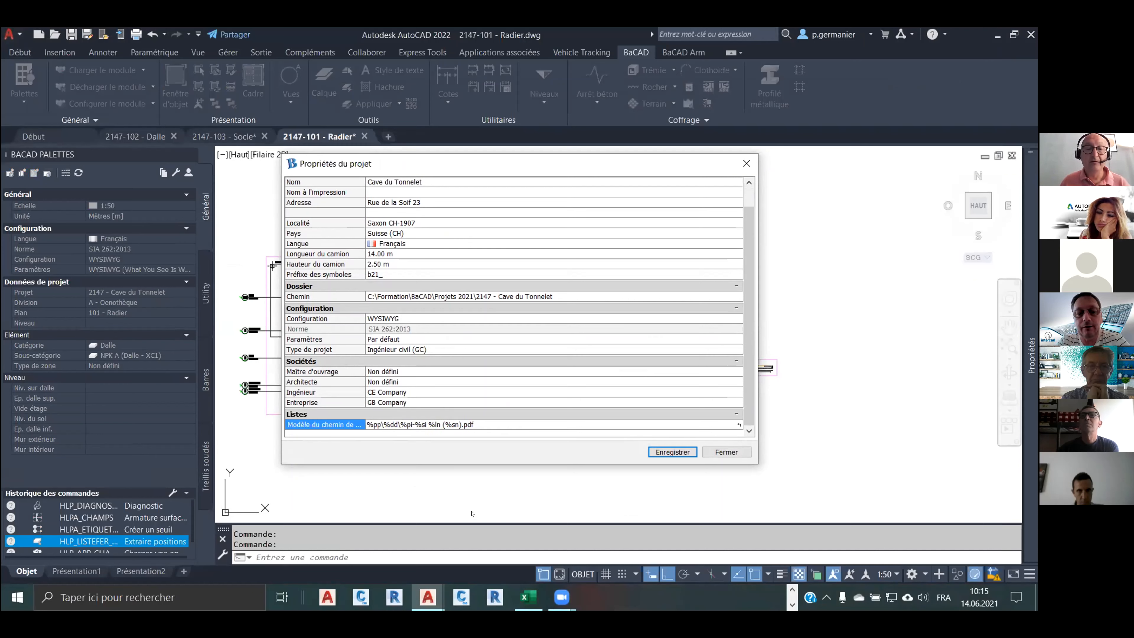
{"action": "left_click", "coordinate": [673, 452]}
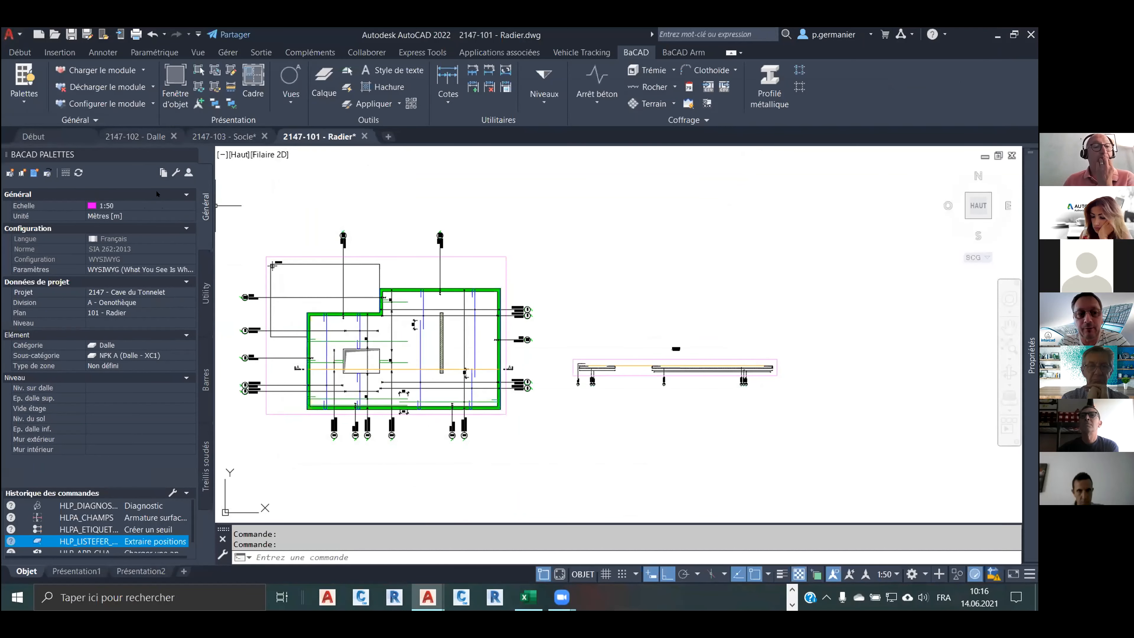
Recheck the PDF export file name of list 102 with the restored template, cancel the export and close the documents palette.
{"action": "left_click", "coordinate": [164, 172]}
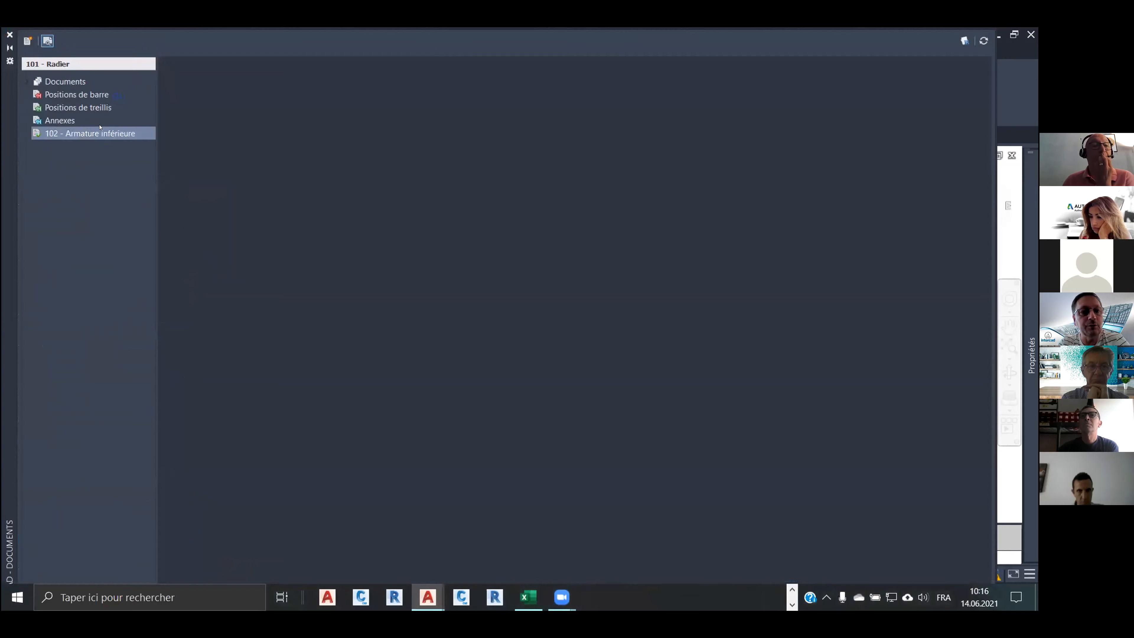
{"action": "left_click", "coordinate": [100, 130]}
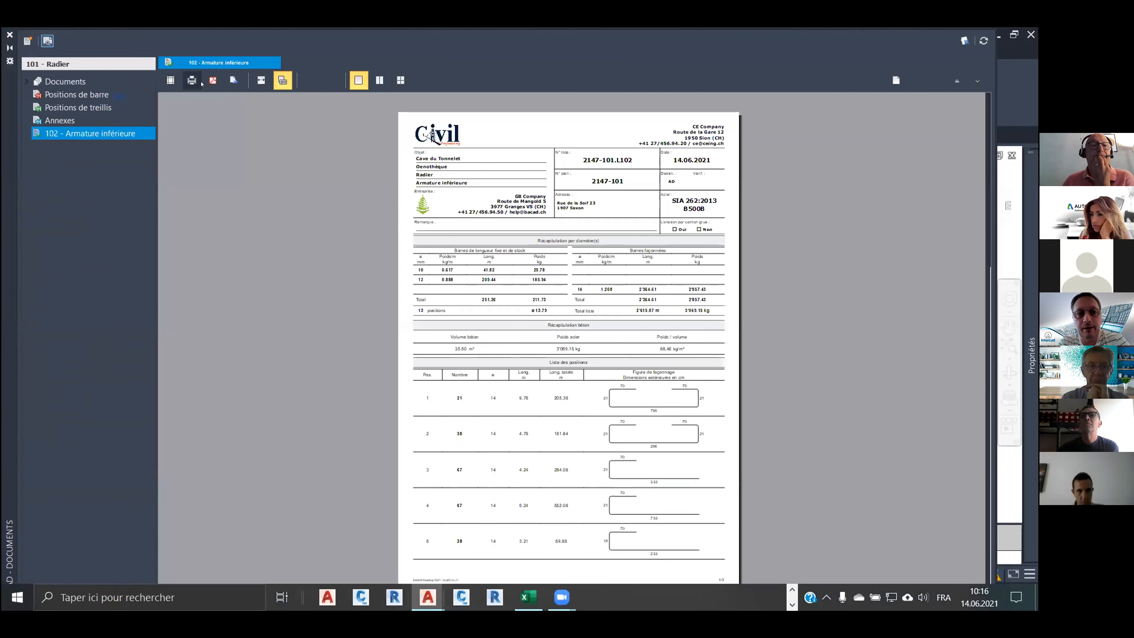
{"action": "left_click", "coordinate": [213, 80]}
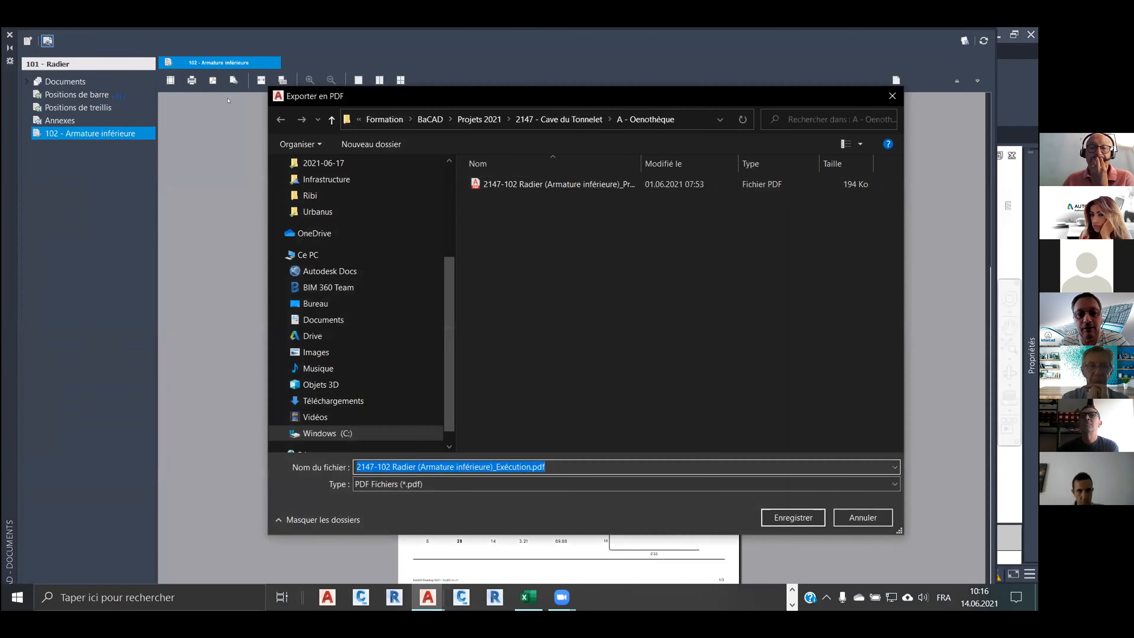
{"action": "key", "text": "Escape"}
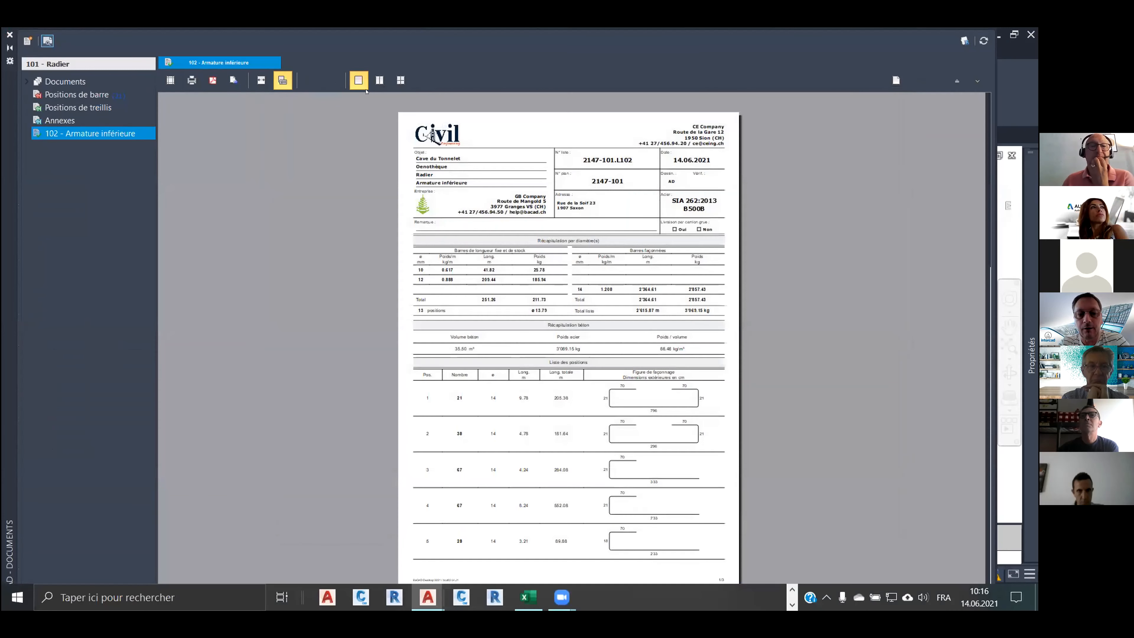
{"action": "left_click", "coordinate": [10, 34]}
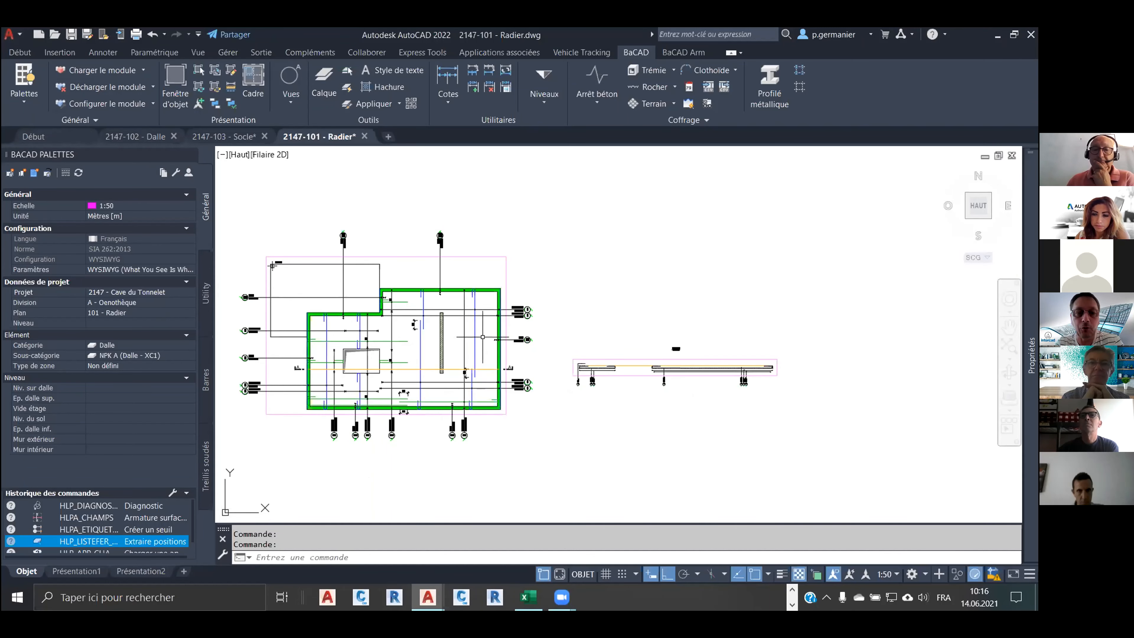
Examine the execution and provisional PDF suffixes for iron lists in the project's Dossiers parameters, and close the dialog.
{"action": "scroll", "coordinate": [482, 337], "scroll_direction": "up", "scroll_amount": 1}
{"action": "mouse_move", "coordinate": [544, 346]}
{"action": "middle_mouse_down"}
{"action": "mouse_move", "coordinate": [708, 348]}
{"action": "mouse_move", "coordinate": [691, 349]}
{"action": "middle_mouse_up"}
{"action": "scroll", "coordinate": [619, 344], "scroll_direction": "up", "scroll_amount": 1}
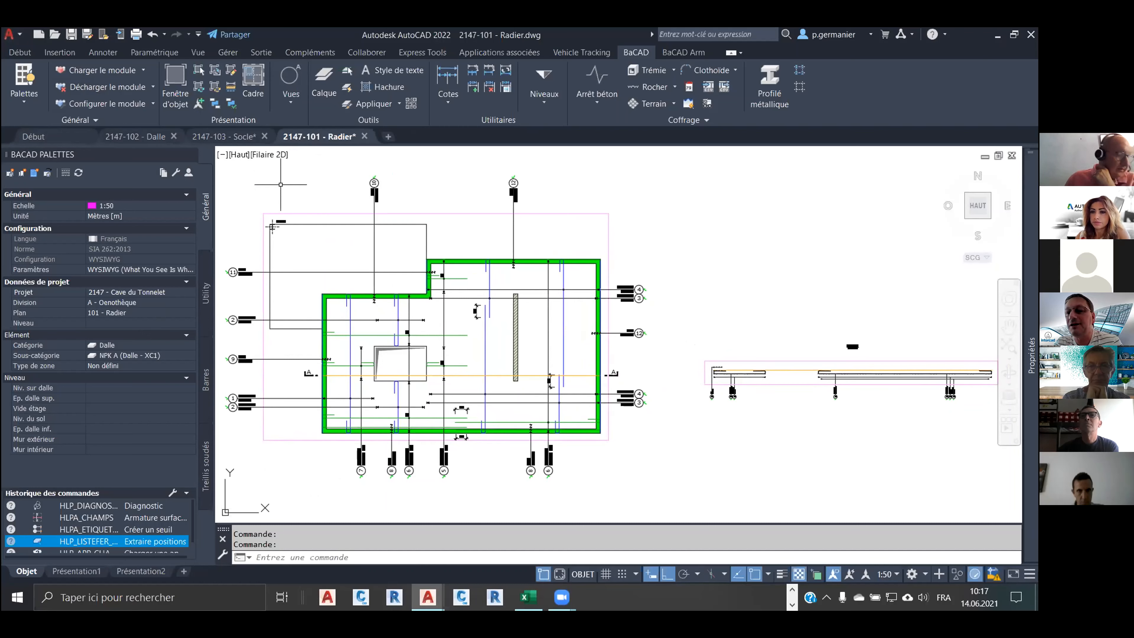
{"action": "left_click", "coordinate": [176, 173]}
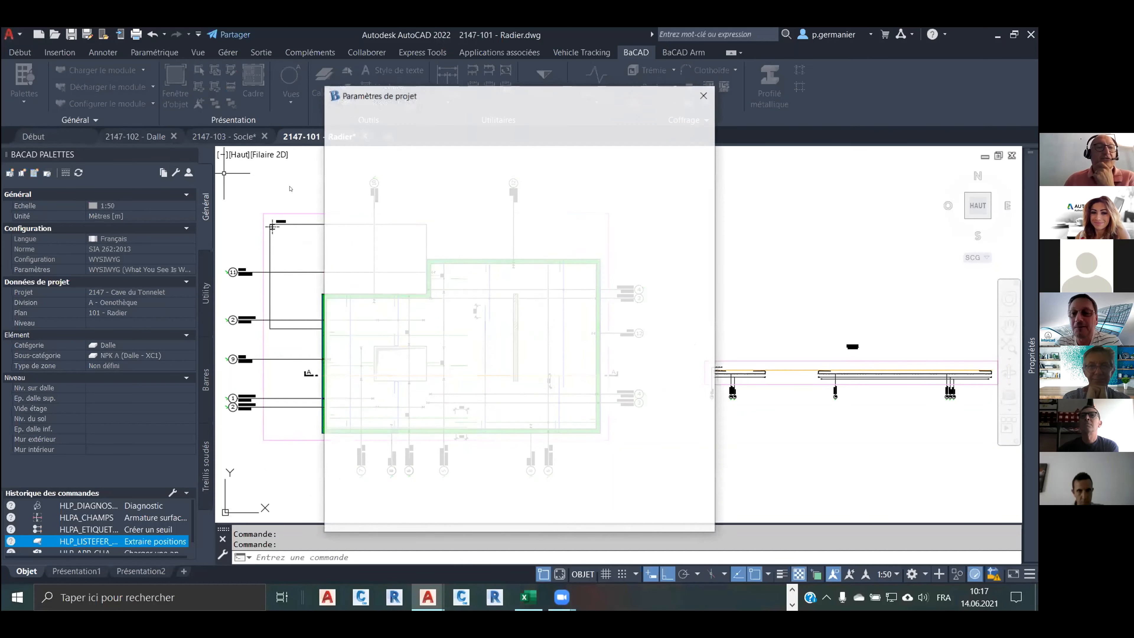
{"action": "left_click_drag", "start_coordinate": [419, 99], "coordinate": [373, 81]}
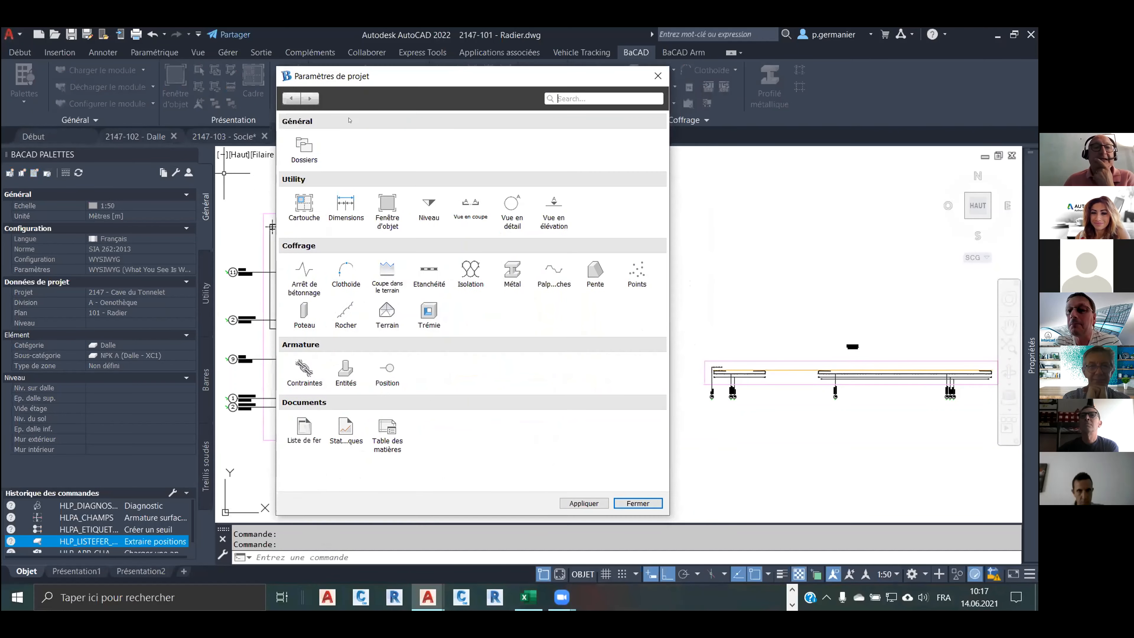
{"action": "left_click", "coordinate": [316, 146]}
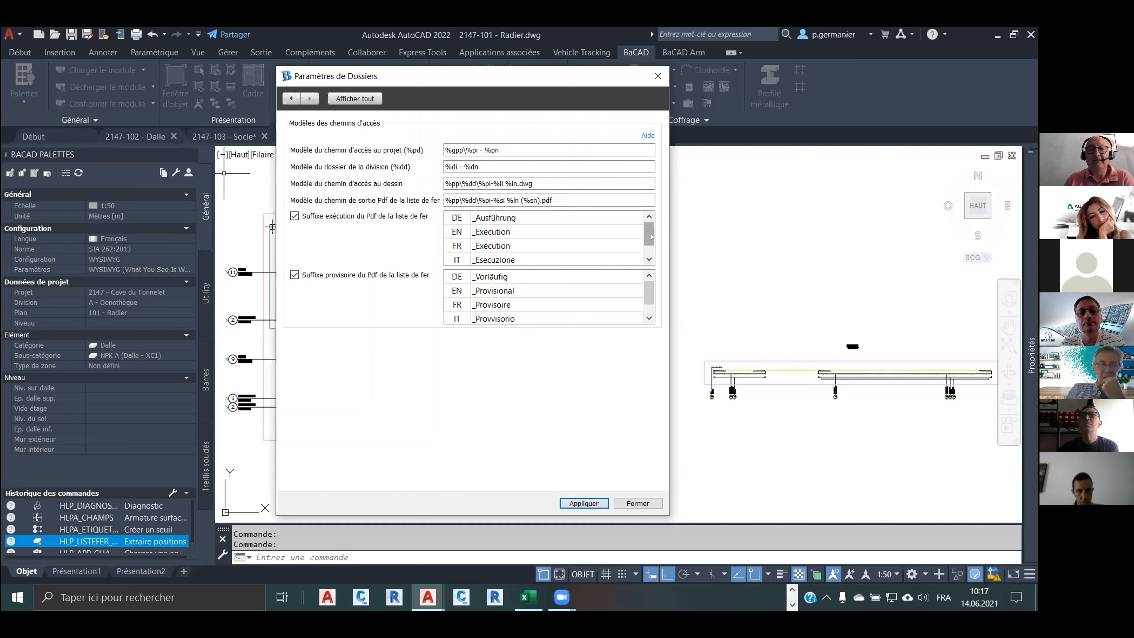
{"action": "left_click_drag", "start_coordinate": [649, 234], "coordinate": [649, 247]}
{"action": "left_click", "coordinate": [638, 503]}
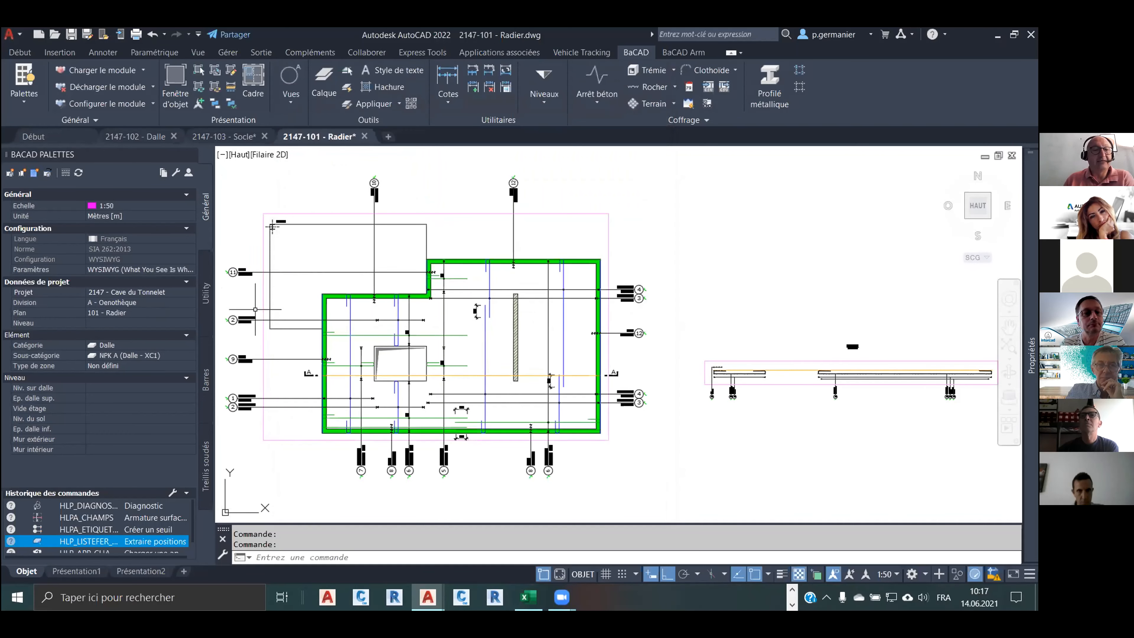
Start a PDF export of list 102 - Armature inférieure, check the execution suffix in the proposed file name, and cancel the export.
{"action": "left_click", "coordinate": [164, 172]}
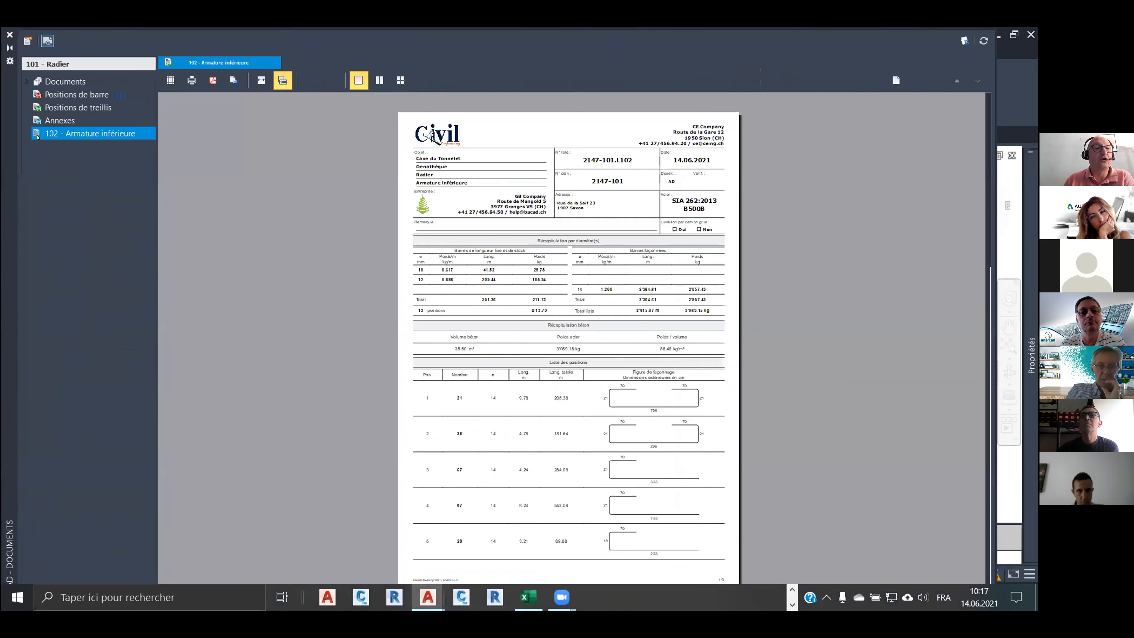
{"action": "left_click", "coordinate": [53, 120]}
{"action": "left_click", "coordinate": [48, 134]}
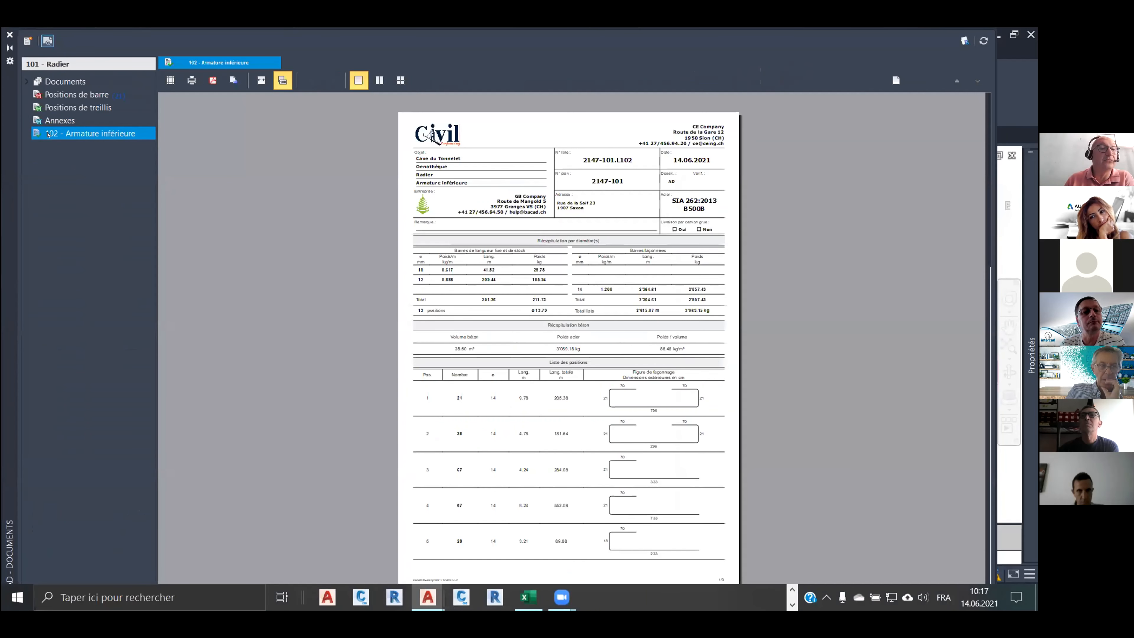
{"action": "right_click", "coordinate": [55, 133]}
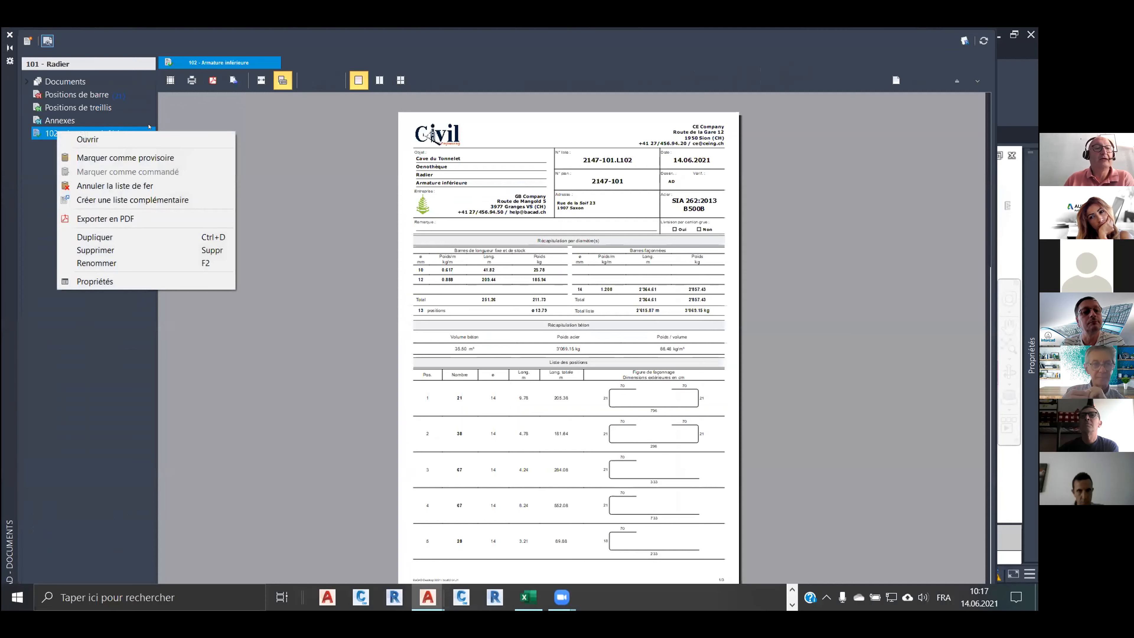
{"action": "left_click", "coordinate": [212, 80]}
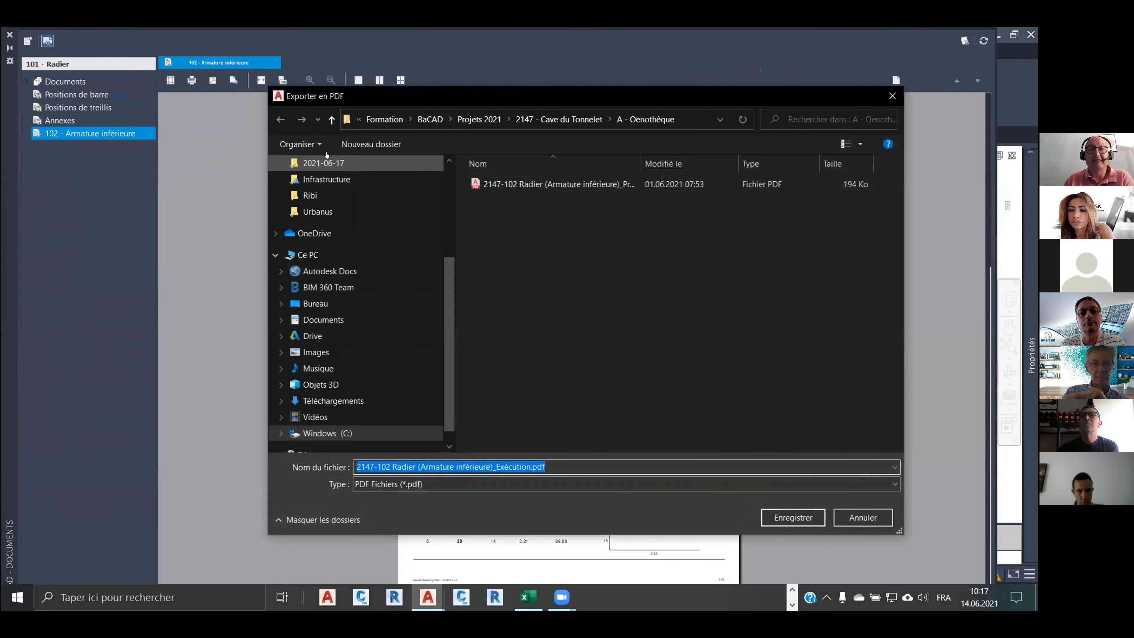
{"action": "left_click", "coordinate": [492, 466]}
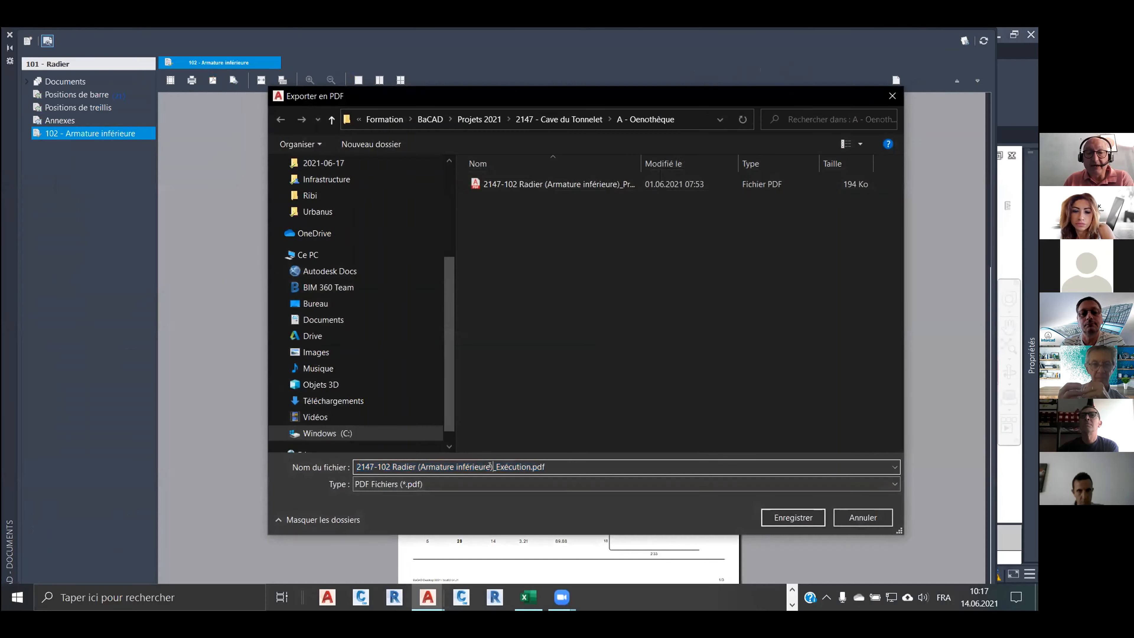
{"action": "left_click_drag", "start_coordinate": [492, 466], "coordinate": [530, 466]}
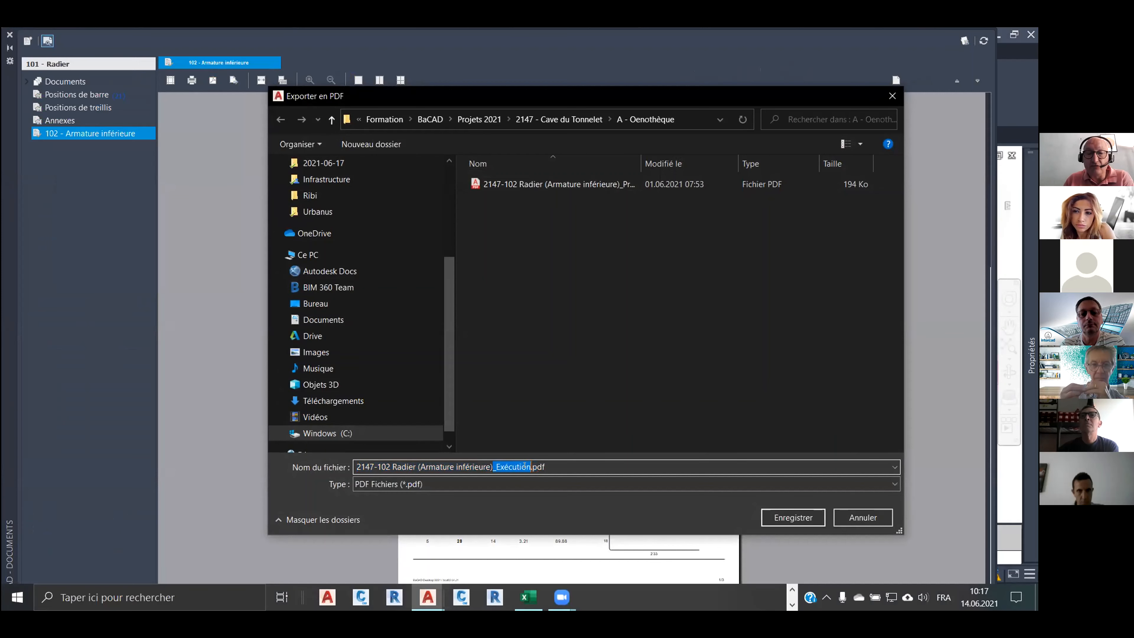
{"action": "left_click", "coordinate": [862, 517]}
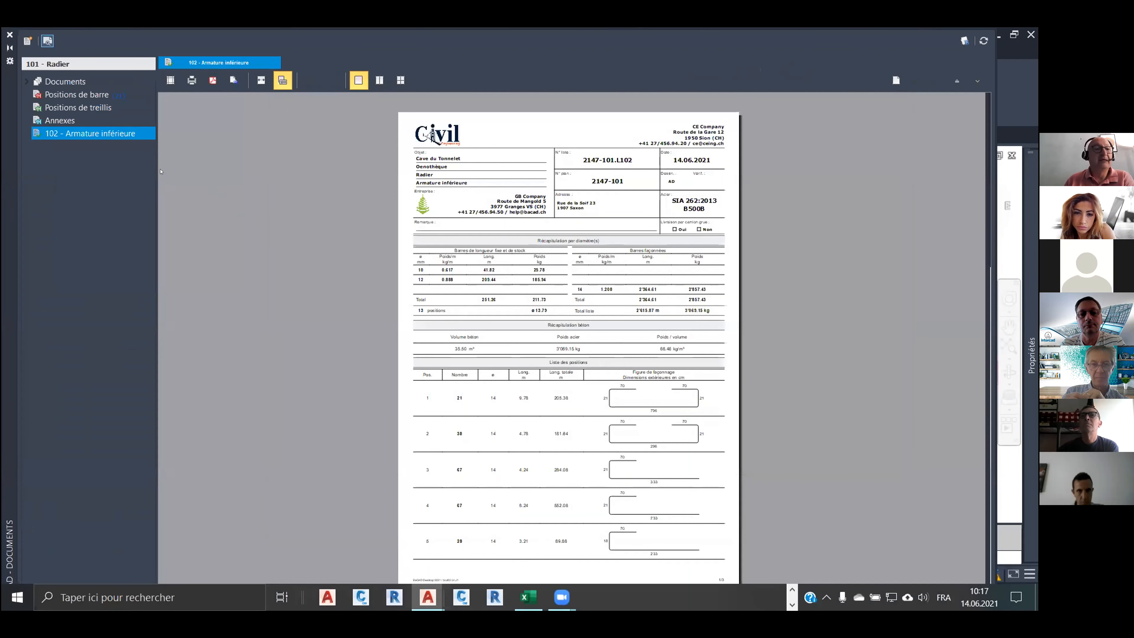
Mark list 102 - Armature inférieure as provisional, check the suffix in its proposed PDF file name, and cancel the export.
{"action": "right_click", "coordinate": [93, 133]}
{"action": "left_click", "coordinate": [144, 163]}
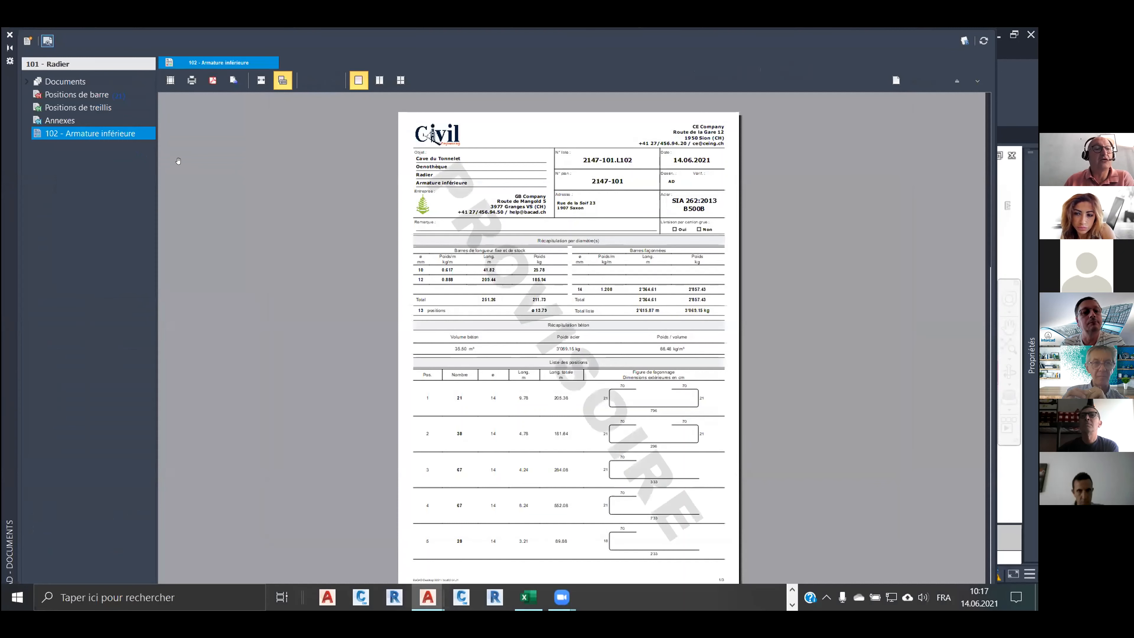
{"action": "left_click", "coordinate": [213, 80]}
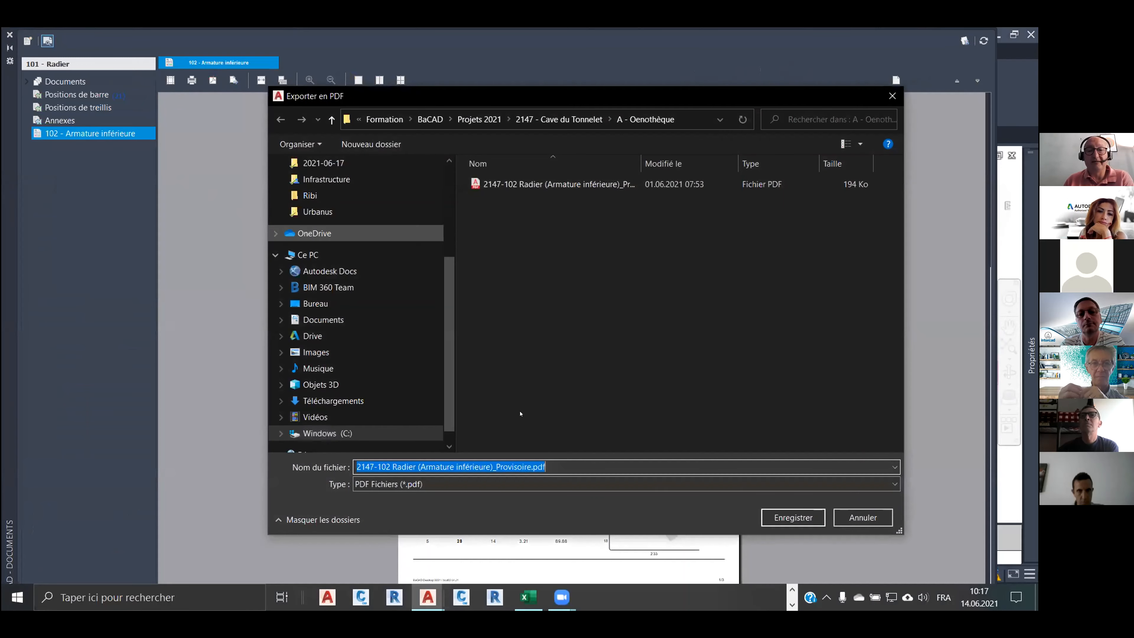
{"action": "left_click_drag", "start_coordinate": [496, 467], "coordinate": [525, 464]}
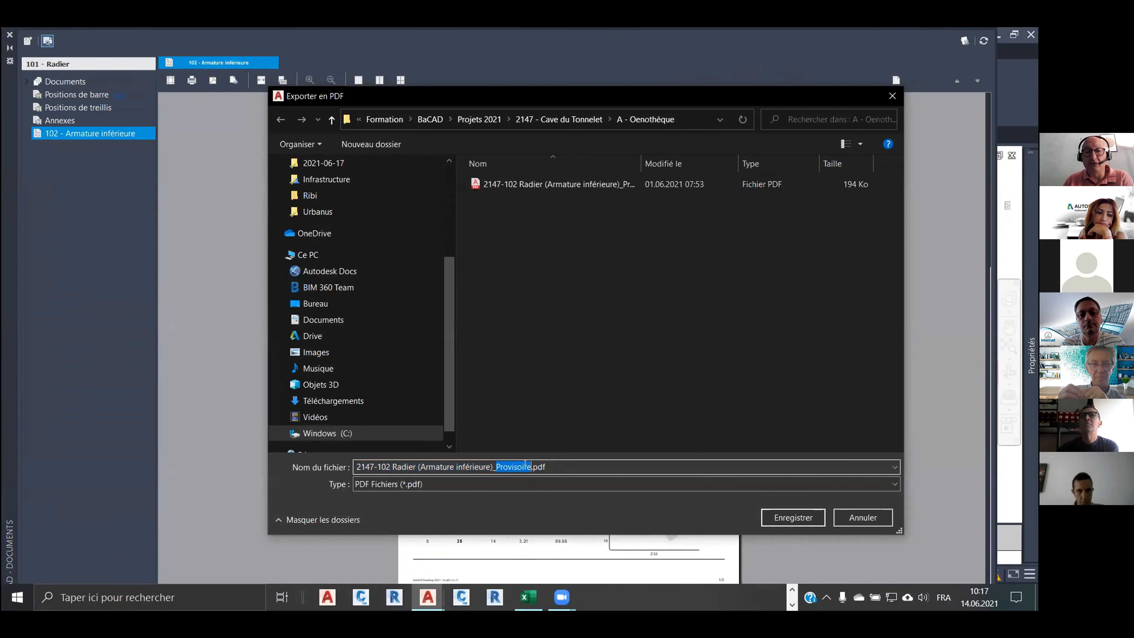
{"action": "left_click", "coordinate": [862, 517]}
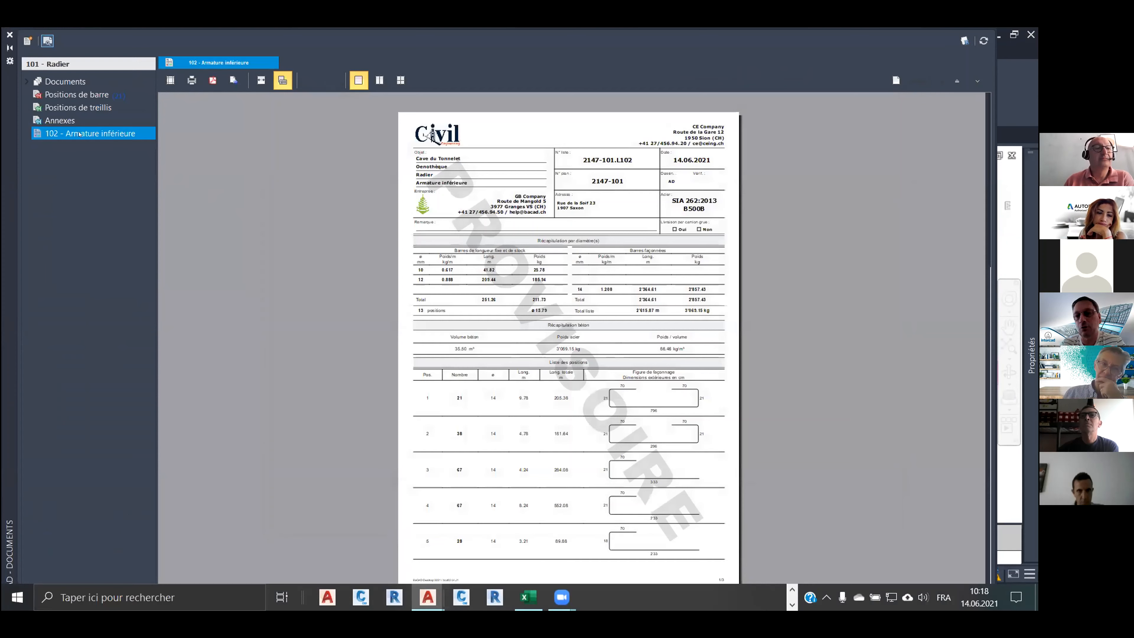
Mark list 102 - Armature inférieure as ordered, decline all revision index increments, and close the documents palette.
{"action": "right_click", "coordinate": [81, 133]}
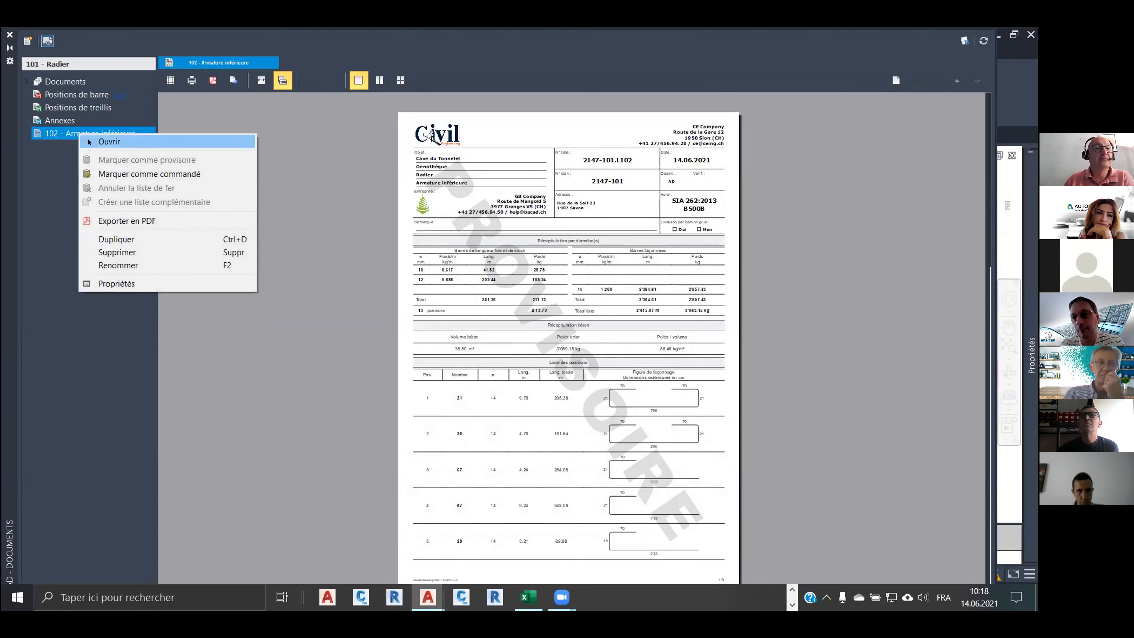
{"action": "left_click", "coordinate": [108, 173]}
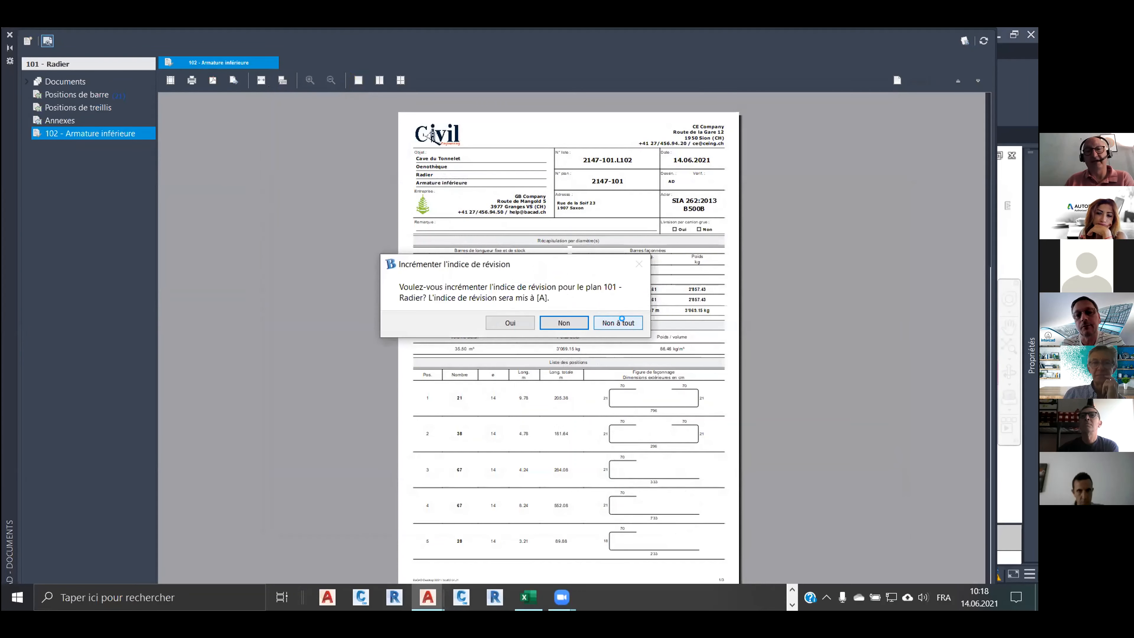
{"action": "left_click", "coordinate": [621, 321]}
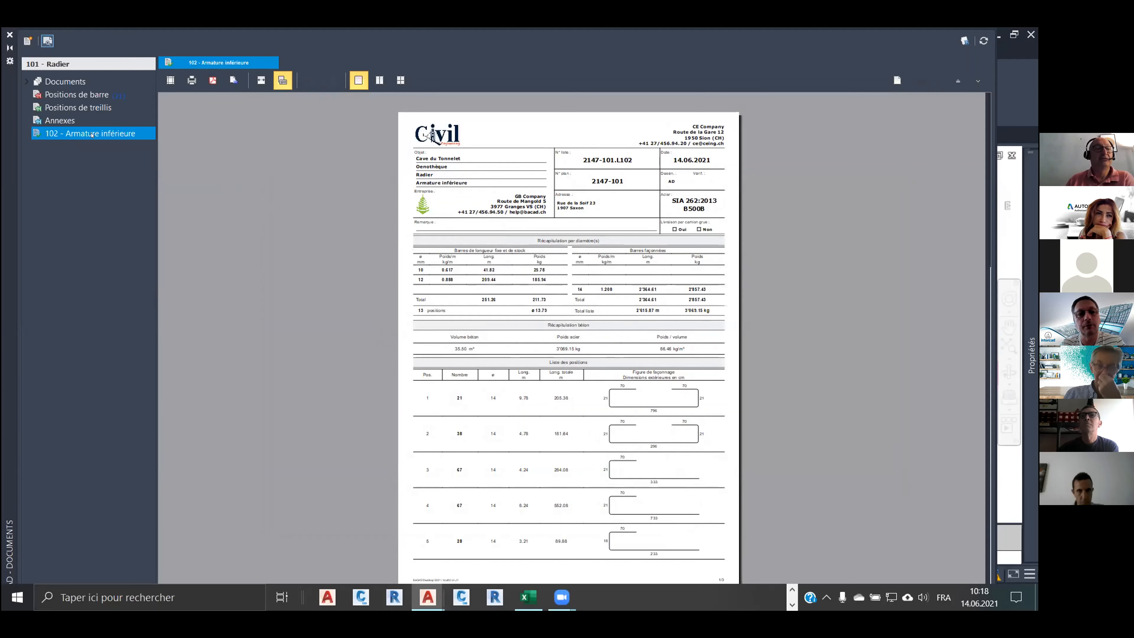
{"action": "left_click", "coordinate": [9, 35]}
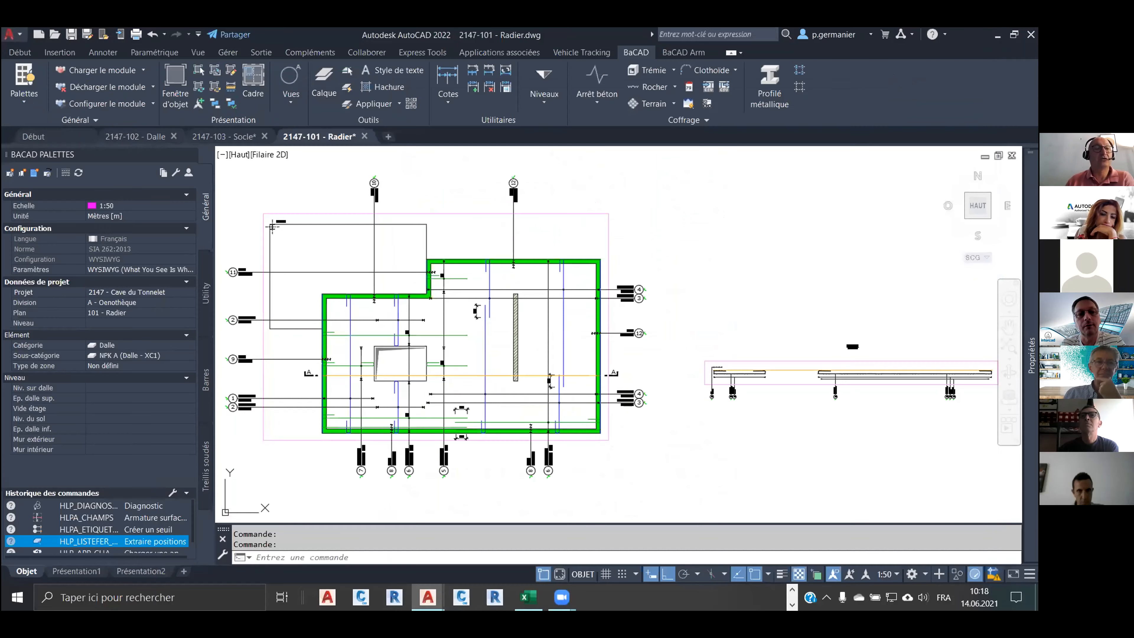
Switch the execution PDF suffix for iron lists off and back on in the project's Dossiers parameters, and close the dialog.
{"action": "left_click", "coordinate": [176, 173]}
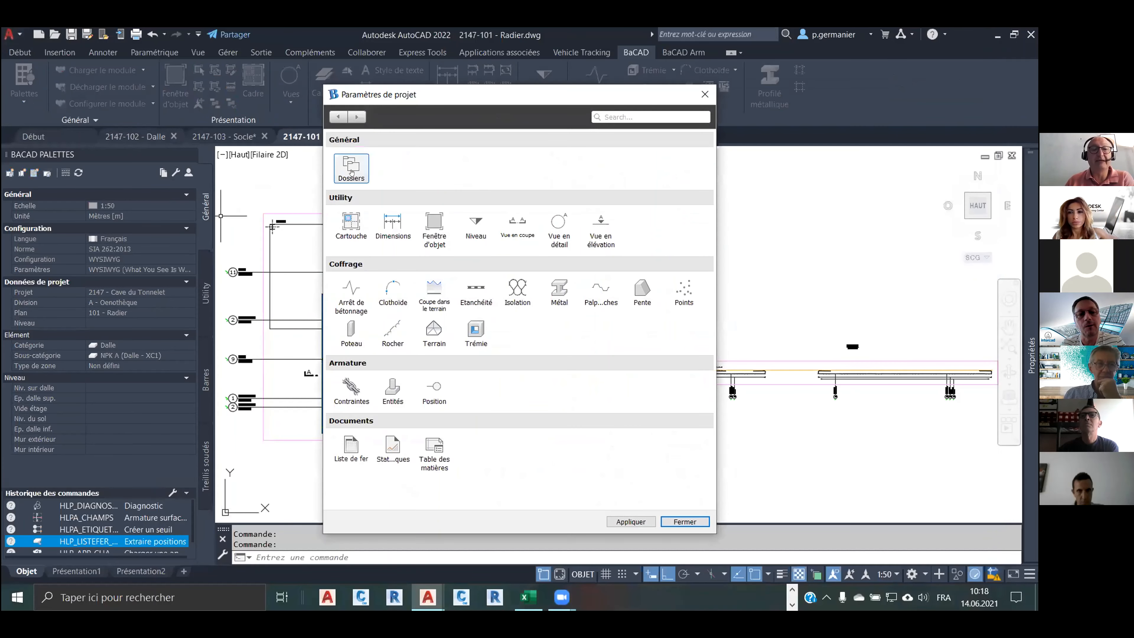
{"action": "left_click", "coordinate": [351, 169]}
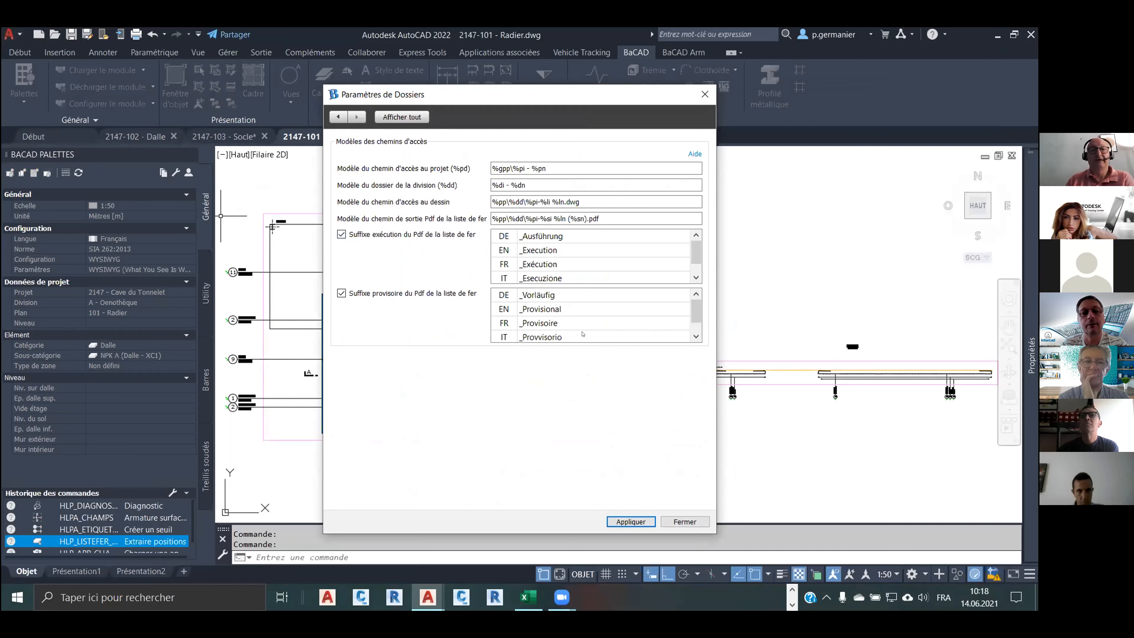
{"action": "left_click", "coordinate": [341, 234]}
{"action": "left_click", "coordinate": [342, 234]}
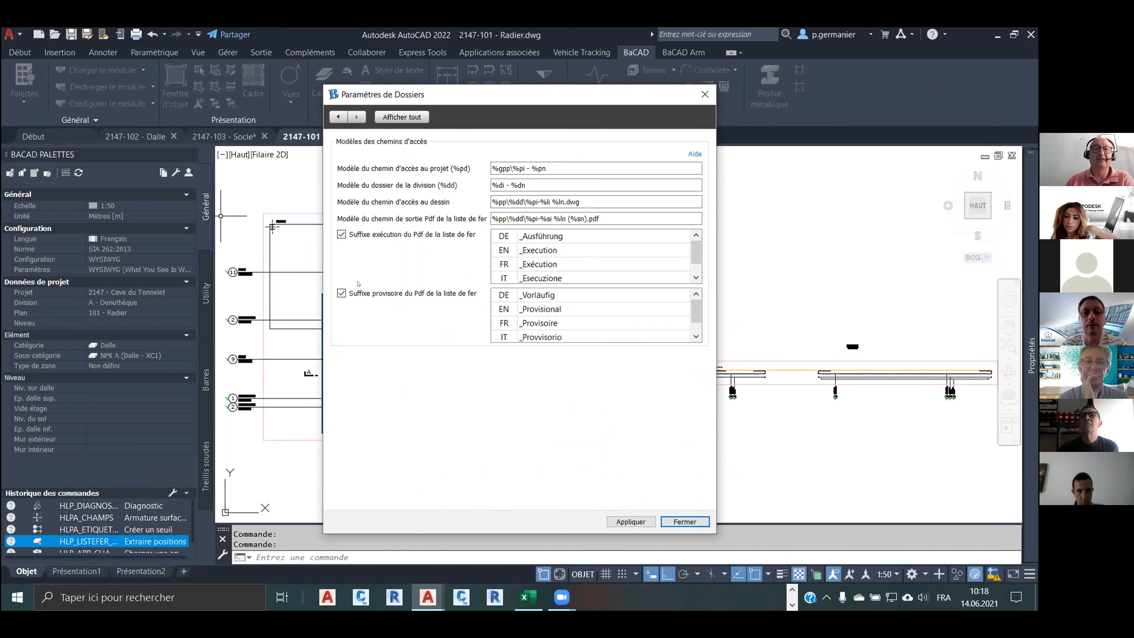
{"action": "left_click", "coordinate": [686, 521]}
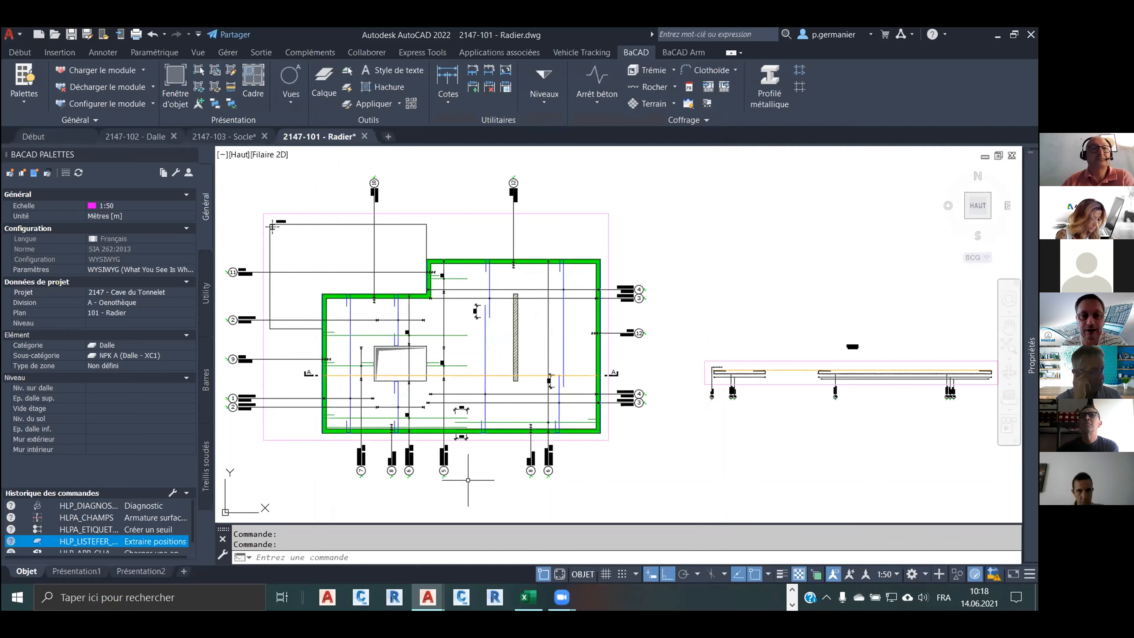
Close the 2147-101 - Radier drawing without saving its changes.
{"action": "left_click", "coordinate": [362, 137]}
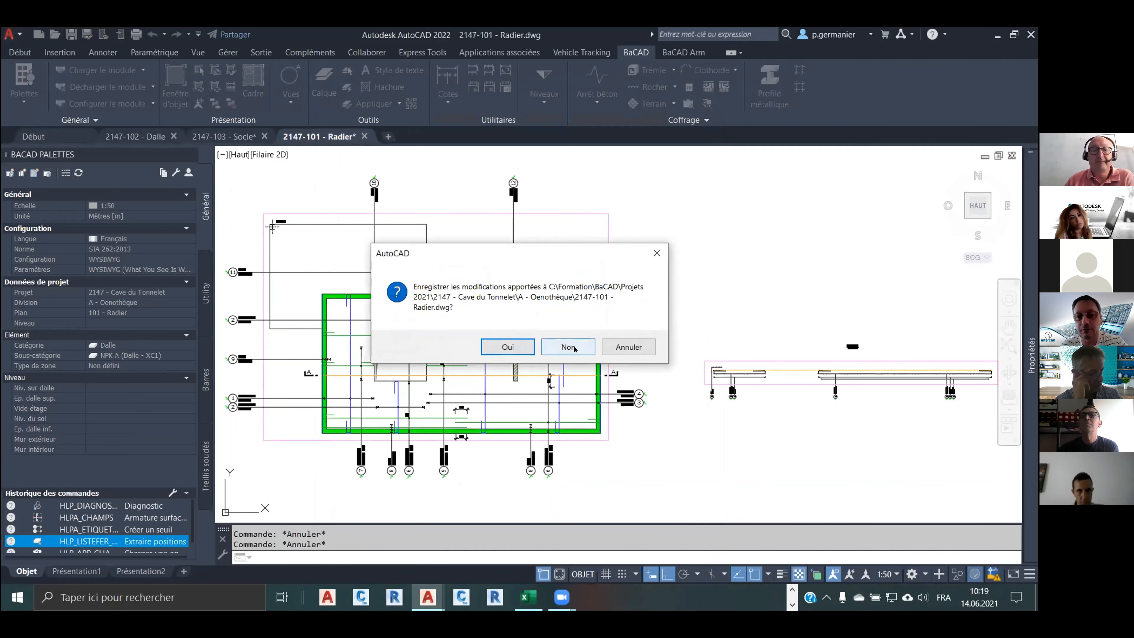
{"action": "left_click", "coordinate": [569, 347]}
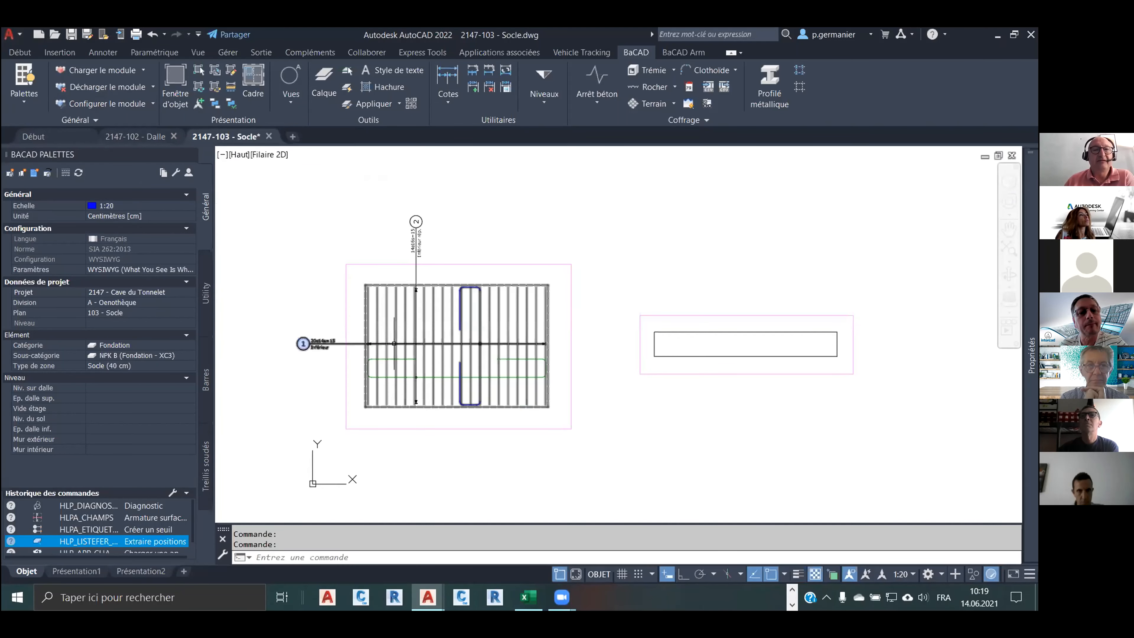
{"action": "middle_click_drag", "start_coordinate": [405, 343], "coordinate": [443, 345]}
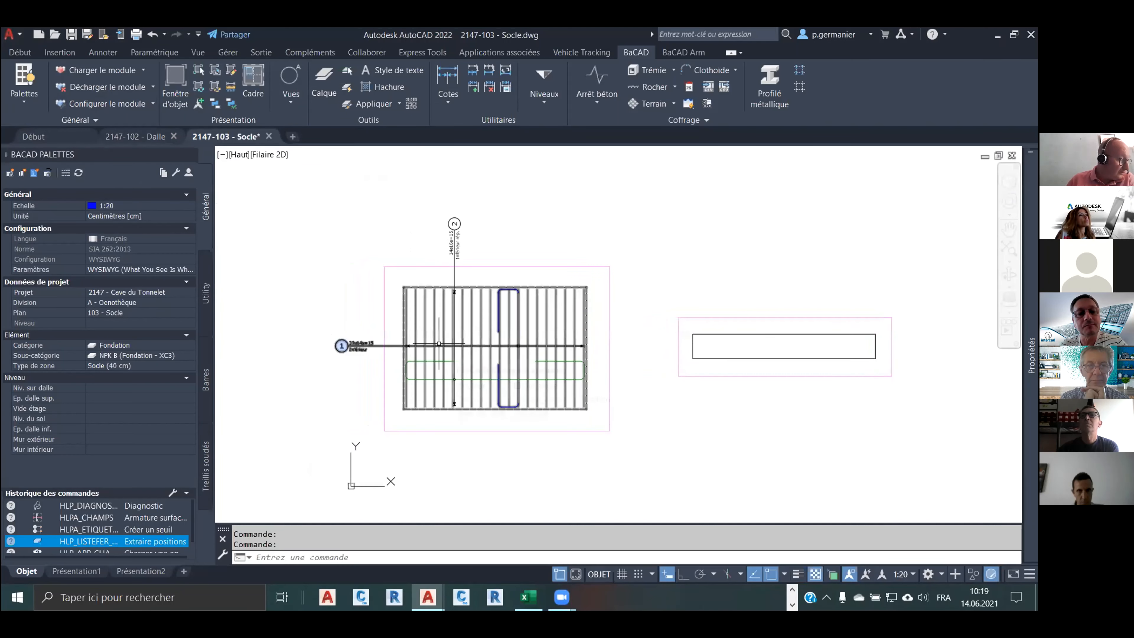
{"action": "mouse_move", "coordinate": [439, 344]}
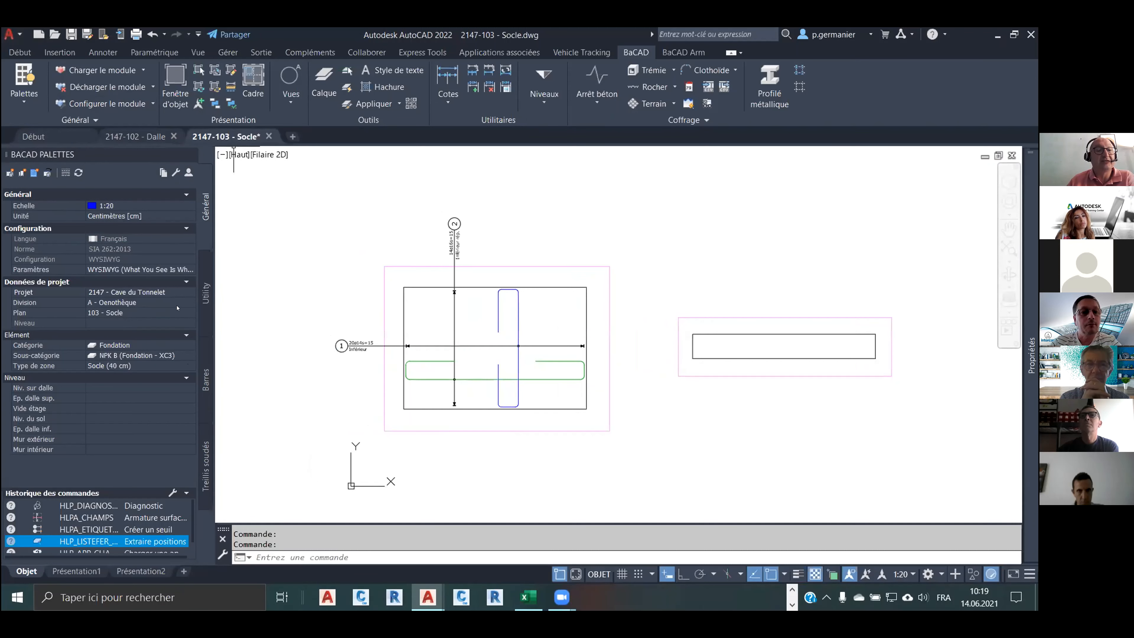
Set the concrete volume of plan 103 - Socle to 2.40 m³ in the plan properties and save them.
{"action": "double_click", "coordinate": [170, 312]}
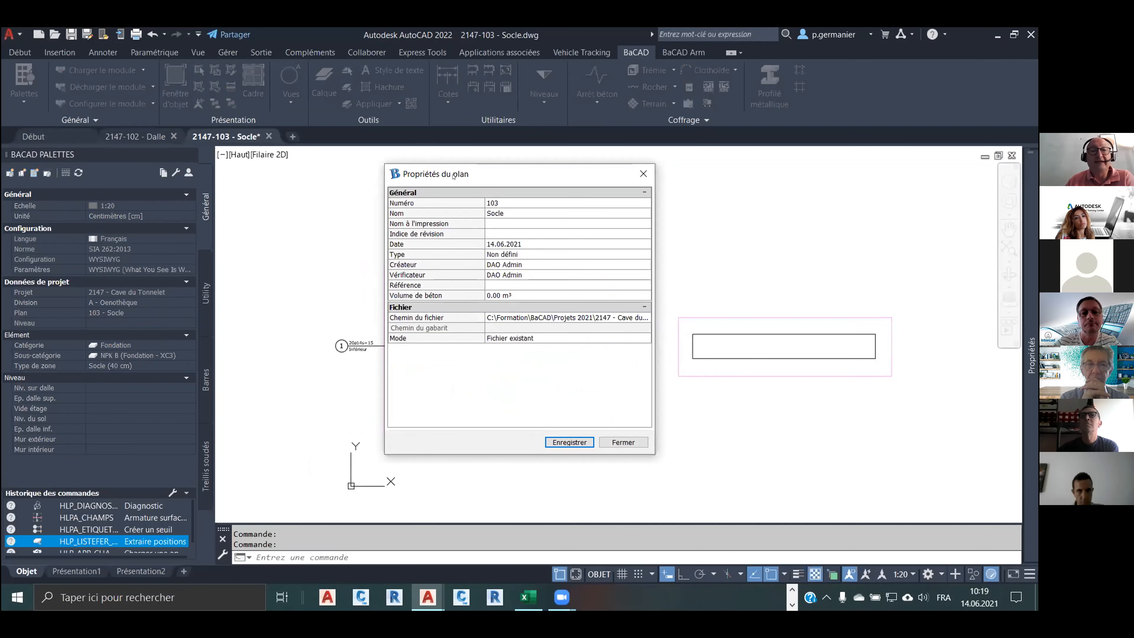
{"action": "left_click_drag", "start_coordinate": [446, 170], "coordinate": [293, 117]}
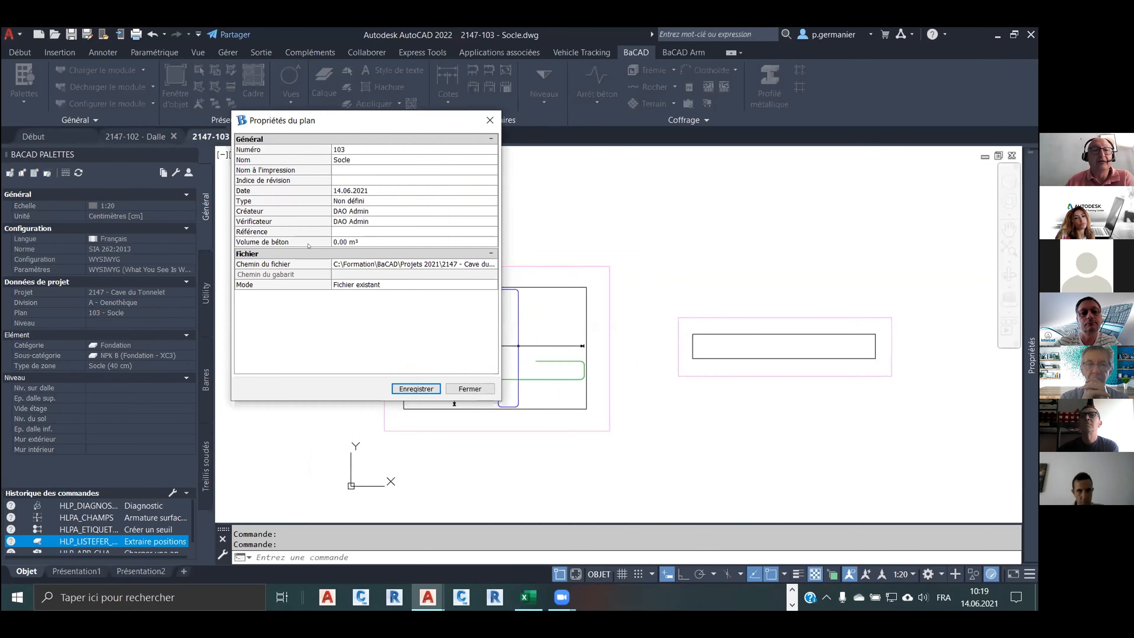
{"action": "left_click", "coordinate": [340, 241]}
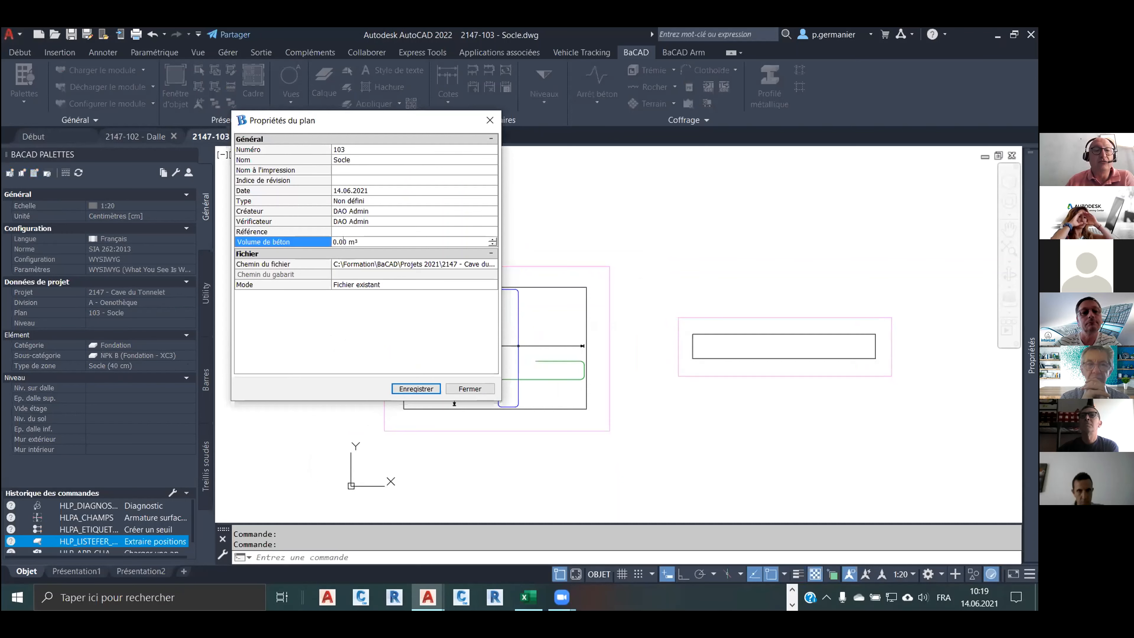
{"action": "left_click_drag", "start_coordinate": [348, 241], "coordinate": [287, 240]}
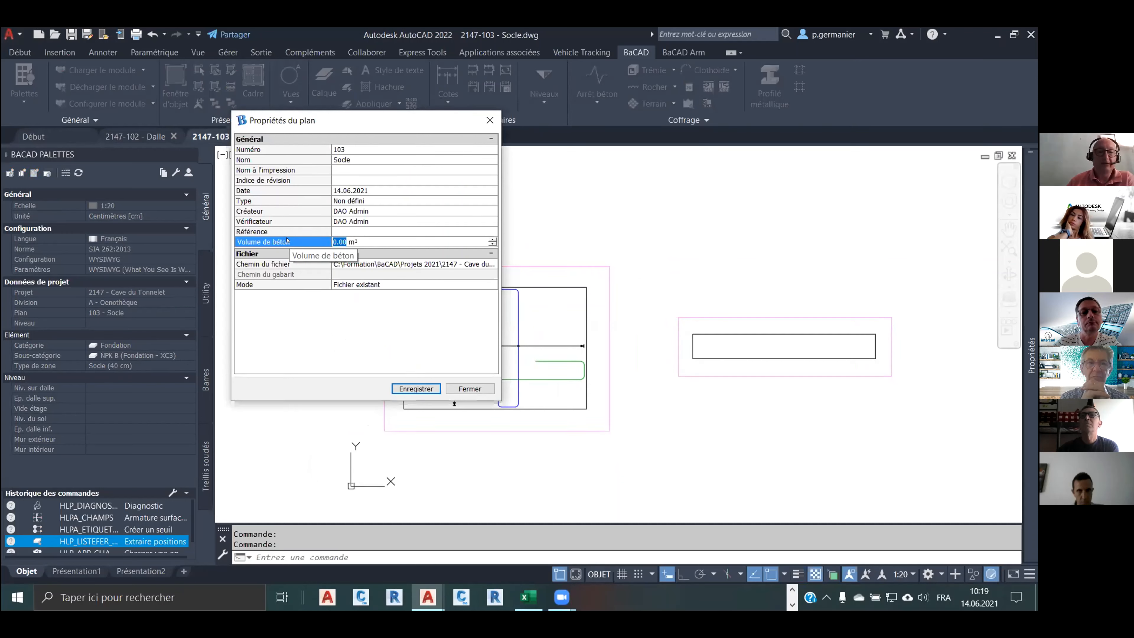
{"action": "left_click_drag", "start_coordinate": [341, 117], "coordinate": [245, 109]}
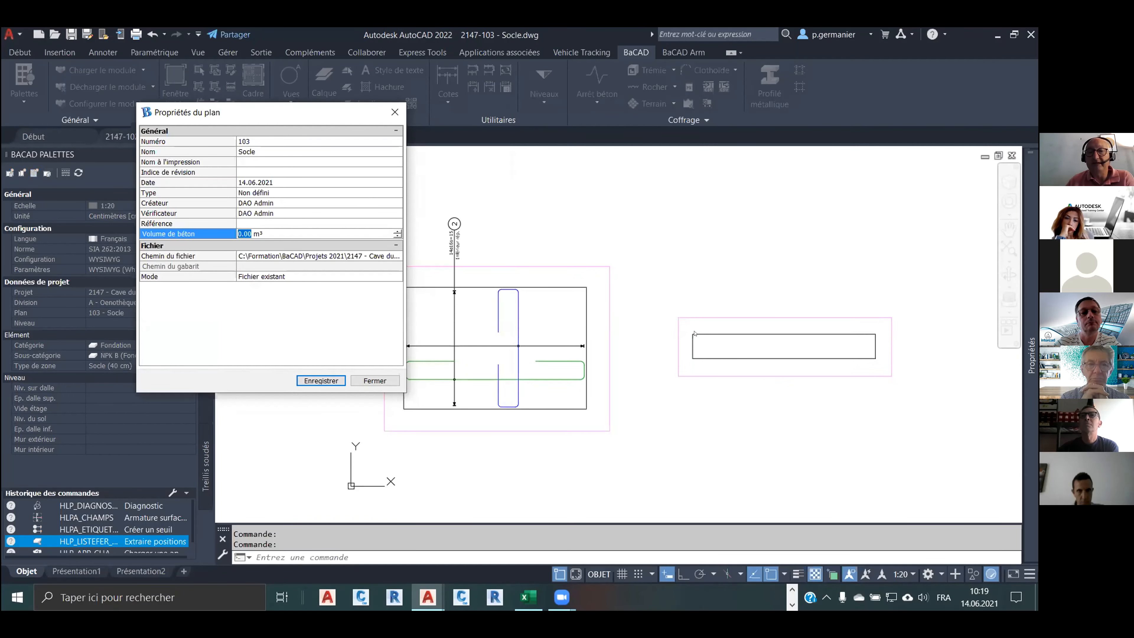
{"action": "left_click_drag", "start_coordinate": [340, 116], "coordinate": [478, 134]}
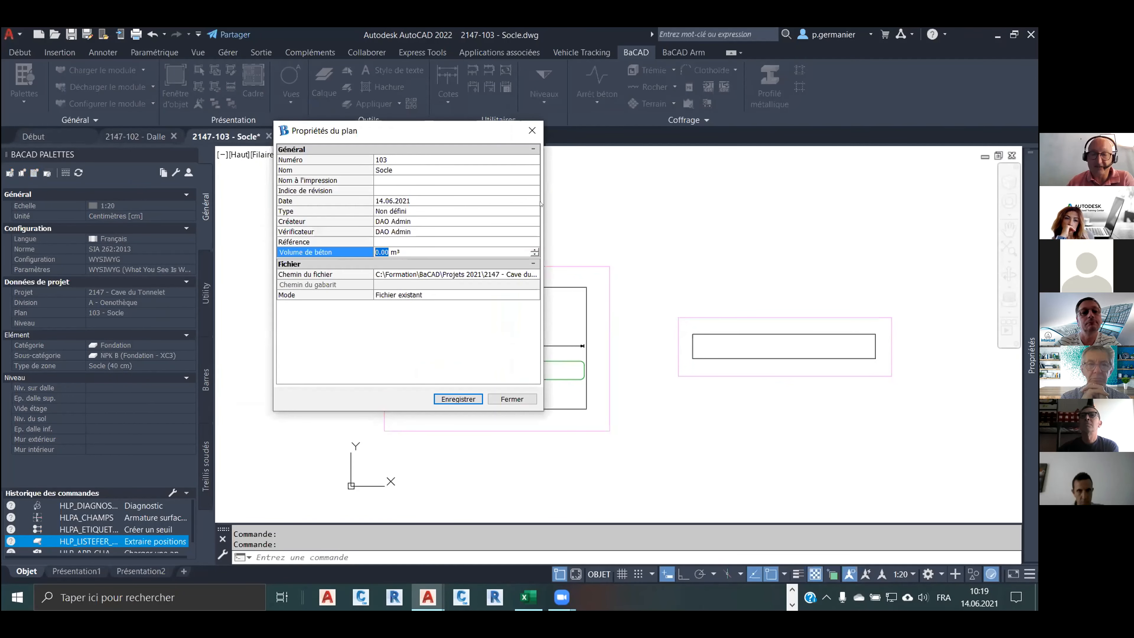
{"action": "type", "text": "2."}
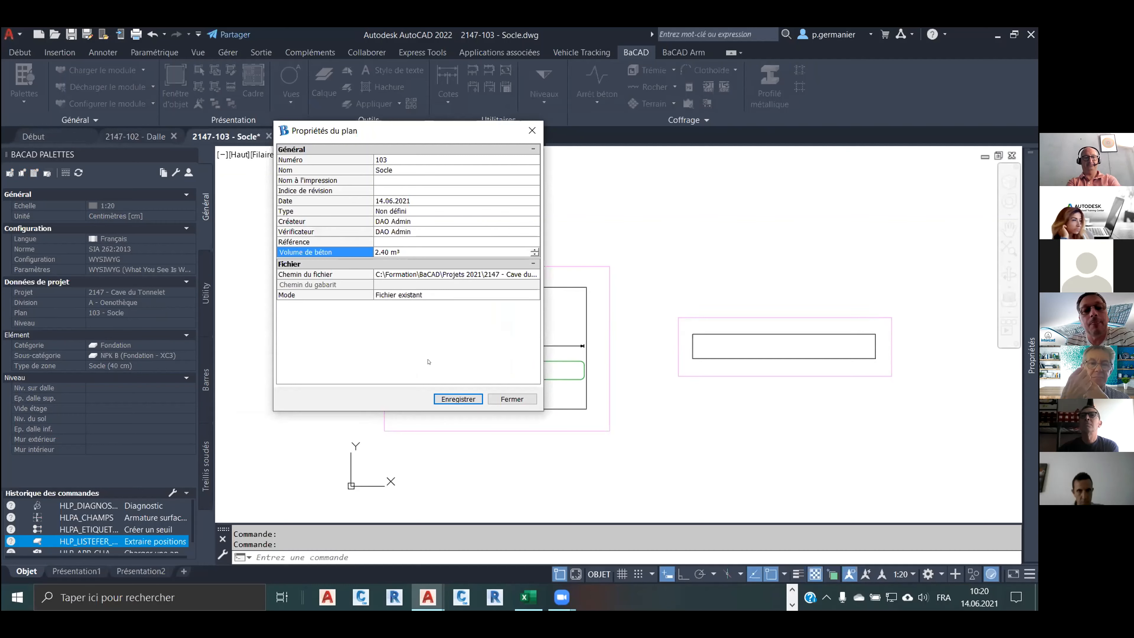
{"action": "left_click", "coordinate": [460, 398]}
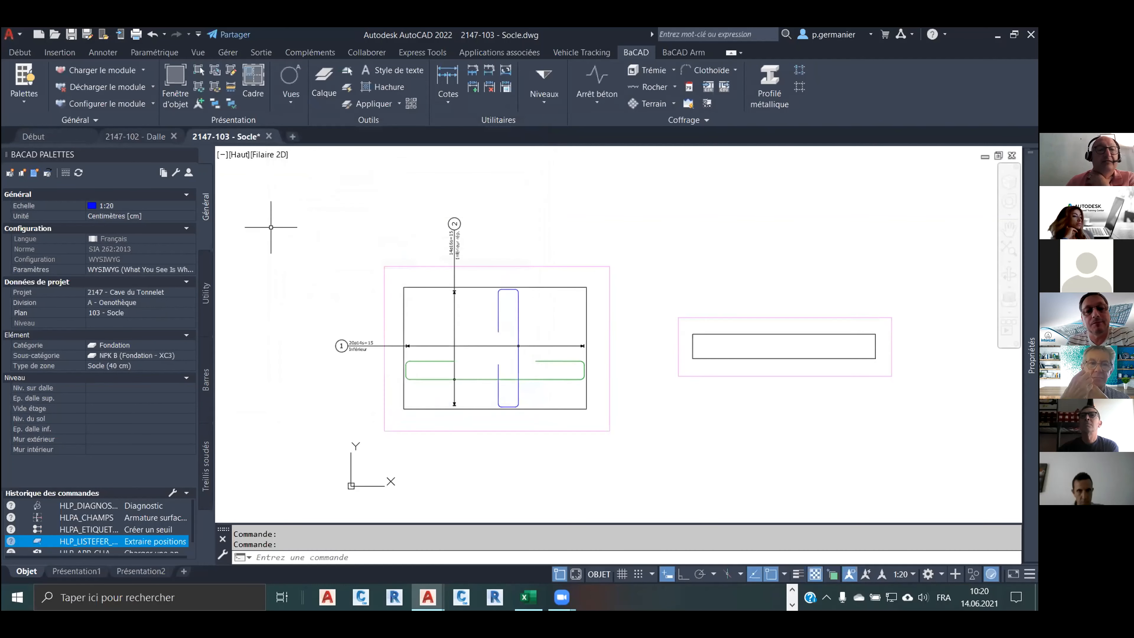
Create list 105 named Liste de fer for positions, treillis and annexes, using the WYSIWYG style and BaCAD Desktop template, and close the documents palette.
{"action": "left_click", "coordinate": [164, 173]}
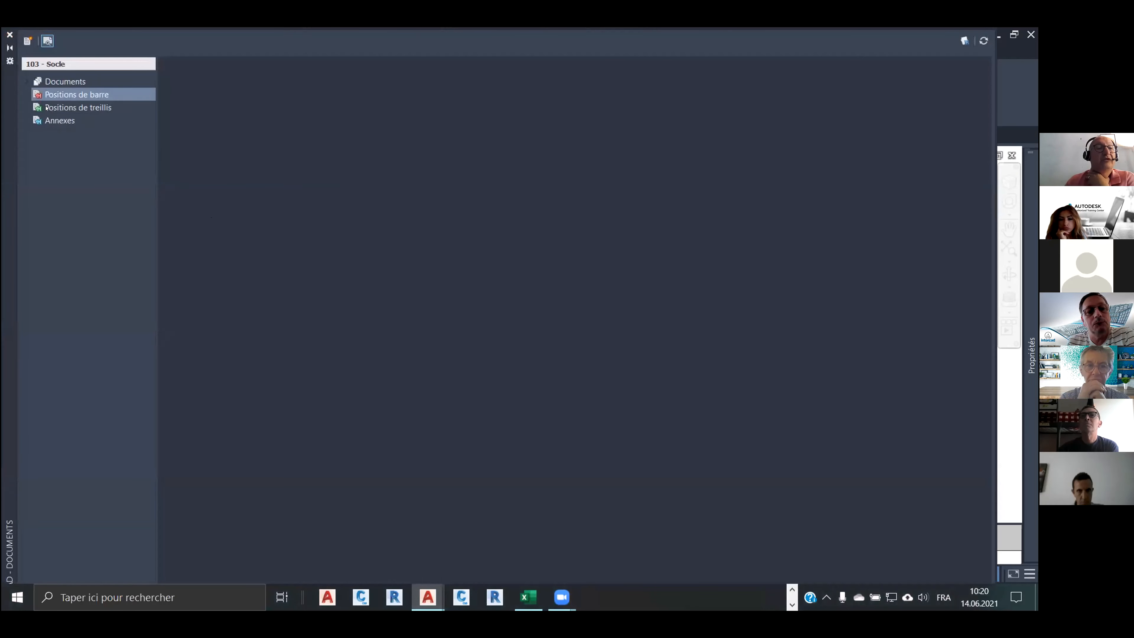
{"action": "left_click", "coordinate": [28, 41]}
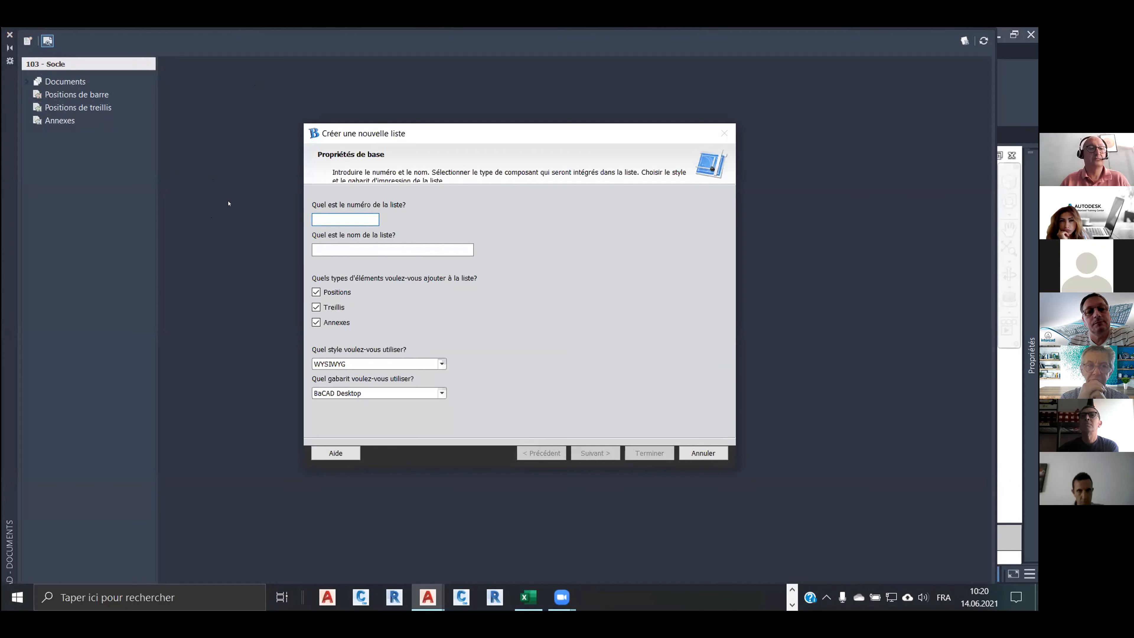
{"action": "type", "text": "105"}
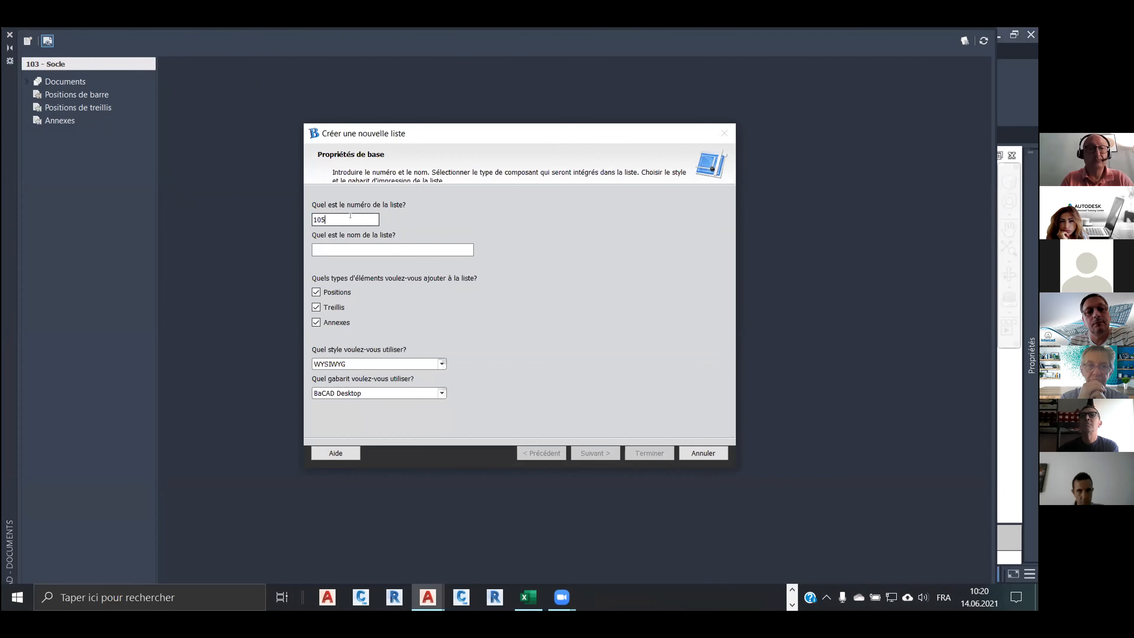
{"action": "key", "text": "Tab"}
{"action": "type", "text": "Li"}
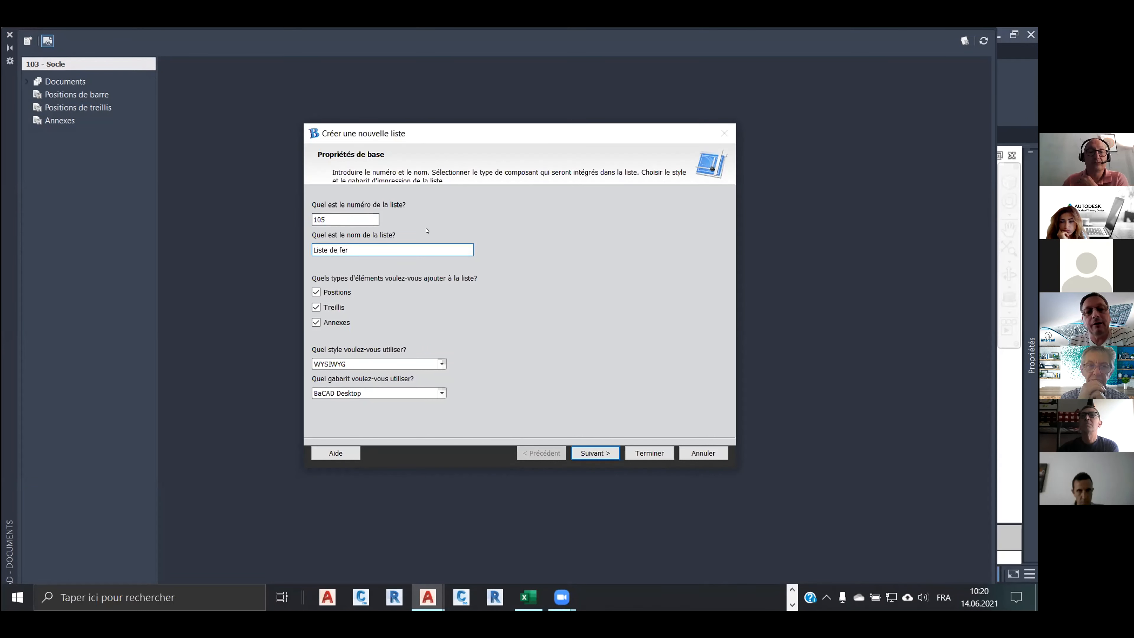
{"action": "left_click", "coordinate": [650, 453]}
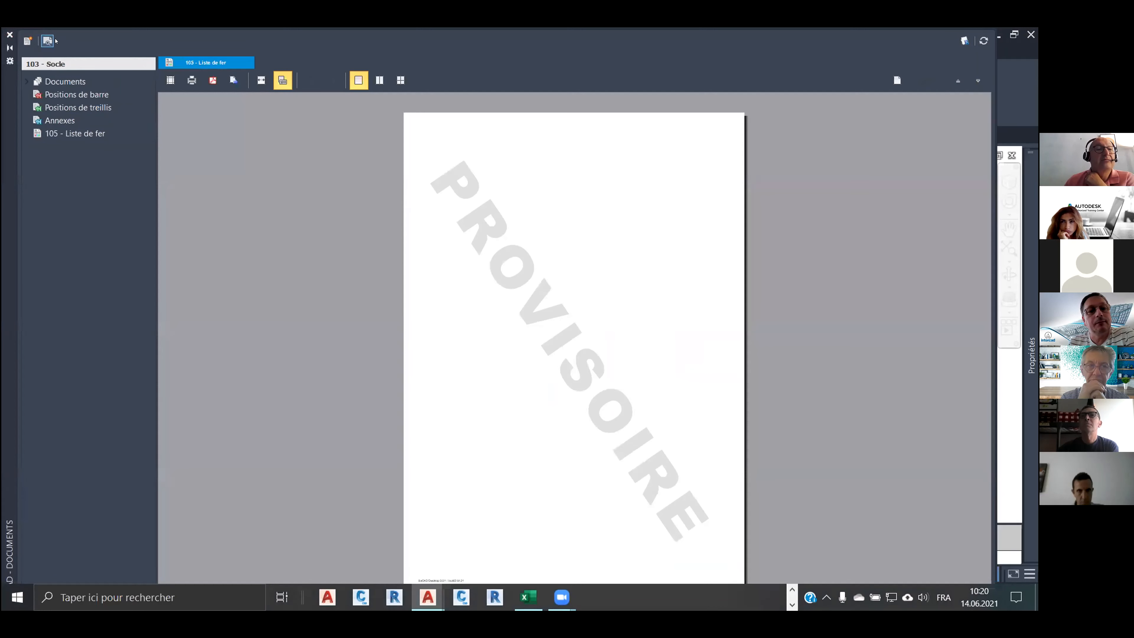
{"action": "left_click", "coordinate": [10, 35]}
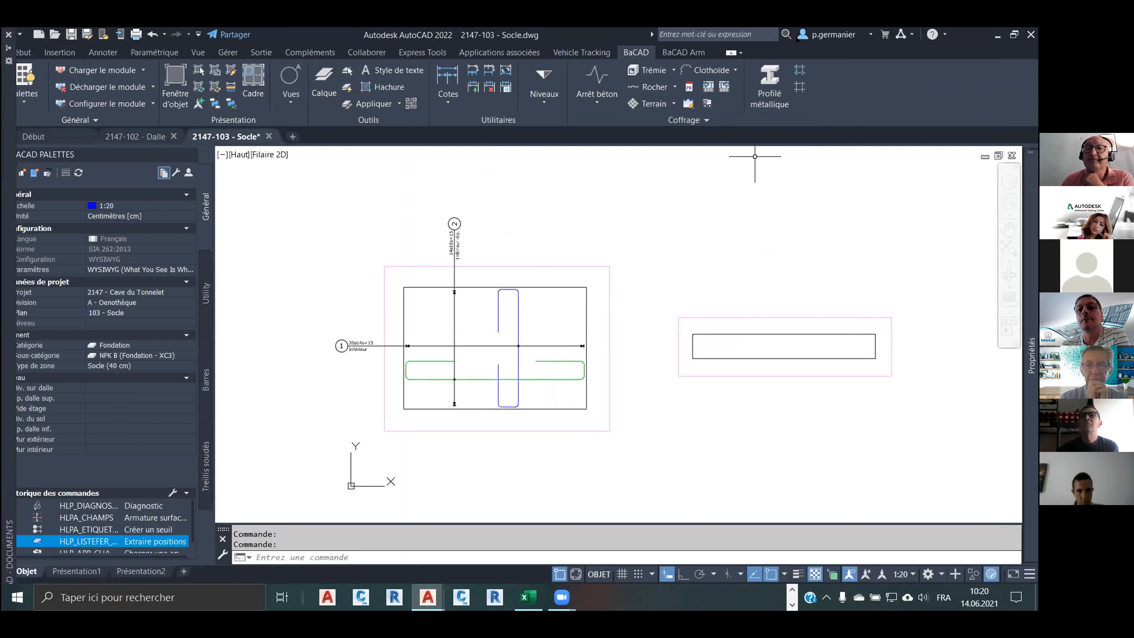
{"action": "left_click", "coordinate": [1014, 35]}
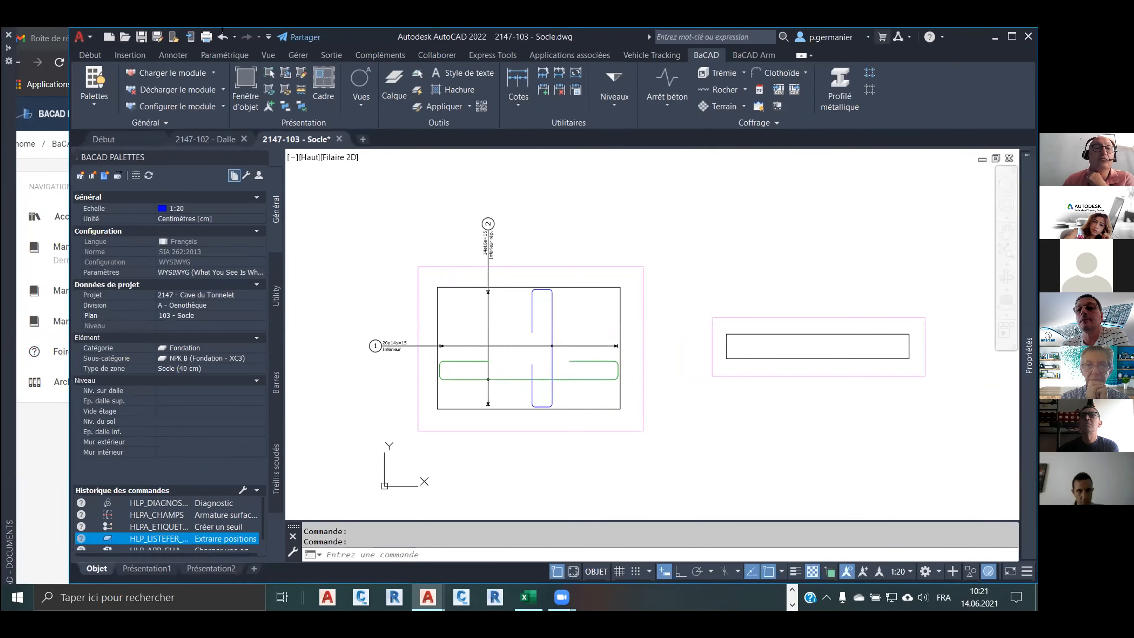
{"action": "left_click_drag", "start_coordinate": [221, 28], "coordinate": [221, 74]}
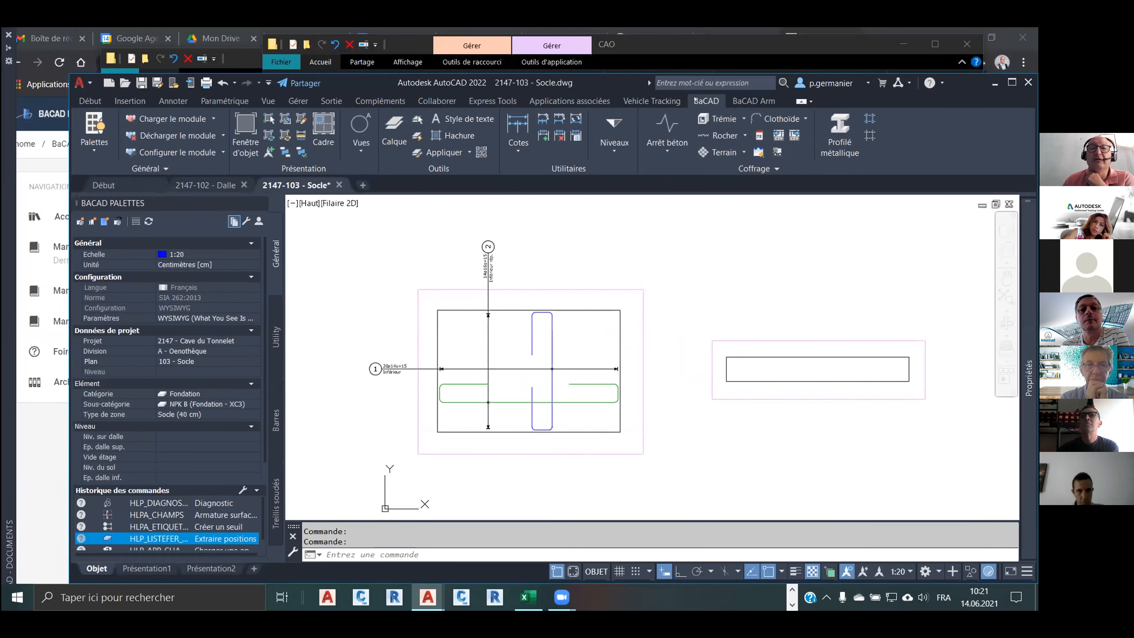
{"action": "left_click_drag", "start_coordinate": [614, 83], "coordinate": [551, 82]}
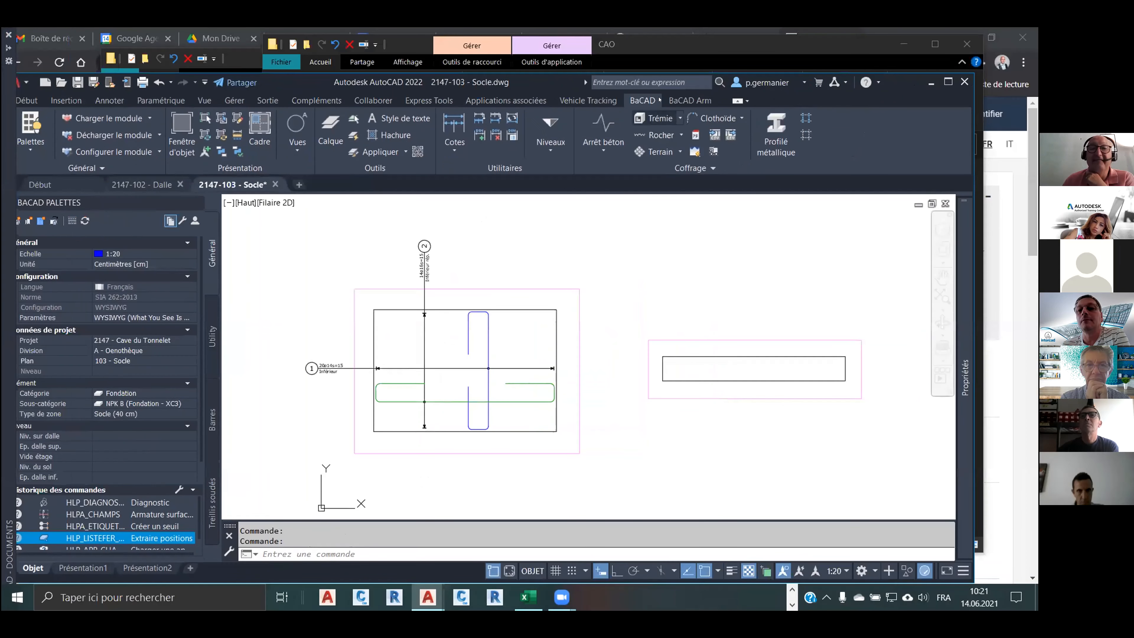
Extract the bar positions of plan 103 - Socle, examine the concrete recap in list 105 - Liste de fer, and close the documents palette.
{"action": "left_click", "coordinate": [687, 101]}
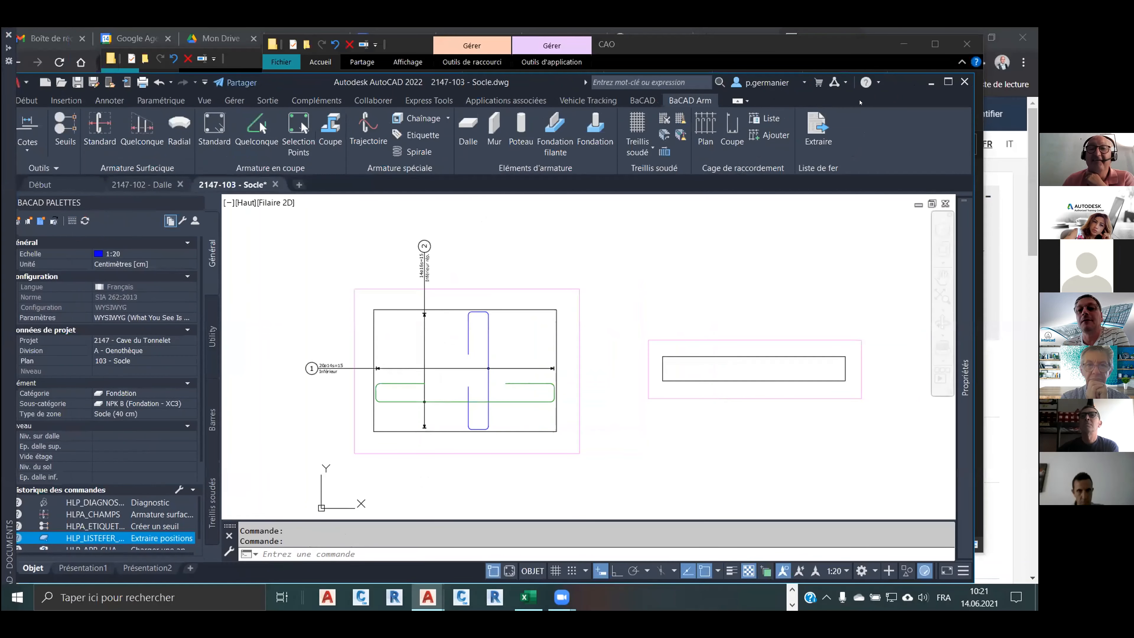
{"action": "left_click", "coordinate": [948, 82]}
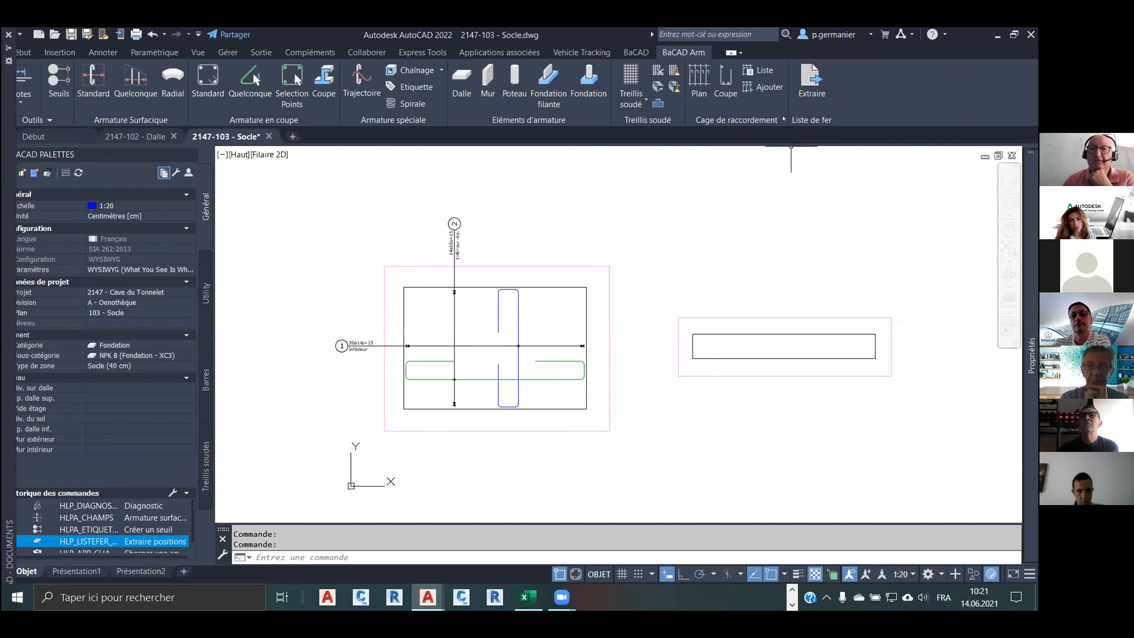
{"action": "left_click", "coordinate": [810, 87]}
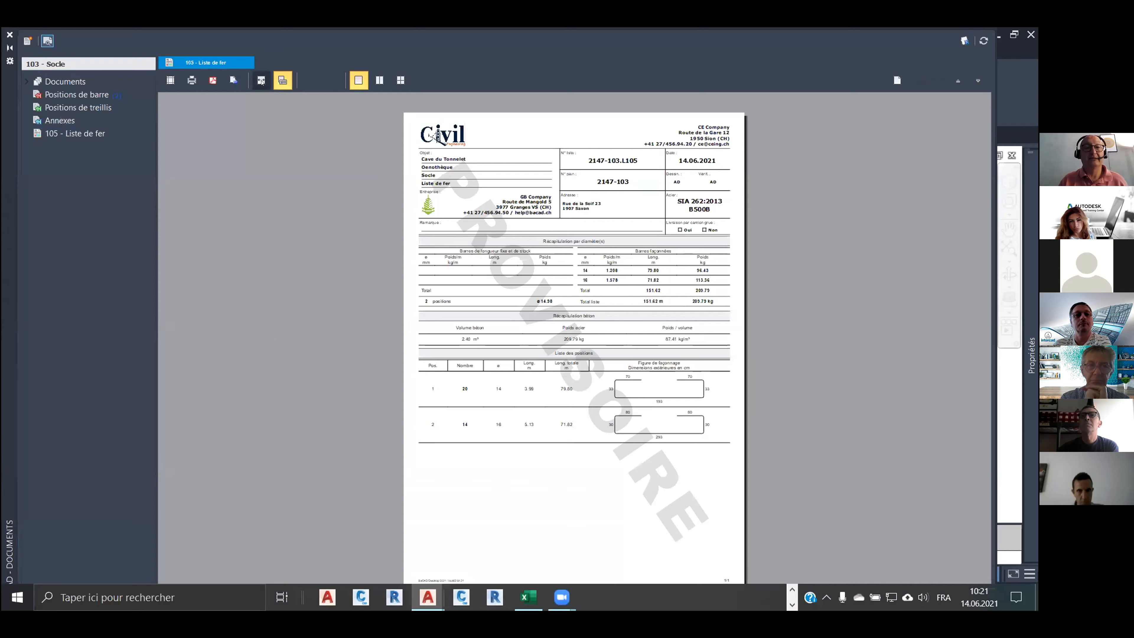
{"action": "left_click", "coordinate": [261, 80]}
{"action": "scroll", "coordinate": [551, 414], "scroll_direction": "down", "scroll_amount": 5}
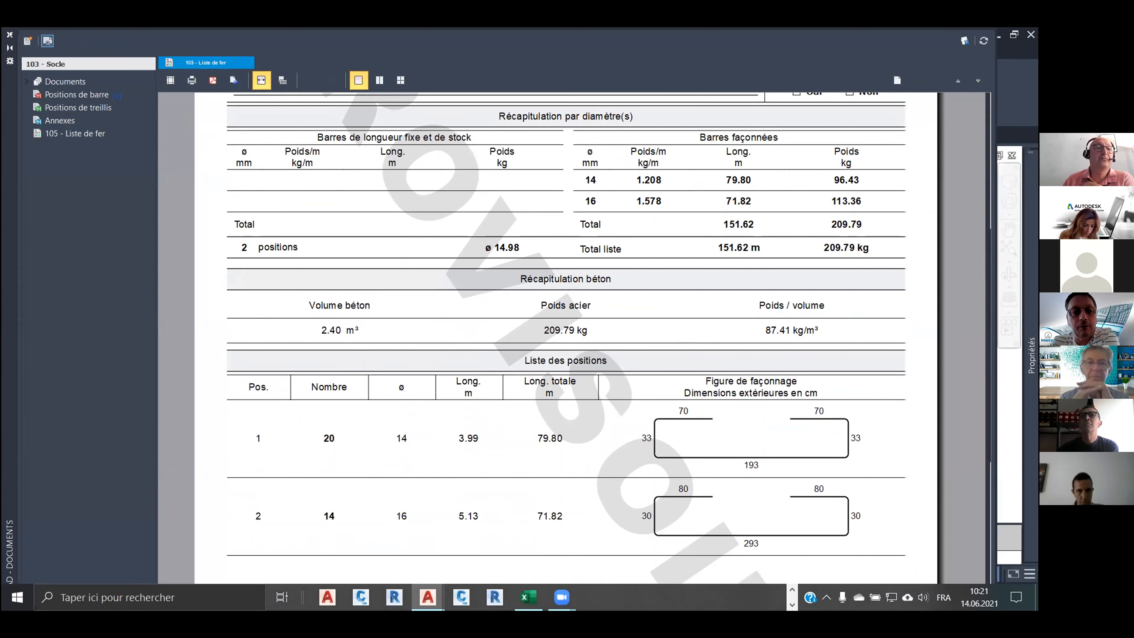
{"action": "left_click", "coordinate": [10, 35]}
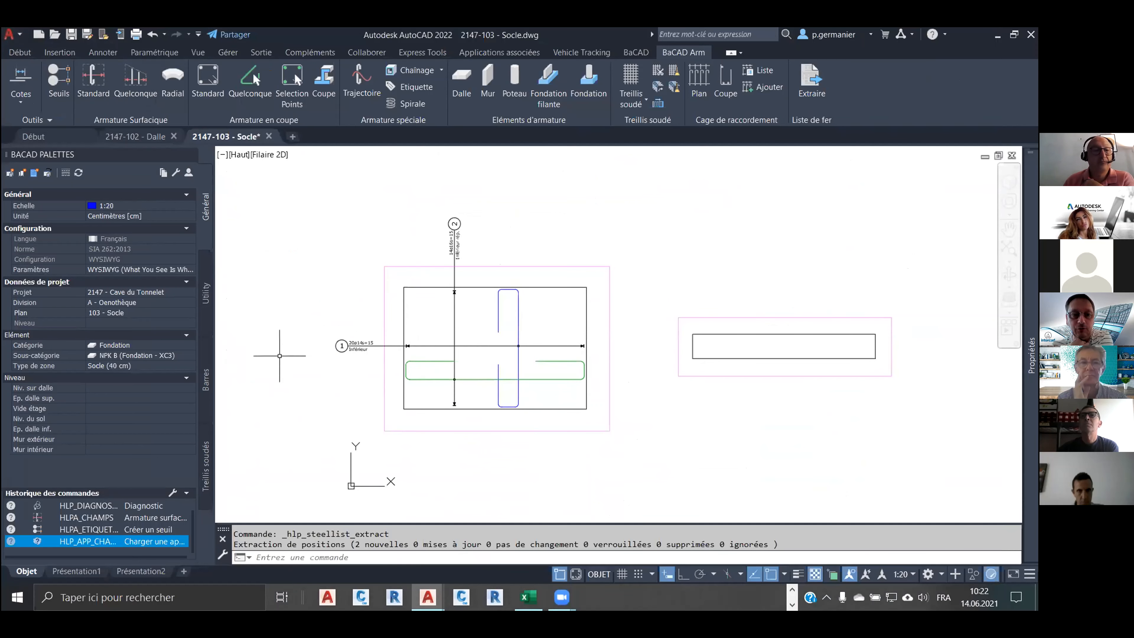
Place a straight ø16 bar field at 15 cm spacing as upper distribution reinforcement (Supérieur rép.) over the whole footing, with its label above.
{"action": "left_click", "coordinate": [205, 376]}
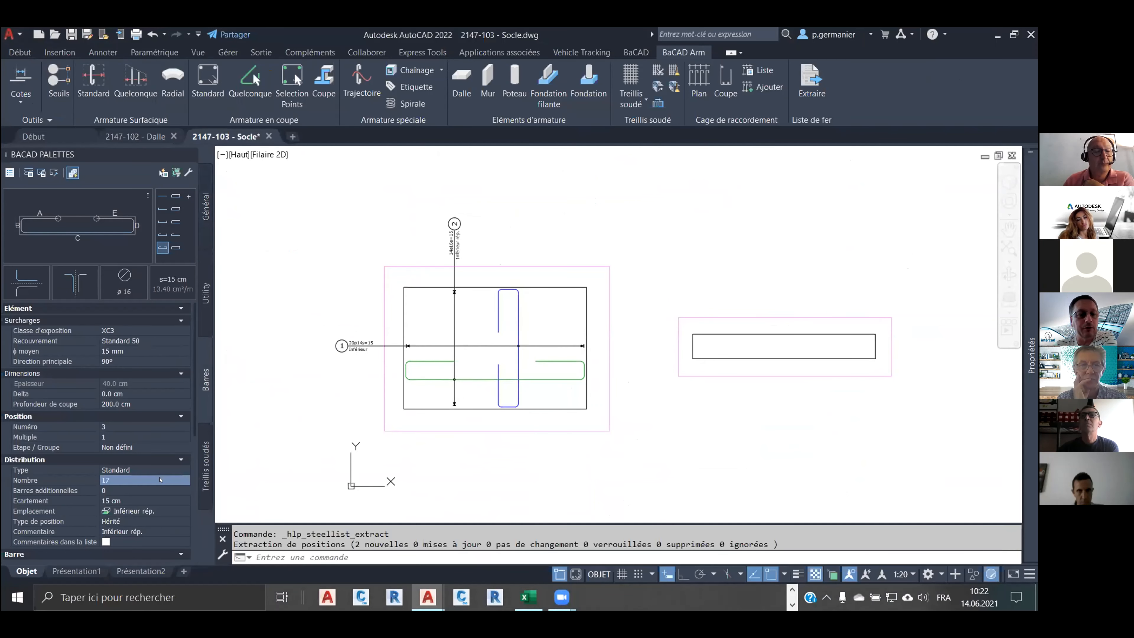
{"action": "left_click", "coordinate": [135, 511]}
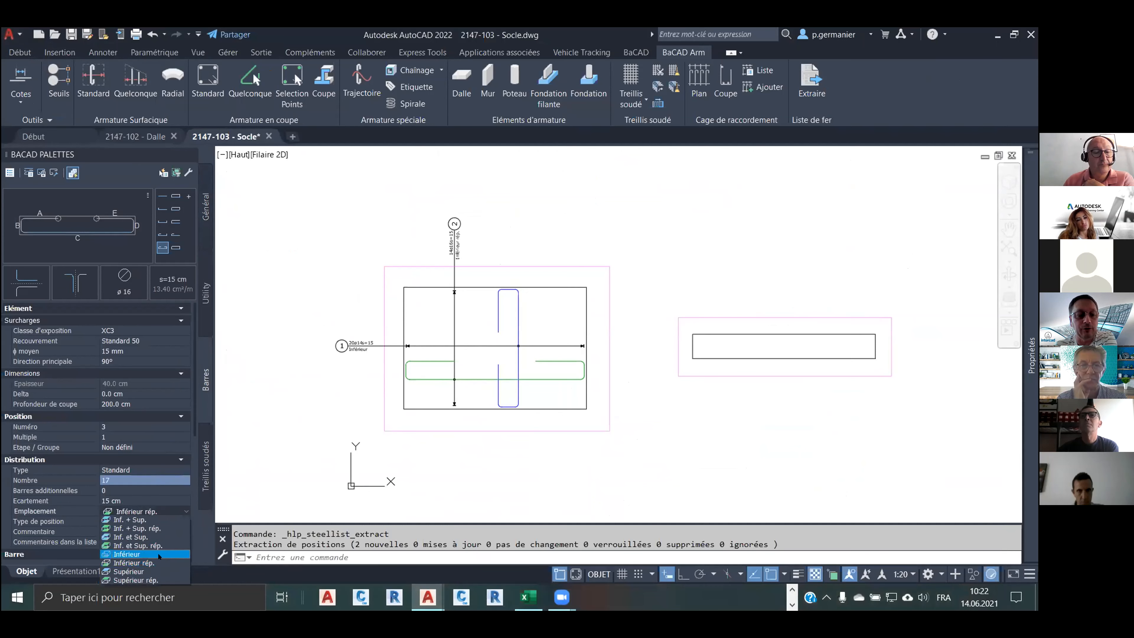
{"action": "left_click", "coordinate": [152, 570]}
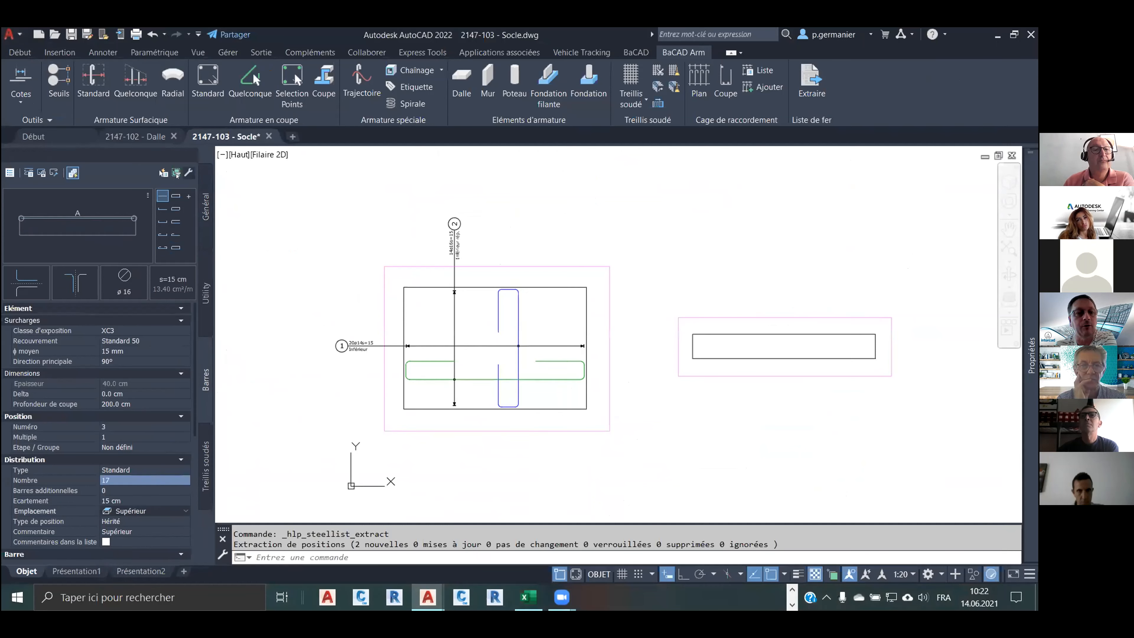
{"action": "left_click", "coordinate": [204, 75]}
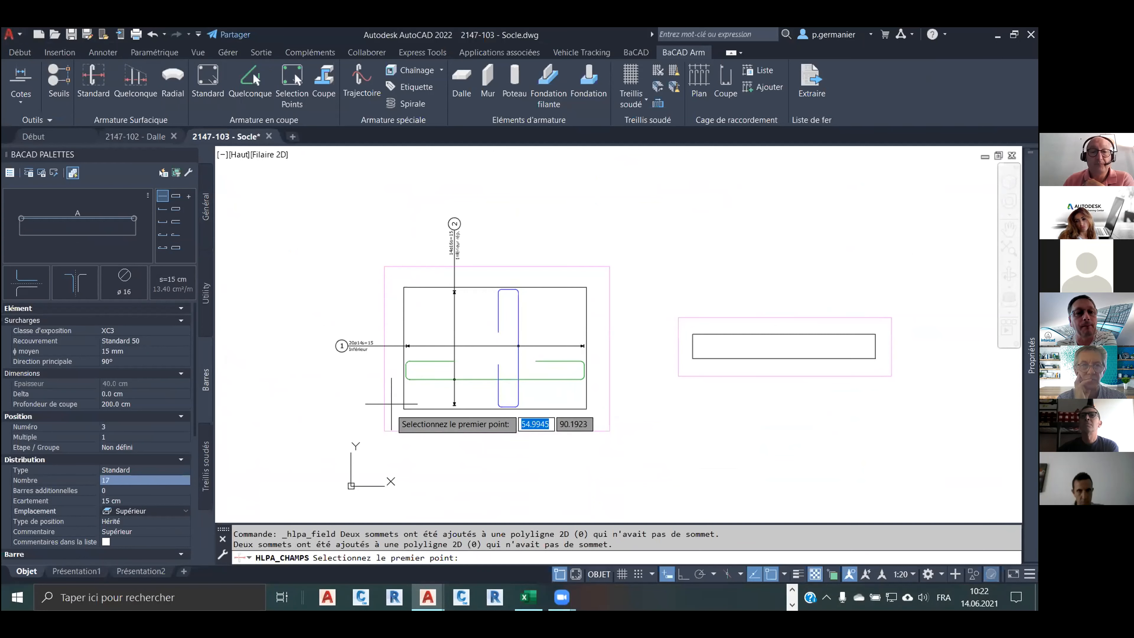
{"action": "left_click", "coordinate": [404, 408]}
{"action": "left_click", "coordinate": [587, 287]}
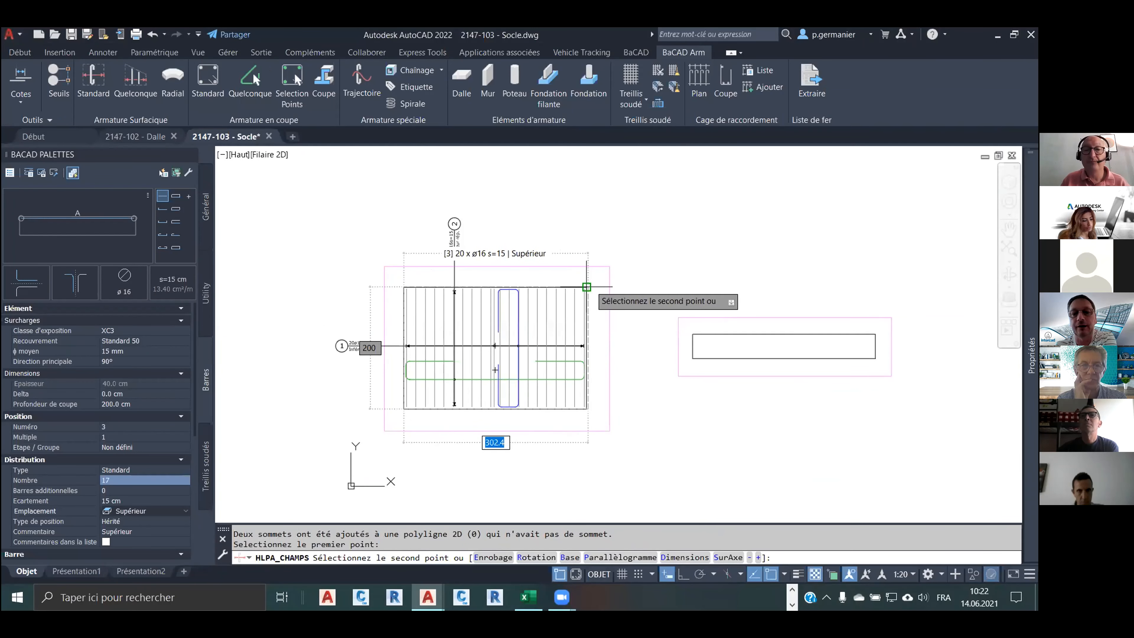
{"action": "right_click", "coordinate": [549, 326]}
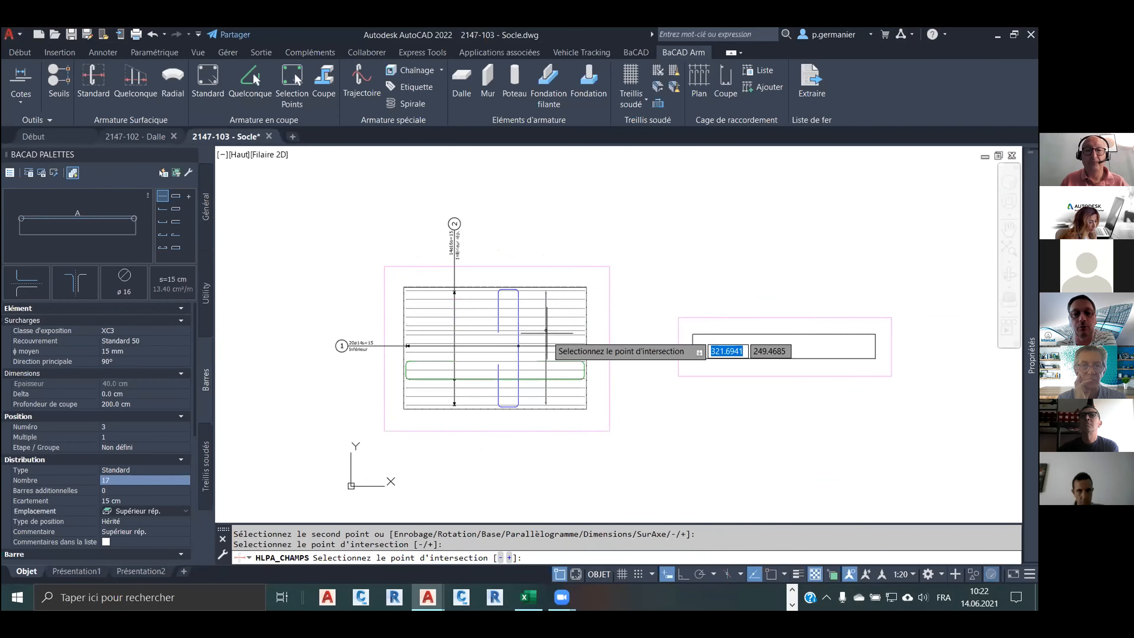
{"action": "left_click", "coordinate": [547, 355]}
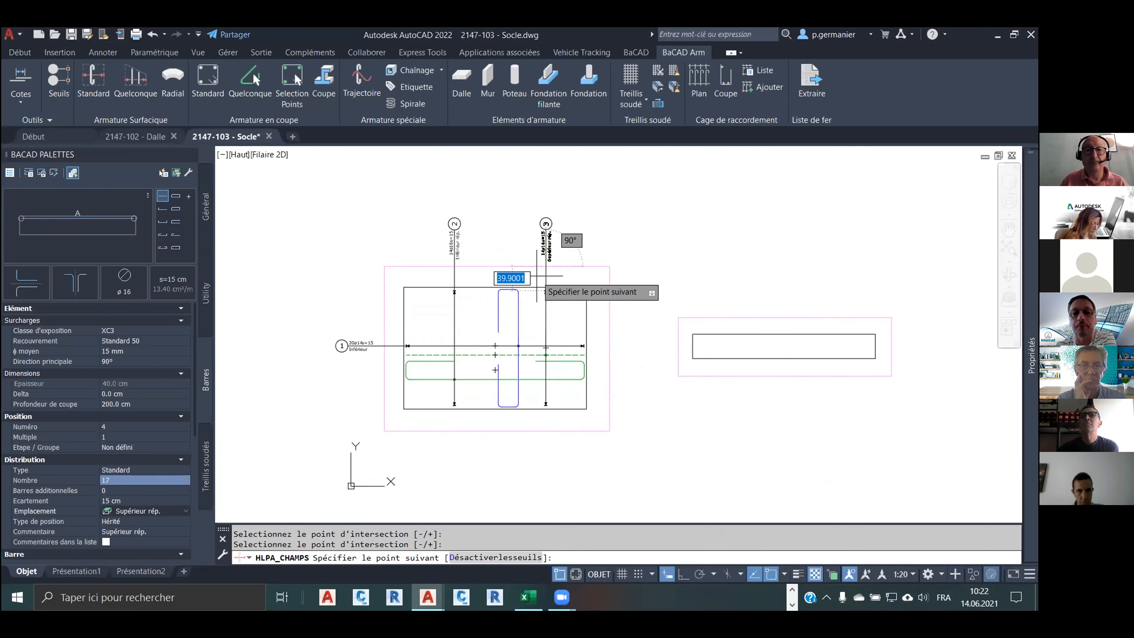
{"action": "left_click", "coordinate": [541, 276]}
Add a perpendicular straight ø16 bar field at 15 cm spacing as Supérieur reinforcement over the whole footing, with its label beside the outline.
{"action": "left_click", "coordinate": [94, 83]}
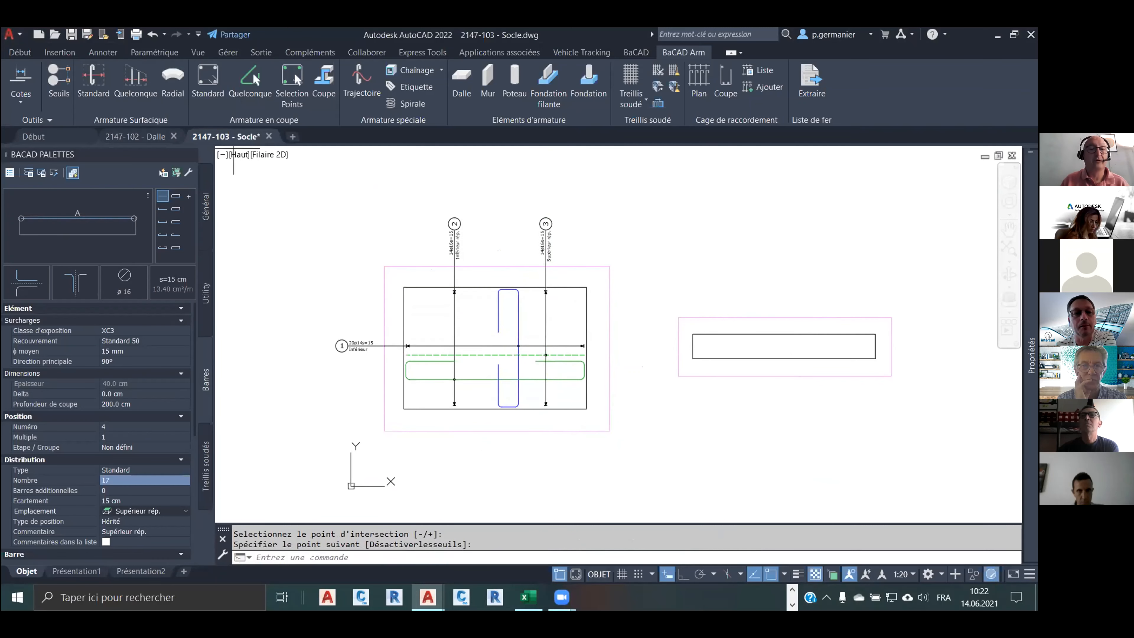
{"action": "left_click", "coordinate": [403, 409]}
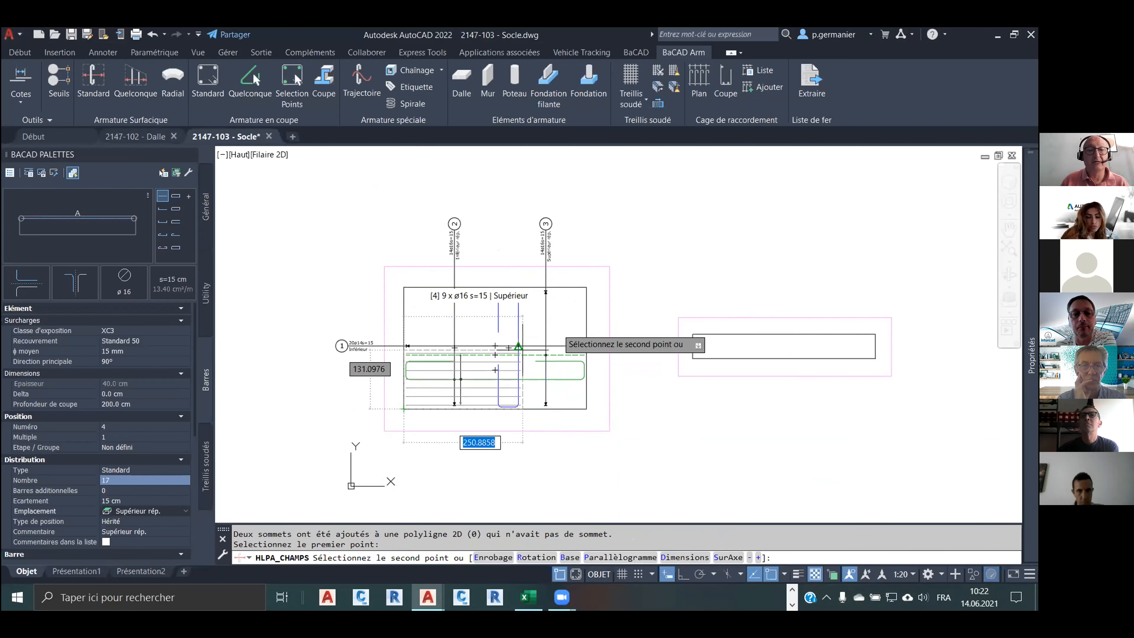
{"action": "left_click", "coordinate": [587, 288]}
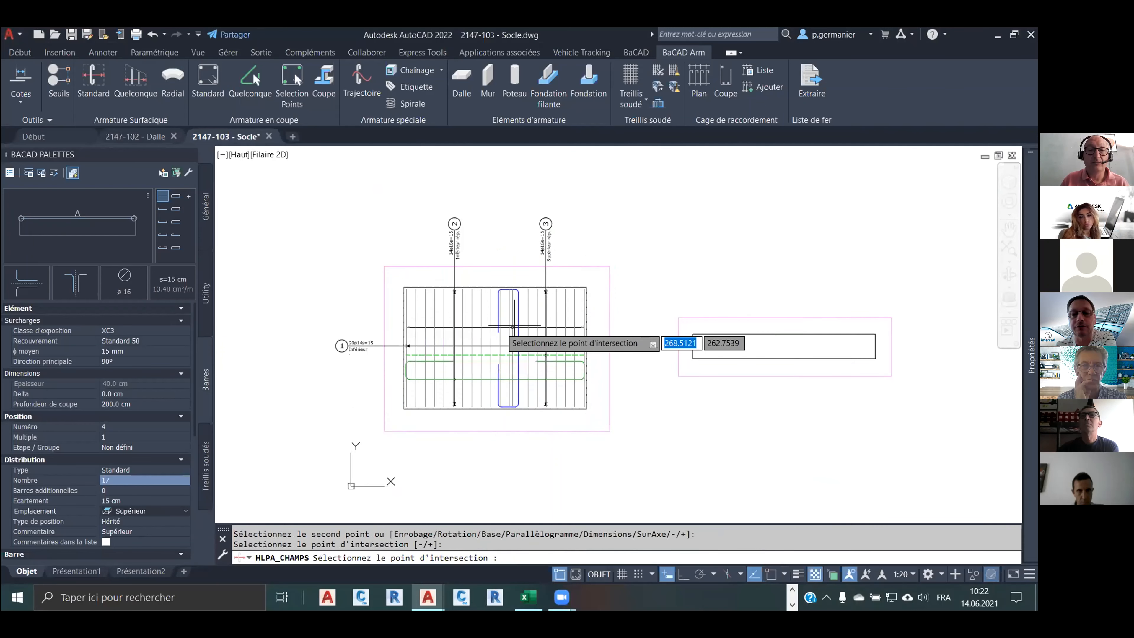
{"action": "left_click", "coordinate": [476, 322]}
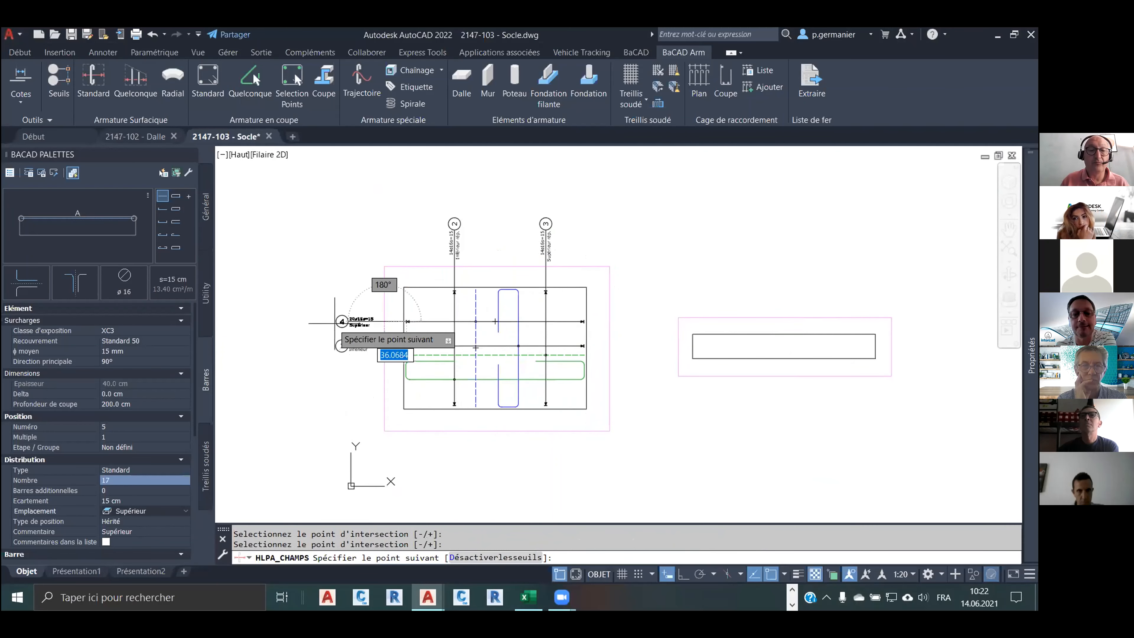
{"action": "left_click", "coordinate": [357, 322]}
Set the bar diameter of the two upper reinforcement fields, positions 3 and 4, to 12 mm.
{"action": "left_click", "coordinate": [342, 321]}
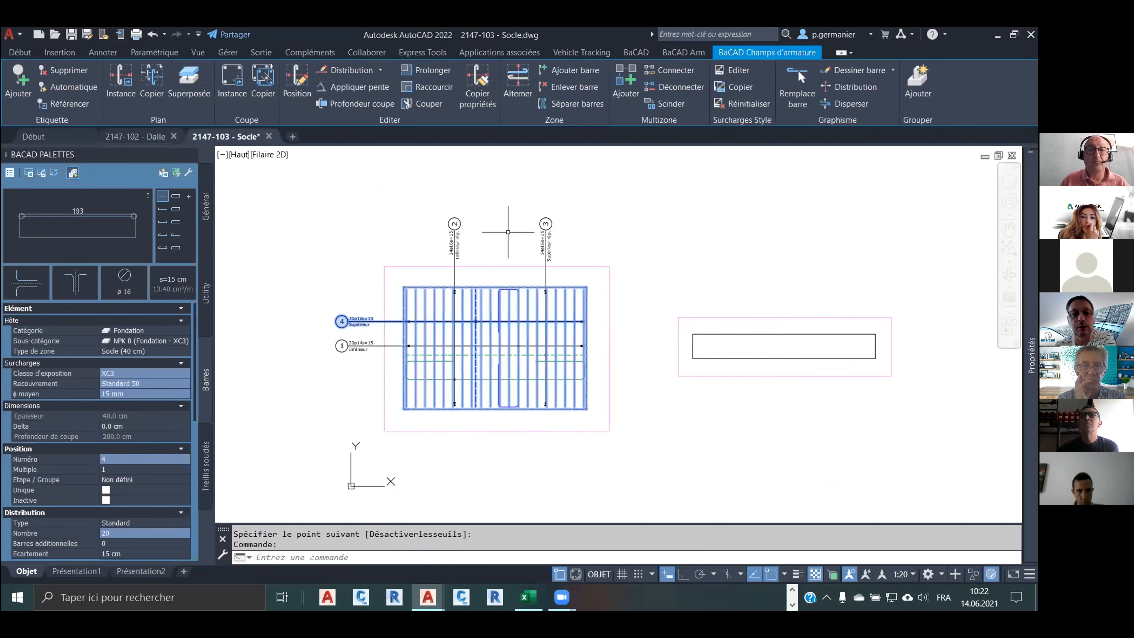
{"action": "left_click", "coordinate": [552, 223]}
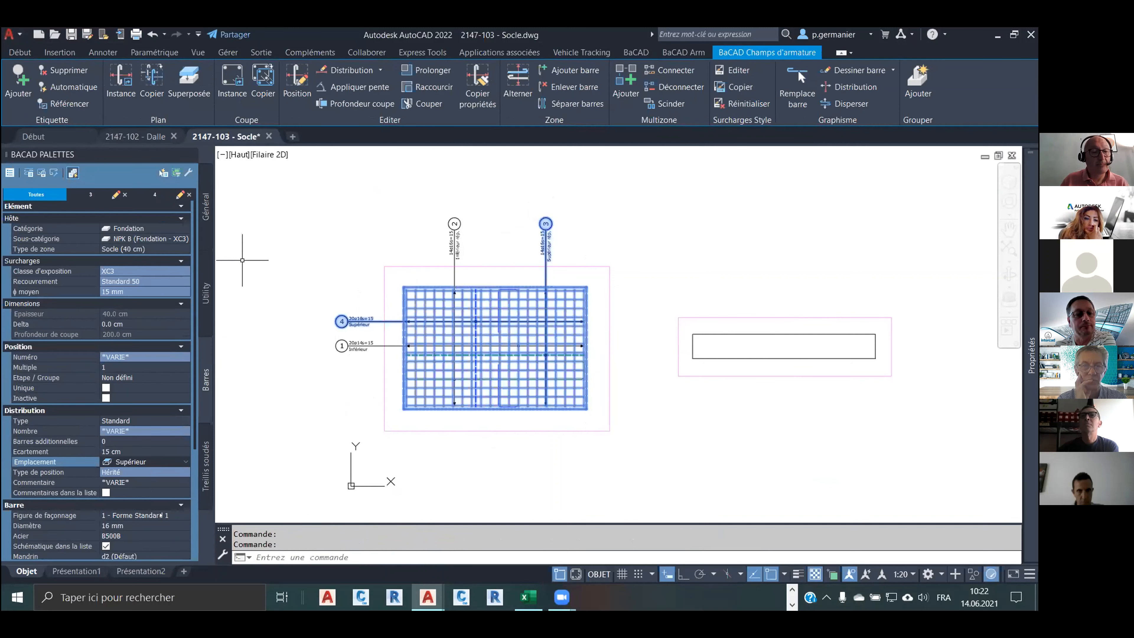
{"action": "left_click", "coordinate": [152, 526]}
{"action": "left_click", "coordinate": [134, 440]}
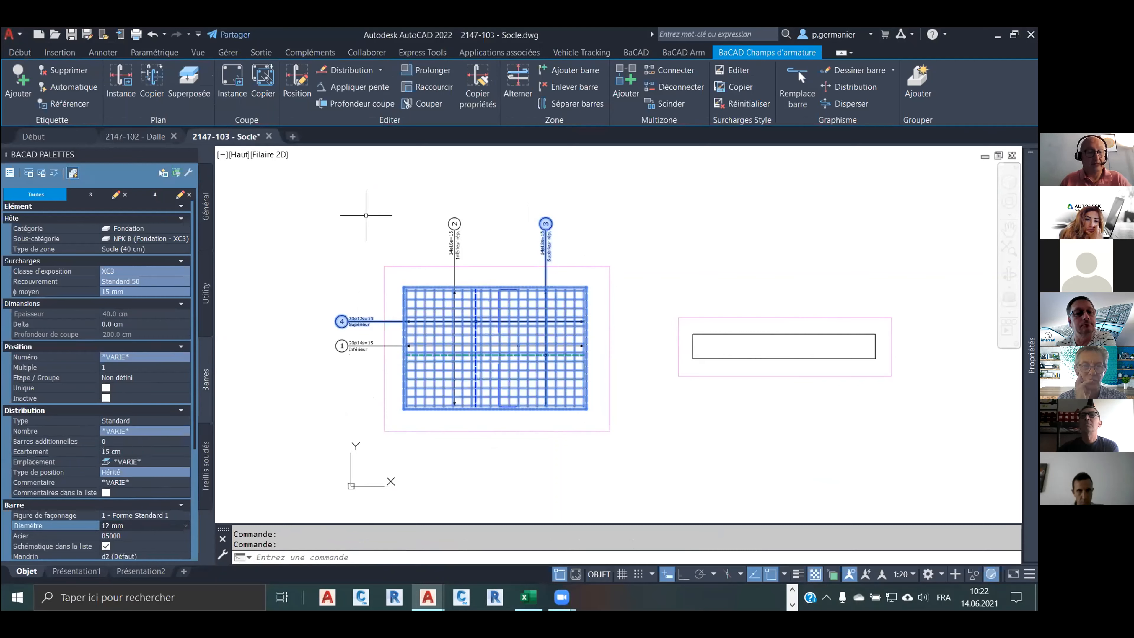
{"action": "key", "text": "Escape"}
{"action": "key", "text": "Escape"}
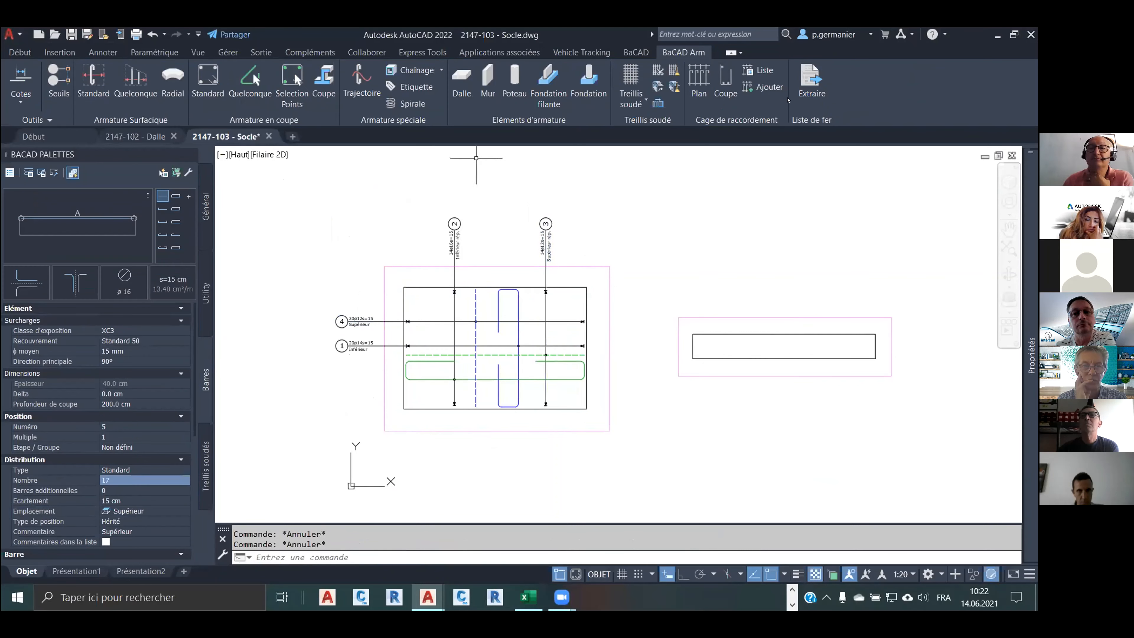
Extract the positions of plan 103 - Socle again and review the updated concrete recap in list 105 - Liste de fer.
{"action": "left_click", "coordinate": [809, 85]}
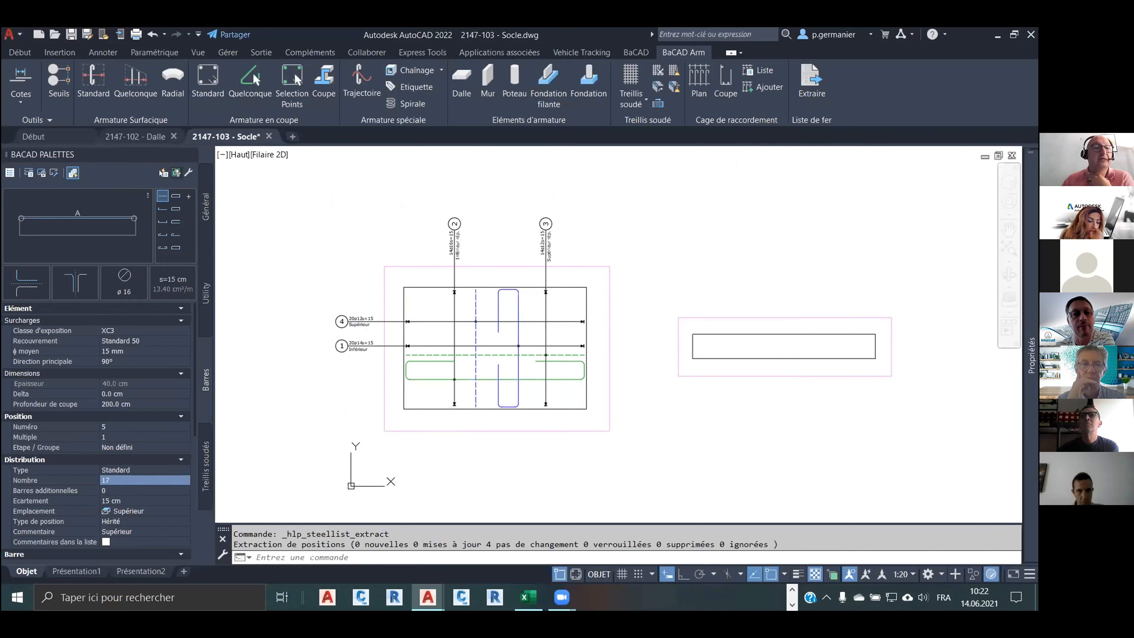
{"action": "left_click", "coordinate": [203, 197]}
{"action": "left_click", "coordinate": [161, 173]}
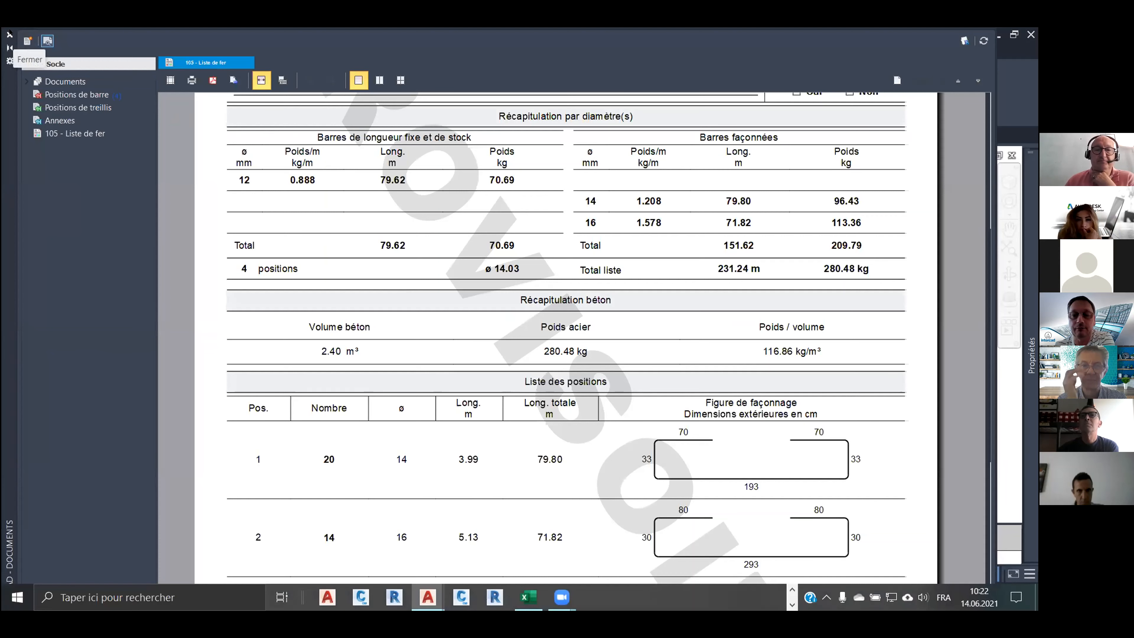
{"action": "left_click", "coordinate": [8, 34]}
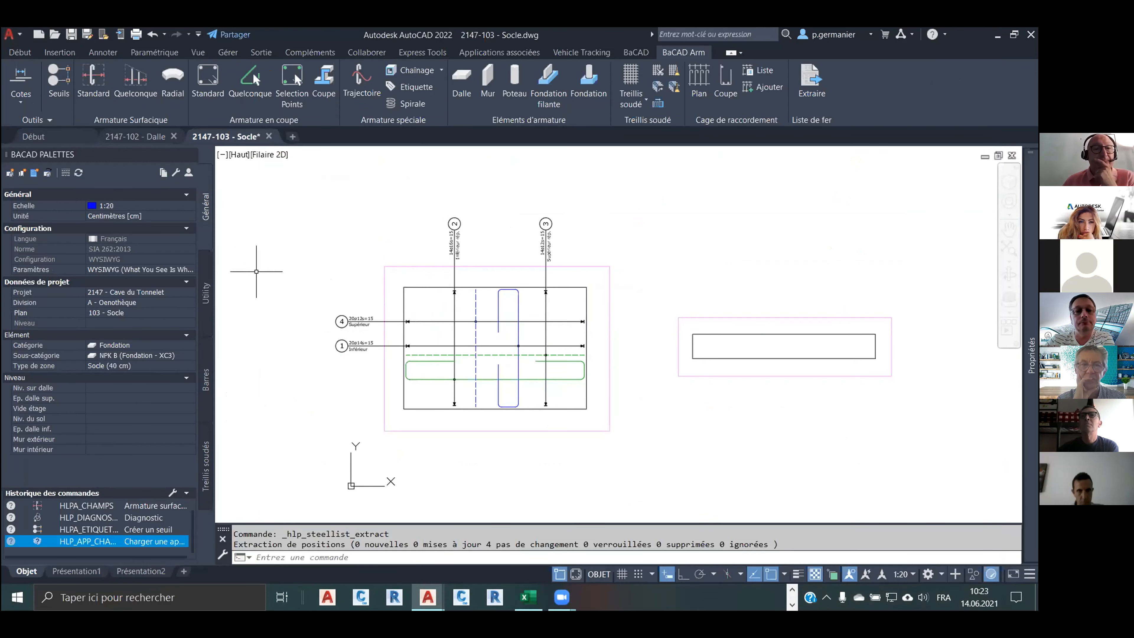
Reopen the 2147-101 - Radier drawing from the recent documents.
{"action": "left_click", "coordinate": [20, 34]}
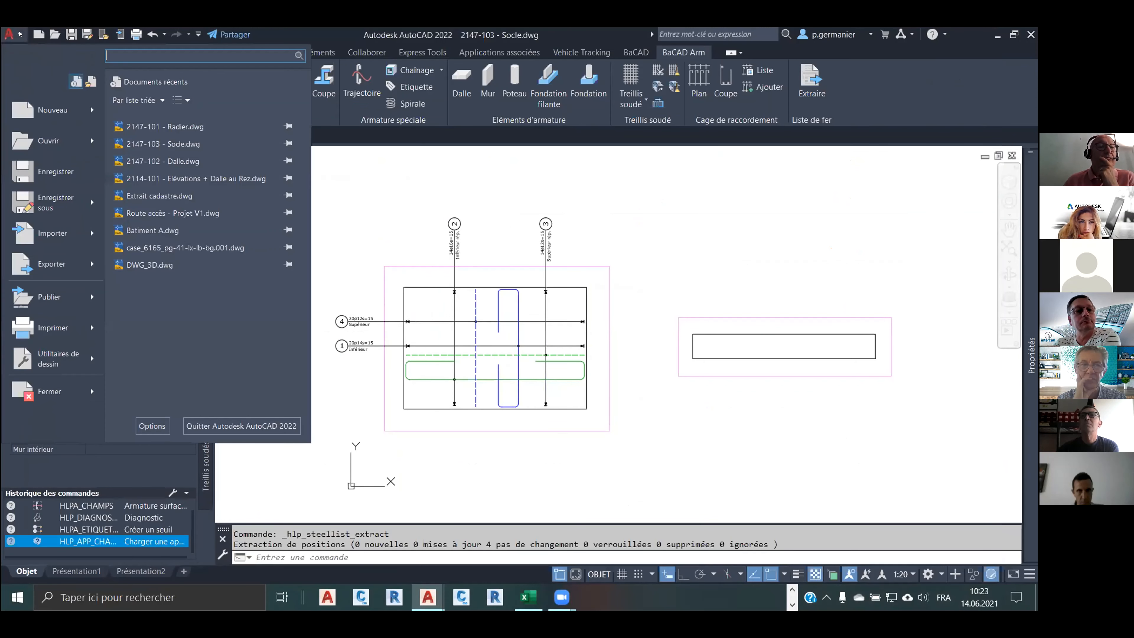
{"action": "left_click", "coordinate": [165, 126]}
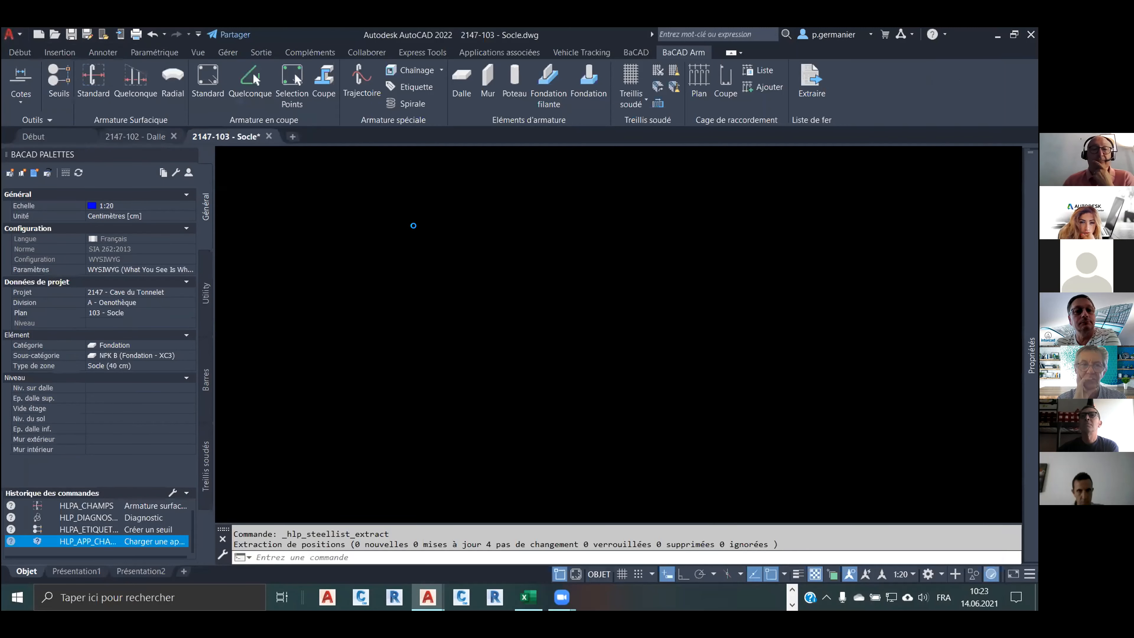
{"action": "left_click", "coordinate": [428, 272]}
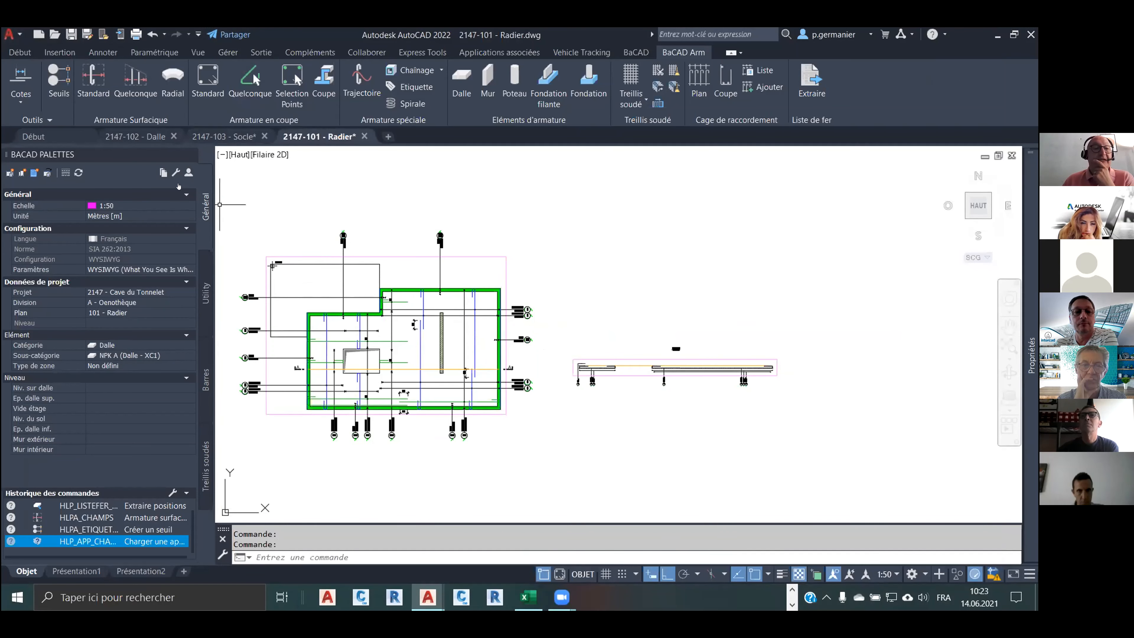
Examine the concrete recap in list 102 - Armature inférieure of plan 101 - Radier, and close the documents palette.
{"action": "left_click", "coordinate": [161, 174]}
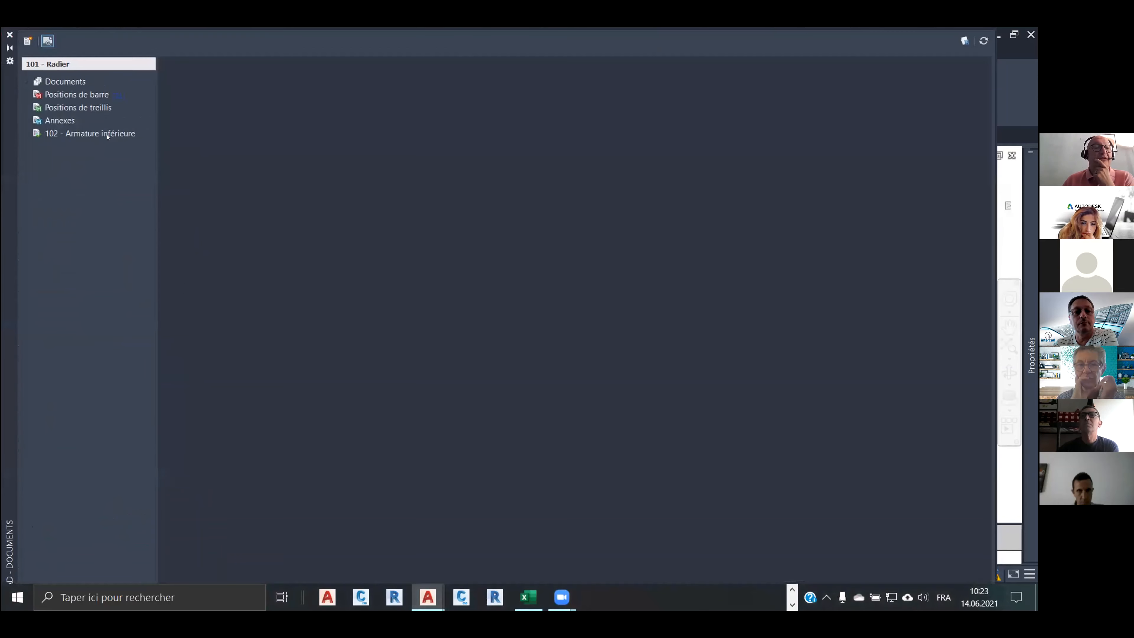
{"action": "left_click", "coordinate": [90, 133]}
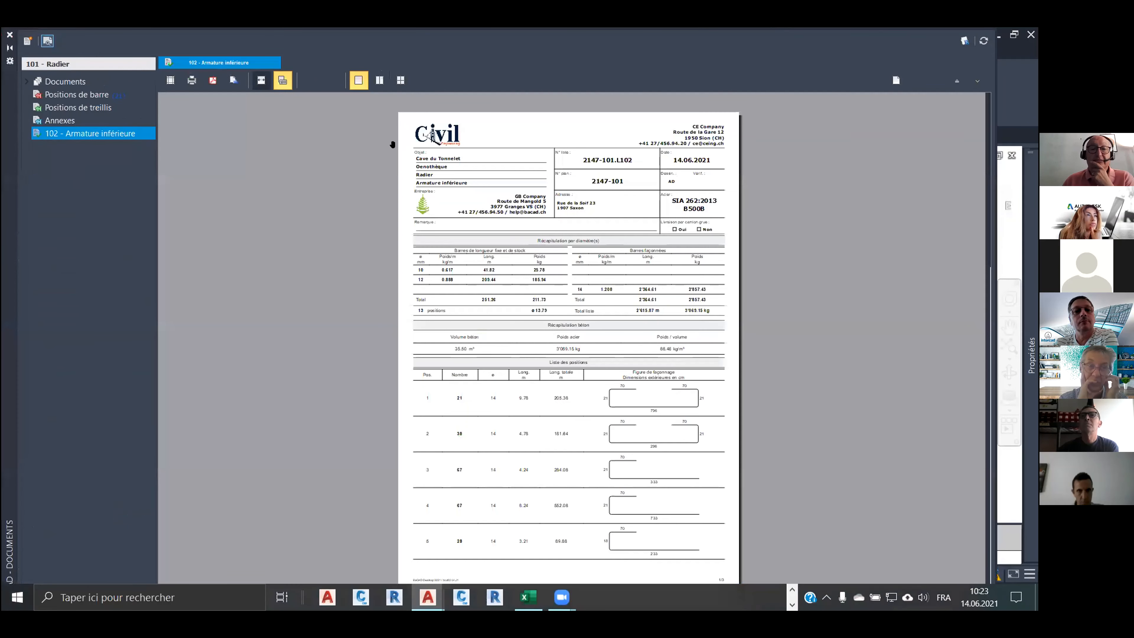
{"action": "scroll", "coordinate": [457, 310], "scroll_direction": "down", "scroll_amount": 6}
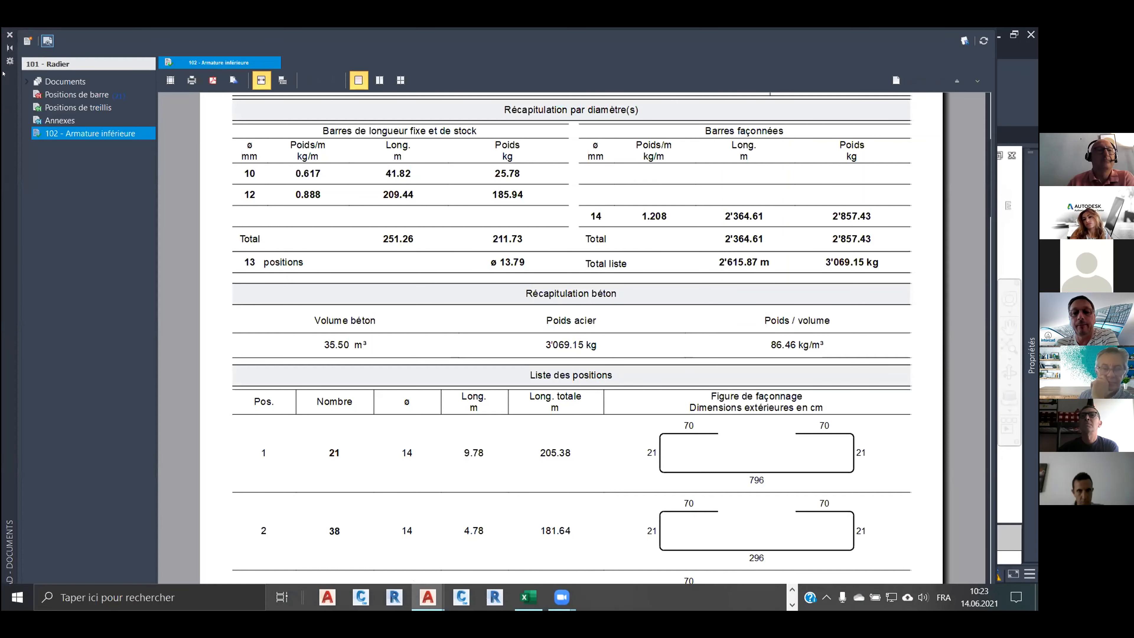
{"action": "left_click", "coordinate": [11, 34]}
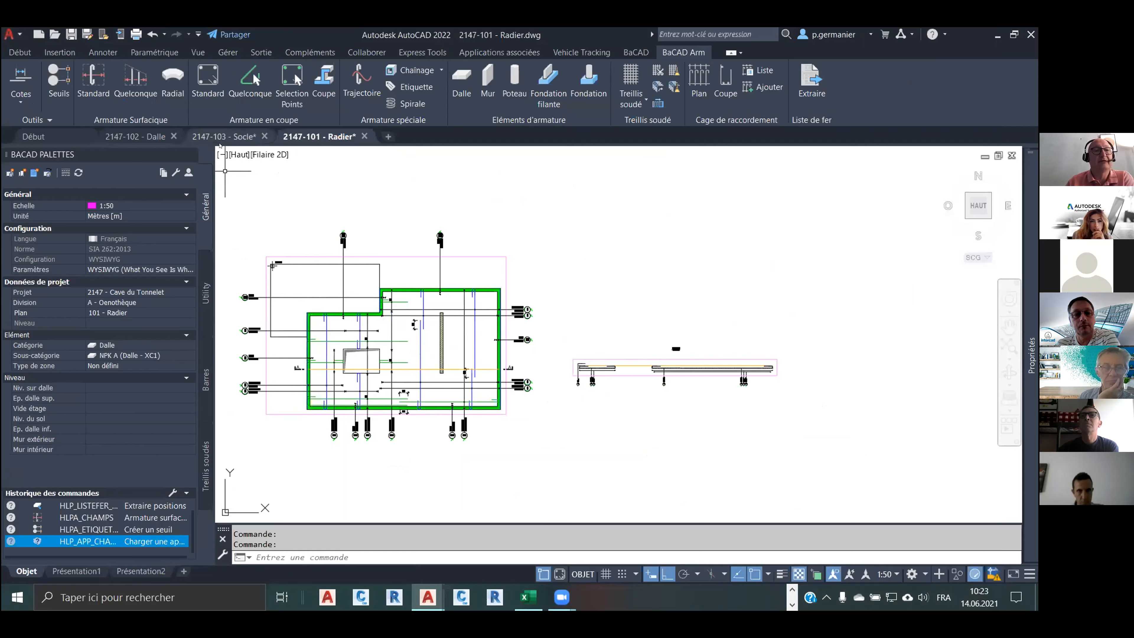
View the 2147-102 - Dalle drawing and return to the 2147-103 - Socle drawing.
{"action": "left_click", "coordinate": [135, 136]}
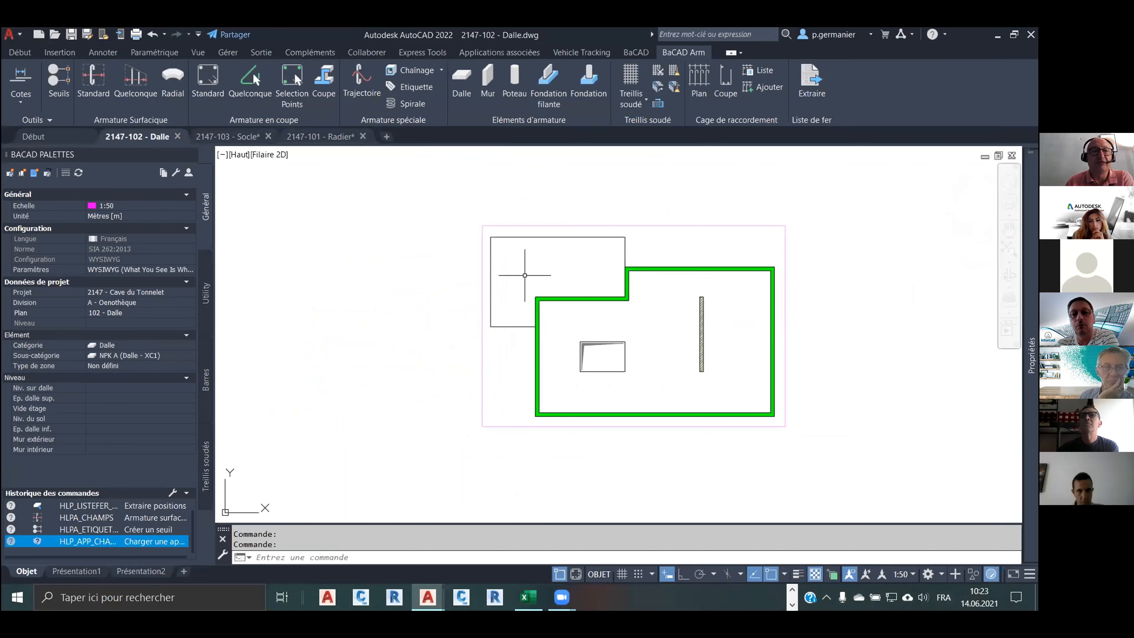
{"action": "left_click", "coordinate": [235, 136]}
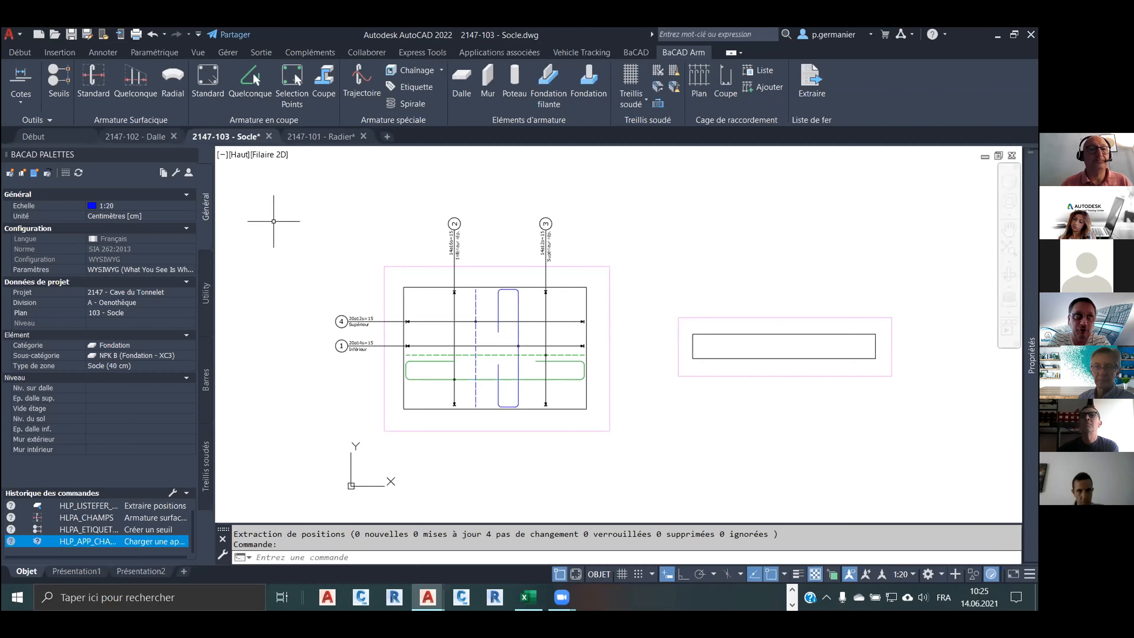
Launch BaCAD Desktop 2021 from the CAO folder, open project 2147 - Cave du Tonnelet and expand division A - Oenothèque.
{"action": "key", "text": "alt+Tab"}
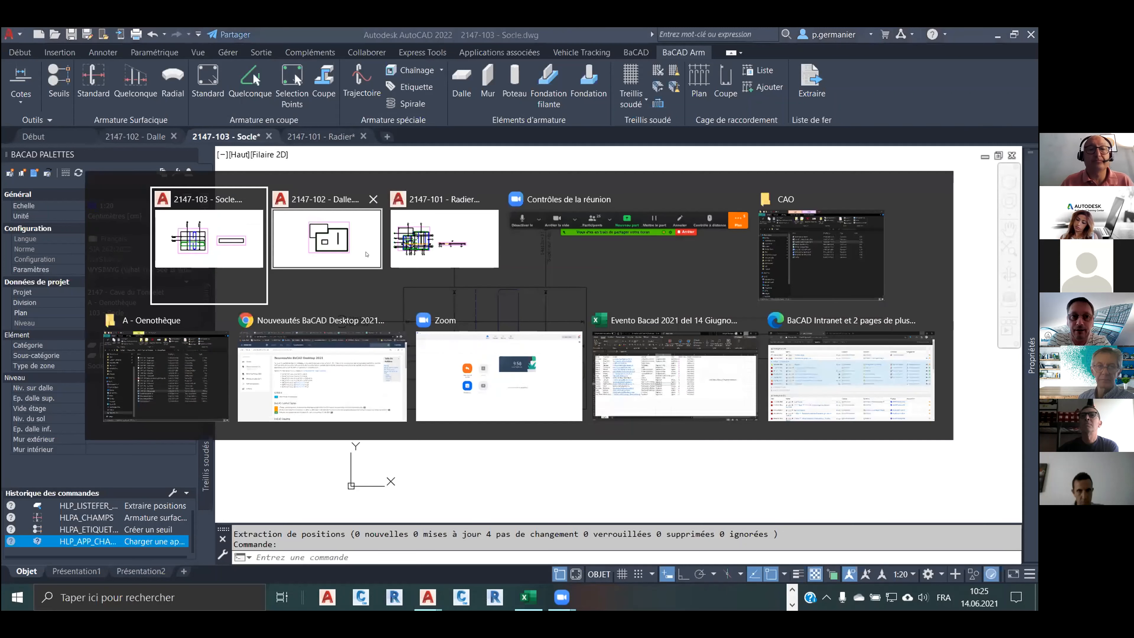
{"action": "key", "text": "alt+Tab"}
{"action": "key", "text": "alt+Tab"}
{"action": "key", "text": "alt+Tab"}
{"action": "key", "text": "alt+Tab"}
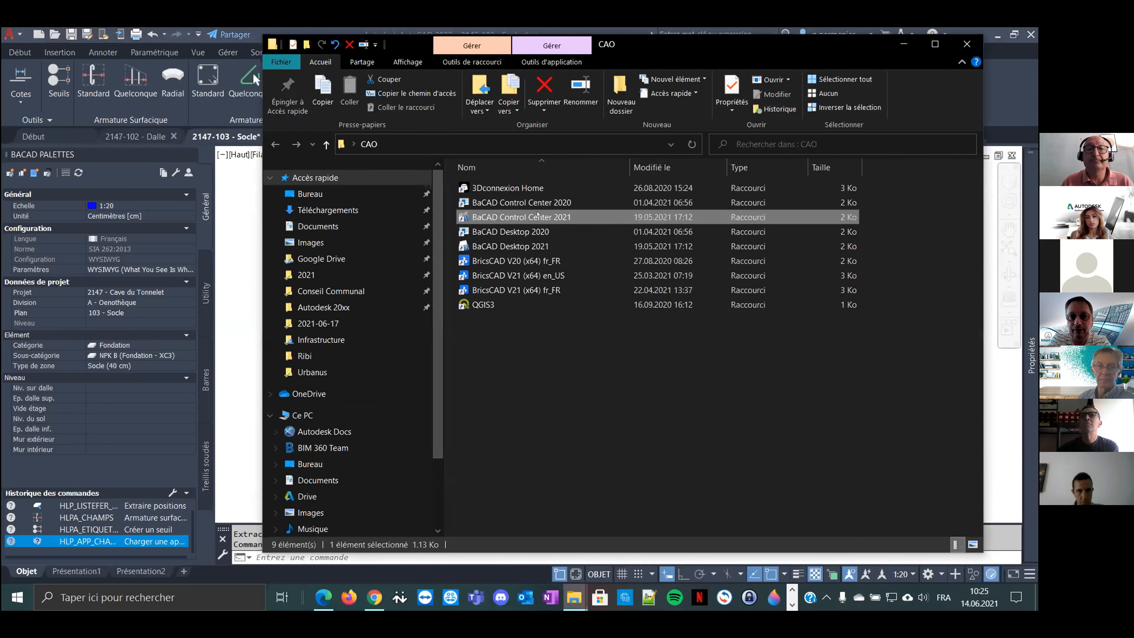
{"action": "left_click", "coordinate": [530, 246]}
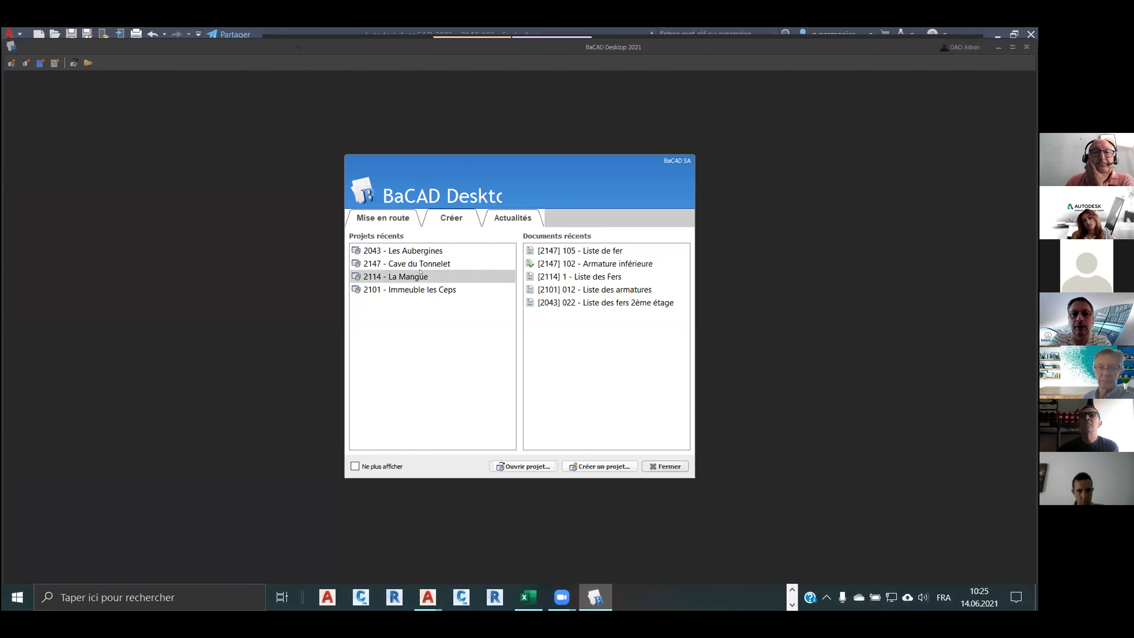
{"action": "double_click", "coordinate": [428, 264]}
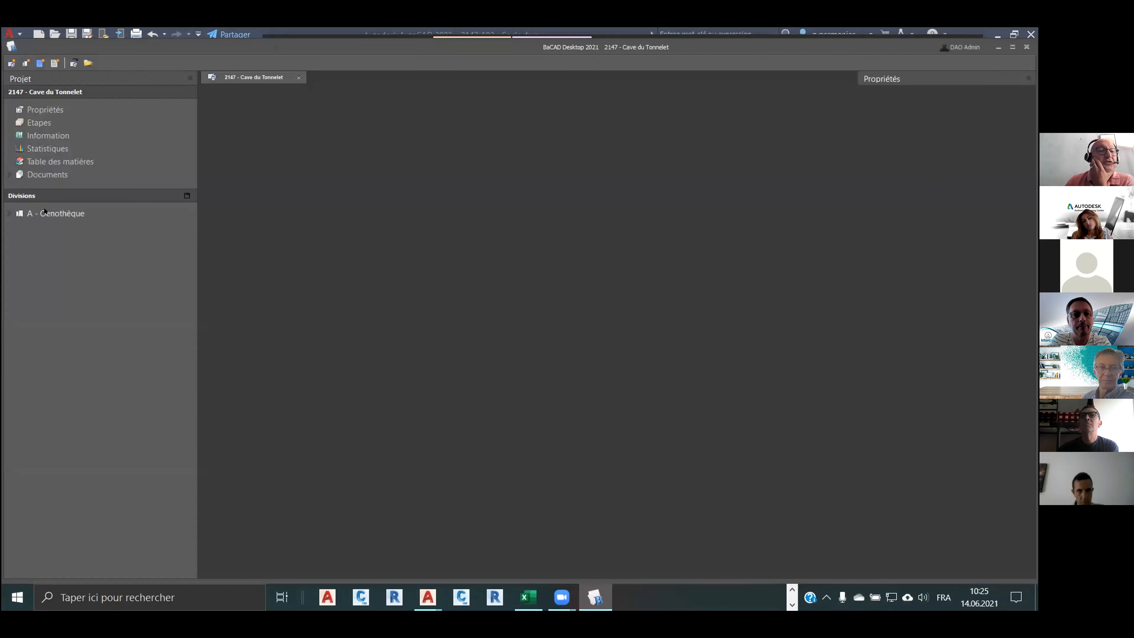
{"action": "left_click", "coordinate": [7, 214]}
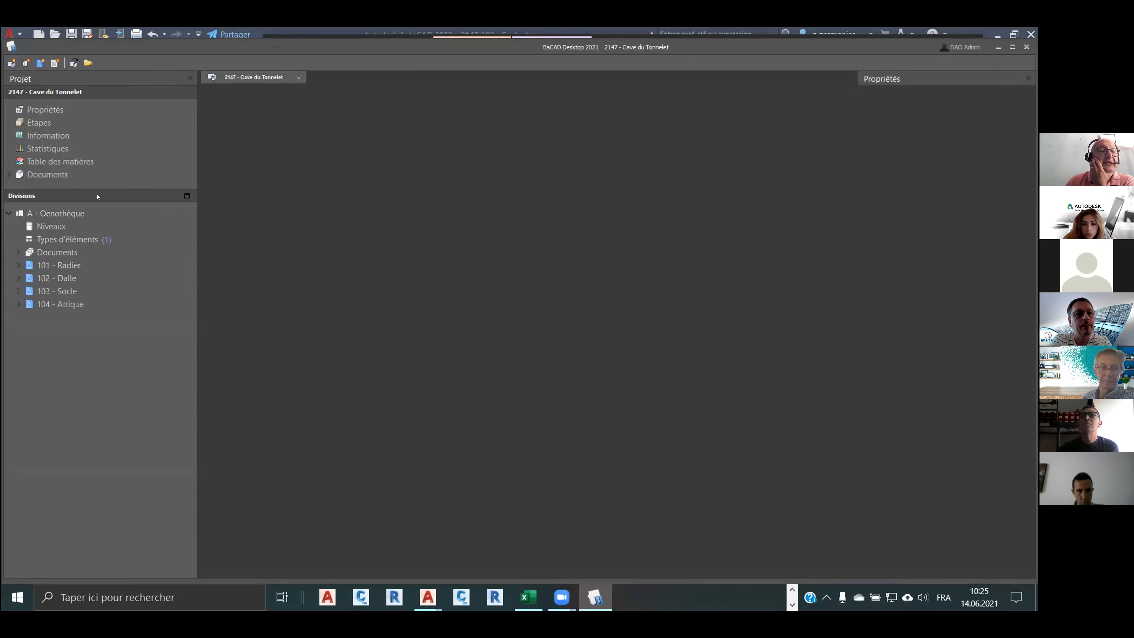
Generate the project statistics for 2147 - Cave du Tonnelet and enlarge their window to show all columns.
{"action": "double_click", "coordinate": [47, 148]}
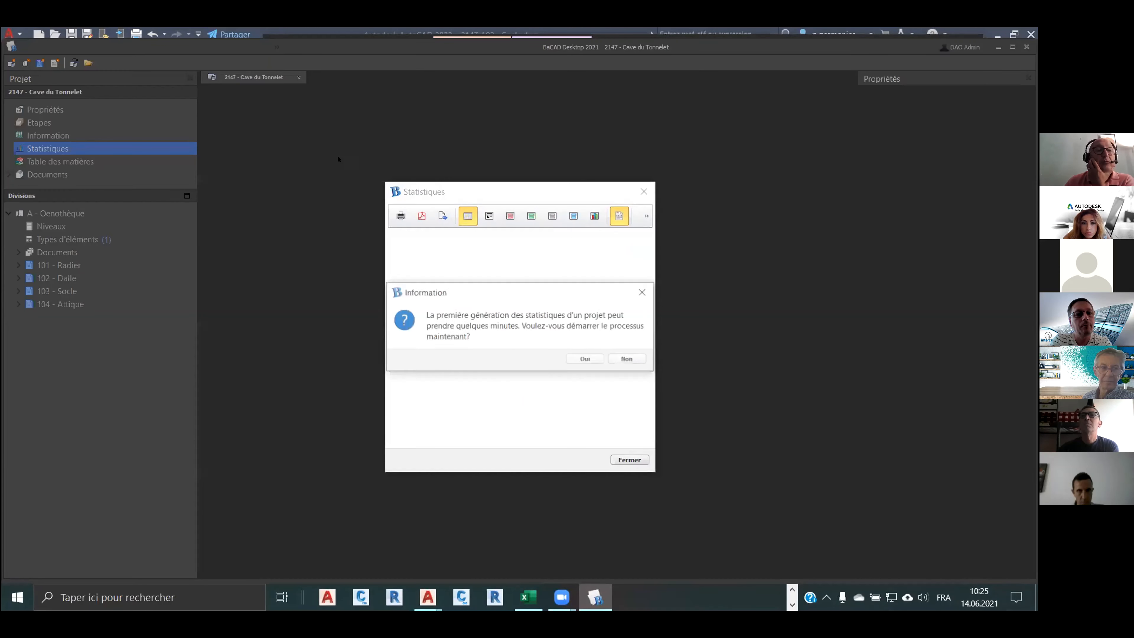
{"action": "left_click", "coordinate": [587, 359]}
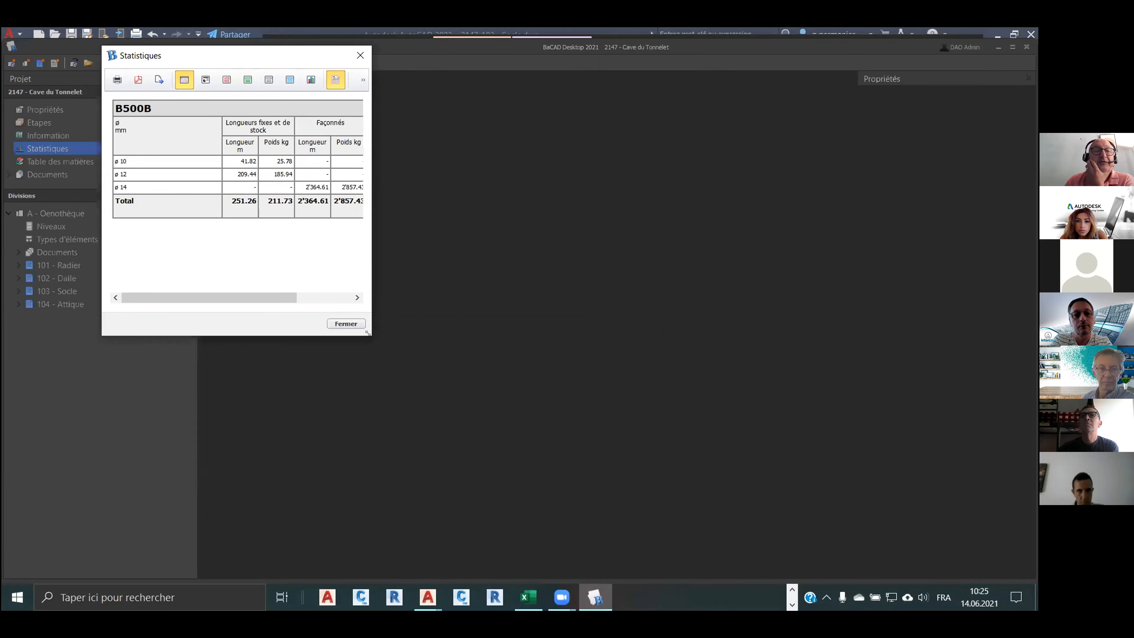
{"action": "left_click_drag", "start_coordinate": [367, 333], "coordinate": [917, 462]}
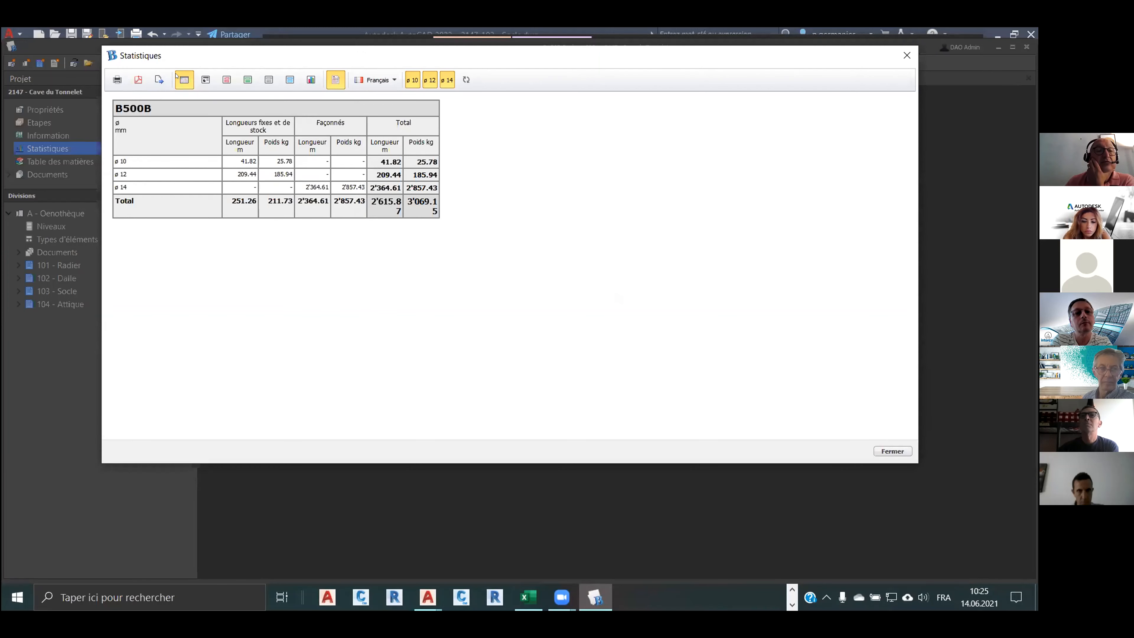
Replace the per-diameter steel summary in the statistics with the B500B table detailed by iron list.
{"action": "left_click", "coordinate": [202, 81]}
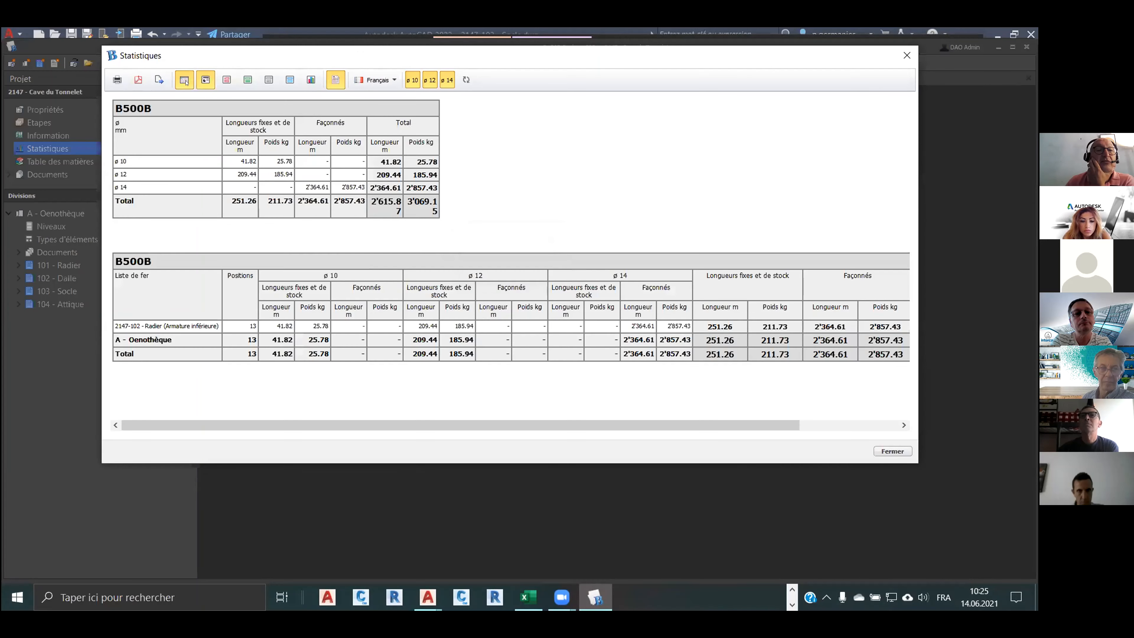
{"action": "left_click", "coordinate": [185, 80]}
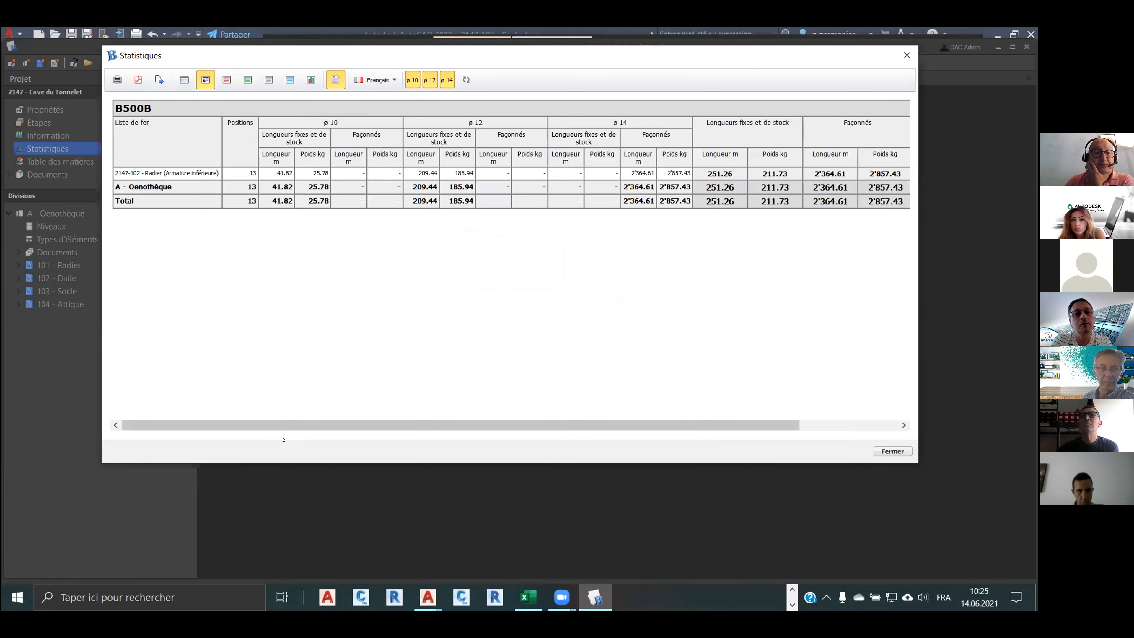
{"action": "mouse_move", "coordinate": [298, 427]}
{"action": "left_mouse_down"}
{"action": "mouse_move", "coordinate": [344, 424]}
{"action": "mouse_move", "coordinate": [290, 414]}
{"action": "left_mouse_up"}
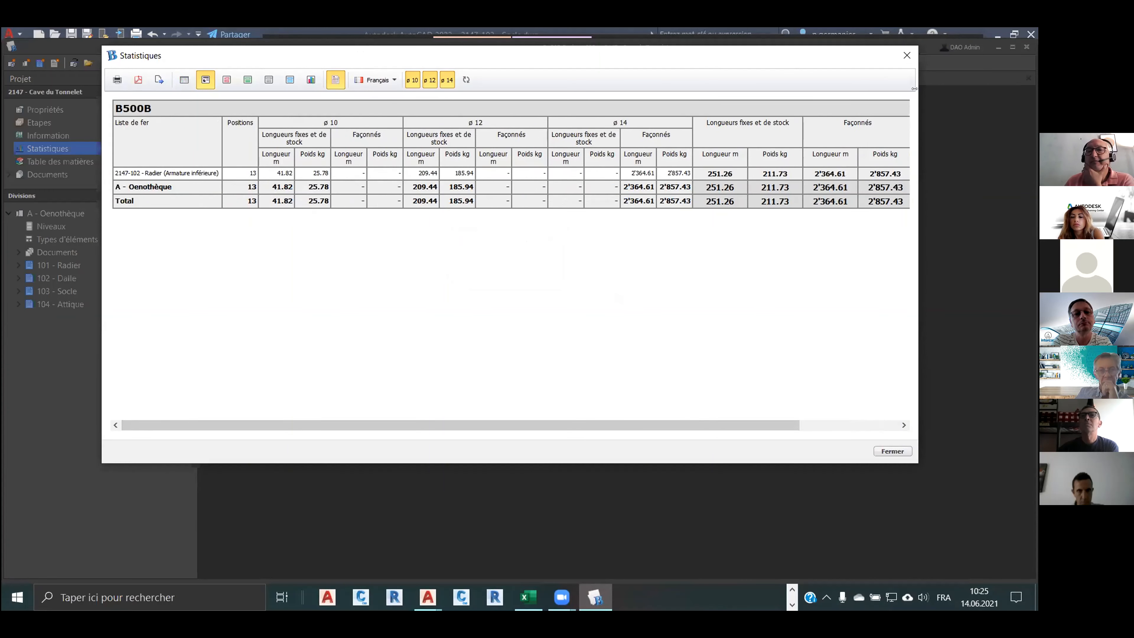
Include the 2147-105 - Socle iron list in the statistics and widen their window to show more columns.
{"action": "left_click_drag", "start_coordinate": [914, 89], "coordinate": [998, 83]}
{"action": "left_click_drag", "start_coordinate": [951, 57], "coordinate": [877, 61]}
{"action": "left_click", "coordinate": [262, 85]}
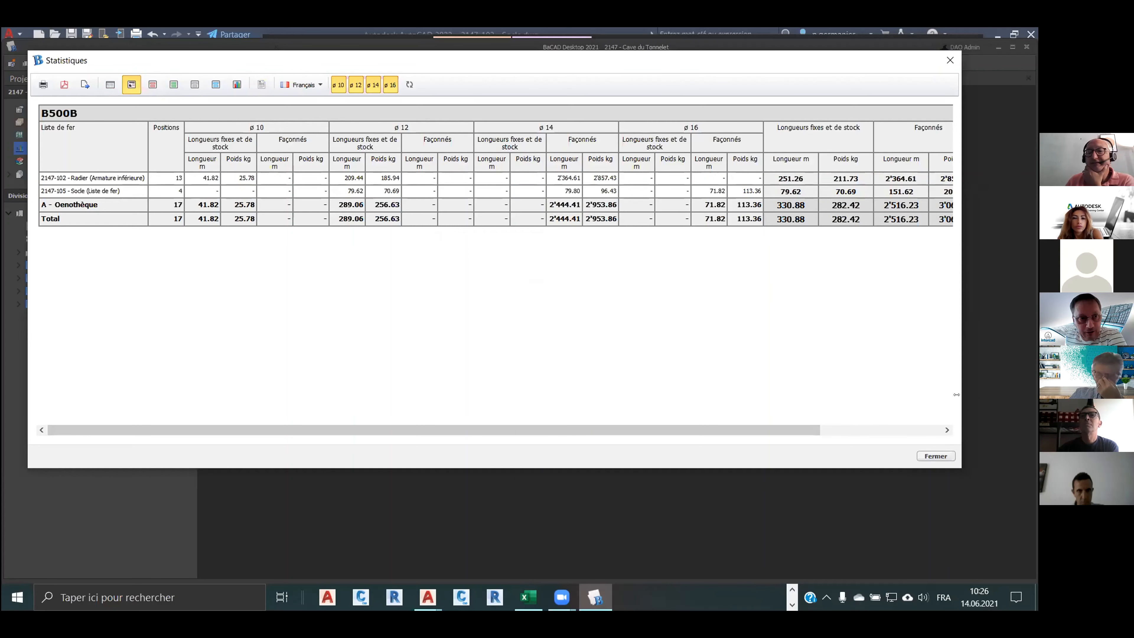
{"action": "left_click_drag", "start_coordinate": [956, 394], "coordinate": [1008, 395]}
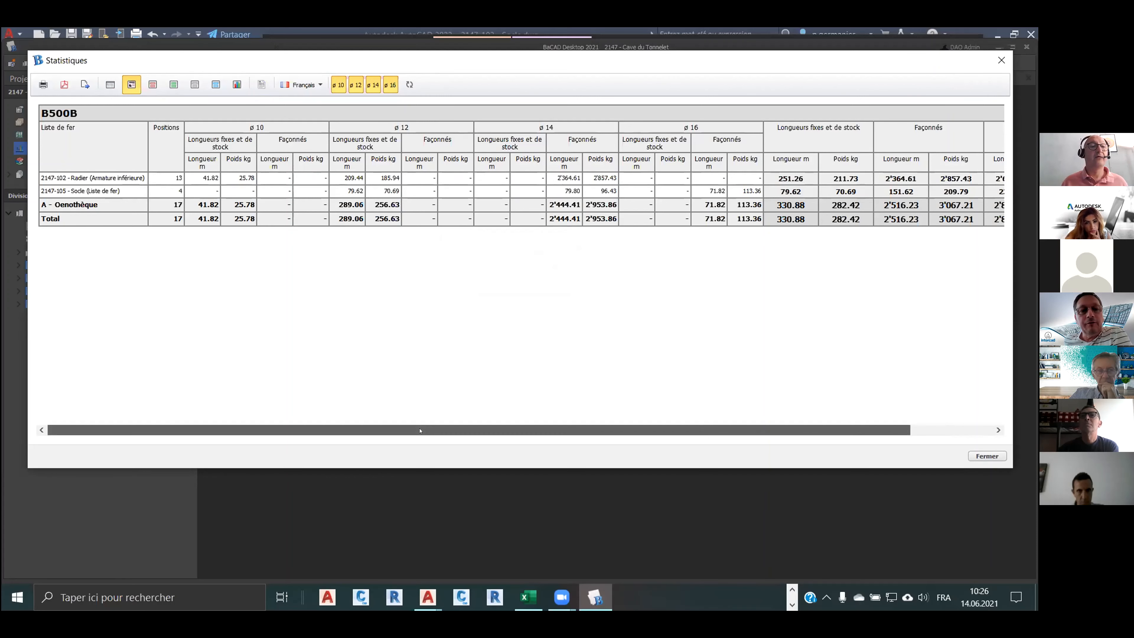
{"action": "left_click_drag", "start_coordinate": [420, 430], "coordinate": [313, 405]}
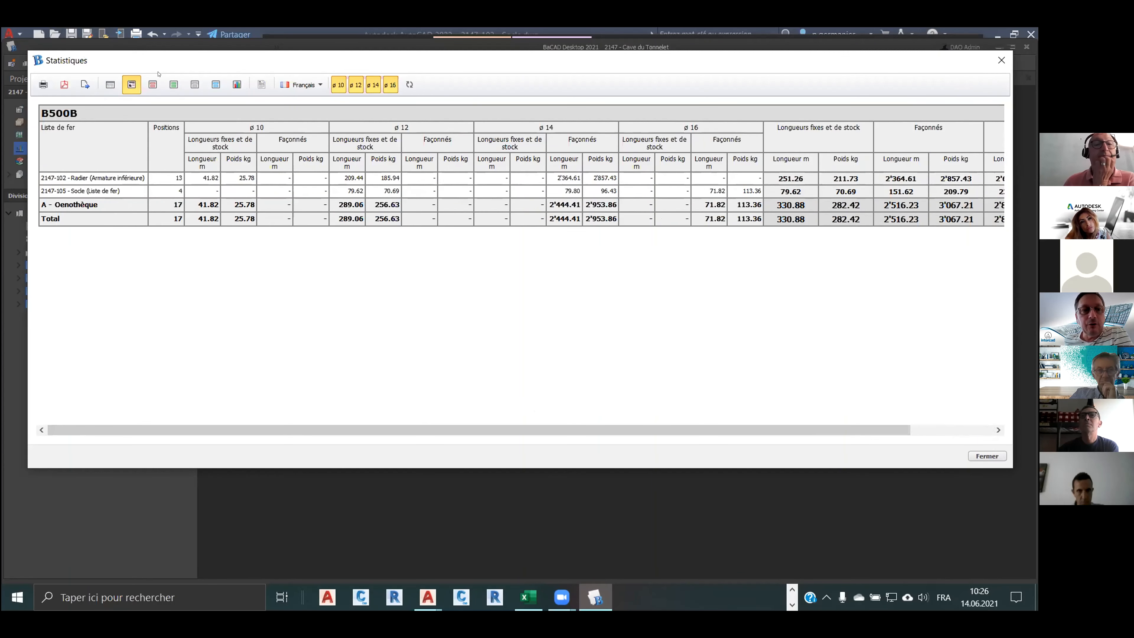
Display the connectors and concrete recaps in turn, ending with only the per-diameter B500B summary shown.
{"action": "left_click", "coordinate": [153, 85]}
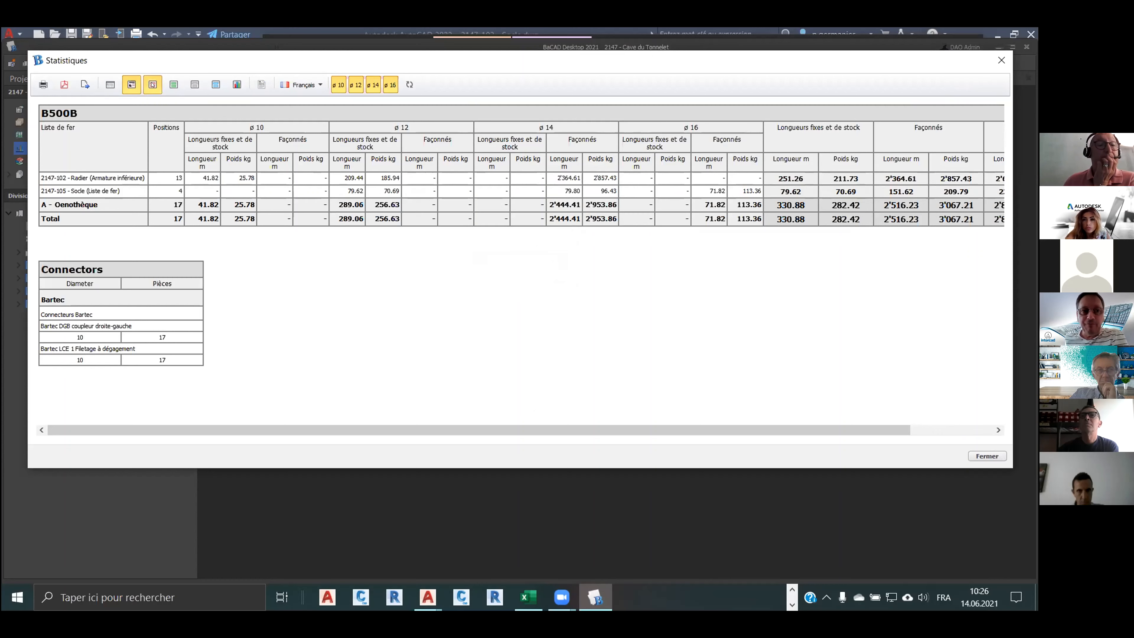
{"action": "left_click", "coordinate": [174, 84]}
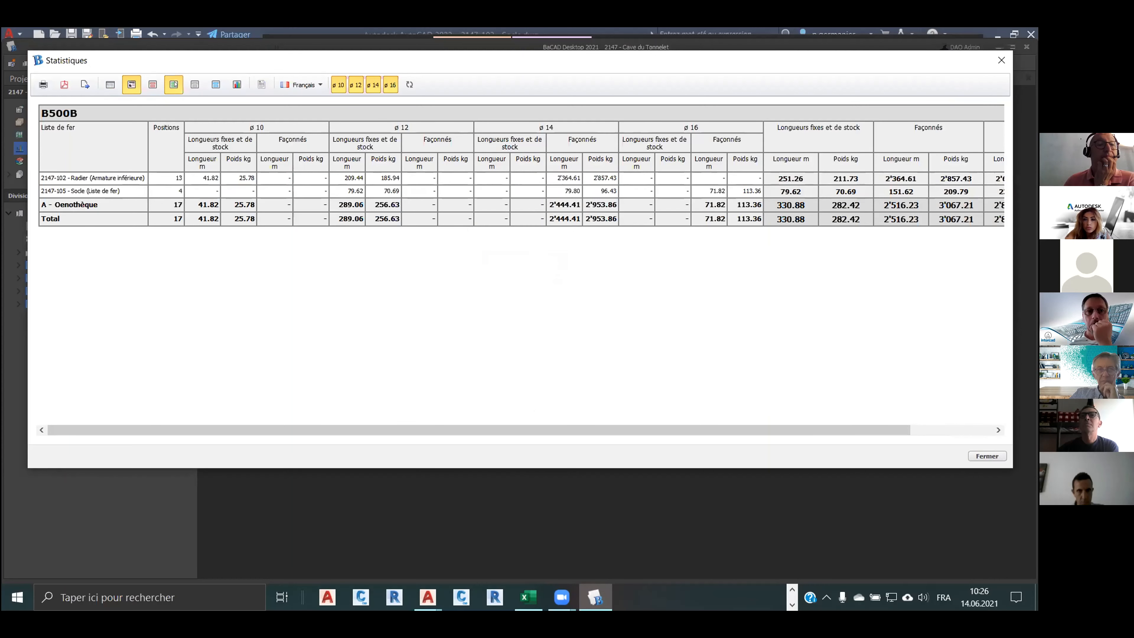
{"action": "left_click", "coordinate": [188, 84]}
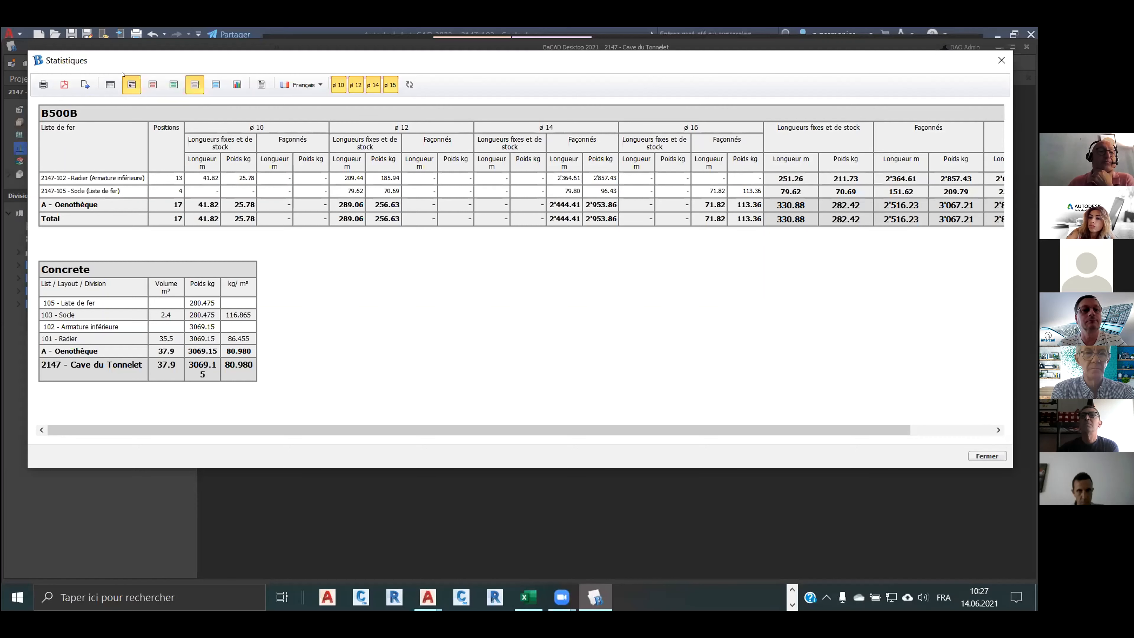
{"action": "left_click", "coordinate": [131, 85]}
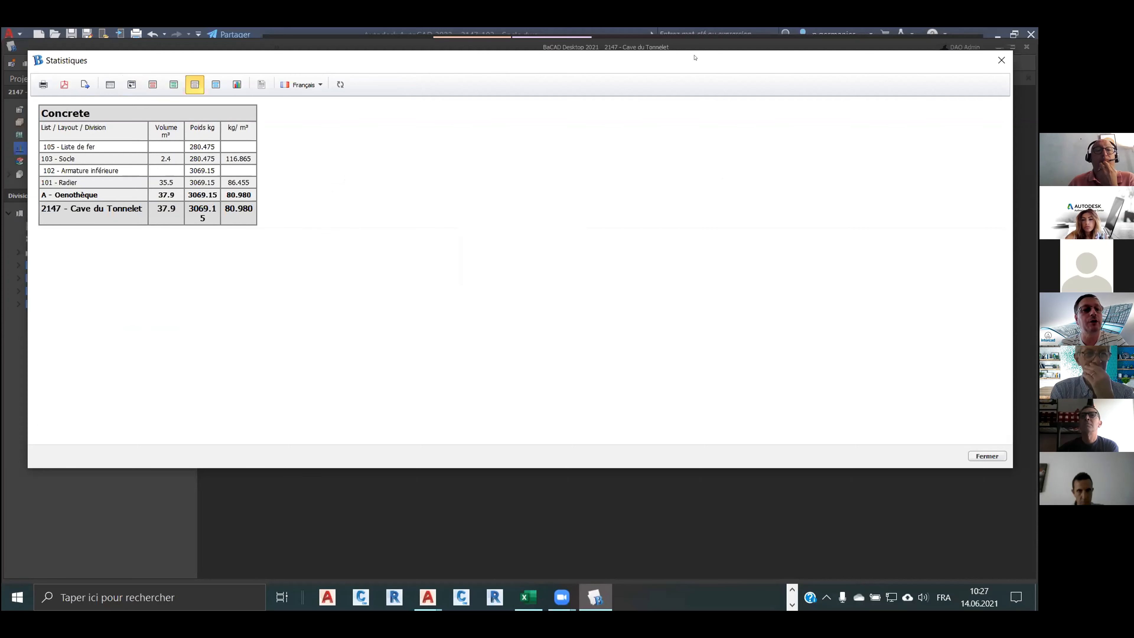
{"action": "left_click", "coordinate": [110, 85]}
{"action": "left_click", "coordinate": [195, 85]}
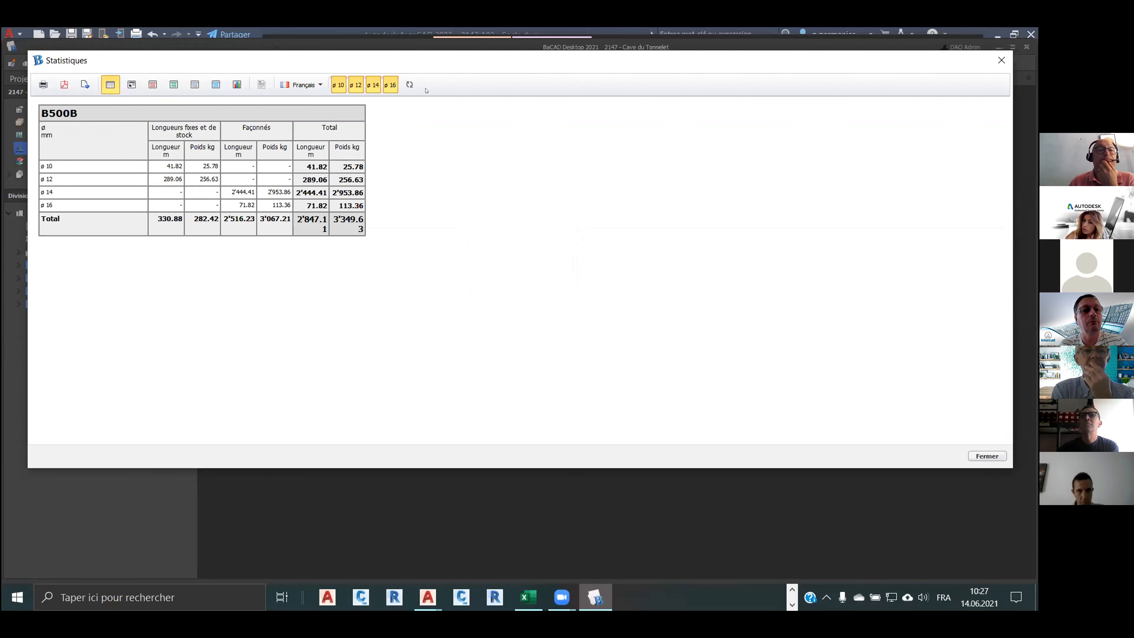
Close the statistics and BaCAD Desktop, and check the concrete volume in the properties of plan 103 - Socle.
{"action": "left_click", "coordinate": [1002, 59]}
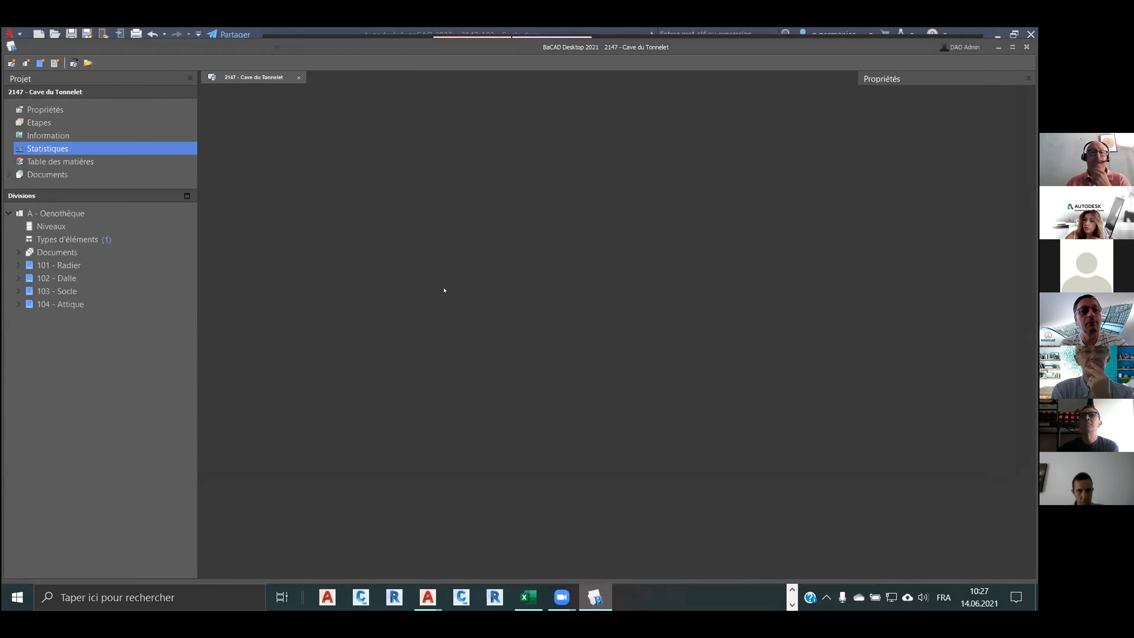
{"action": "left_click", "coordinate": [1027, 47]}
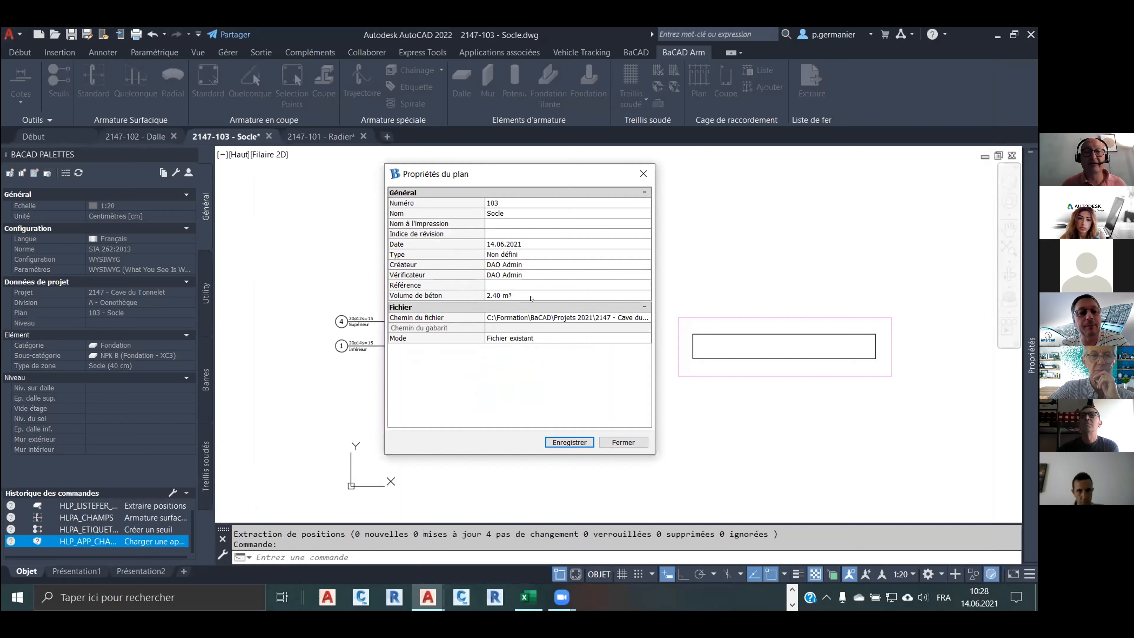
{"action": "left_click", "coordinate": [531, 292]}
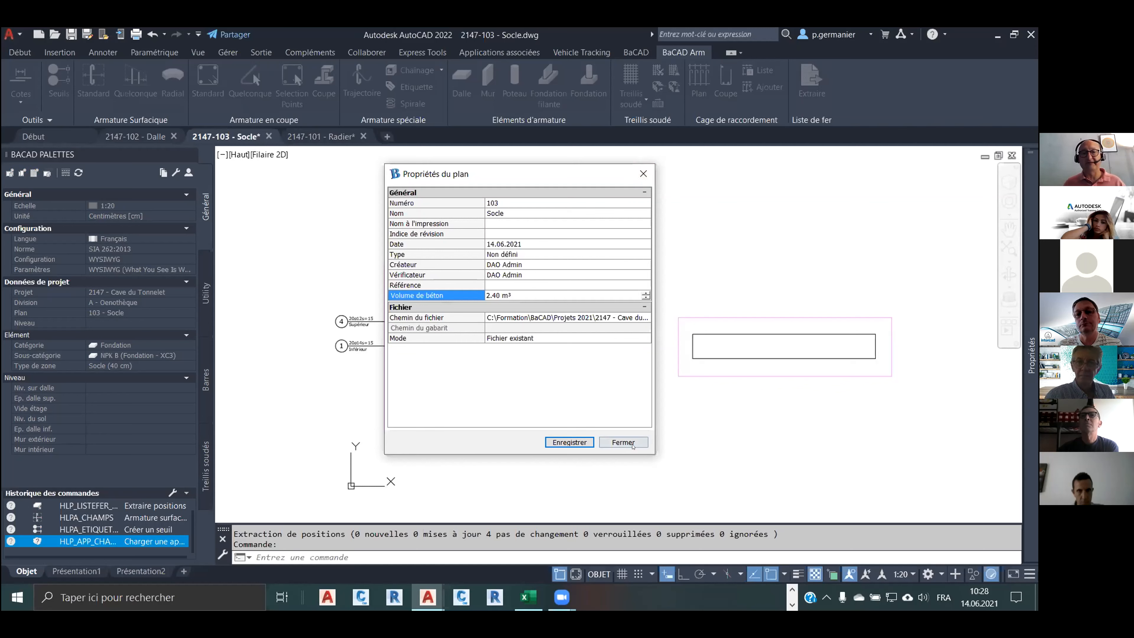
{"action": "left_click", "coordinate": [624, 442]}
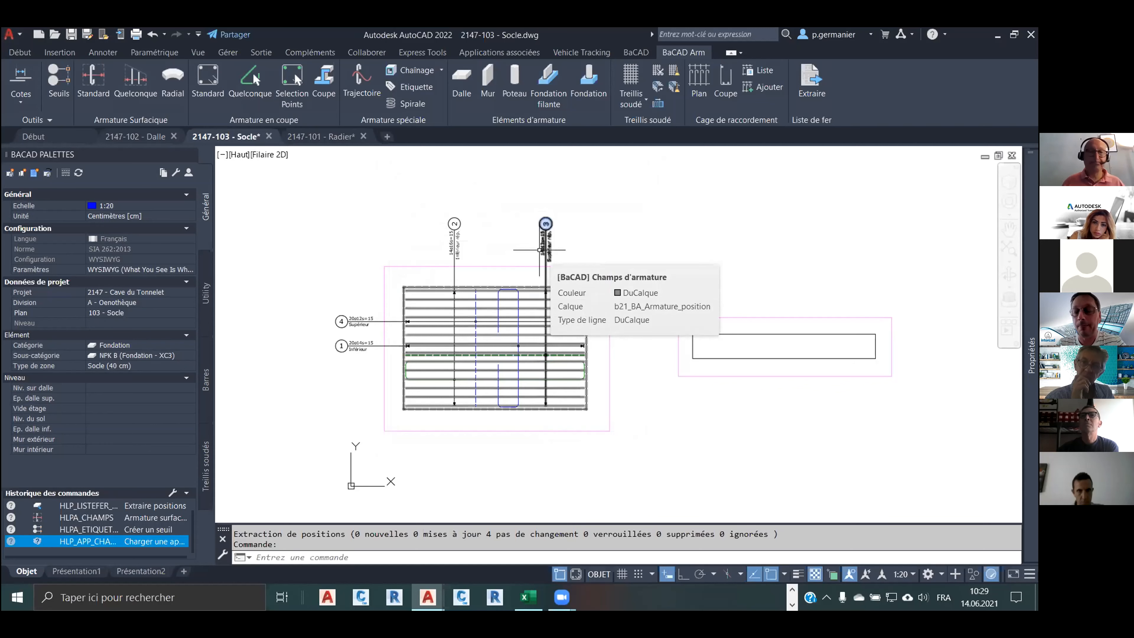
Switch to the 2147-102 - Dalle drawing and dock the object properties palette beside the slab view.
{"action": "mouse_move", "coordinate": [330, 135]}
{"action": "left_click", "coordinate": [135, 136]}
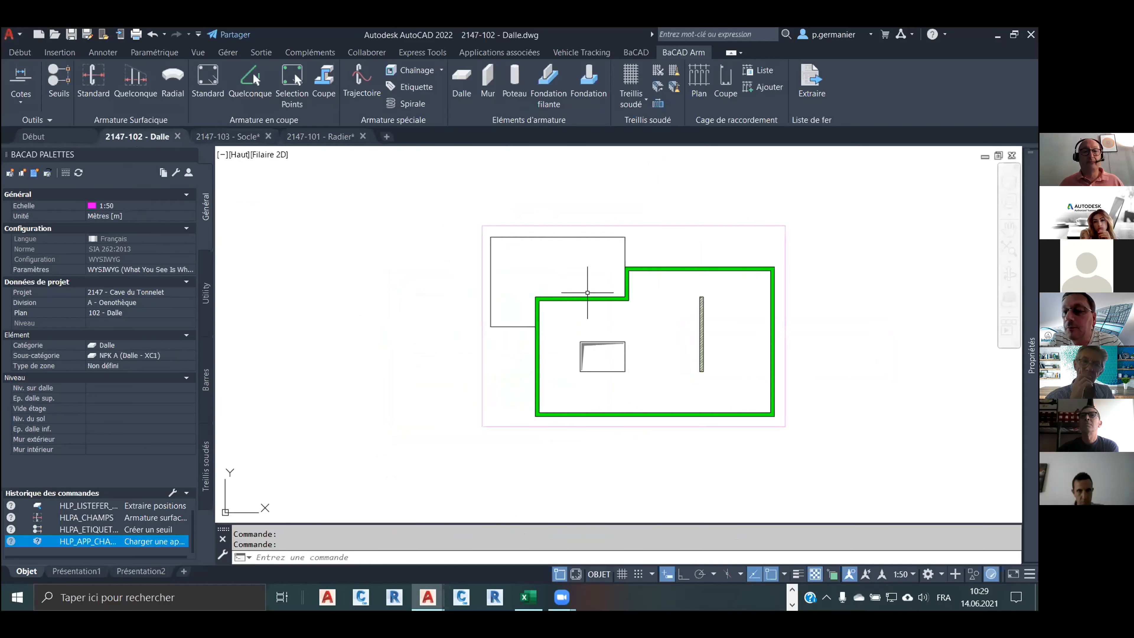
{"action": "scroll", "coordinate": [667, 368], "scroll_direction": "up", "scroll_amount": 1}
{"action": "mouse_move", "coordinate": [1030, 196]}
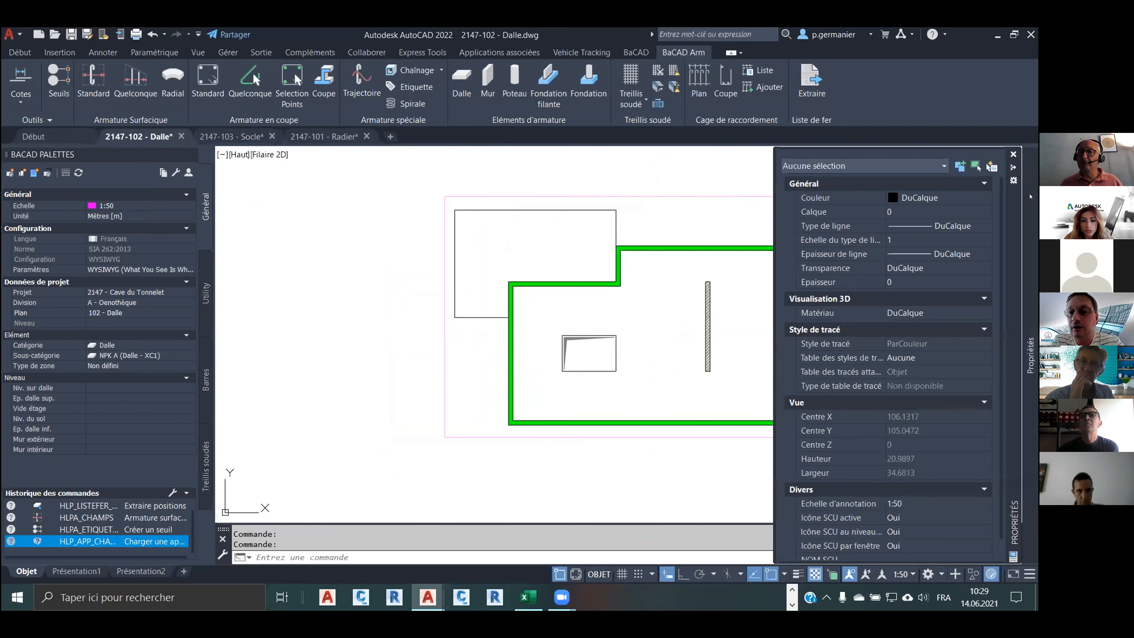
{"action": "left_click", "coordinate": [1014, 167]}
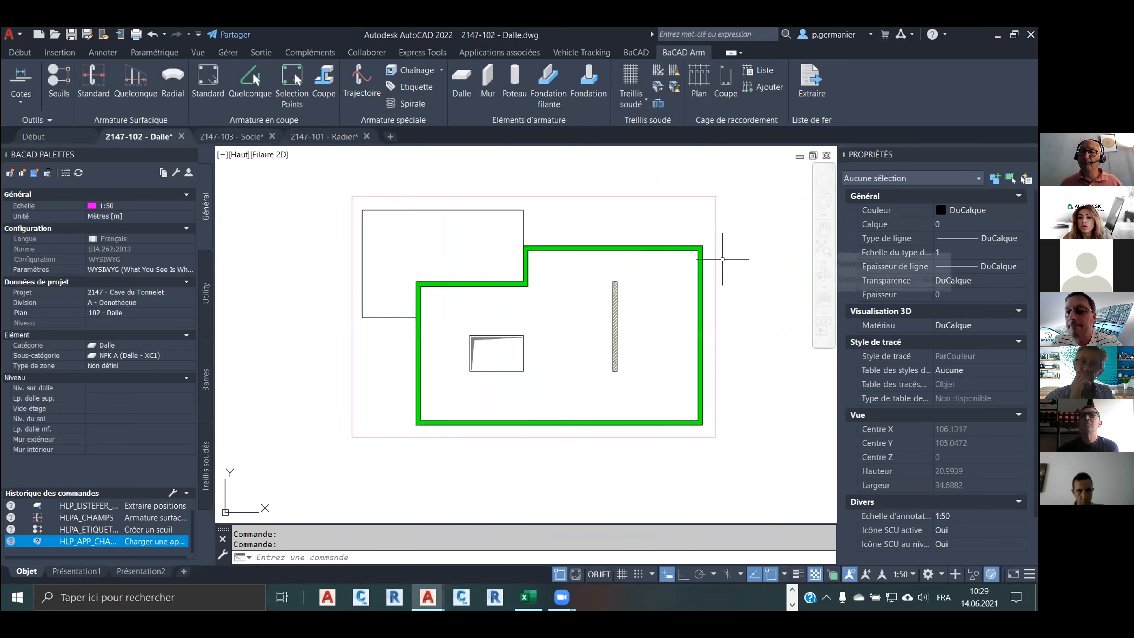
{"action": "middle_click_drag", "start_coordinate": [635, 325], "coordinate": [564, 339]}
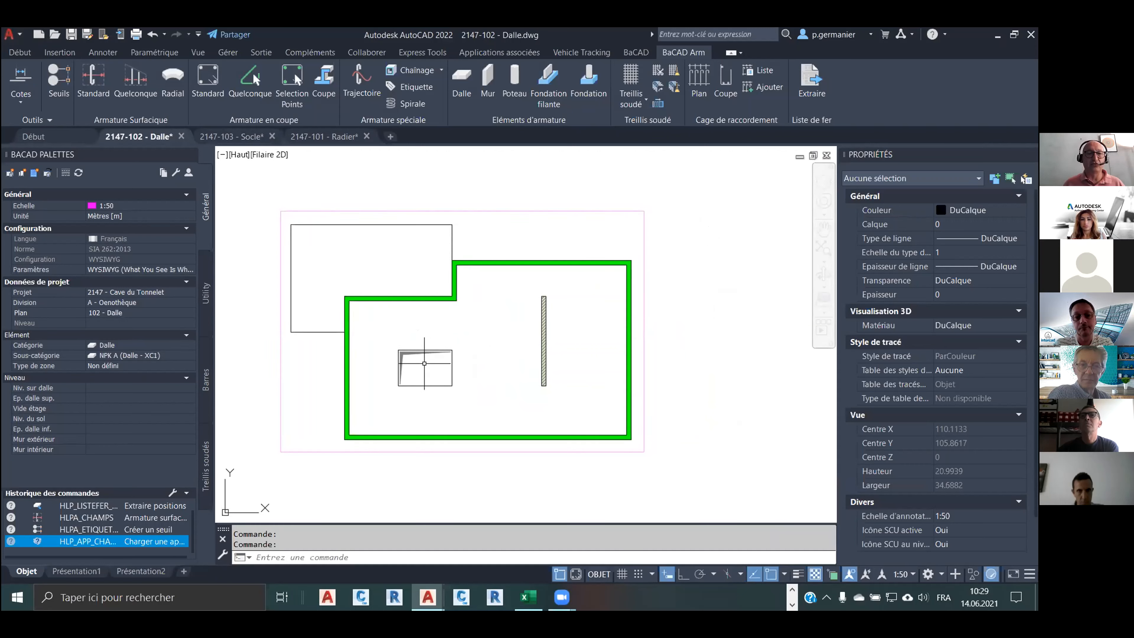
{"action": "left_click", "coordinate": [405, 211]}
{"action": "key", "text": "Escape"}
{"action": "key", "text": "Escape"}
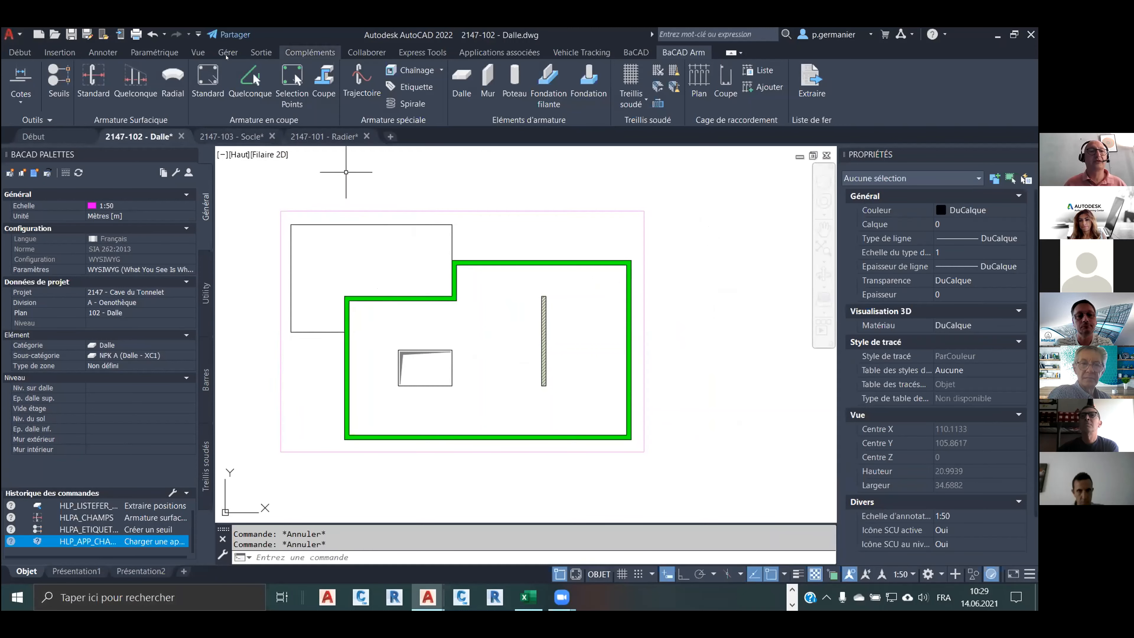
Draw a 1:50 object window (Fenêtre d'objet) around most of the slab plan.
{"action": "left_click", "coordinate": [636, 52]}
{"action": "left_click", "coordinate": [175, 84]}
{"action": "left_click", "coordinate": [590, 452]}
{"action": "left_click", "coordinate": [264, 466]}
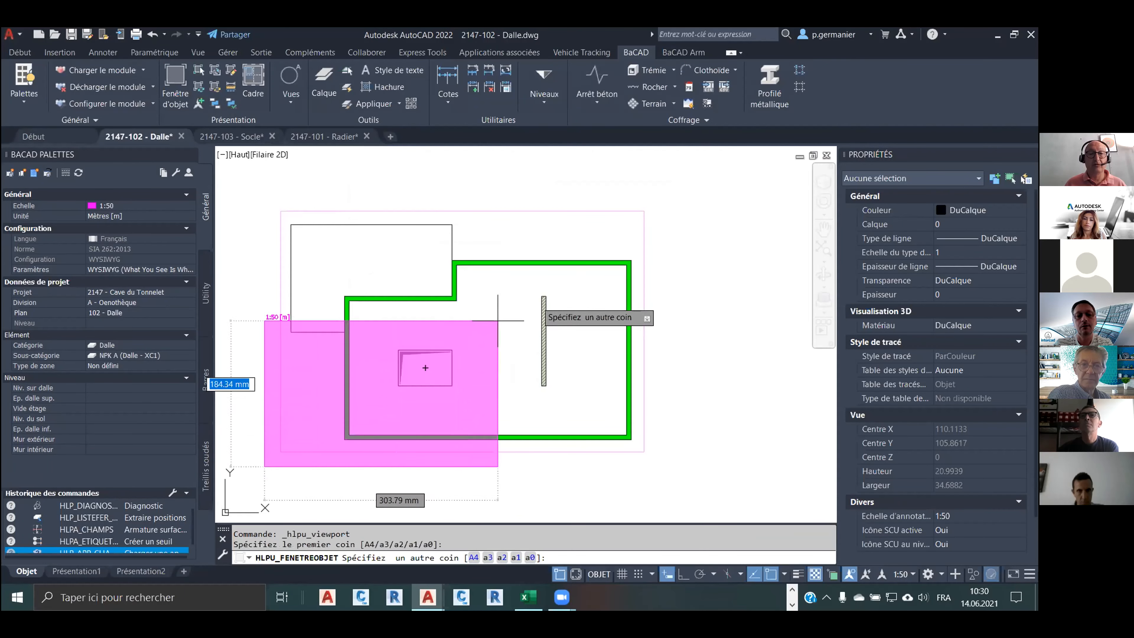
{"action": "left_click", "coordinate": [585, 191]}
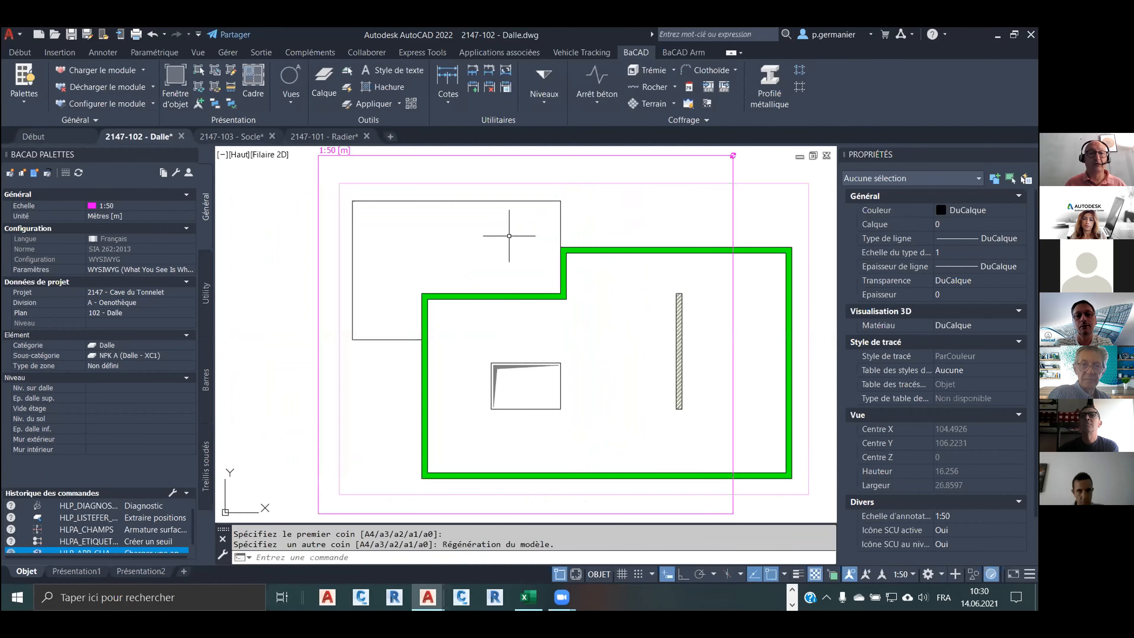
Draw a 1:20 object window about 415 by 335 mm around the slab opening, keeping its dynamic link with paper space.
{"action": "left_click", "coordinate": [175, 85]}
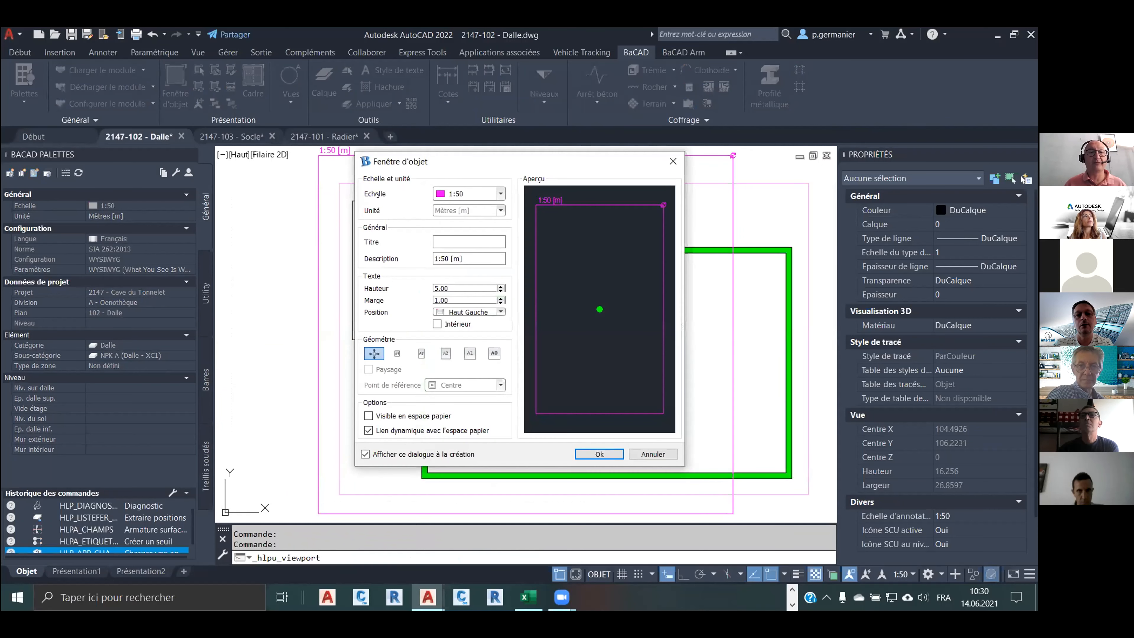
{"action": "left_click", "coordinate": [453, 194]}
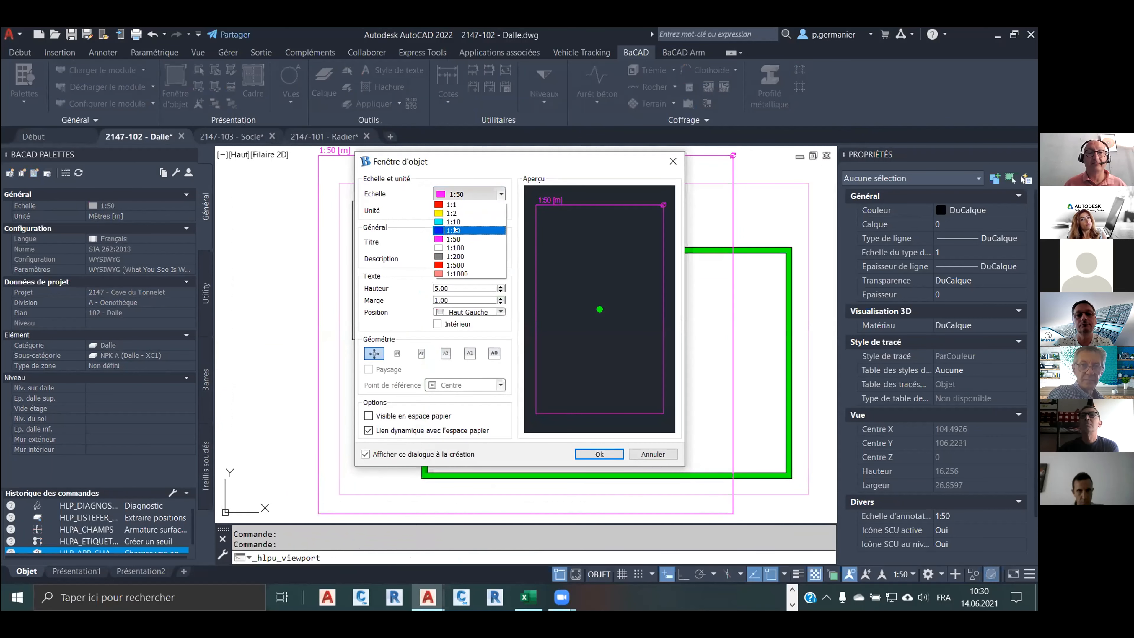
{"action": "left_click", "coordinate": [495, 315]}
{"action": "left_click", "coordinate": [597, 453]}
{"action": "left_click", "coordinate": [406, 326]}
{"action": "left_click", "coordinate": [597, 481]}
{"action": "scroll", "coordinate": [597, 481], "scroll_direction": "down", "scroll_amount": 1}
{"action": "mouse_move", "coordinate": [417, 395]}
{"action": "middle_mouse_down"}
{"action": "mouse_move", "coordinate": [299, 307]}
{"action": "mouse_move", "coordinate": [381, 396]}
{"action": "middle_mouse_up"}
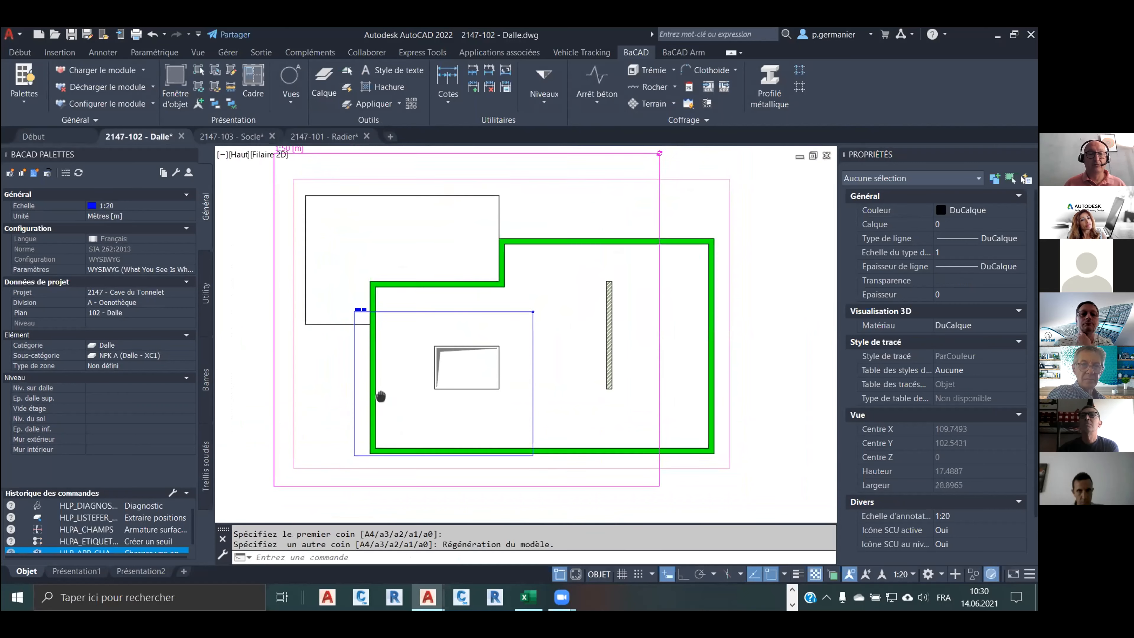
{"action": "left_click", "coordinate": [354, 369]}
{"action": "left_click", "coordinate": [273, 361]}
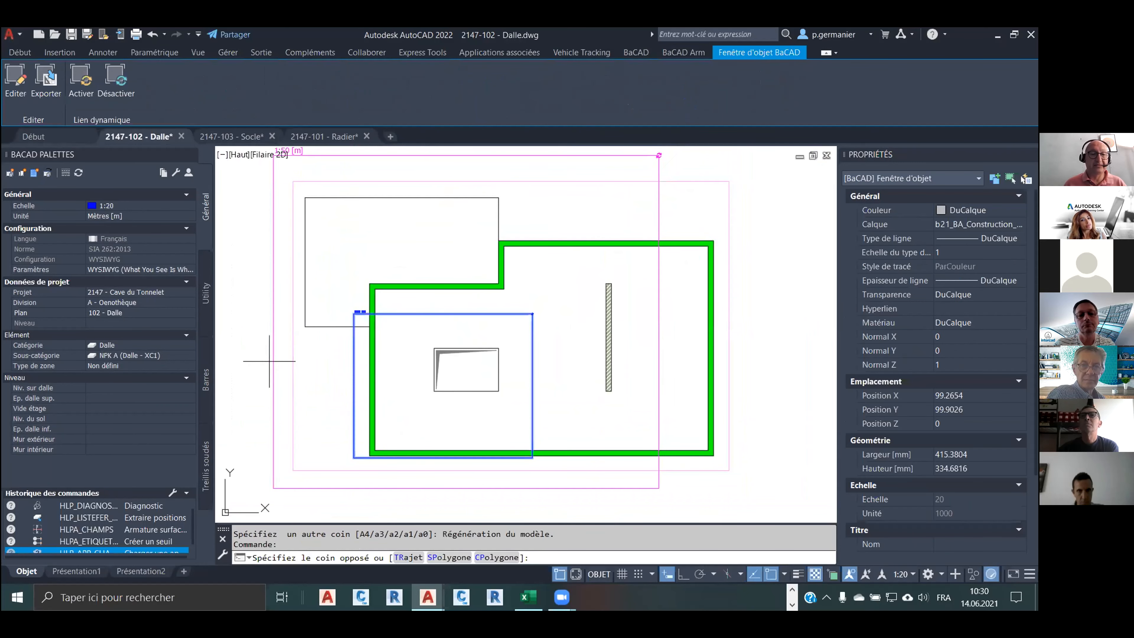
{"action": "left_click", "coordinate": [273, 361]}
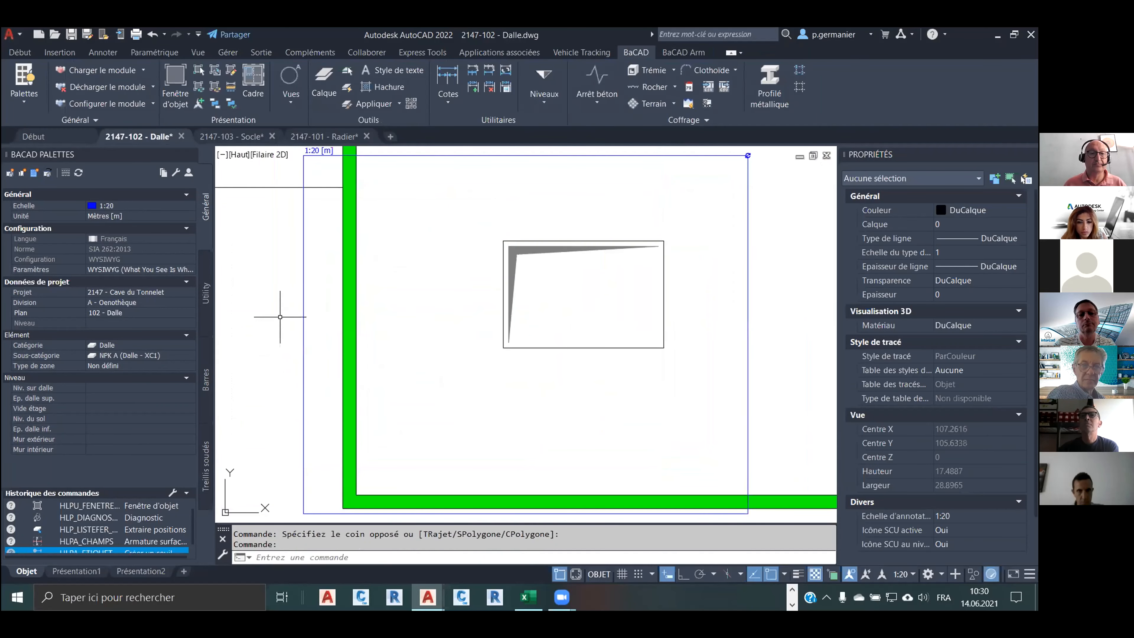
Open the Présentation1 layout and delete the default viewport on the A4 sheet.
{"action": "left_click", "coordinate": [77, 571]}
{"action": "scroll", "coordinate": [324, 330], "scroll_direction": "down", "scroll_amount": 2}
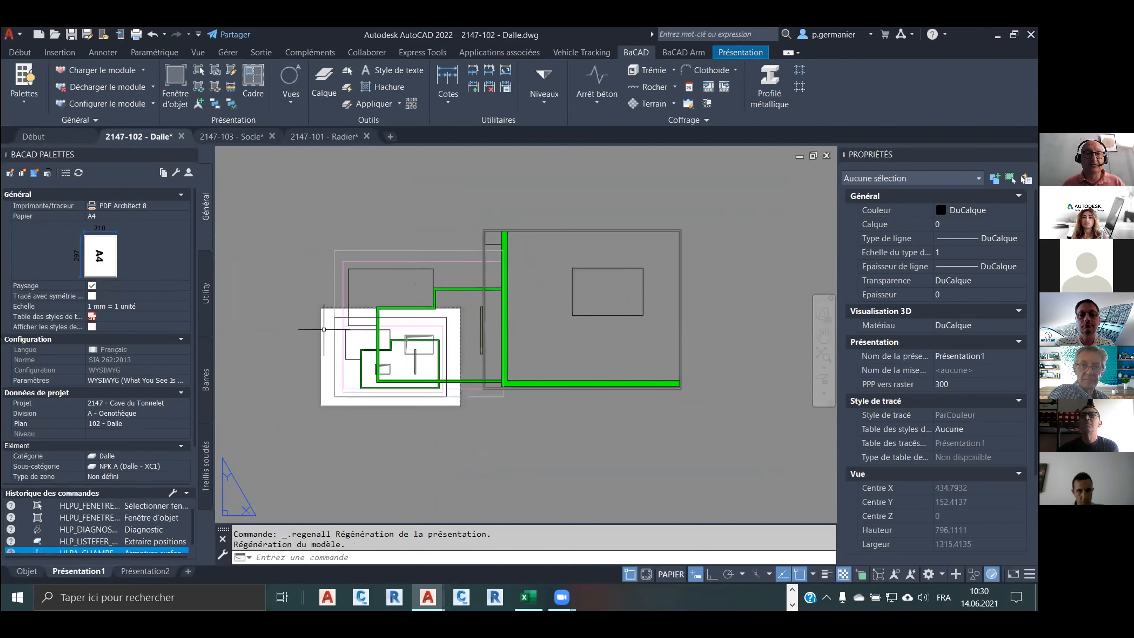
{"action": "left_click", "coordinate": [388, 319]}
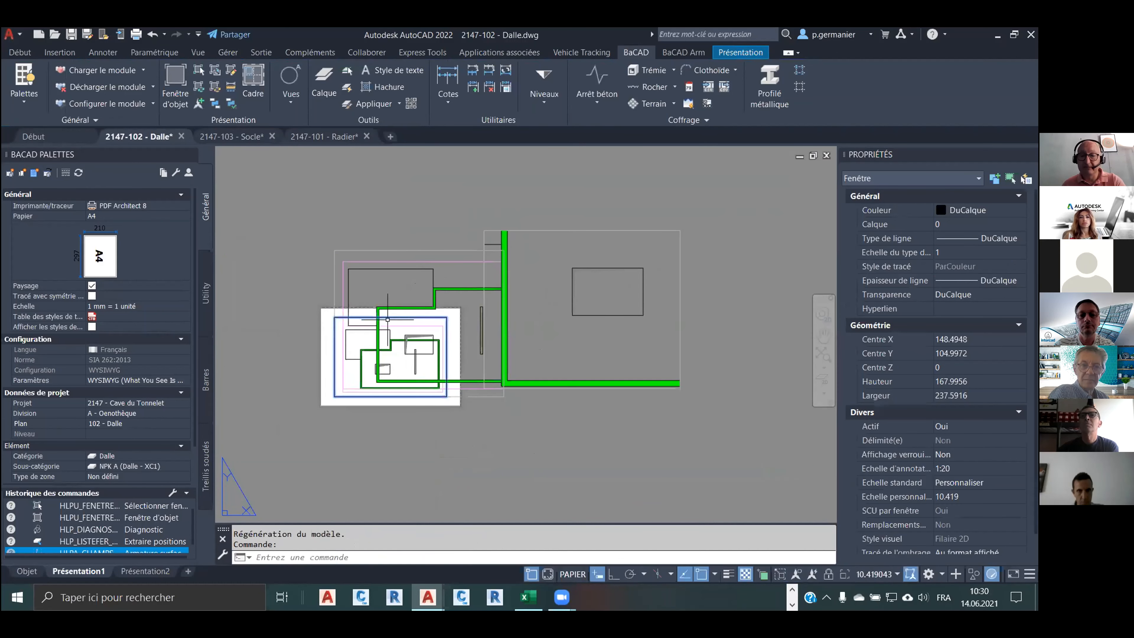
{"action": "key", "text": "Delete"}
Regenerate the whole drawing with REGNTOUT and select the viewport overlapping the A4 sheet.
{"action": "scroll", "coordinate": [499, 326], "scroll_direction": "up", "scroll_amount": 1}
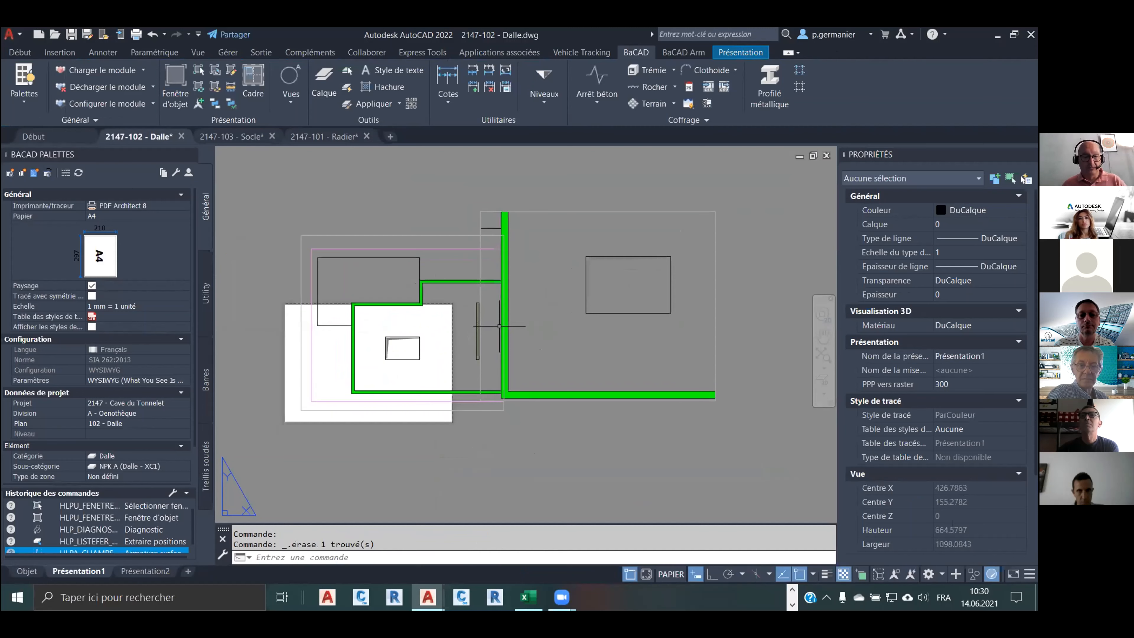
{"action": "type", "text": "regntout"}
{"action": "key", "text": "Return"}
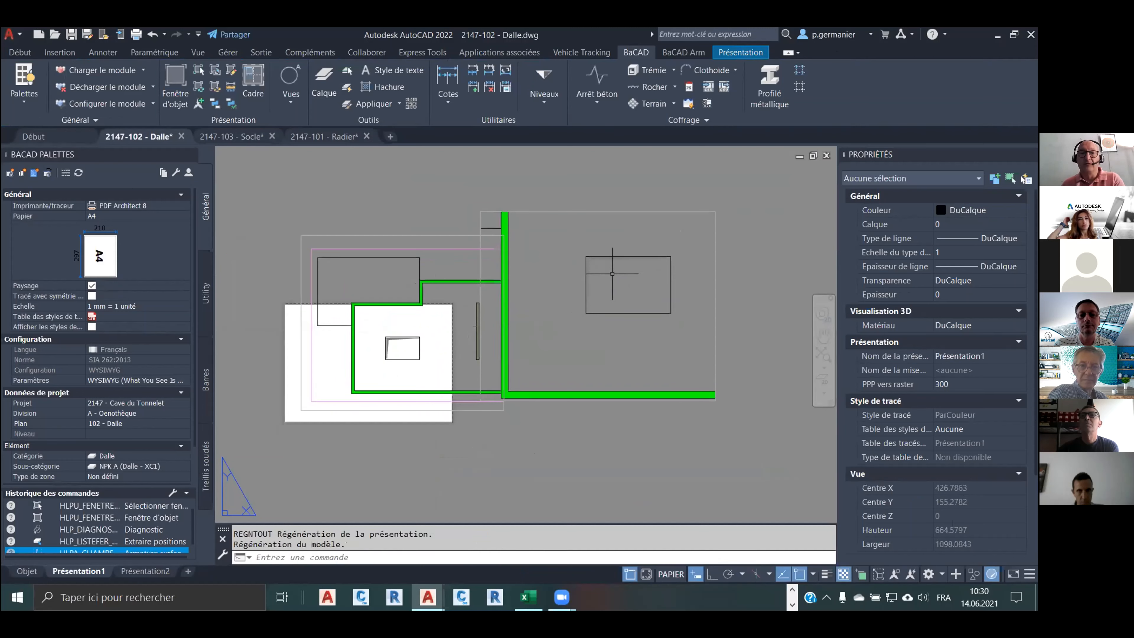
{"action": "left_click", "coordinate": [397, 206]}
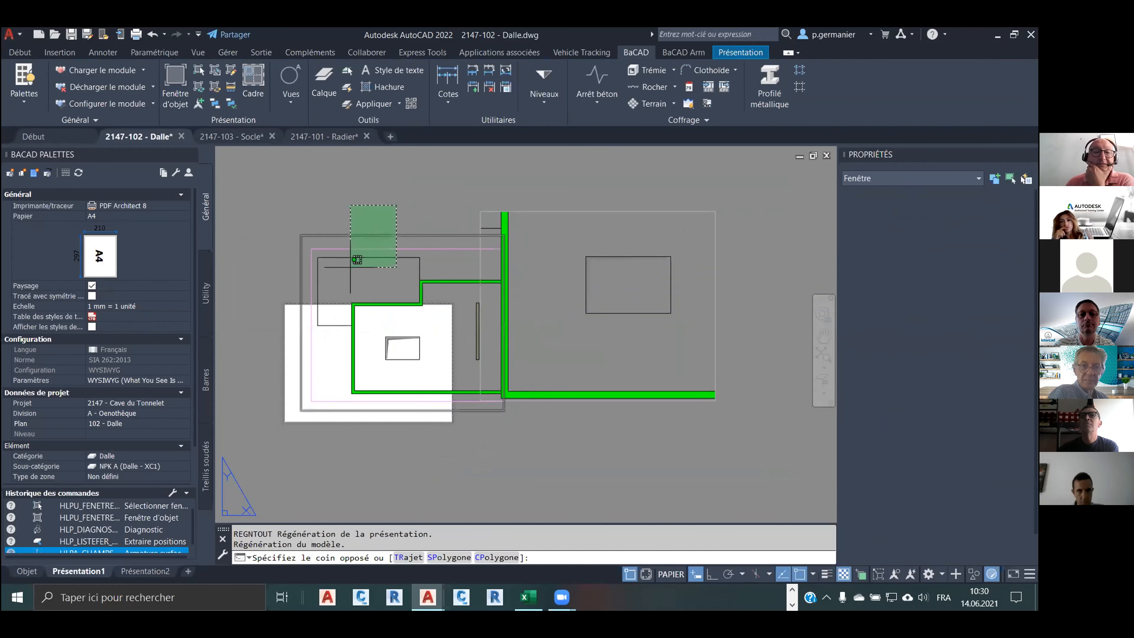
Check the properties of both layout viewports and move the one on the right over the other to compare their shaded openings.
{"action": "left_click", "coordinate": [357, 259]}
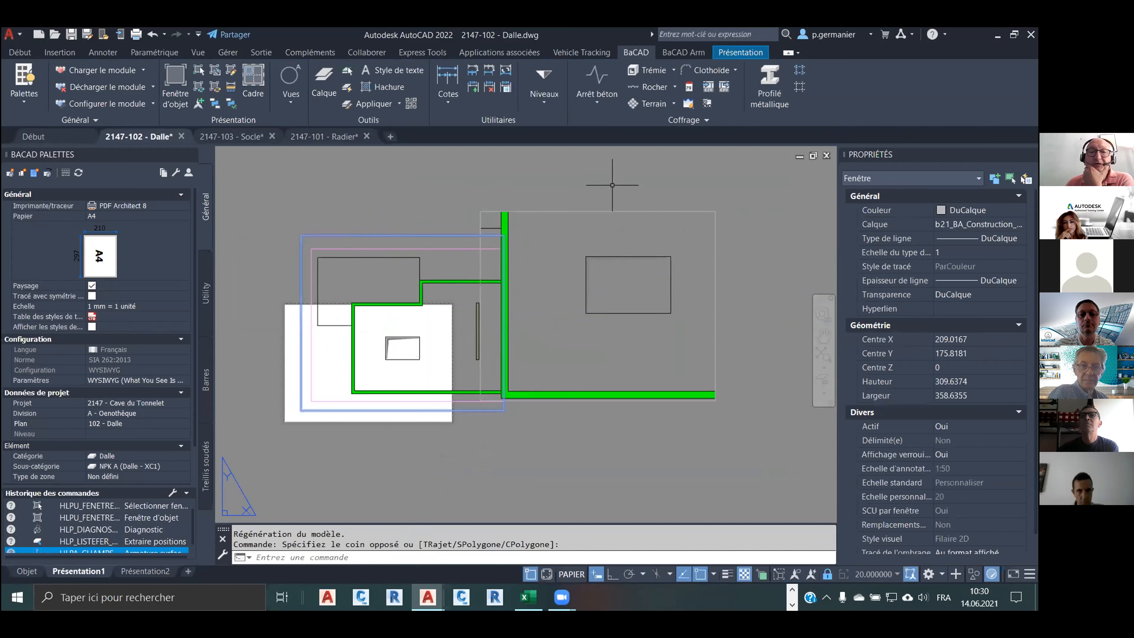
{"action": "key", "text": "Escape"}
{"action": "left_click", "coordinate": [580, 197]}
{"action": "left_click", "coordinate": [564, 255]}
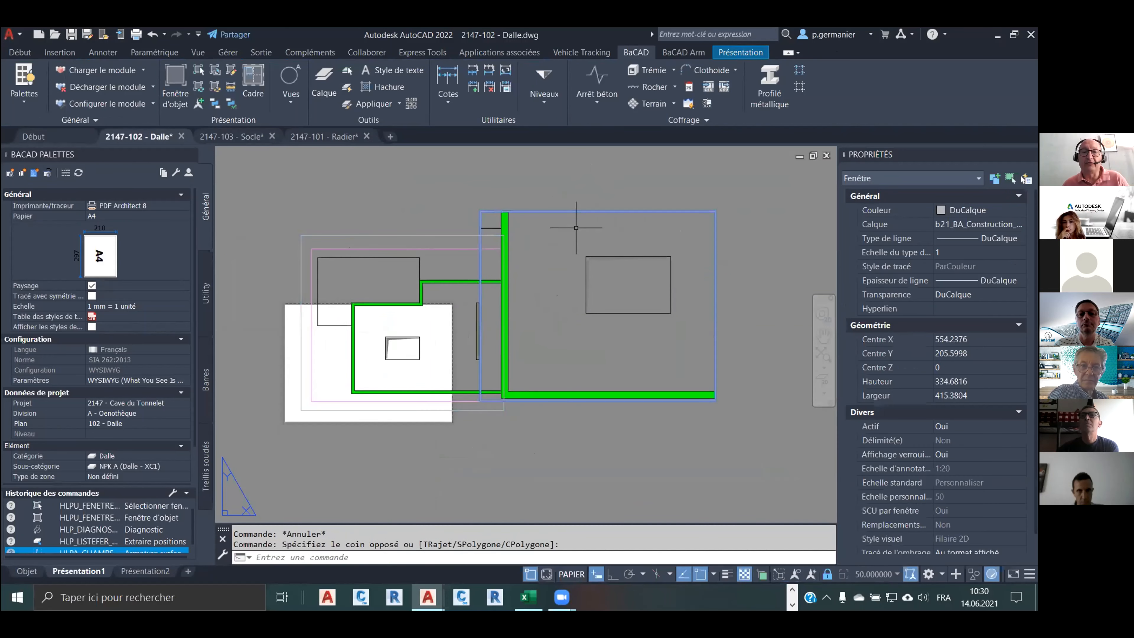
{"action": "key", "text": "Escape"}
{"action": "left_click_drag", "start_coordinate": [452, 292], "coordinate": [422, 295]}
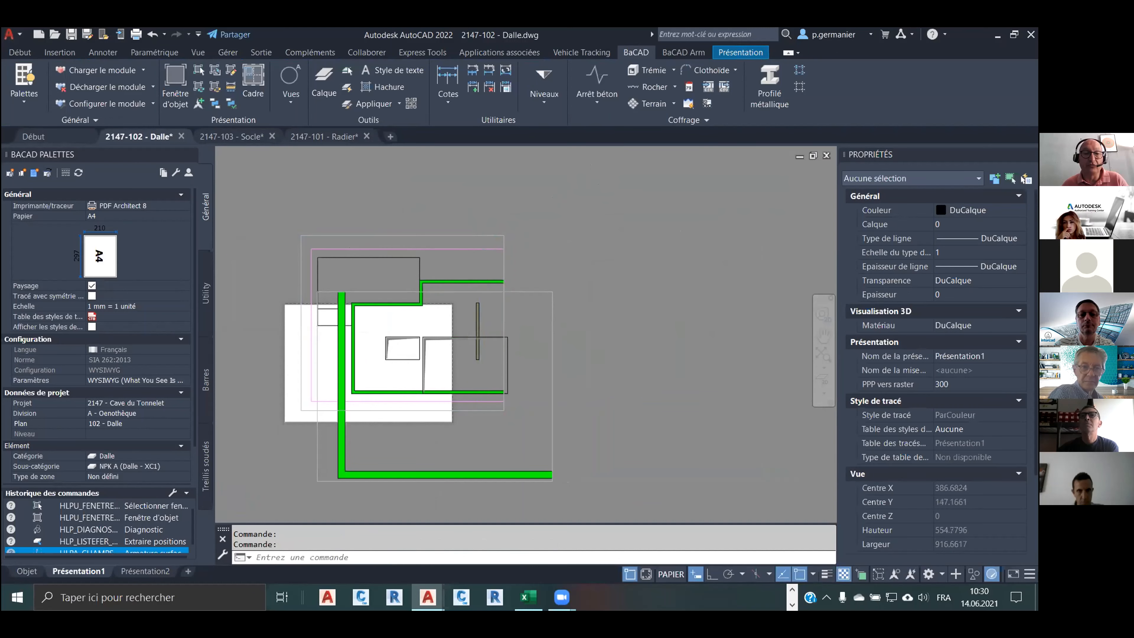
{"action": "scroll", "coordinate": [423, 340], "scroll_direction": "up", "scroll_amount": 6}
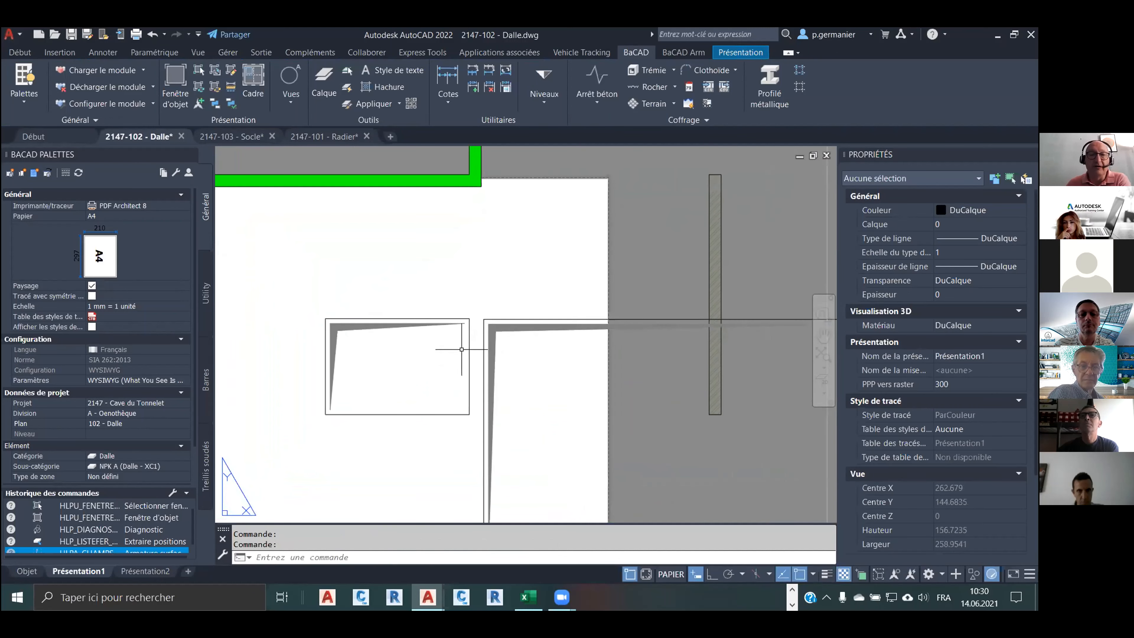
Delete both viewports from the Présentation1 layout.
{"action": "scroll", "coordinate": [484, 294], "scroll_direction": "down", "scroll_amount": 7}
{"action": "left_click", "coordinate": [626, 237]}
{"action": "left_click", "coordinate": [545, 281]}
{"action": "key", "text": "Delete"}
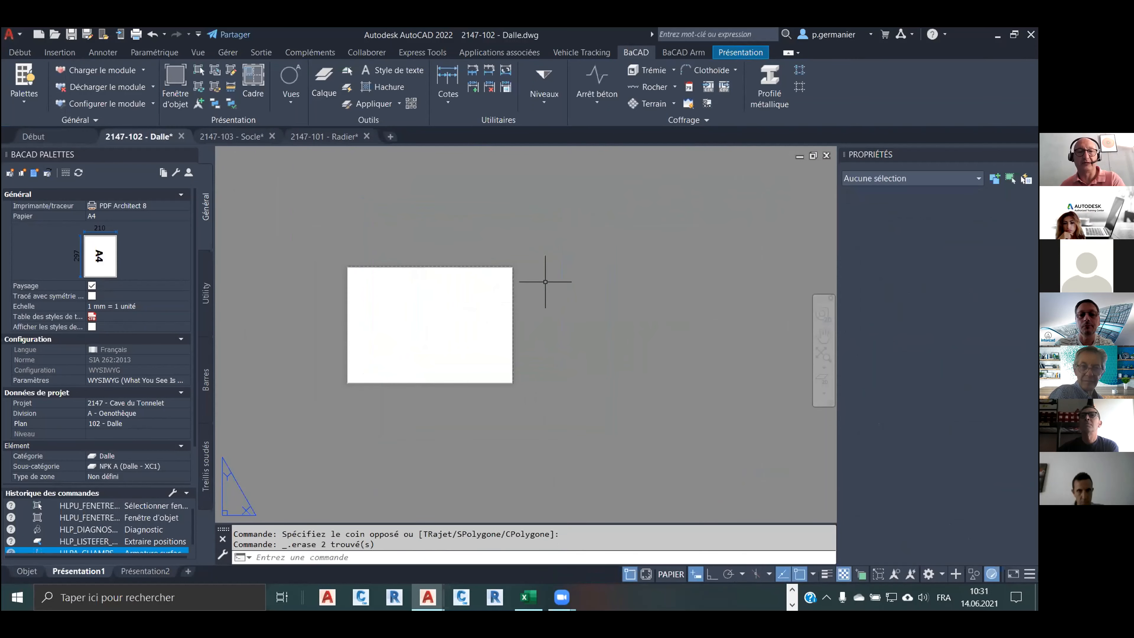
{"action": "scroll", "coordinate": [373, 293], "scroll_direction": "up", "scroll_amount": 2}
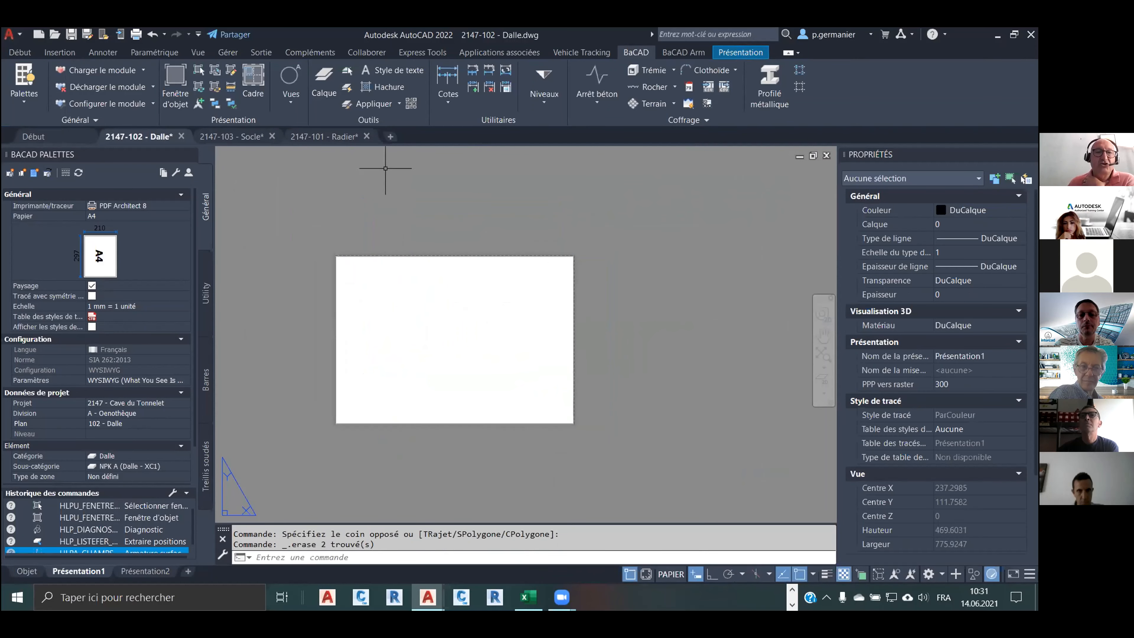
Review the annotation scale options of the rectangular slab opening in model space without changing its scale.
{"action": "left_click", "coordinate": [27, 571]}
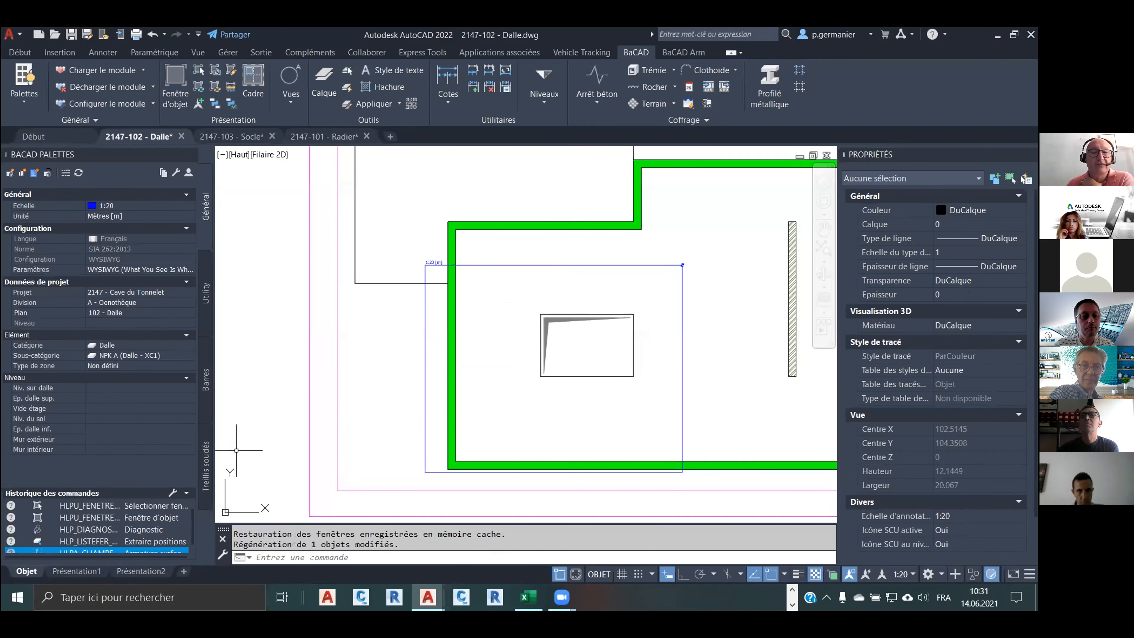
{"action": "middle_click_drag", "start_coordinate": [514, 345], "coordinate": [401, 318]}
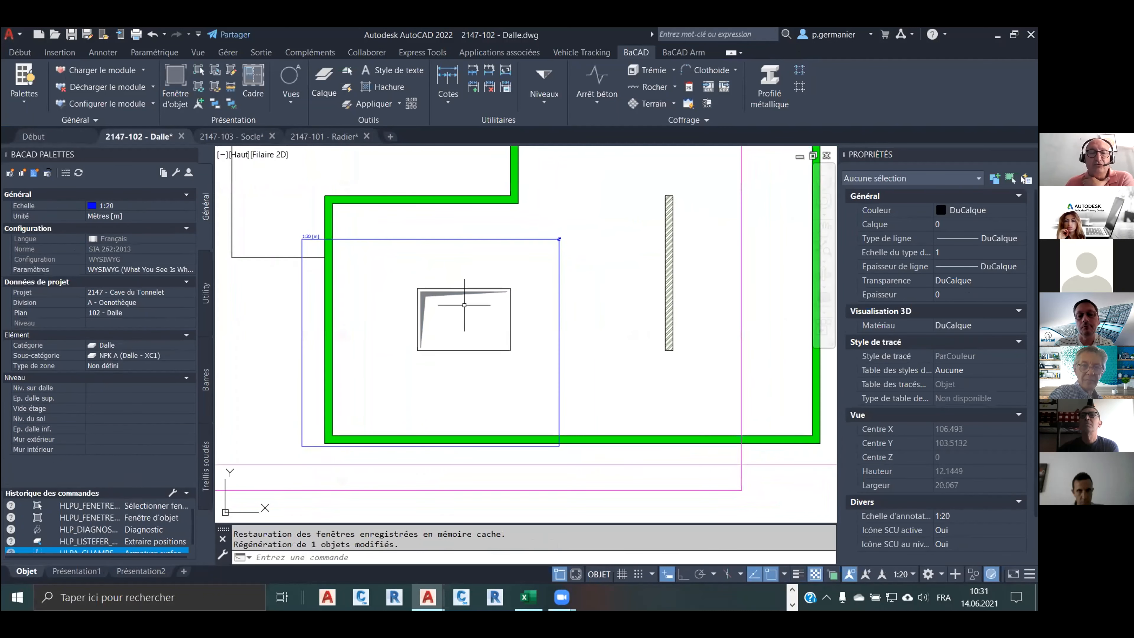
{"action": "left_click", "coordinate": [437, 295]}
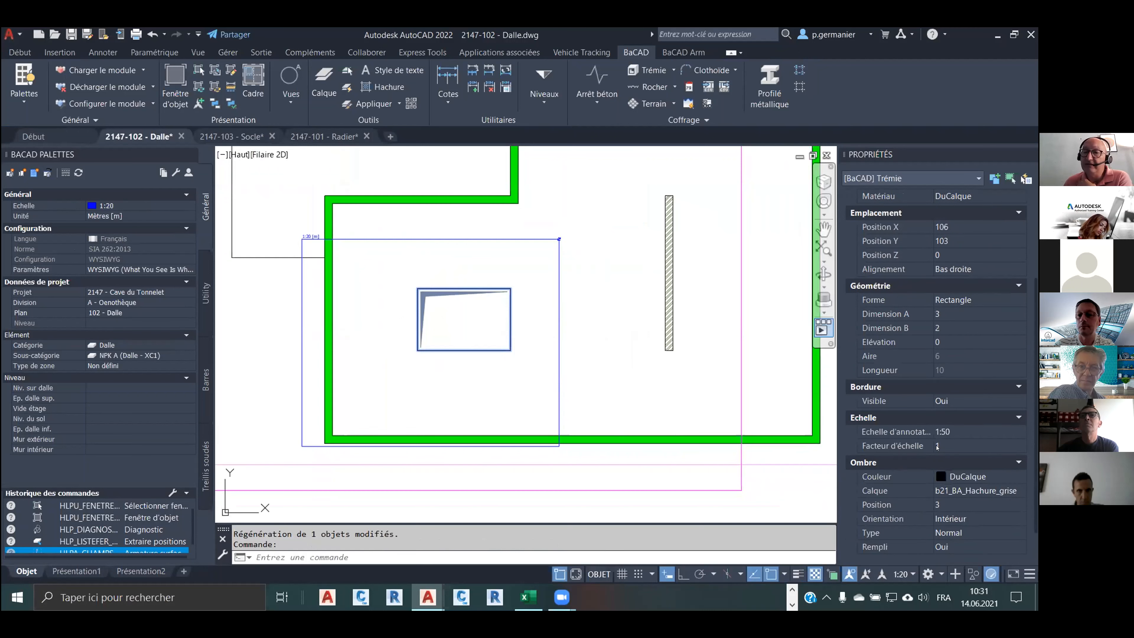
{"action": "left_click", "coordinate": [955, 432]}
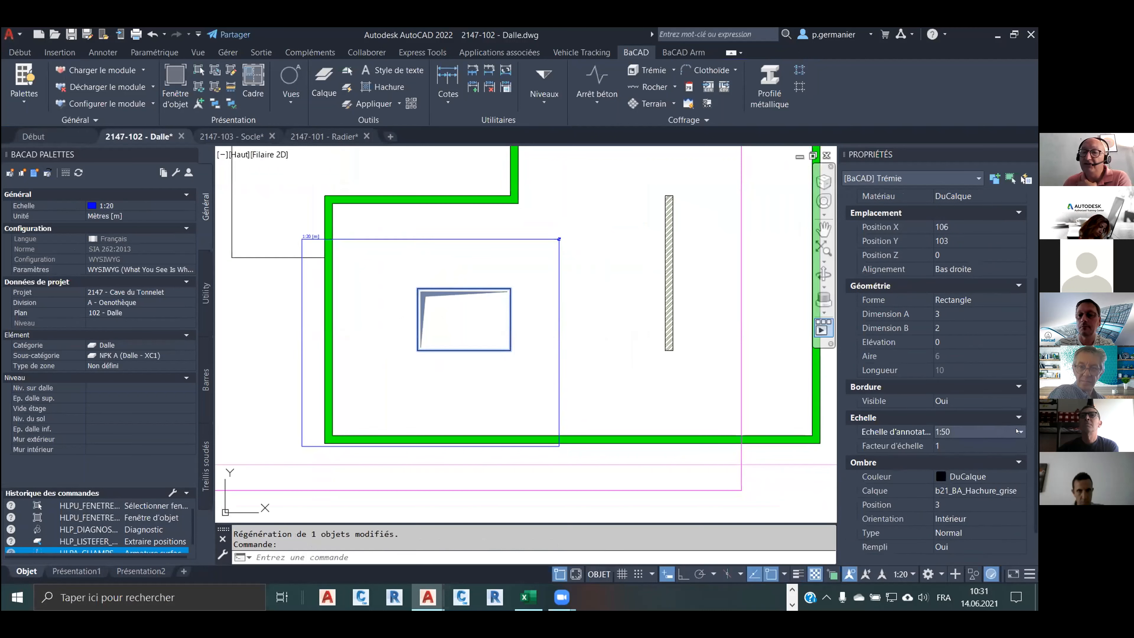
{"action": "left_click", "coordinate": [1017, 431]}
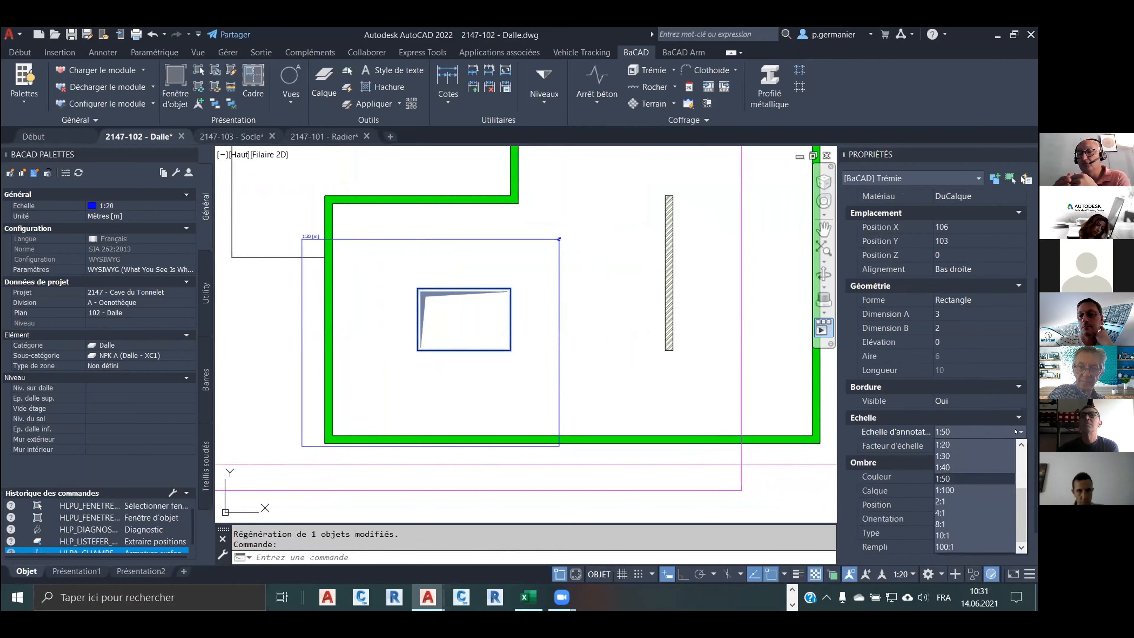
{"action": "key", "text": "Escape"}
Delete the blue 1:20 window frame and the larger magenta window frame around the slab plan in model space.
{"action": "scroll", "coordinate": [364, 335], "scroll_direction": "down", "scroll_amount": 2}
{"action": "middle_click_drag", "start_coordinate": [362, 342], "coordinate": [420, 385]}
{"action": "left_click", "coordinate": [372, 348]}
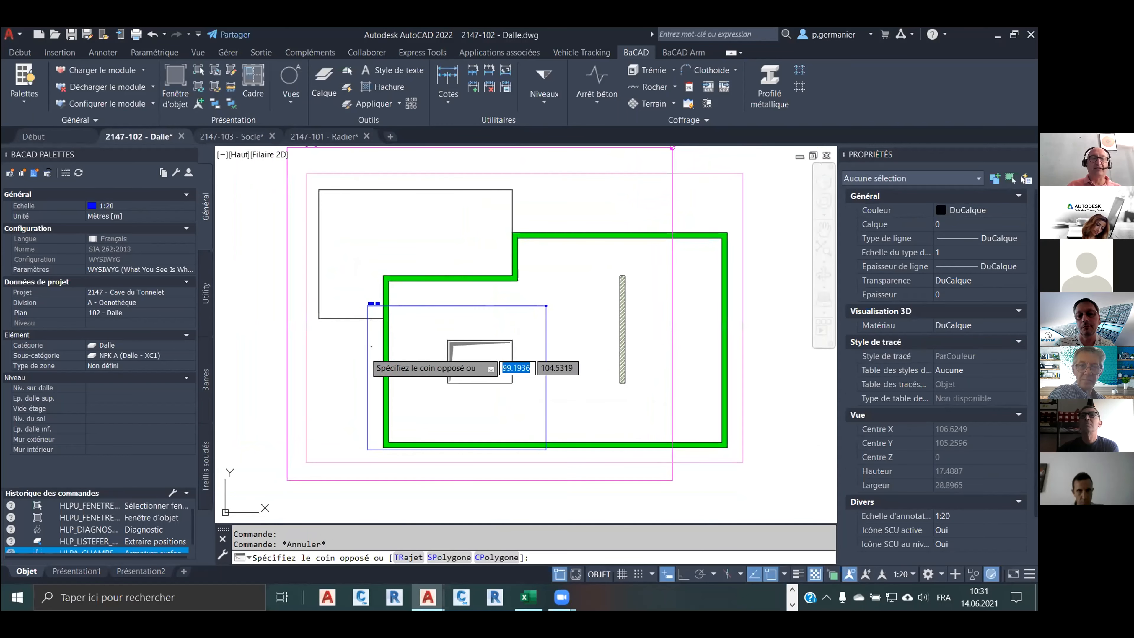
{"action": "left_click", "coordinate": [361, 354]}
{"action": "left_click", "coordinate": [292, 377]}
{"action": "left_click", "coordinate": [276, 379]}
{"action": "key", "text": "Delete"}
{"action": "middle_click_drag", "start_coordinate": [460, 372], "coordinate": [432, 377]}
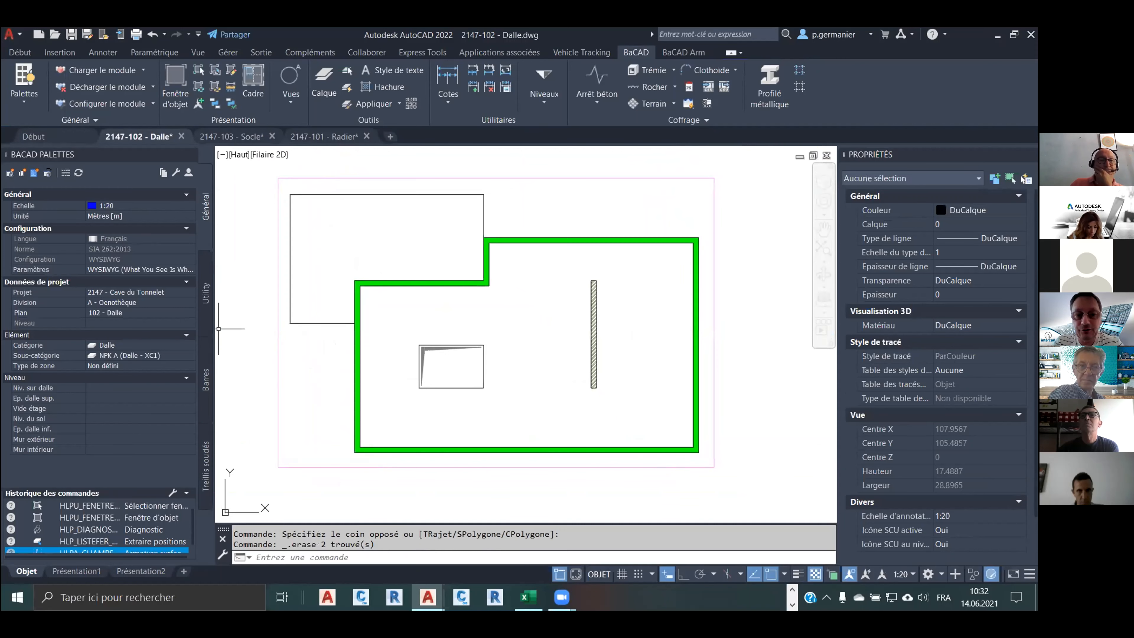
Search the Utility palette's symbol libraries for 3.5.
{"action": "left_click", "coordinate": [204, 293]}
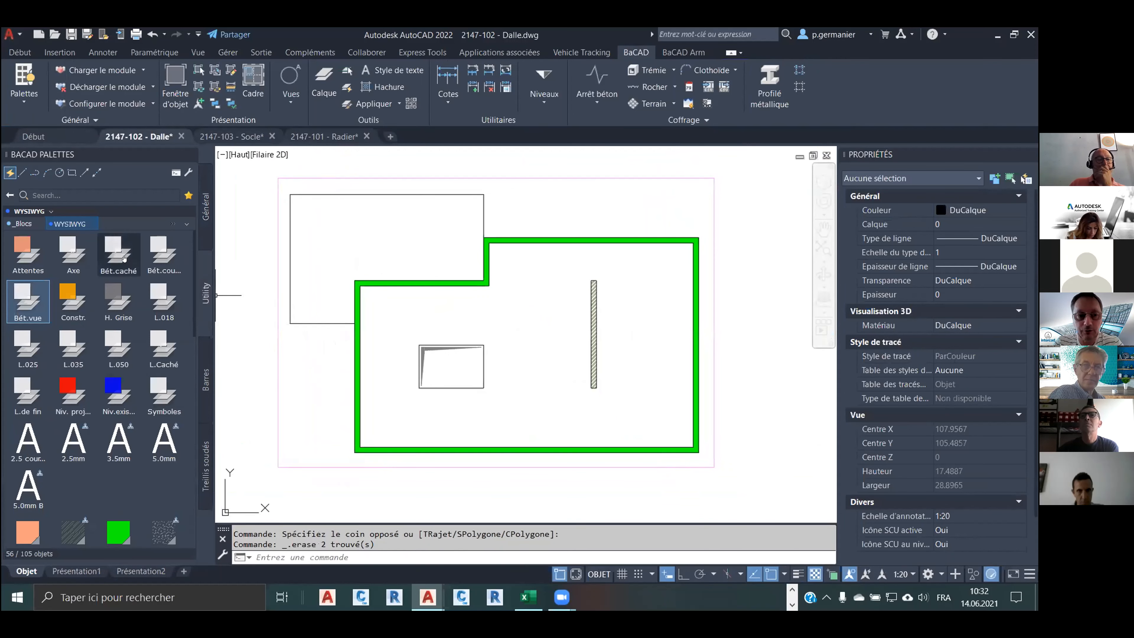
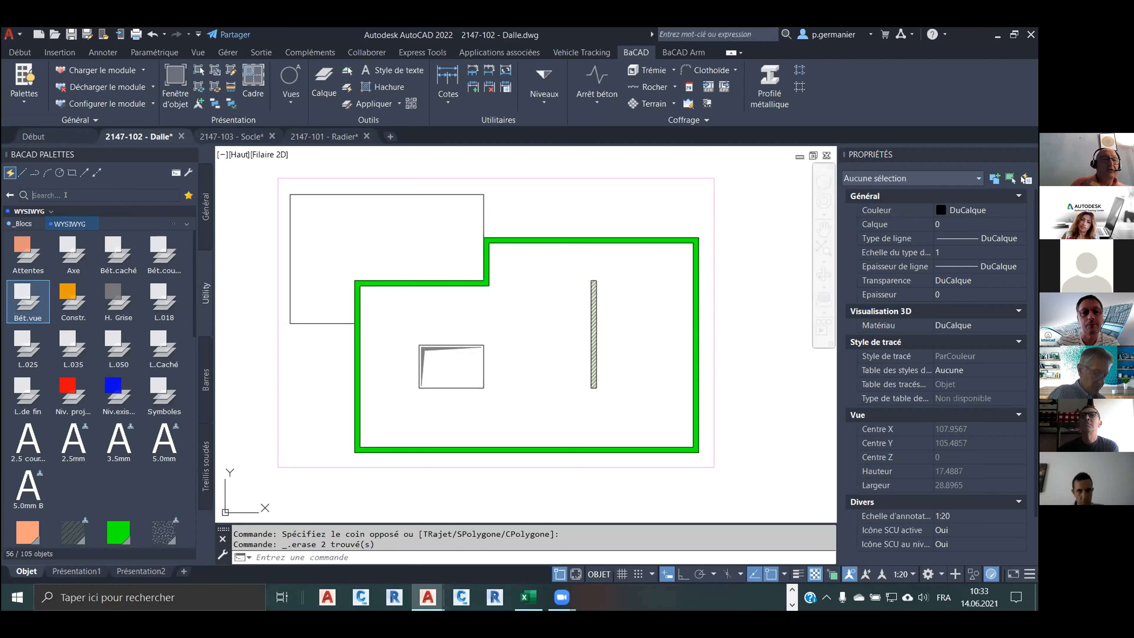
{"action": "left_click", "coordinate": [94, 196]}
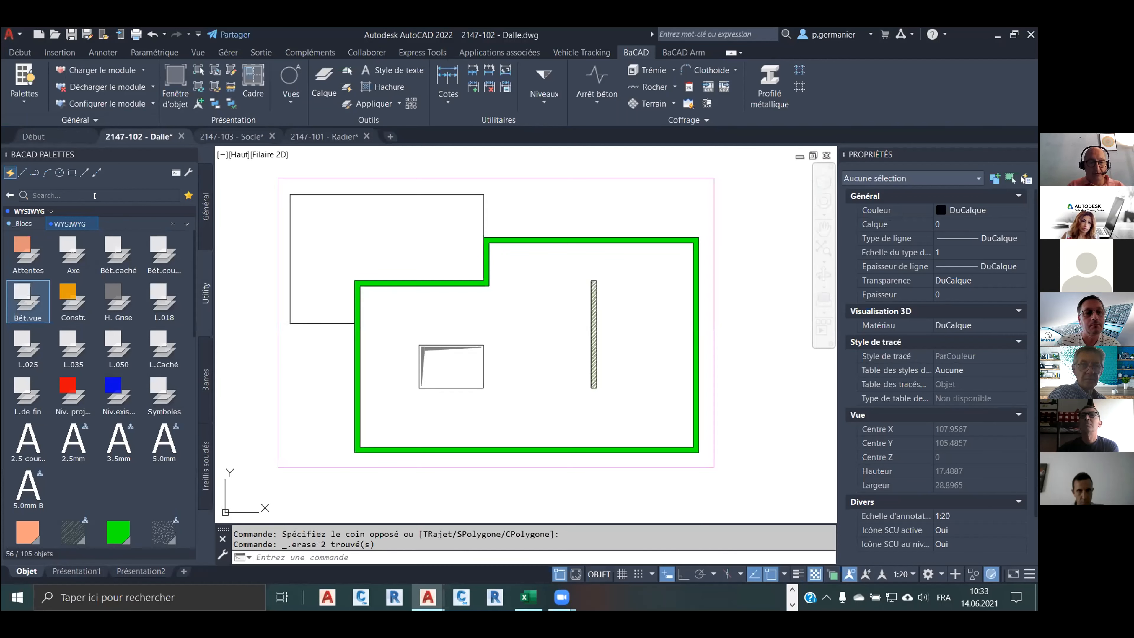
{"action": "type", "text": "3.5"}
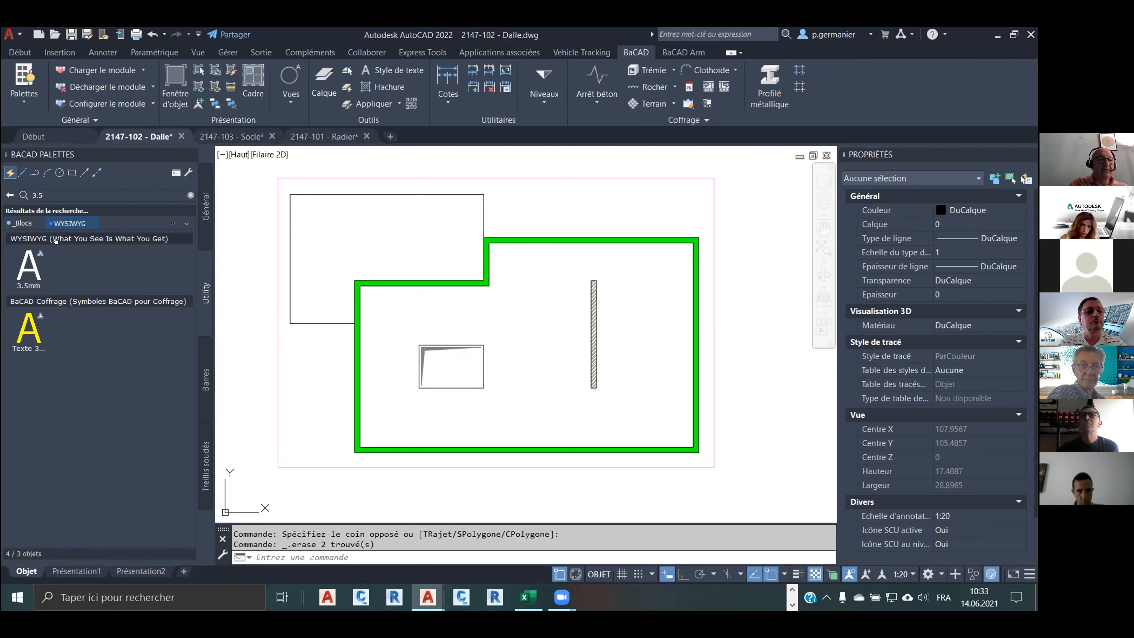
{"action": "mouse_move", "coordinate": [31, 266]}
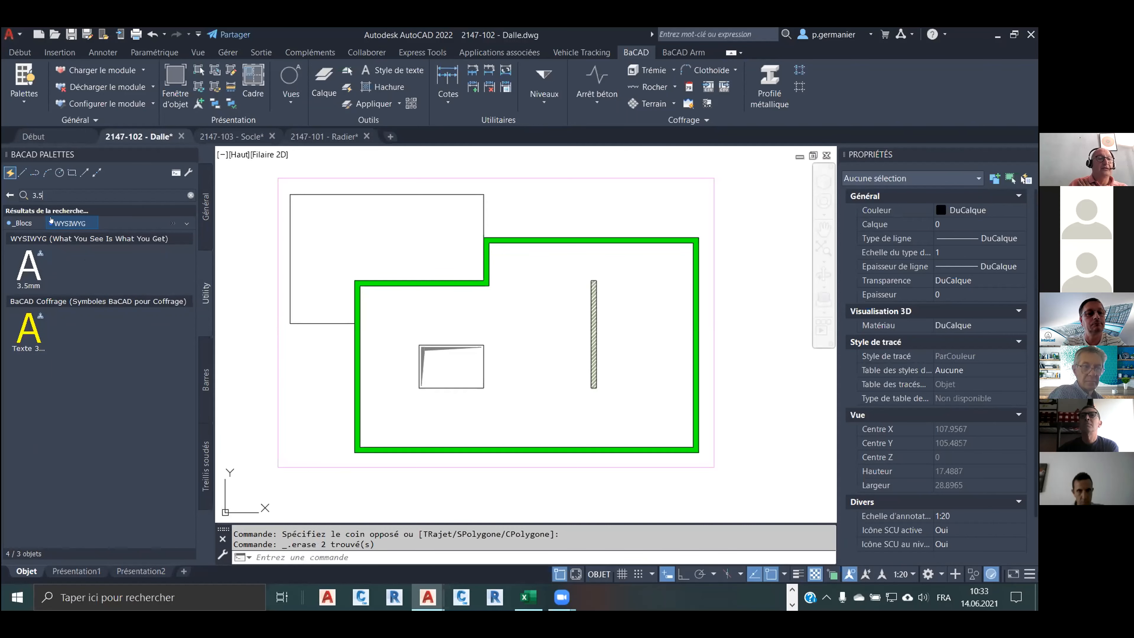
Clear the search and look for 3.5 within the BaCAD Coffrage library only.
{"action": "left_click", "coordinate": [190, 196]}
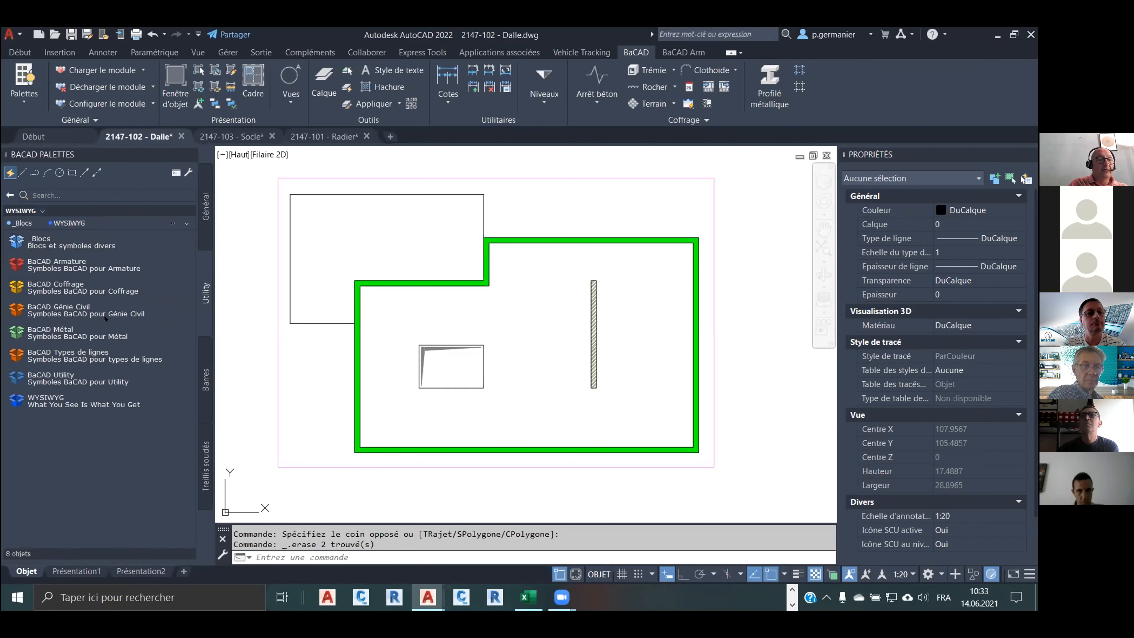
{"action": "left_click", "coordinate": [58, 286]}
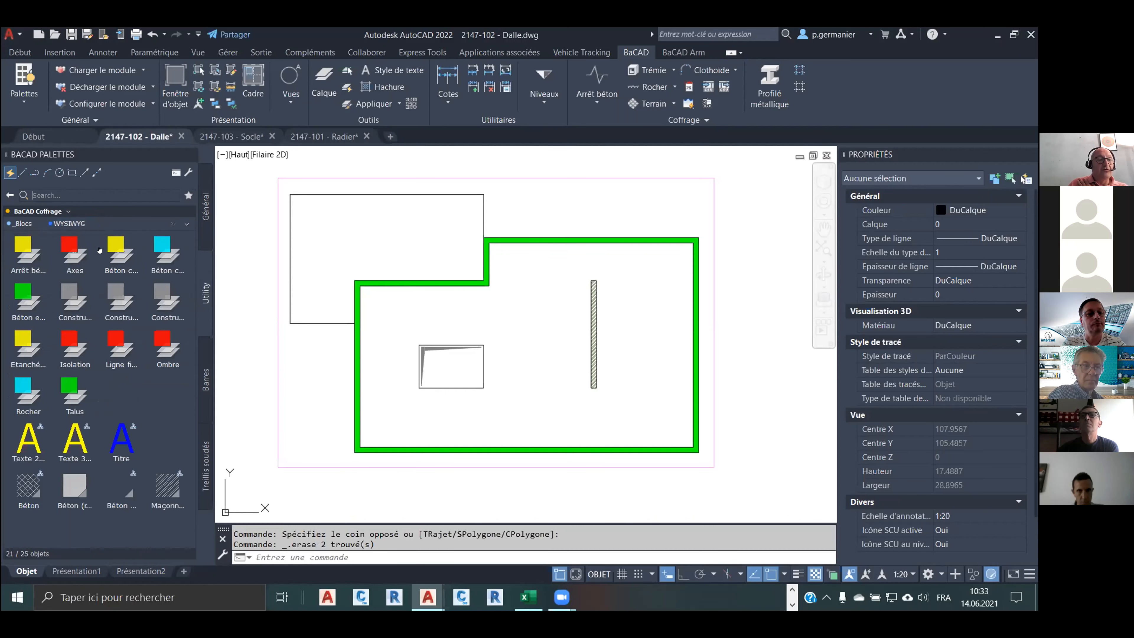
{"action": "type", "text": "3.5"}
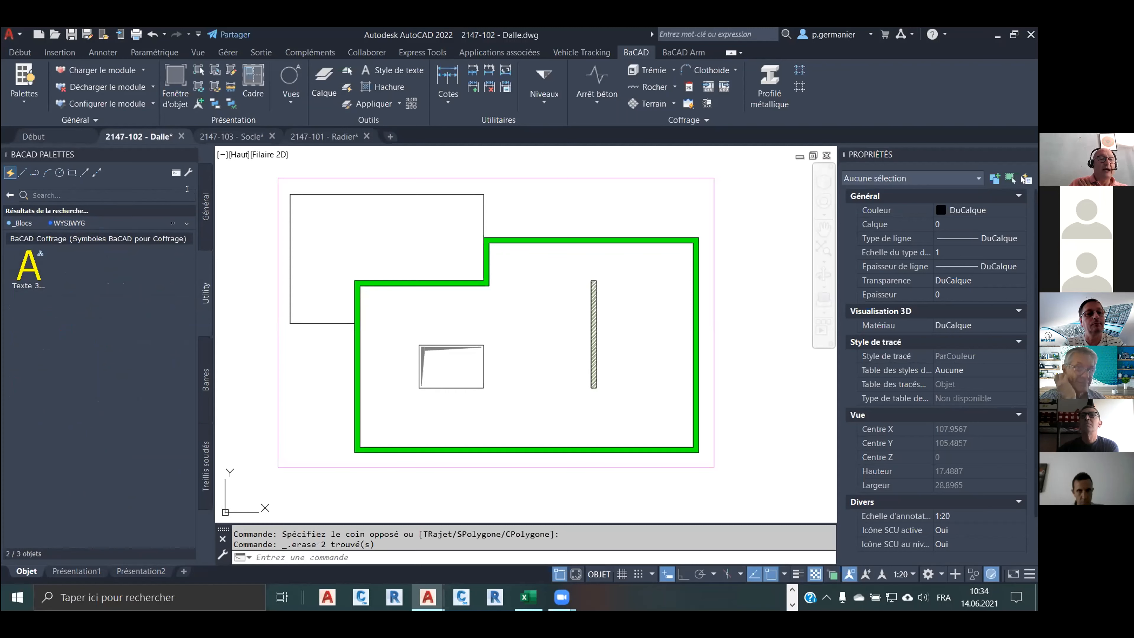
Search the WYSIWYG library for "L." and restore its full list of objects.
{"action": "left_click", "coordinate": [68, 223]}
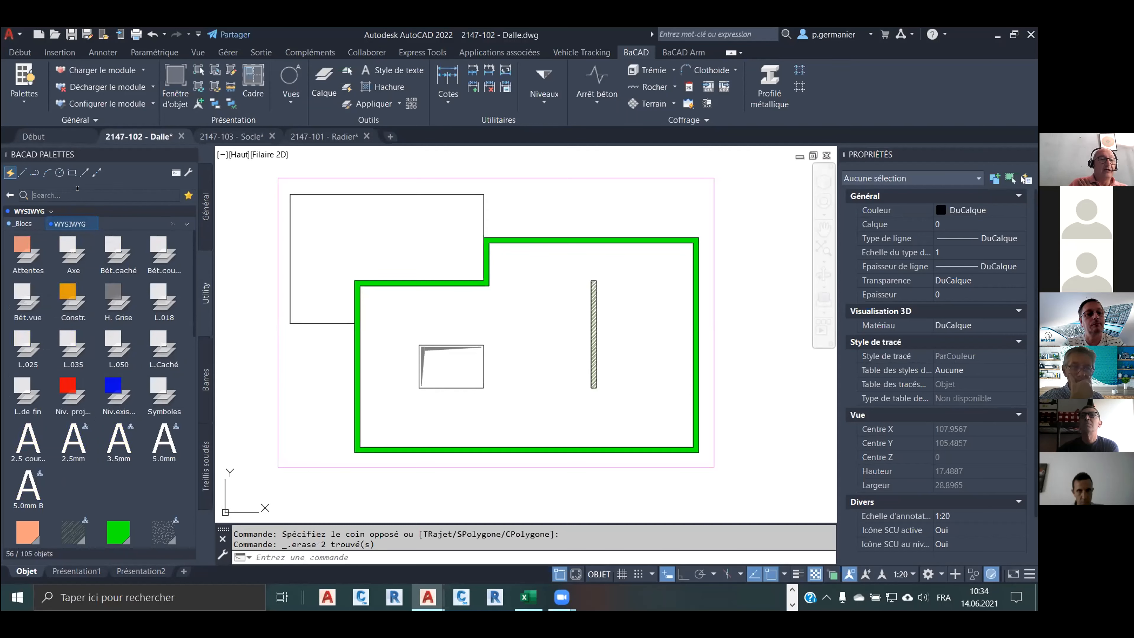
{"action": "type", "text": "L."}
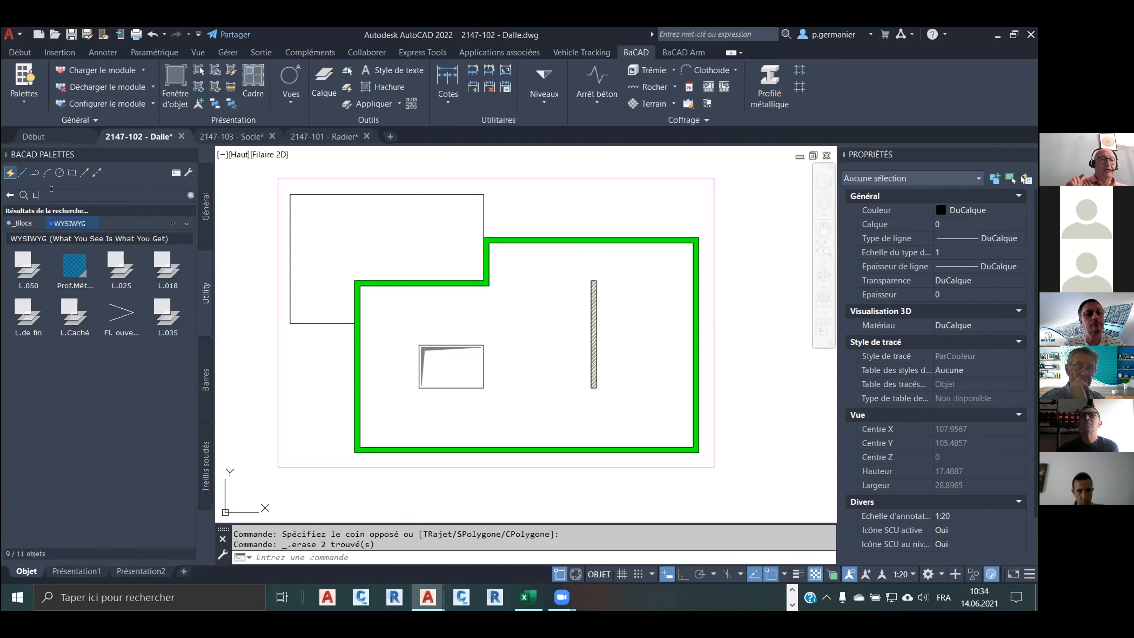
{"action": "left_click", "coordinate": [189, 196]}
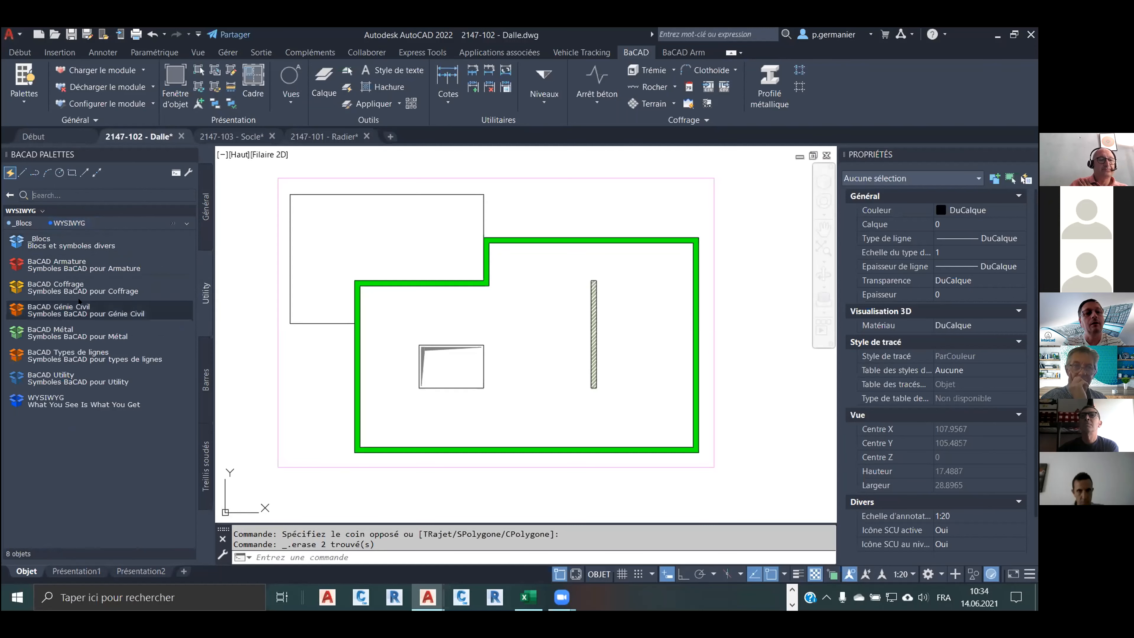
{"action": "left_click", "coordinate": [67, 402]}
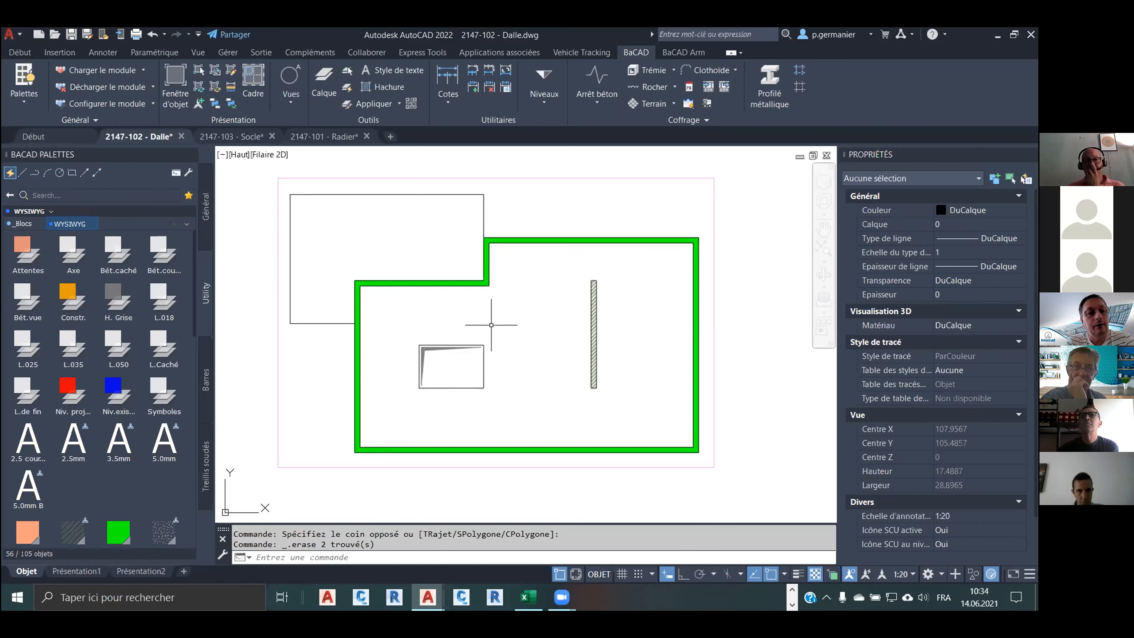
Start a Bét.coupé polyline in the empty area beside the slab plan with horizontal runs of 1 m and 2 m separated by a short rise.
{"action": "scroll", "coordinate": [484, 337], "scroll_direction": "down", "scroll_amount": 3}
{"action": "middle_click_drag", "start_coordinate": [519, 338], "coordinate": [352, 342]}
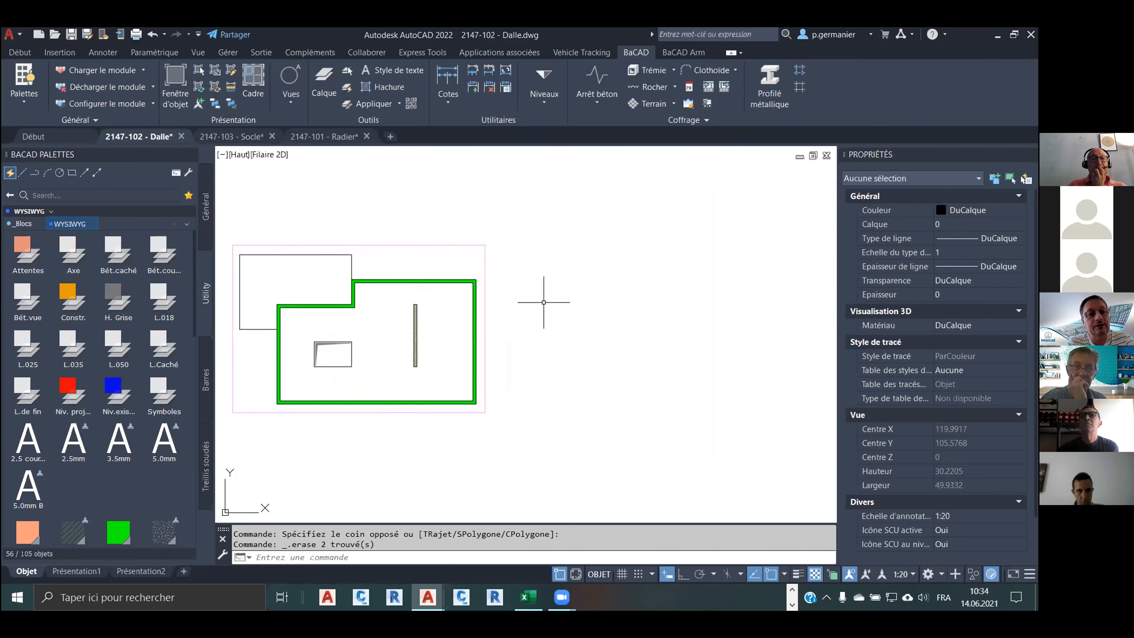
{"action": "scroll", "coordinate": [625, 353], "scroll_direction": "up", "scroll_amount": 2}
{"action": "middle_click_drag", "start_coordinate": [615, 362], "coordinate": [491, 405]}
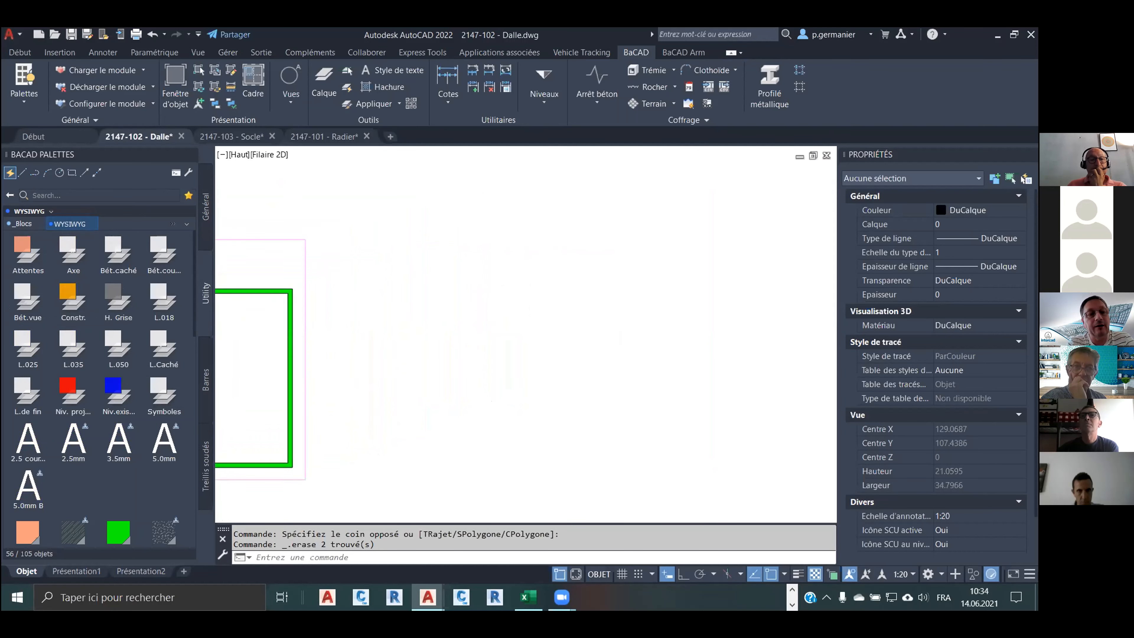
{"action": "left_click", "coordinate": [169, 256]}
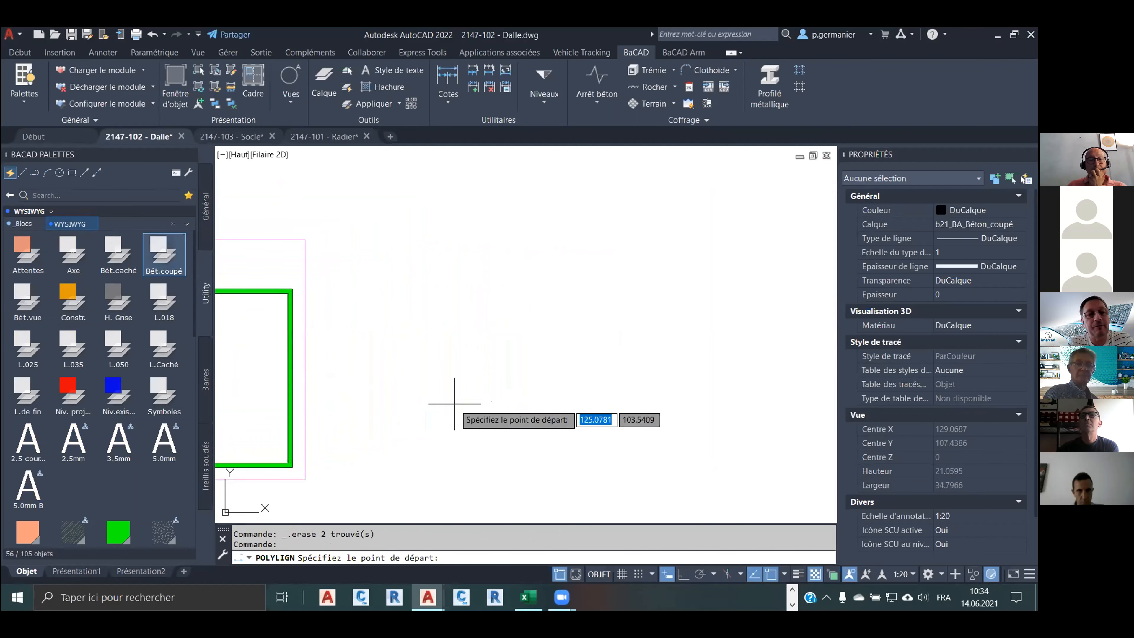
{"action": "left_click", "coordinate": [432, 394]}
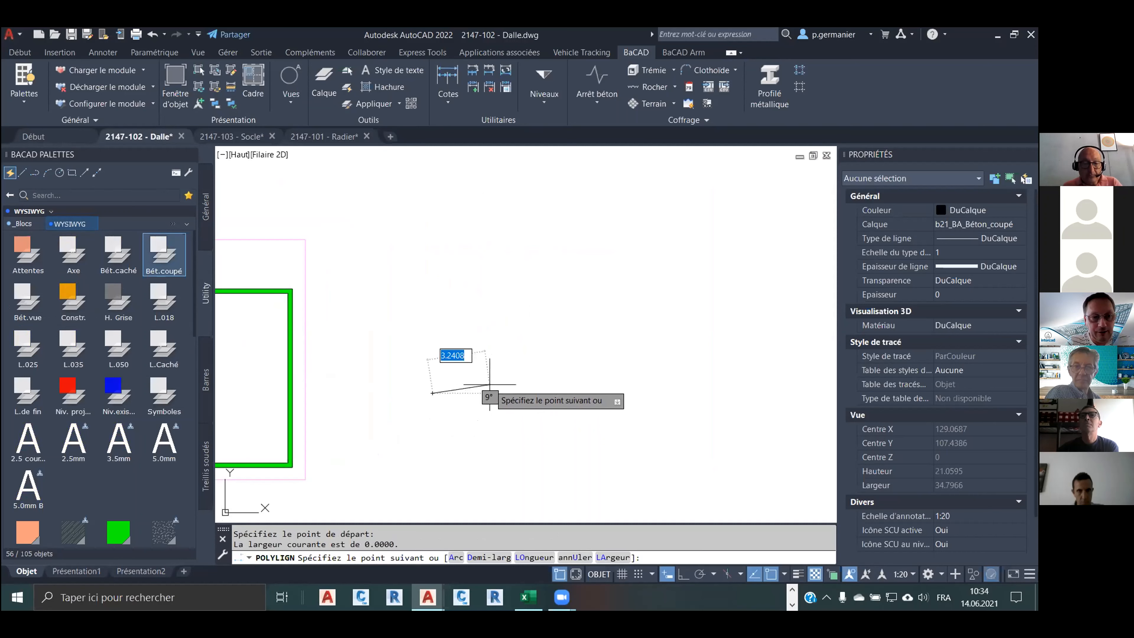
{"action": "key", "text": "F8"}
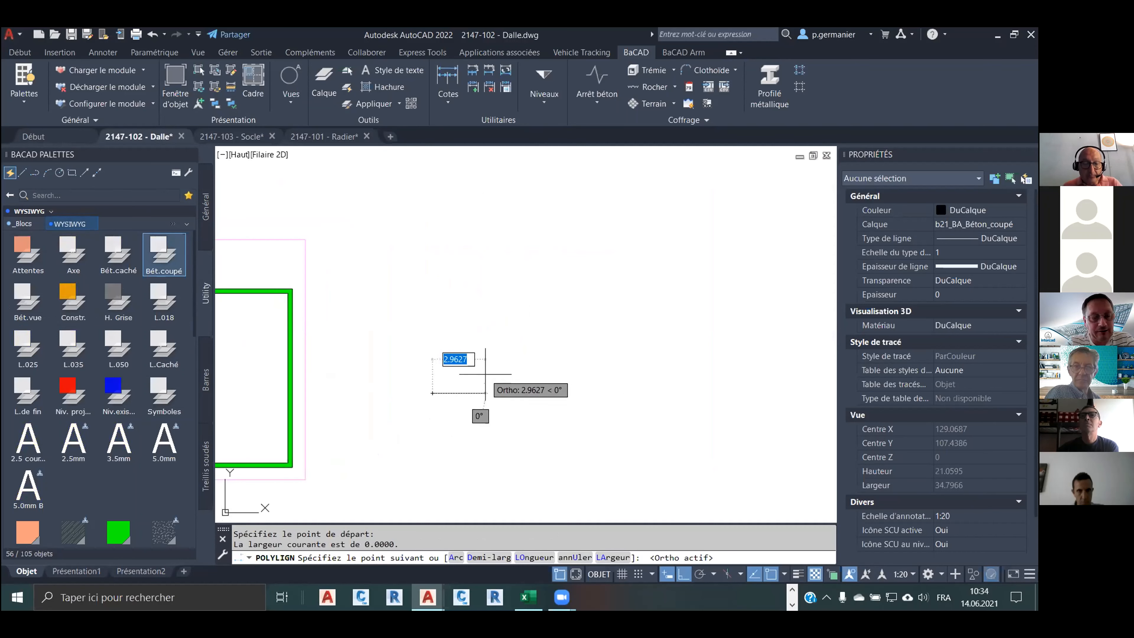
{"action": "key", "text": "F8"}
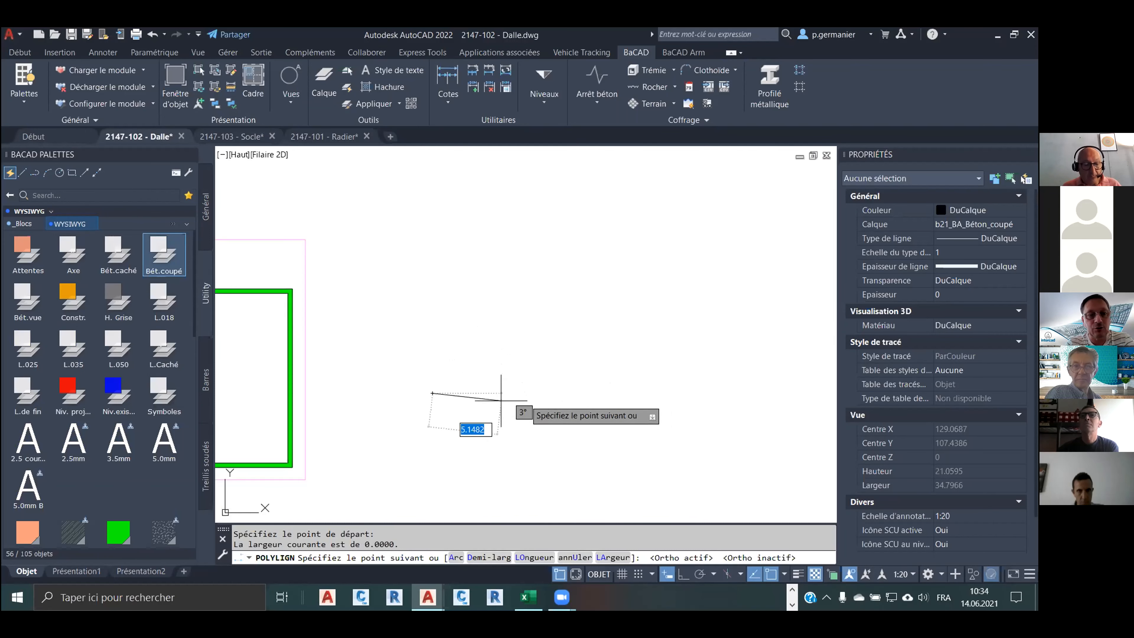
{"action": "type", "text": "1"}
{"action": "key", "text": "Return"}
{"action": "type", "text": "2"}
{"action": "key", "text": "Return"}
Extend the stepped polyline with a 0.455 m rise, 2 m run, 1.25 m rise and 0.5 m run, and end it there.
{"action": "type", "text": ".455"}
{"action": "key", "text": "Return"}
{"action": "type", "text": "2"}
{"action": "key", "text": "Return"}
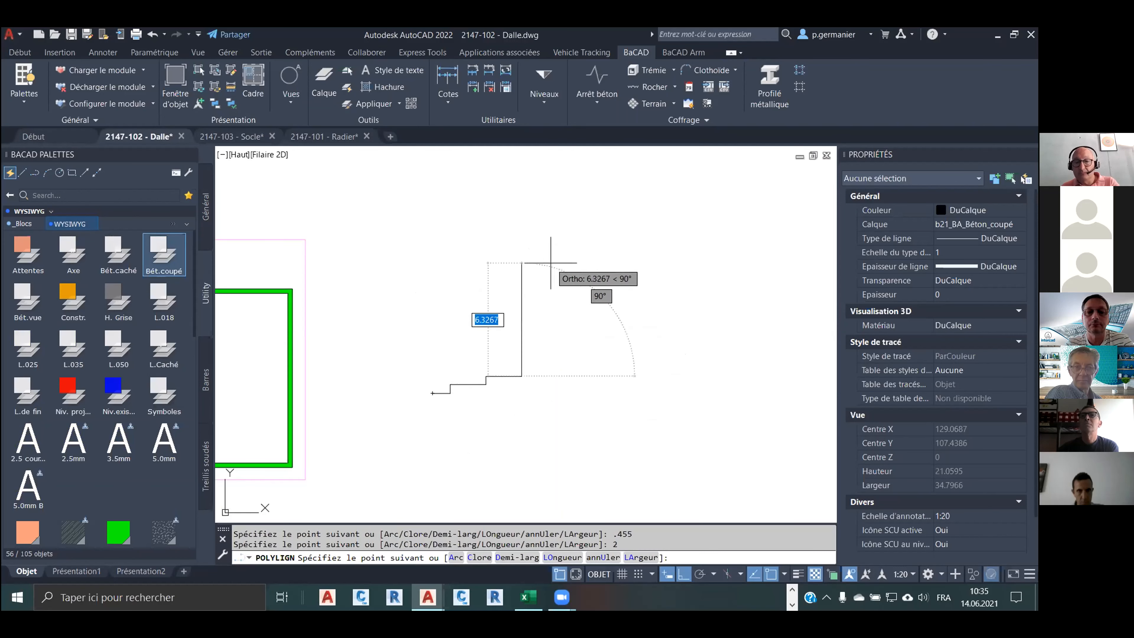
{"action": "type", "text": "1.25"}
{"action": "key", "text": "Return"}
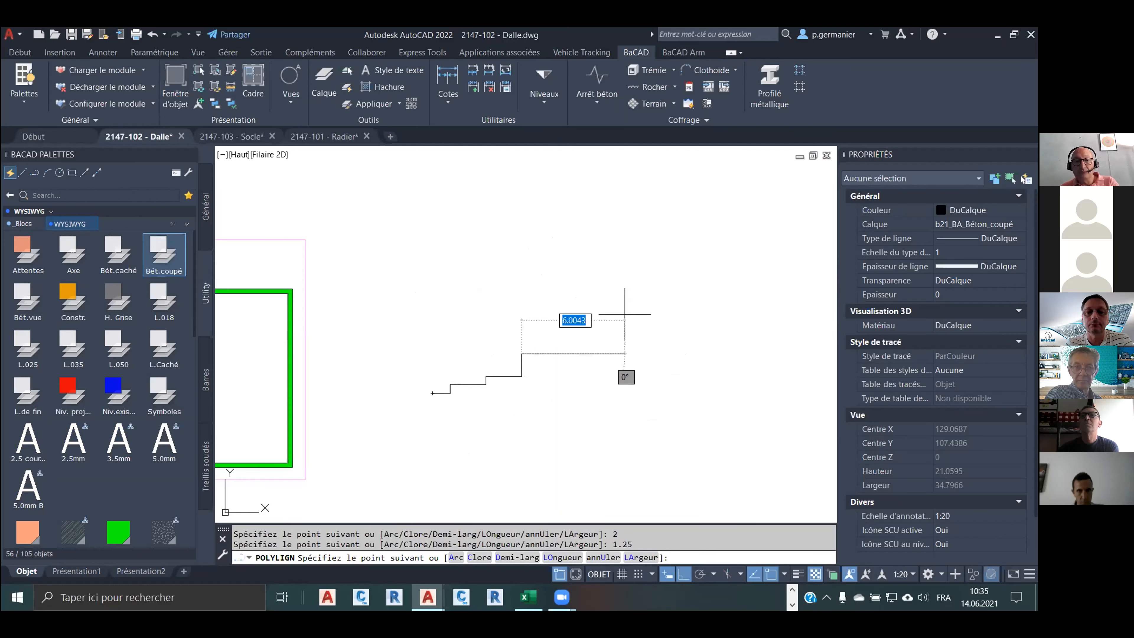
{"action": "type", "text": ".5"}
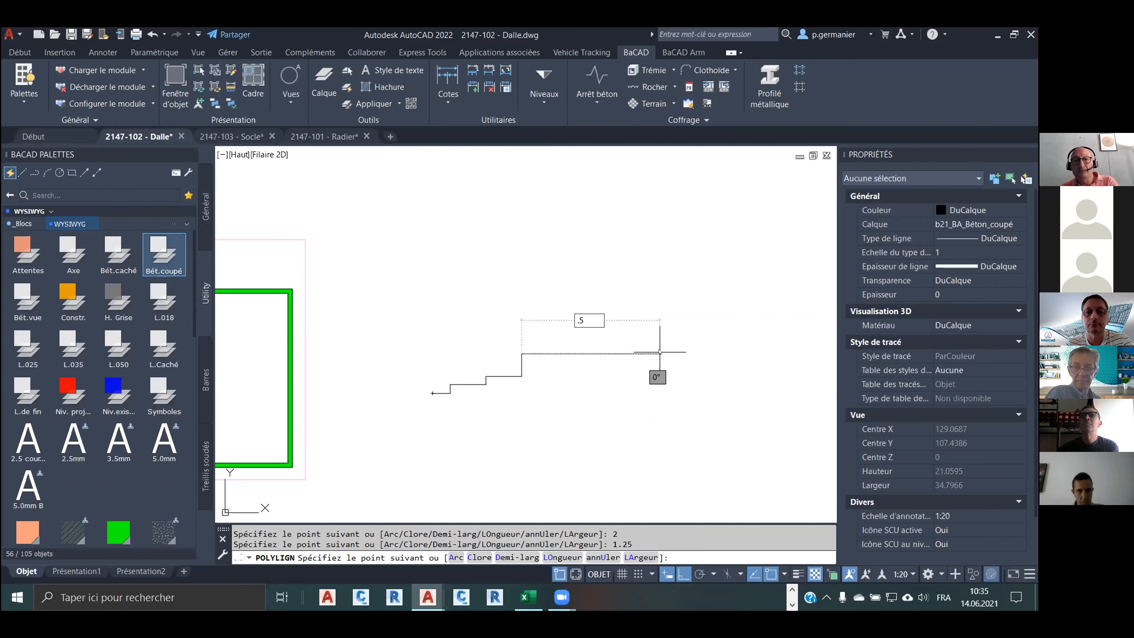
{"action": "key", "text": "Return"}
{"action": "key", "text": "Return"}
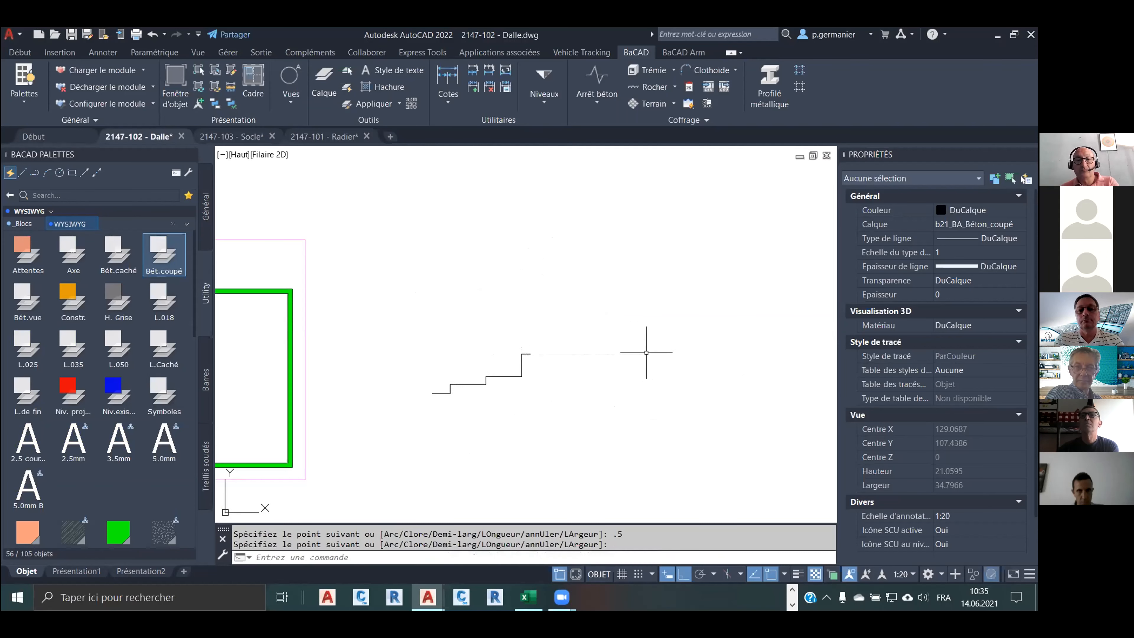
Open the Alt.Brut altitude symbol's definition in the WYSIWYG library, examine its format and glyph settings, and leave it without saving.
{"action": "scroll", "coordinate": [536, 384], "scroll_direction": "up", "scroll_amount": 4}
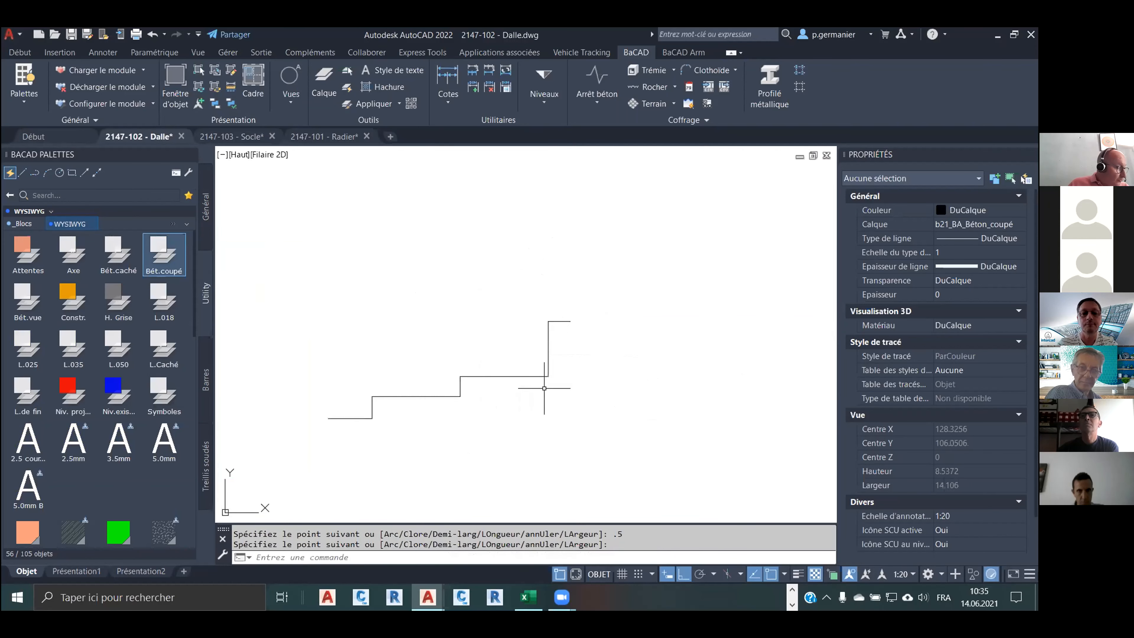
{"action": "mouse_move", "coordinate": [519, 380]}
{"action": "middle_mouse_down"}
{"action": "mouse_move", "coordinate": [475, 359]}
{"action": "mouse_move", "coordinate": [518, 352]}
{"action": "middle_mouse_up"}
{"action": "left_click", "coordinate": [542, 101]}
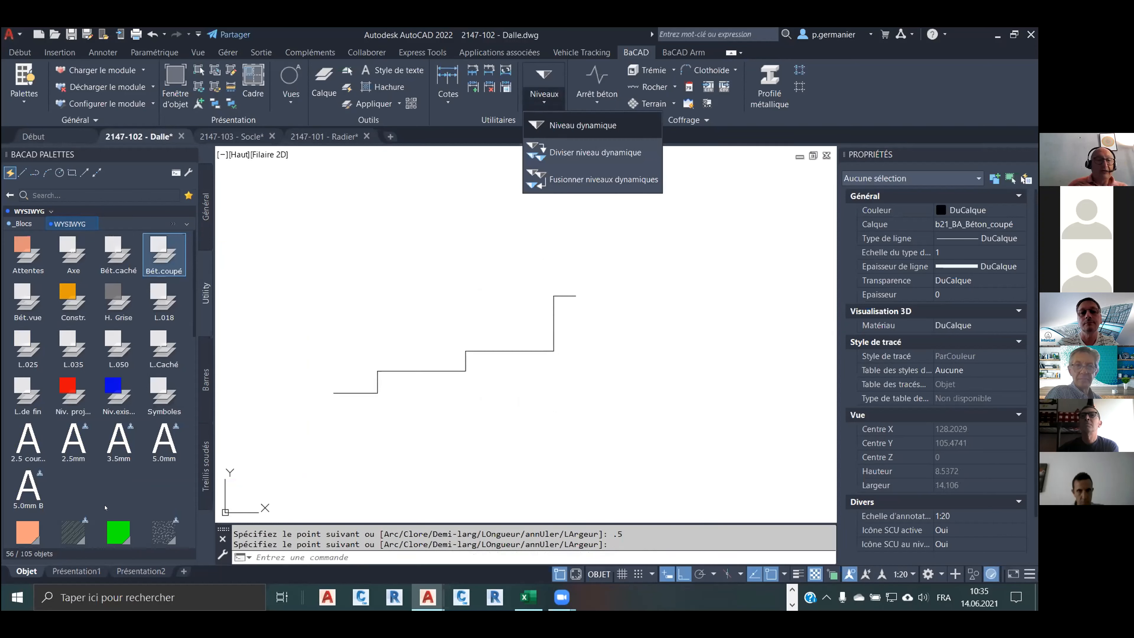
{"action": "scroll", "coordinate": [142, 388], "scroll_direction": "down", "scroll_amount": 5}
{"action": "scroll", "coordinate": [134, 418], "scroll_direction": "down", "scroll_amount": 2}
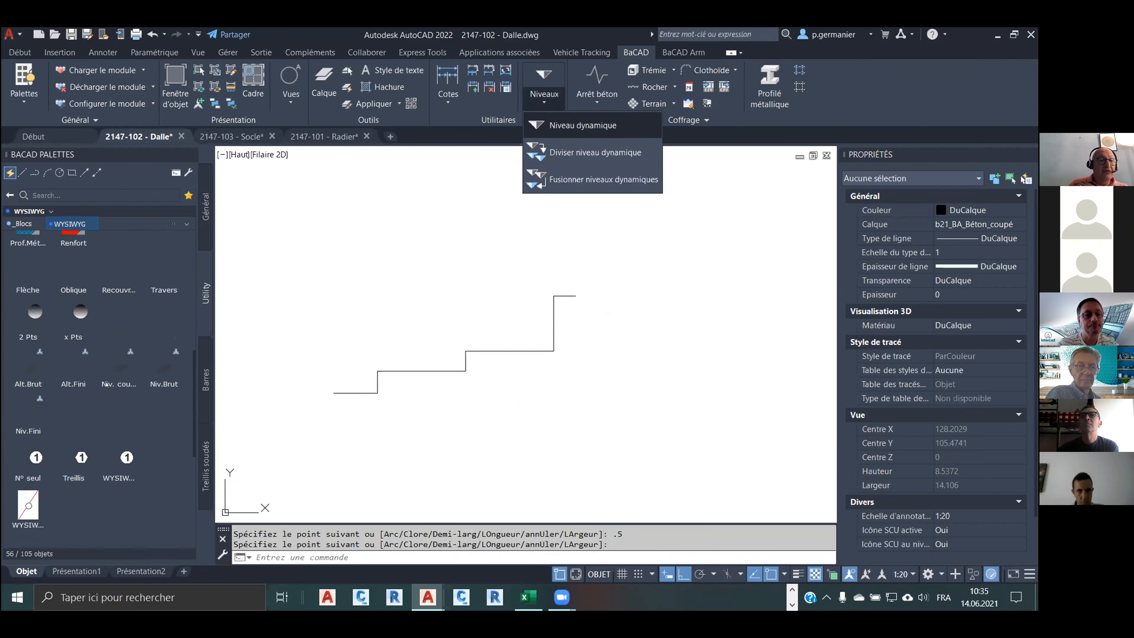
{"action": "right_click", "coordinate": [29, 362]}
{"action": "left_click", "coordinate": [54, 375]}
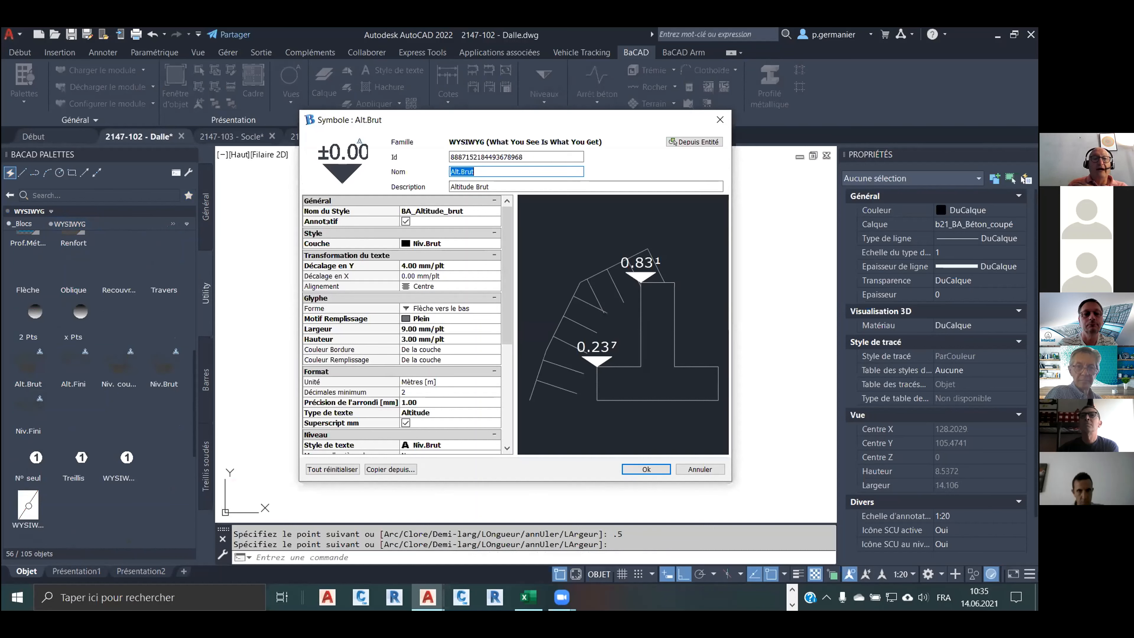
{"action": "left_click", "coordinate": [399, 225]}
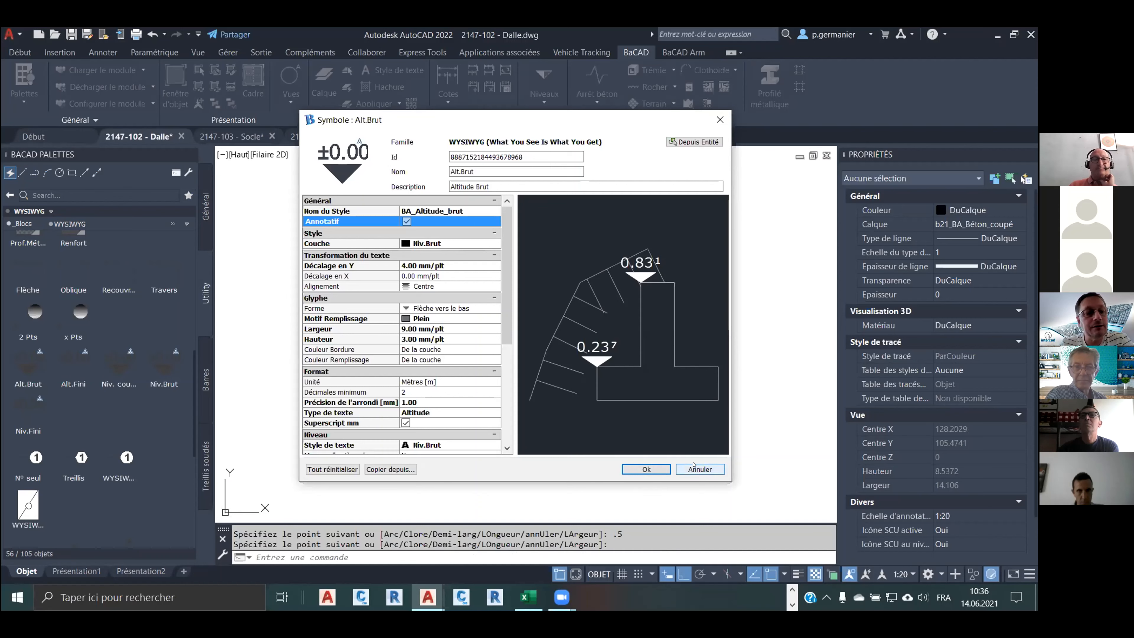
{"action": "left_click", "coordinate": [699, 469]}
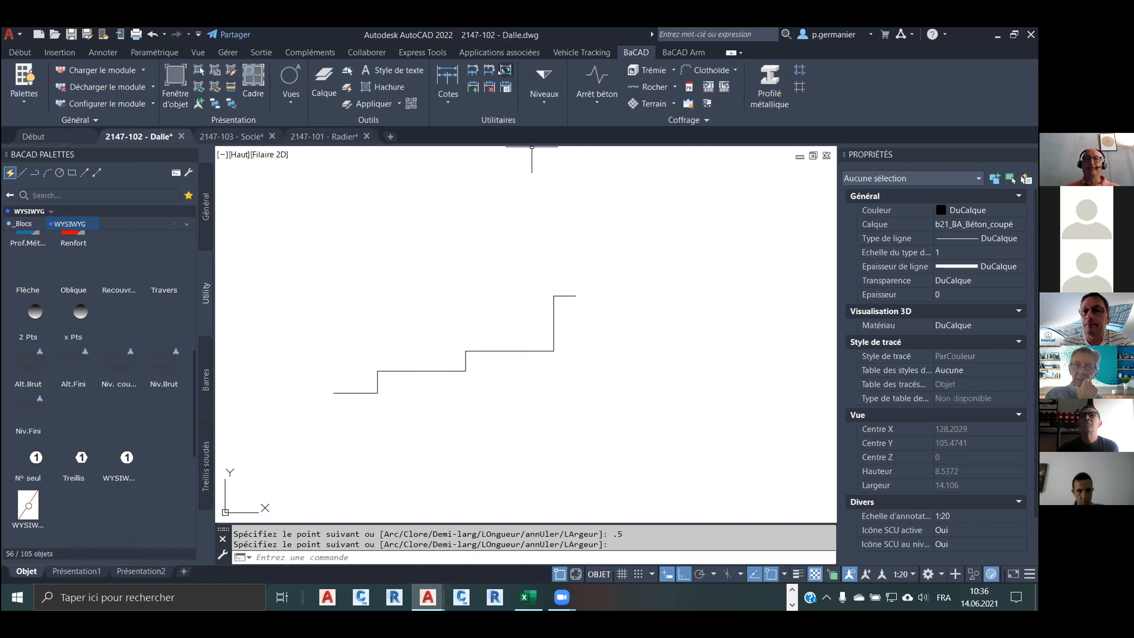
{"action": "left_click", "coordinate": [540, 75]}
{"action": "scroll", "coordinate": [411, 346], "scroll_direction": "up", "scroll_amount": 1}
{"action": "key", "text": "Escape"}
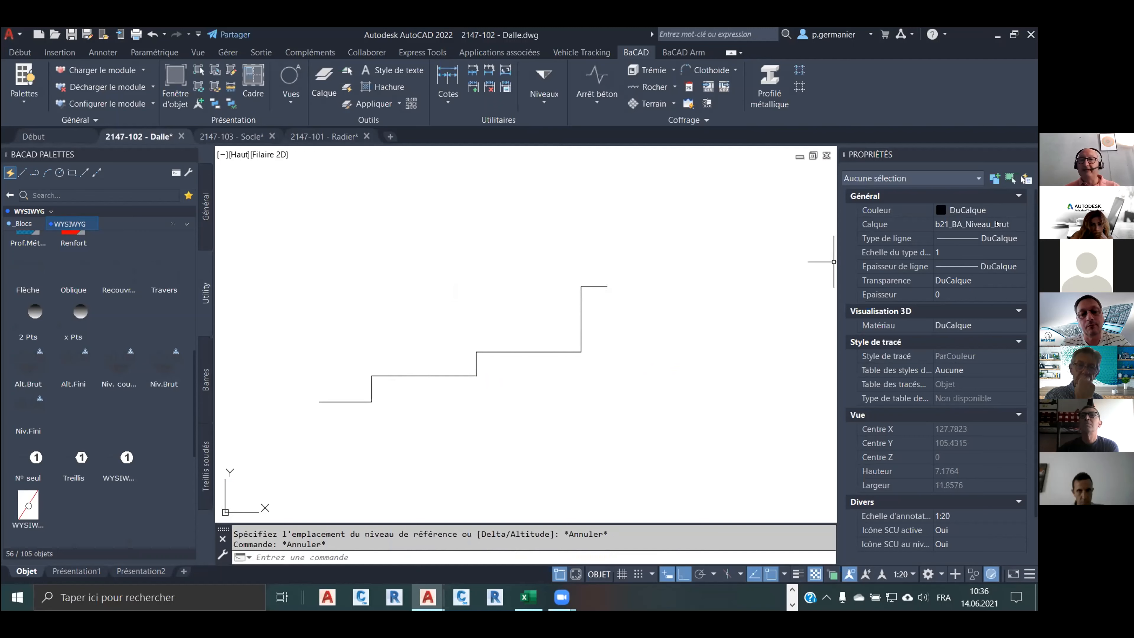
Set the drawing scale to 1:50 and start a dynamic level with its reference point at the lowest end of the stepped profile.
{"action": "left_click", "coordinate": [205, 206]}
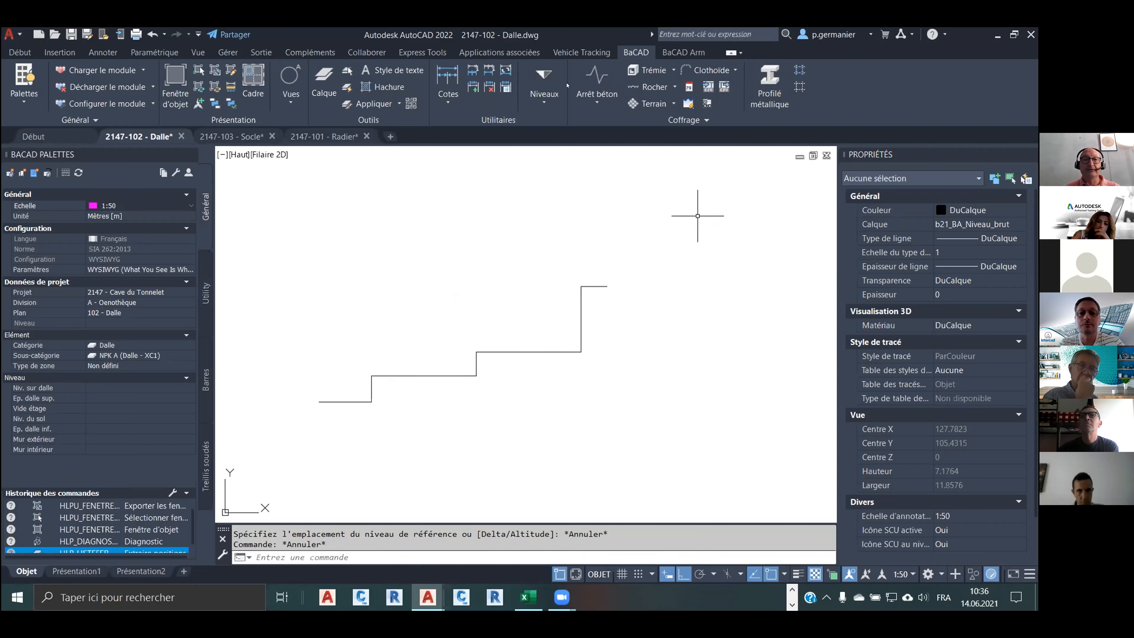
{"action": "left_click", "coordinate": [543, 77]}
{"action": "scroll", "coordinate": [353, 394], "scroll_direction": "up", "scroll_amount": 1}
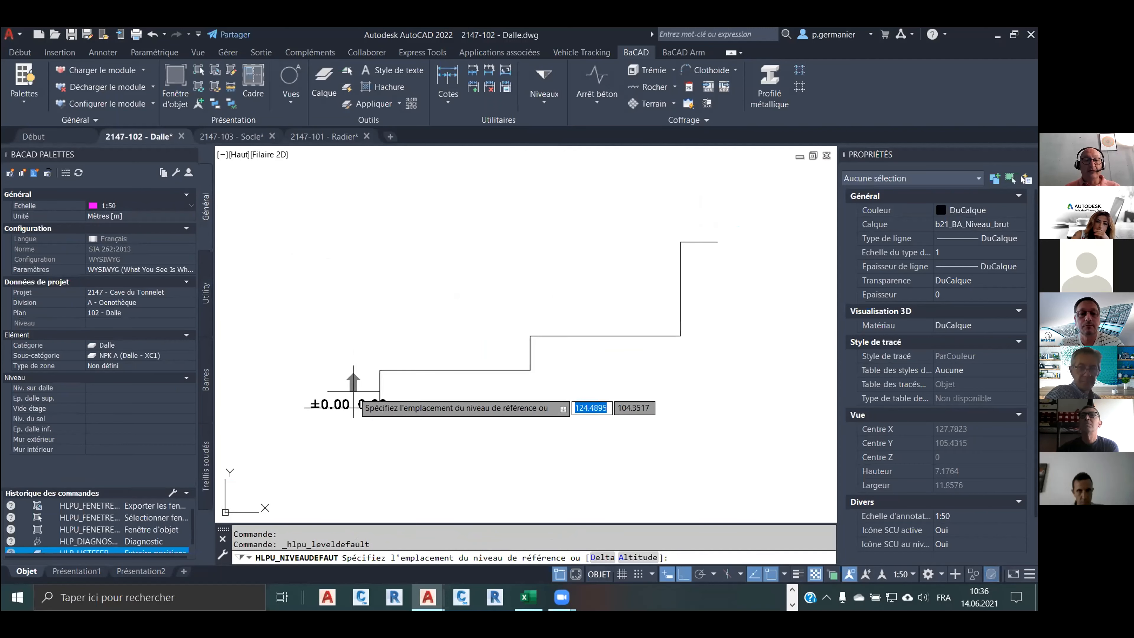
{"action": "left_click", "coordinate": [304, 407]}
{"action": "left_click", "coordinate": [305, 422]}
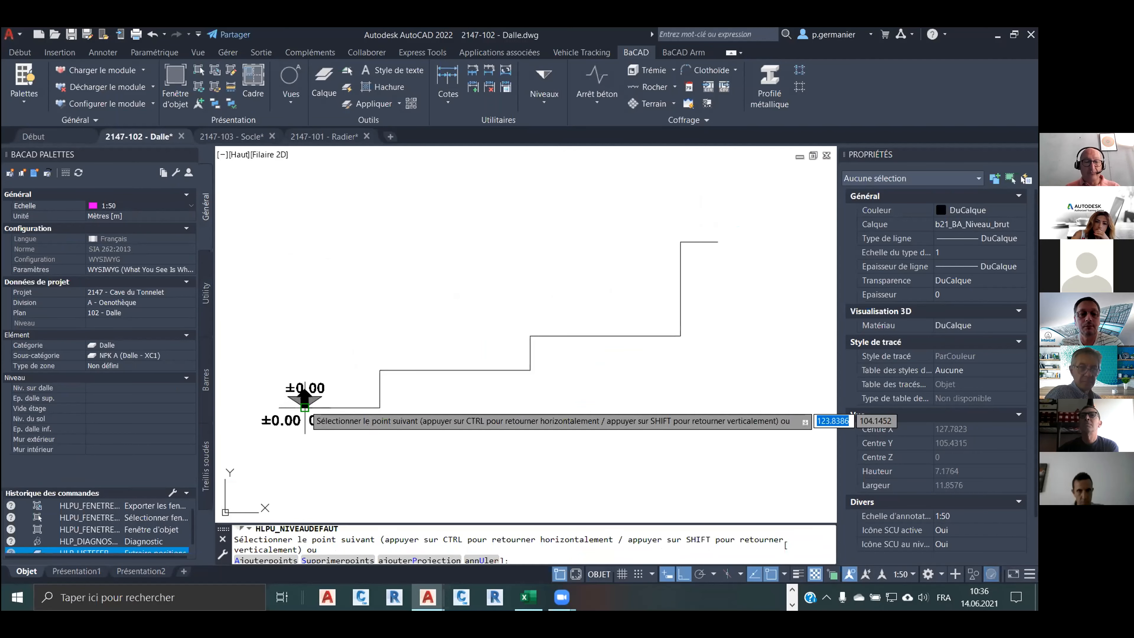
Add level markers at the first rise's upper corner and the third run's midpoint, plus a vertically flipped one at the profile's upper end.
{"action": "scroll", "coordinate": [371, 330], "scroll_direction": "down", "scroll_amount": 1}
{"action": "left_click", "coordinate": [373, 348]}
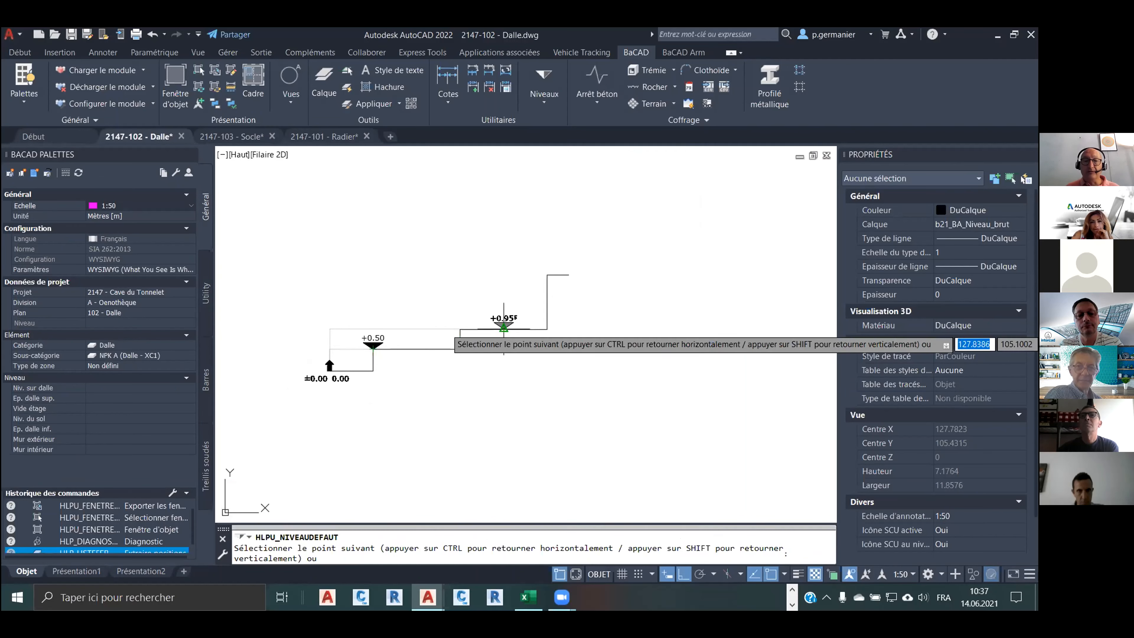
{"action": "left_click", "coordinate": [503, 327]}
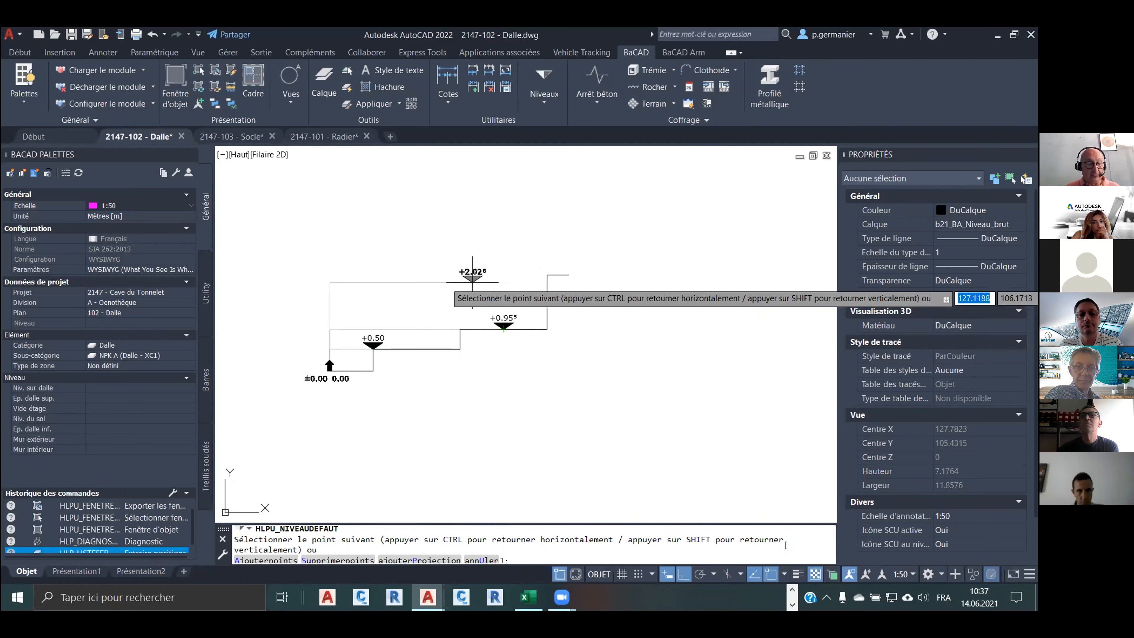
{"action": "key", "text": "shift"}
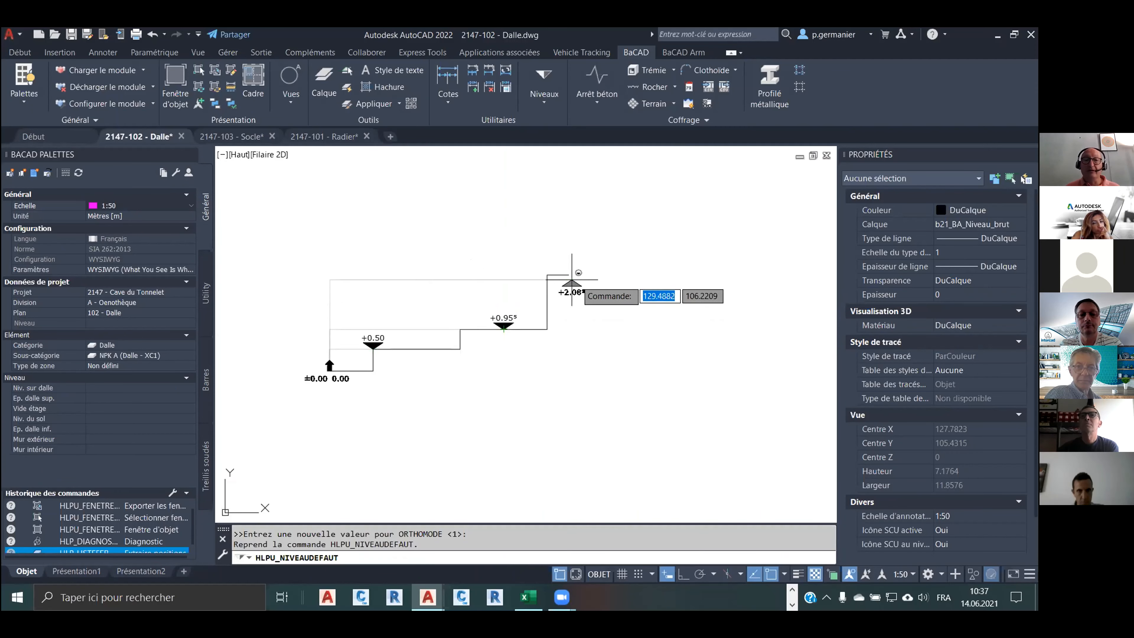
{"action": "left_click", "coordinate": [568, 276]}
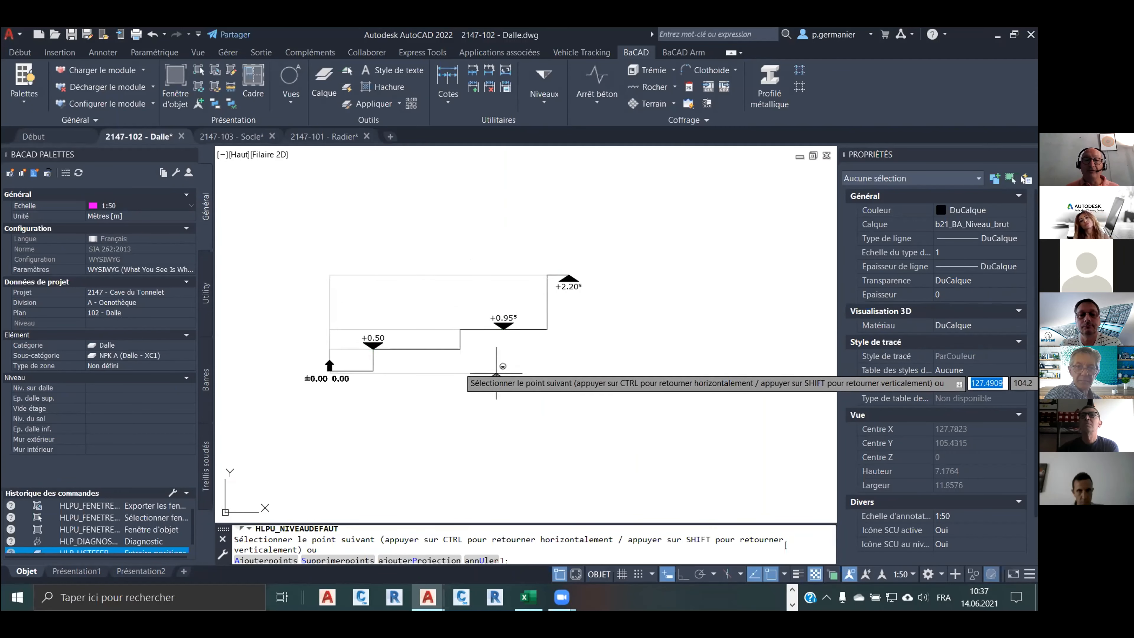
Add two vertically flipped level markers under the second run, at its far end and its midpoint, and end the dynamic level.
{"action": "left_click", "coordinate": [460, 349]}
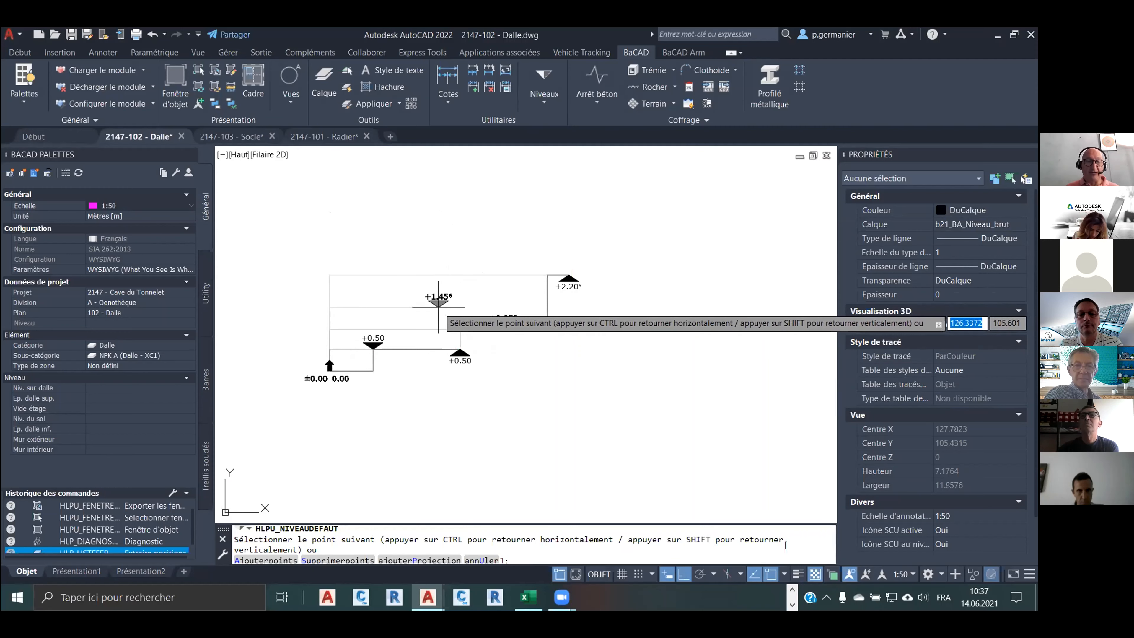
{"action": "key", "text": "F8"}
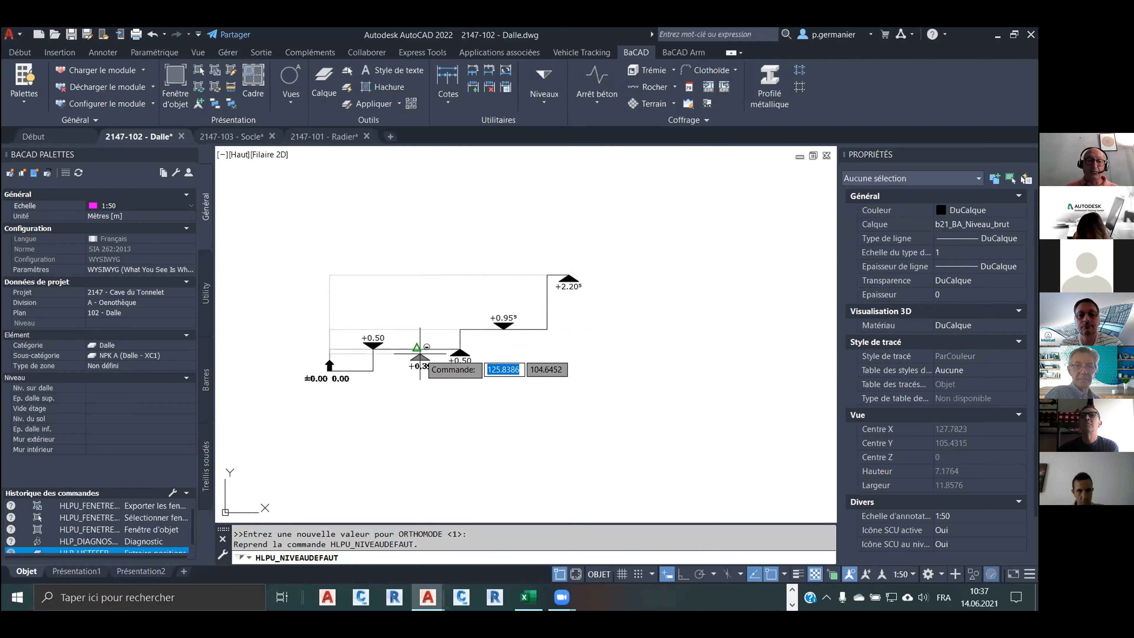
{"action": "left_click", "coordinate": [419, 352]}
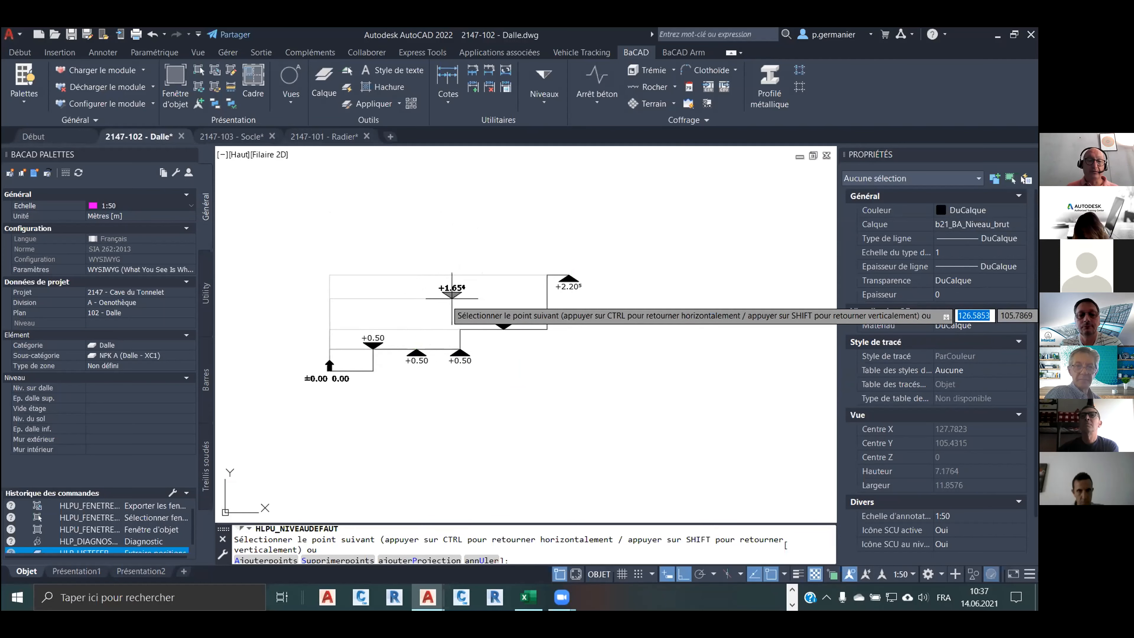
{"action": "key", "text": "Escape"}
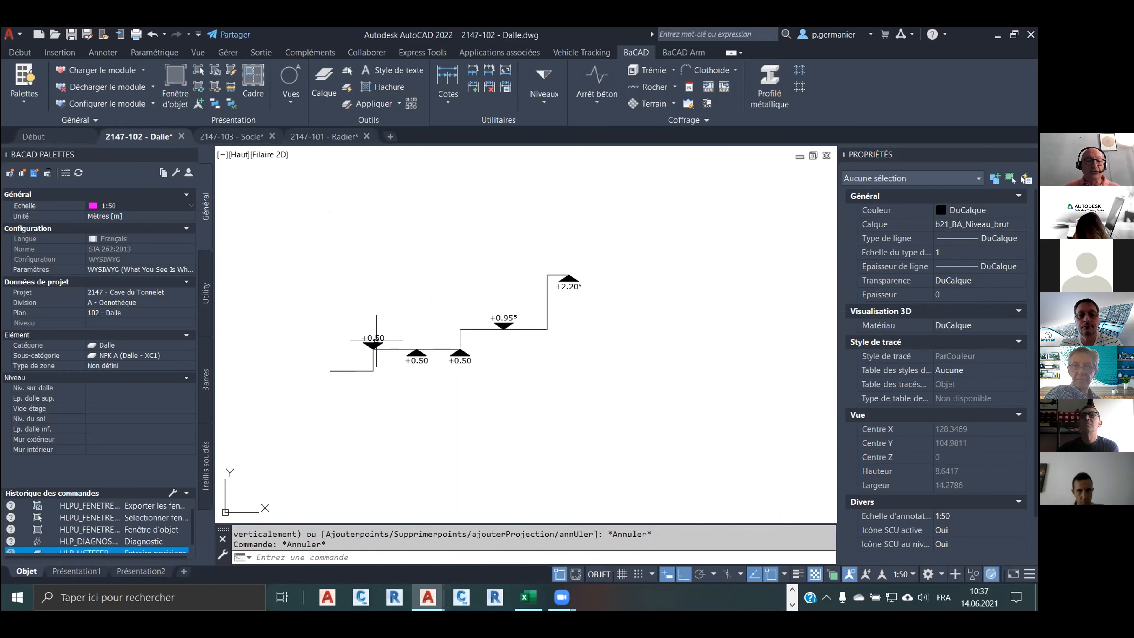
Restyle the dynamic level with the Standard level symbol from the BaCAD Utility library, and return to the WYSIWYG library.
{"action": "left_click", "coordinate": [205, 294]}
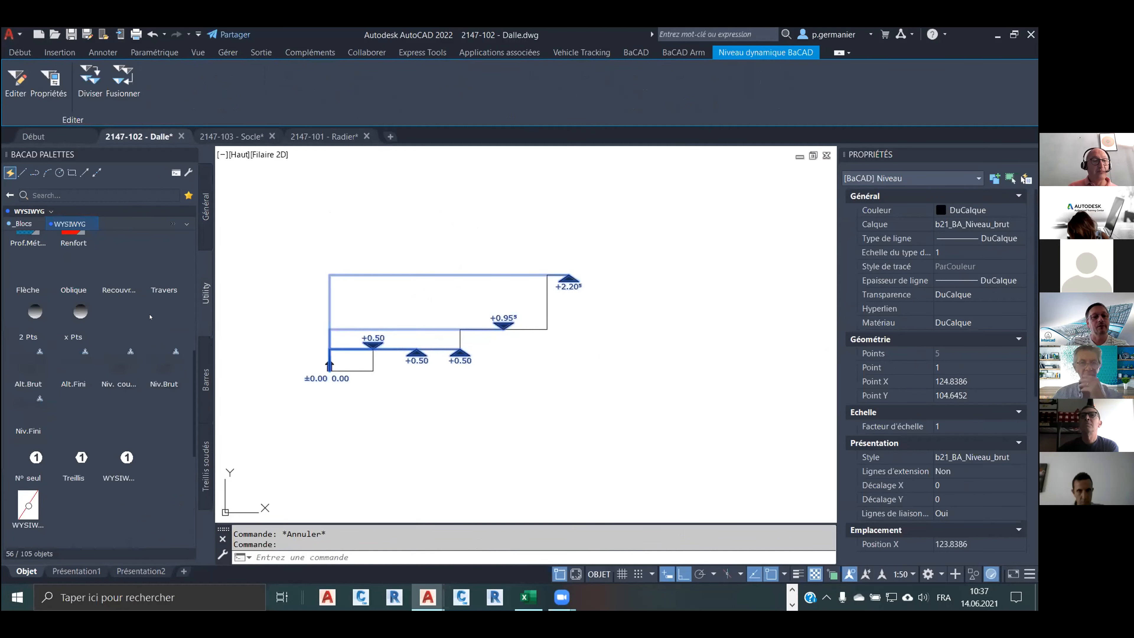
{"action": "left_click", "coordinate": [53, 213]}
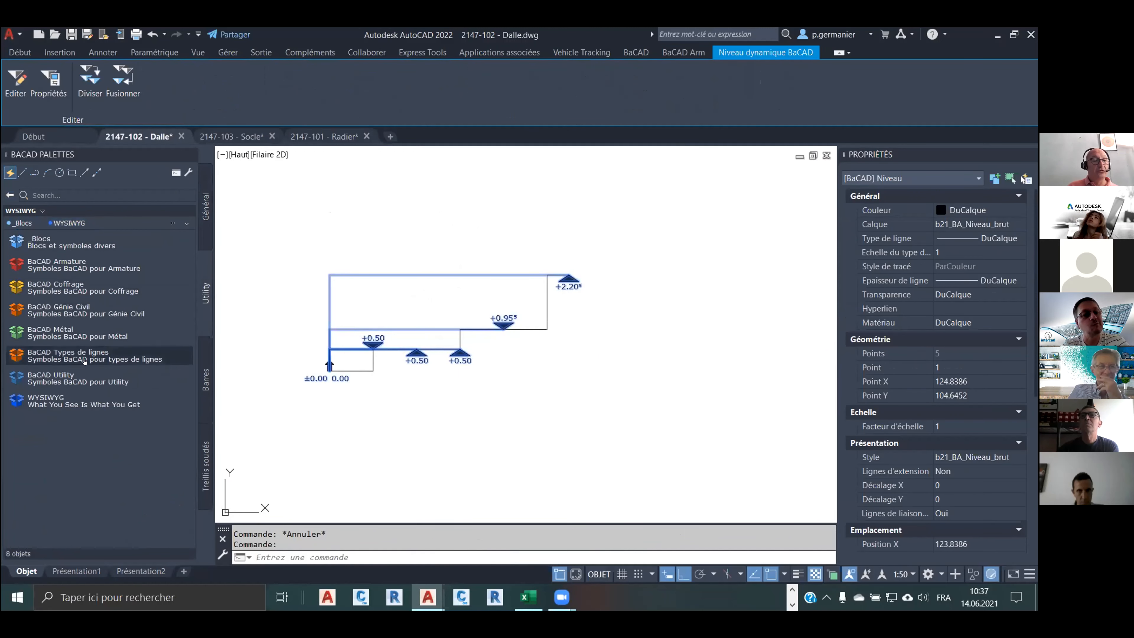
{"action": "left_click", "coordinate": [82, 379]}
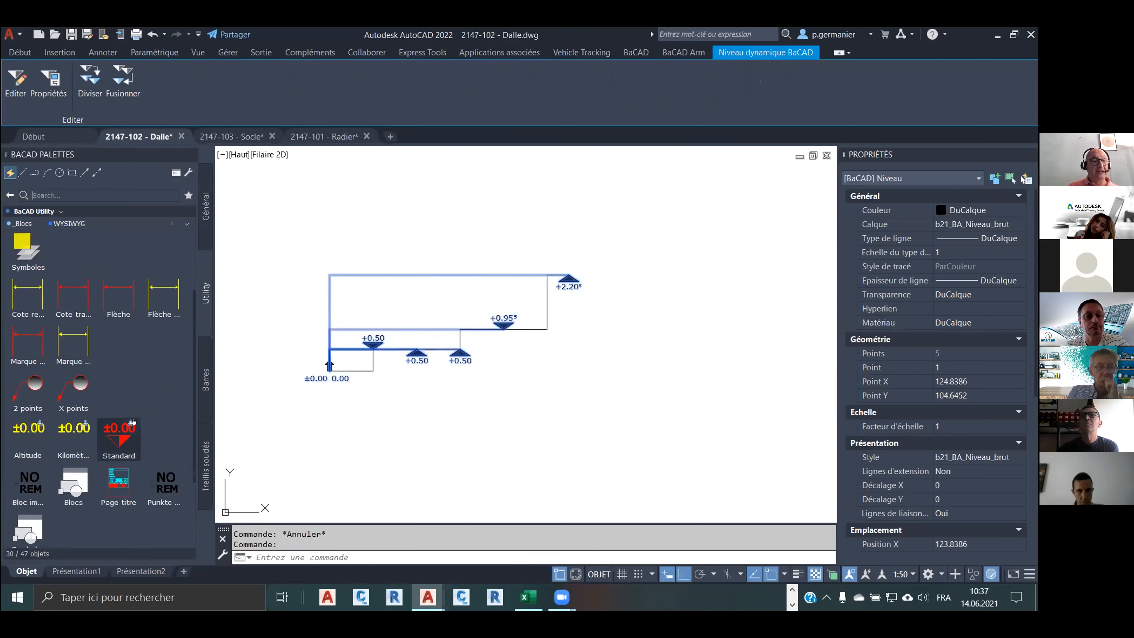
{"action": "left_click", "coordinate": [117, 439]}
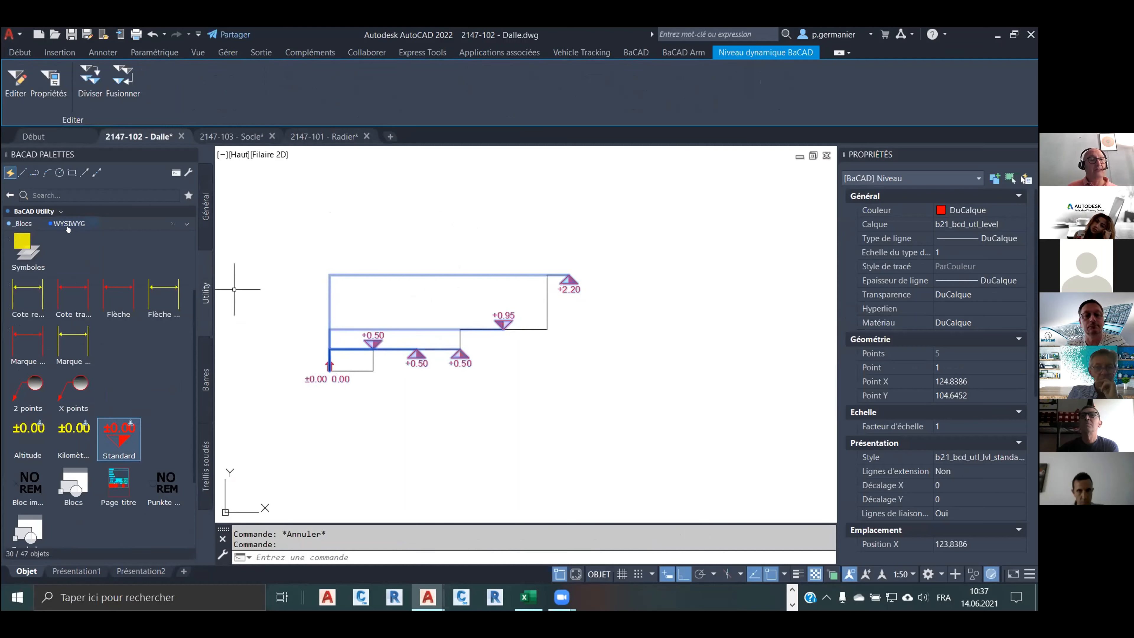
{"action": "left_click", "coordinate": [67, 223]}
{"action": "key", "text": "Escape"}
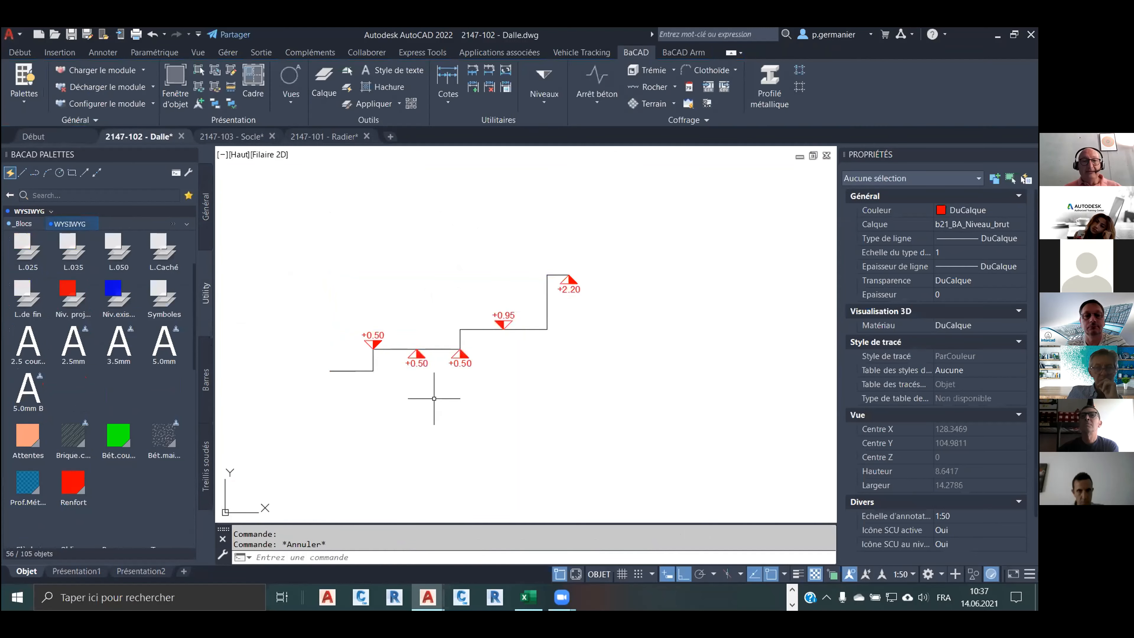
Edit the existing dynamic level and try out a vertically flipped marker above the second run without placing it.
{"action": "left_click", "coordinate": [416, 367]}
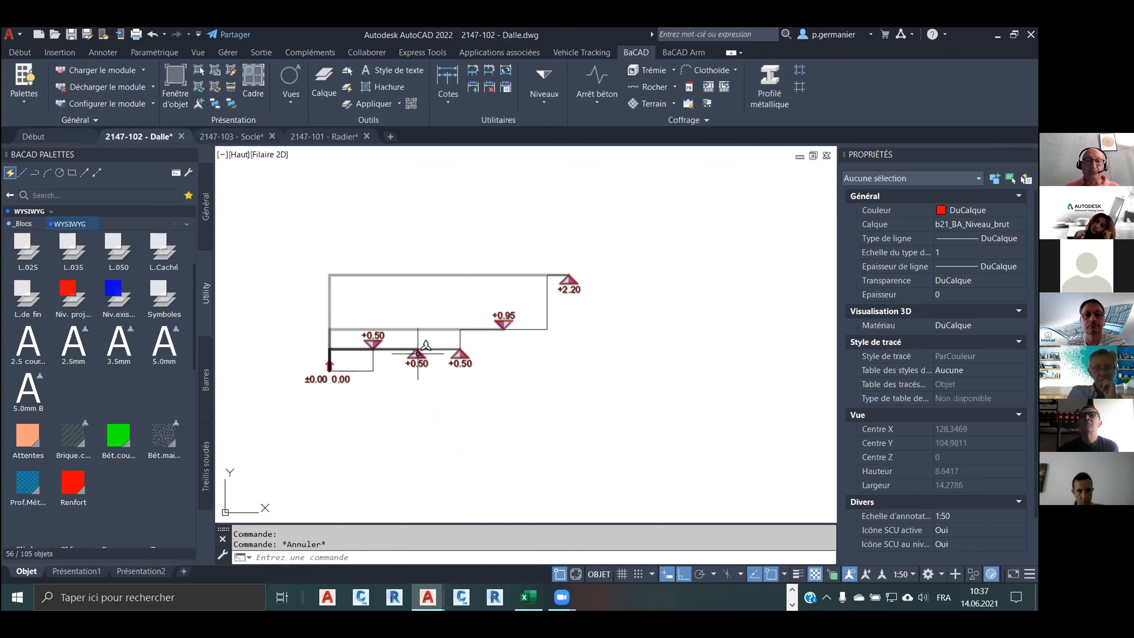
{"action": "right_click", "coordinate": [454, 296]}
{"action": "left_click", "coordinate": [507, 361]}
{"action": "scroll", "coordinate": [427, 322], "scroll_direction": "up", "scroll_amount": 5}
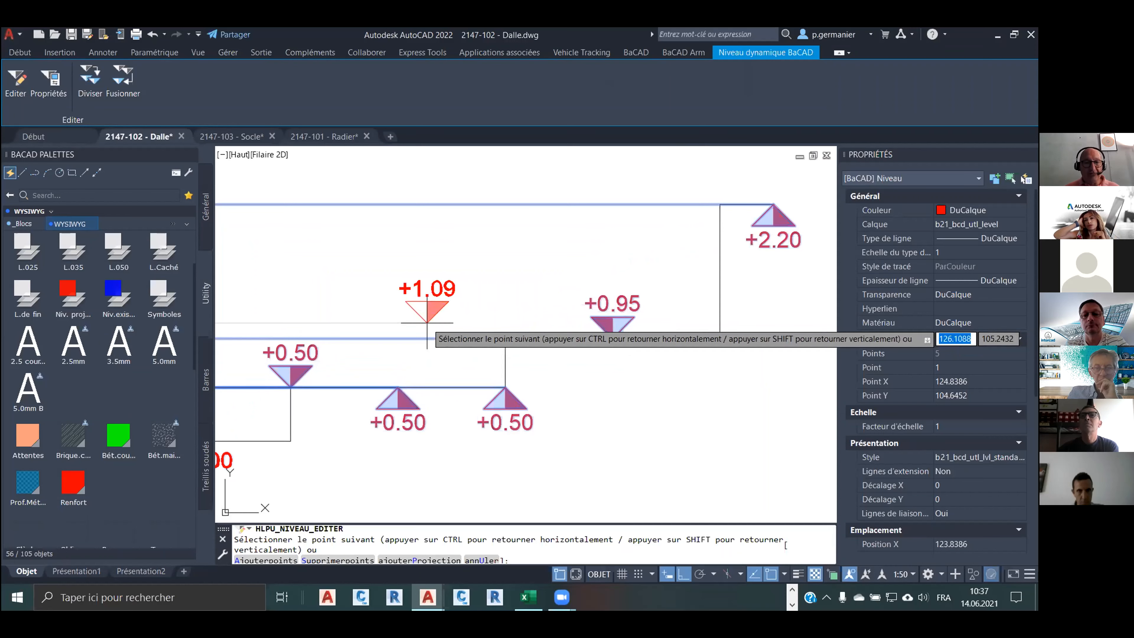
{"action": "key", "text": "shift"}
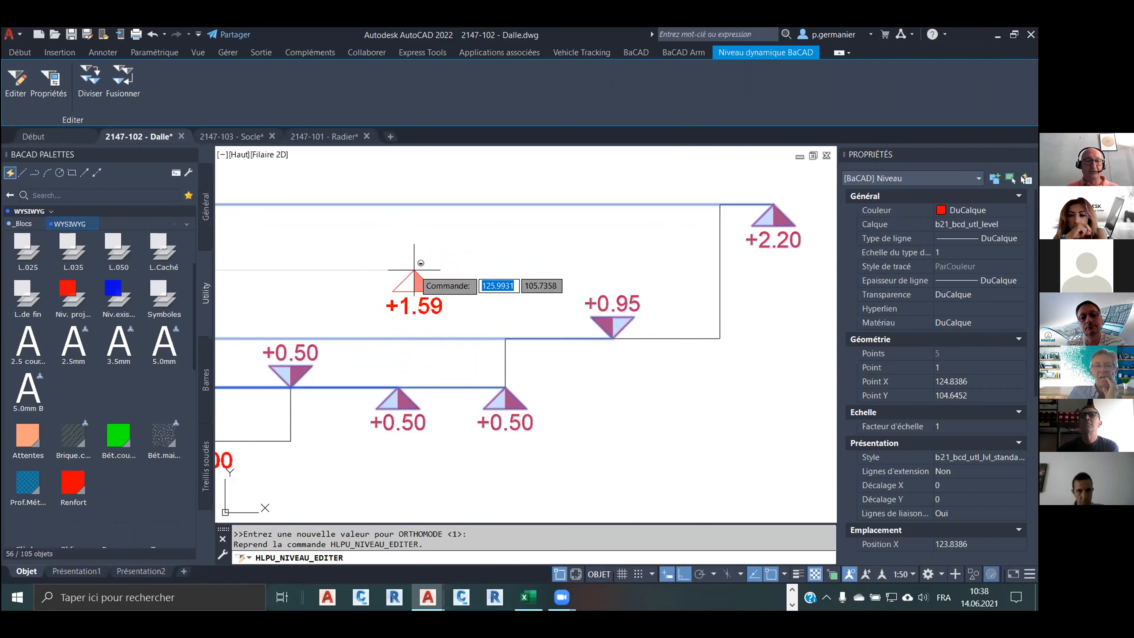
{"action": "key", "text": "Escape"}
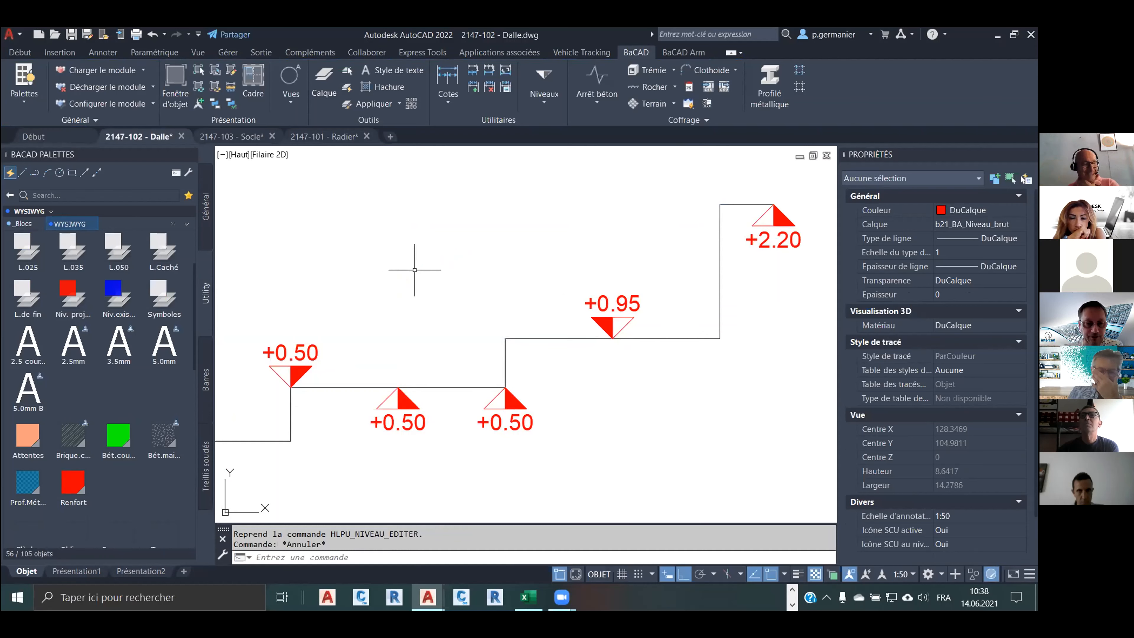
Apply the Niv.Brut level symbol from the WYSIWYG library to the dynamic level and deselect it.
{"action": "scroll", "coordinate": [458, 313], "scroll_direction": "down", "scroll_amount": 4}
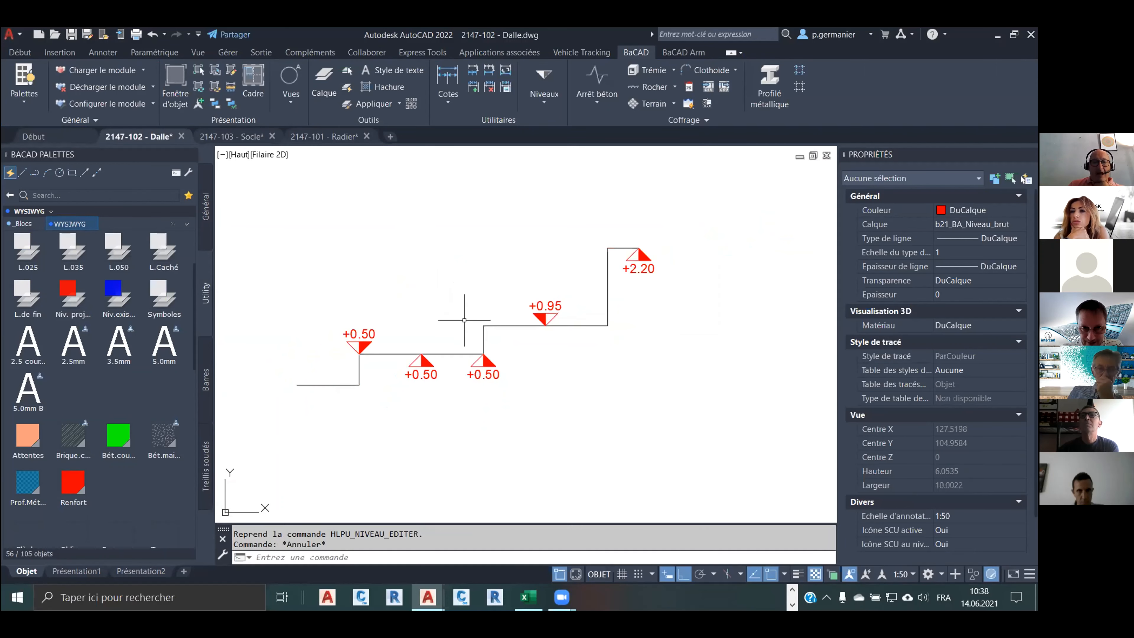
{"action": "left_click", "coordinate": [432, 362]}
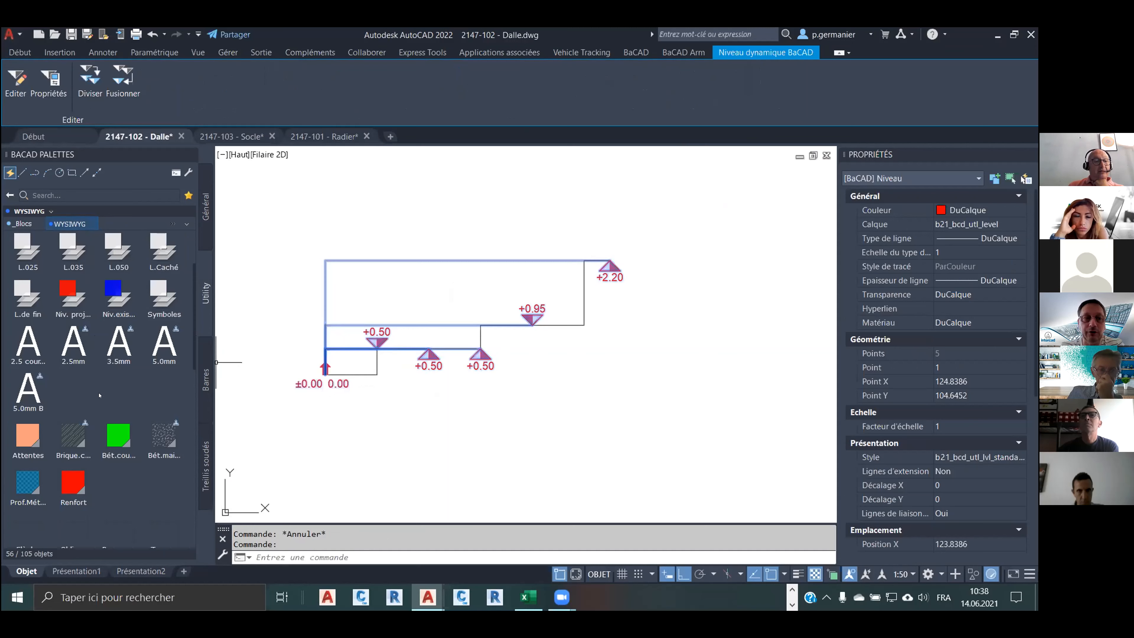
{"action": "scroll", "coordinate": [97, 516], "scroll_direction": "down", "scroll_amount": 4}
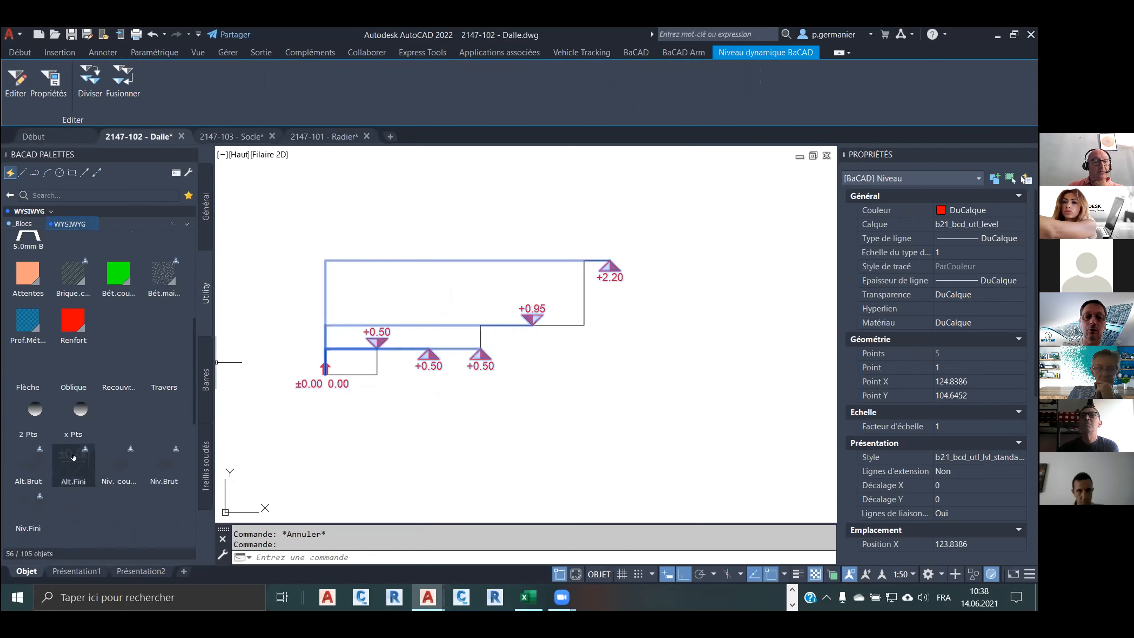
{"action": "mouse_move", "coordinate": [120, 462]}
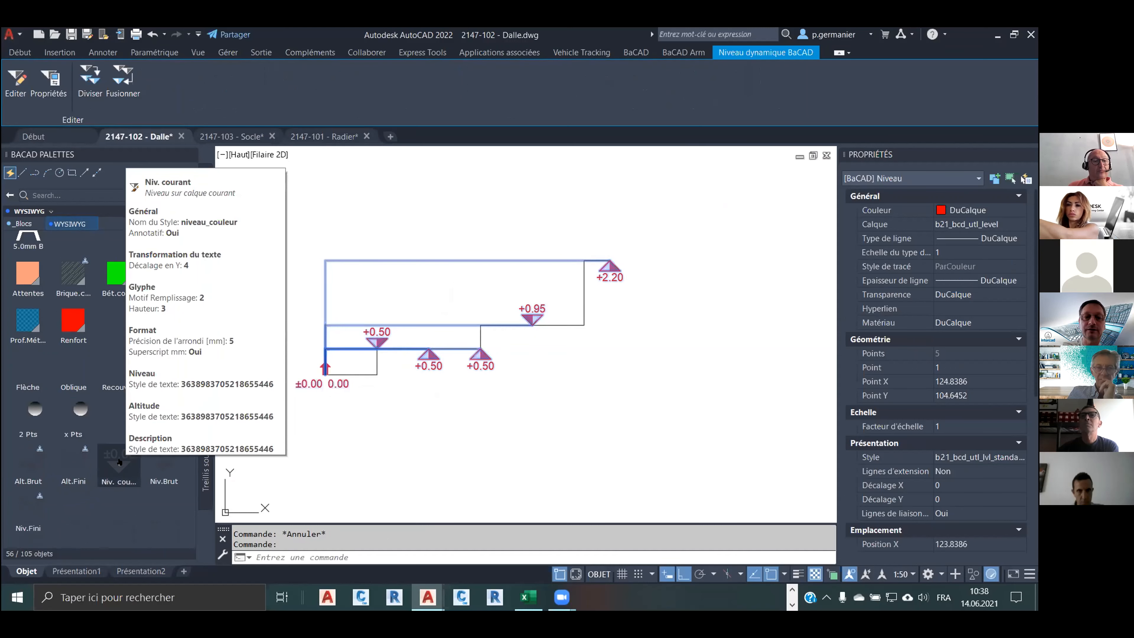
{"action": "mouse_move", "coordinate": [32, 456]}
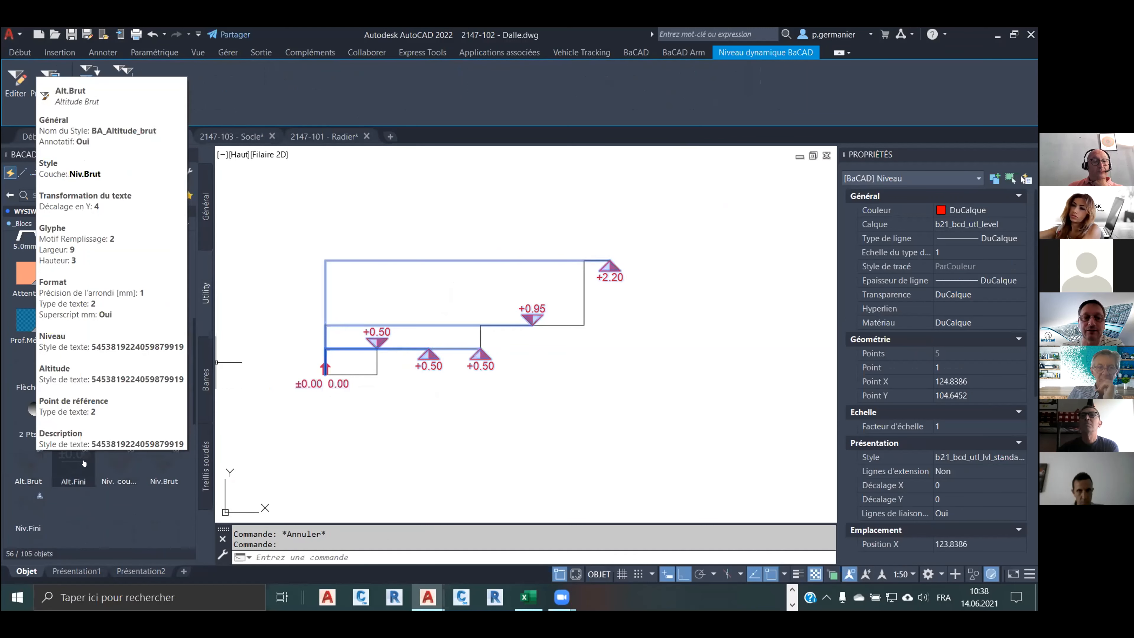
{"action": "left_click", "coordinate": [169, 465]}
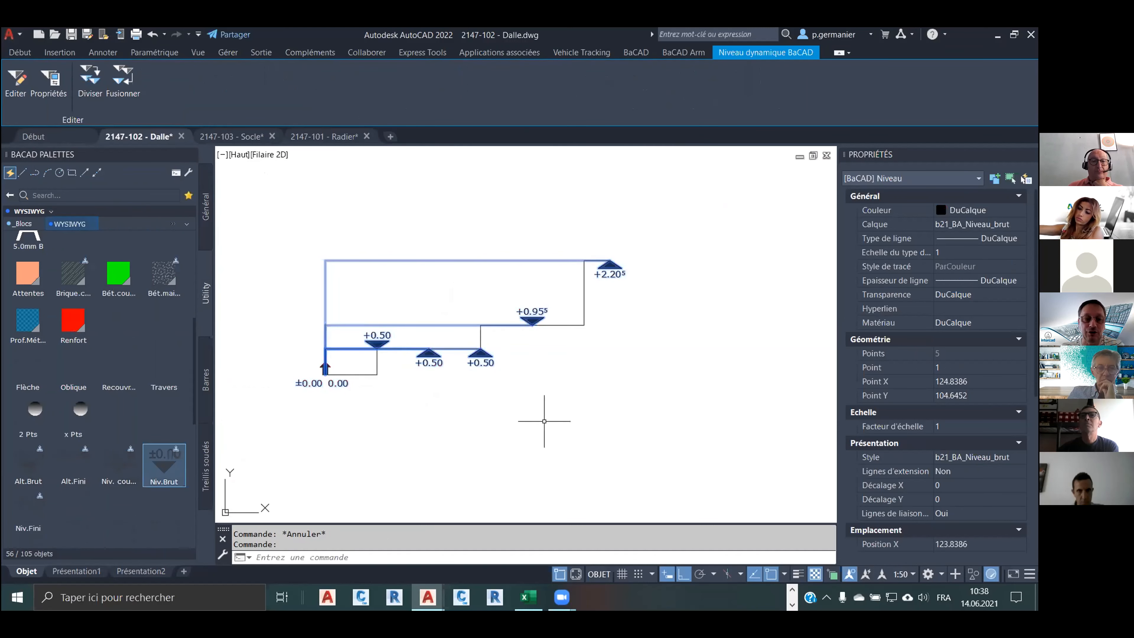
{"action": "key", "text": "Escape"}
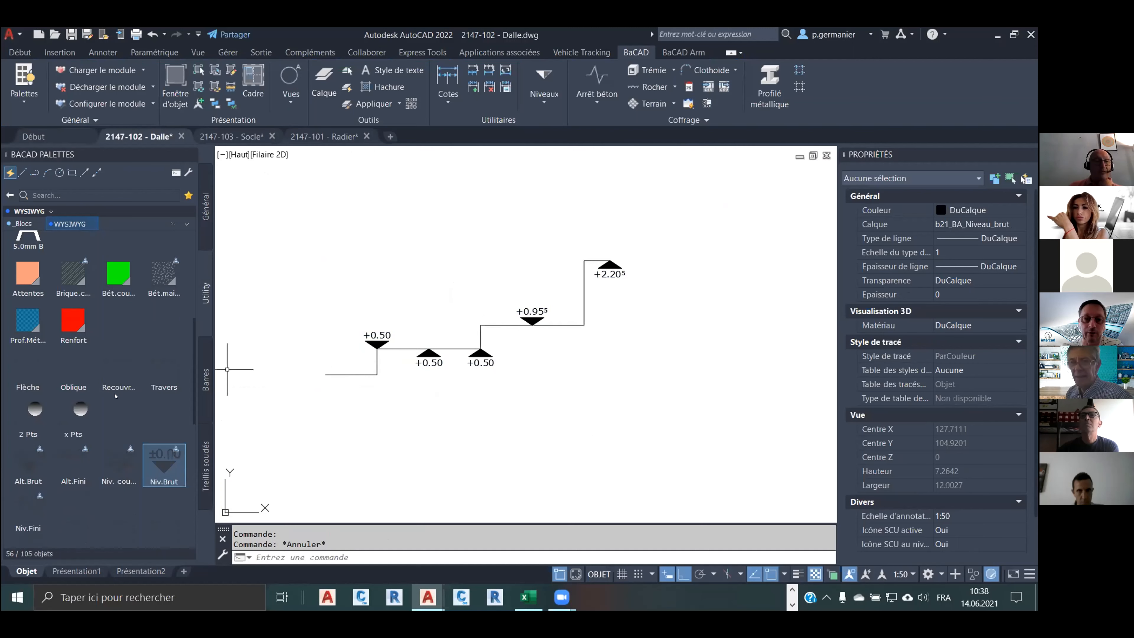
{"action": "scroll", "coordinate": [127, 360], "scroll_direction": "up", "scroll_amount": 5}
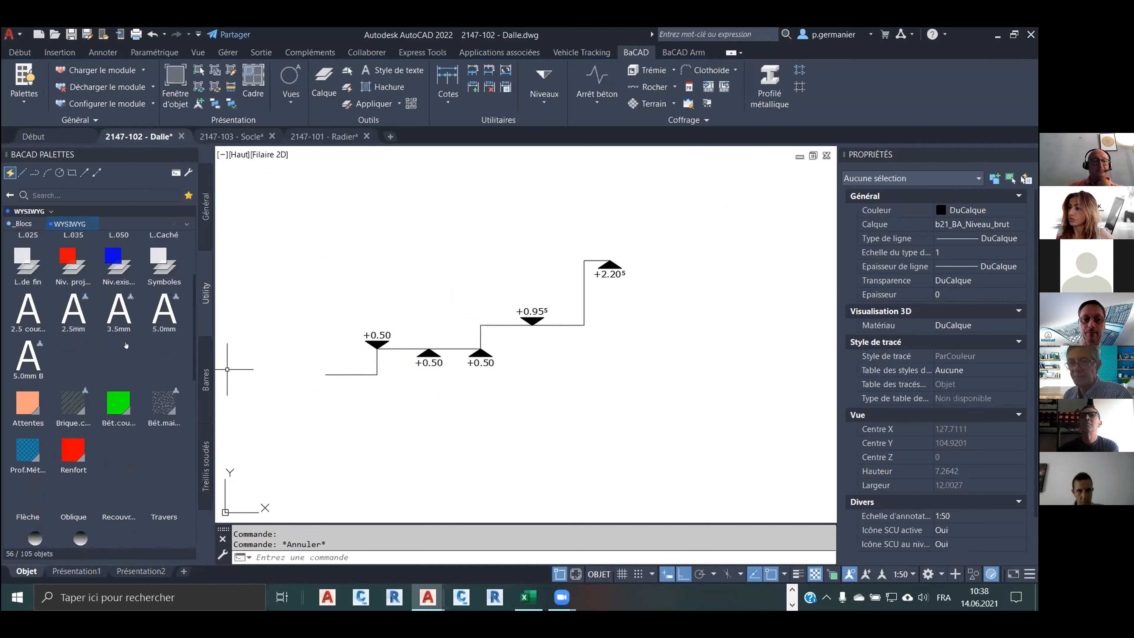
{"action": "scroll", "coordinate": [380, 324], "scroll_direction": "up", "scroll_amount": 1}
{"action": "scroll", "coordinate": [380, 324], "scroll_direction": "up", "scroll_amount": 1}
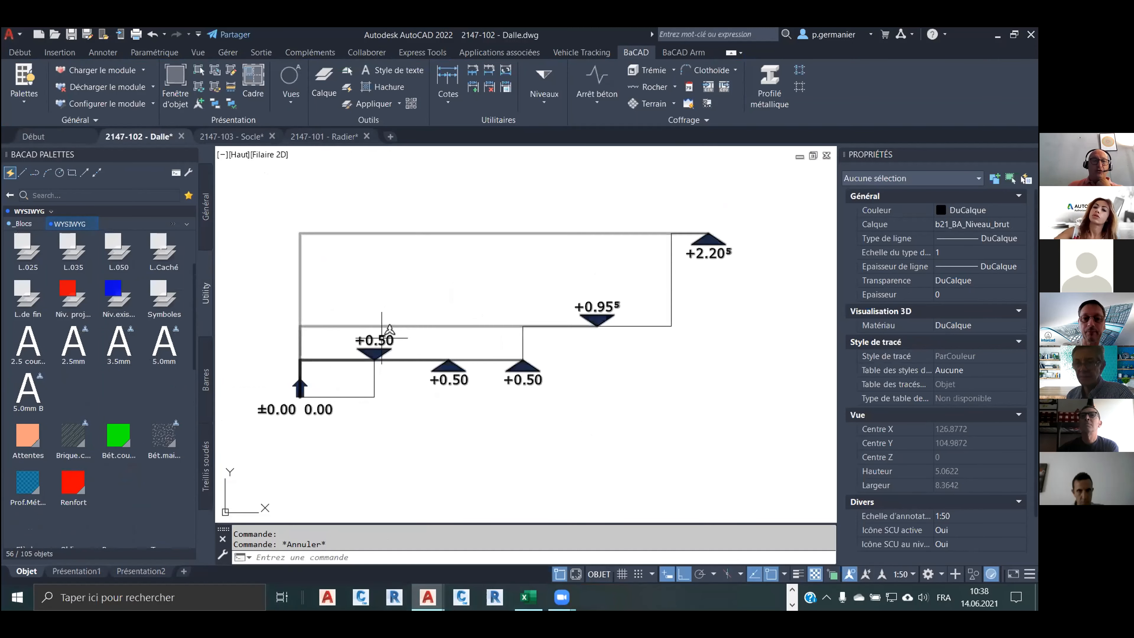
{"action": "middle_click_drag", "start_coordinate": [387, 336], "coordinate": [363, 363]}
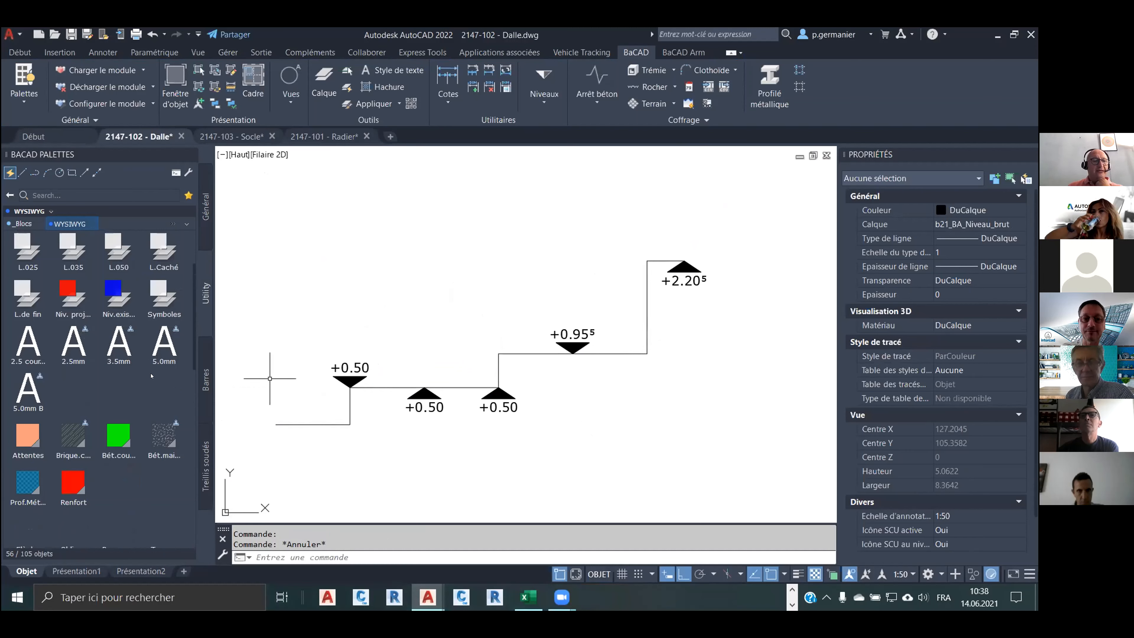
Examine the properties of the 5.0mm B text symbol, including its Font Style options, keeping Gras.
{"action": "right_click", "coordinate": [29, 340]}
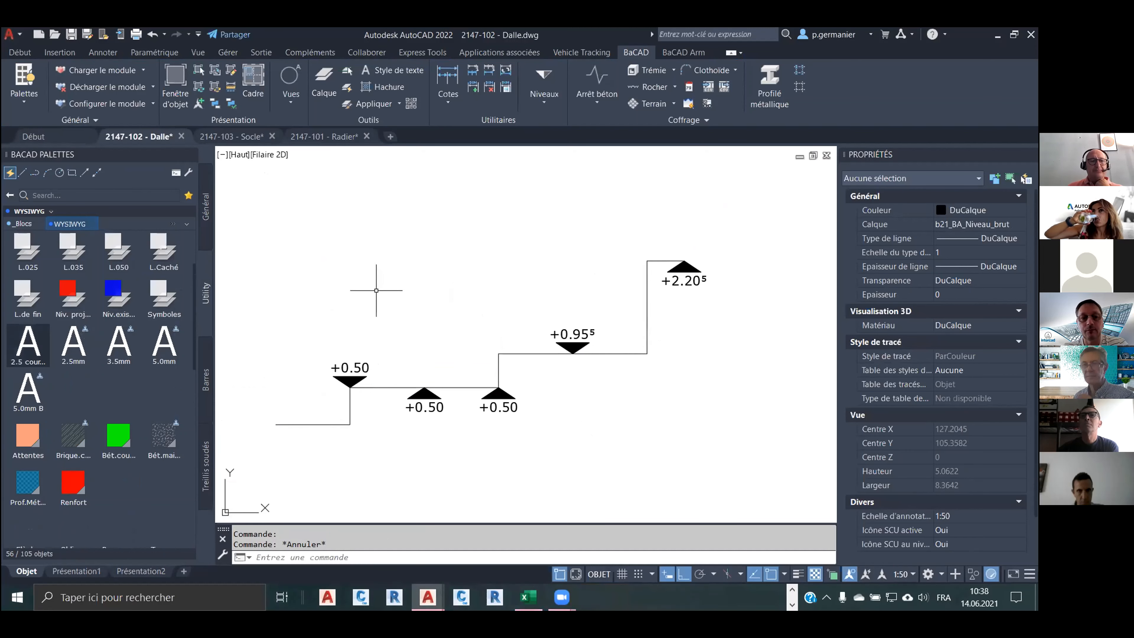
{"action": "right_click", "coordinate": [35, 393]}
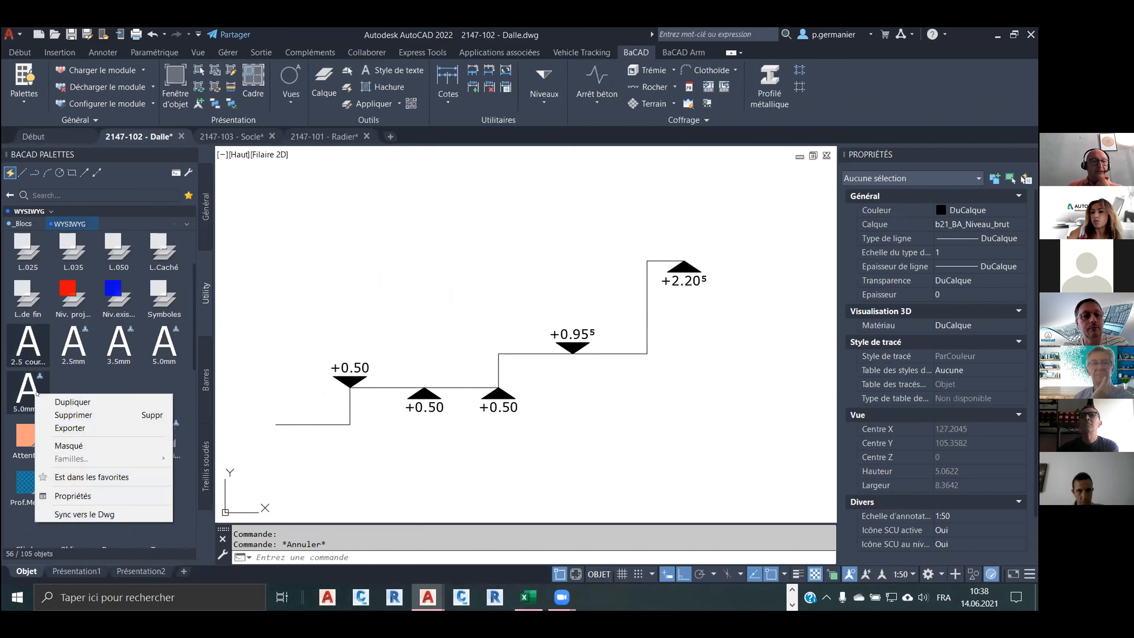
{"action": "left_click", "coordinate": [72, 496]}
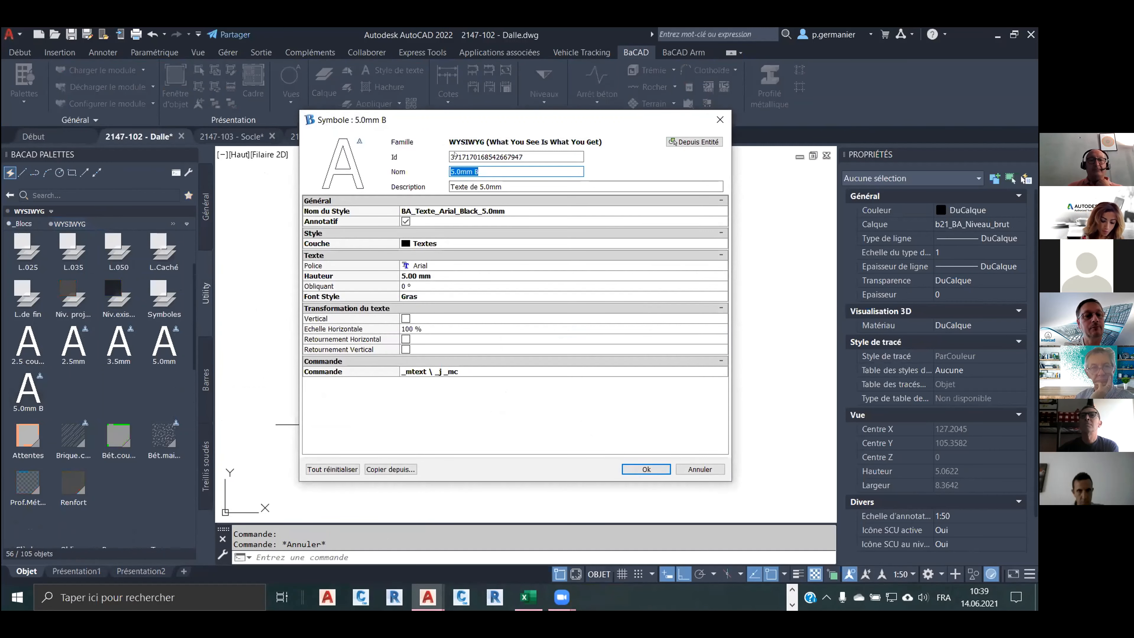
{"action": "left_click_drag", "start_coordinate": [454, 118], "coordinate": [367, 106]}
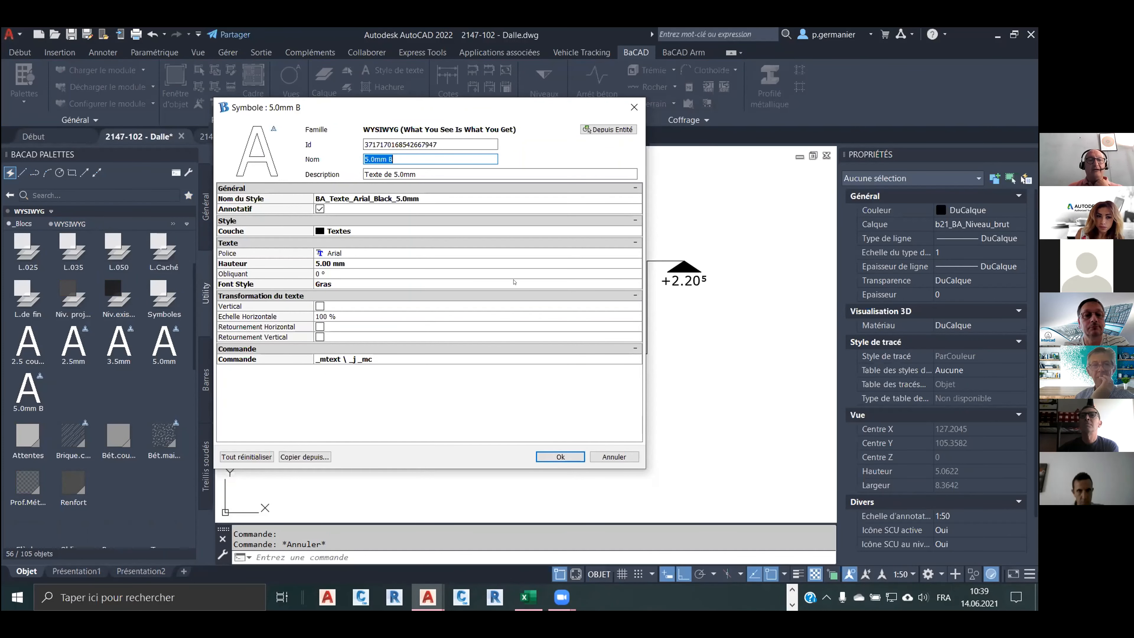
{"action": "left_click", "coordinate": [523, 282]}
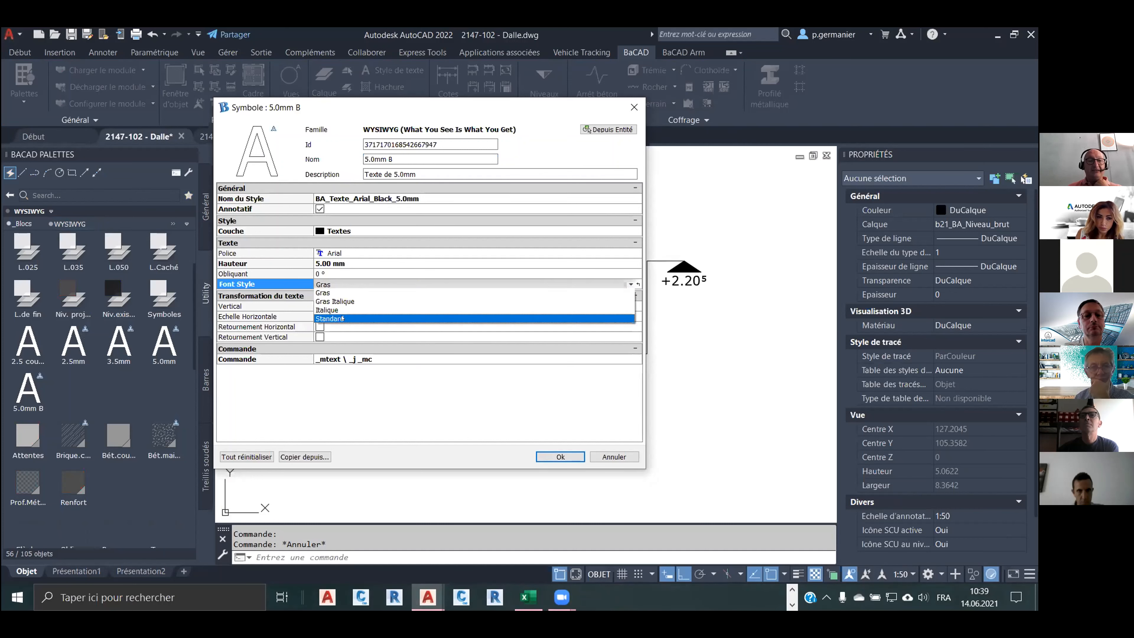
{"action": "left_click", "coordinate": [291, 280]}
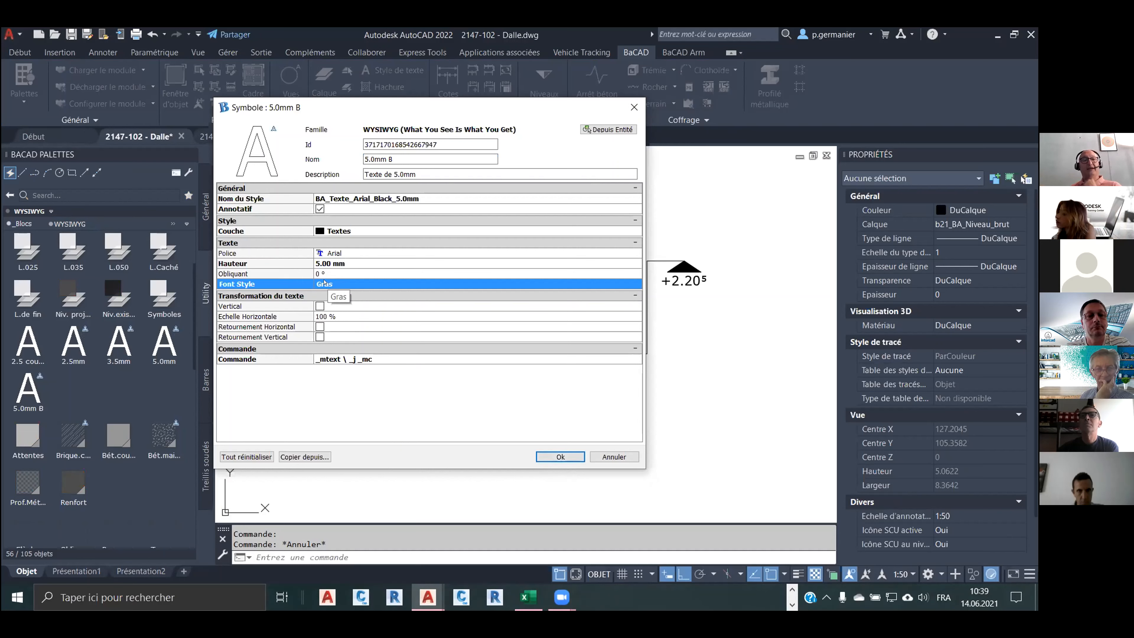
{"action": "left_click", "coordinate": [328, 283]}
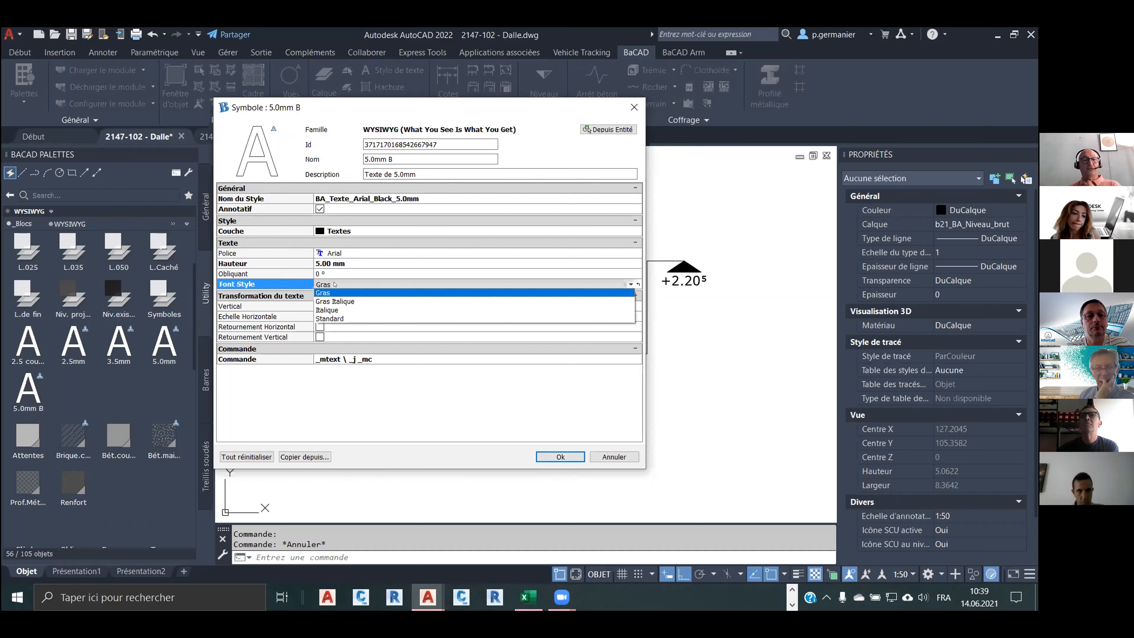
{"action": "left_click", "coordinate": [334, 284]}
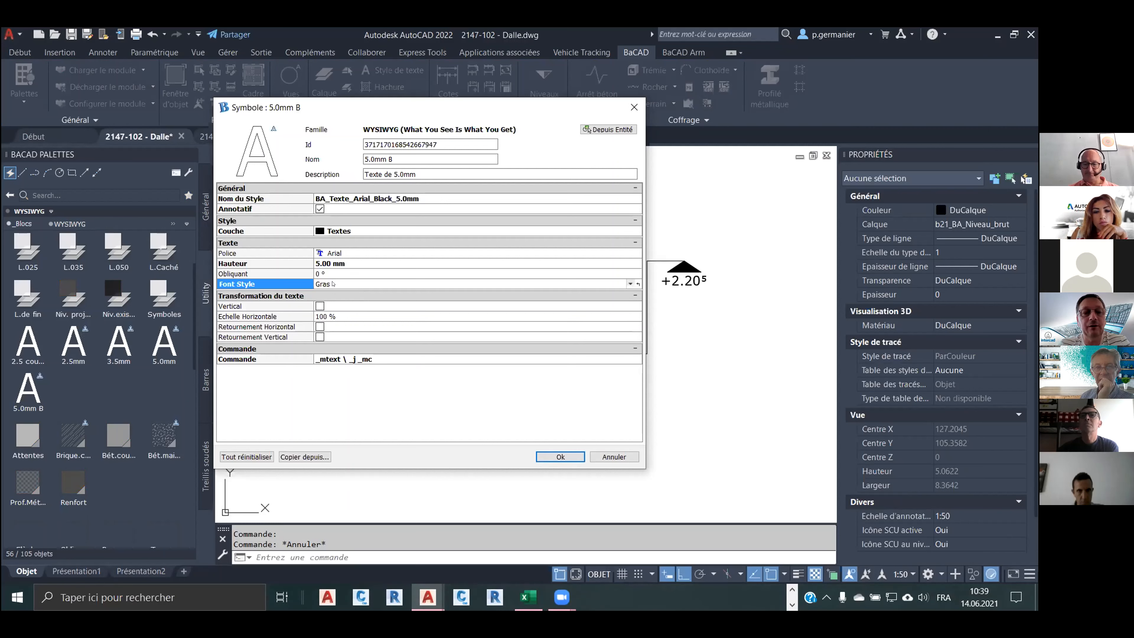
{"action": "left_click", "coordinate": [560, 456]}
Create a new metric drawing without a template and assign it to the project 2147 - Cave du Tonnelet.
{"action": "left_click", "coordinate": [205, 207]}
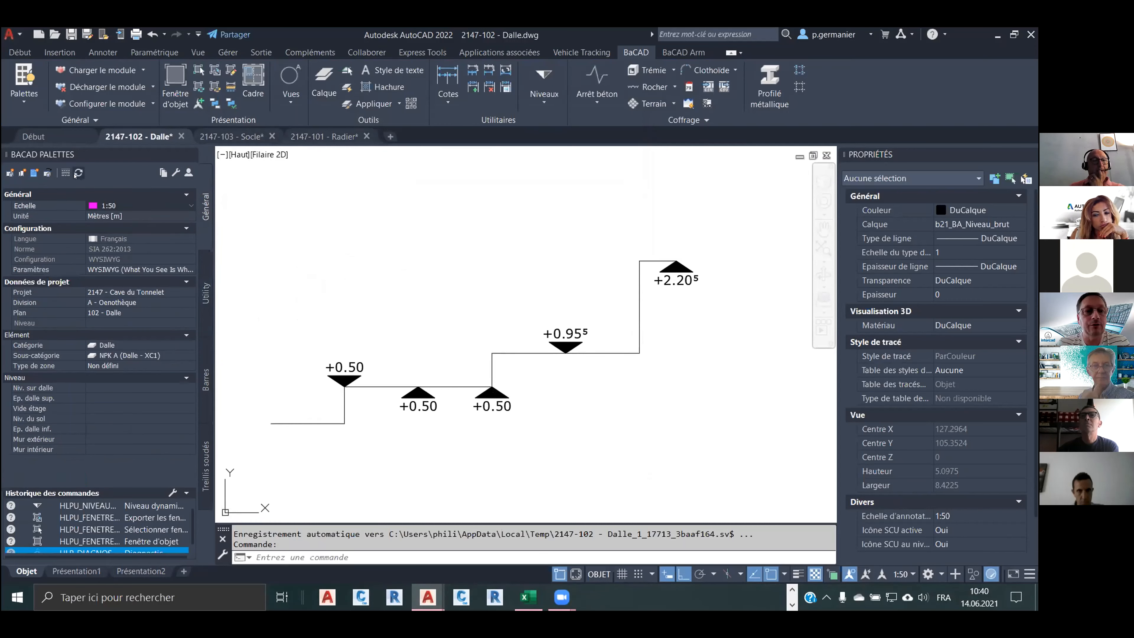
{"action": "left_click", "coordinate": [39, 33]}
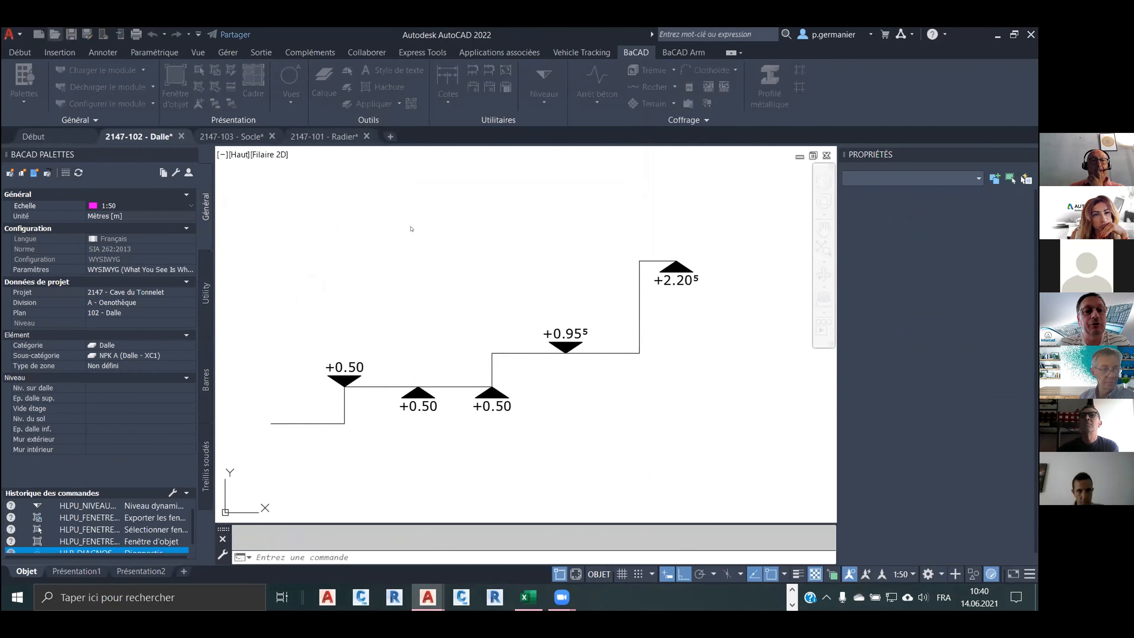
{"action": "left_click", "coordinate": [658, 432]}
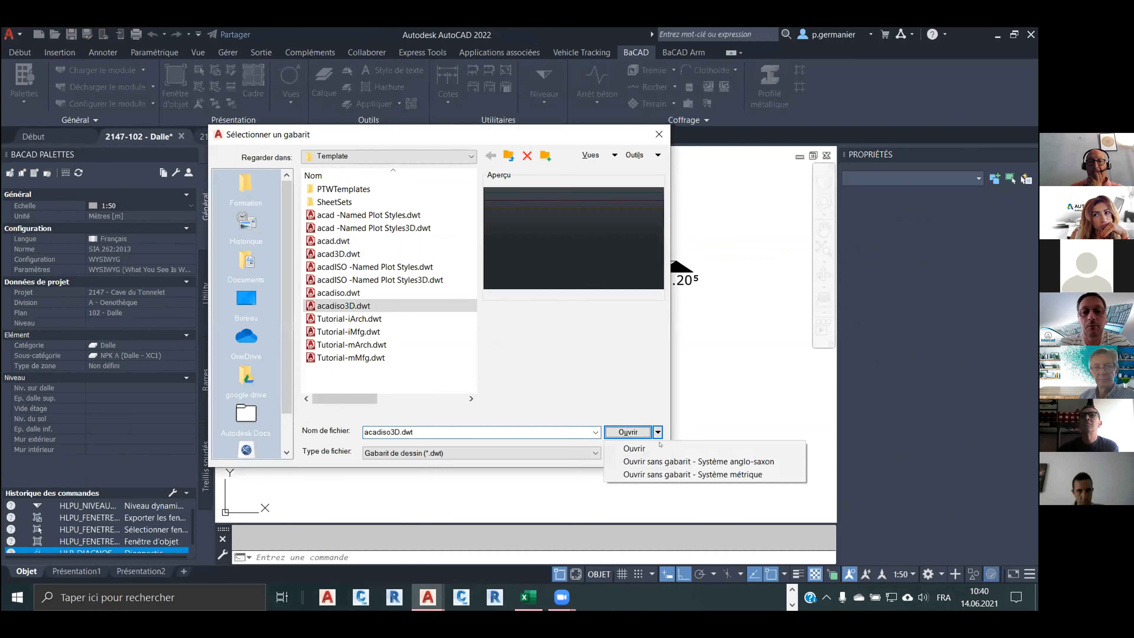
{"action": "left_click", "coordinate": [692, 474]}
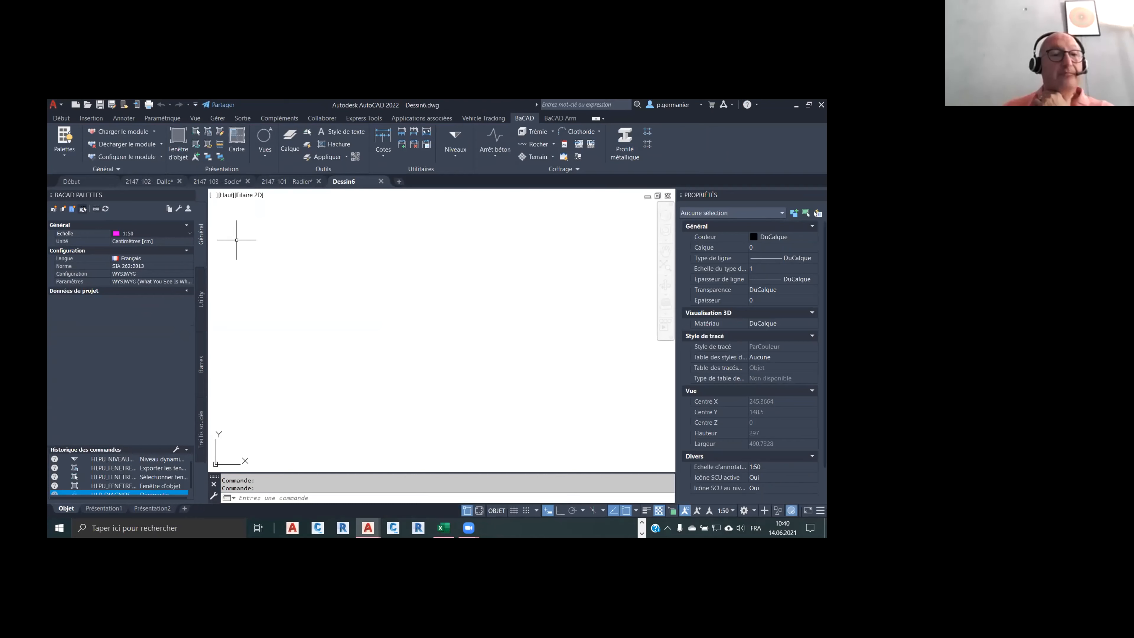
{"action": "left_click", "coordinate": [43, 186]}
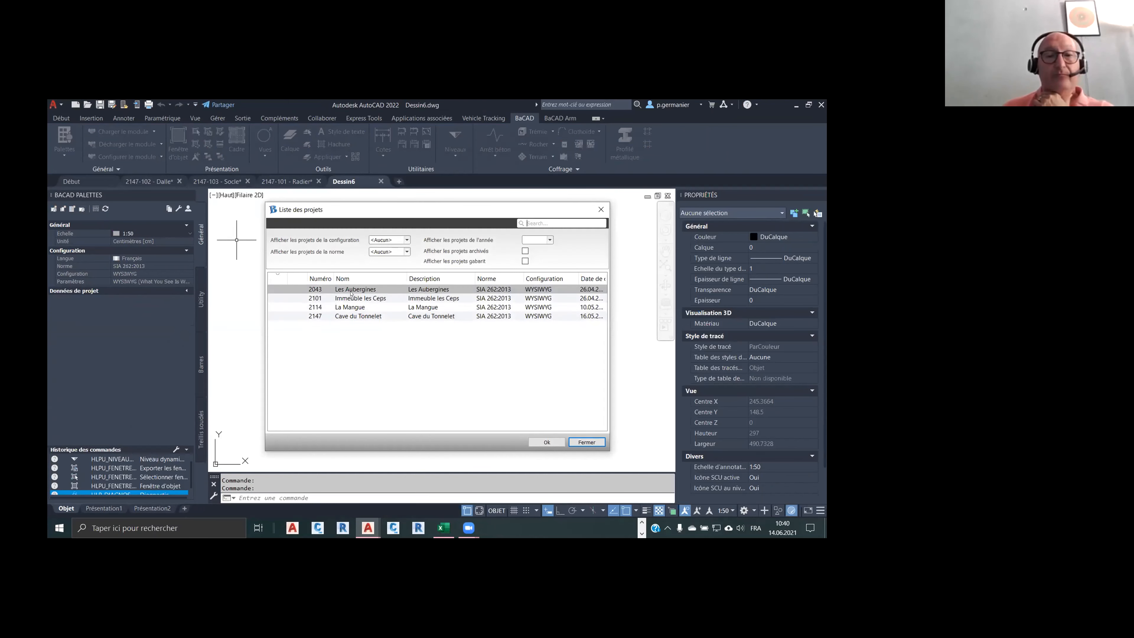
{"action": "double_click", "coordinate": [346, 317]}
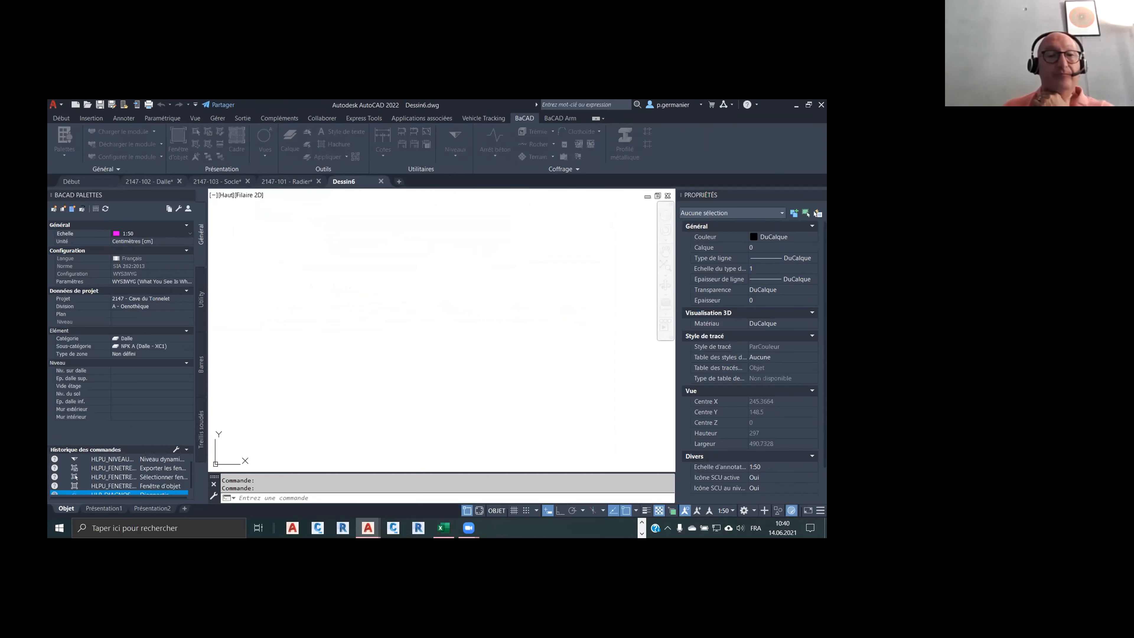
Clear the symbol prefix in the project's properties and save them.
{"action": "left_click", "coordinate": [187, 299]}
{"action": "left_click", "coordinate": [190, 299]}
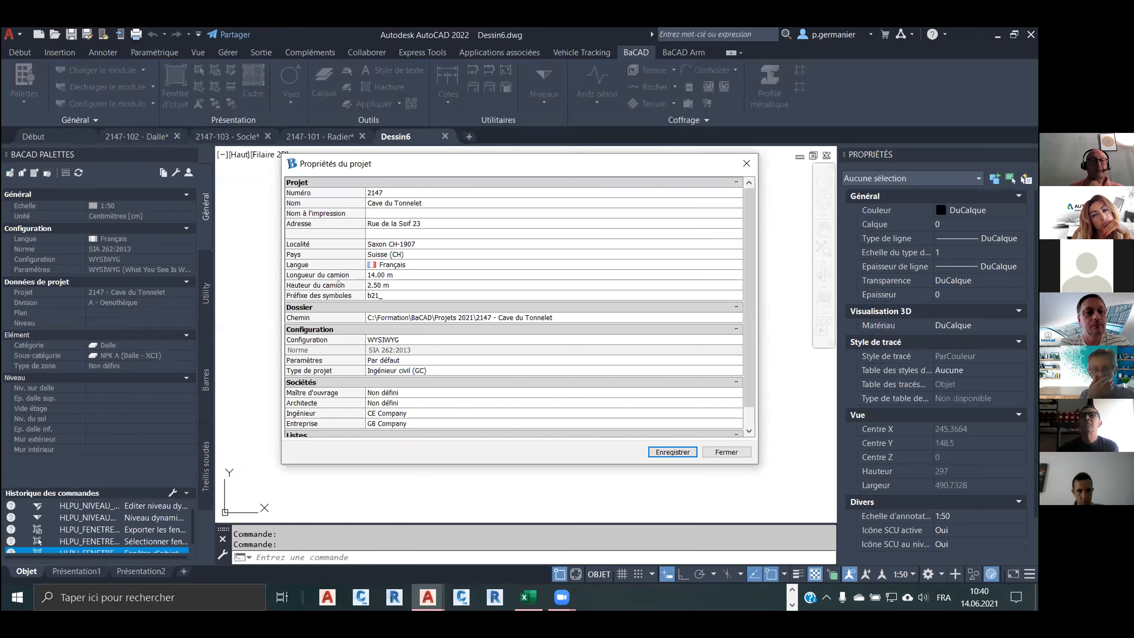
{"action": "left_click", "coordinate": [385, 294]}
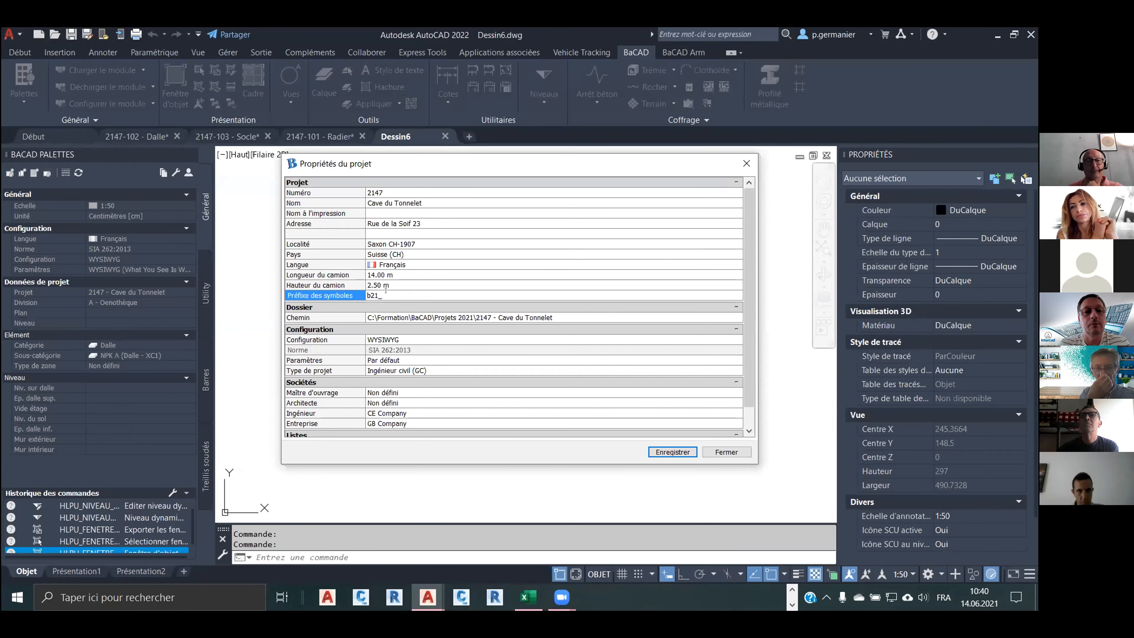
{"action": "left_click_drag", "start_coordinate": [386, 292], "coordinate": [320, 293]}
{"action": "key", "text": "Delete"}
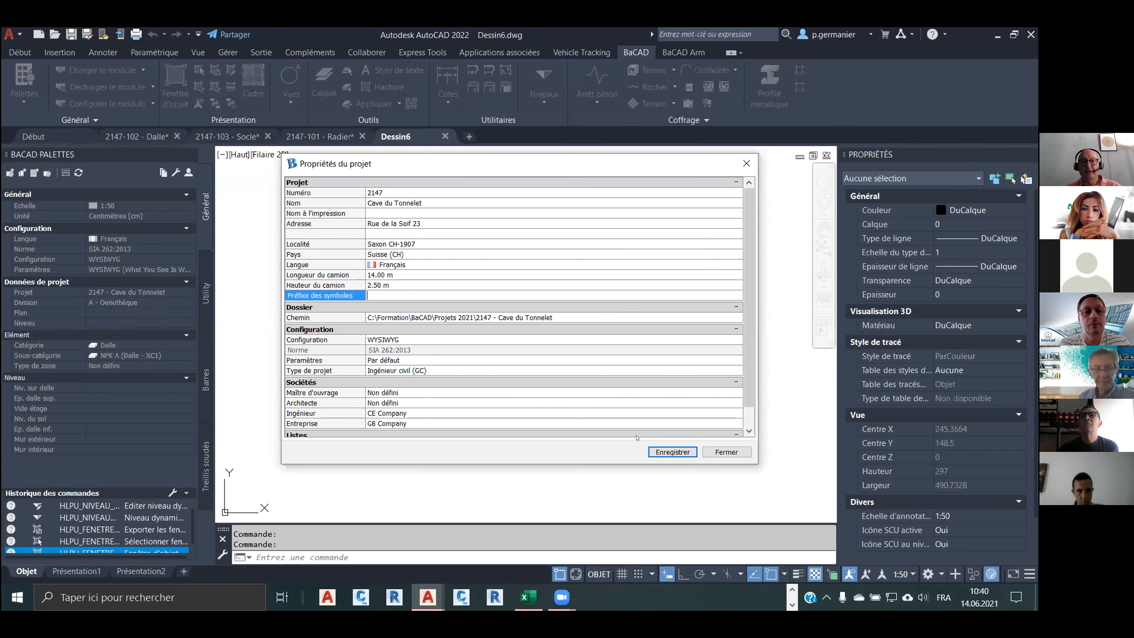
{"action": "left_click", "coordinate": [672, 452]}
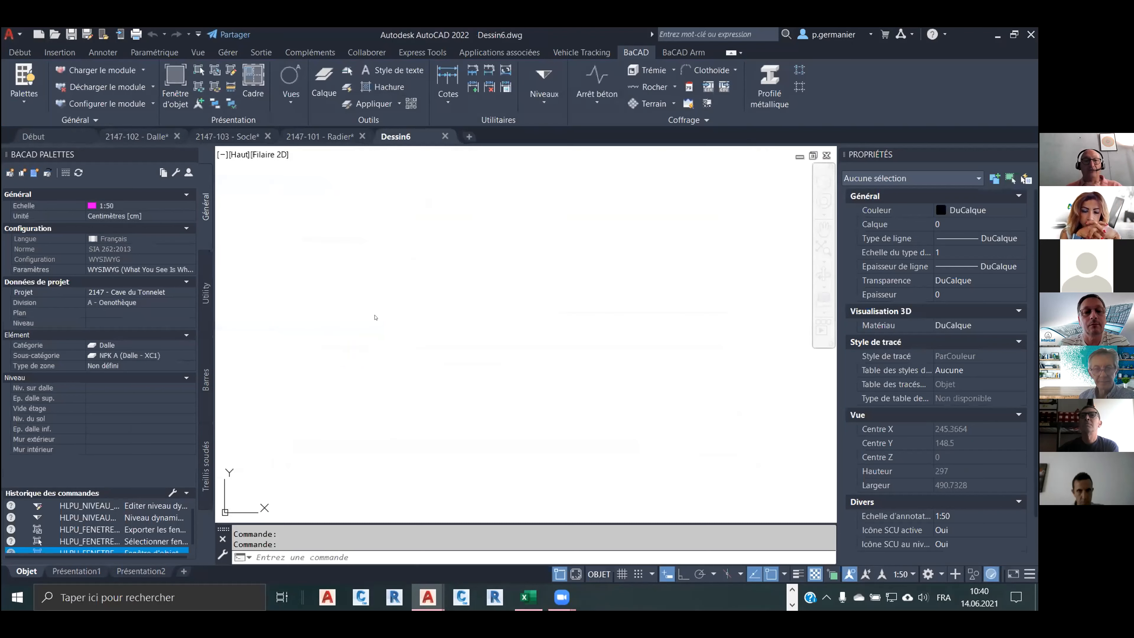
Examine the properties of the L.050 line symbol and the description of the L.Caché symbol in the WYSIWYG library.
{"action": "left_click", "coordinate": [204, 293]}
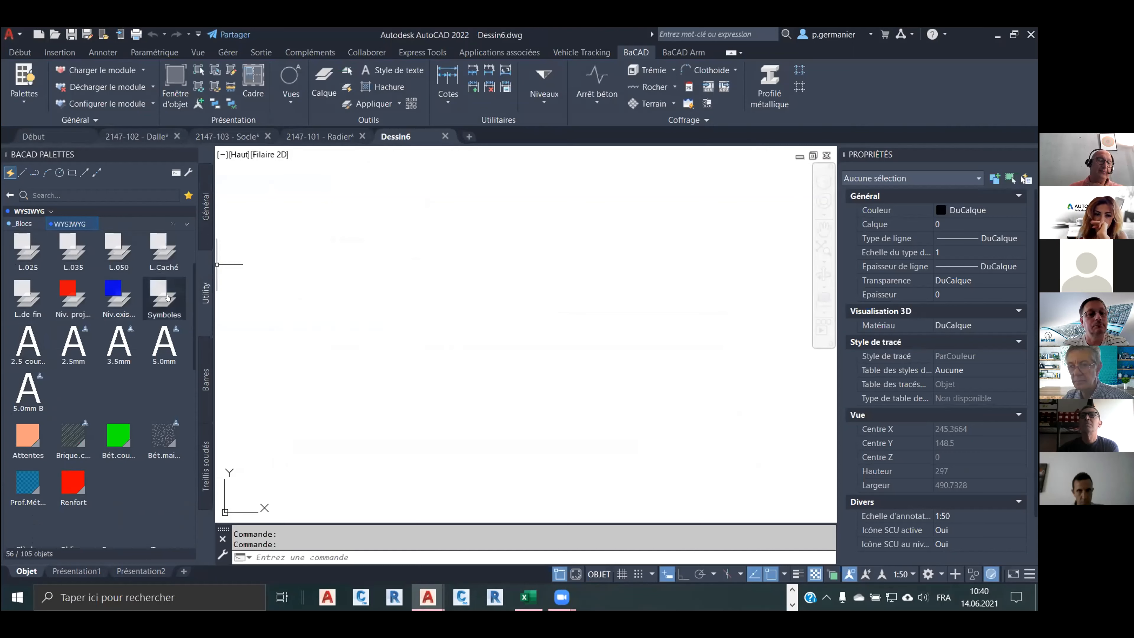
{"action": "right_click", "coordinate": [111, 245]}
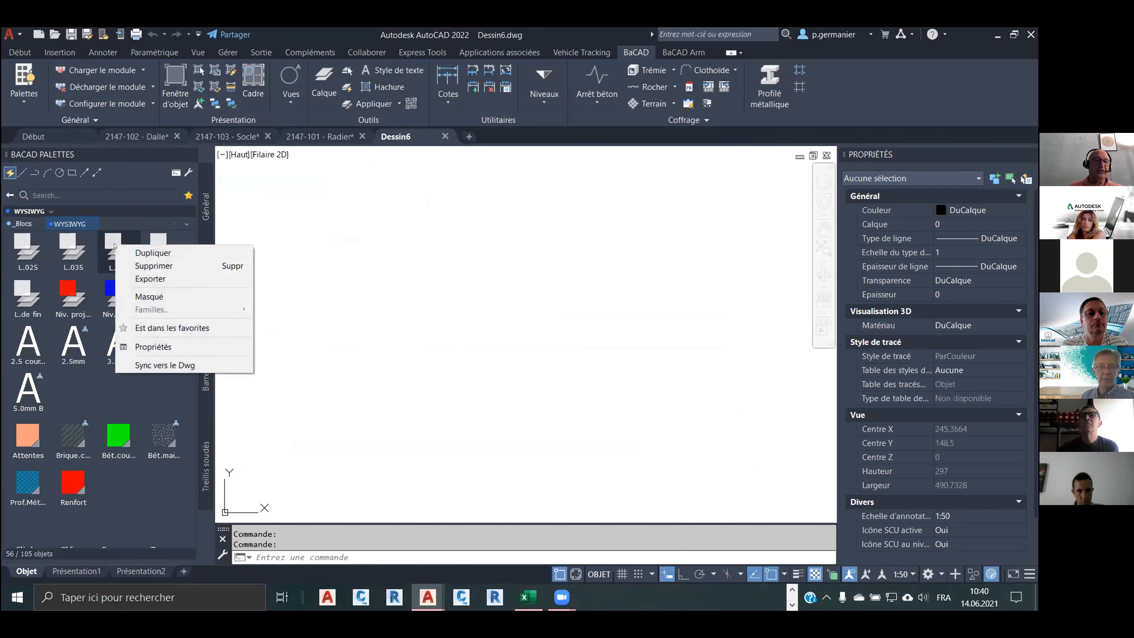
{"action": "left_click", "coordinate": [153, 347]}
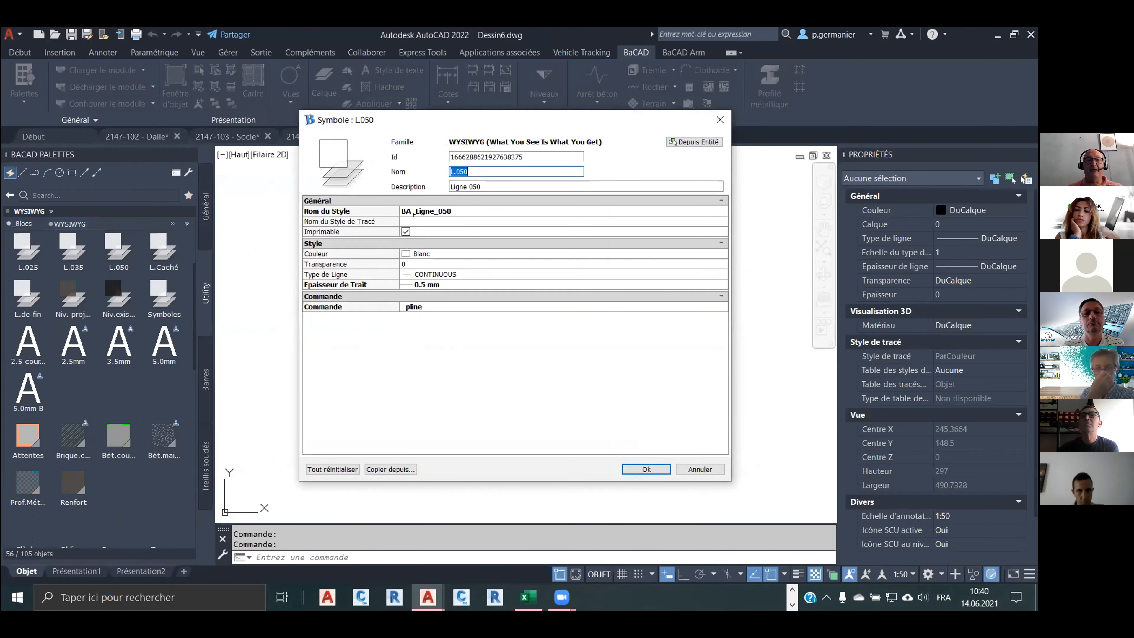
{"action": "left_click", "coordinate": [700, 469]}
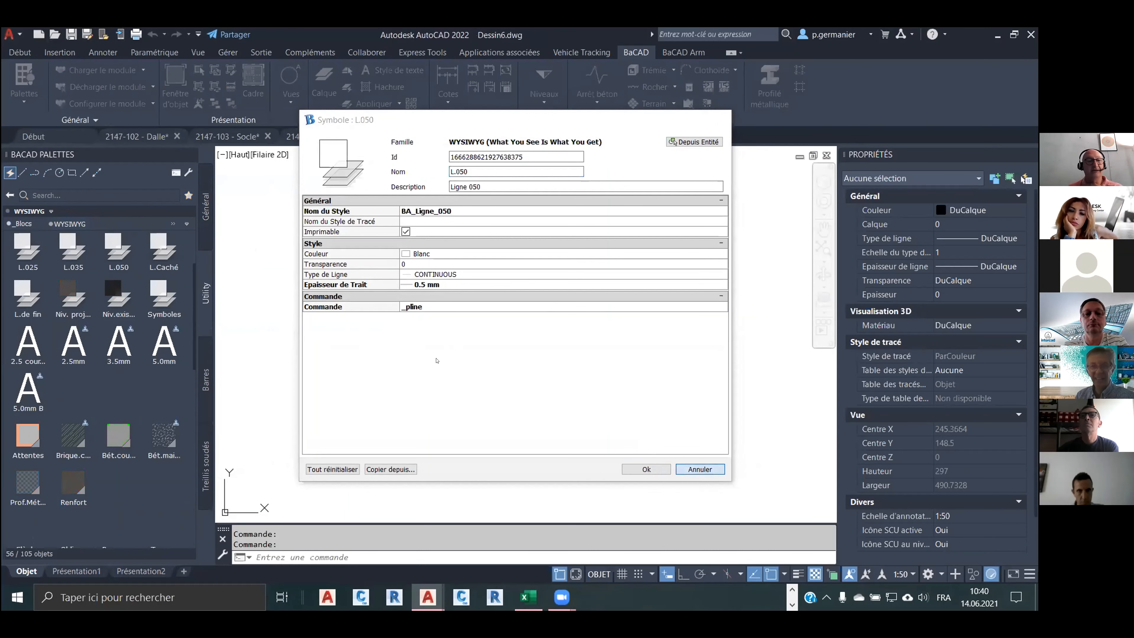
{"action": "mouse_move", "coordinate": [150, 344]}
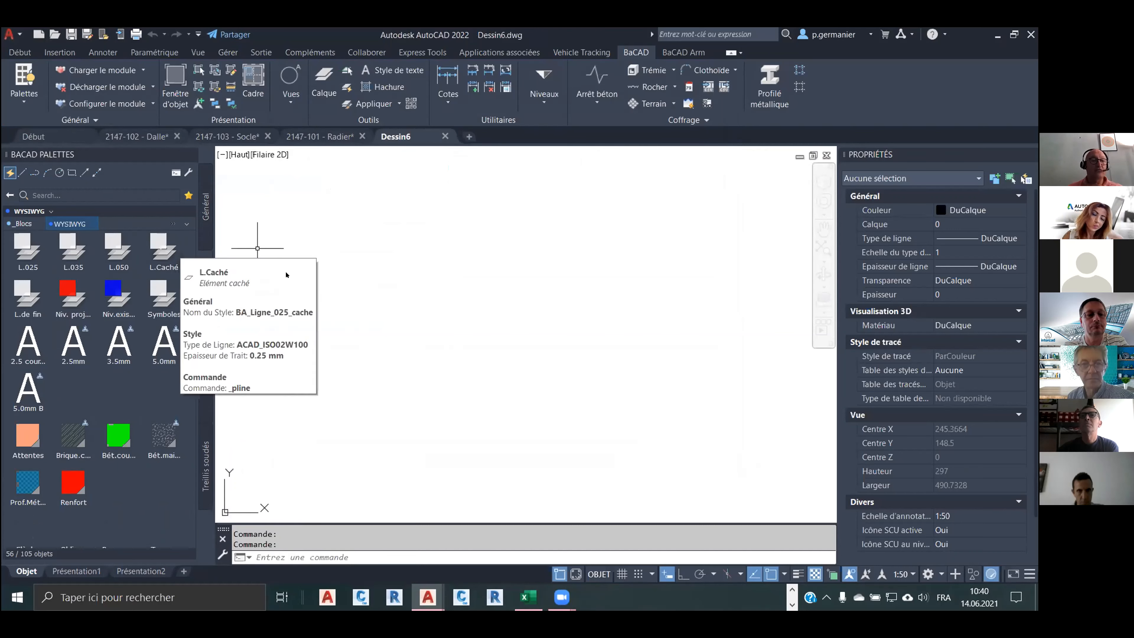
{"action": "mouse_move", "coordinate": [160, 241]}
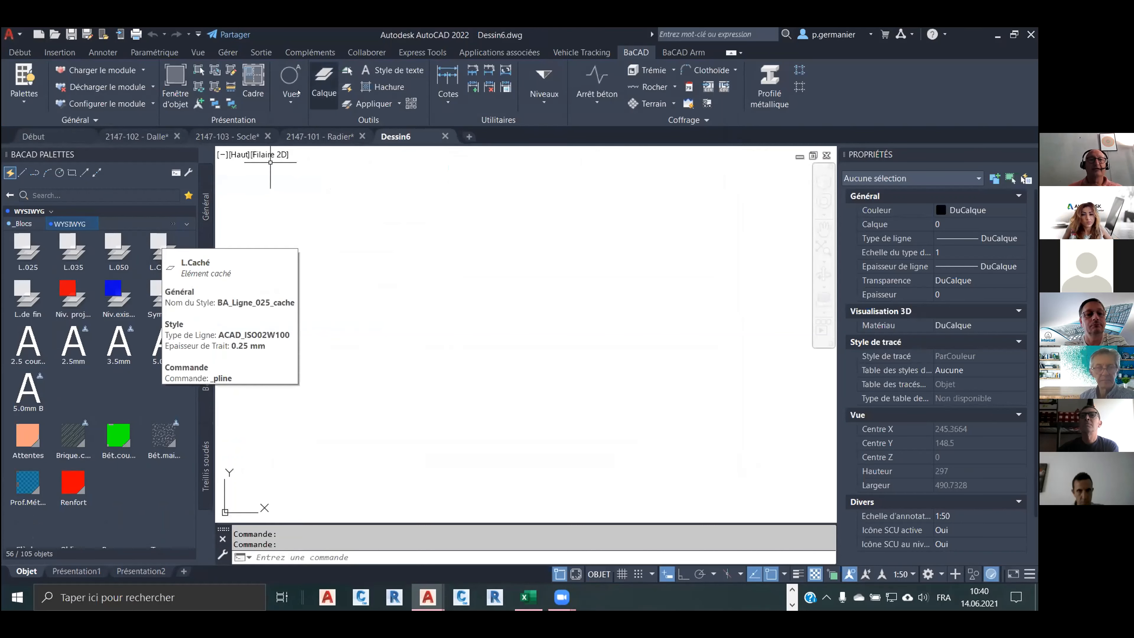
Draw an open two-segment polyline in the empty drawing with the L.050 line symbol.
{"action": "left_click", "coordinate": [19, 52]}
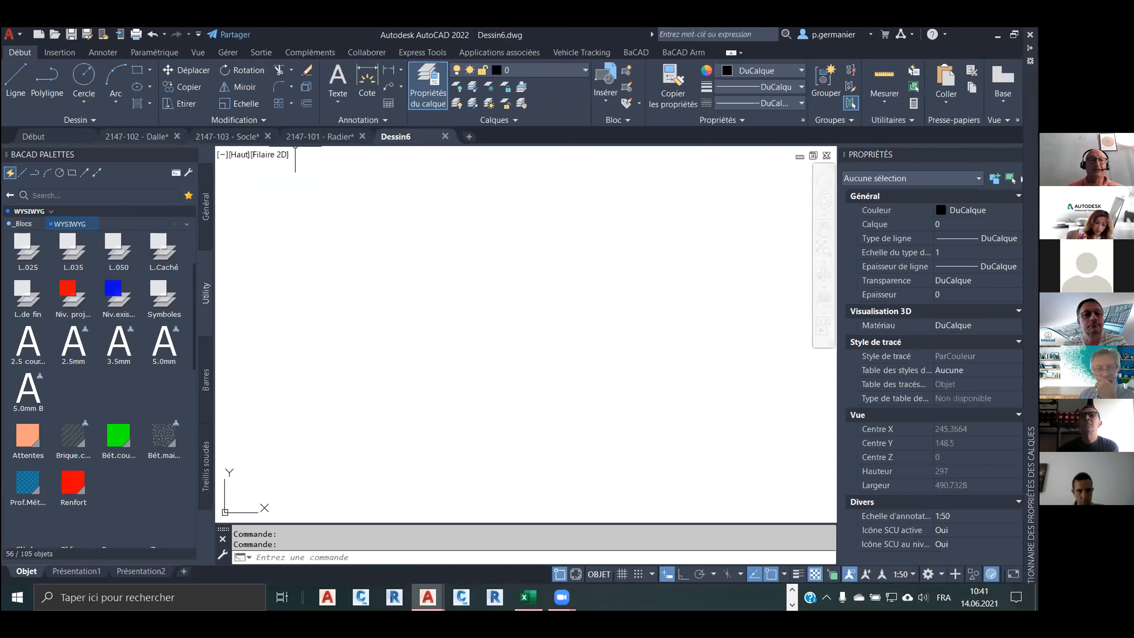
{"action": "left_click", "coordinate": [134, 249]}
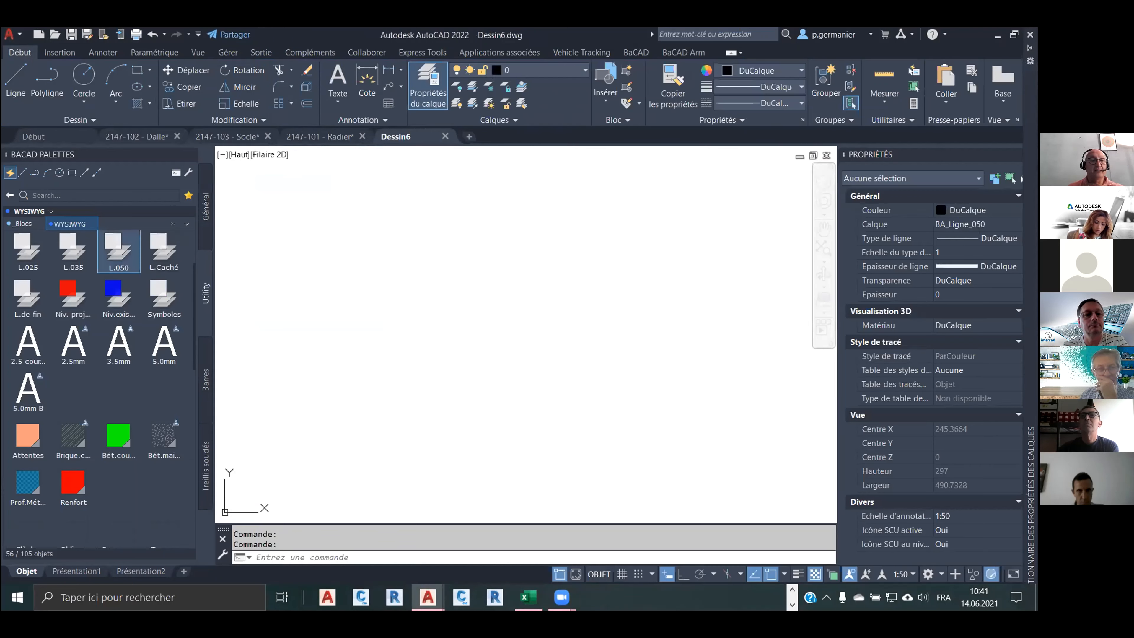
{"action": "left_click", "coordinate": [322, 298]}
{"action": "left_click", "coordinate": [430, 334]}
{"action": "right_click", "coordinate": [430, 335]}
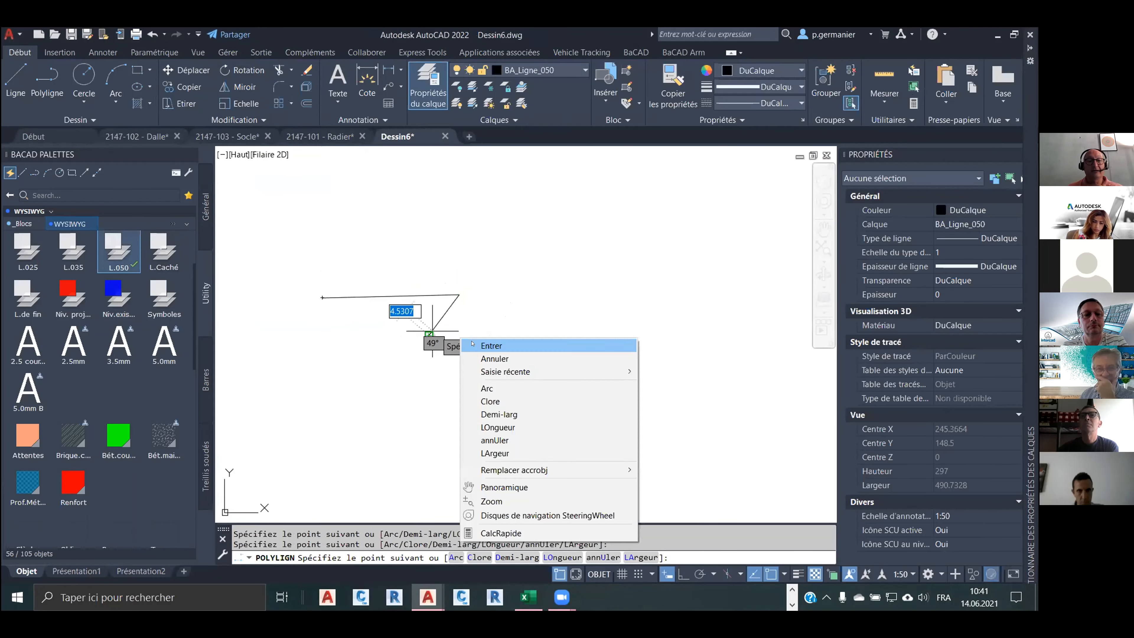
{"action": "left_click", "coordinate": [483, 345]}
Add the multiline text "dhfgdfgh" above the polyline with the 5.0mm text symbol.
{"action": "left_click", "coordinate": [162, 342]}
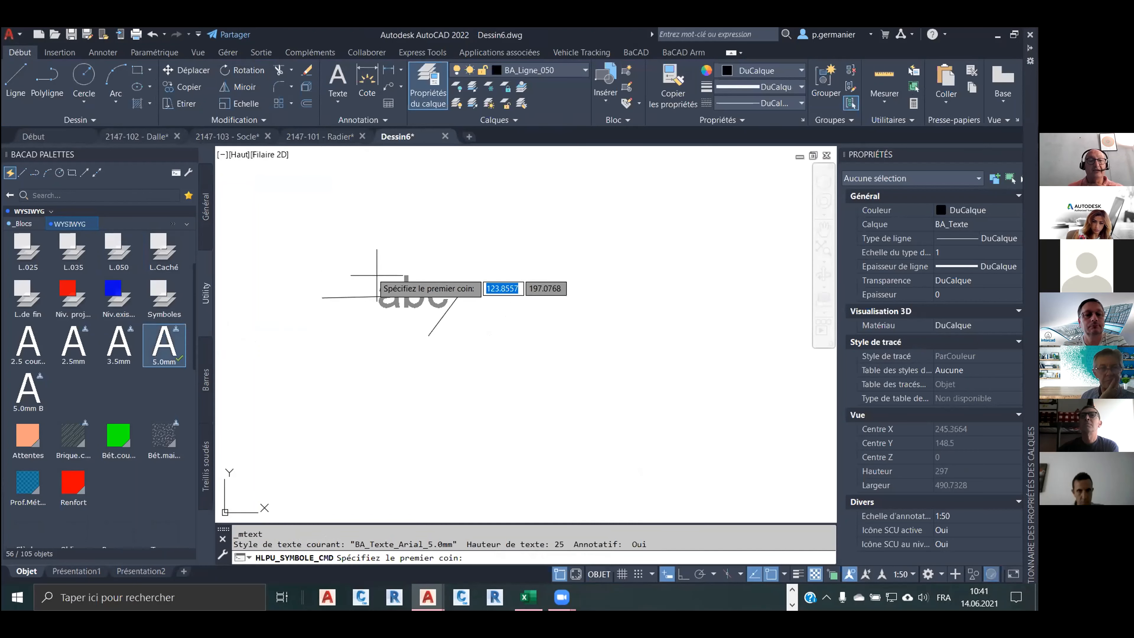
{"action": "left_click", "coordinate": [318, 224]}
{"action": "left_click", "coordinate": [469, 318]}
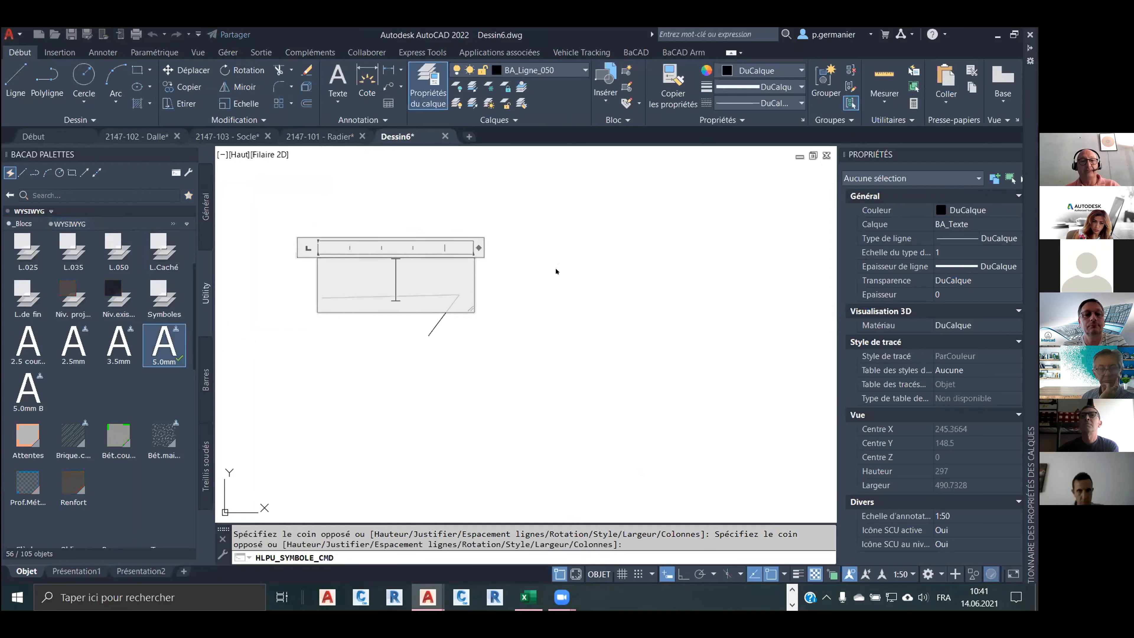
{"action": "type", "text": "dhfgdfgh"}
{"action": "left_click", "coordinate": [588, 265]}
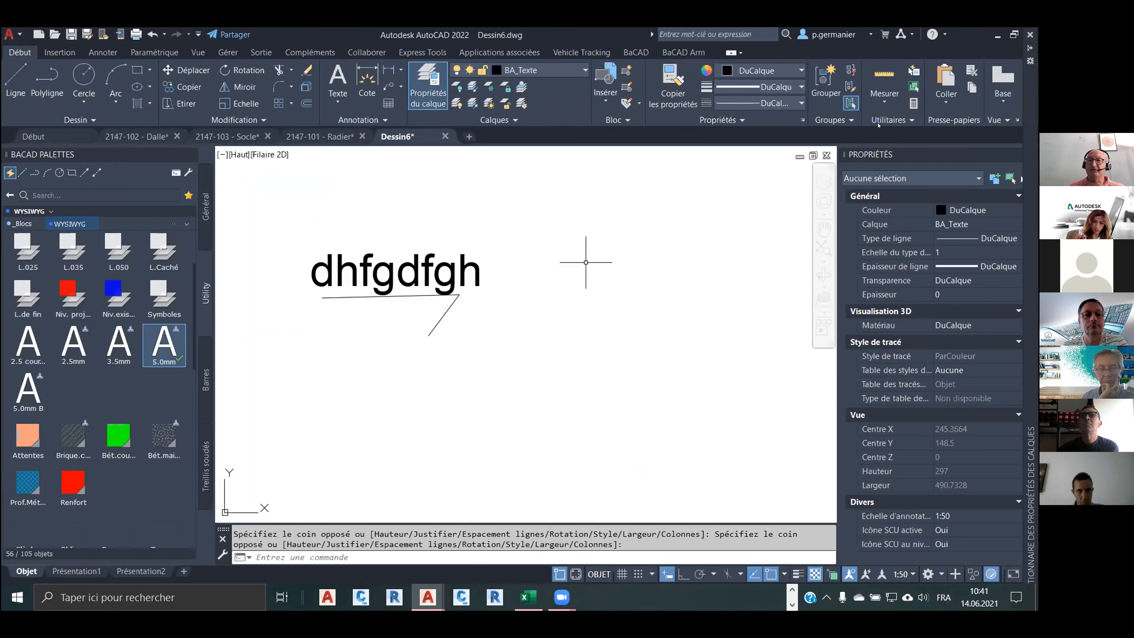
Set the symbol prefix to b21_ in the project's properties and save them.
{"action": "mouse_move", "coordinate": [1031, 505]}
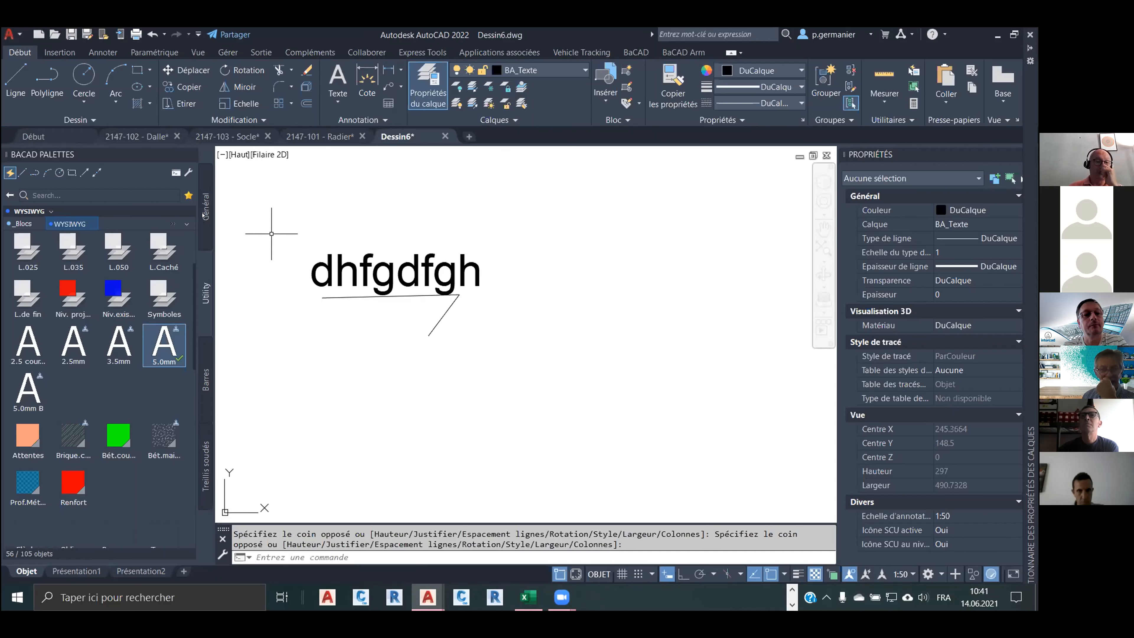
{"action": "left_click", "coordinate": [204, 213]}
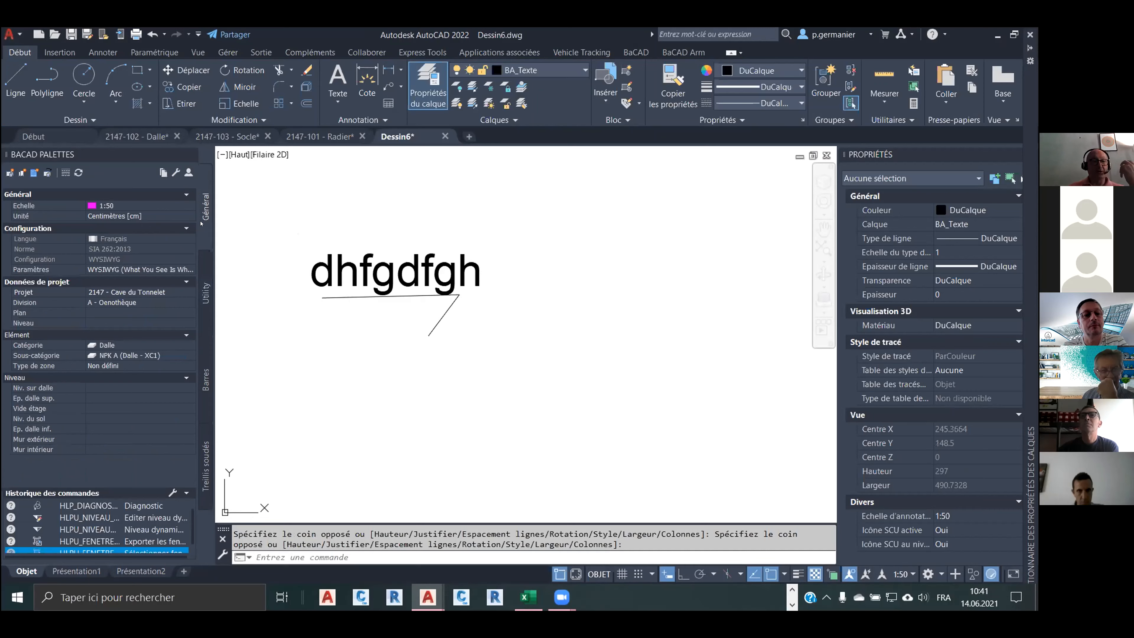
{"action": "left_click", "coordinate": [187, 292]}
{"action": "left_click", "coordinate": [190, 292]}
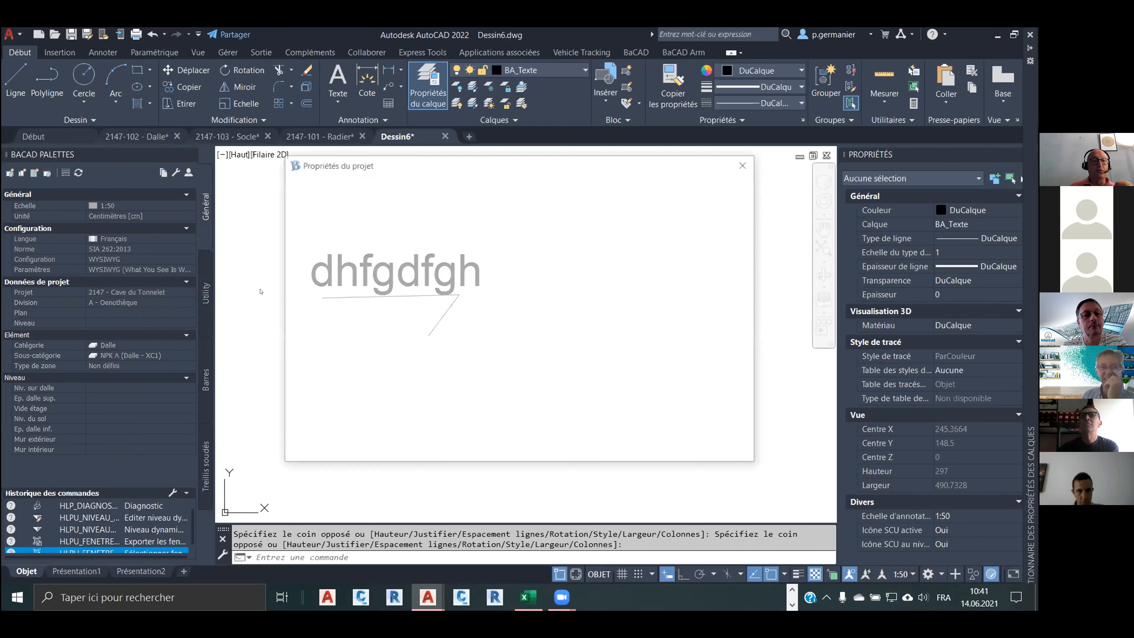
{"action": "left_click", "coordinate": [404, 291]}
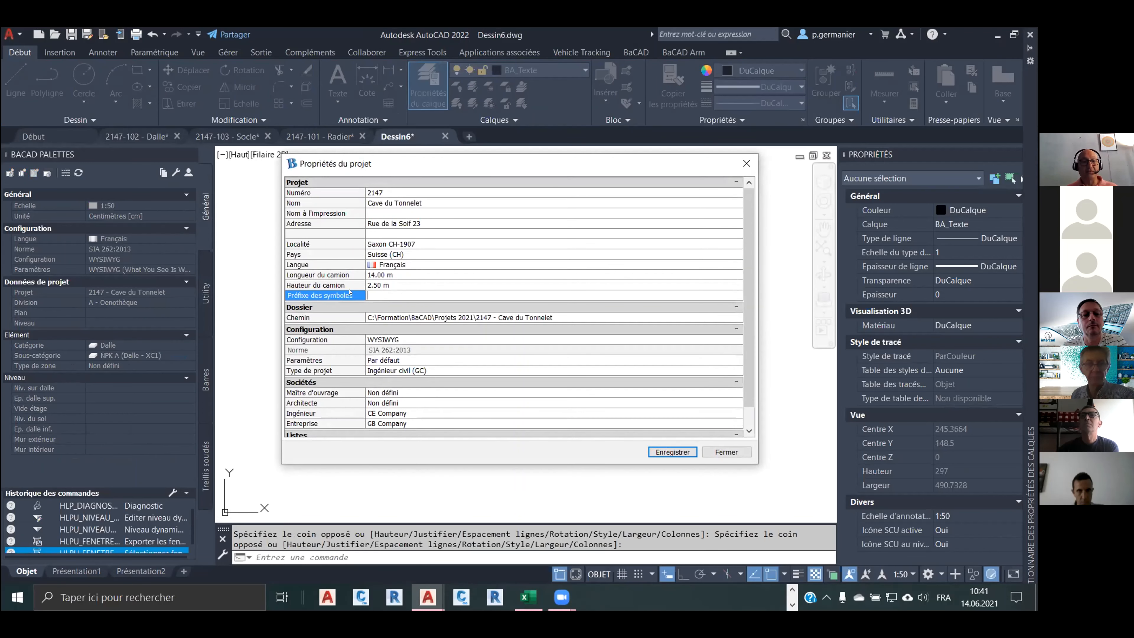
{"action": "type", "text": "b21_"}
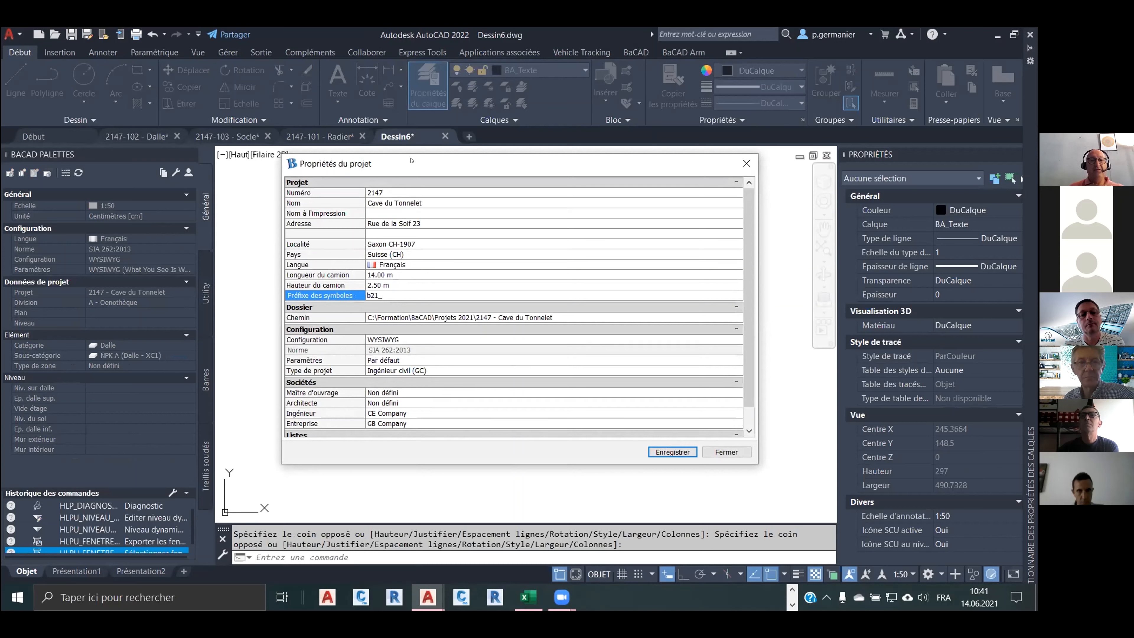
{"action": "left_click", "coordinate": [678, 448]}
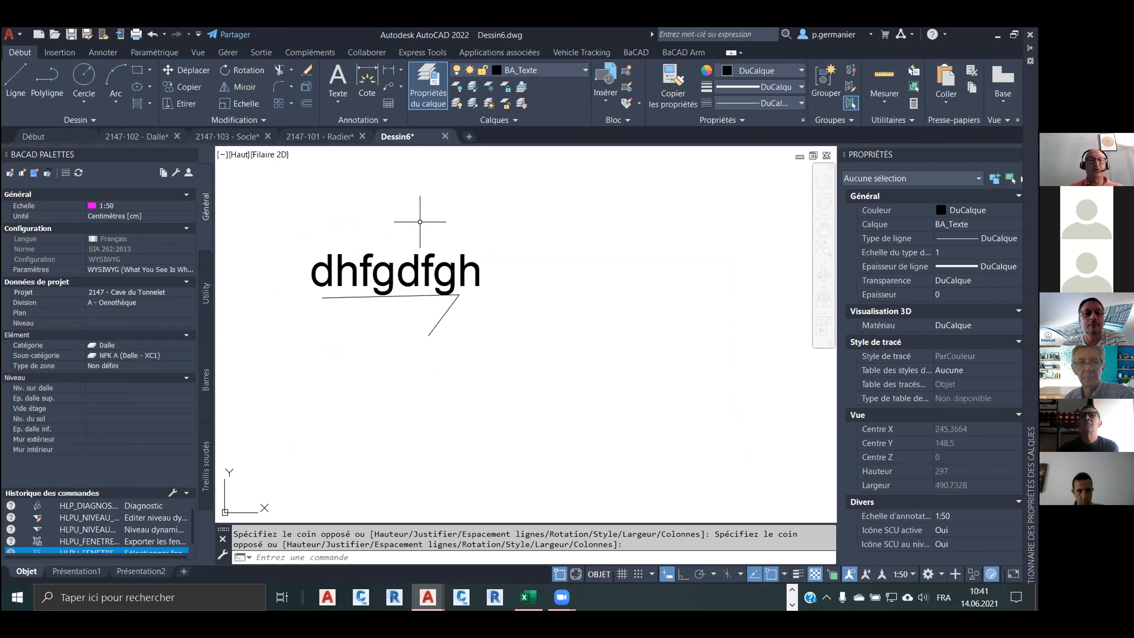
Draw an open two-segment polyline above the text "dhfgdfgh" with the L.050 line symbol.
{"action": "middle_click_drag", "start_coordinate": [390, 304], "coordinate": [338, 376]}
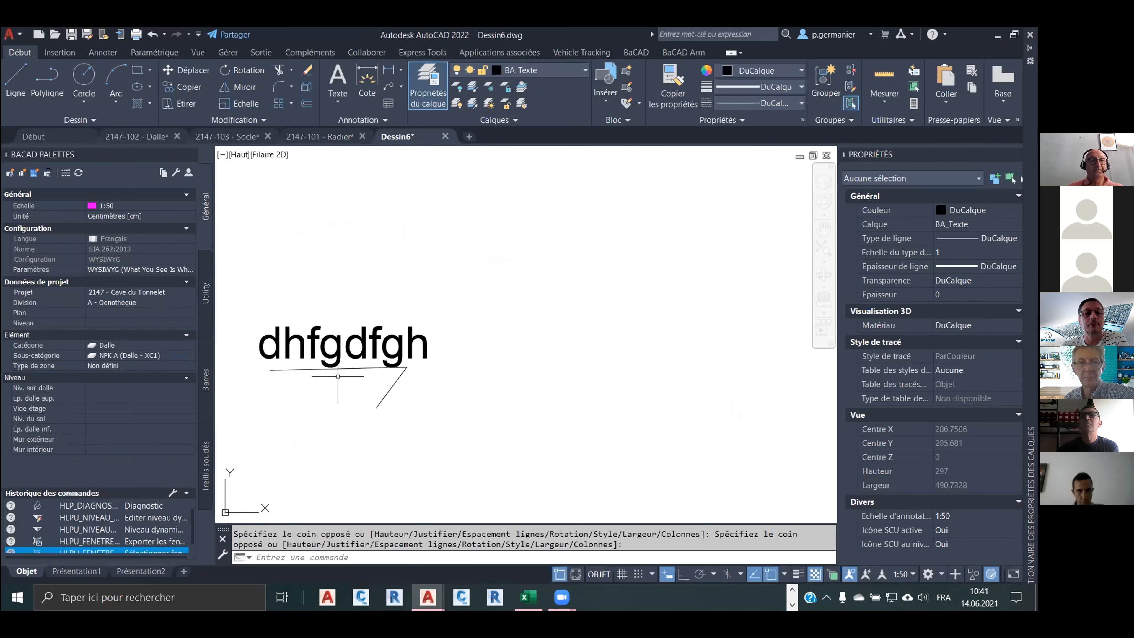
{"action": "left_click", "coordinate": [206, 292]}
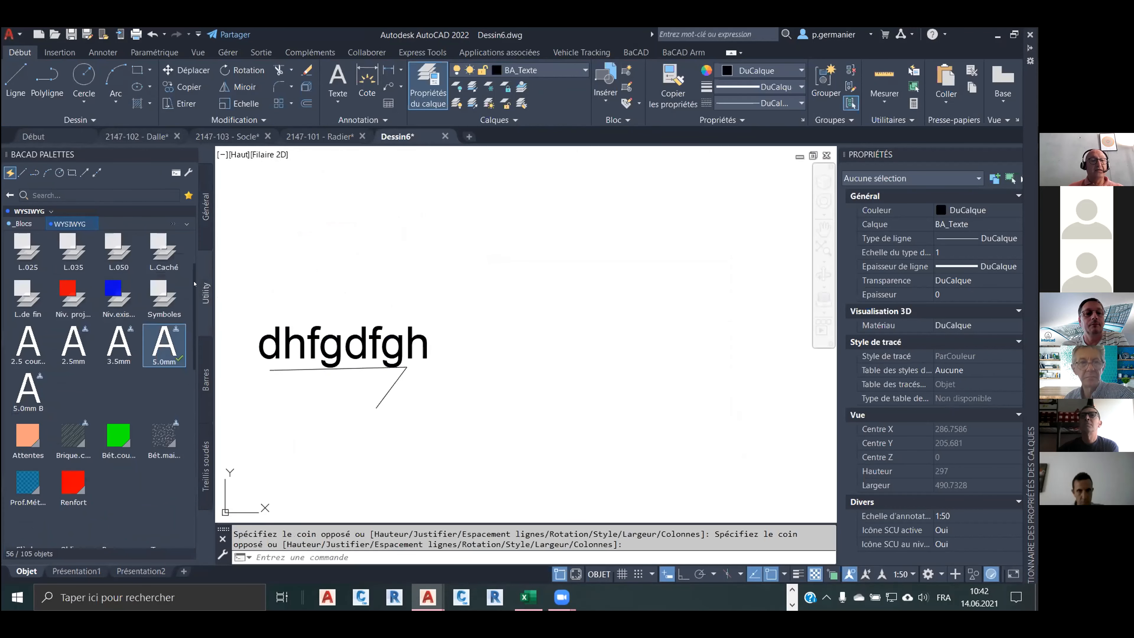
{"action": "left_click", "coordinate": [112, 247]}
{"action": "left_click", "coordinate": [272, 255]}
{"action": "left_click", "coordinate": [423, 231]}
{"action": "left_click", "coordinate": [440, 251]}
{"action": "right_click", "coordinate": [435, 263]}
{"action": "left_click", "coordinate": [451, 271]}
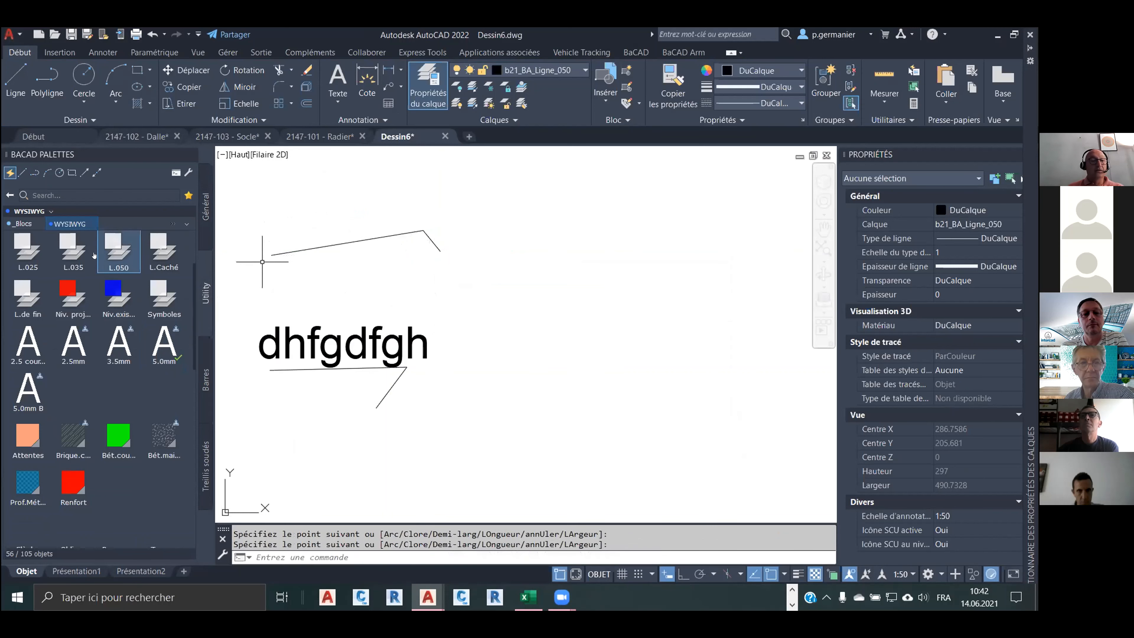
Draw an open two-segment polyline crossing the upper line with the L.035 line symbol, ending in a horizontal segment.
{"action": "left_click", "coordinate": [92, 254]}
{"action": "left_click", "coordinate": [283, 199]}
{"action": "left_click", "coordinate": [391, 280]}
{"action": "left_click", "coordinate": [527, 280]}
{"action": "right_click", "coordinate": [528, 280]}
{"action": "left_click", "coordinate": [546, 287]}
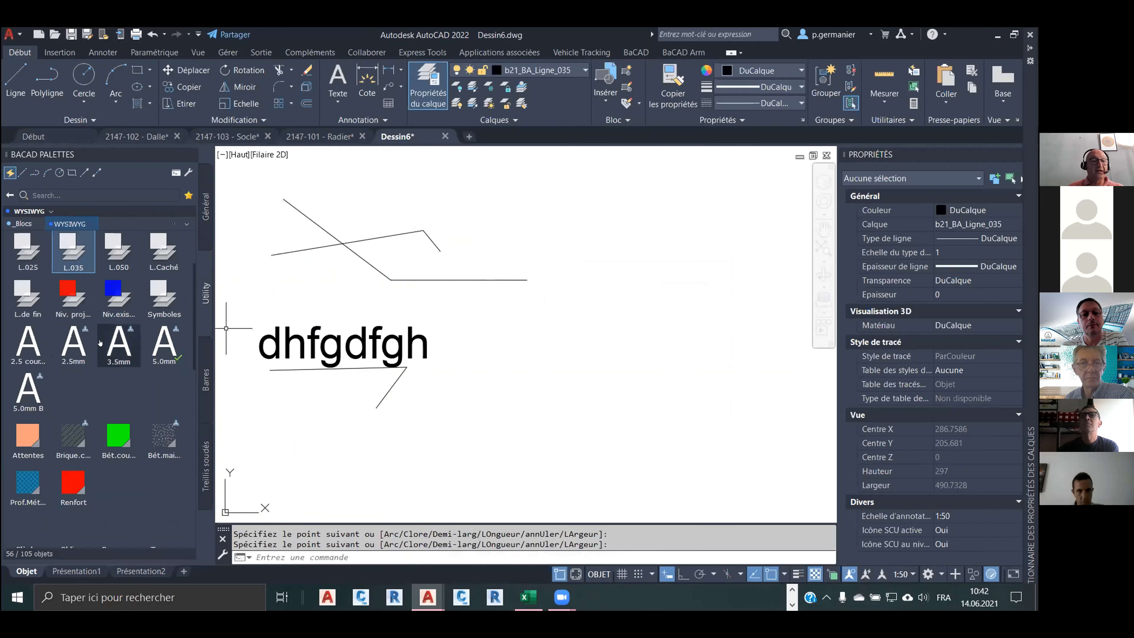
Add the multiline text "hdhdgf" over the upper polylines with the 3.5mm text symbol.
{"action": "left_click", "coordinate": [125, 336]}
{"action": "left_click", "coordinate": [372, 204]}
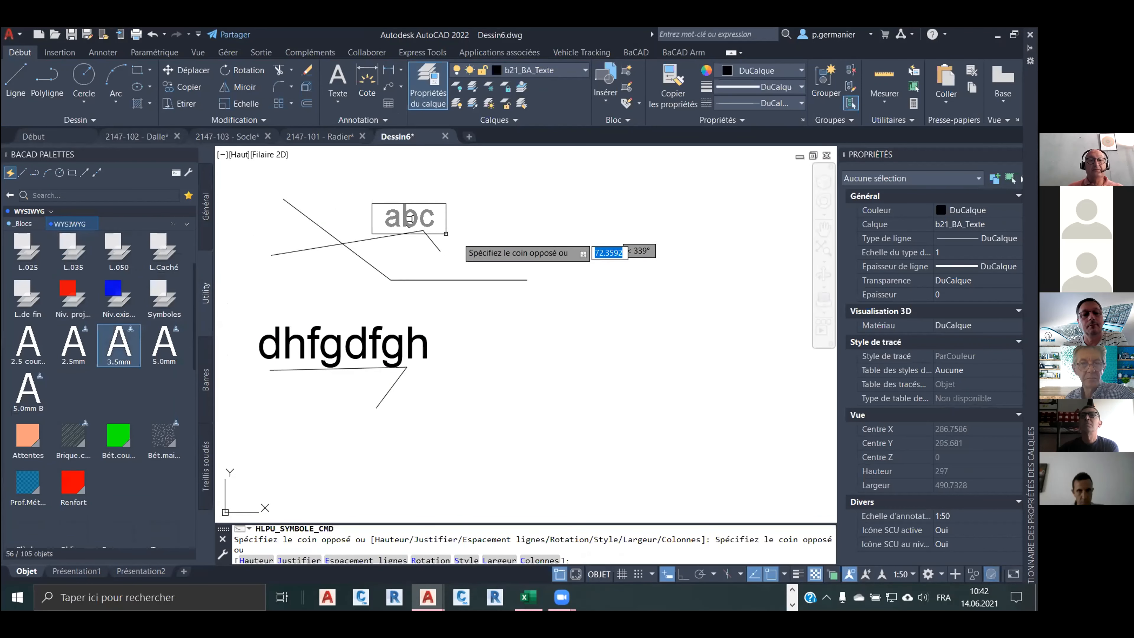
{"action": "left_click", "coordinate": [510, 258]}
{"action": "type", "text": "hdhdgf"}
{"action": "left_click", "coordinate": [608, 243]}
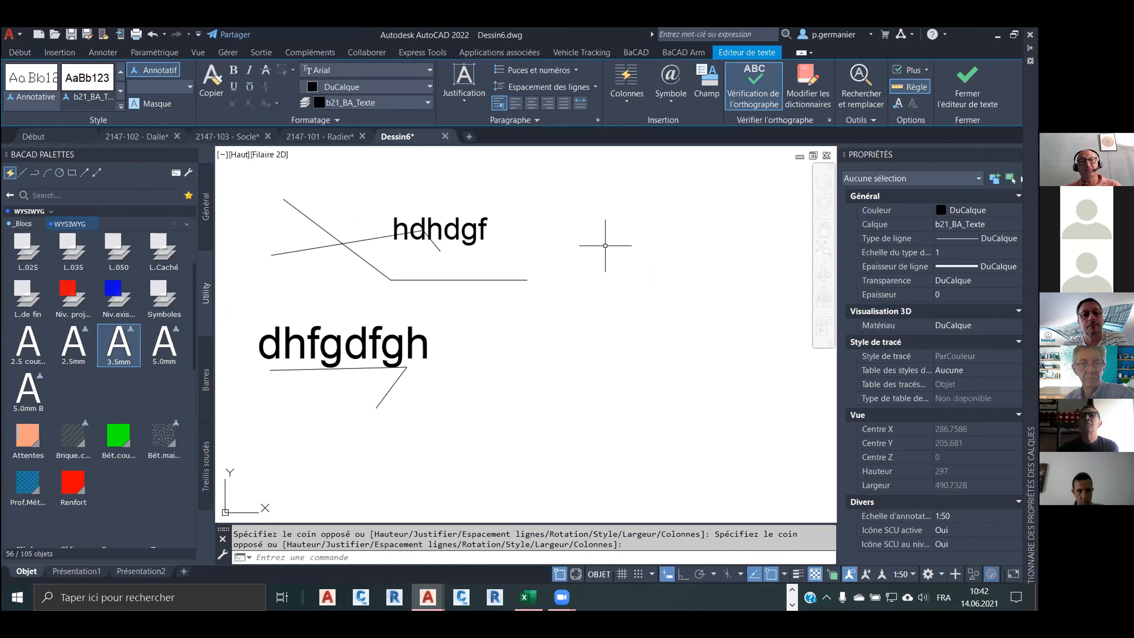
Examine the prefixed and unprefixed layers in the layer properties manager, and close the drawing Dessin6.
{"action": "mouse_move", "coordinate": [1026, 49]}
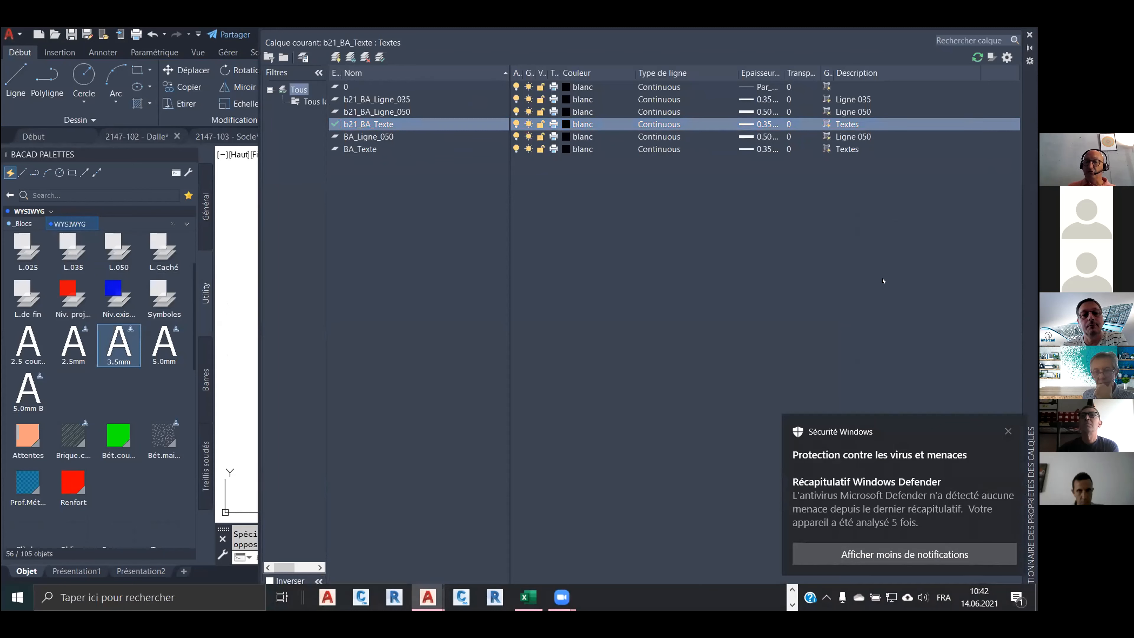
{"action": "left_click", "coordinate": [1009, 431]}
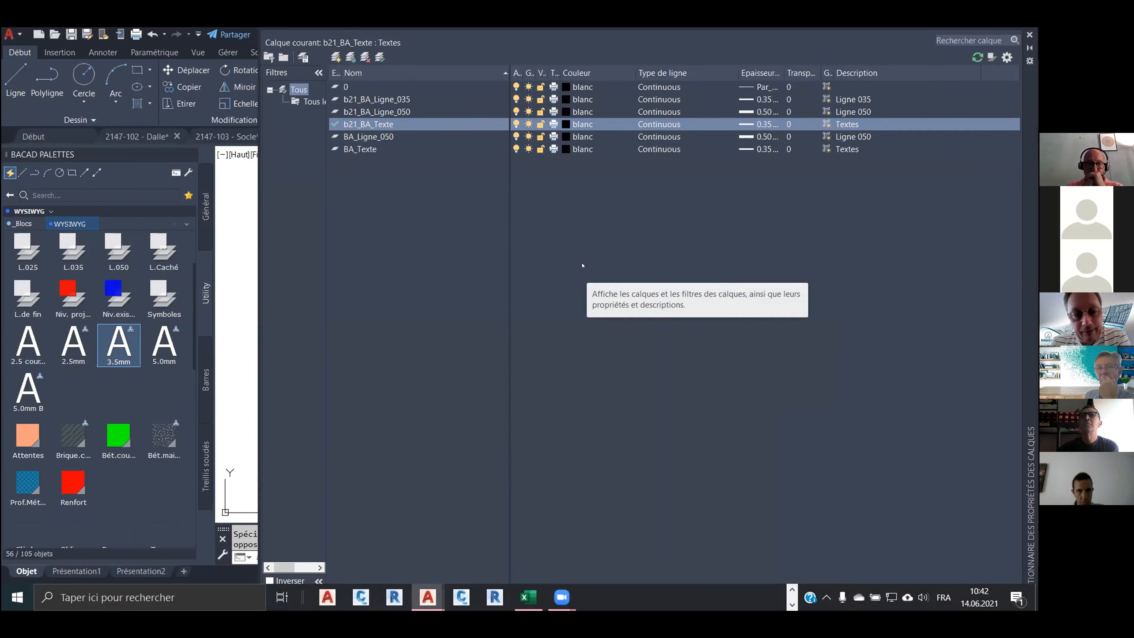
{"action": "left_click", "coordinate": [1031, 34]}
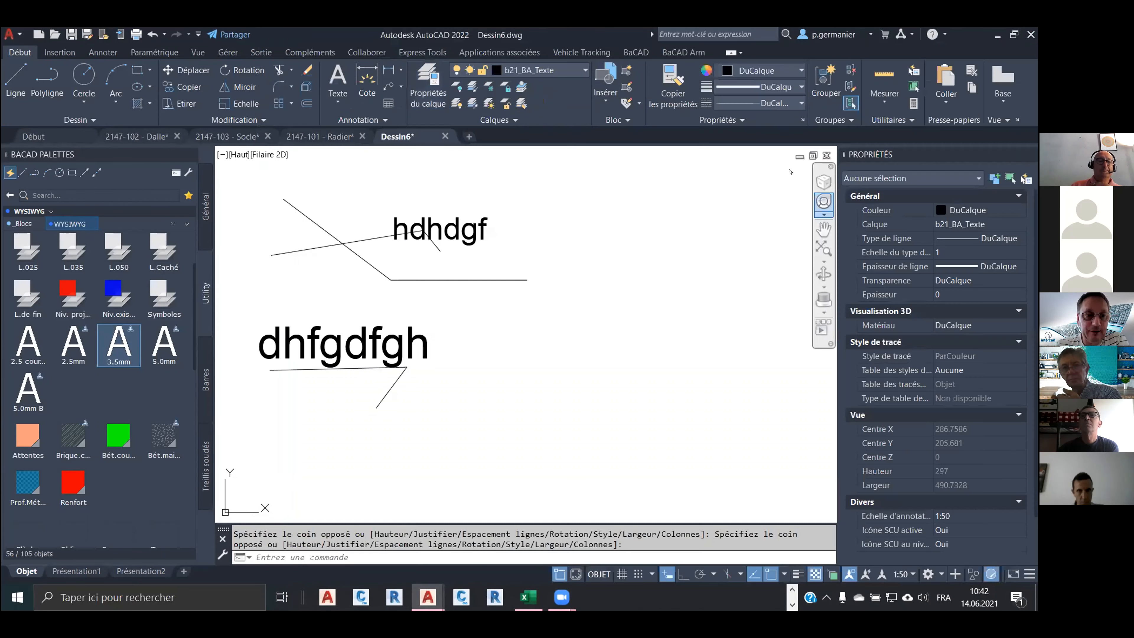
{"action": "left_click", "coordinate": [446, 136]}
{"action": "left_click", "coordinate": [542, 339]}
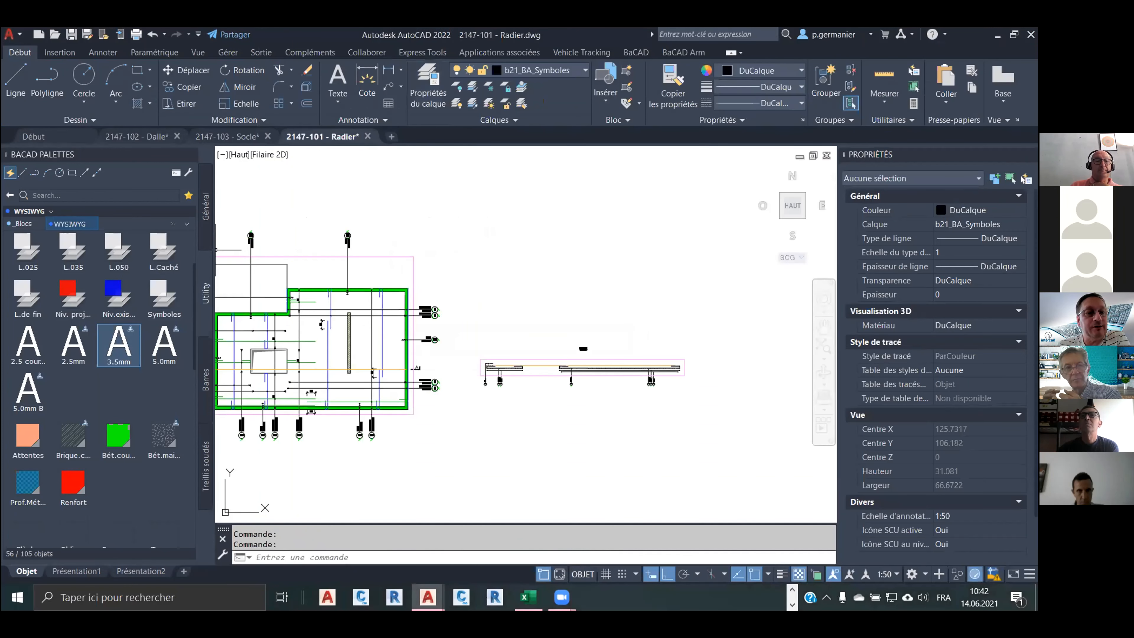
Examine the layer names and their prefix in the layer properties manager of the 2147-101 - Radier drawing.
{"action": "middle_click_drag", "start_coordinate": [276, 299], "coordinate": [397, 315]}
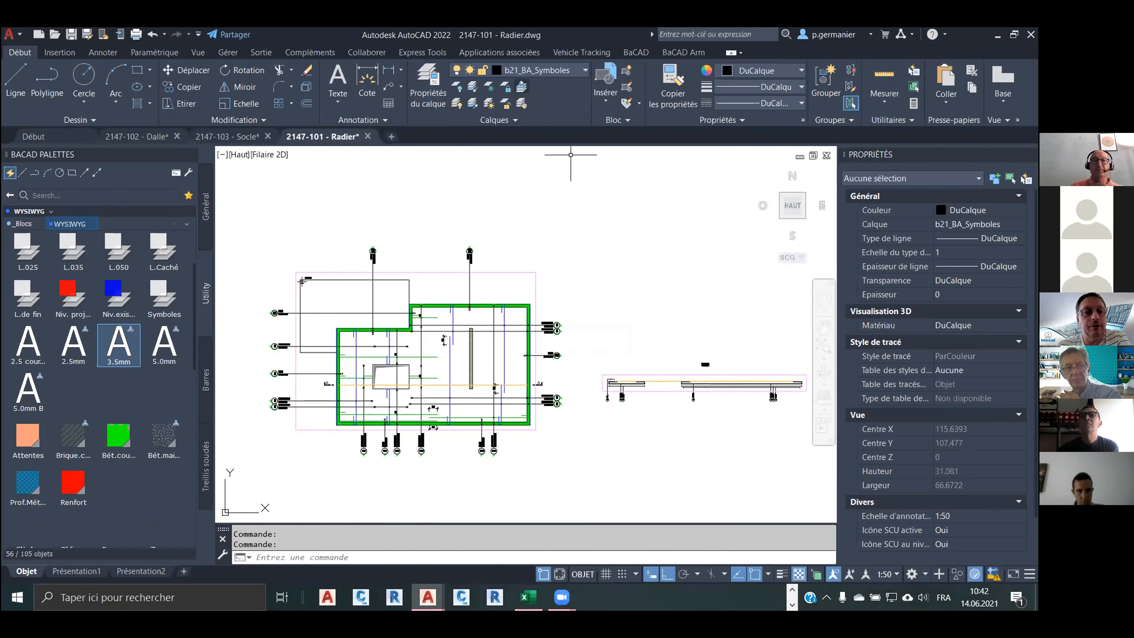
{"action": "left_click", "coordinate": [429, 85]}
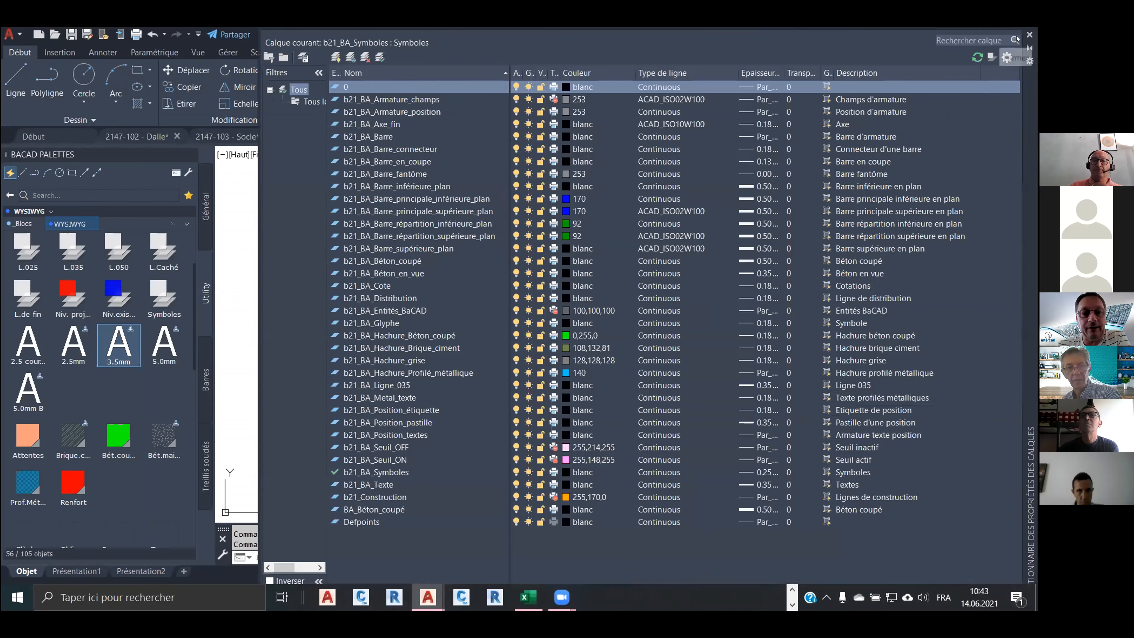
{"action": "left_click", "coordinate": [1029, 35]}
{"action": "scroll", "coordinate": [408, 305], "scroll_direction": "up", "scroll_amount": 1}
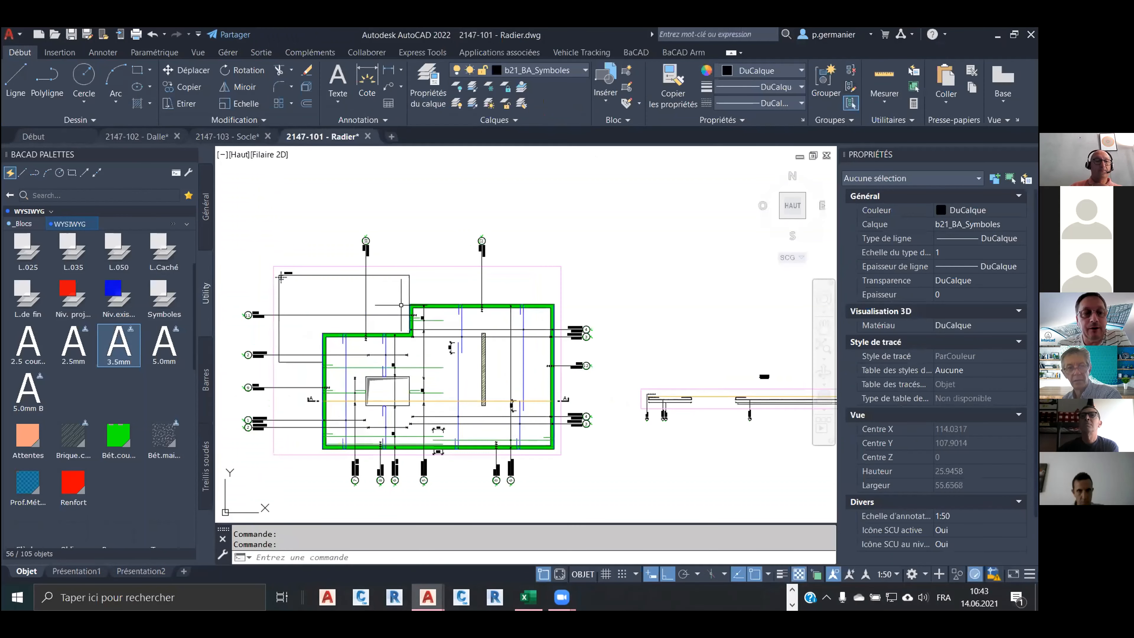
{"action": "scroll", "coordinate": [152, 268], "scroll_direction": "up", "scroll_amount": 2}
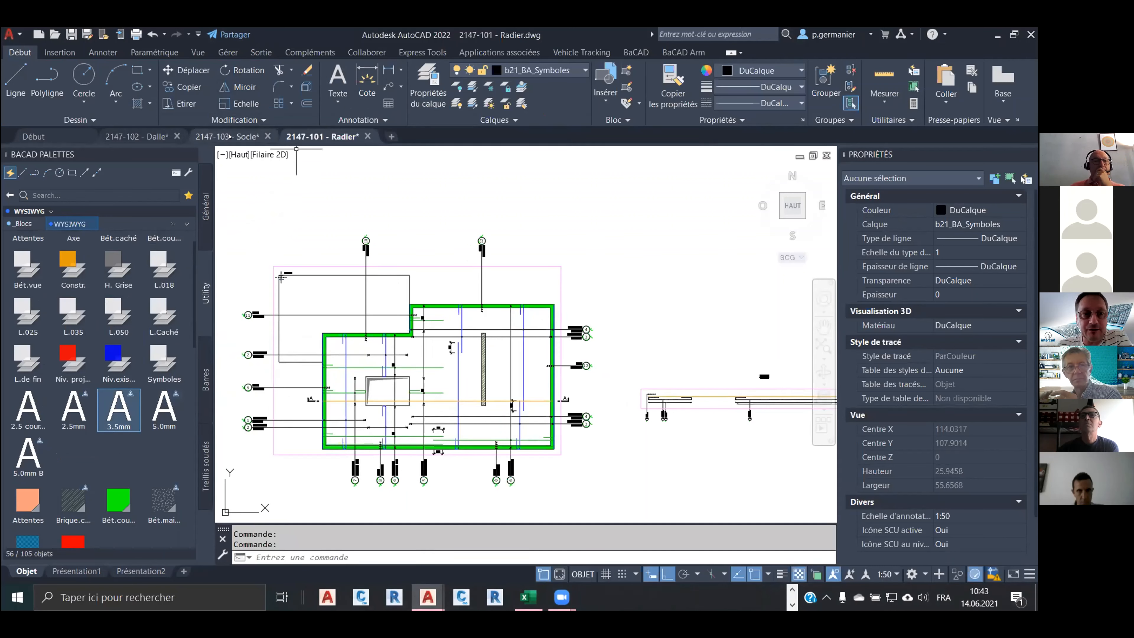
Draw a two-segment polyline about 2.55 long above the stepped profile in 2147-102 - Dalle, horizontal first and oblique with Ortho off.
{"action": "left_click", "coordinate": [159, 136]}
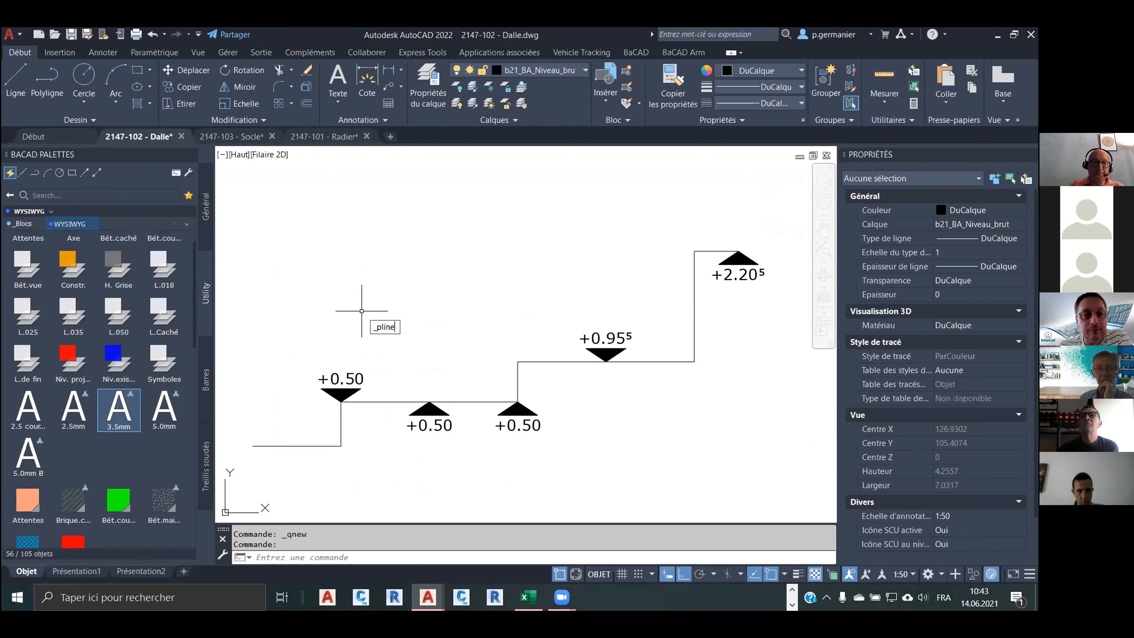
{"action": "key", "text": "Return"}
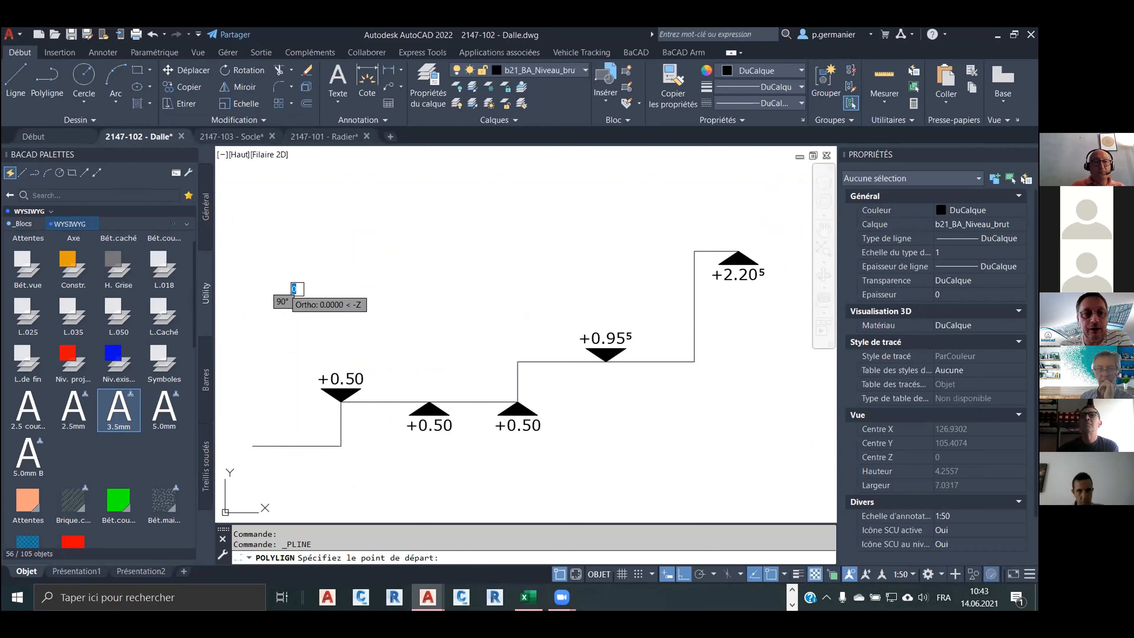
{"action": "left_click", "coordinate": [284, 288]}
{"action": "left_click", "coordinate": [418, 251]}
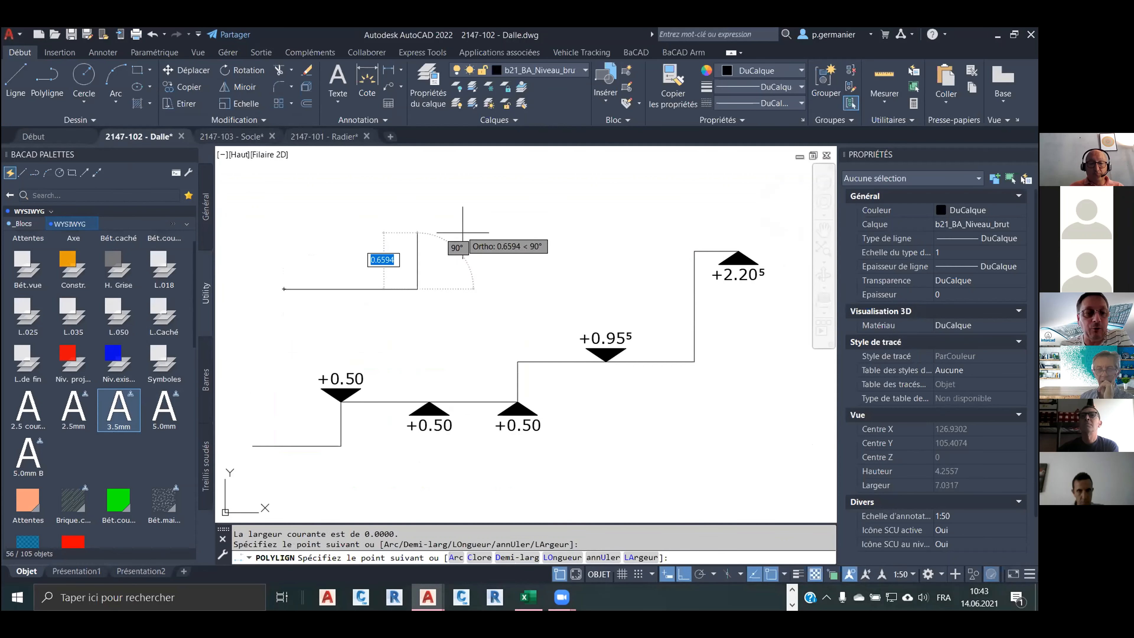
{"action": "key", "text": "F8"}
{"action": "left_click", "coordinate": [492, 236]}
{"action": "key", "text": "Return"}
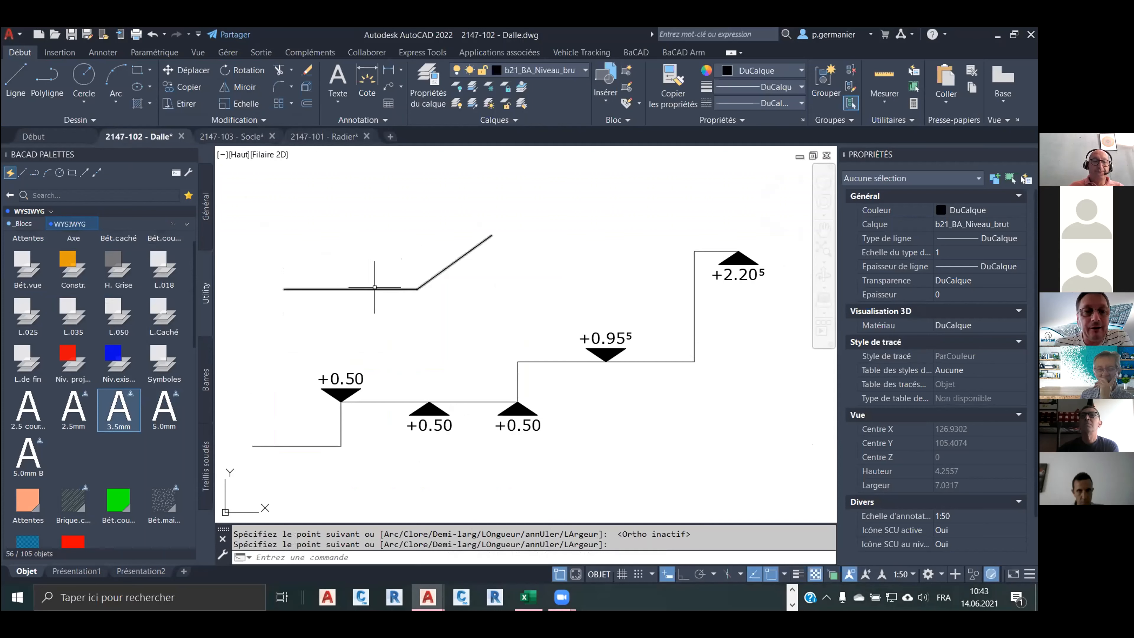
Select the new polyline to check its grips, and enable Afficher les poignées in the selection options.
{"action": "mouse_move", "coordinate": [374, 288]}
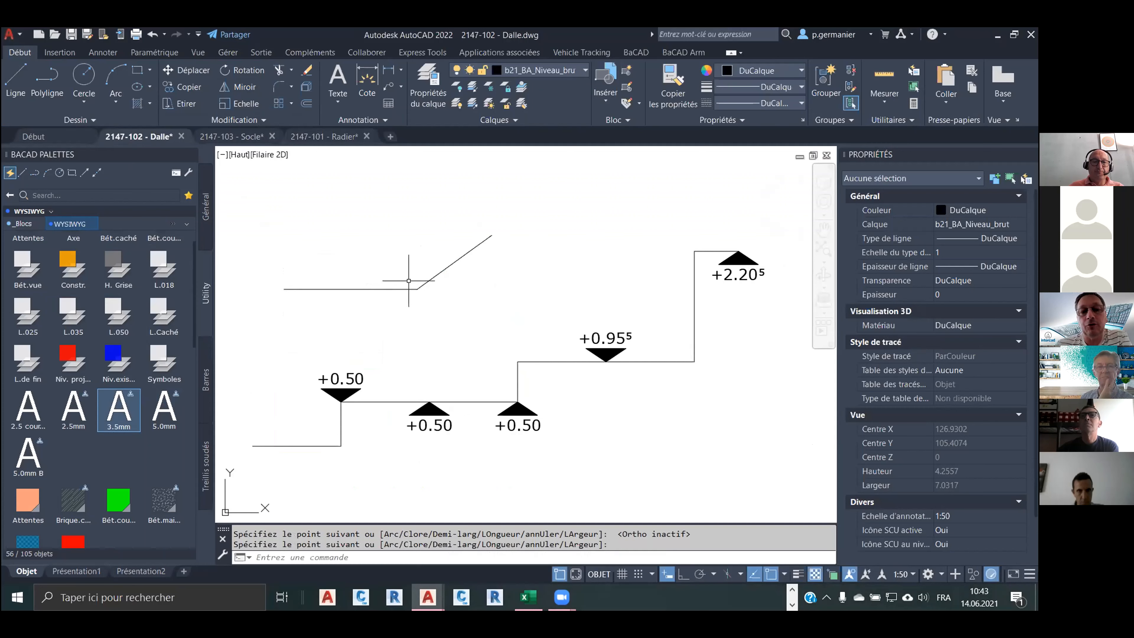
{"action": "left_click", "coordinate": [440, 271]}
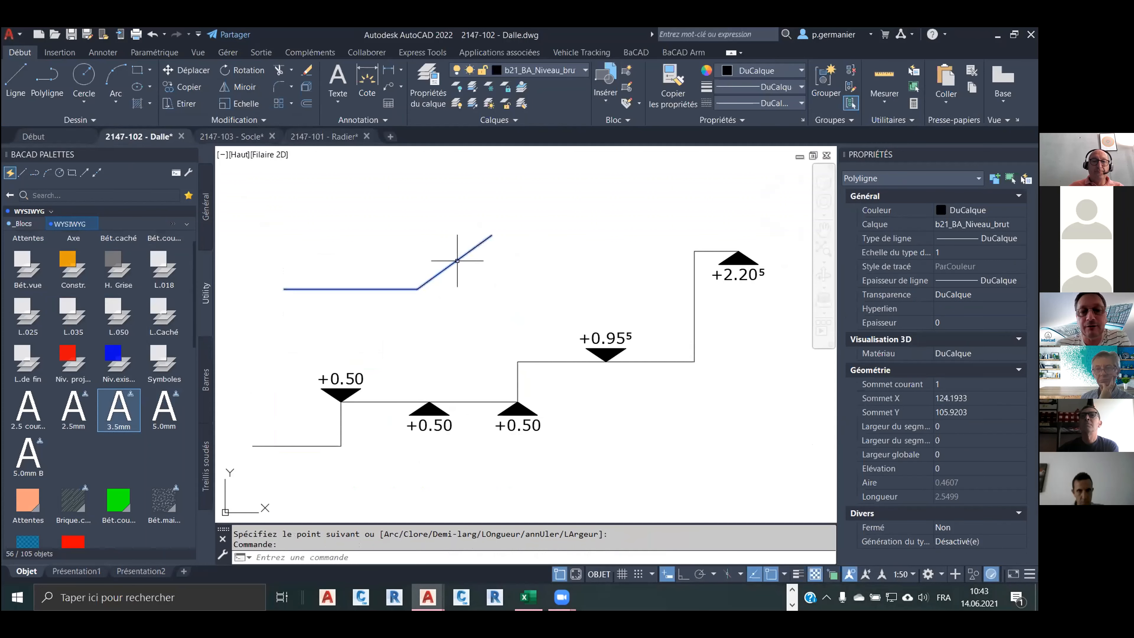
{"action": "key", "text": "Escape"}
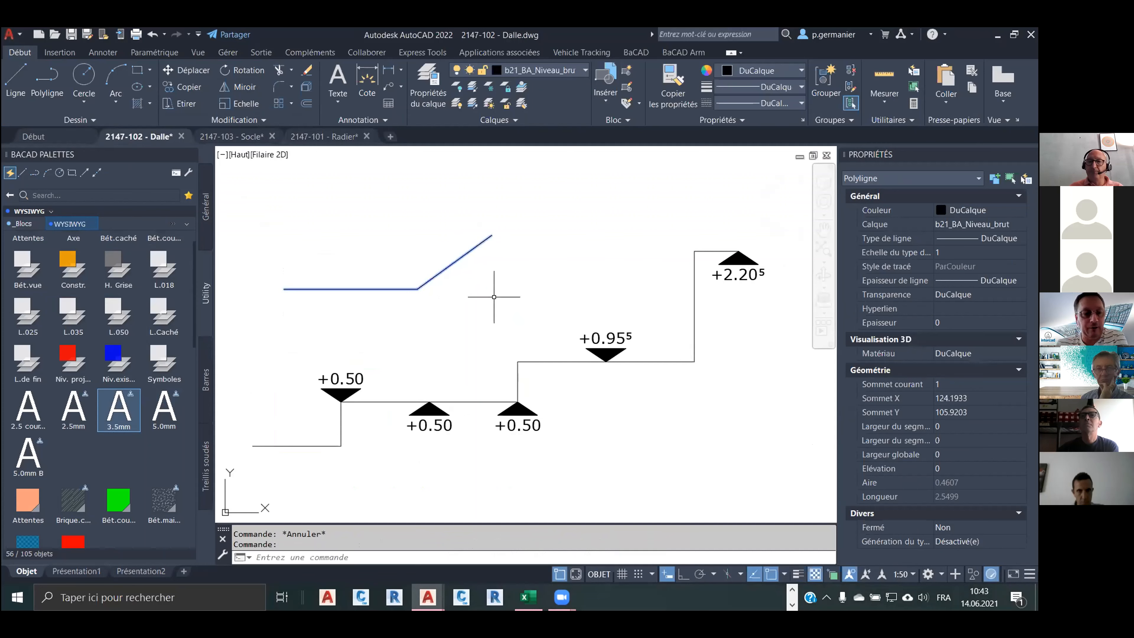
{"action": "right_click", "coordinate": [383, 554]}
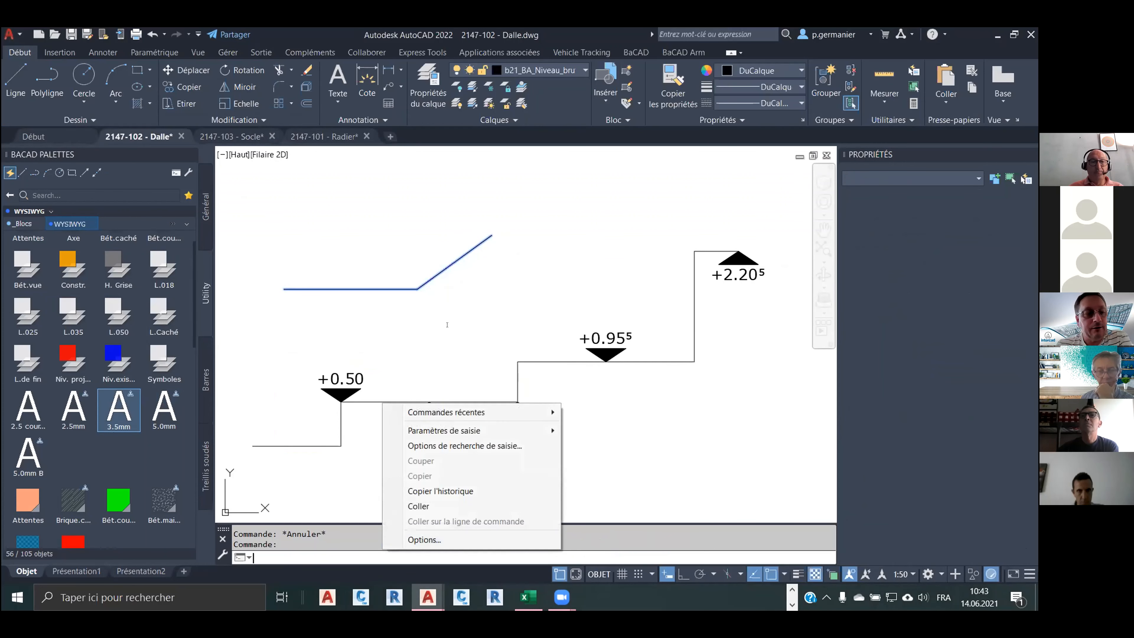
{"action": "left_click", "coordinate": [425, 540]}
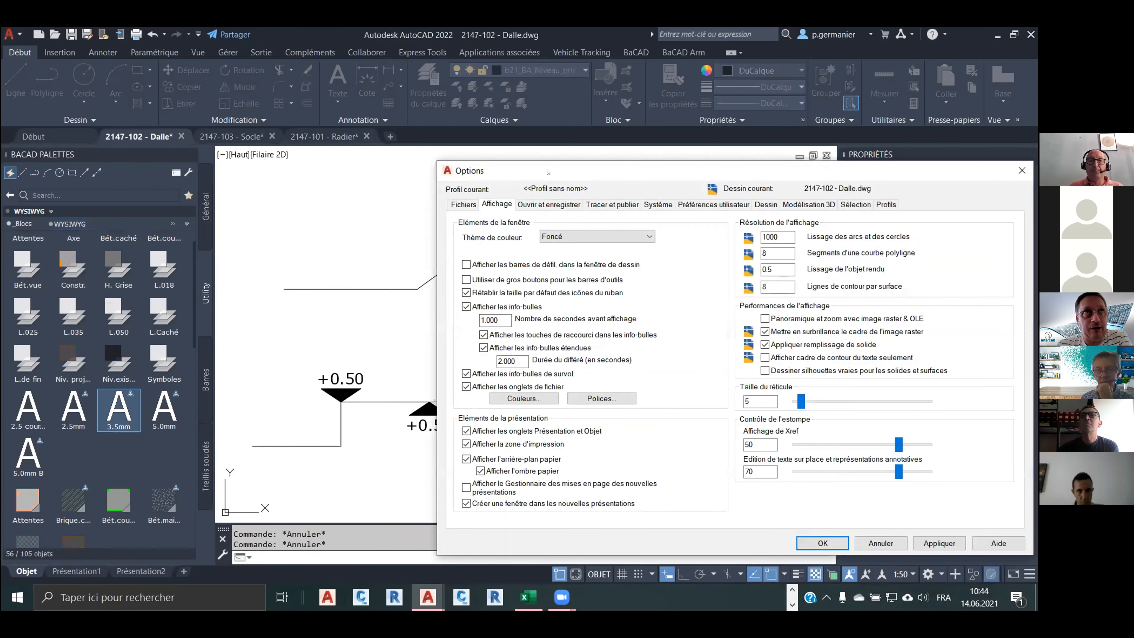
{"action": "left_click_drag", "start_coordinate": [549, 172], "coordinate": [183, 98]}
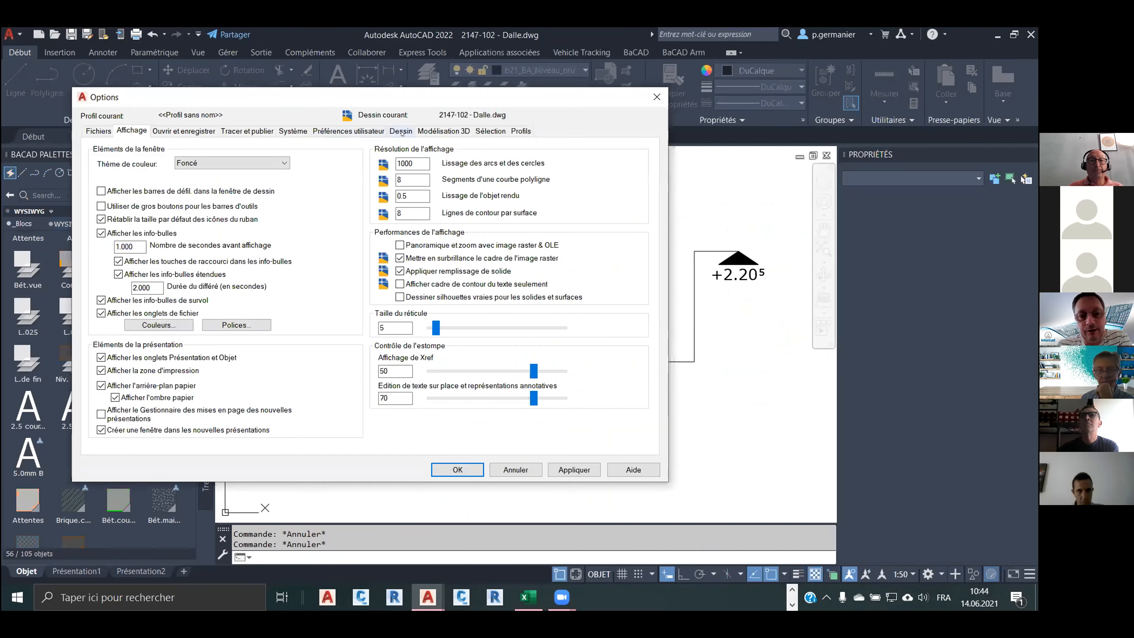
{"action": "left_click", "coordinate": [490, 131]}
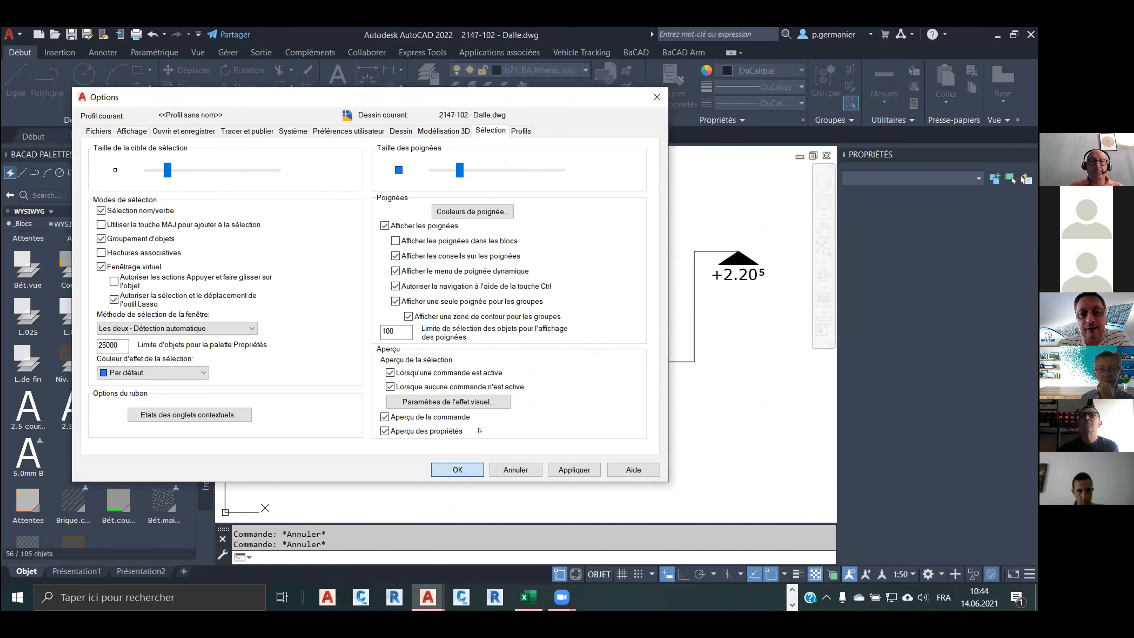
{"action": "key", "text": "Return"}
Convert the new polyline's oblique segment into an arc bulging downward, using its midpoint grip.
{"action": "left_click", "coordinate": [433, 273]}
{"action": "left_click", "coordinate": [448, 261]}
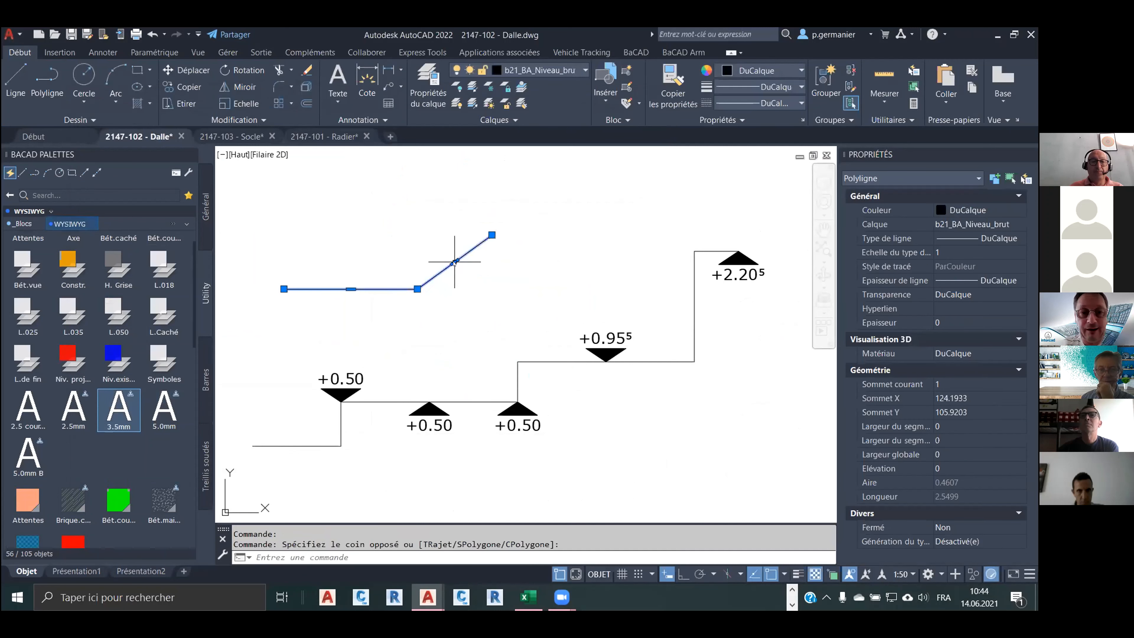
{"action": "mouse_move", "coordinate": [455, 262]}
{"action": "left_click", "coordinate": [494, 307]}
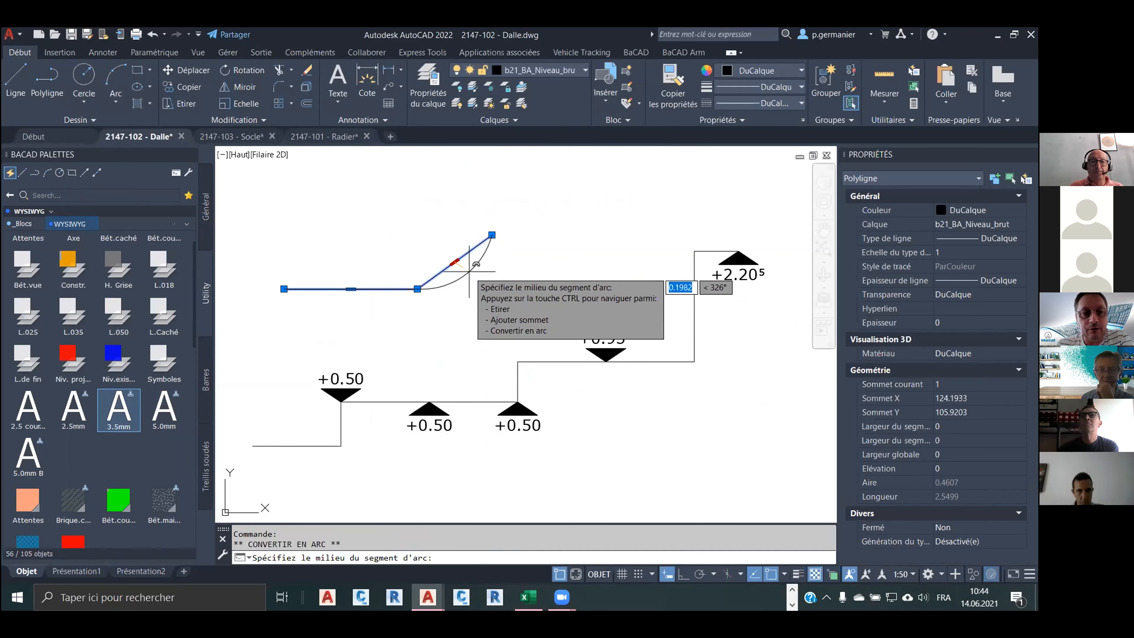
{"action": "left_click", "coordinate": [469, 270]}
{"action": "key", "text": "Escape"}
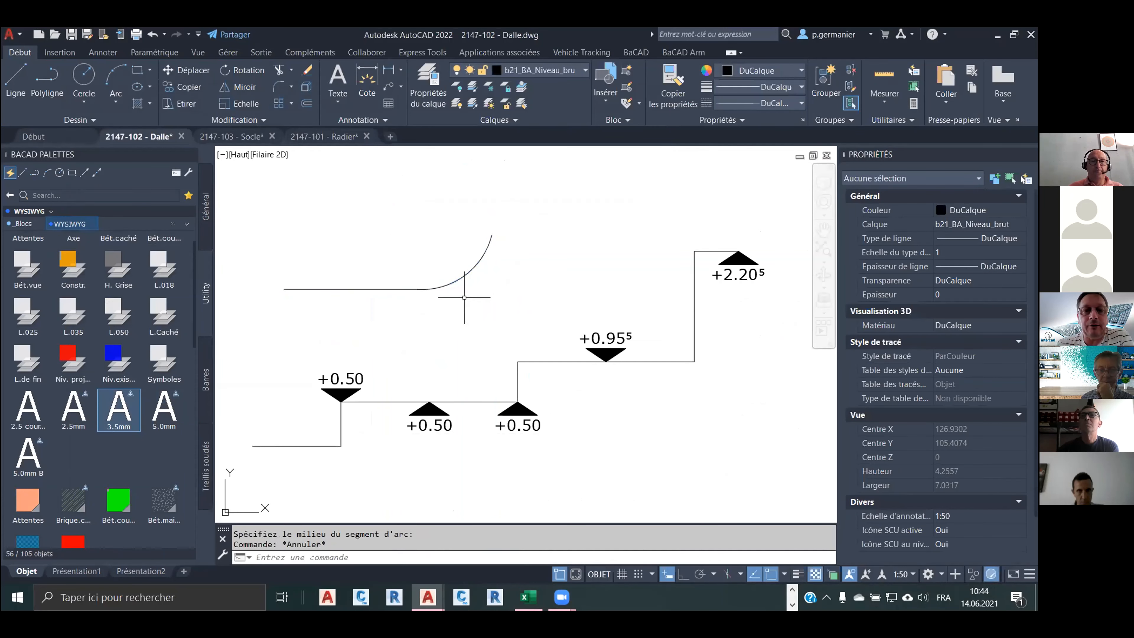
Copy the curved polyline once, placing the duplicate slightly above and to the left of the original.
{"action": "type", "text": "_copy"}
{"action": "key", "text": "Return"}
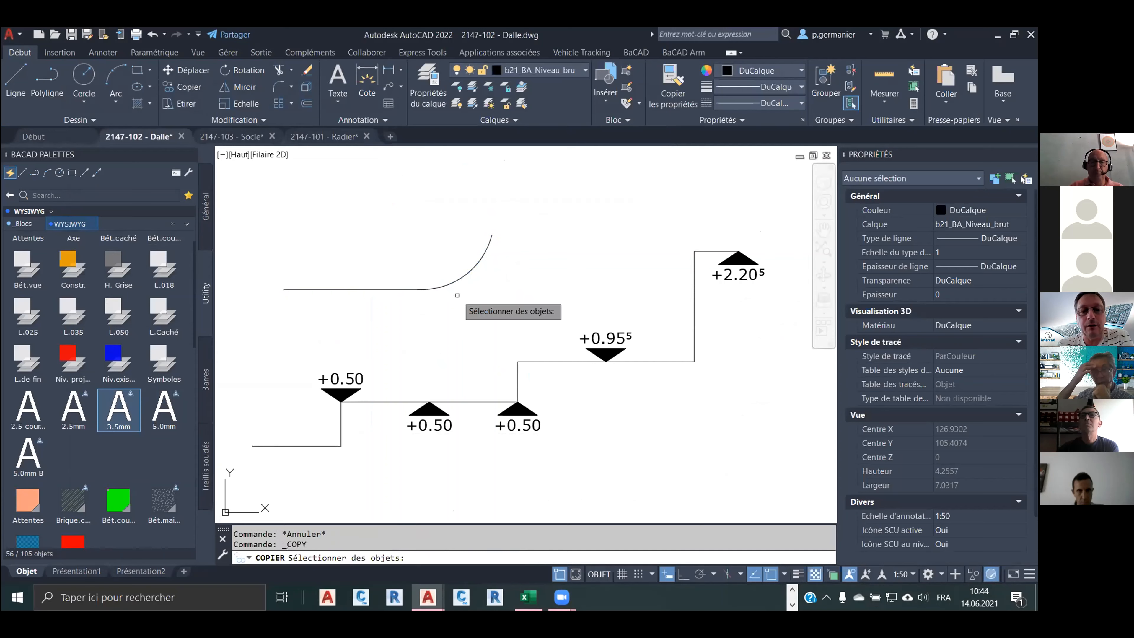
{"action": "left_click", "coordinate": [458, 296]}
{"action": "left_click", "coordinate": [436, 274]}
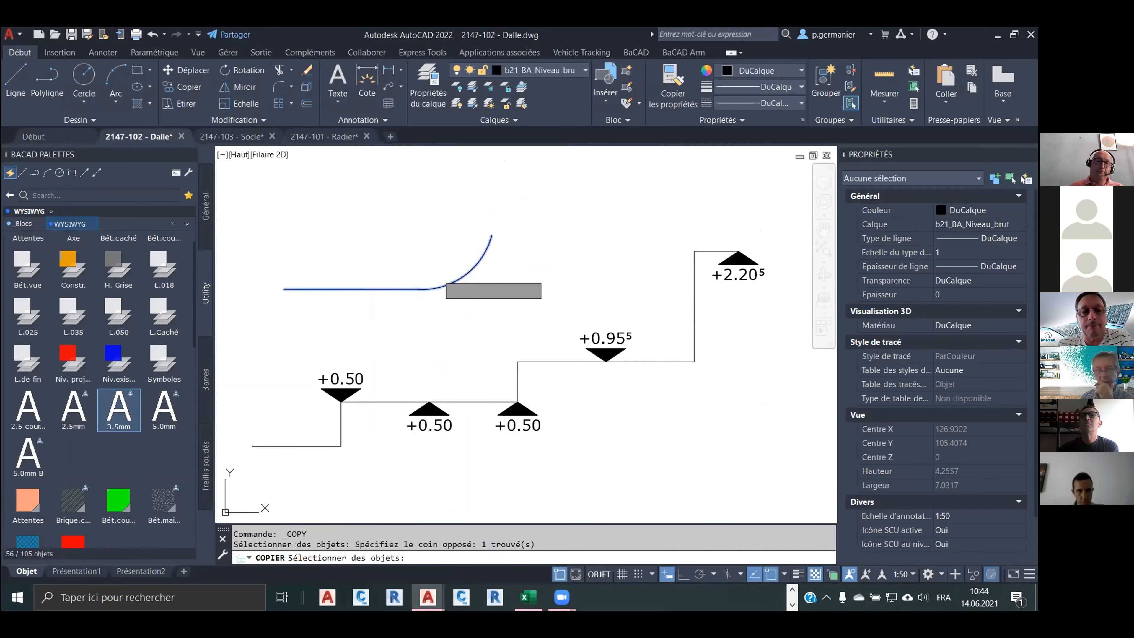
{"action": "key", "text": "Return"}
{"action": "left_click", "coordinate": [459, 318]}
{"action": "left_click", "coordinate": [446, 274]}
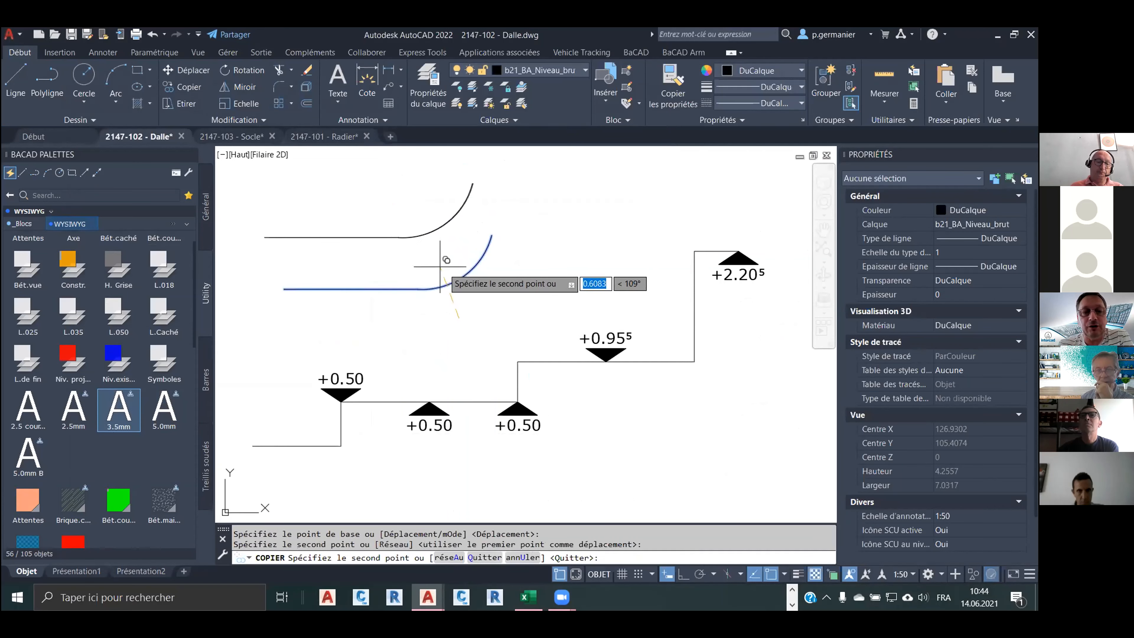
{"action": "key", "text": "Escape"}
Apply a BaCAD Isolation of type Arrondi, 100 mm high with a 25 mm radius and Extérieur alignment, to the upper polyline.
{"action": "scroll", "coordinate": [510, 308], "scroll_direction": "down", "scroll_amount": 2}
{"action": "scroll", "coordinate": [415, 213], "scroll_direction": "up", "scroll_amount": 3}
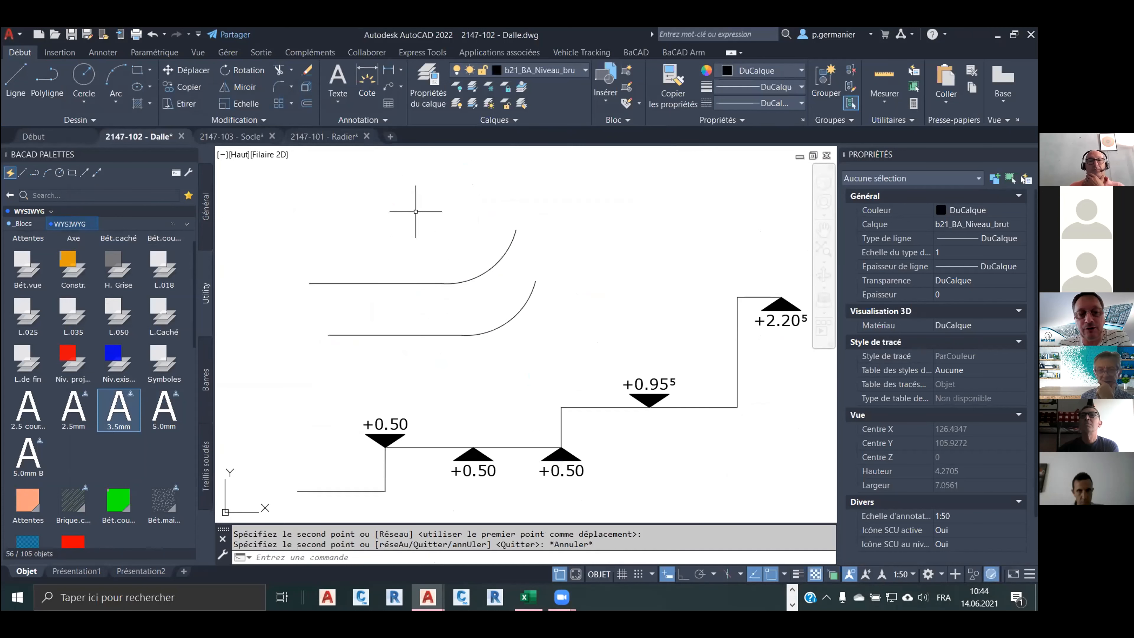
{"action": "middle_click_drag", "start_coordinate": [459, 331], "coordinate": [435, 321]}
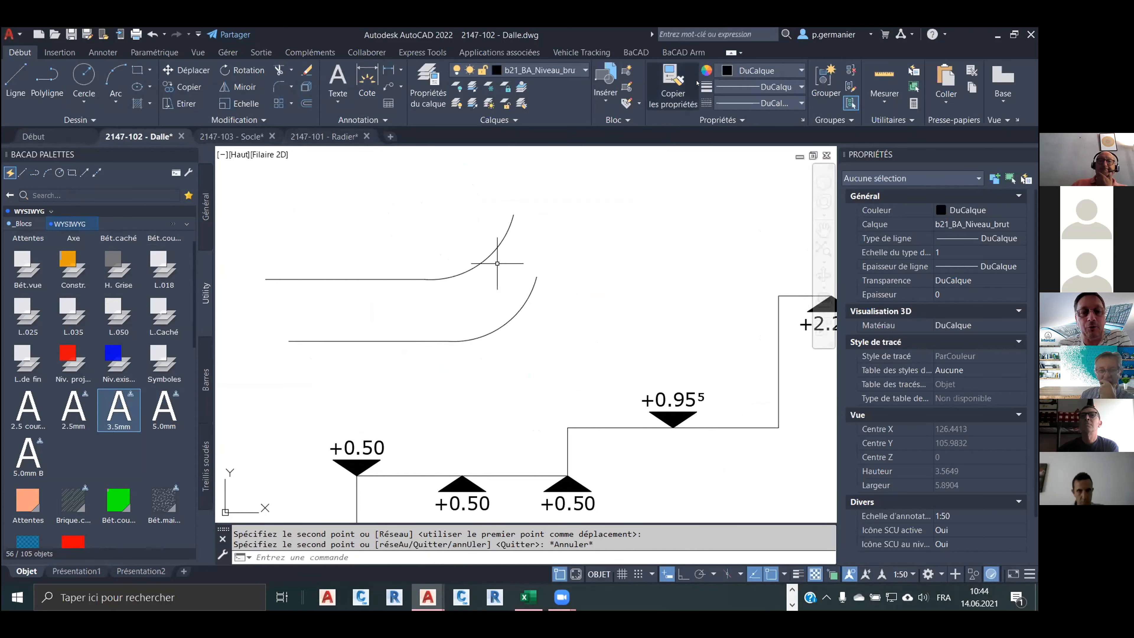
{"action": "left_click", "coordinate": [641, 53]}
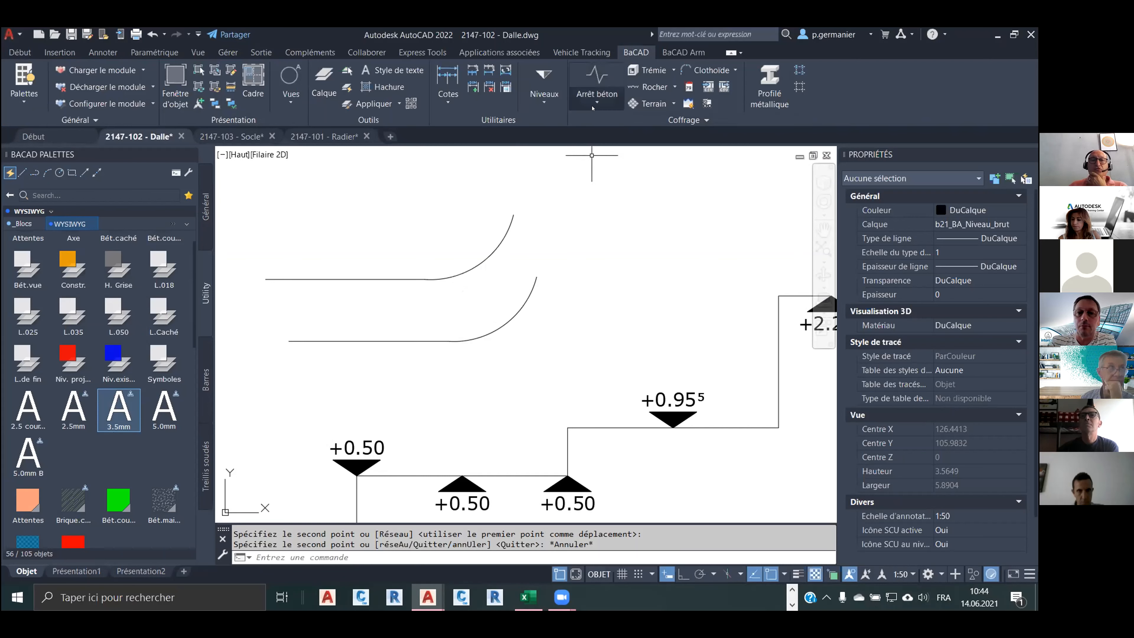
{"action": "left_click", "coordinate": [504, 272]}
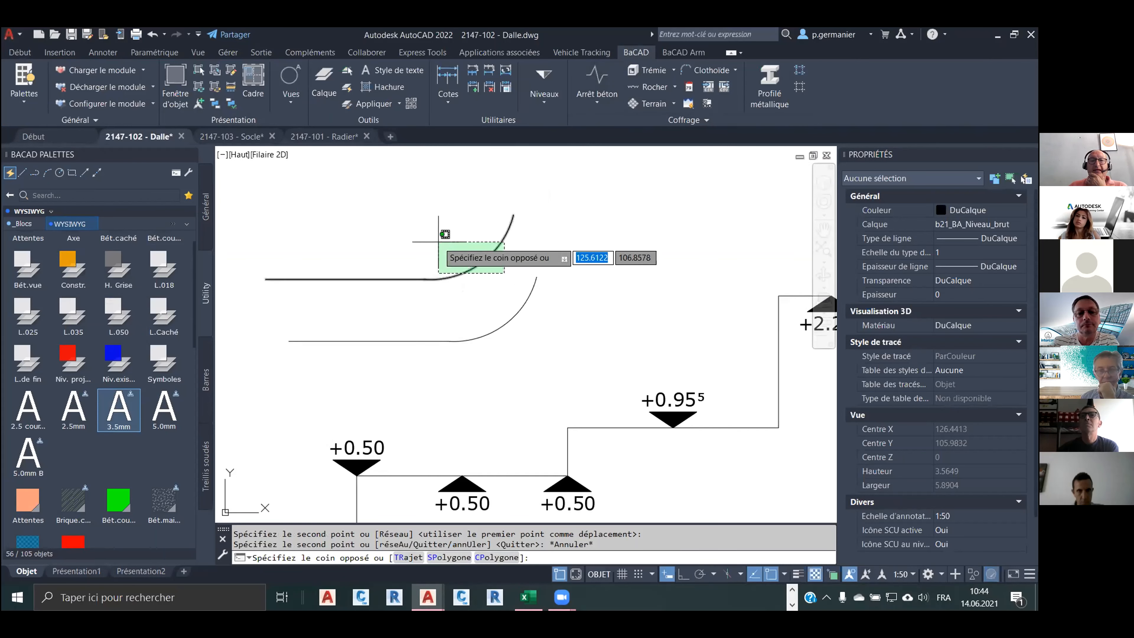
{"action": "left_click", "coordinate": [443, 234]}
{"action": "left_click", "coordinate": [597, 104]}
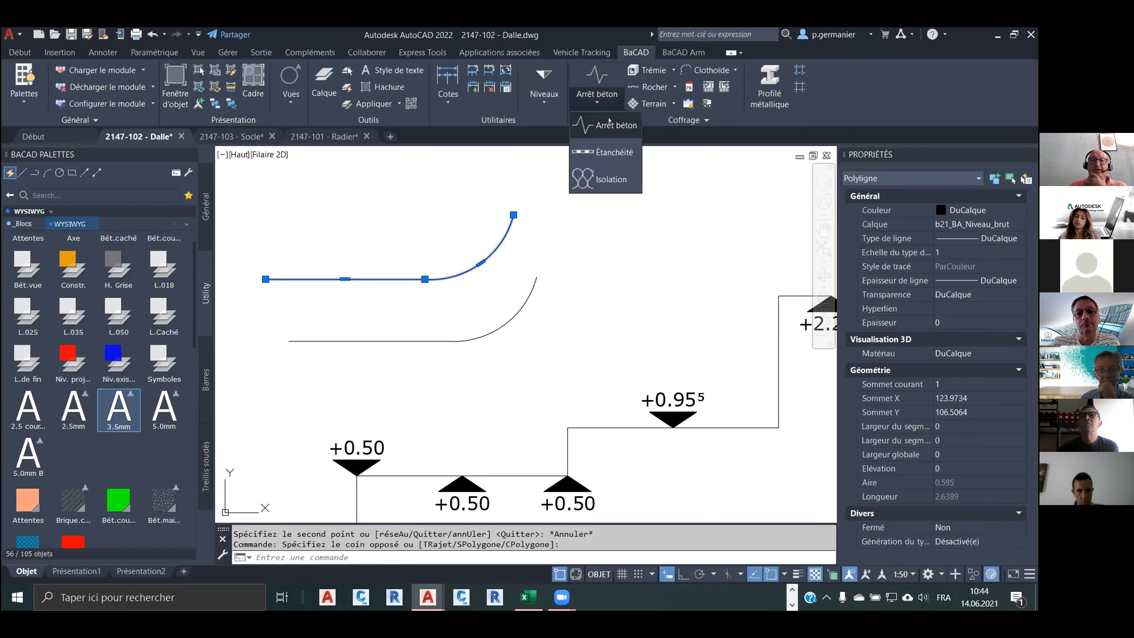
{"action": "left_click", "coordinate": [613, 179]}
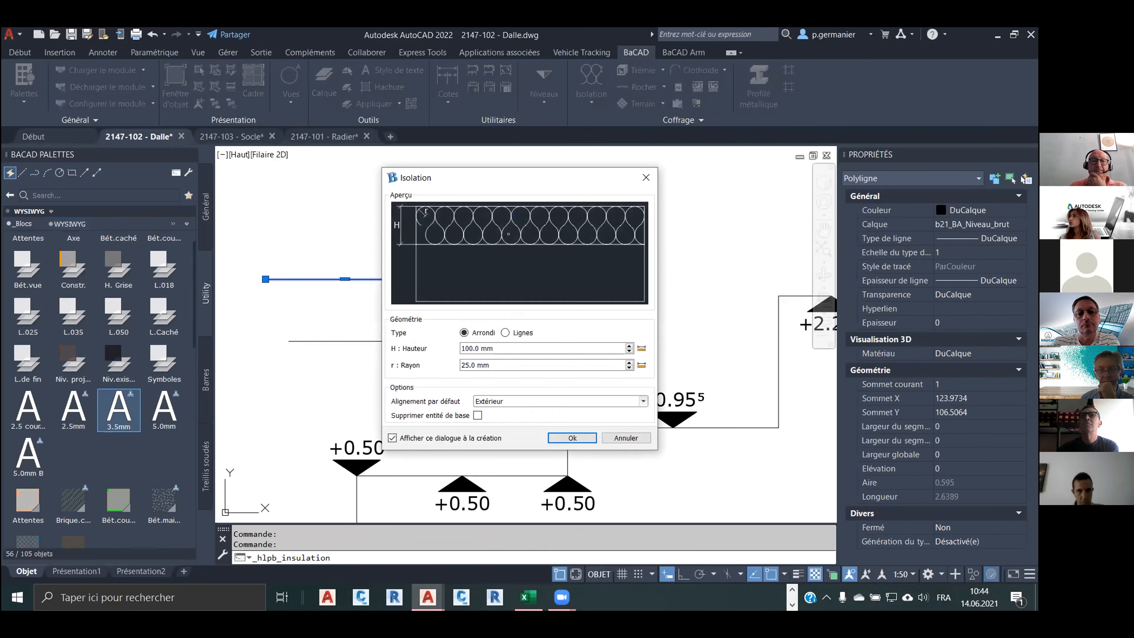
{"action": "left_click", "coordinate": [572, 438]}
Apply a BaCAD Isolation of type Lignes, 100 mm high with 25 mm spacing and Extérieur alignment, to the lower polyline.
{"action": "scroll", "coordinate": [486, 335], "scroll_direction": "up", "scroll_amount": 1}
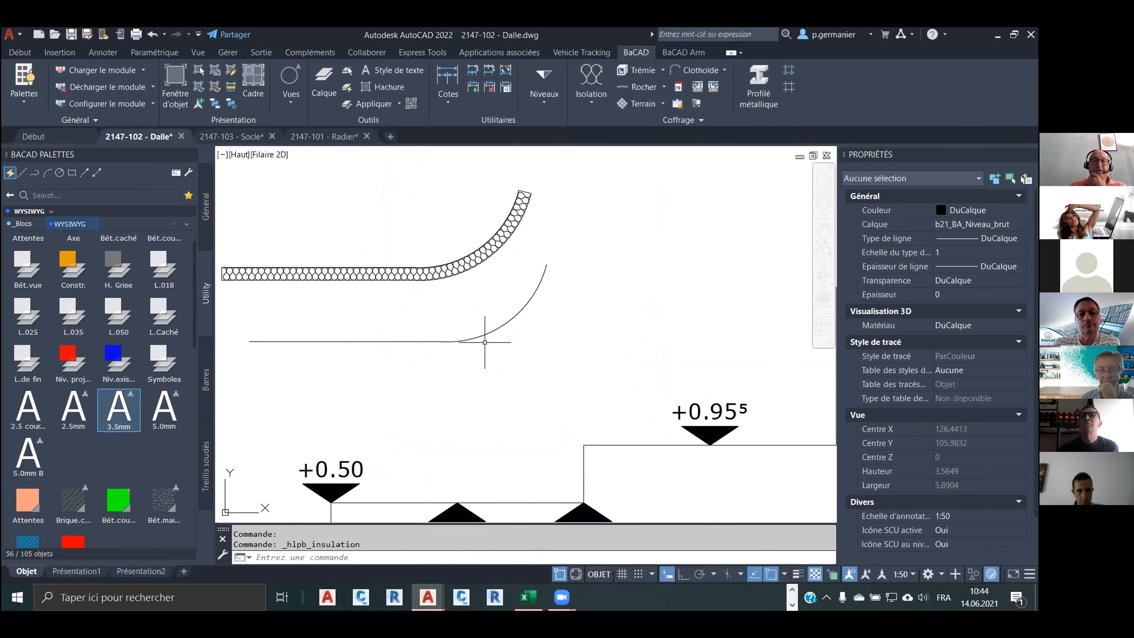
{"action": "left_click", "coordinate": [485, 337]}
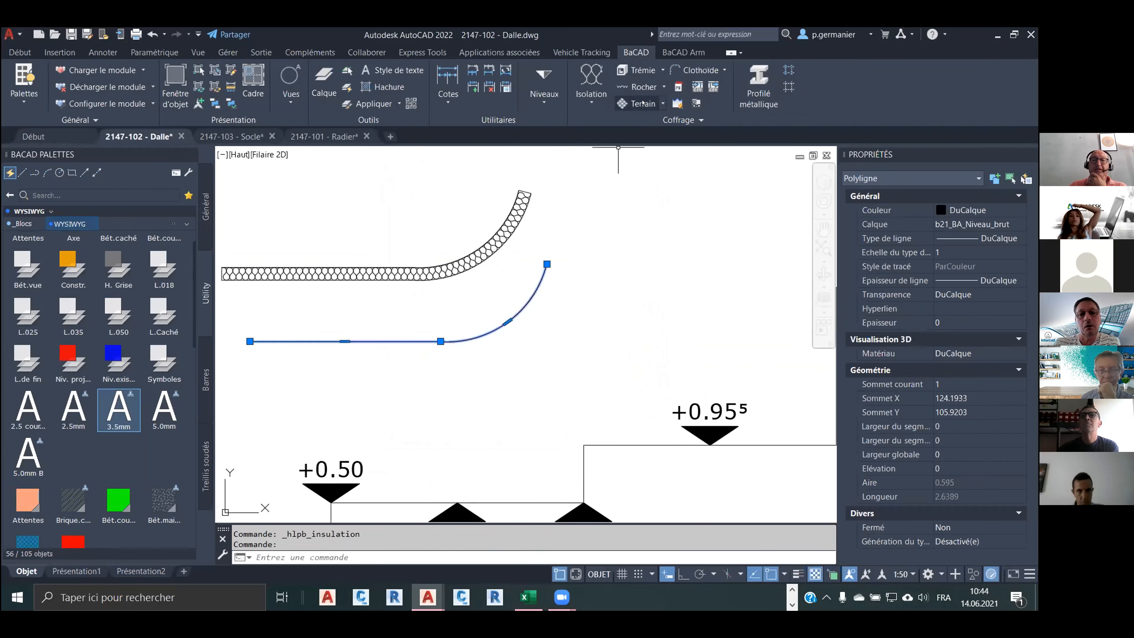
{"action": "left_click", "coordinate": [593, 81]}
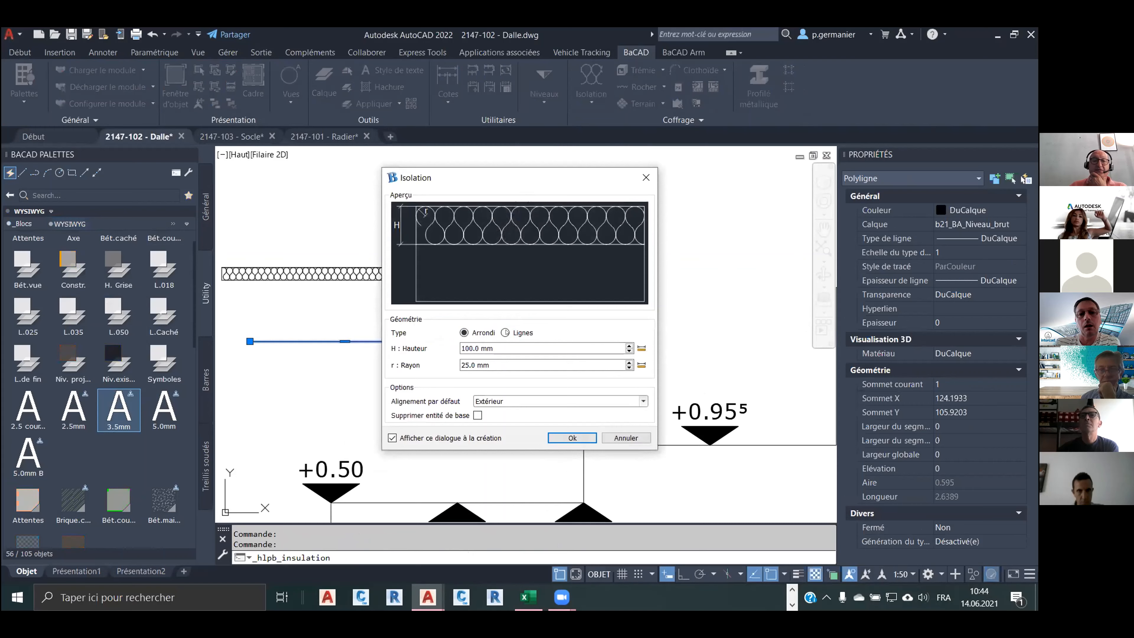
{"action": "left_click", "coordinate": [572, 437]}
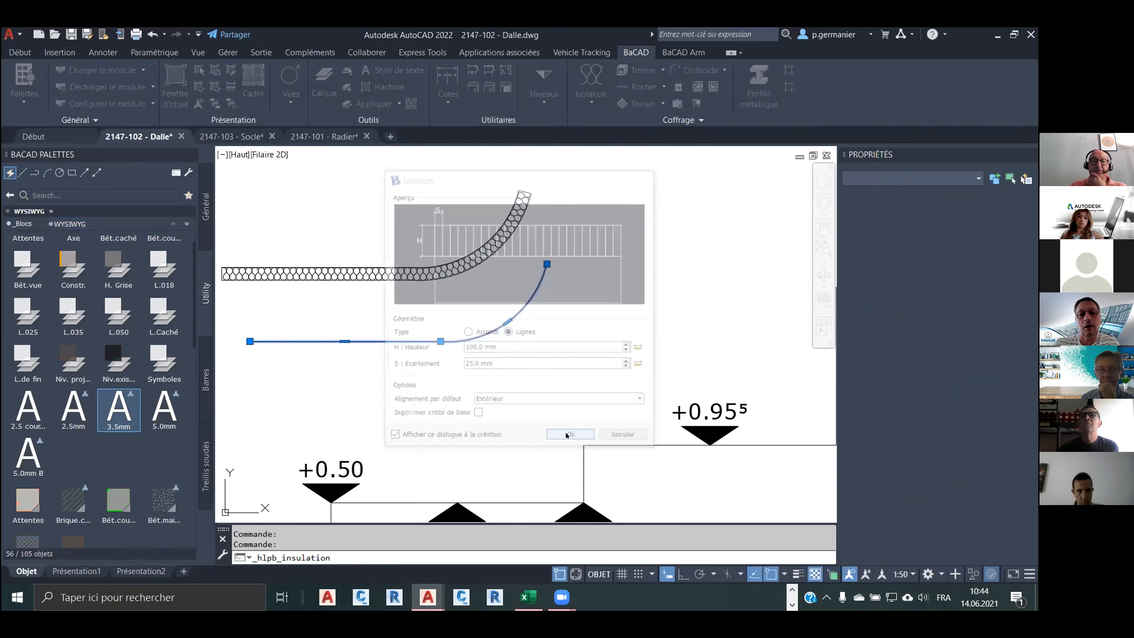
Select the lower insulation to examine its pattern, grips and object properties, then clear the selection.
{"action": "scroll", "coordinate": [389, 377], "scroll_direction": "up", "scroll_amount": 3}
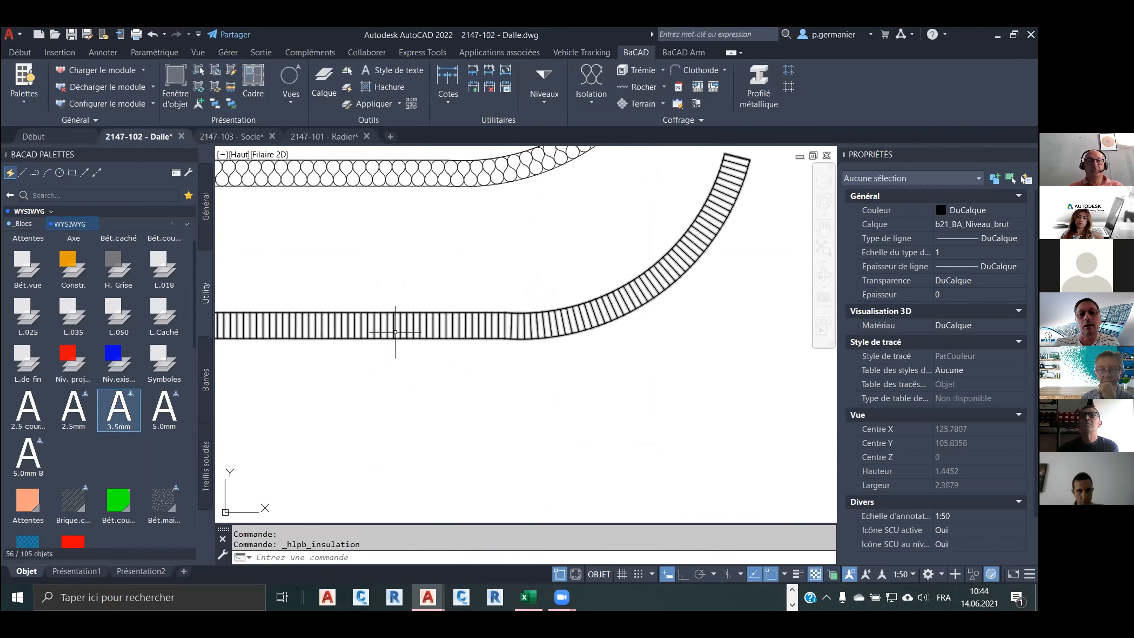
{"action": "left_click", "coordinate": [394, 327]}
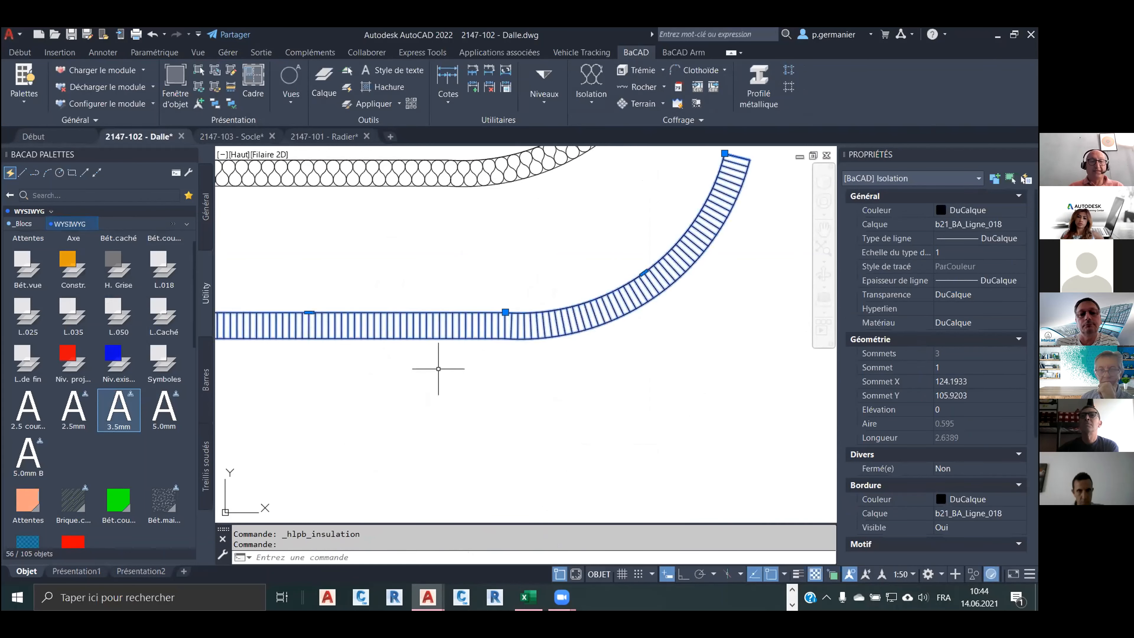
{"action": "key", "text": "Escape"}
{"action": "scroll", "coordinate": [467, 320], "scroll_direction": "down", "scroll_amount": 2}
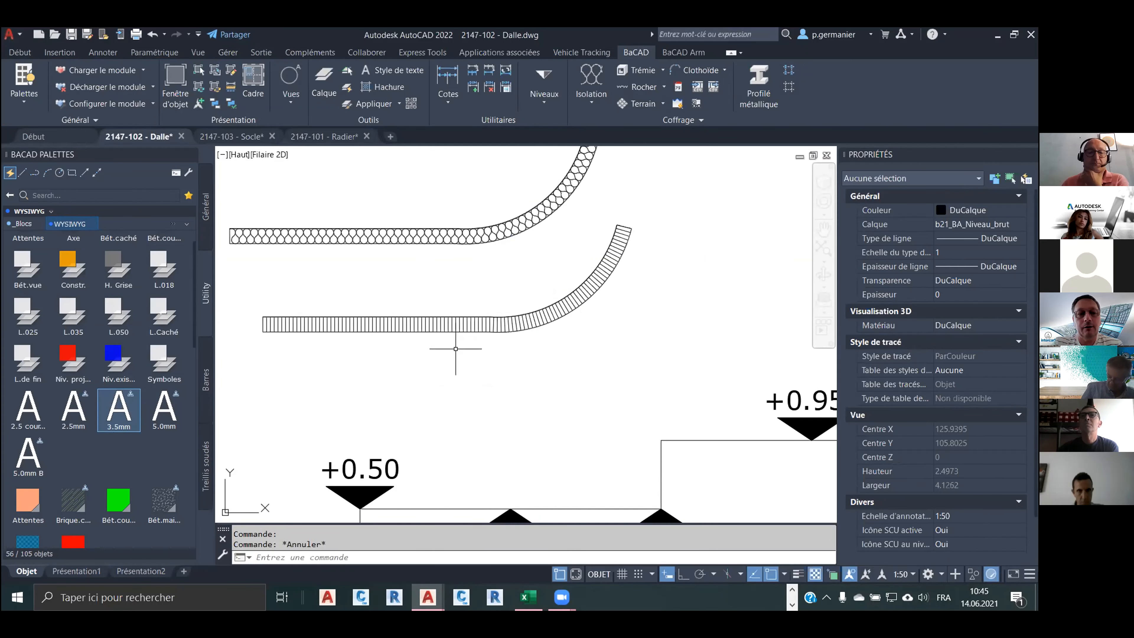
{"action": "scroll", "coordinate": [421, 299], "scroll_direction": "down", "scroll_amount": 1}
{"action": "middle_click_drag", "start_coordinate": [418, 298], "coordinate": [427, 415]}
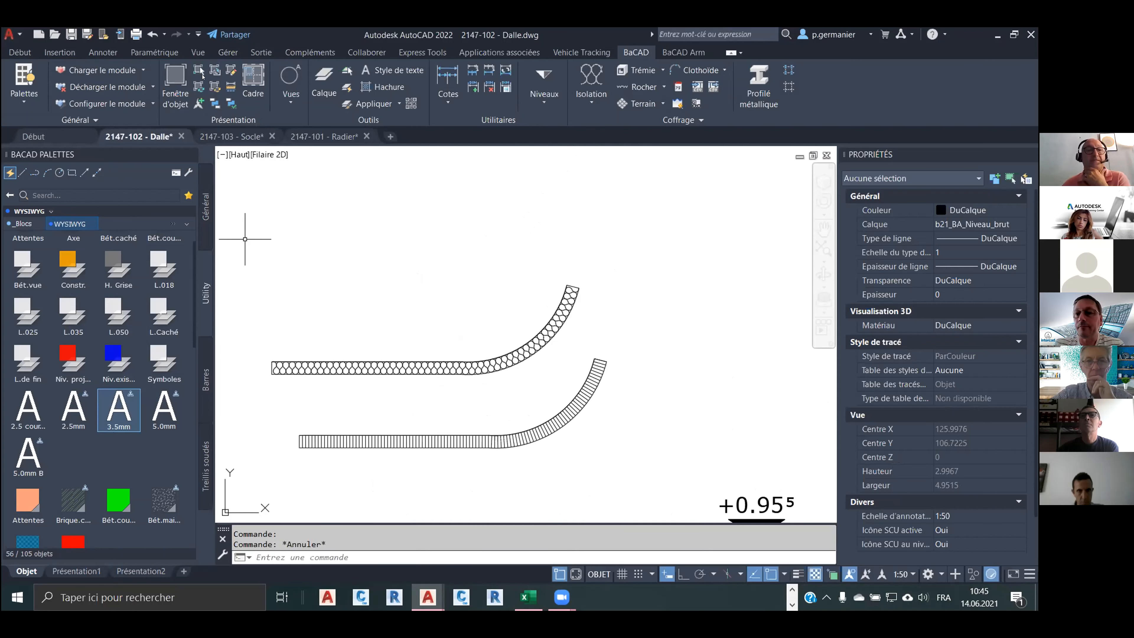
Insert an HEA 400 steel profile with axes and text above the insulation strips, orienting it vertically with Ortho on.
{"action": "scroll", "coordinate": [452, 241], "scroll_direction": "down", "scroll_amount": 1}
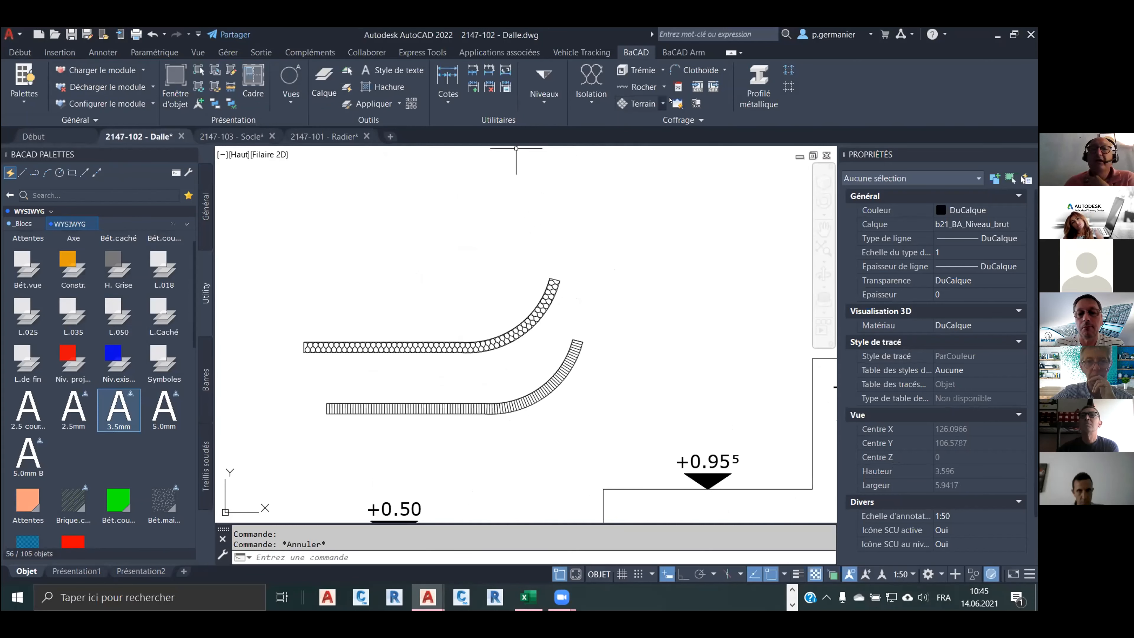
{"action": "left_click", "coordinate": [758, 84]}
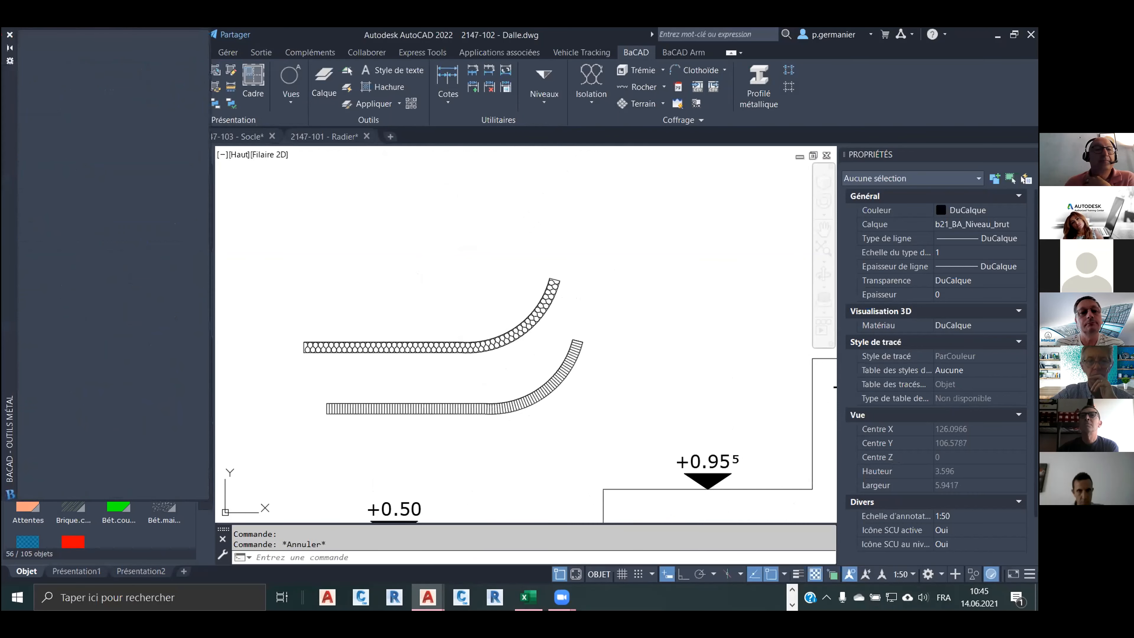
{"action": "left_click_drag", "start_coordinate": [11, 102], "coordinate": [643, 118]}
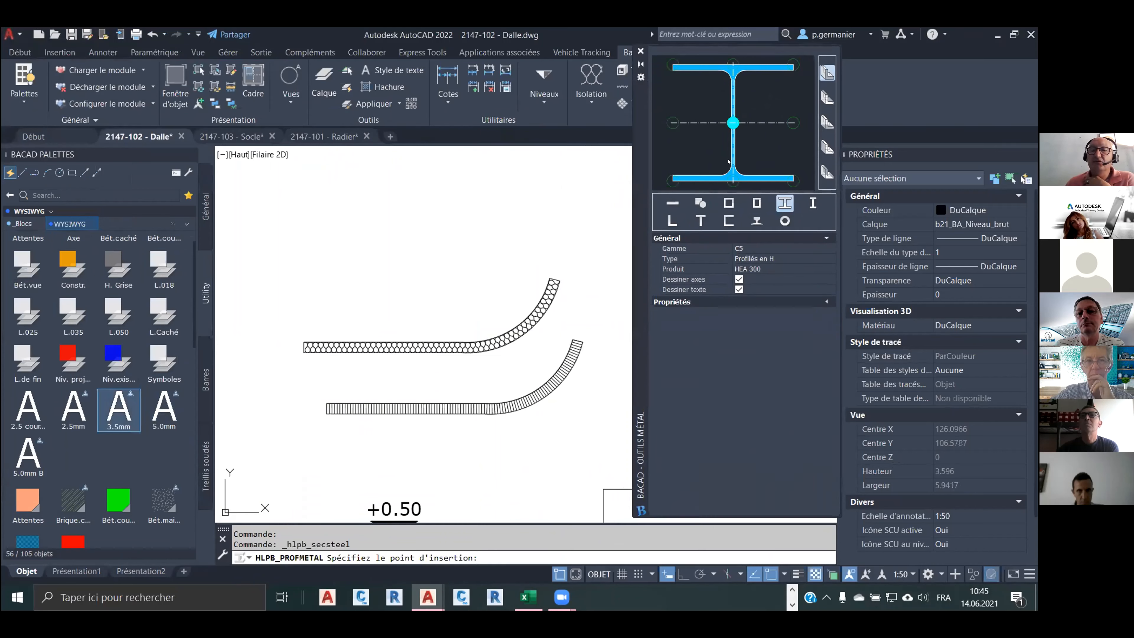
{"action": "left_click", "coordinate": [782, 269]}
{"action": "left_click", "coordinate": [767, 399]}
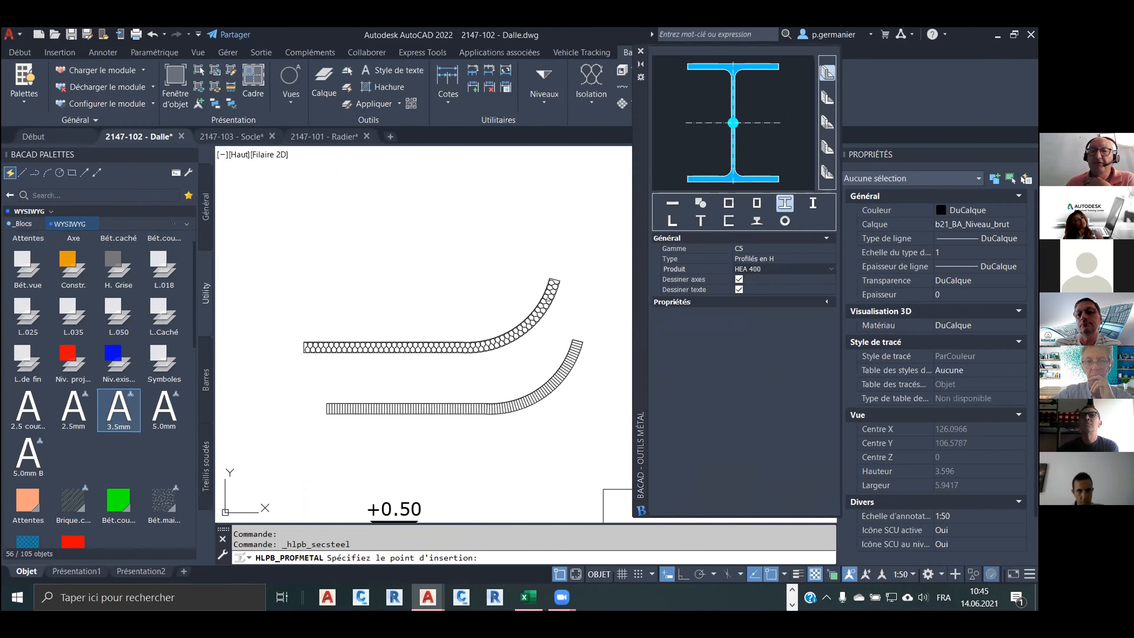
{"action": "left_click", "coordinate": [420, 240]}
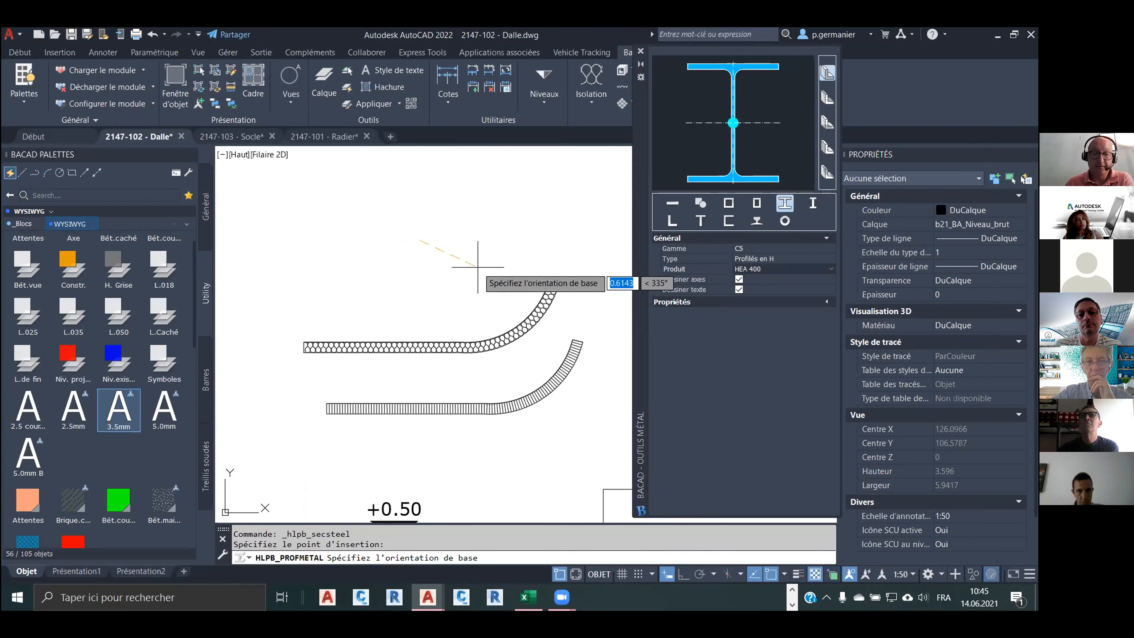
{"action": "left_click", "coordinate": [684, 574]}
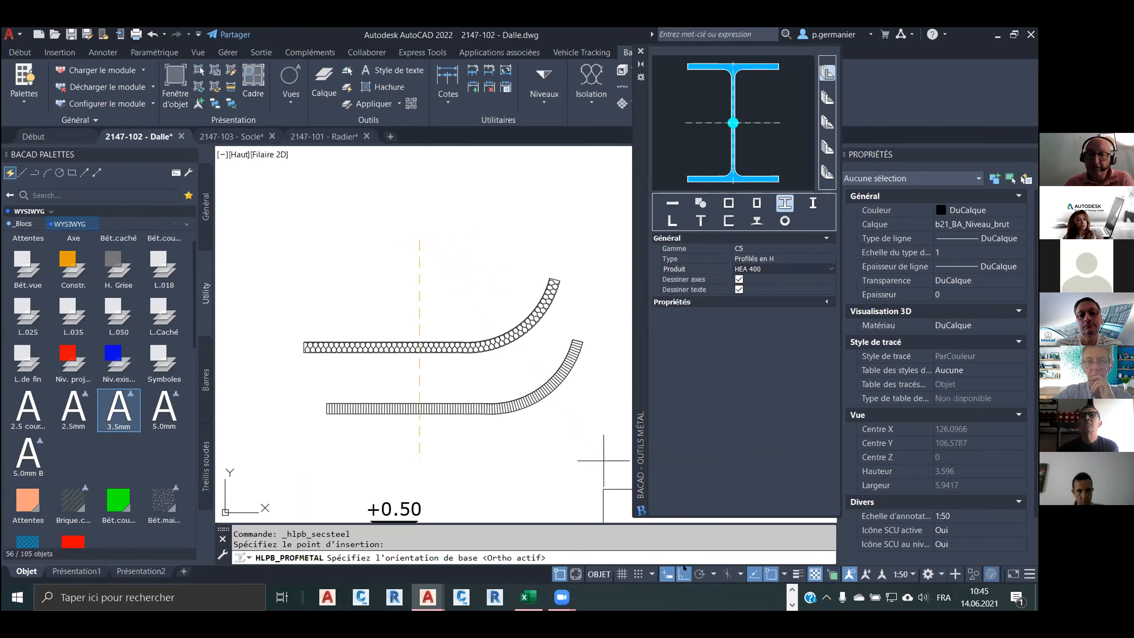
{"action": "left_click", "coordinate": [603, 460]}
{"action": "scroll", "coordinate": [420, 241], "scroll_direction": "up", "scroll_amount": 5}
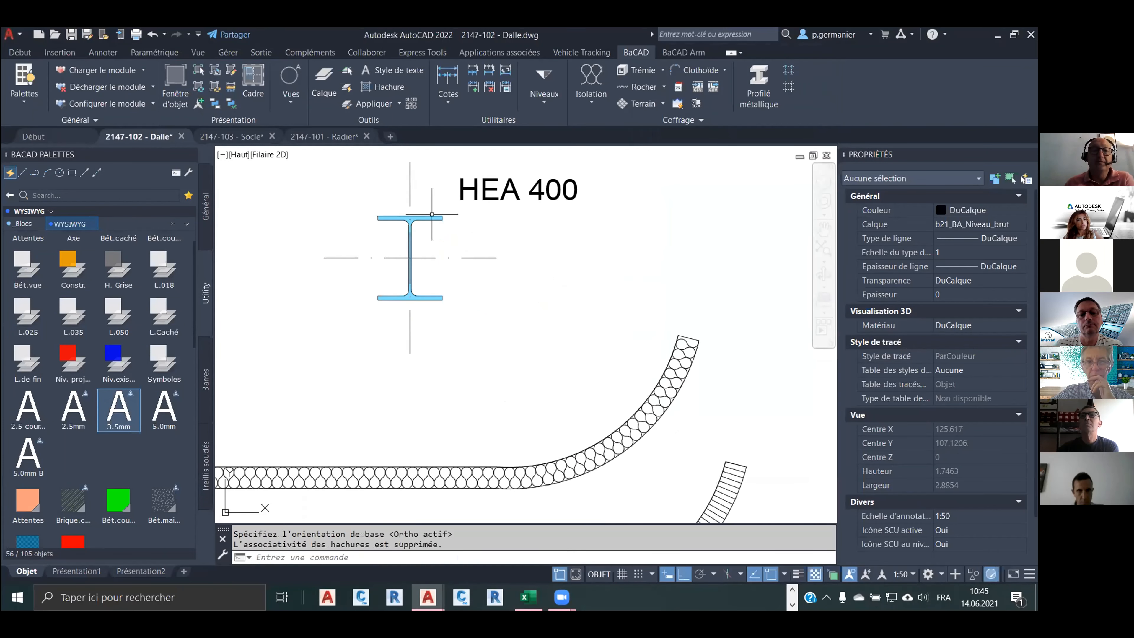
Examine the steel profile's detail and review the Métal settings in the project parameters for axes, text, grouping and layers.
{"action": "scroll", "coordinate": [420, 242], "scroll_direction": "up", "scroll_amount": 5}
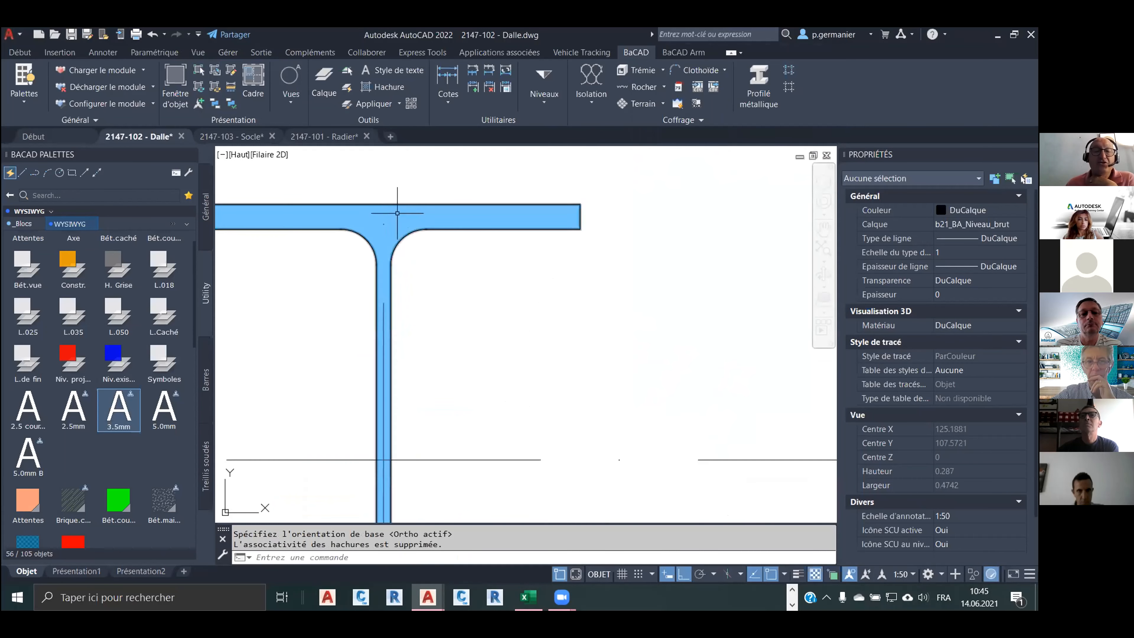
{"action": "scroll", "coordinate": [460, 252], "scroll_direction": "down", "scroll_amount": 3}
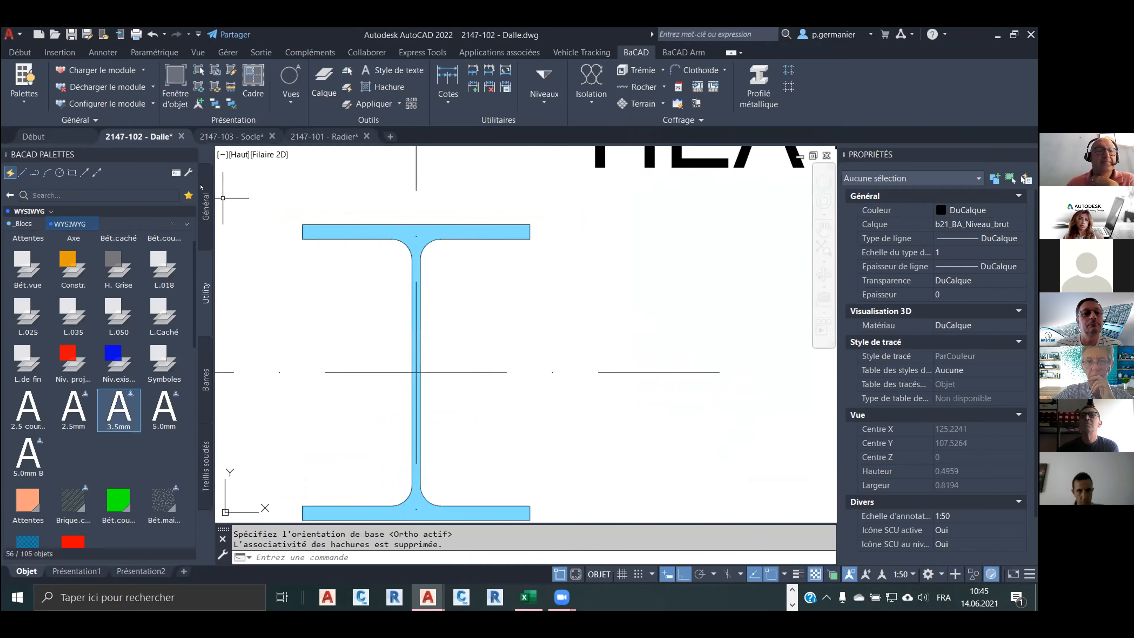
{"action": "left_click", "coordinate": [202, 187]}
{"action": "left_click", "coordinate": [175, 172]}
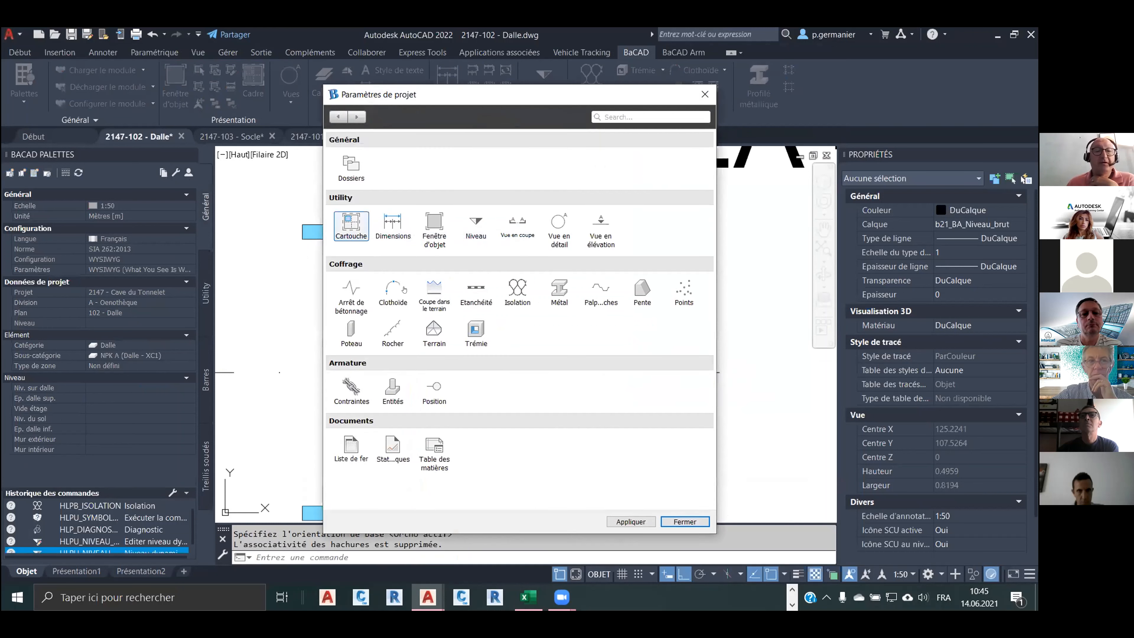
{"action": "left_click", "coordinate": [559, 290]}
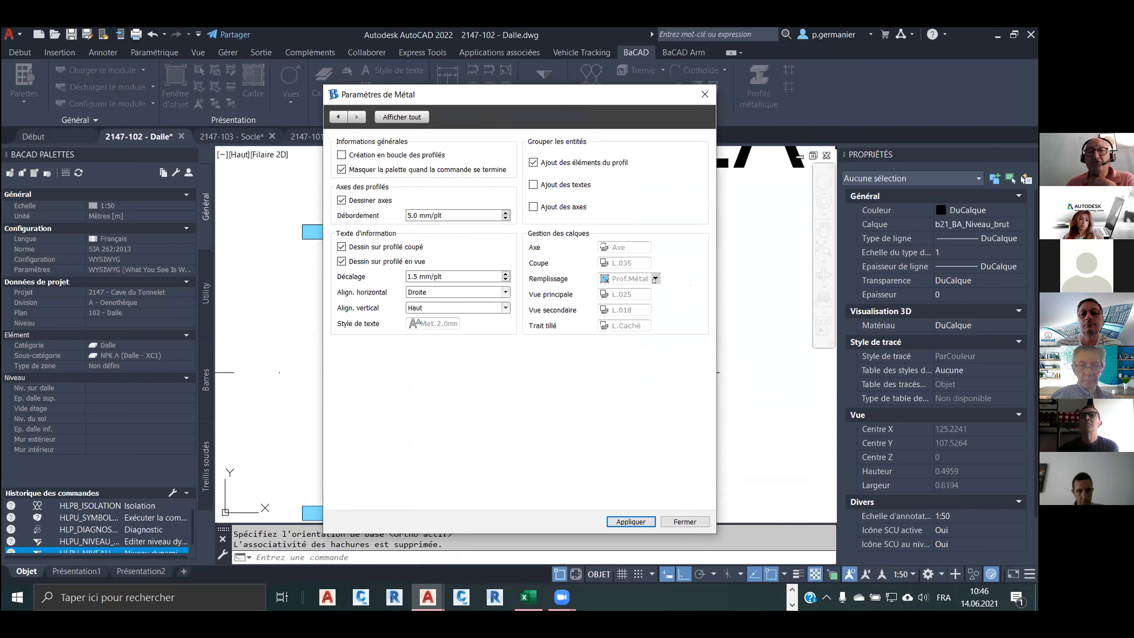
{"action": "left_click", "coordinate": [705, 94]}
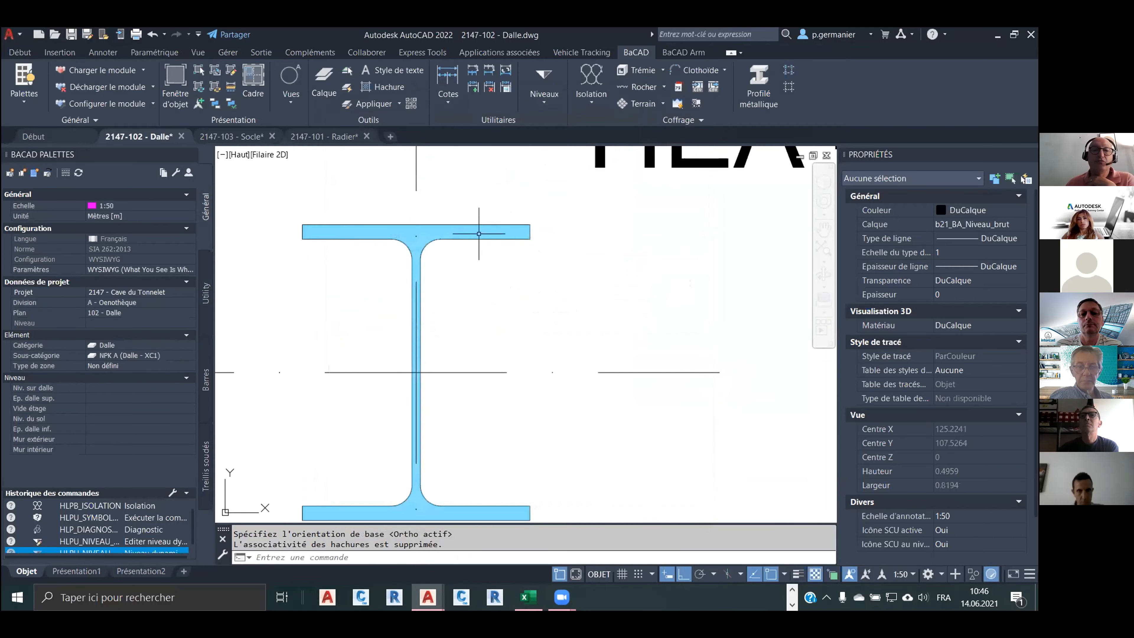
Show the BaCAD Arm reinforcement commands and look over the steel profile, insulation strips and stepped profile in the drawing.
{"action": "scroll", "coordinate": [475, 235], "scroll_direction": "down", "scroll_amount": 1}
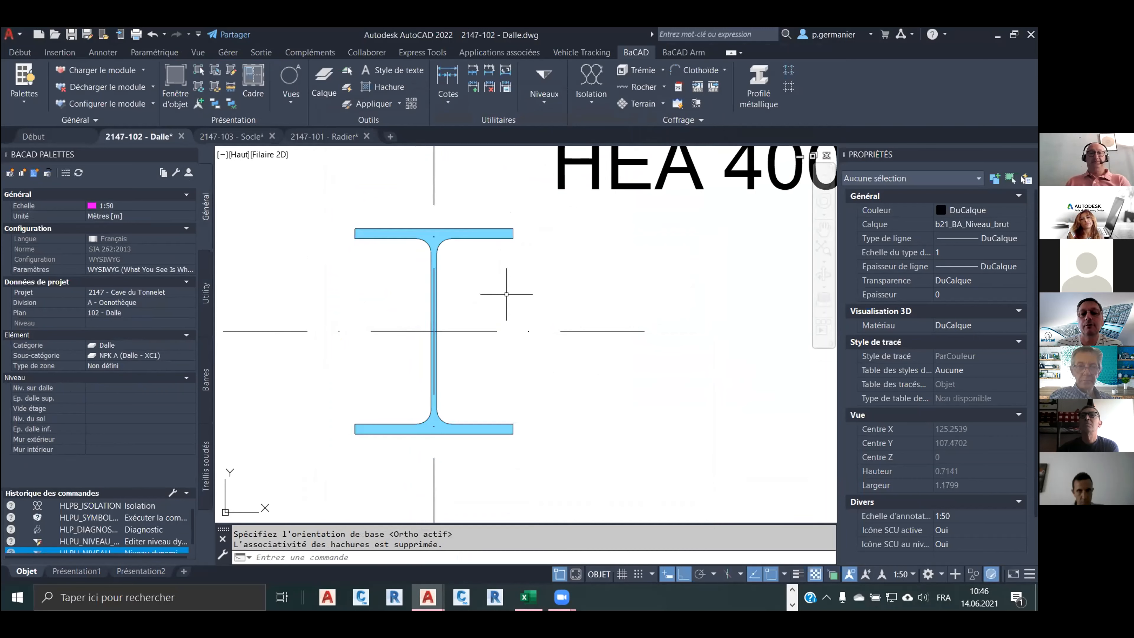
{"action": "scroll", "coordinate": [468, 270], "scroll_direction": "down", "scroll_amount": 4}
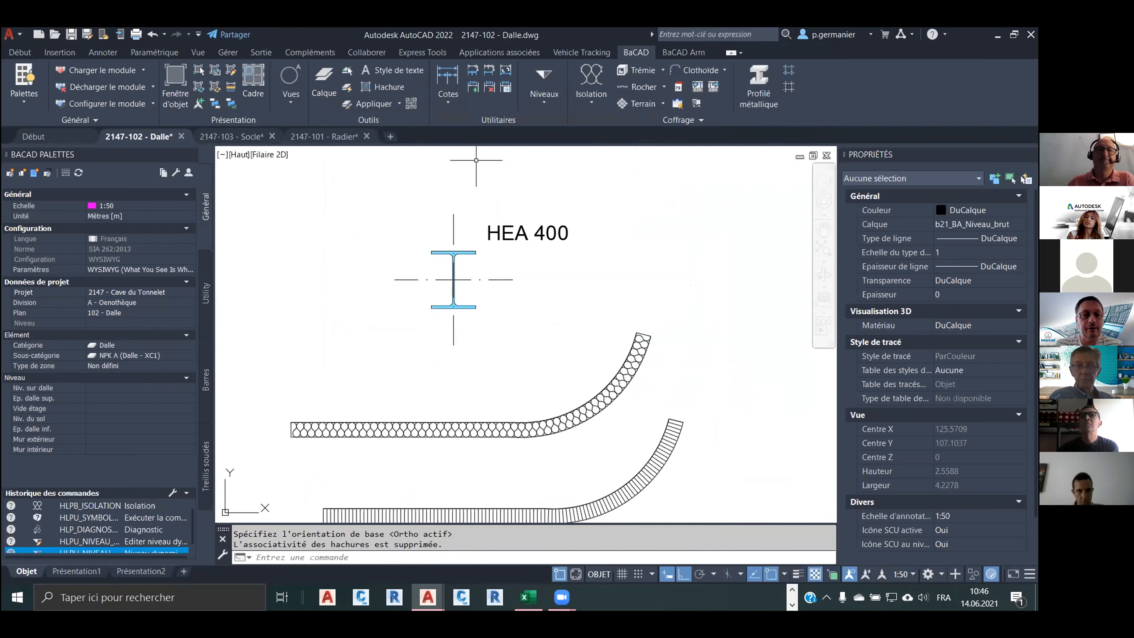
{"action": "left_click", "coordinate": [680, 51]}
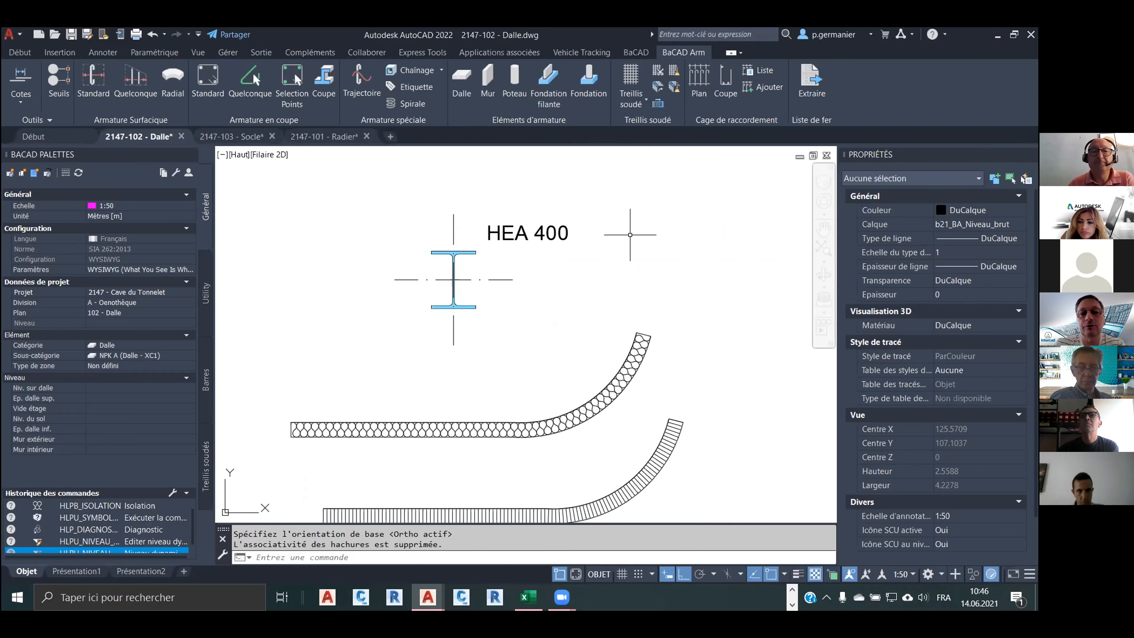
{"action": "scroll", "coordinate": [486, 309], "scroll_direction": "down", "scroll_amount": 4}
{"action": "scroll", "coordinate": [487, 309], "scroll_direction": "down", "scroll_amount": 6}
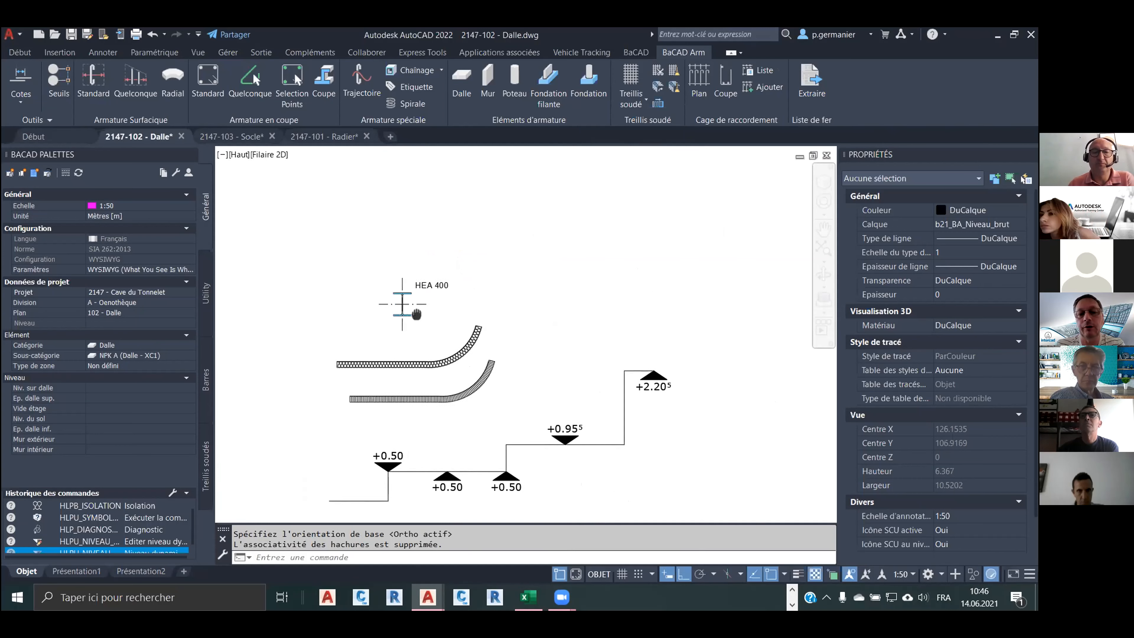
{"action": "scroll", "coordinate": [447, 310], "scroll_direction": "up", "scroll_amount": 8}
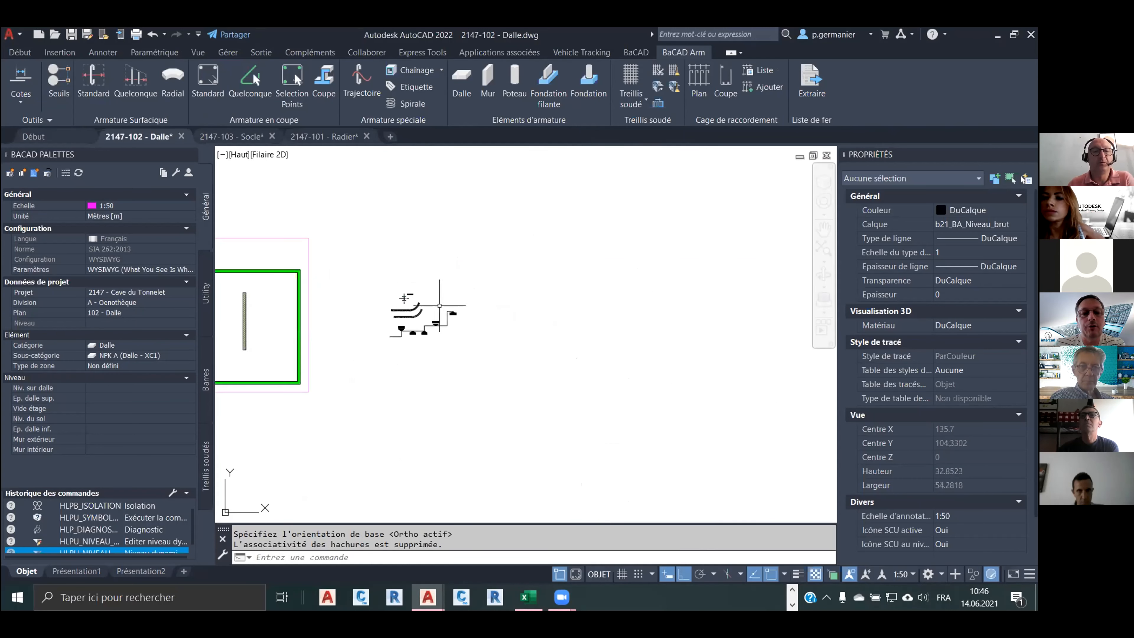
{"action": "scroll", "coordinate": [485, 320], "scroll_direction": "up", "scroll_amount": 1}
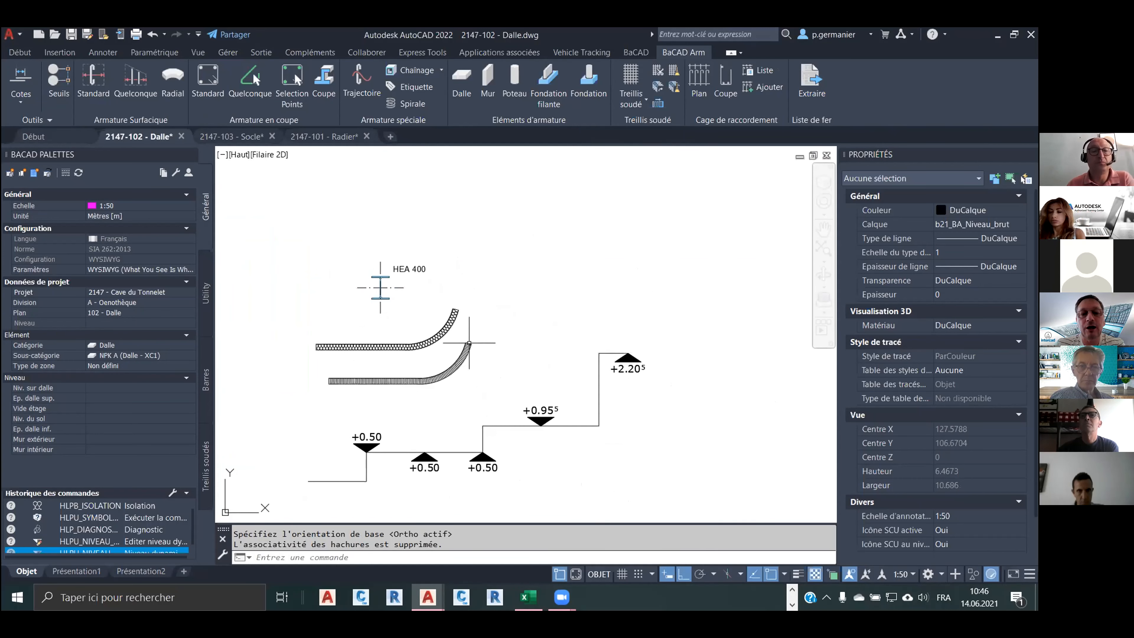
Place two B 257.63 welded mesh panels from the artec 500 range side by side, slightly overlapping, in the empty space above the stepped profile.
{"action": "middle_click_drag", "start_coordinate": [452, 355], "coordinate": [398, 392]}
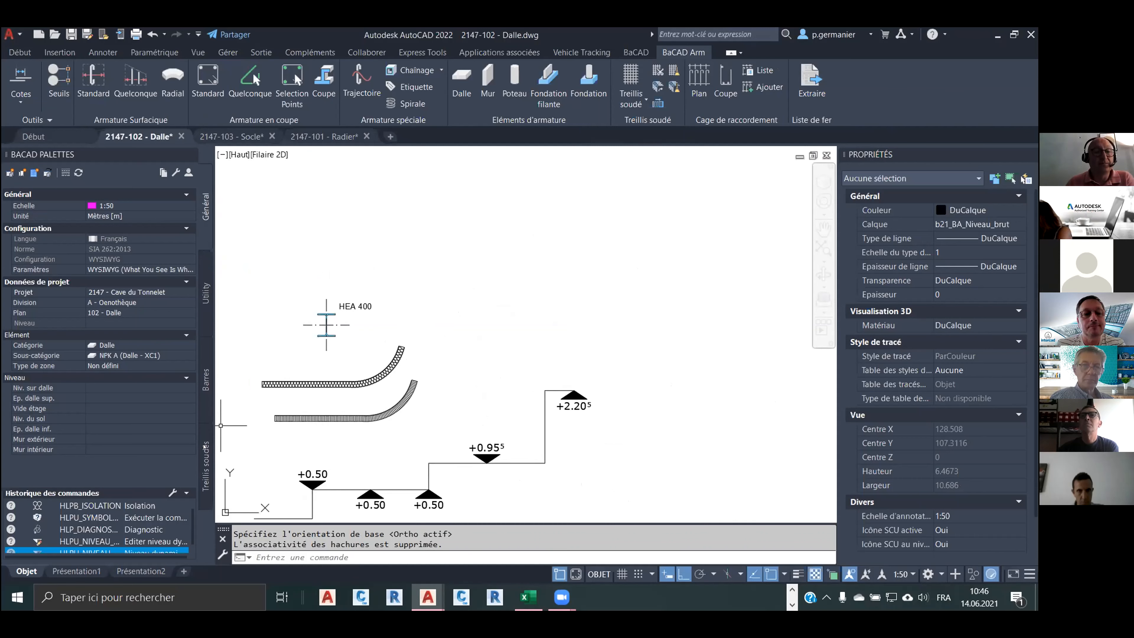
{"action": "left_click", "coordinate": [205, 446]}
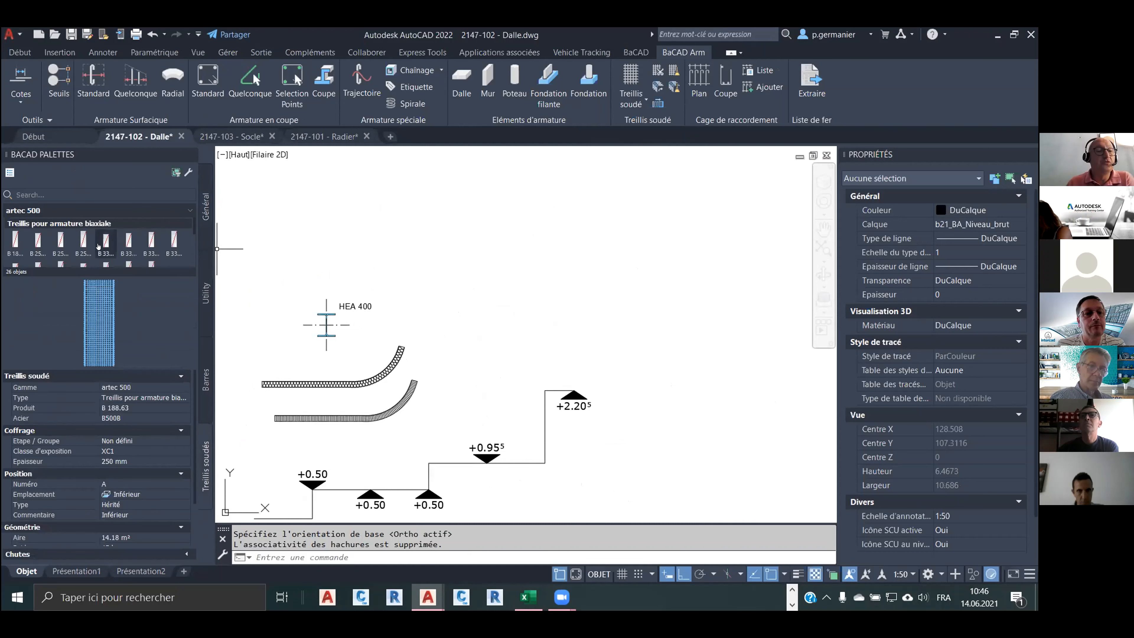
{"action": "left_click", "coordinate": [83, 245]}
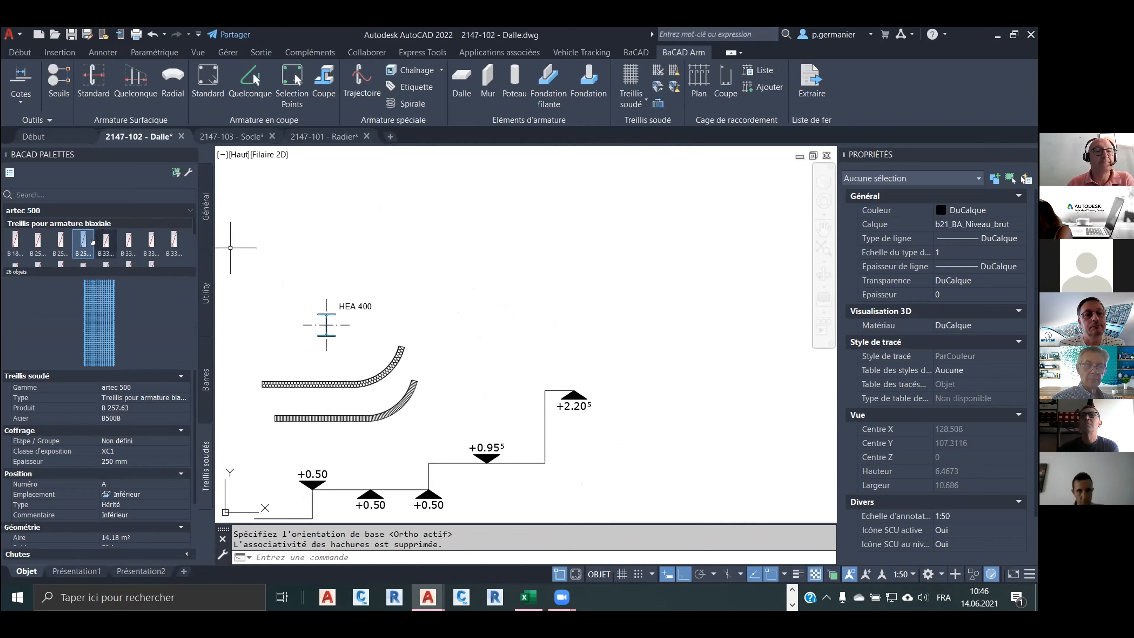
{"action": "left_click", "coordinate": [91, 242]}
{"action": "scroll", "coordinate": [415, 304], "scroll_direction": "down", "scroll_amount": 3}
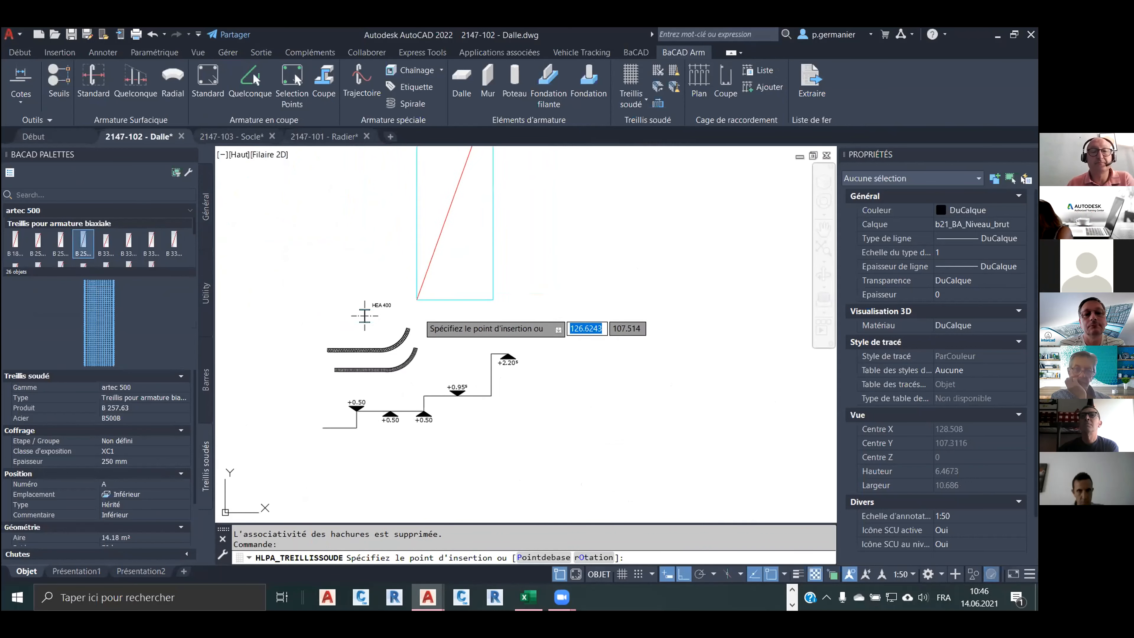
{"action": "scroll", "coordinate": [419, 312], "scroll_direction": "down", "scroll_amount": 2}
{"action": "middle_click_drag", "start_coordinate": [425, 318], "coordinate": [327, 366]}
{"action": "left_click", "coordinate": [361, 334]}
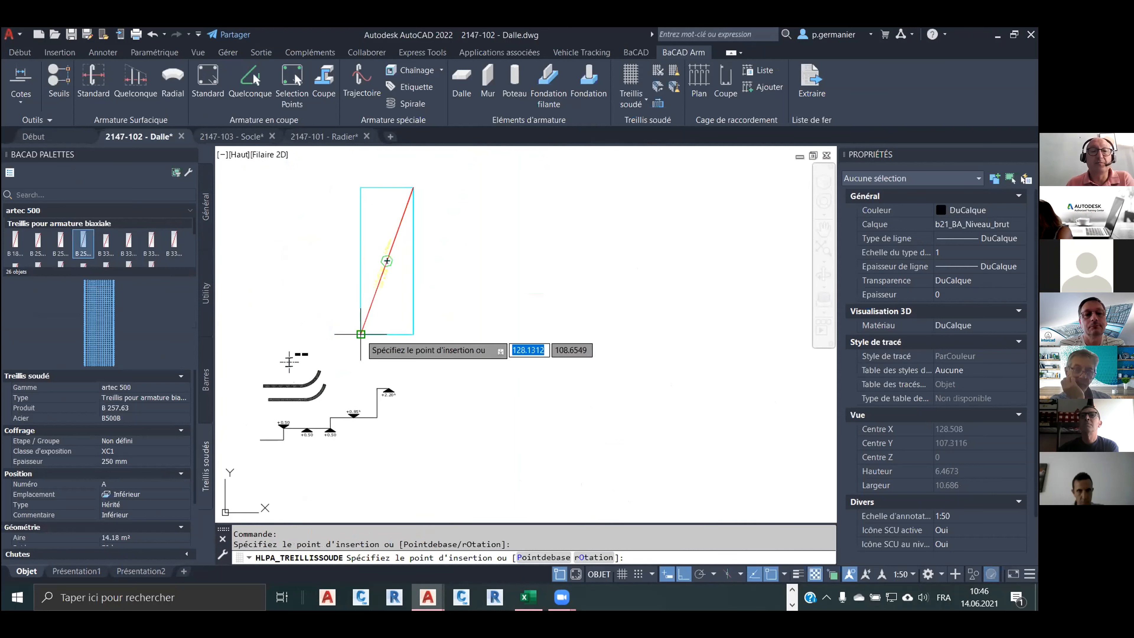
{"action": "left_click", "coordinate": [409, 334]}
{"action": "right_click", "coordinate": [410, 336]}
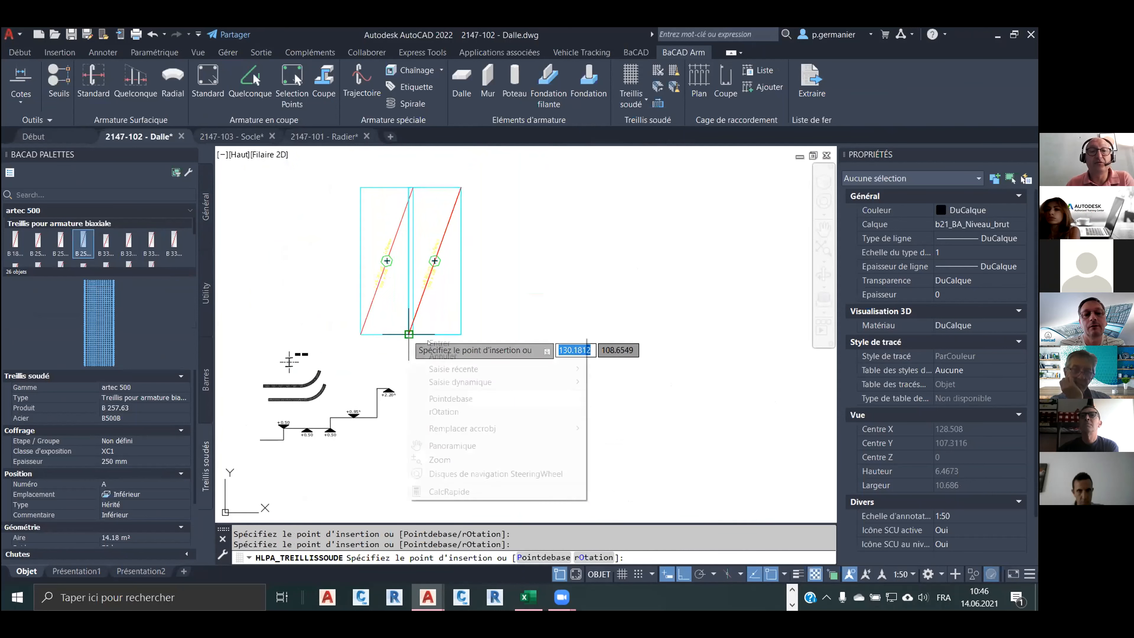
{"action": "left_click", "coordinate": [435, 342]}
{"action": "scroll", "coordinate": [417, 201], "scroll_direction": "up", "scroll_amount": 3}
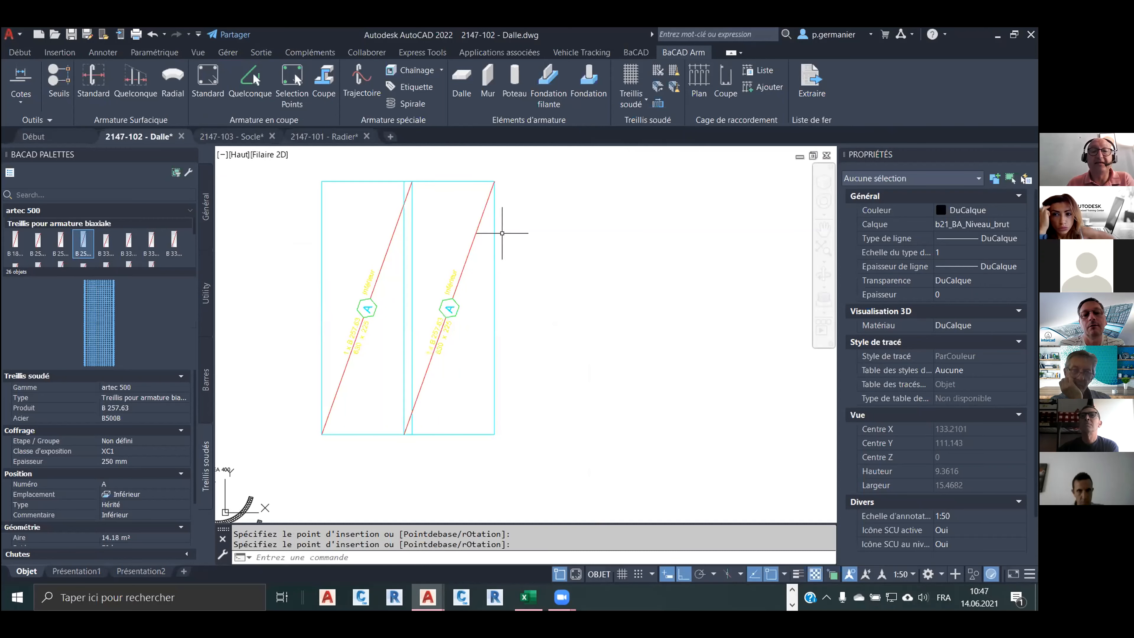
Cut the second mesh panel to the lower two thirds of its length at full width, and clear the selection.
{"action": "left_click", "coordinate": [509, 227]}
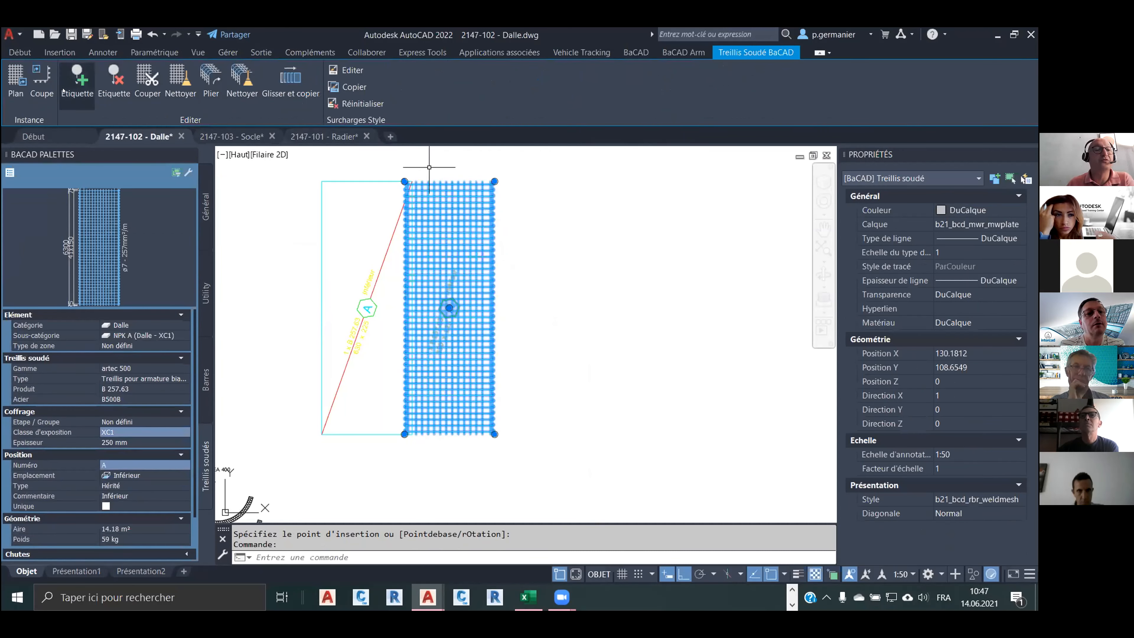
{"action": "left_click", "coordinate": [147, 79]}
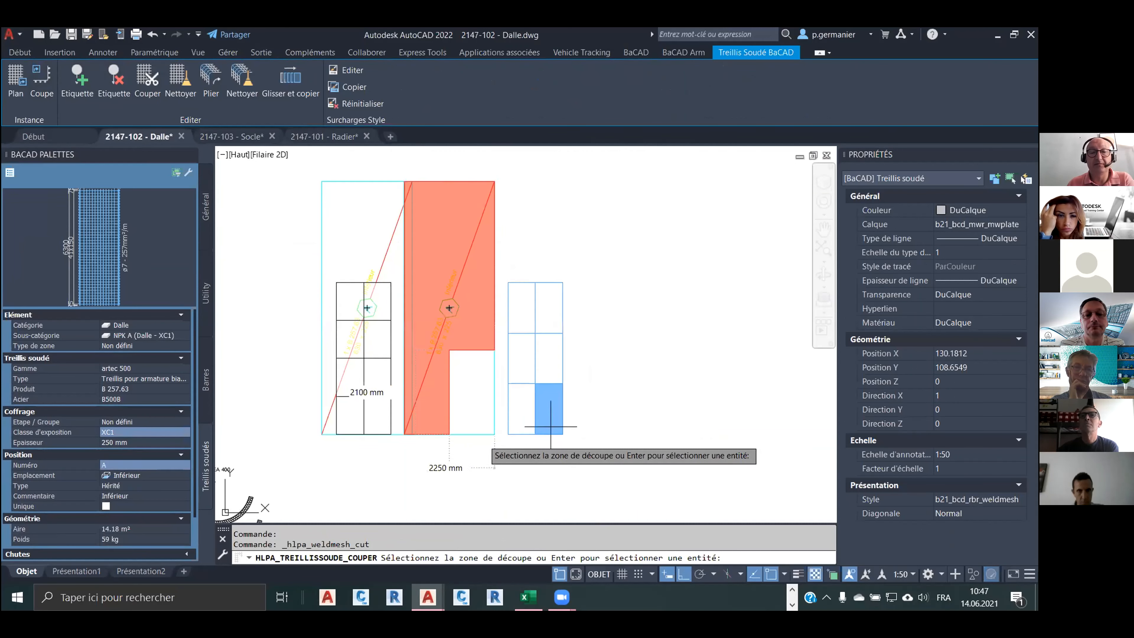
{"action": "left_click", "coordinate": [549, 361]}
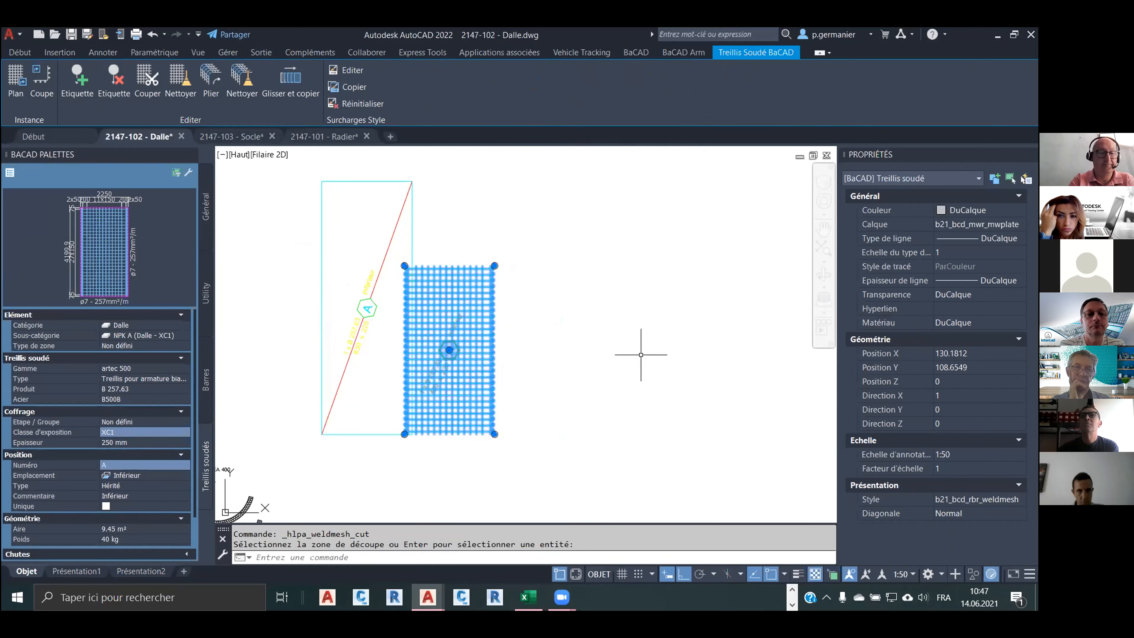
{"action": "key", "text": "Escape"}
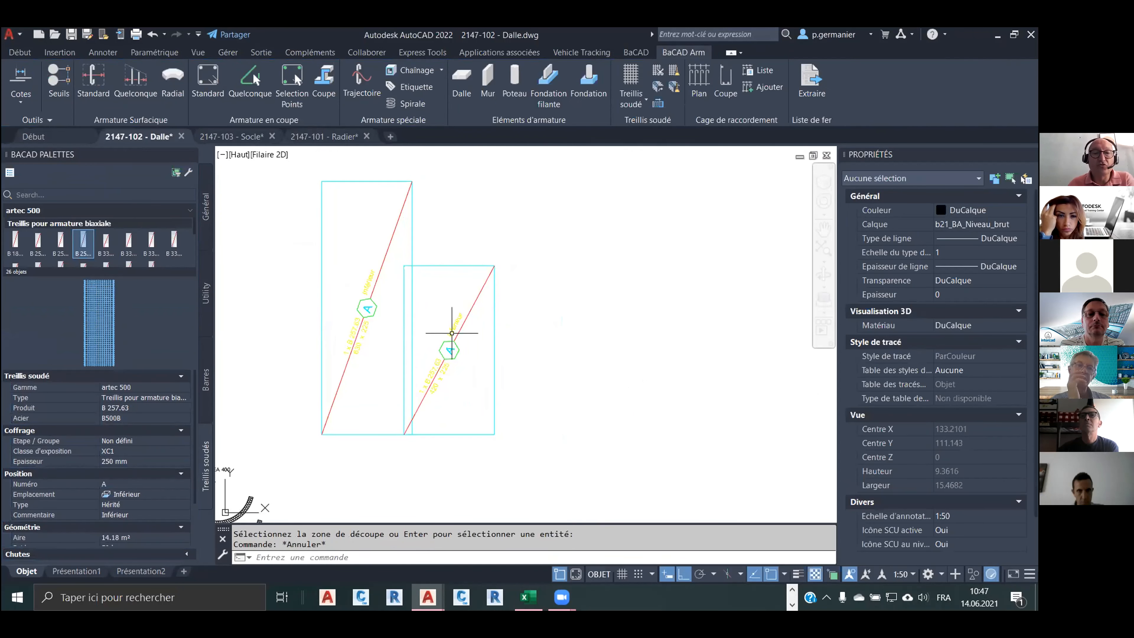
Regenerate the model, keep the minimum mesh number at A, and extract the positions to renumber both mesh panels.
{"action": "type", "text": "rgt"}
{"action": "key", "text": "Return"}
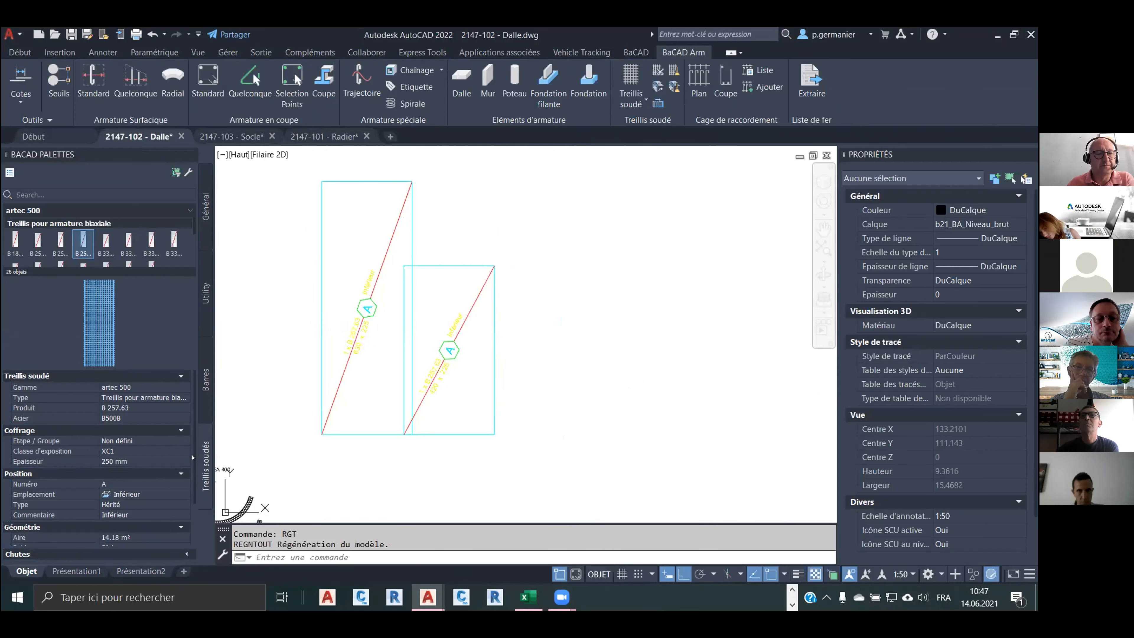
{"action": "scroll", "coordinate": [212, 539], "scroll_direction": "down", "scroll_amount": 1}
{"action": "left_click", "coordinate": [135, 533]}
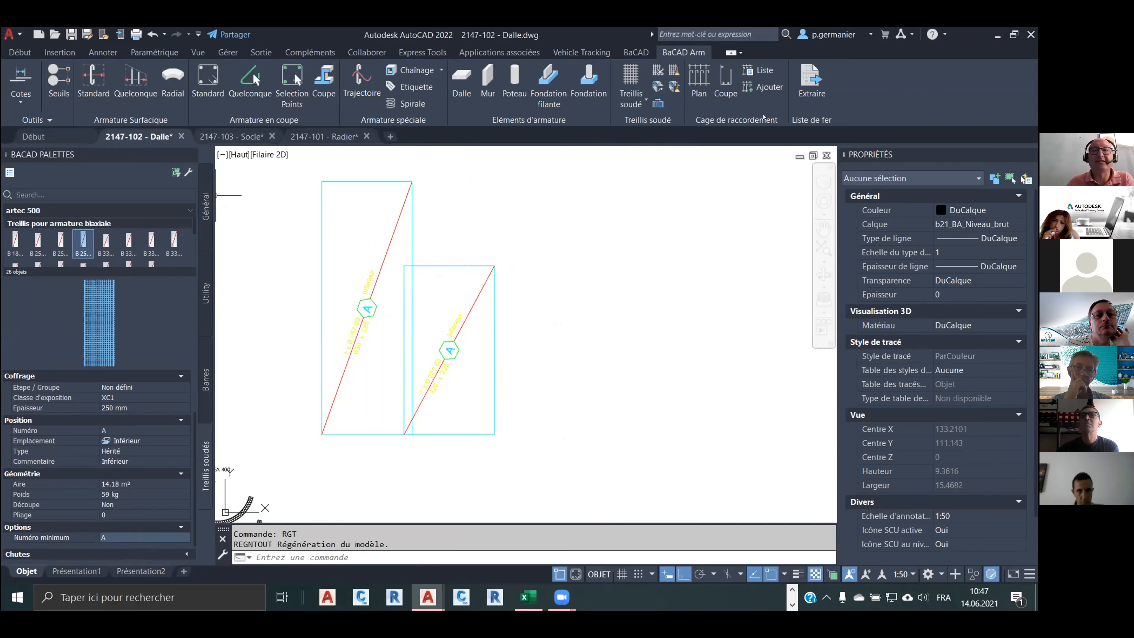
{"action": "left_click", "coordinate": [811, 87]}
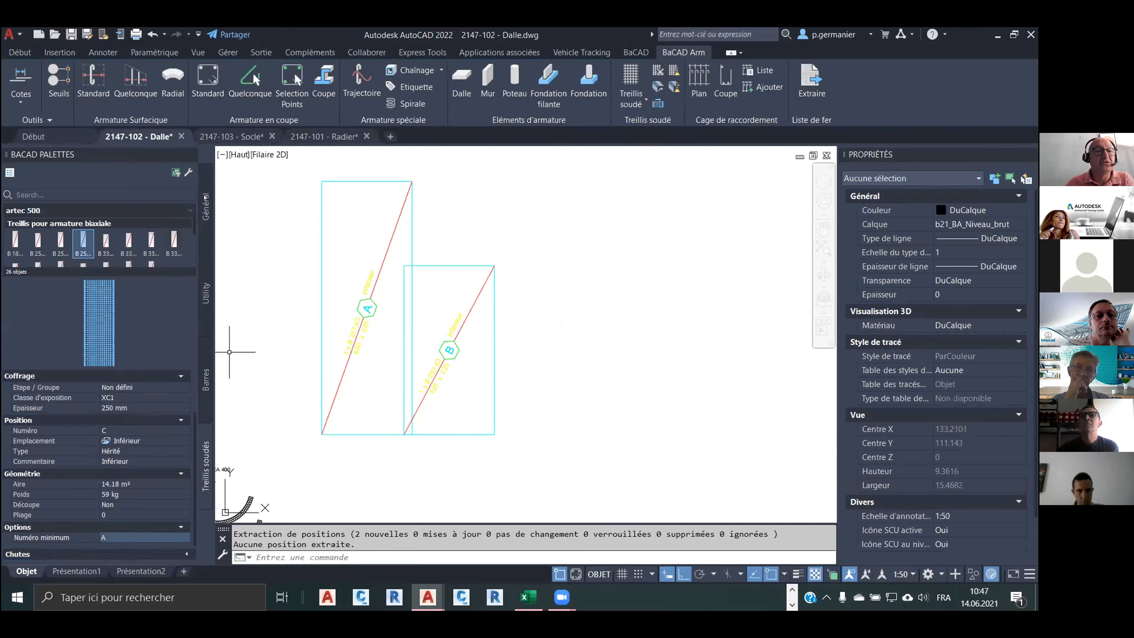
Create list 111 named Liste with positions, meshes and annexes, using the WYSIWYG style and BaCAD Desktop template.
{"action": "left_click", "coordinate": [205, 207]}
{"action": "left_click", "coordinate": [163, 173]}
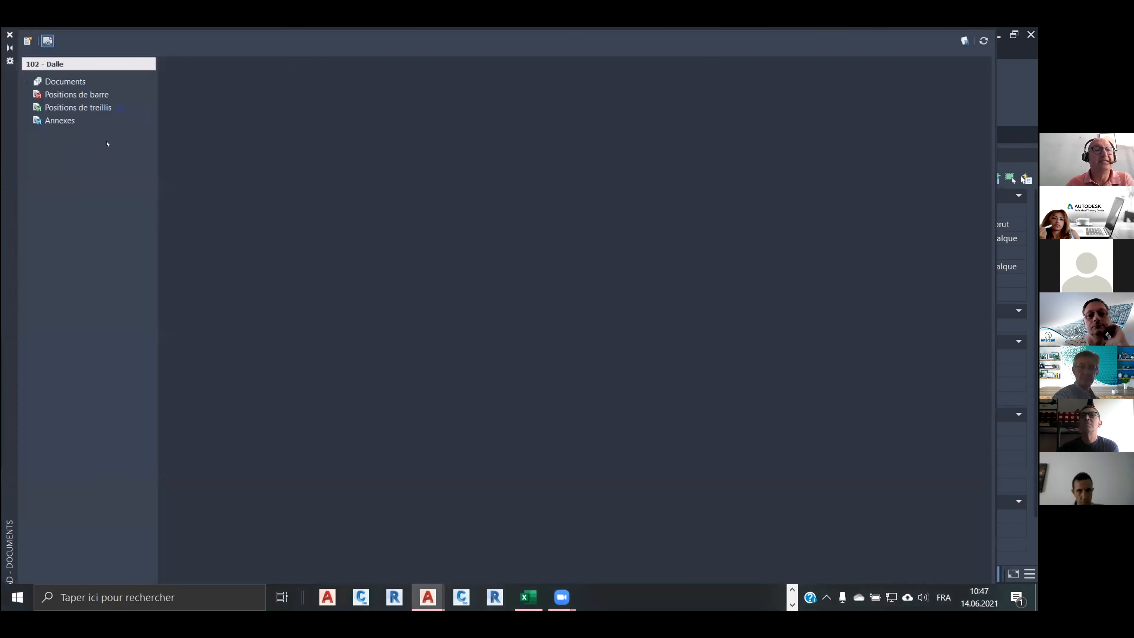
{"action": "left_click", "coordinate": [28, 41]}
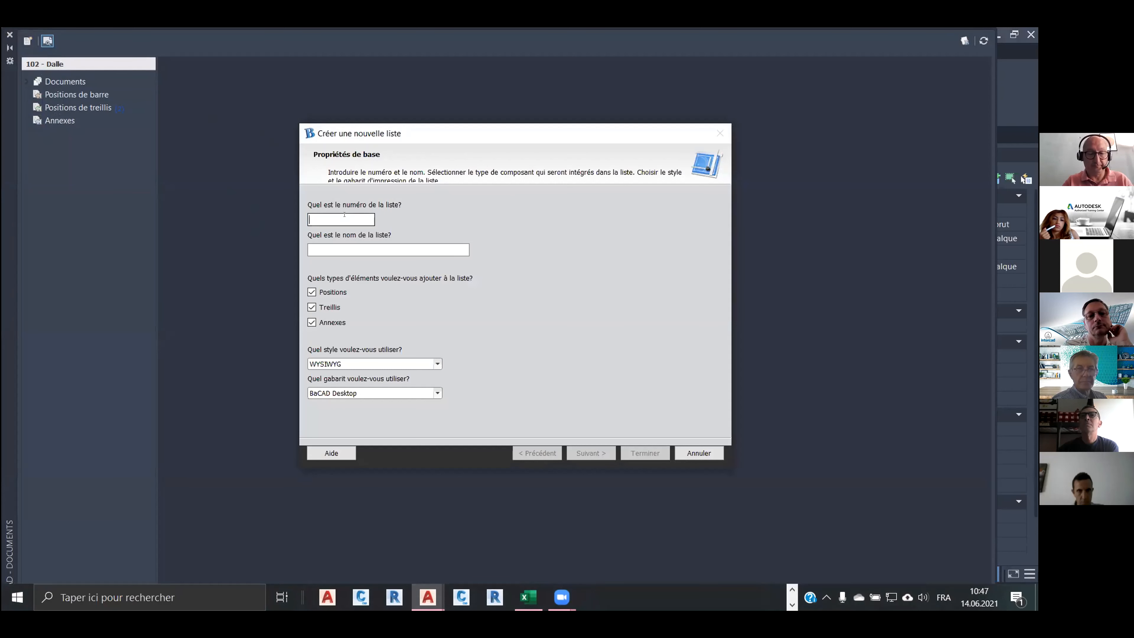
{"action": "key", "text": "Tab"}
{"action": "type", "text": "L"}
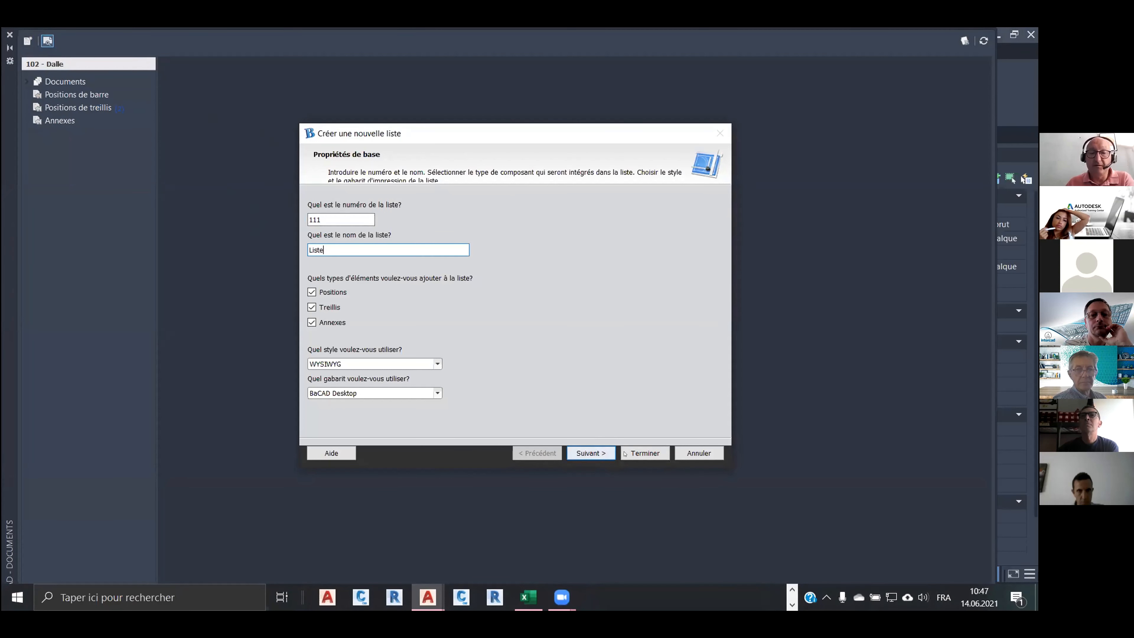
{"action": "left_click", "coordinate": [645, 453]}
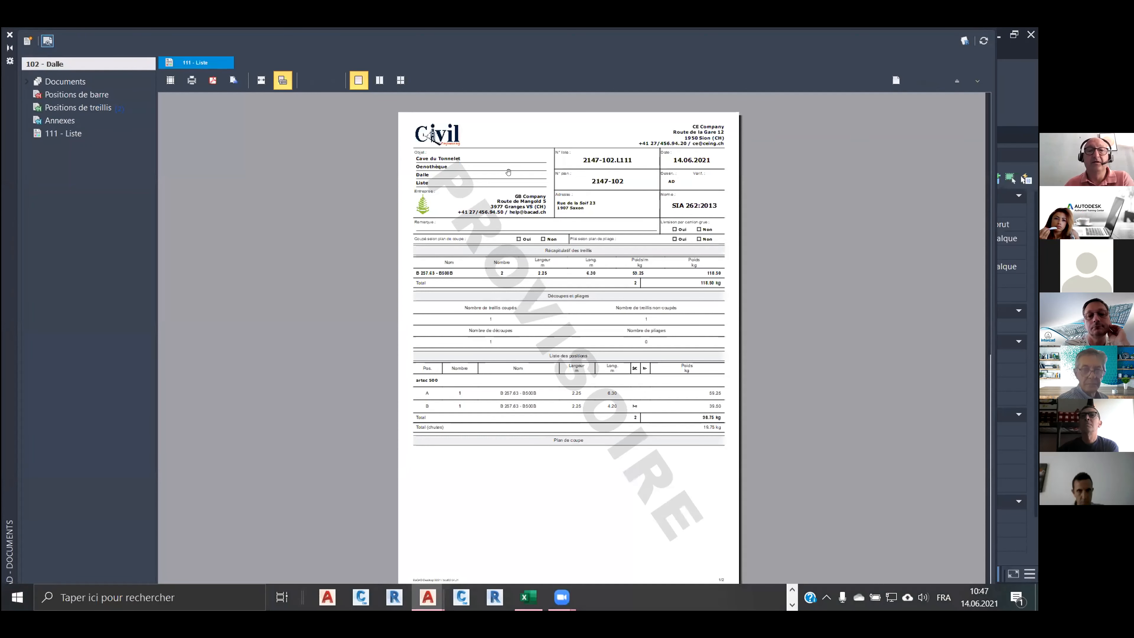
Examine list 111 at page width, covering the mesh summary, cuts and bends, position list and cutting plan.
{"action": "left_click", "coordinate": [262, 80]}
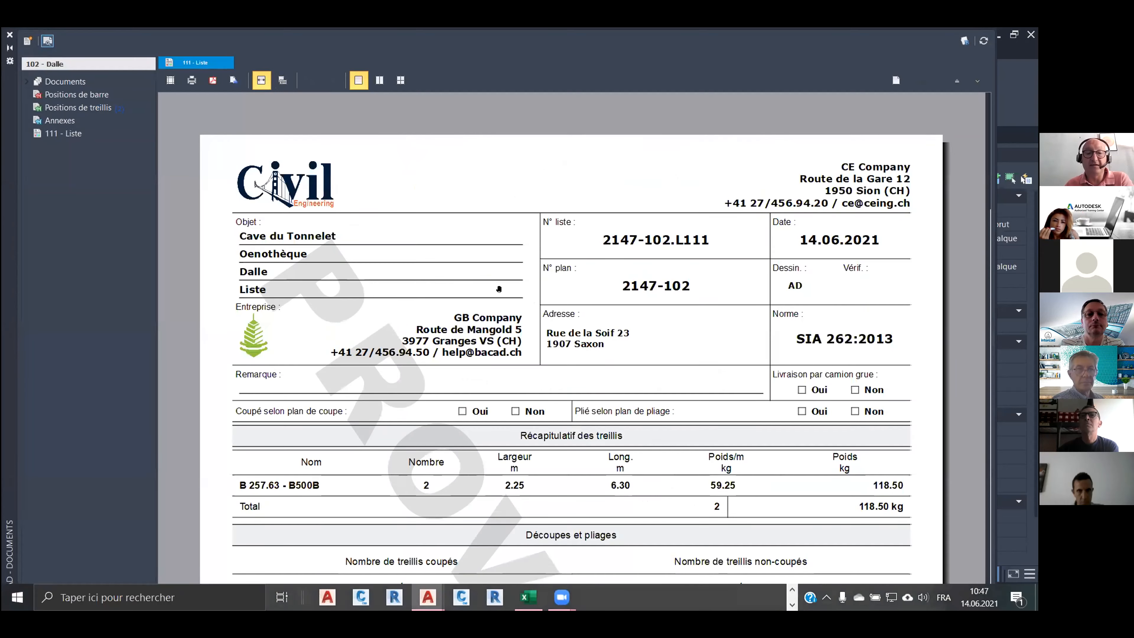
{"action": "scroll", "coordinate": [480, 284], "scroll_direction": "down", "scroll_amount": 3}
{"action": "scroll", "coordinate": [480, 285], "scroll_direction": "down", "scroll_amount": 2}
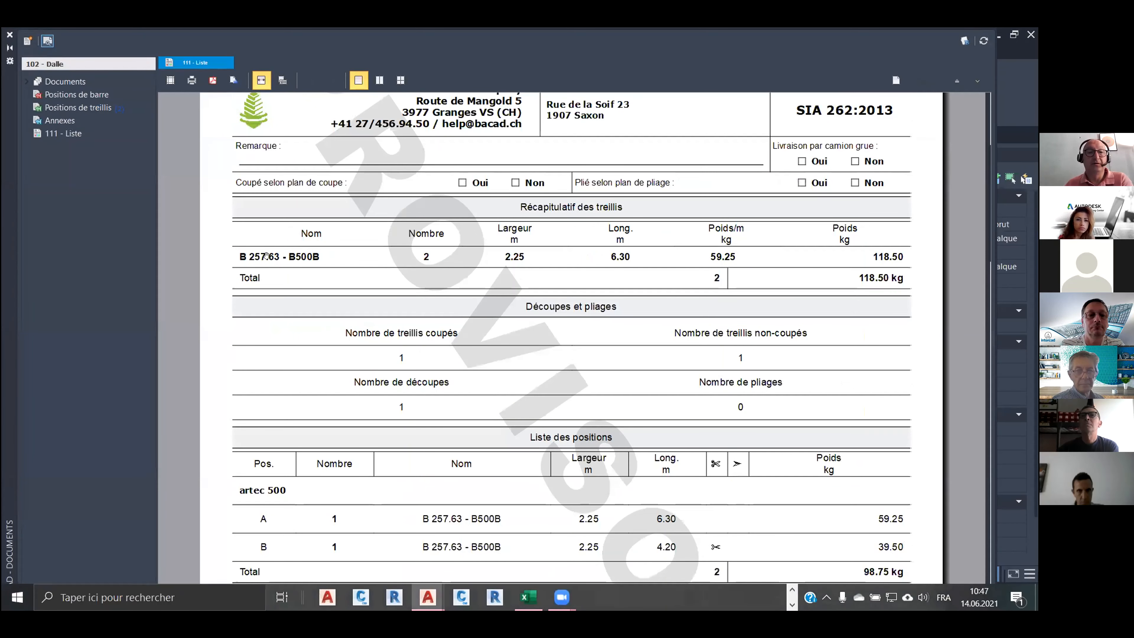
{"action": "scroll", "coordinate": [688, 240], "scroll_direction": "down", "scroll_amount": 2}
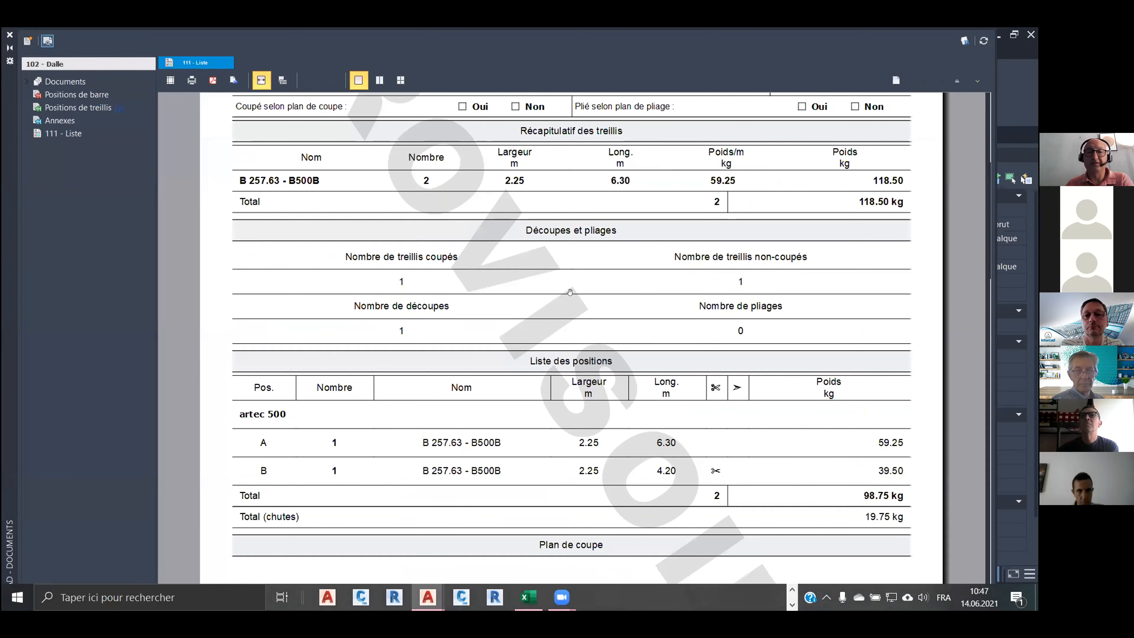
{"action": "scroll", "coordinate": [575, 293], "scroll_direction": "down", "scroll_amount": 4}
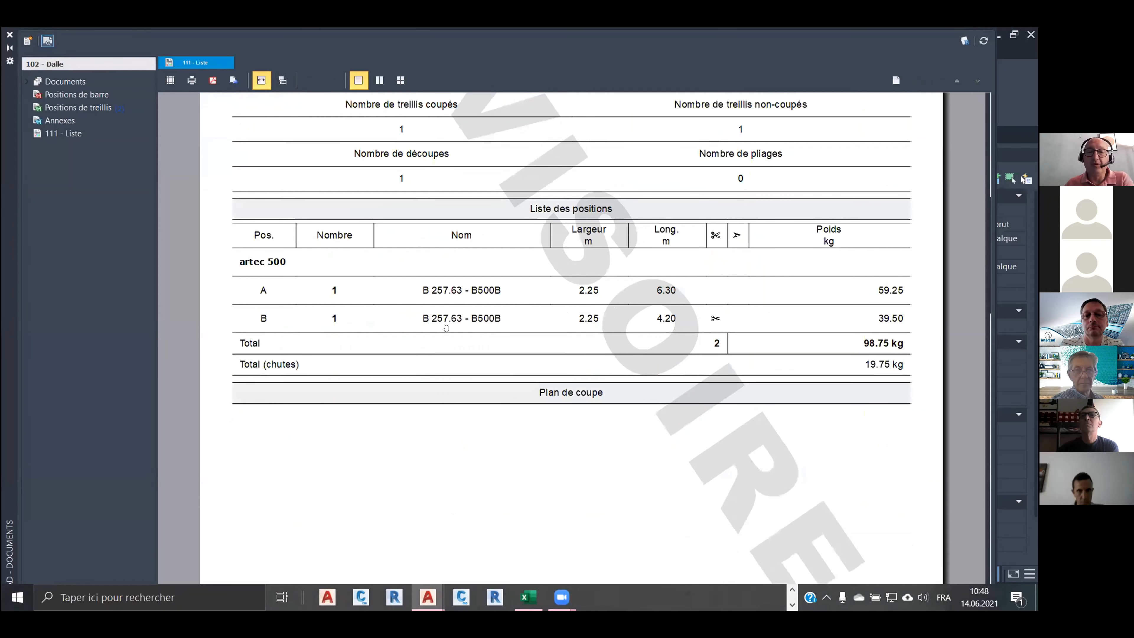
{"action": "scroll", "coordinate": [495, 301], "scroll_direction": "down", "scroll_amount": 15}
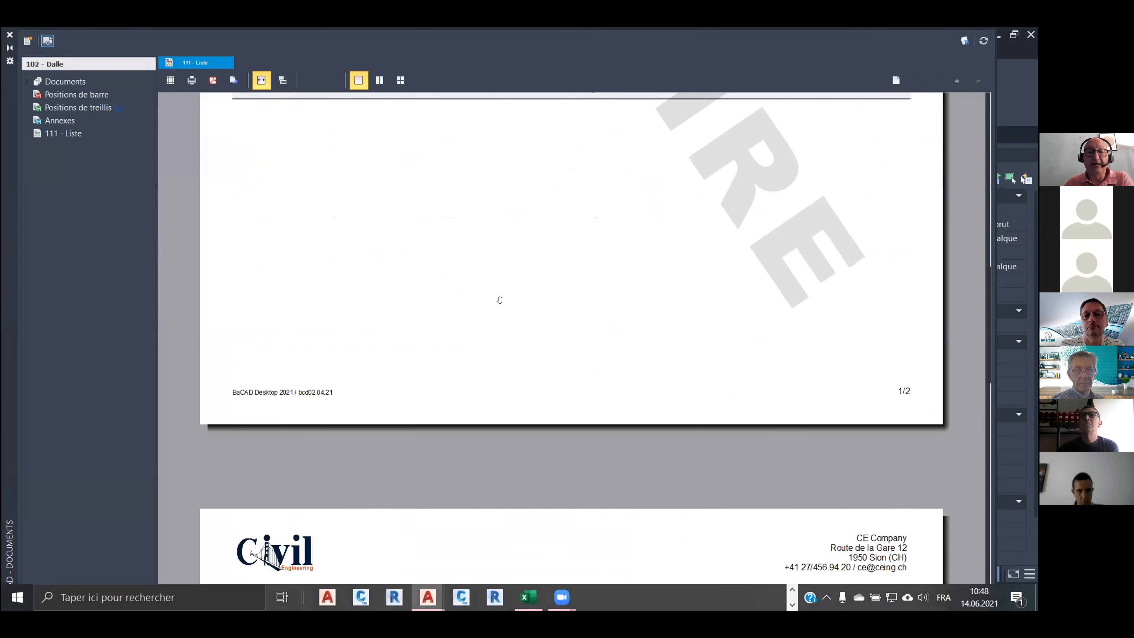
{"action": "scroll", "coordinate": [505, 292], "scroll_direction": "down", "scroll_amount": 14}
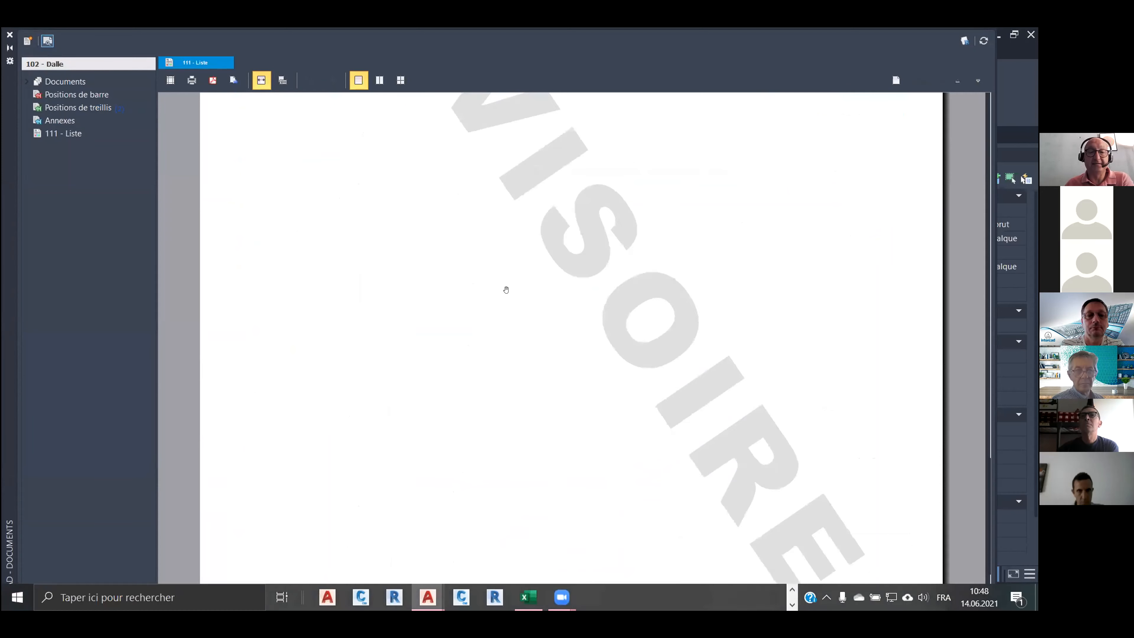
{"action": "scroll", "coordinate": [499, 281], "scroll_direction": "up", "scroll_amount": 16}
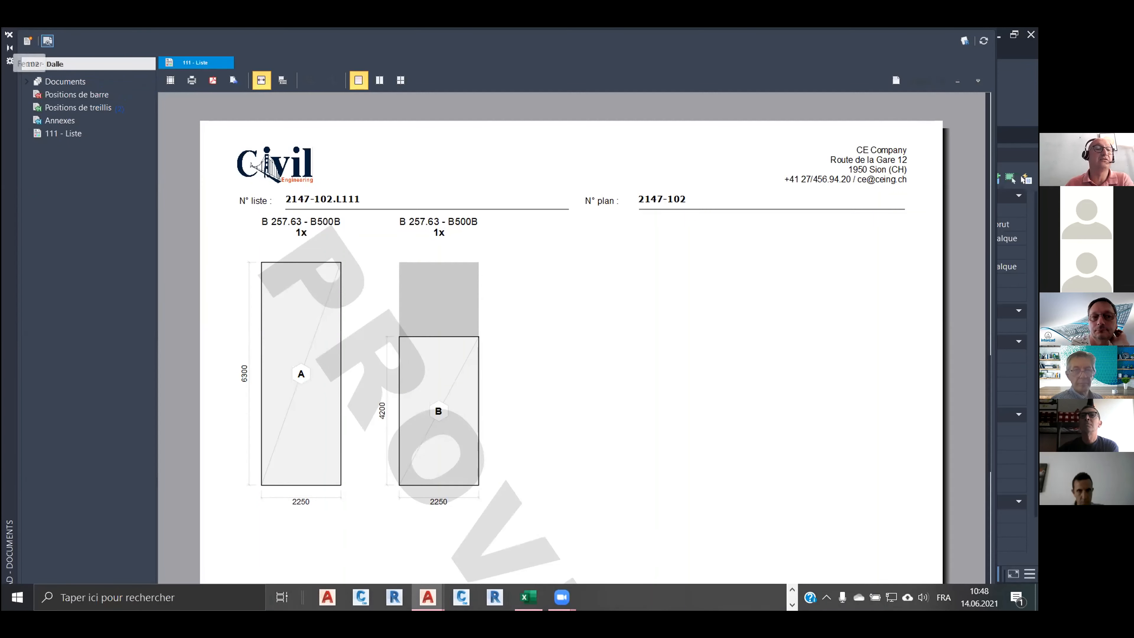
Show the available actions for list 111 and close the documents window.
{"action": "right_click", "coordinate": [73, 134]}
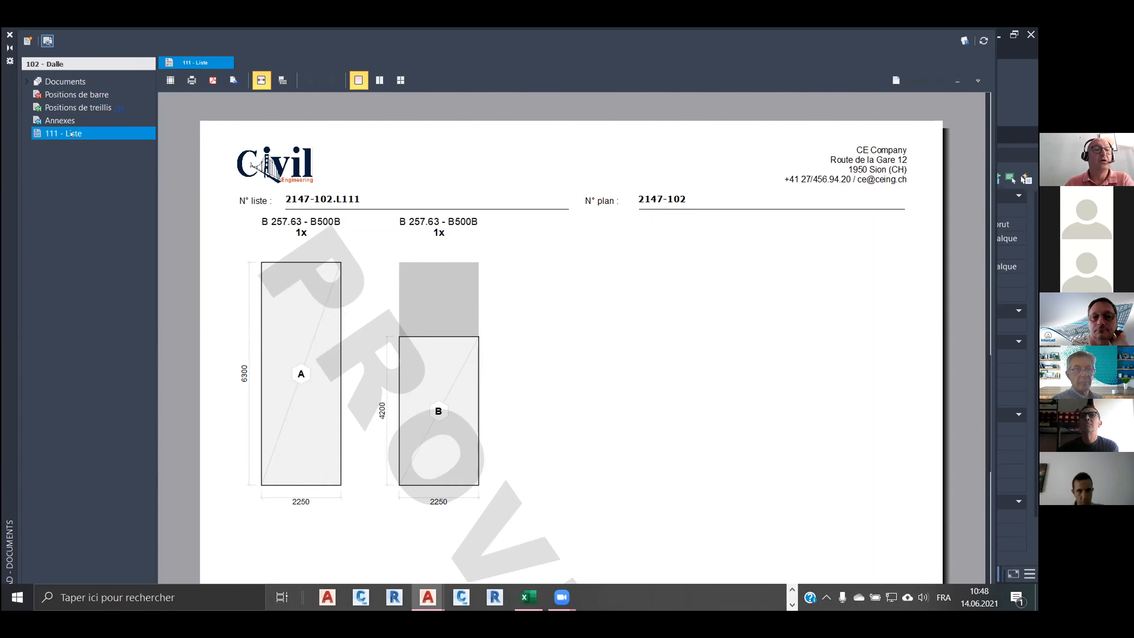
{"action": "left_click", "coordinate": [50, 174]}
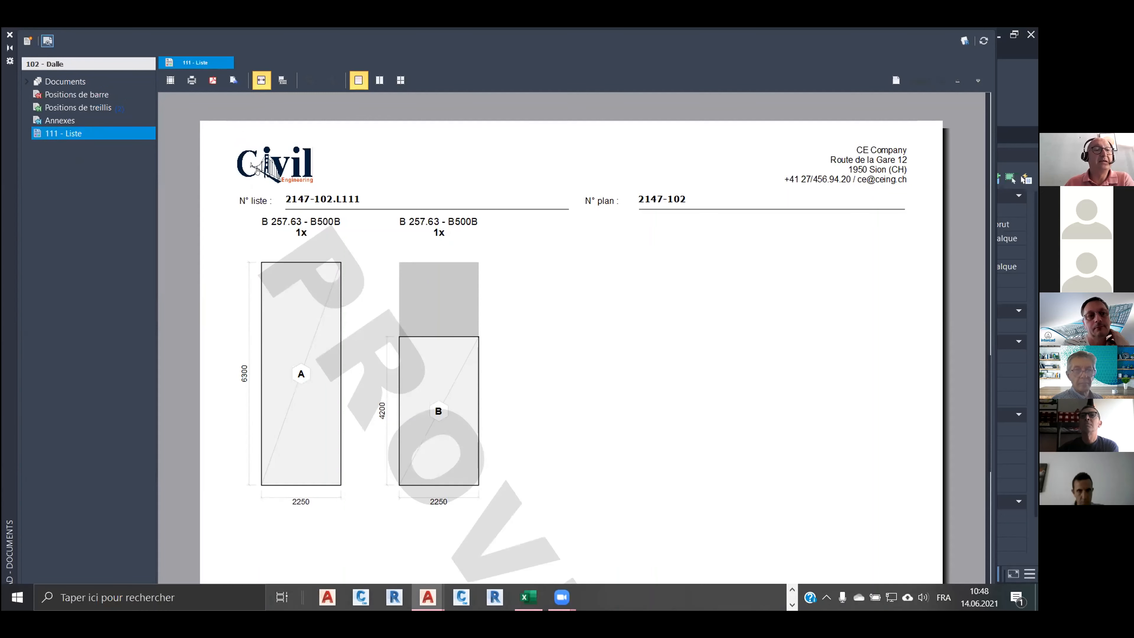
{"action": "left_click", "coordinate": [7, 32]}
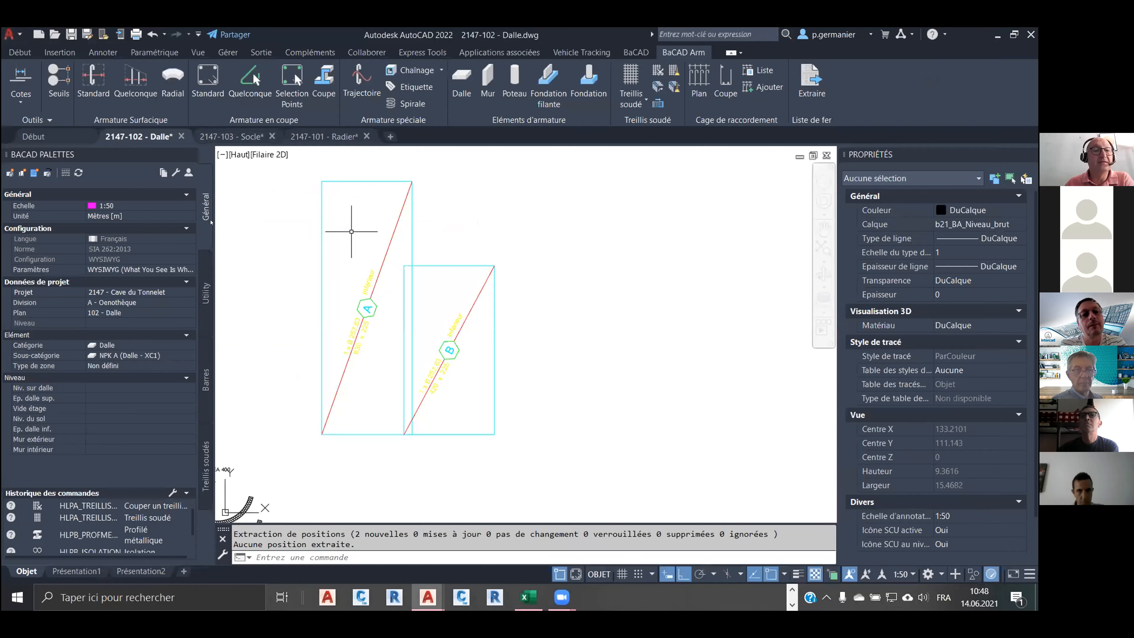
Review the Liste de fer defaults and the Position settings for styles, numbering and overlaps in the project parameters.
{"action": "left_click", "coordinate": [176, 173]}
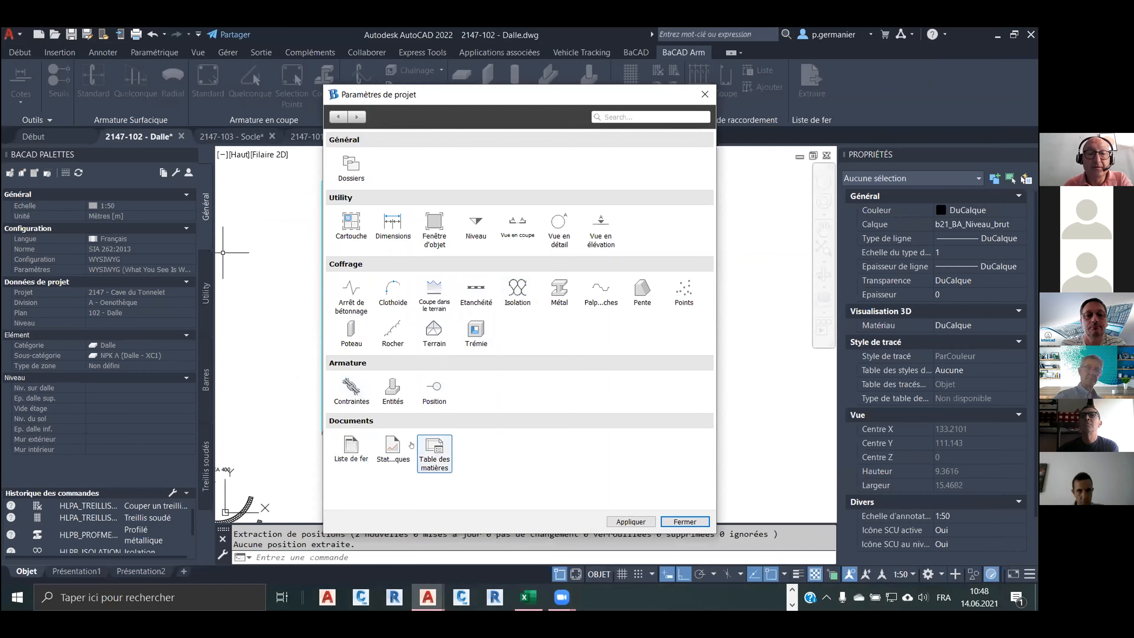
{"action": "left_click", "coordinate": [352, 447]}
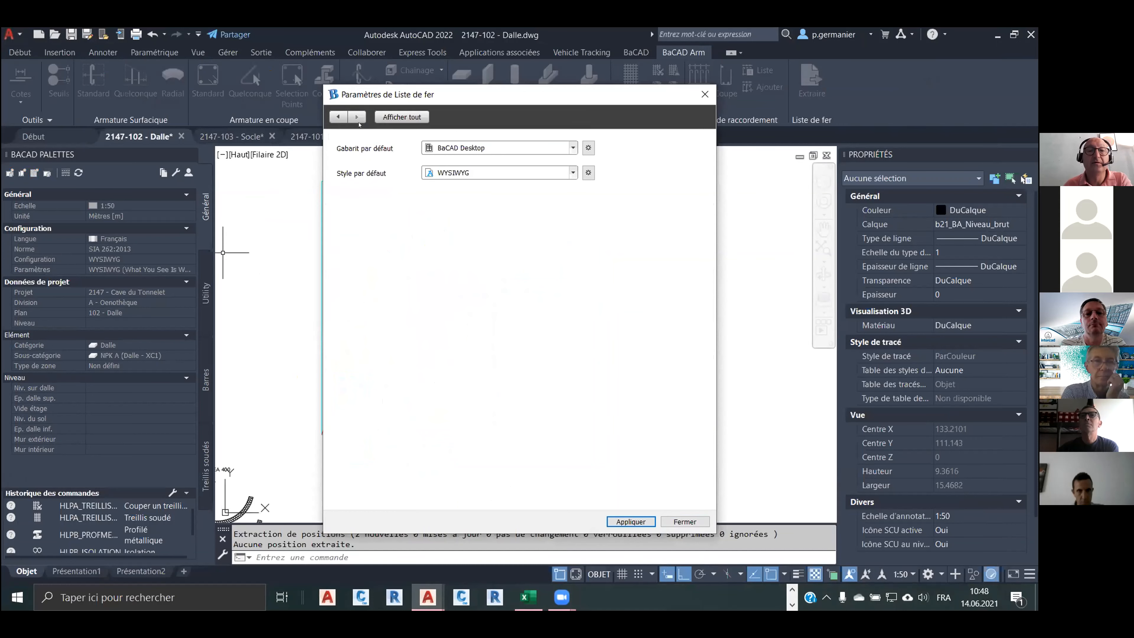
{"action": "left_click", "coordinate": [336, 117]}
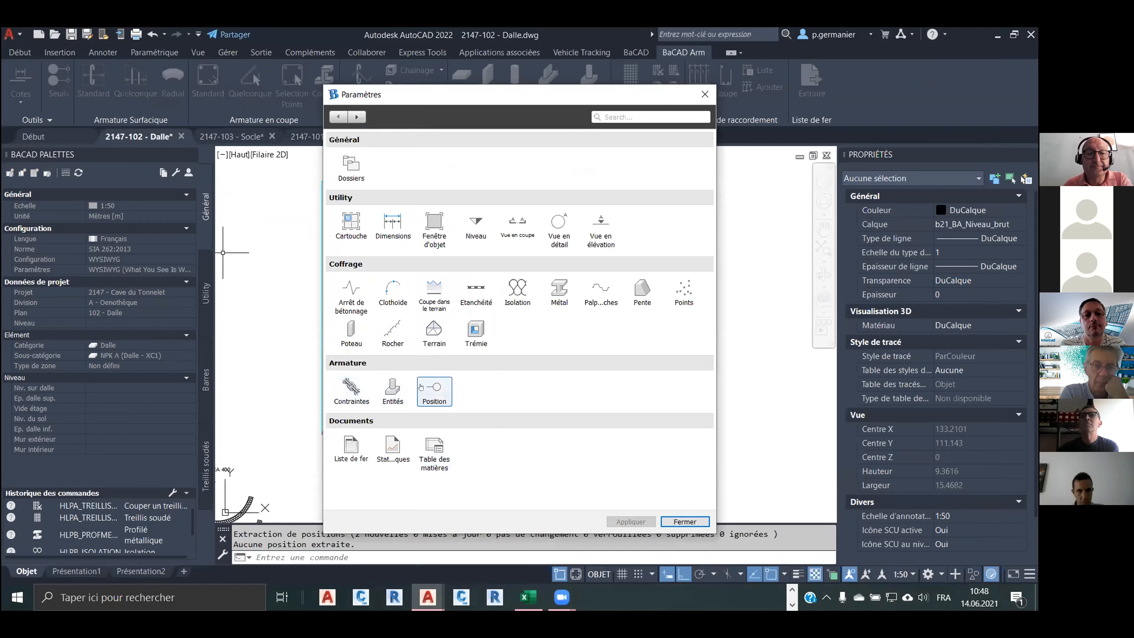
{"action": "left_click", "coordinate": [434, 391]}
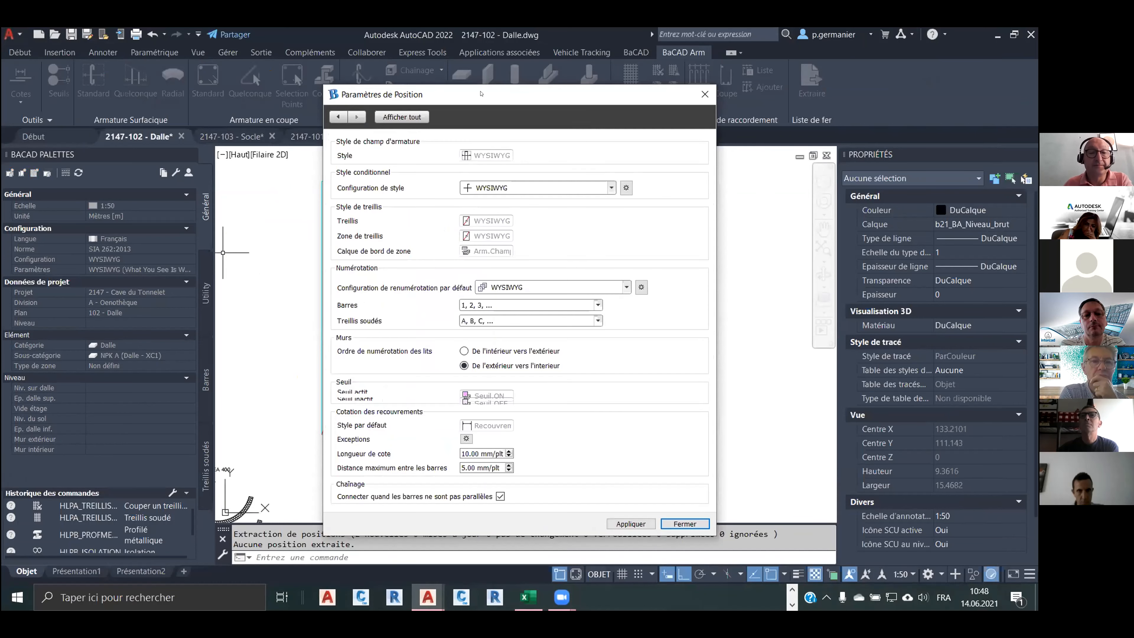
{"action": "left_click_drag", "start_coordinate": [482, 93], "coordinate": [395, 58]}
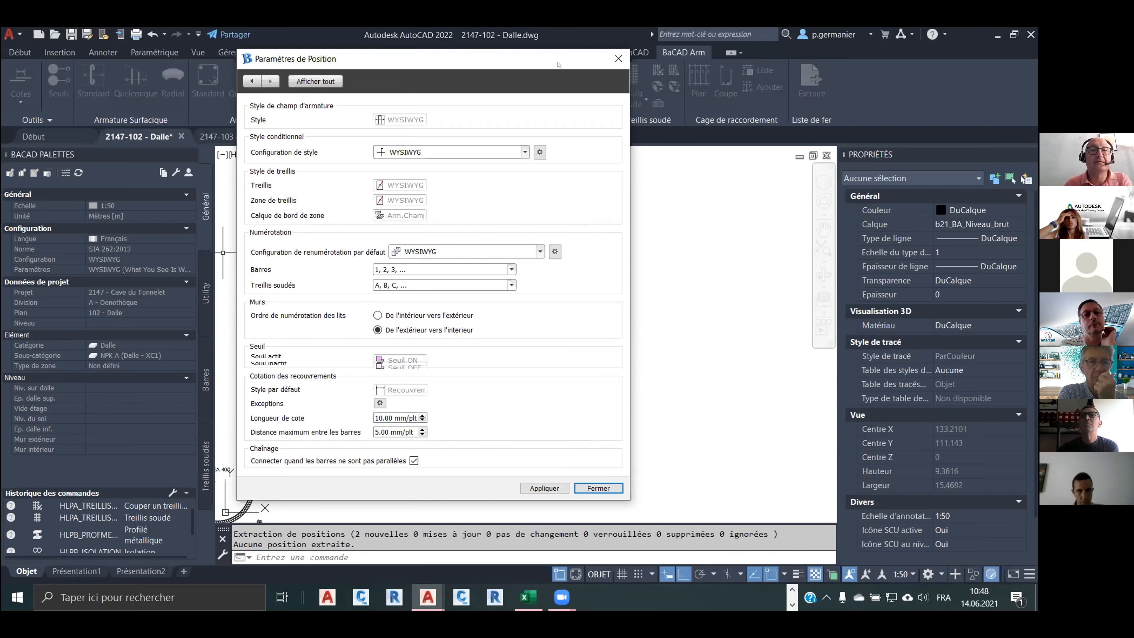
{"action": "left_click", "coordinate": [618, 59]}
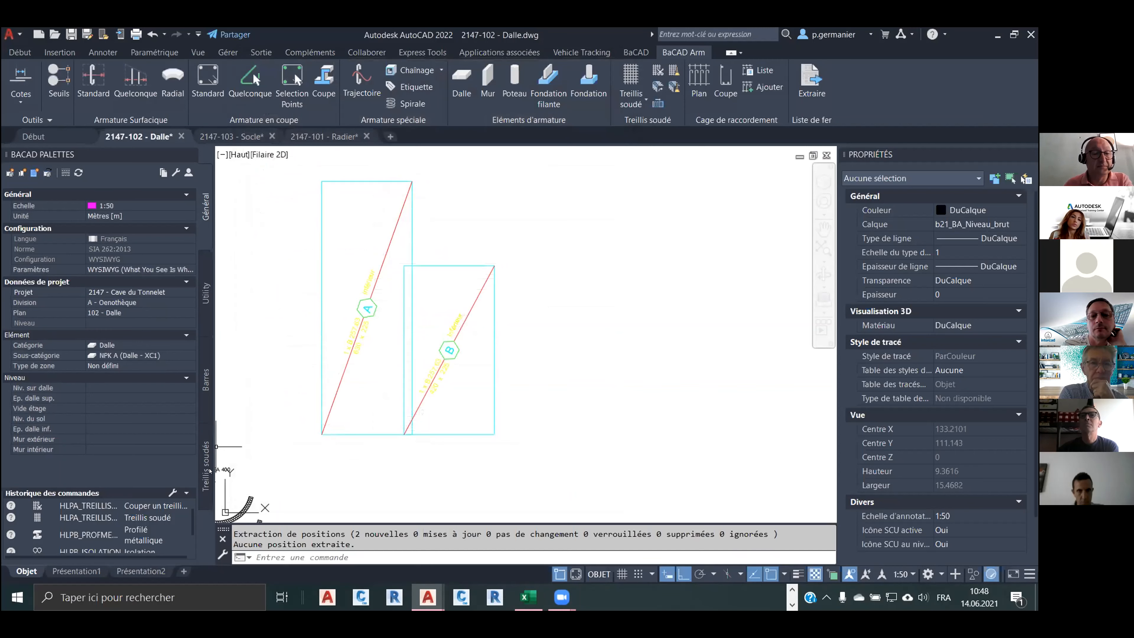
Enable offcut export for the welded meshes with starting number G, and extract the positions again.
{"action": "left_click", "coordinate": [201, 463]}
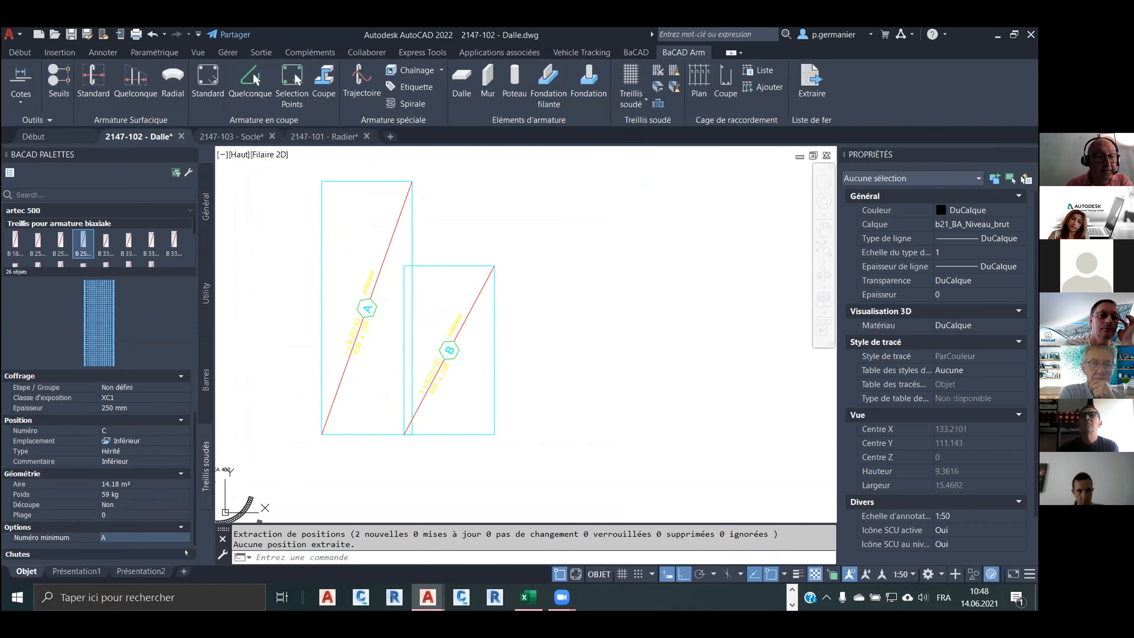
{"action": "left_click", "coordinate": [186, 553]}
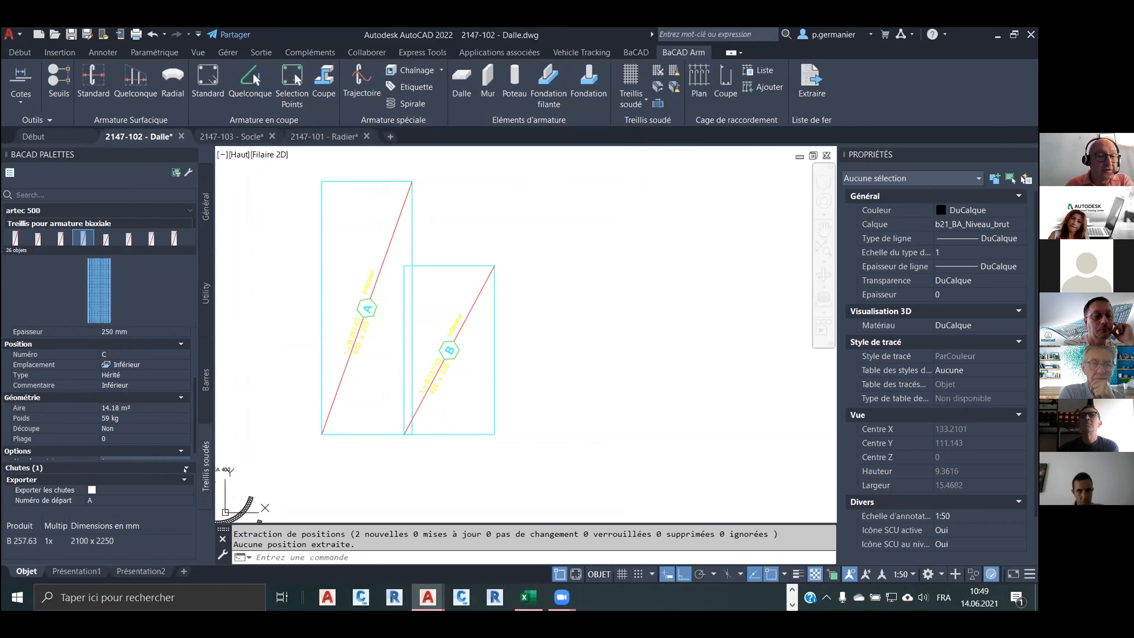
{"action": "left_click", "coordinate": [185, 468]}
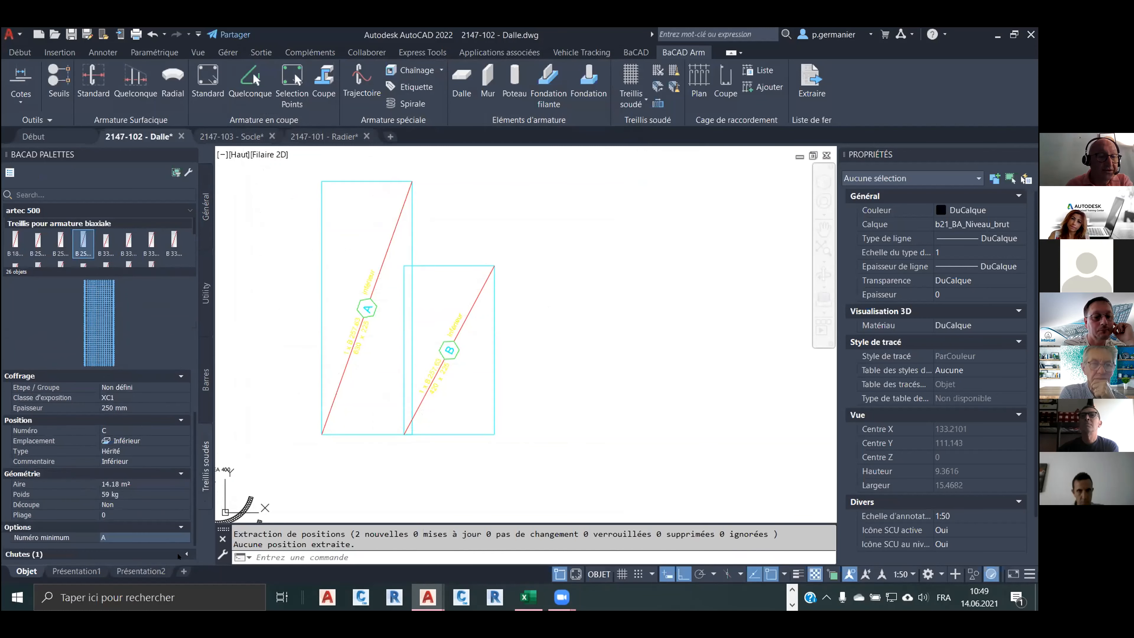
{"action": "left_click", "coordinate": [109, 554]}
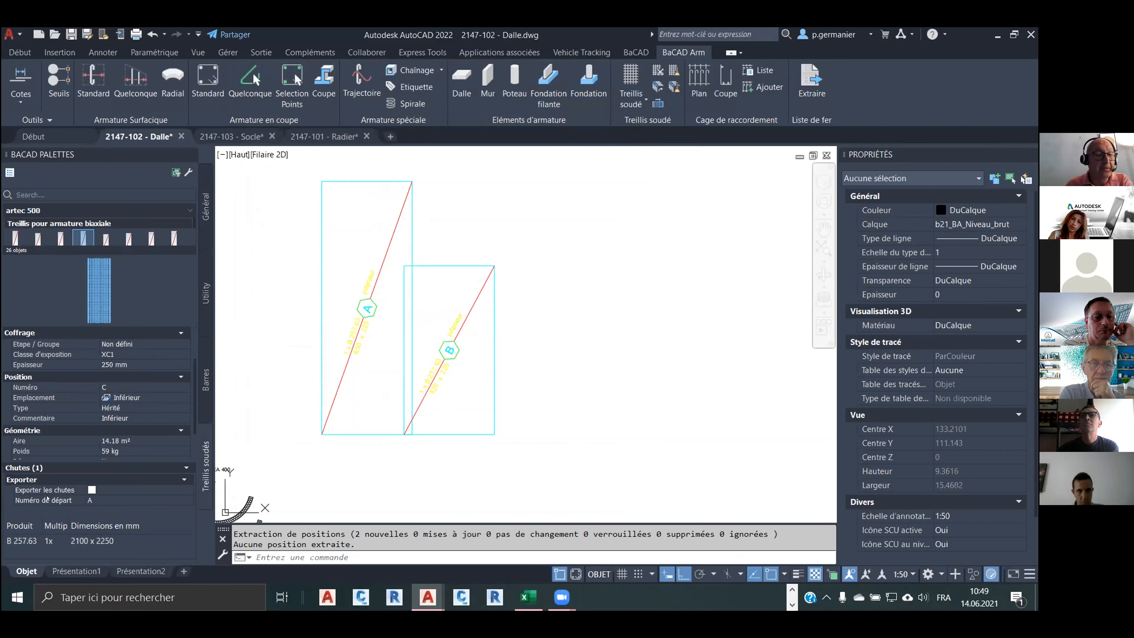
{"action": "left_click", "coordinate": [91, 490]}
{"action": "left_click", "coordinate": [91, 490]}
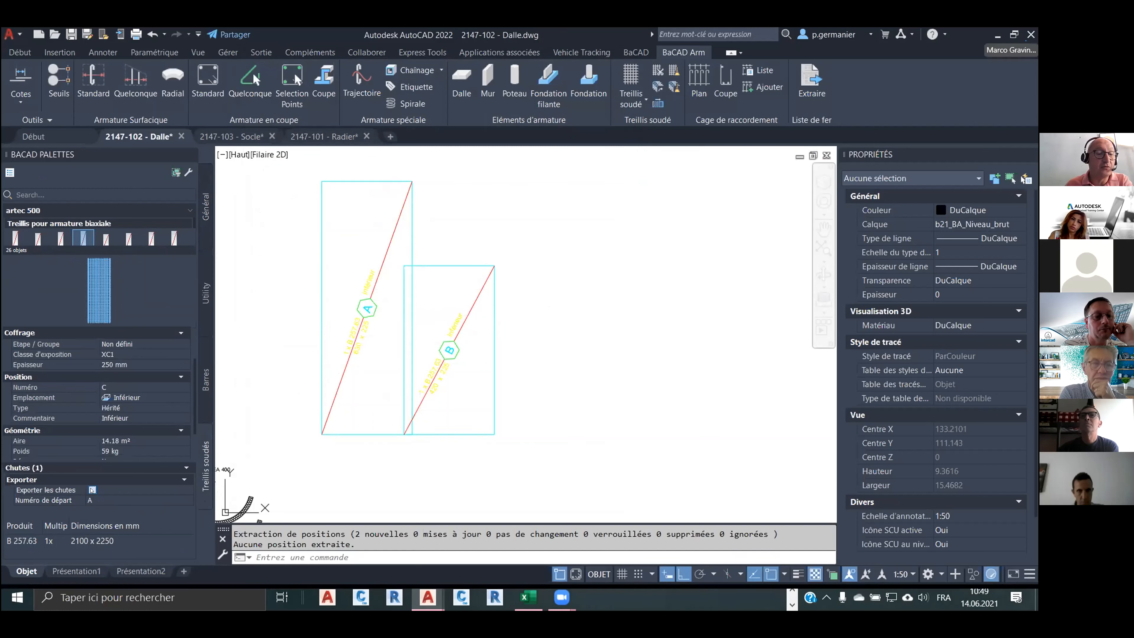
{"action": "left_click", "coordinate": [96, 499]}
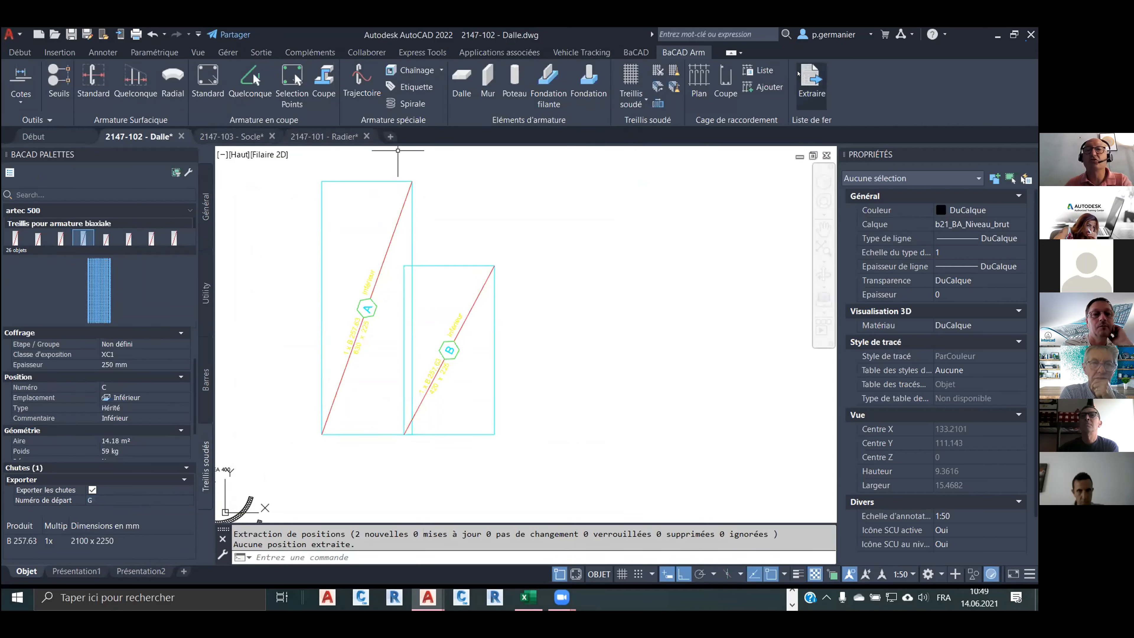
{"action": "left_click", "coordinate": [811, 84]}
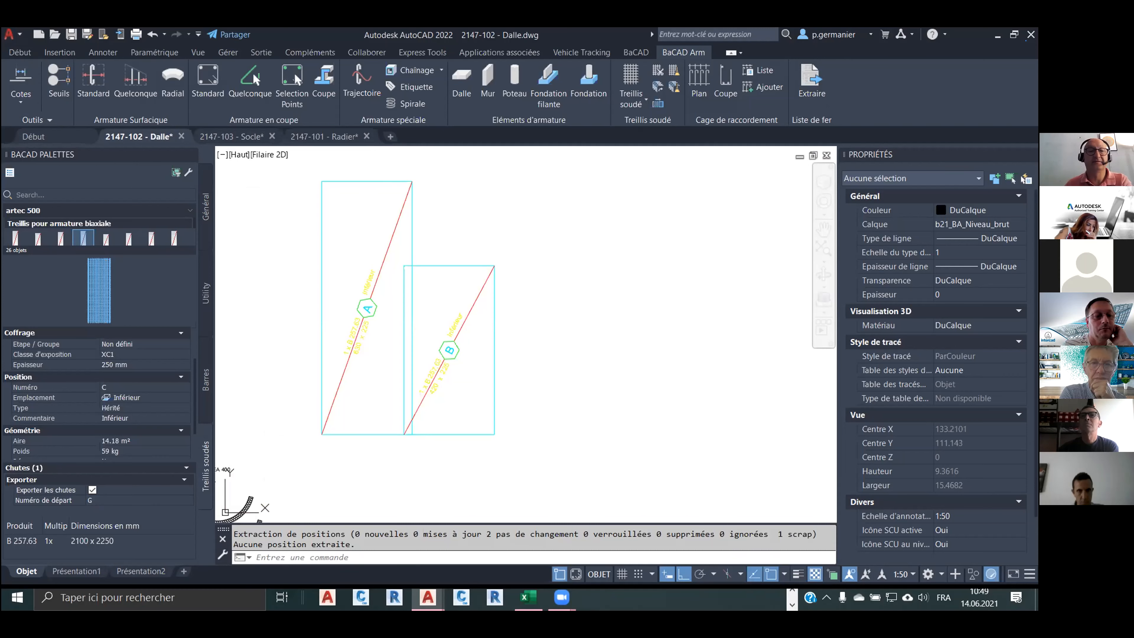
Examine the position list and cutting plan in list 111, and close the documents window.
{"action": "left_click", "coordinate": [203, 190]}
{"action": "left_click", "coordinate": [164, 173]}
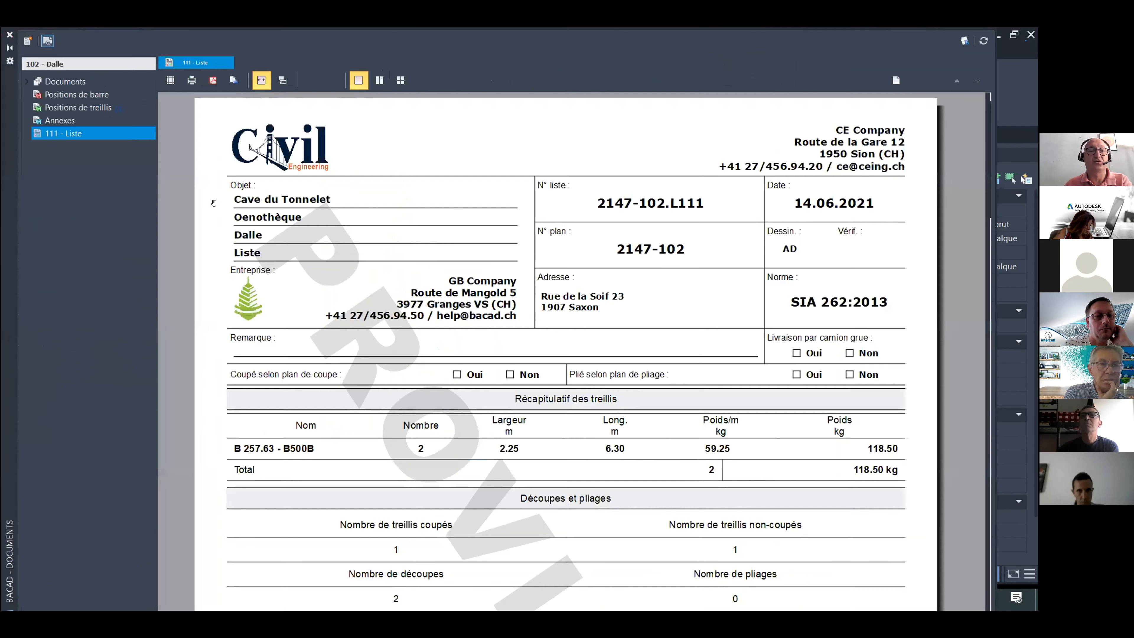
{"action": "scroll", "coordinate": [453, 267], "scroll_direction": "down", "scroll_amount": 10}
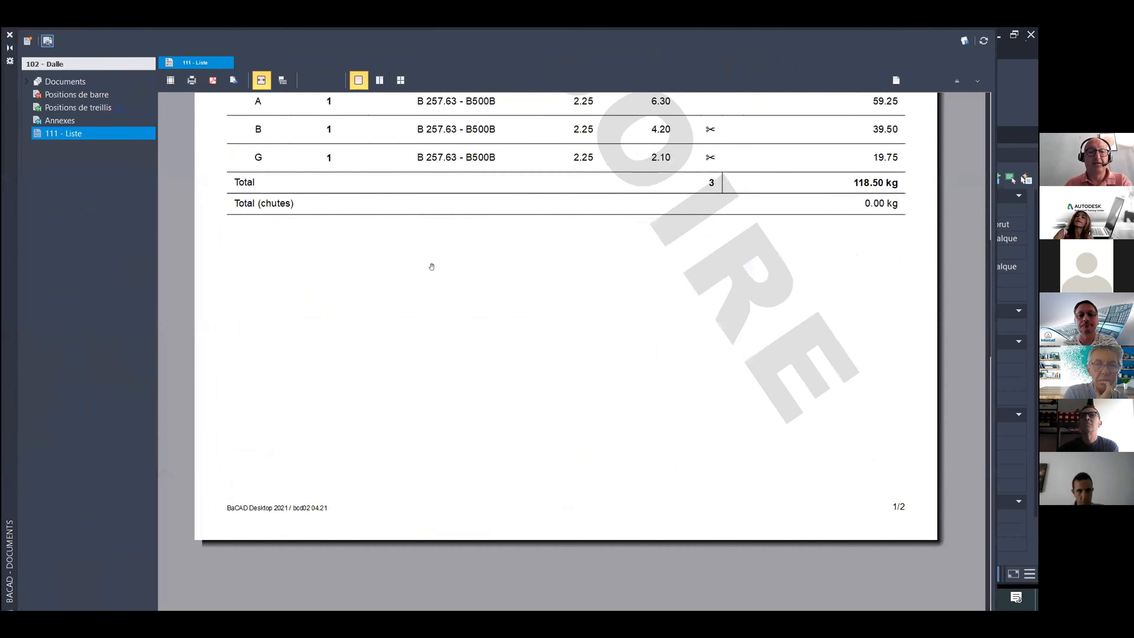
{"action": "scroll", "coordinate": [431, 263], "scroll_direction": "up", "scroll_amount": 3}
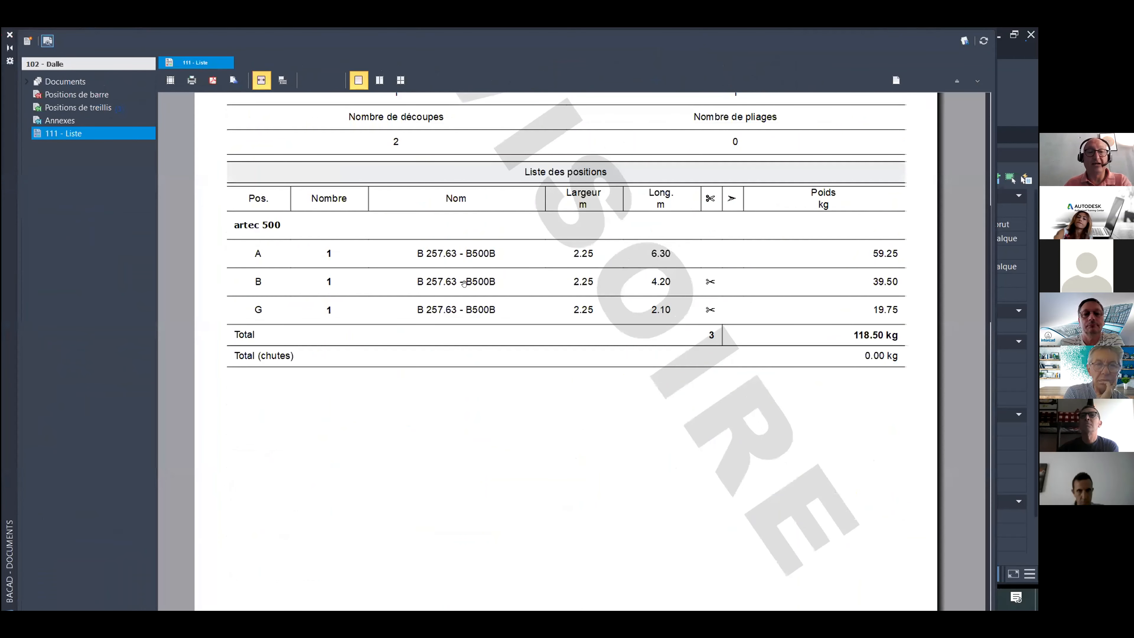
{"action": "scroll", "coordinate": [395, 364], "scroll_direction": "down", "scroll_amount": 5}
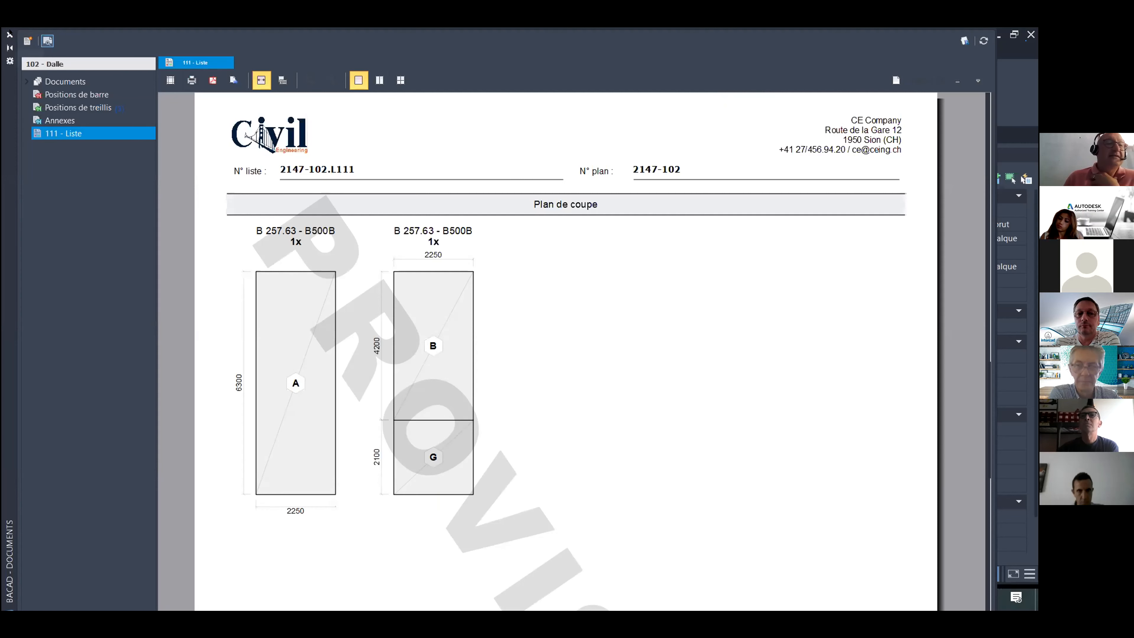
{"action": "left_click", "coordinate": [9, 34]}
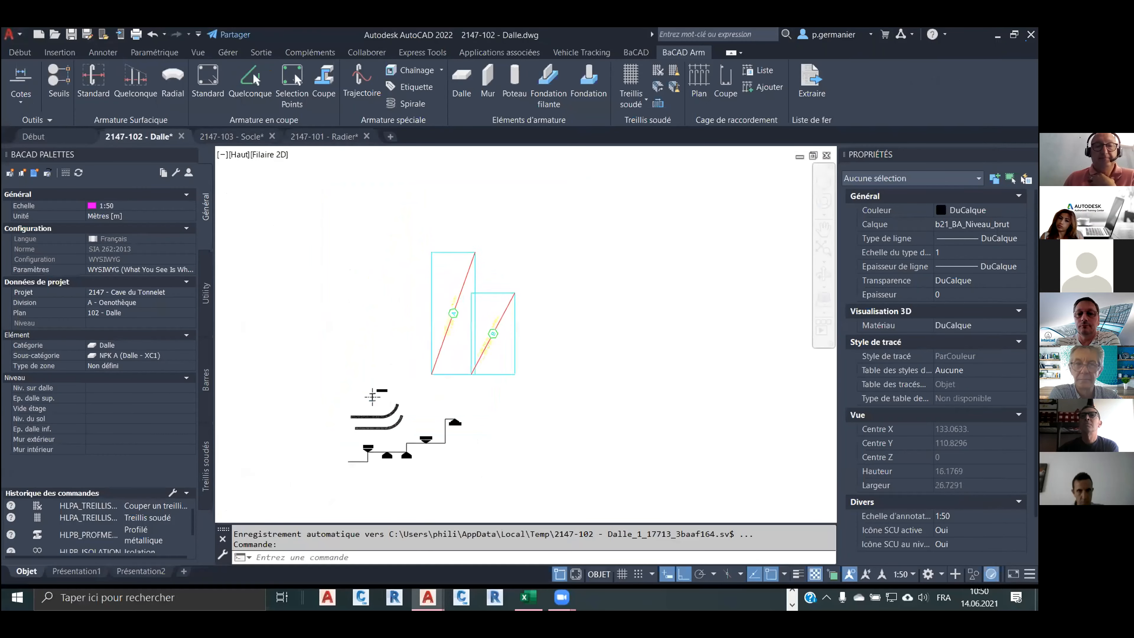
Show the bar reinforcement settings and return to the welded mesh settings.
{"action": "scroll", "coordinate": [531, 309], "scroll_direction": "down", "scroll_amount": 3}
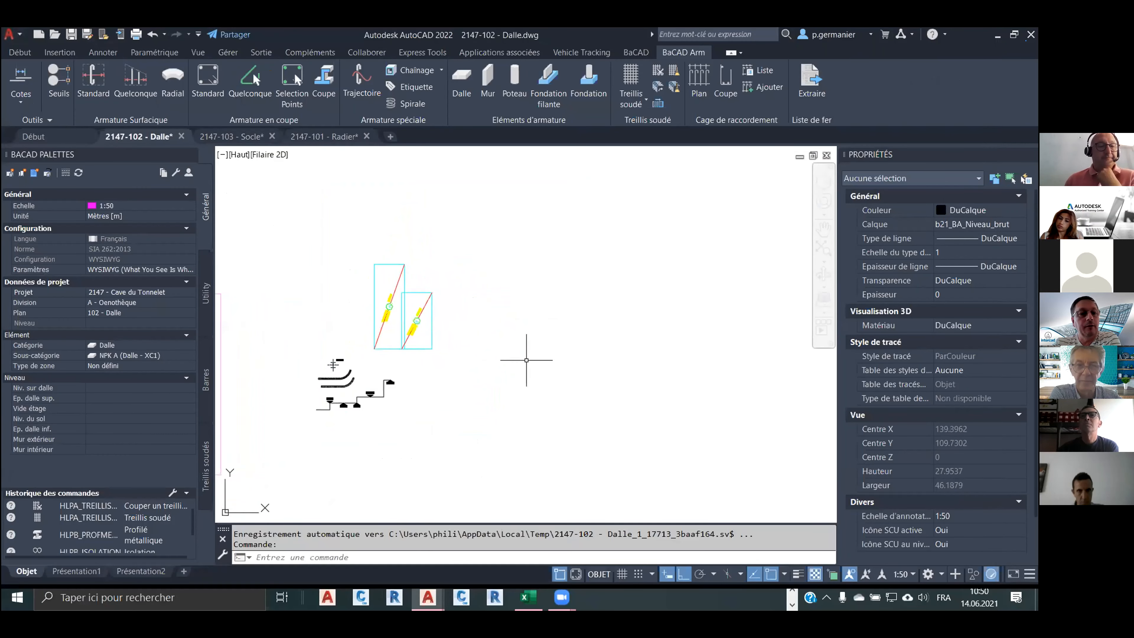
{"action": "left_click", "coordinate": [205, 384]}
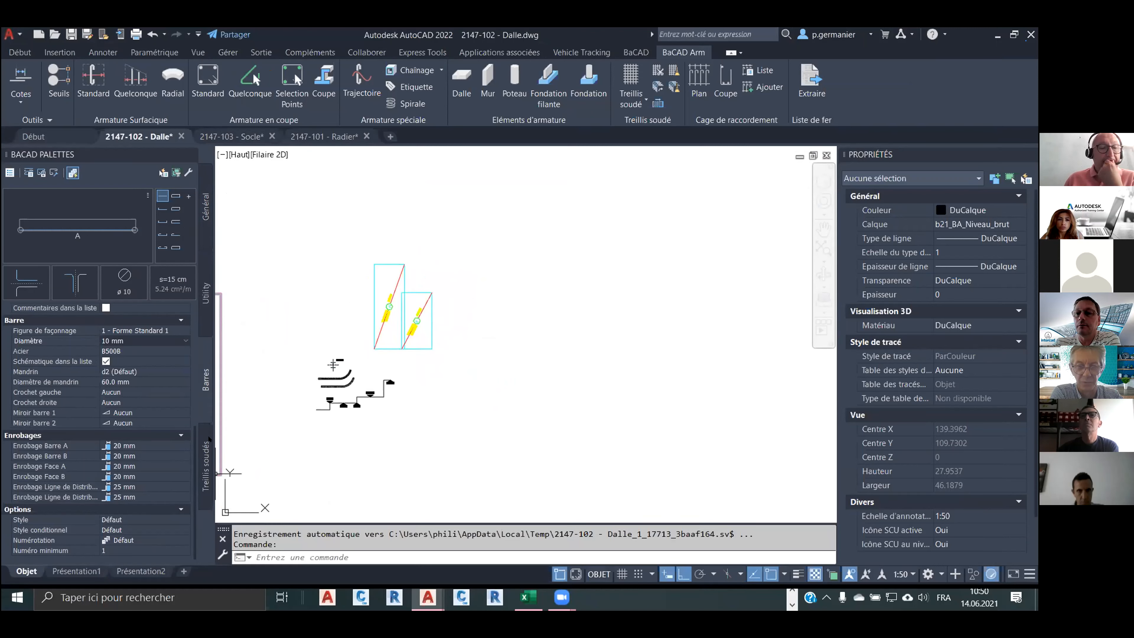
{"action": "left_click", "coordinate": [206, 462]}
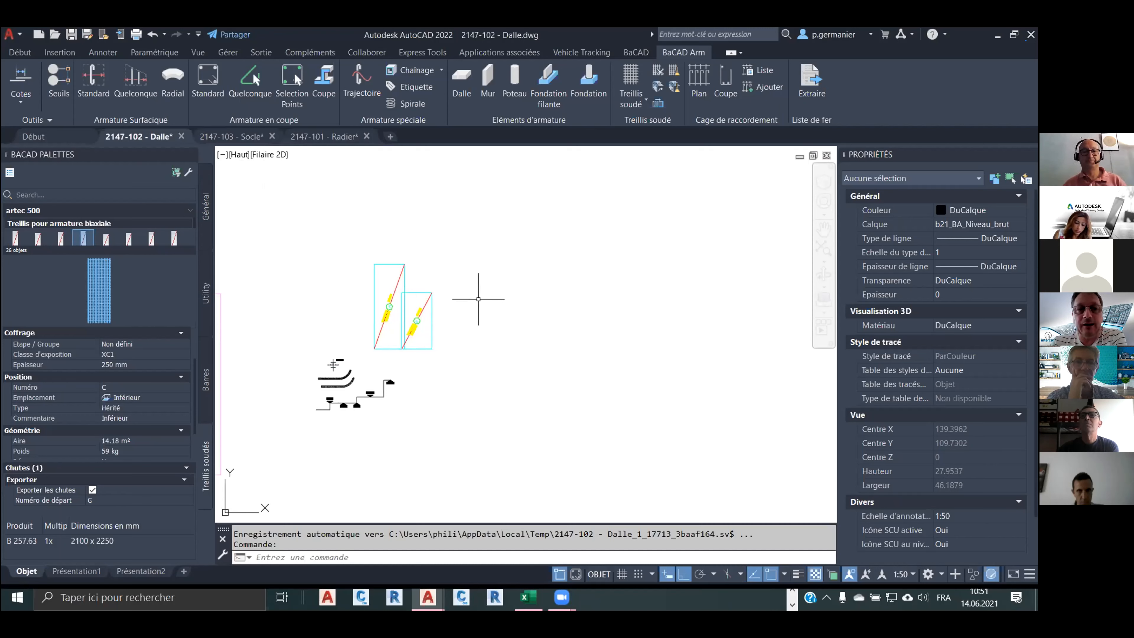
Draw a stepped polyline beside the two meshes with three orthogonal segments of 2 m each.
{"action": "scroll", "coordinate": [480, 300], "scroll_direction": "up", "scroll_amount": 3}
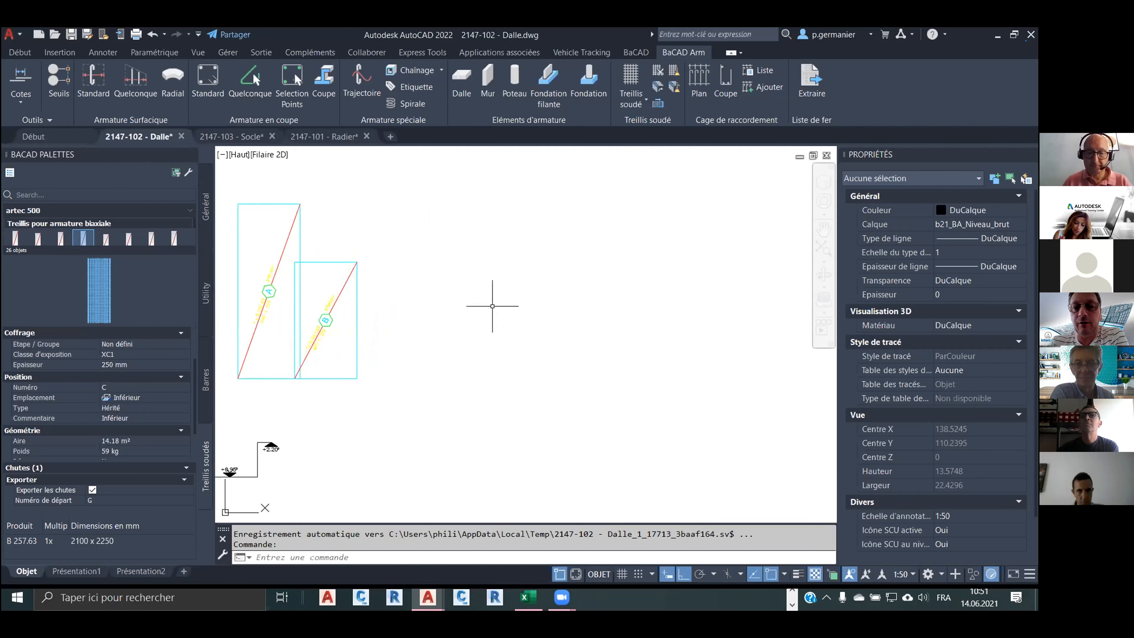
{"action": "type", "text": "_pline"}
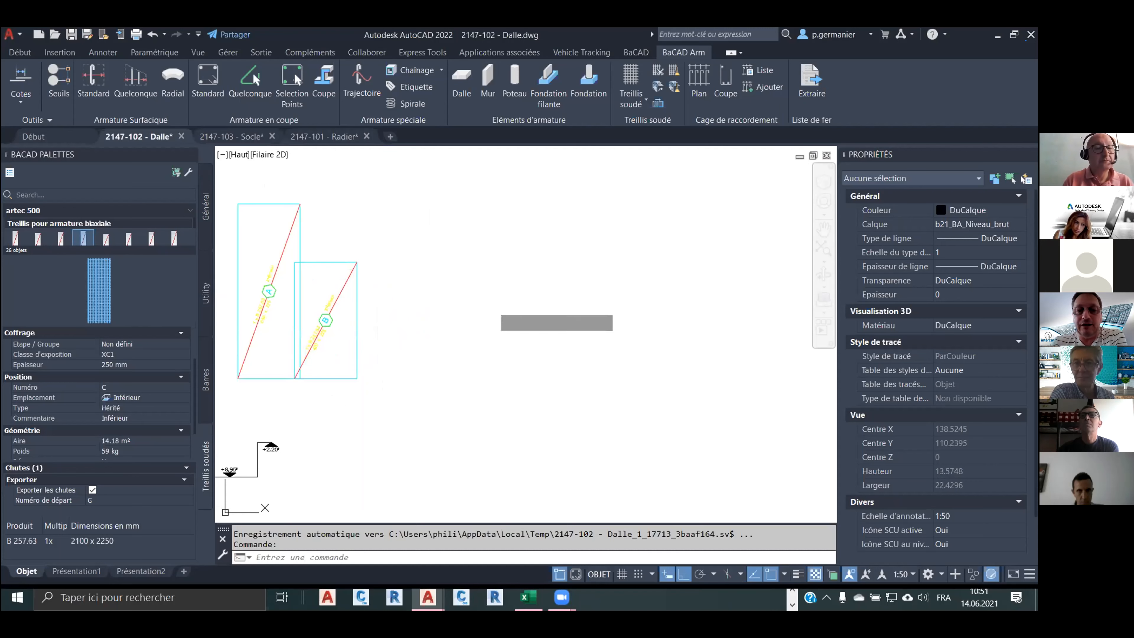
{"action": "key", "text": "Return"}
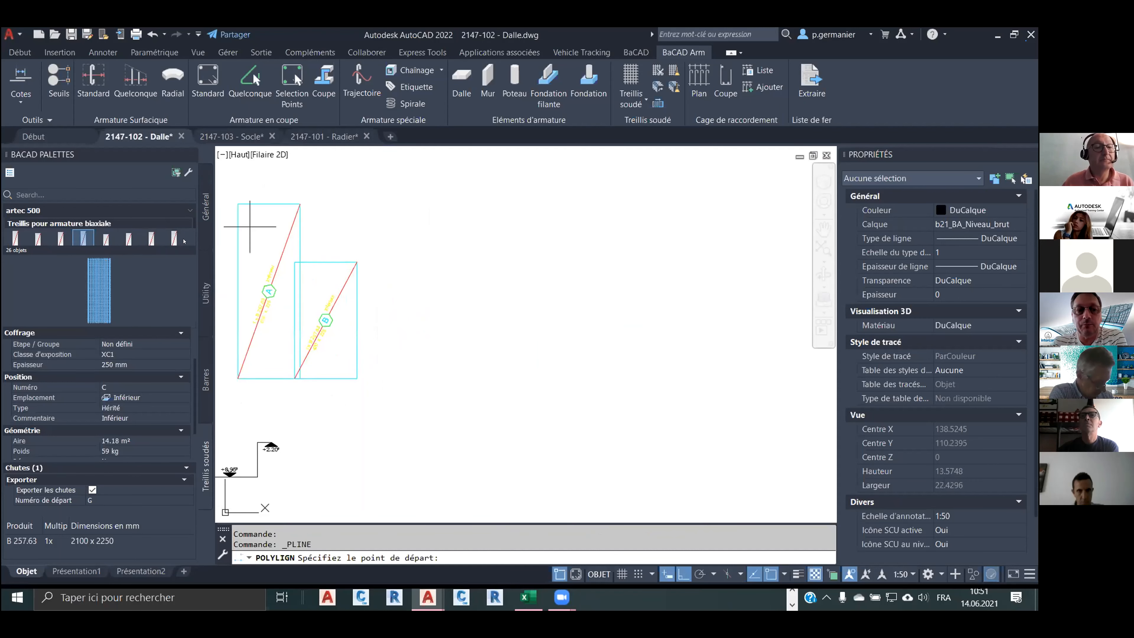
{"action": "mouse_move", "coordinate": [83, 239]}
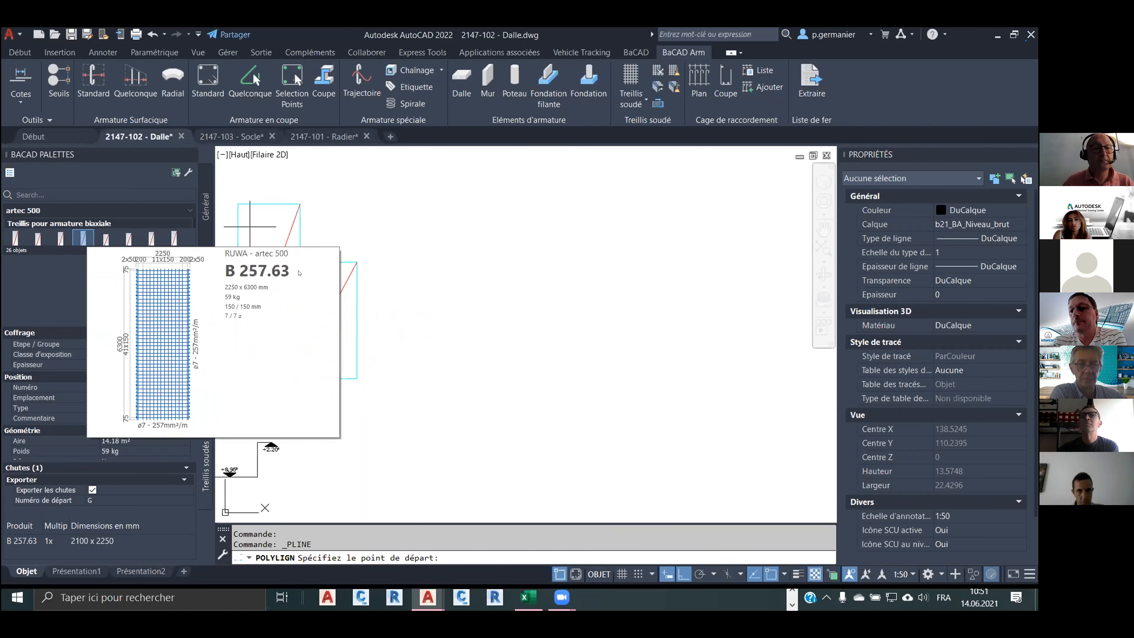
{"action": "left_click", "coordinate": [431, 318]}
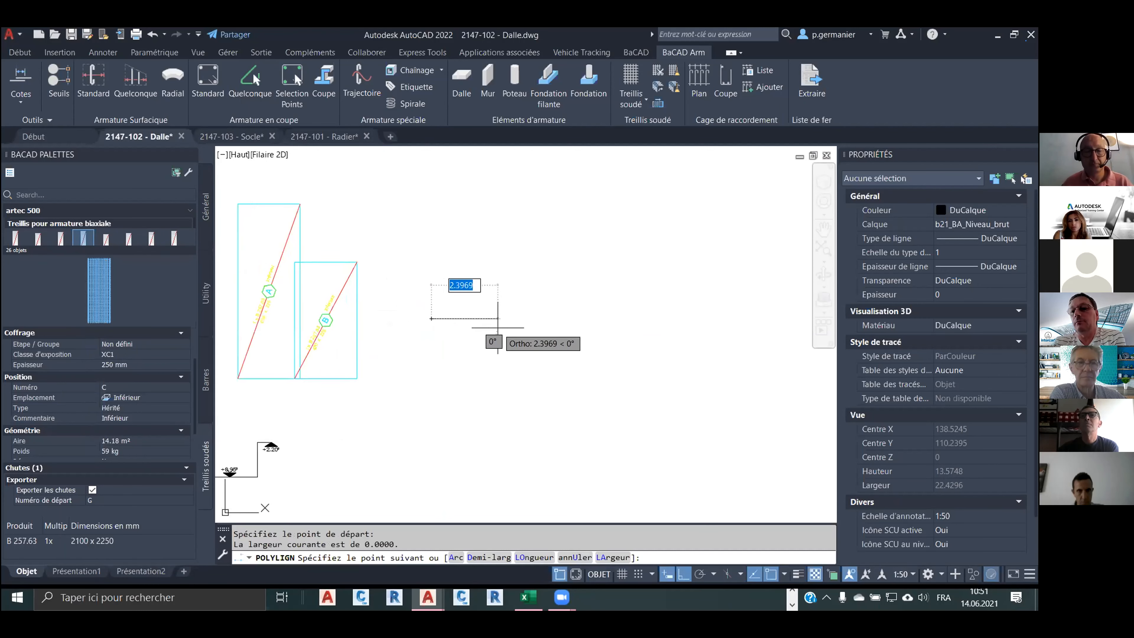
{"action": "type", "text": "2"}
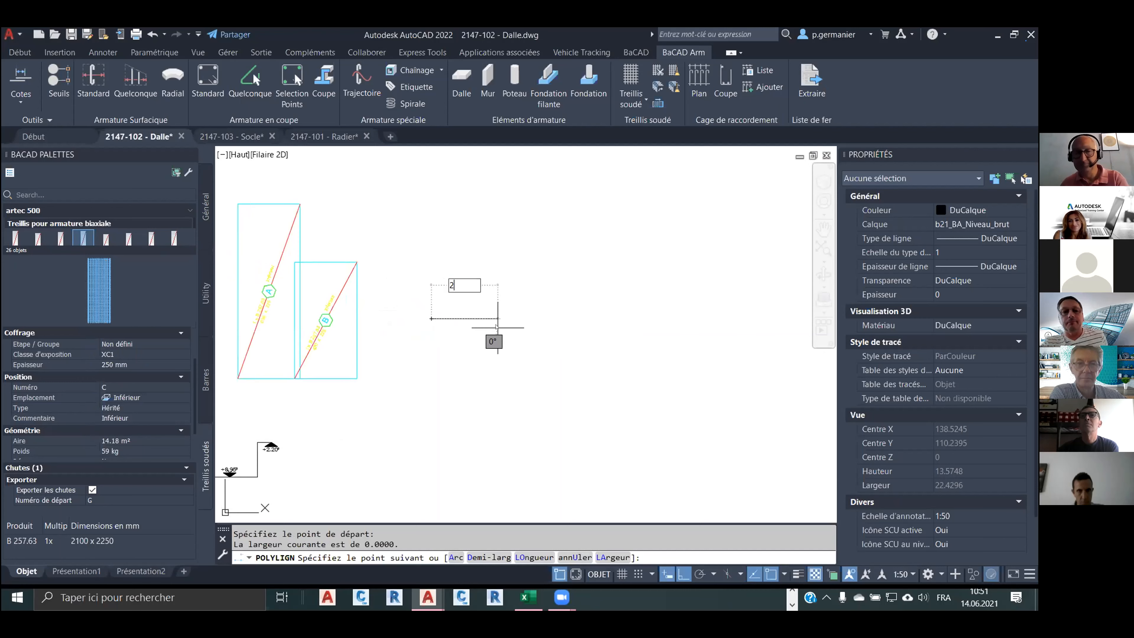
{"action": "key", "text": "Return"}
{"action": "type", "text": "2"}
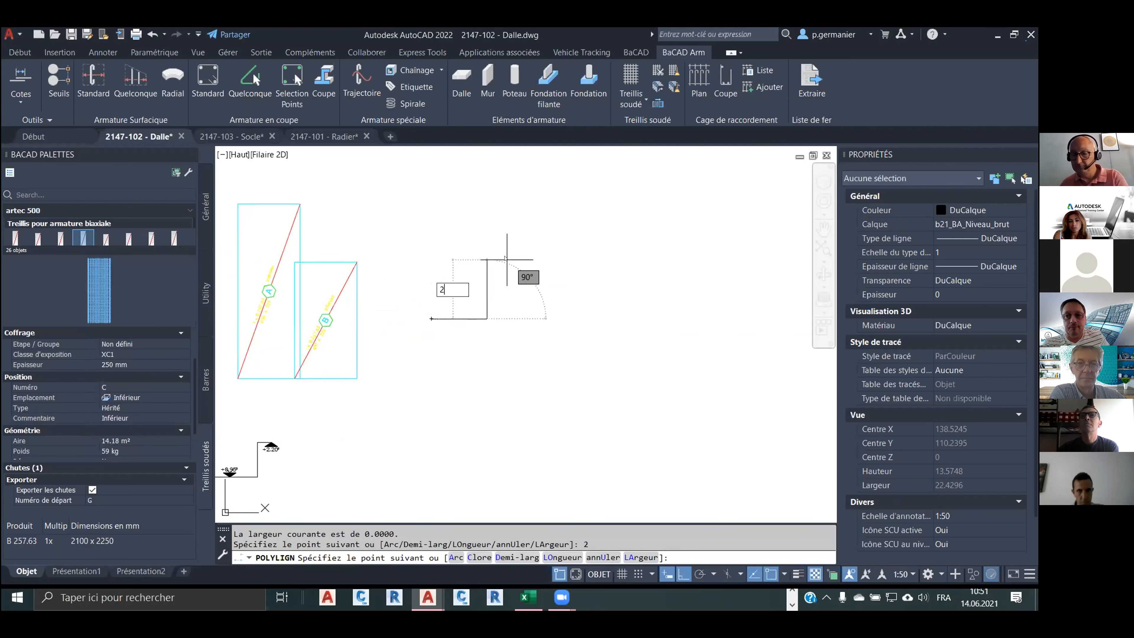
{"action": "key", "text": "Return"}
{"action": "type", "text": "2"}
{"action": "key", "text": "Return"}
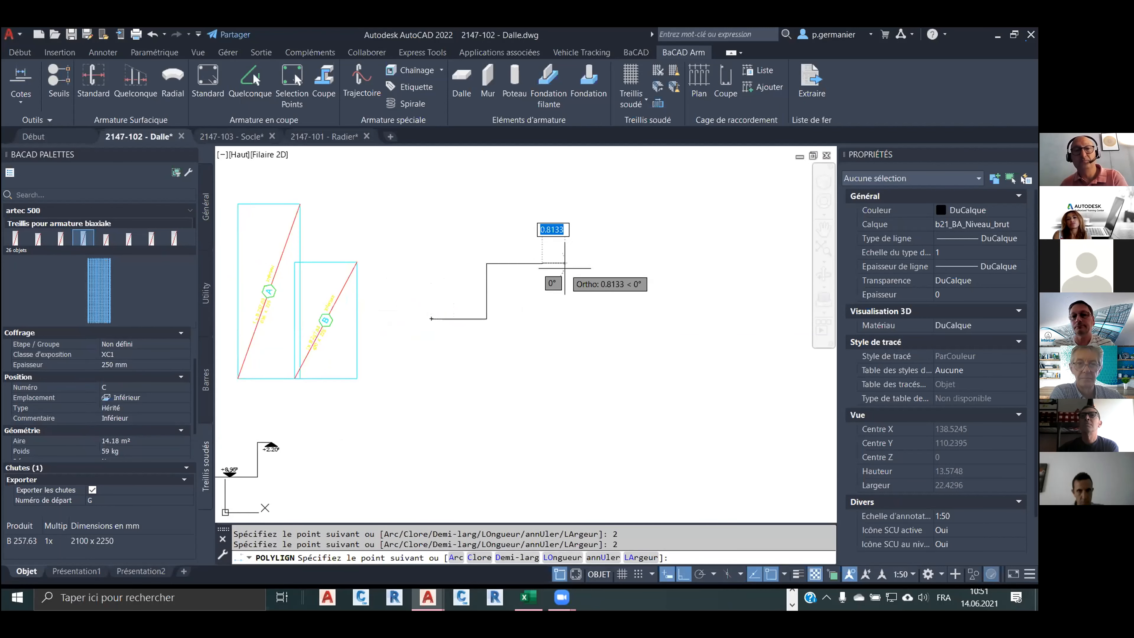
{"action": "key", "text": "Return"}
Draw a second polyline beside the stepped one, with a 3 m horizontal segment continued by an upward-curving arc.
{"action": "key", "text": "Return"}
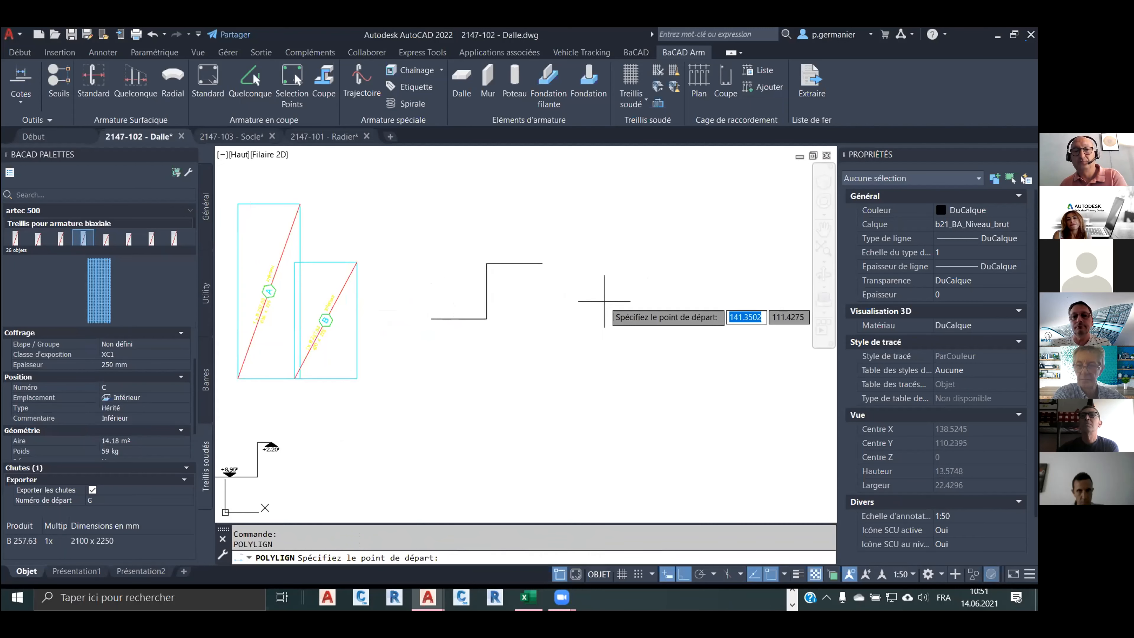
{"action": "left_click", "coordinate": [604, 301]}
{"action": "type", "text": "3"}
{"action": "key", "text": "Return"}
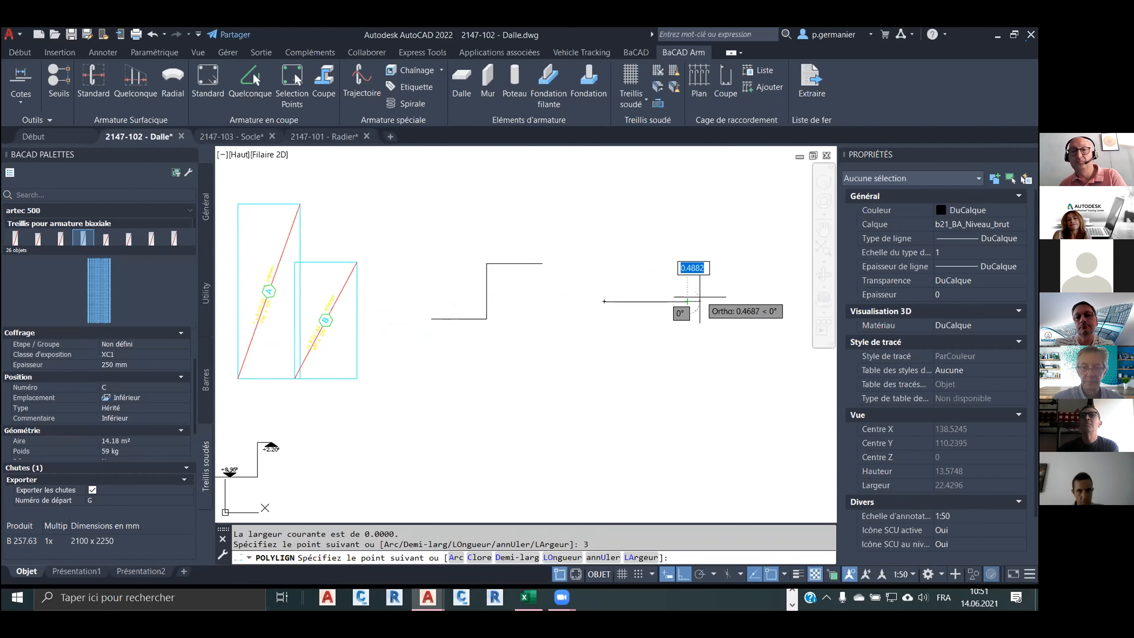
{"action": "type", "text": "a"}
{"action": "key", "text": "Return"}
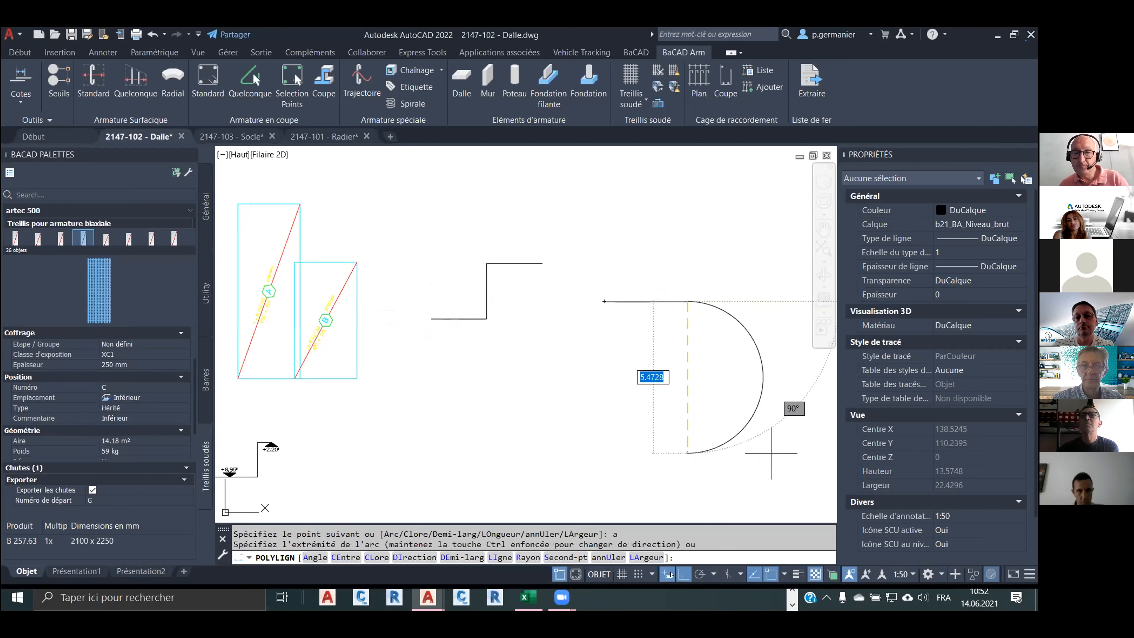
{"action": "key", "text": "F8"}
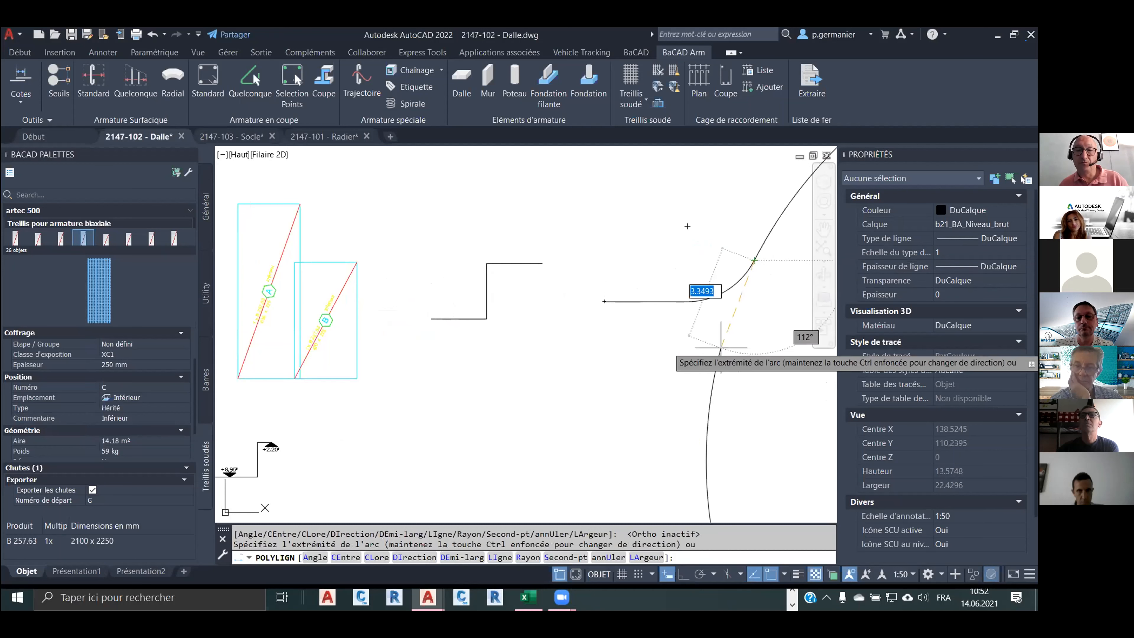
{"action": "key", "text": "Escape"}
Set the welded mesh product to B 335.63 and create a mesh section on the stepped polyline.
{"action": "middle_click_drag", "start_coordinate": [563, 357], "coordinate": [420, 392]}
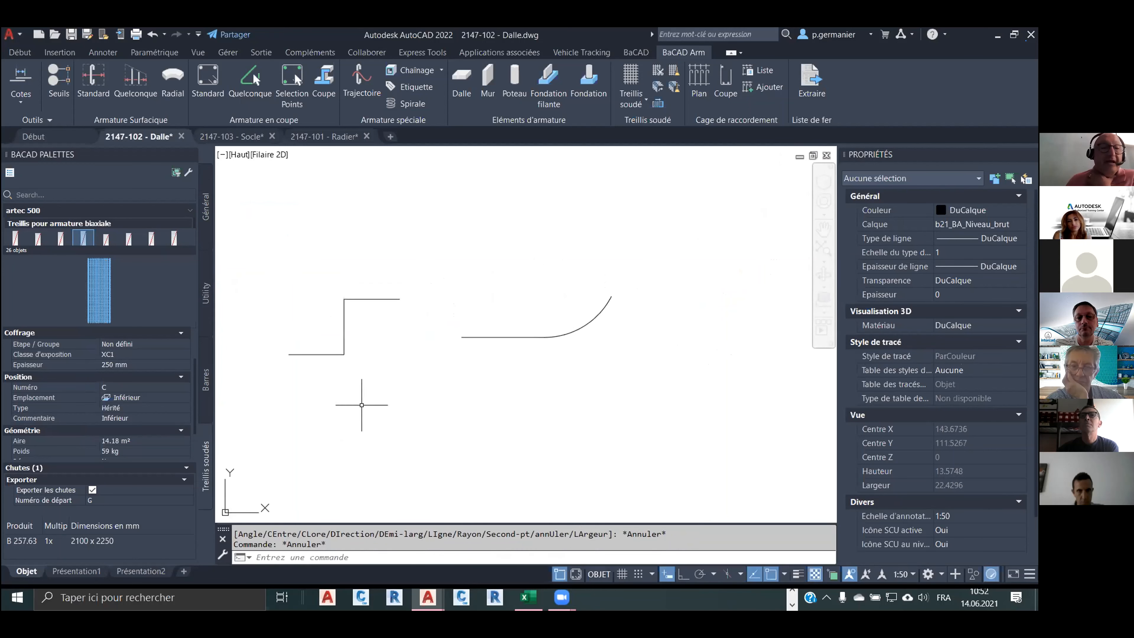
{"action": "mouse_move", "coordinate": [108, 243]}
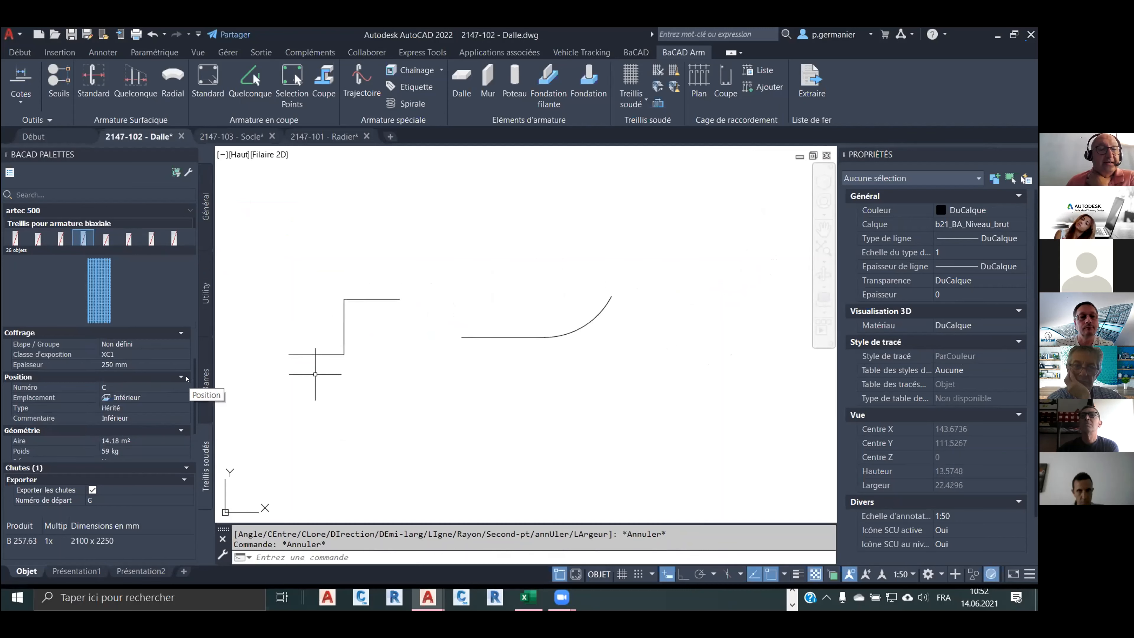
{"action": "left_click_drag", "start_coordinate": [192, 379], "coordinate": [194, 334]}
{"action": "left_click", "coordinate": [141, 364]}
{"action": "left_click", "coordinate": [141, 364]}
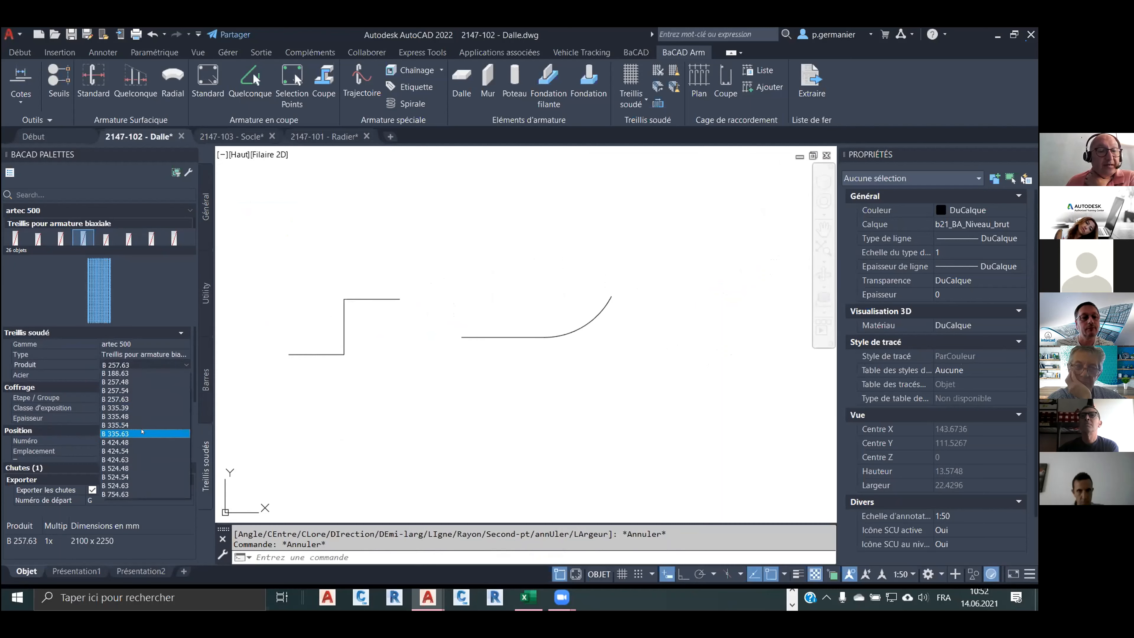
{"action": "left_click", "coordinate": [129, 433]}
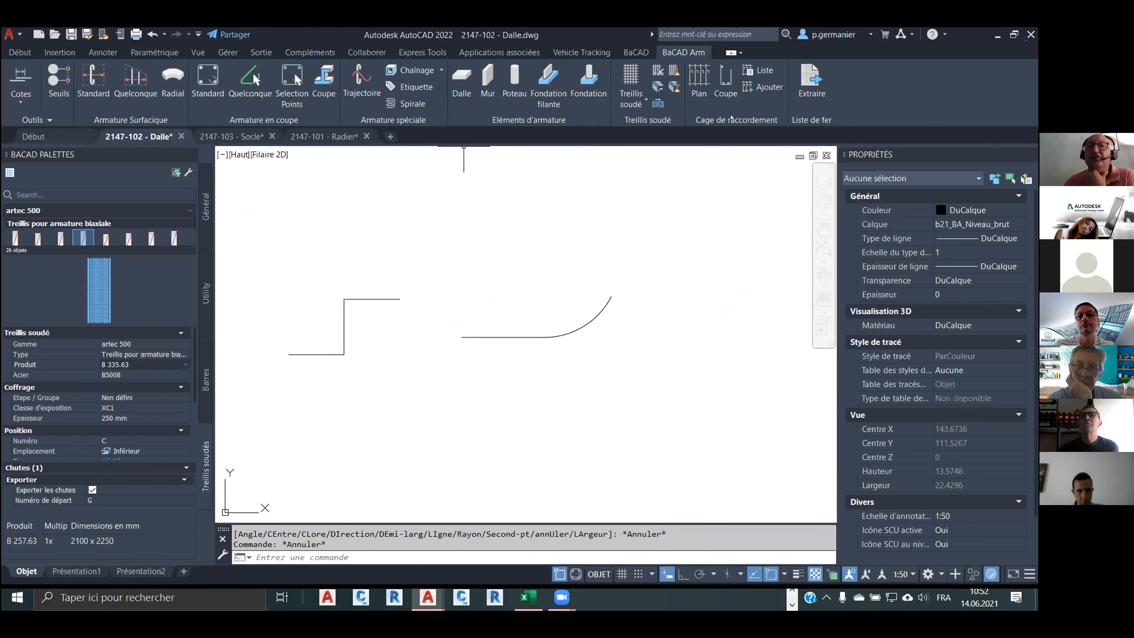
{"action": "left_click", "coordinate": [643, 103]}
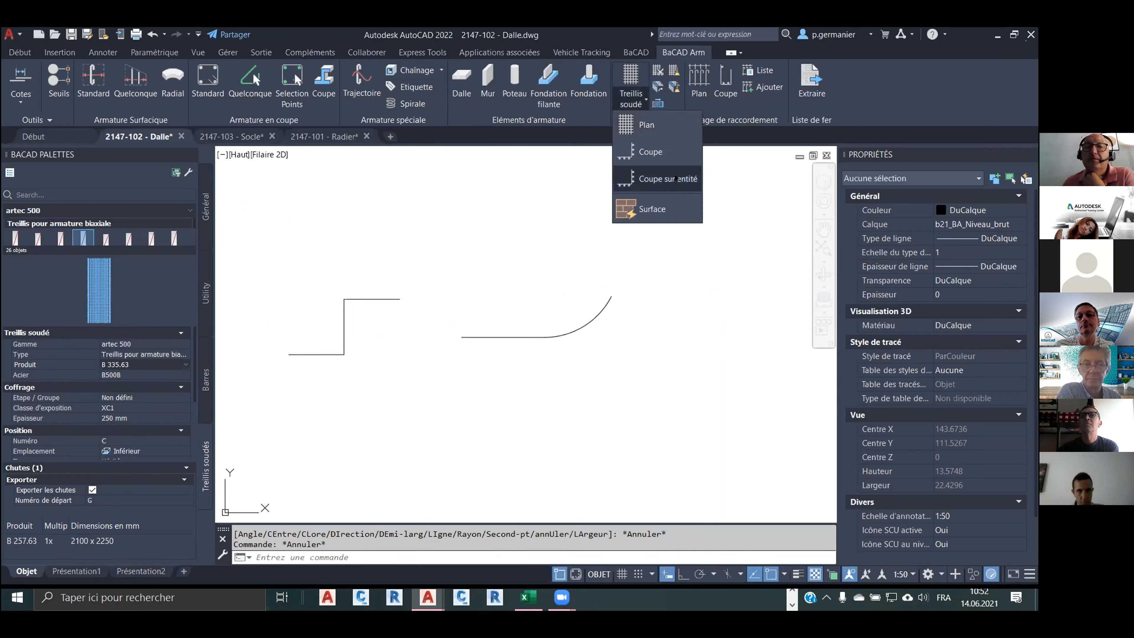
{"action": "left_click", "coordinate": [658, 177]}
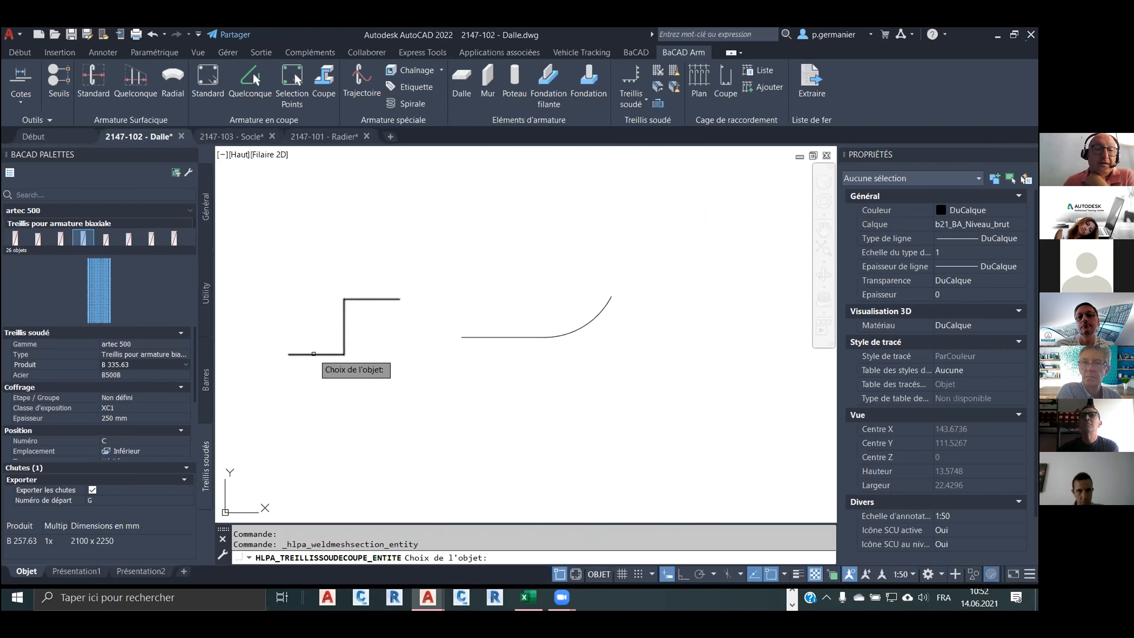
{"action": "left_click", "coordinate": [326, 354]}
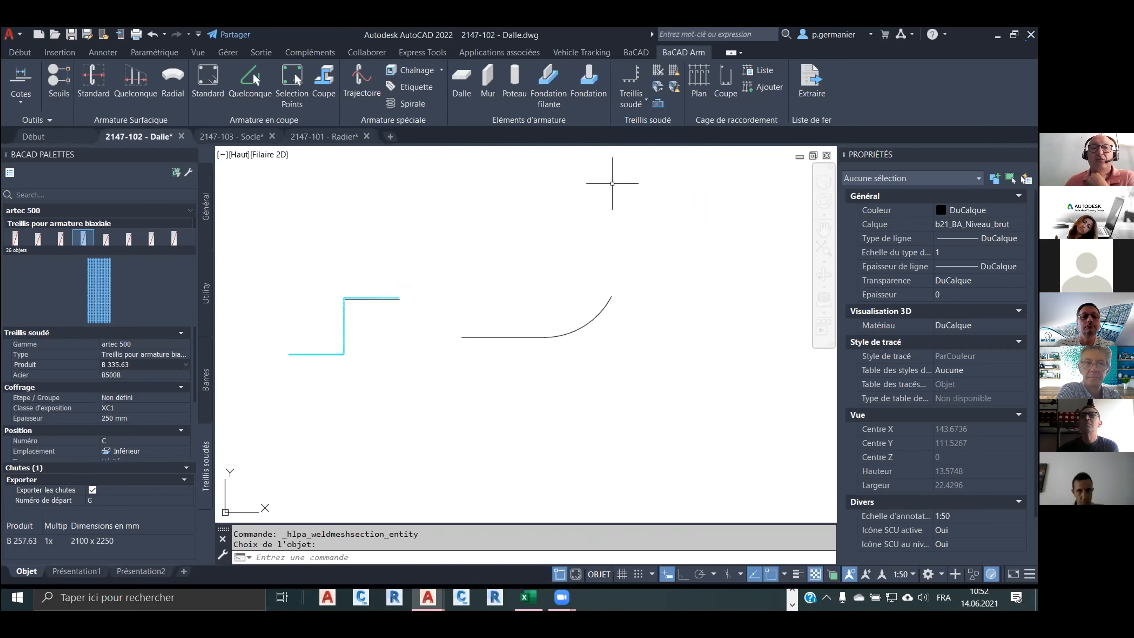
Set the welded mesh product to B 424.63 and create a mesh section on the curved polyline.
{"action": "left_click", "coordinate": [134, 365]}
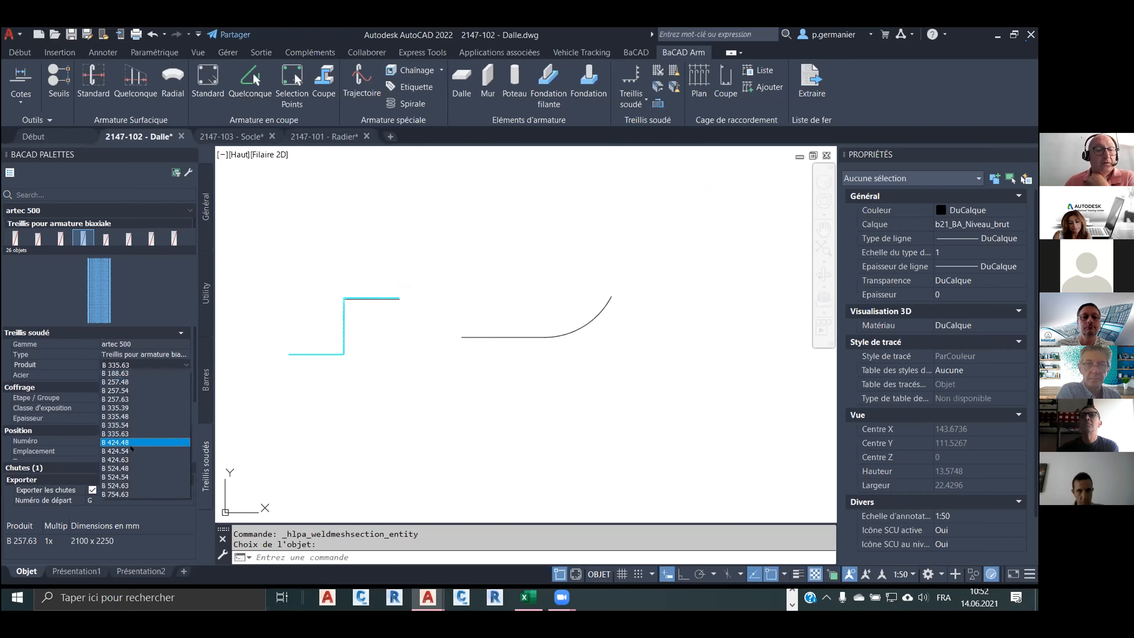
{"action": "left_click", "coordinate": [132, 459]}
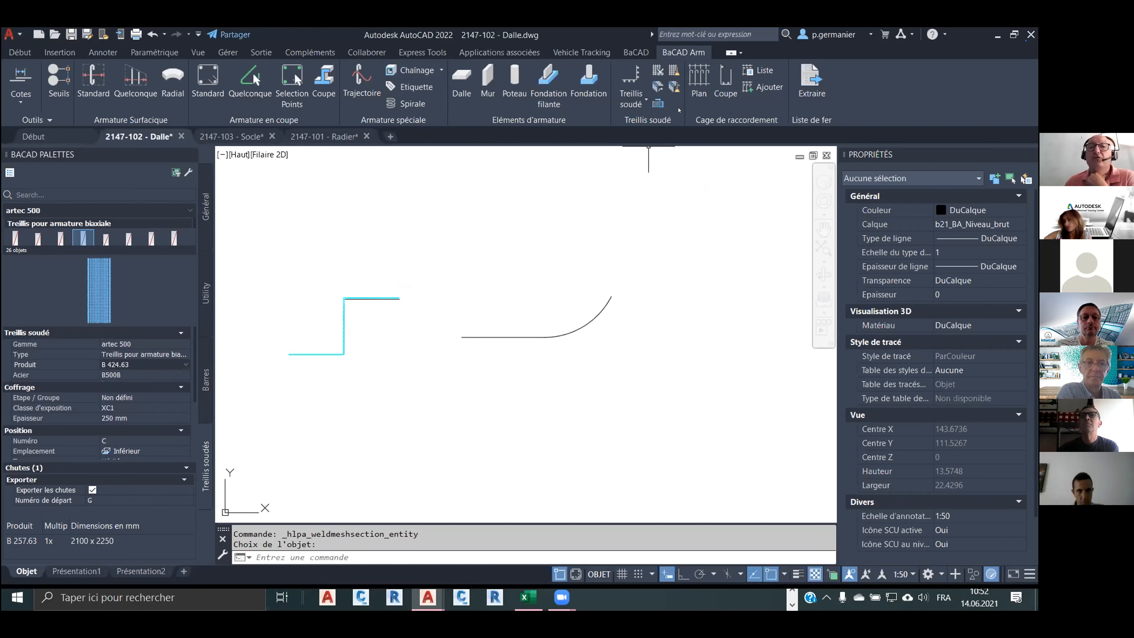
{"action": "left_click", "coordinate": [636, 102]}
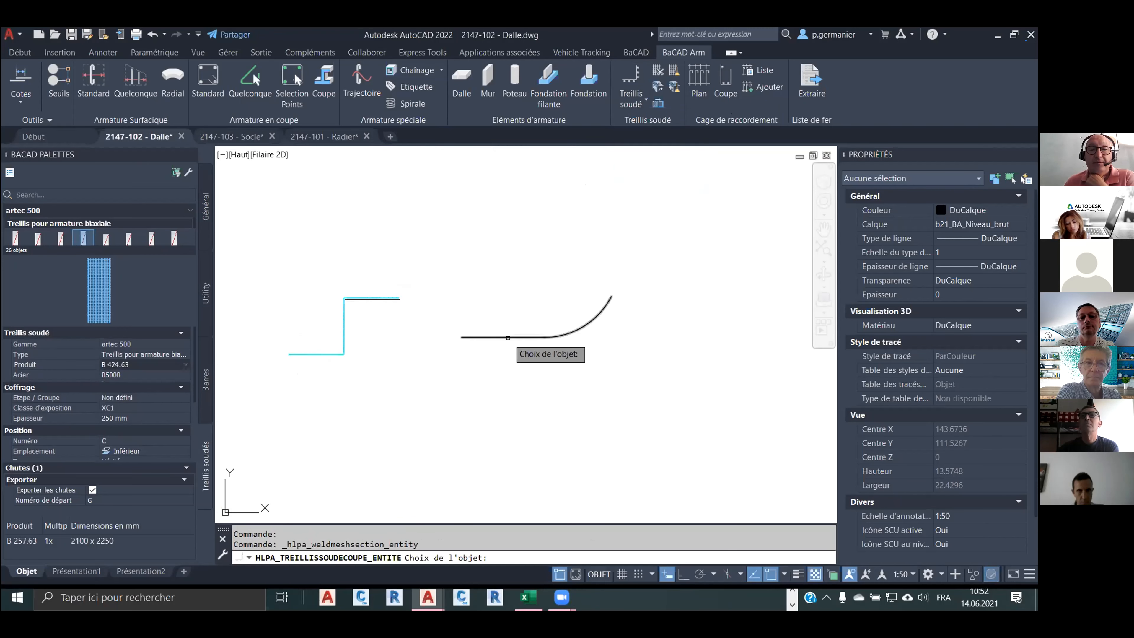
{"action": "scroll", "coordinate": [554, 339], "scroll_direction": "up", "scroll_amount": 5}
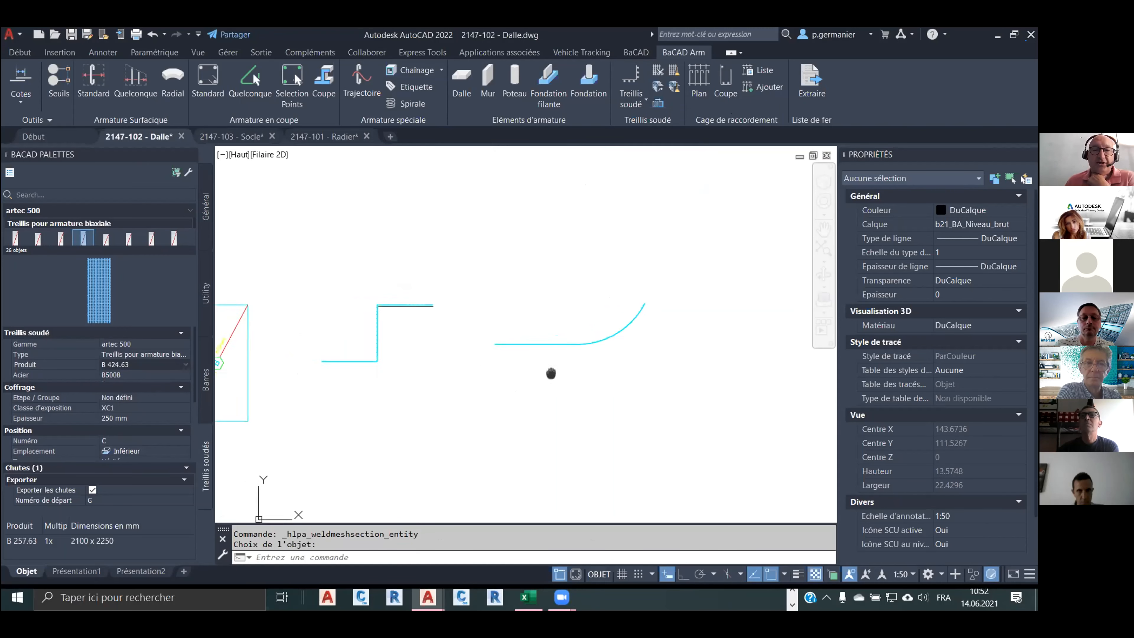
{"action": "scroll", "coordinate": [606, 353], "scroll_direction": "up", "scroll_amount": 7}
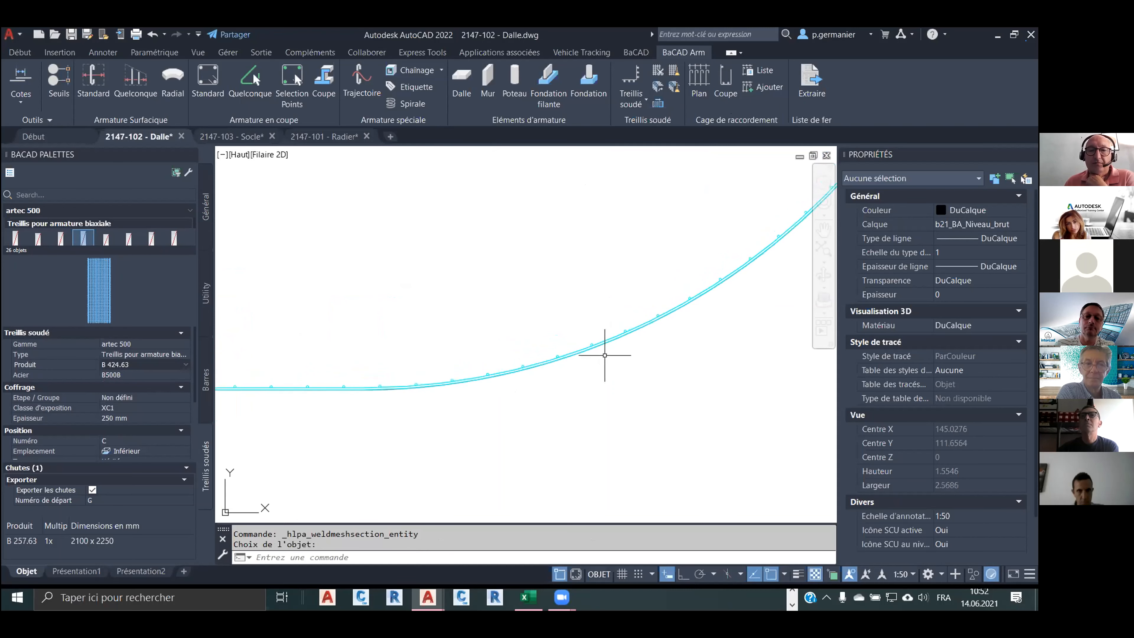
{"action": "scroll", "coordinate": [593, 347], "scroll_direction": "down", "scroll_amount": 10}
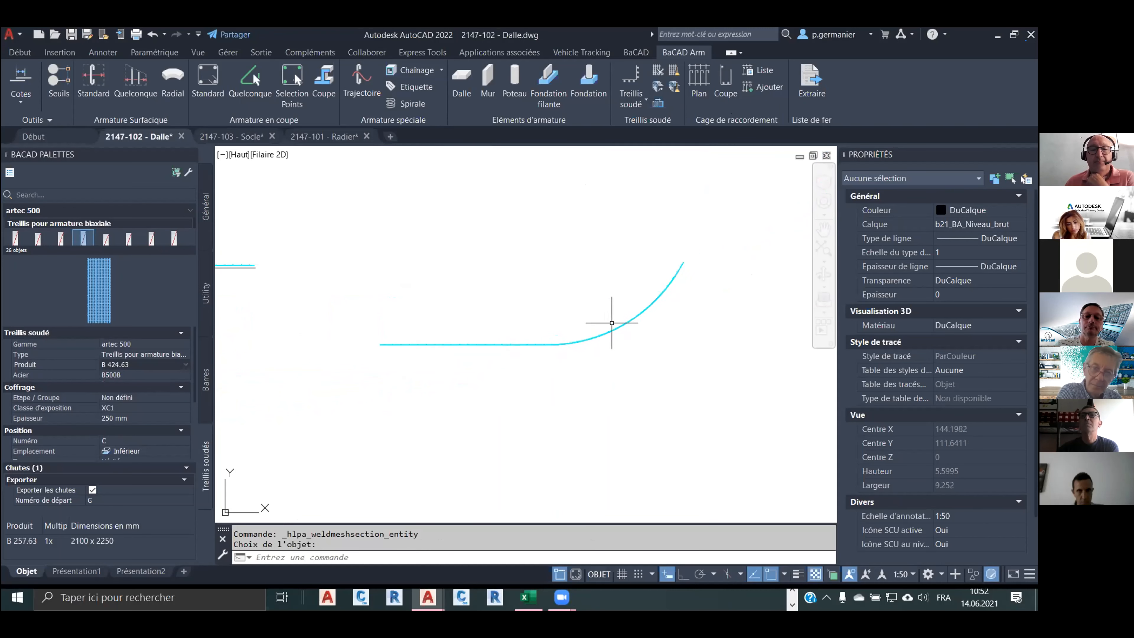
{"action": "middle_click_drag", "start_coordinate": [393, 290], "coordinate": [523, 260]}
{"action": "scroll", "coordinate": [337, 265], "scroll_direction": "up", "scroll_amount": 6}
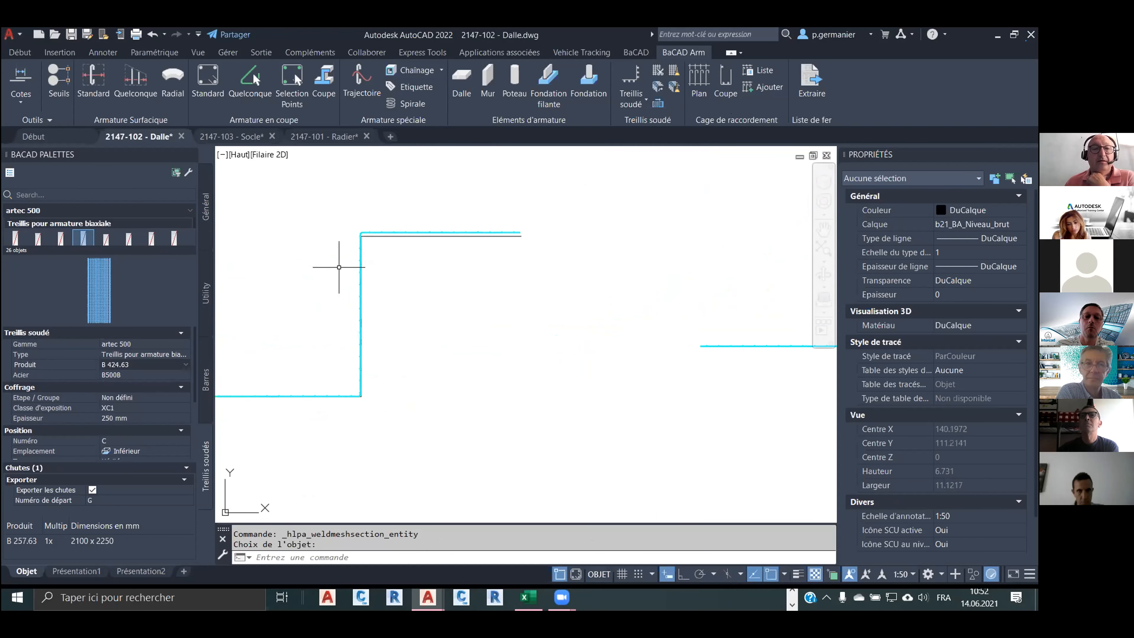
{"action": "scroll", "coordinate": [385, 219], "scroll_direction": "down", "scroll_amount": 7}
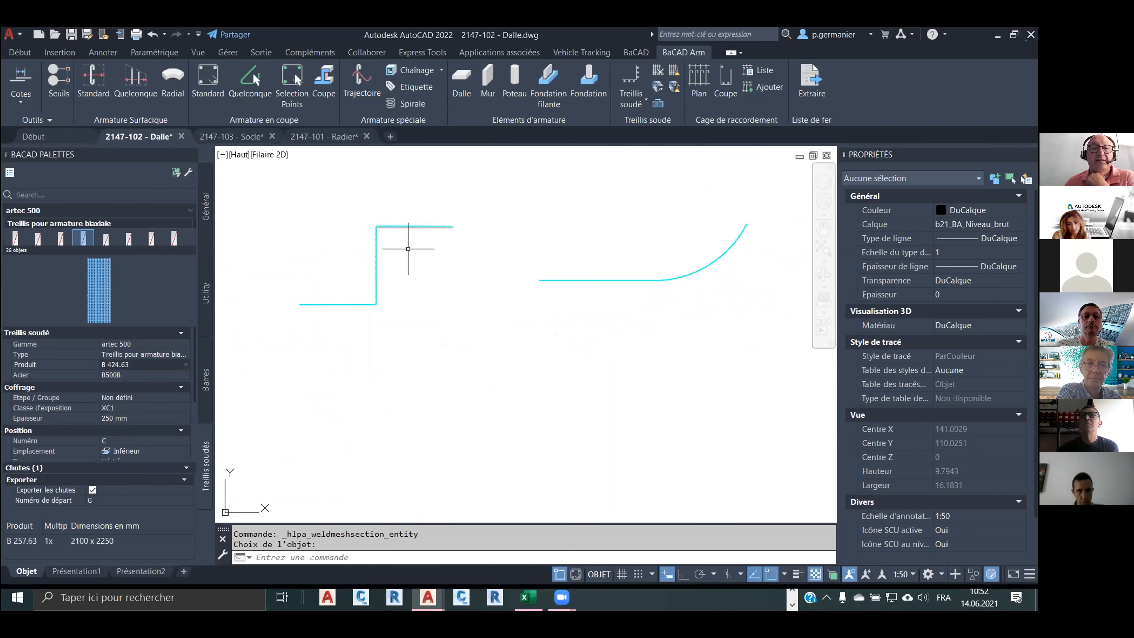
Create a plan instance of the stepped B 335.63 mesh section and place it above the section.
{"action": "left_click", "coordinate": [407, 224]}
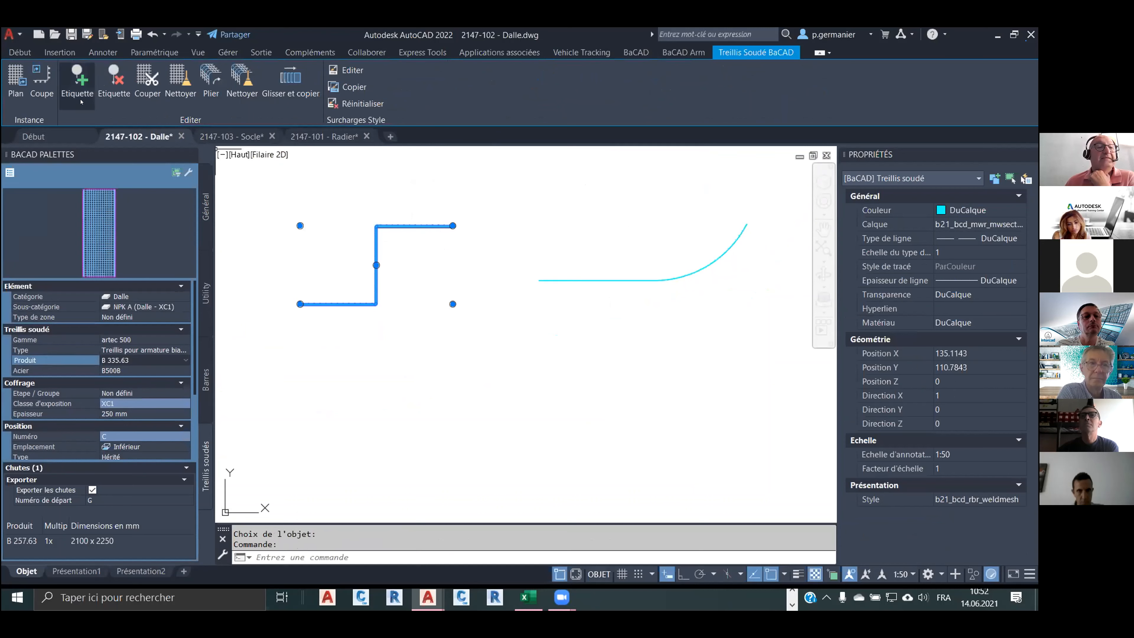
{"action": "left_click", "coordinate": [15, 80]}
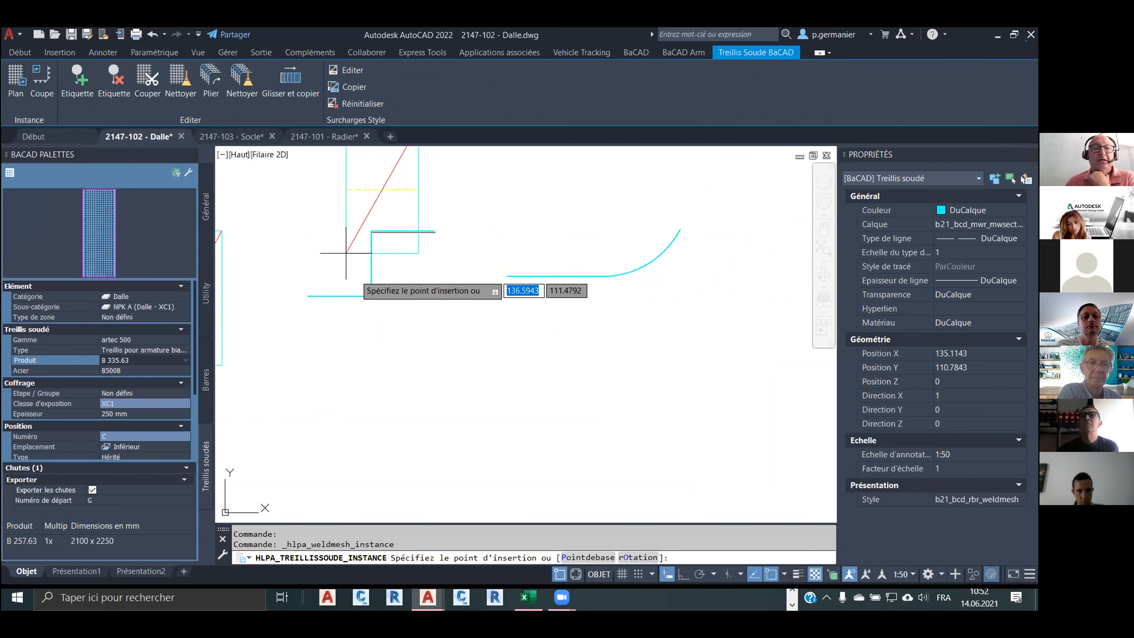
{"action": "scroll", "coordinate": [348, 321], "scroll_direction": "down", "scroll_amount": 3}
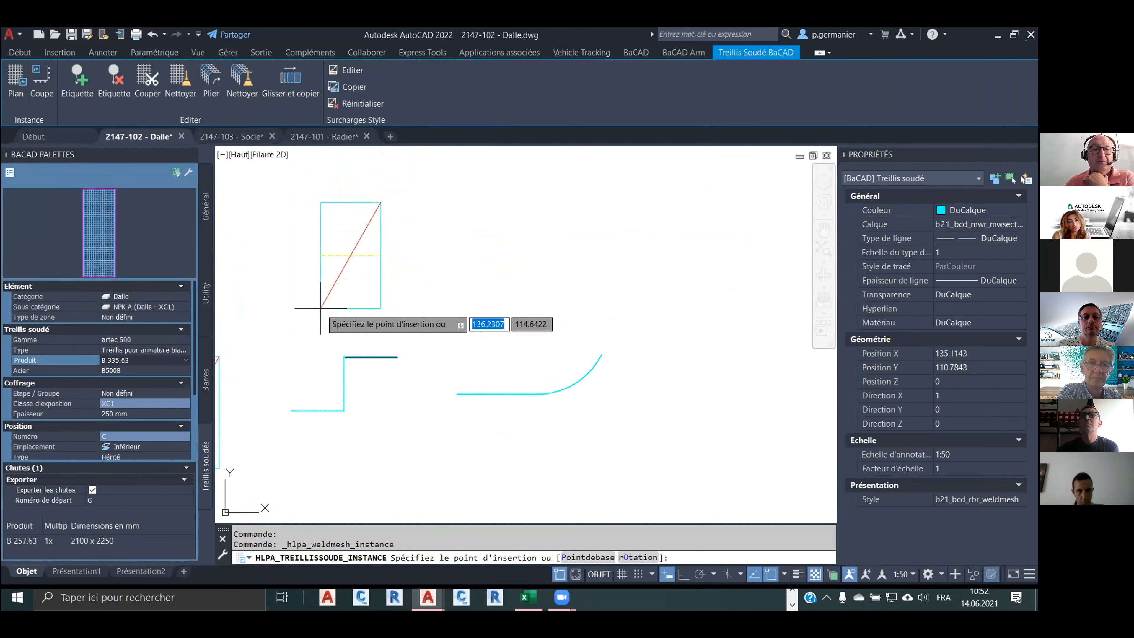
{"action": "left_click", "coordinate": [320, 308]}
{"action": "scroll", "coordinate": [332, 231], "scroll_direction": "up", "scroll_amount": 5}
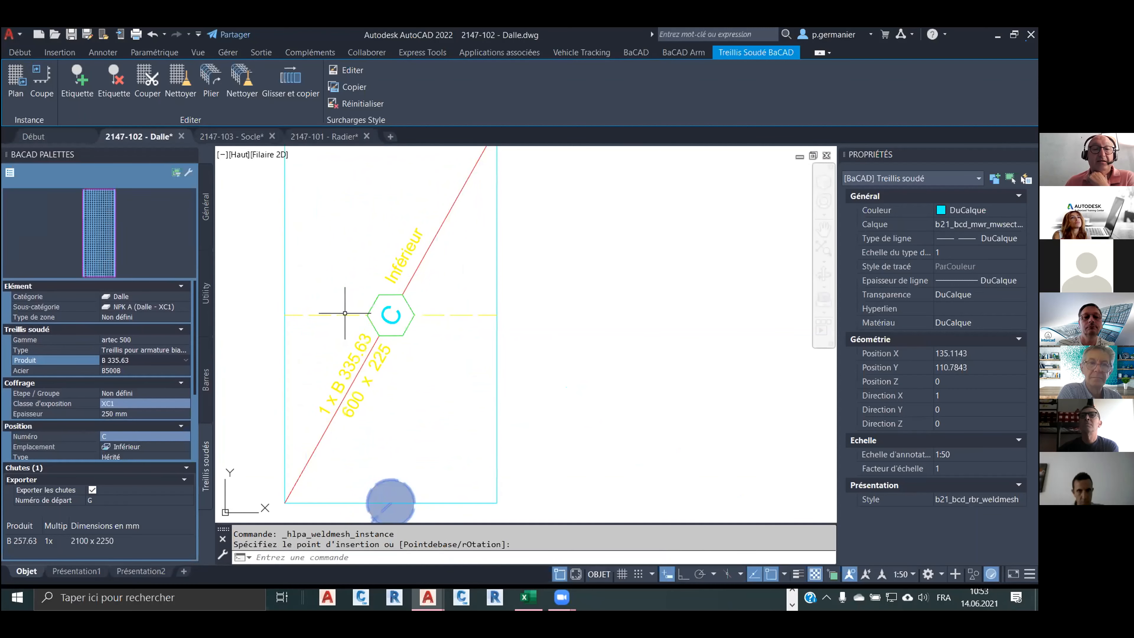
{"action": "scroll", "coordinate": [352, 268], "scroll_direction": "down", "scroll_amount": 5}
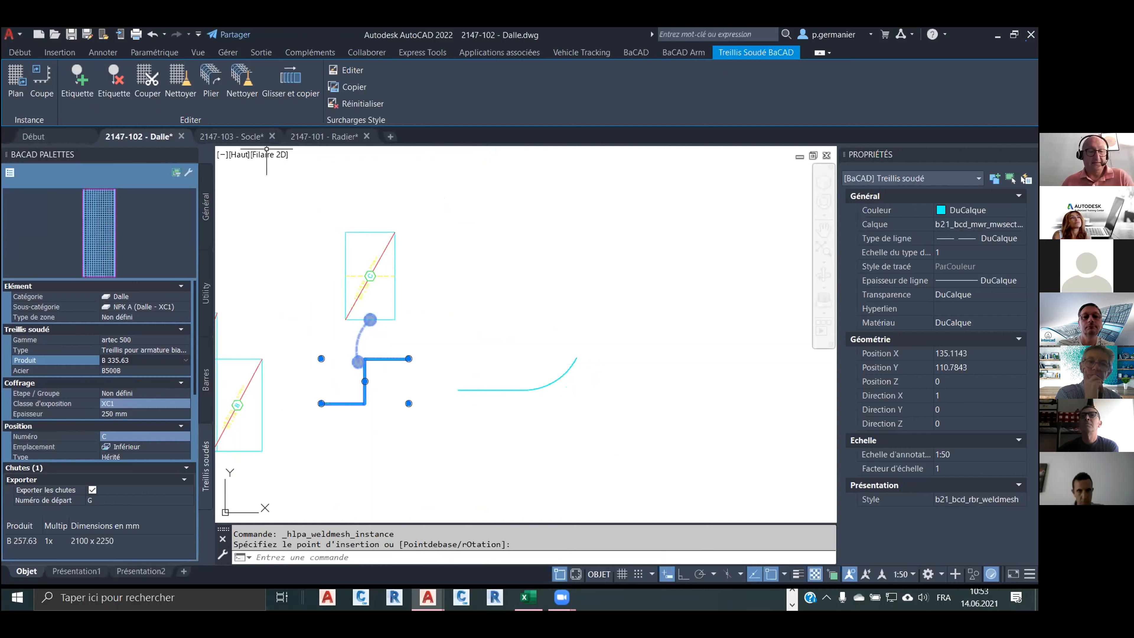
{"action": "key", "text": "Escape"}
{"action": "key", "text": "Escape"}
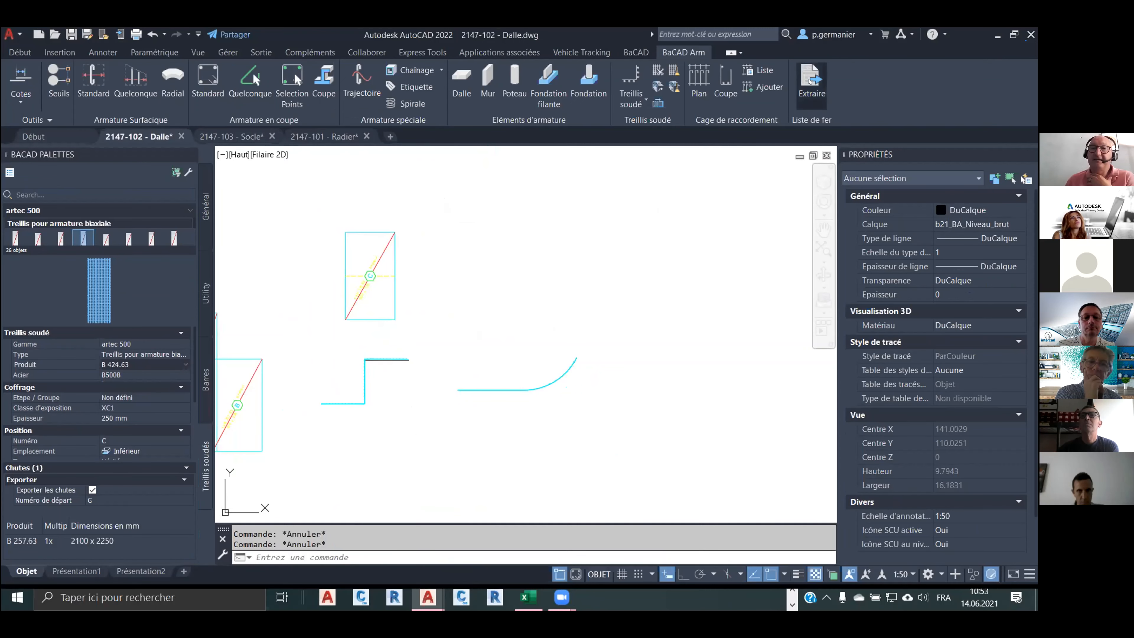
Extract the reinforcement positions of the drawing and open the BaCAD documents at list 111.
{"action": "left_click", "coordinate": [807, 98]}
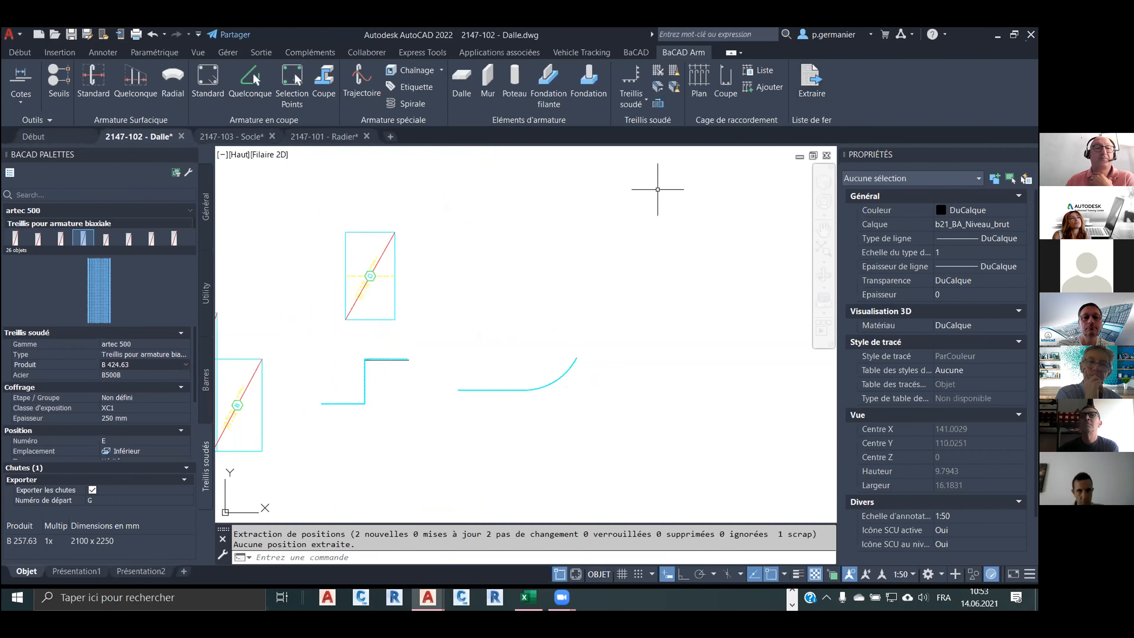
{"action": "left_click", "coordinate": [205, 206]}
{"action": "left_click", "coordinate": [164, 173]}
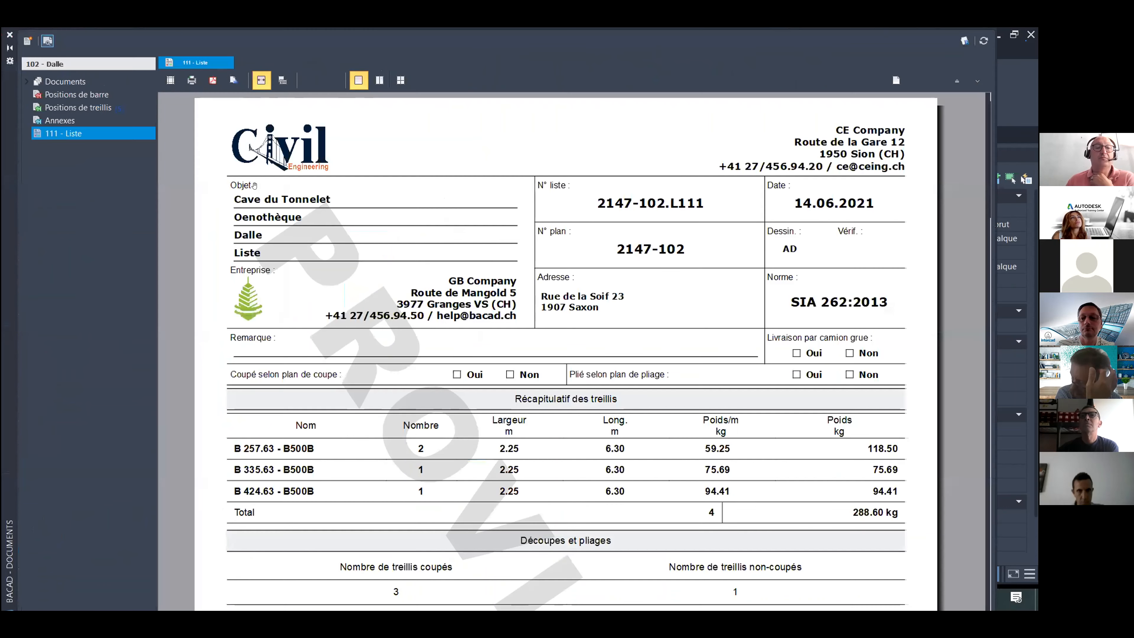
Examine the mesh summary, cutting plan and bending plan in list 111, and close the documents window.
{"action": "scroll", "coordinate": [383, 258], "scroll_direction": "down", "scroll_amount": 5}
{"action": "scroll", "coordinate": [384, 258], "scroll_direction": "up", "scroll_amount": 3}
{"action": "scroll", "coordinate": [396, 273], "scroll_direction": "down", "scroll_amount": 8}
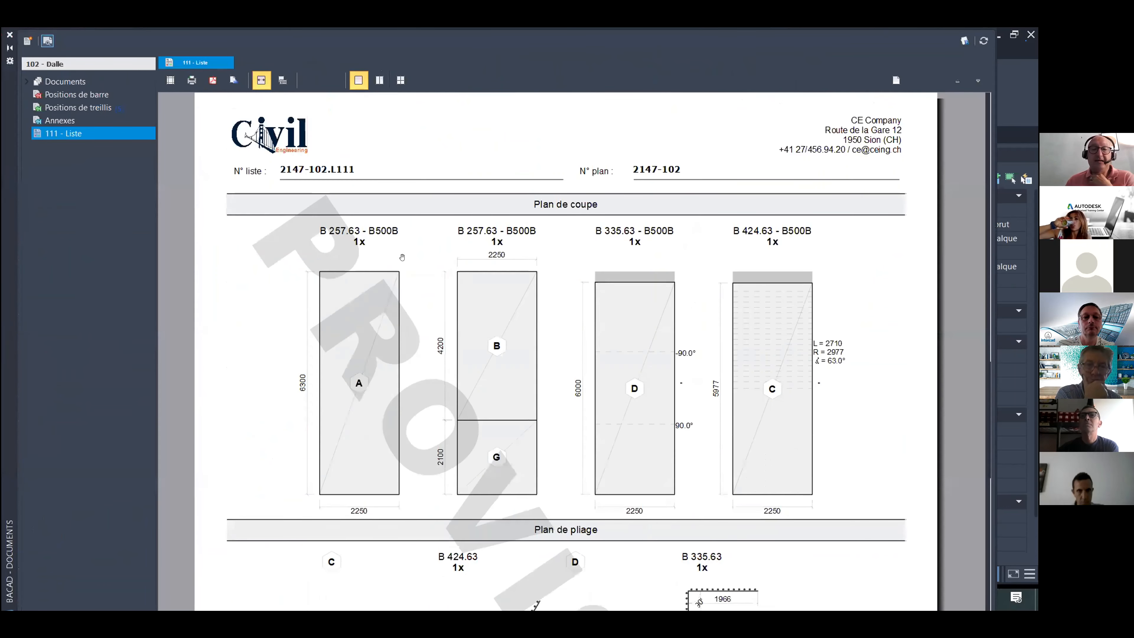
{"action": "scroll", "coordinate": [438, 245], "scroll_direction": "down", "scroll_amount": 4}
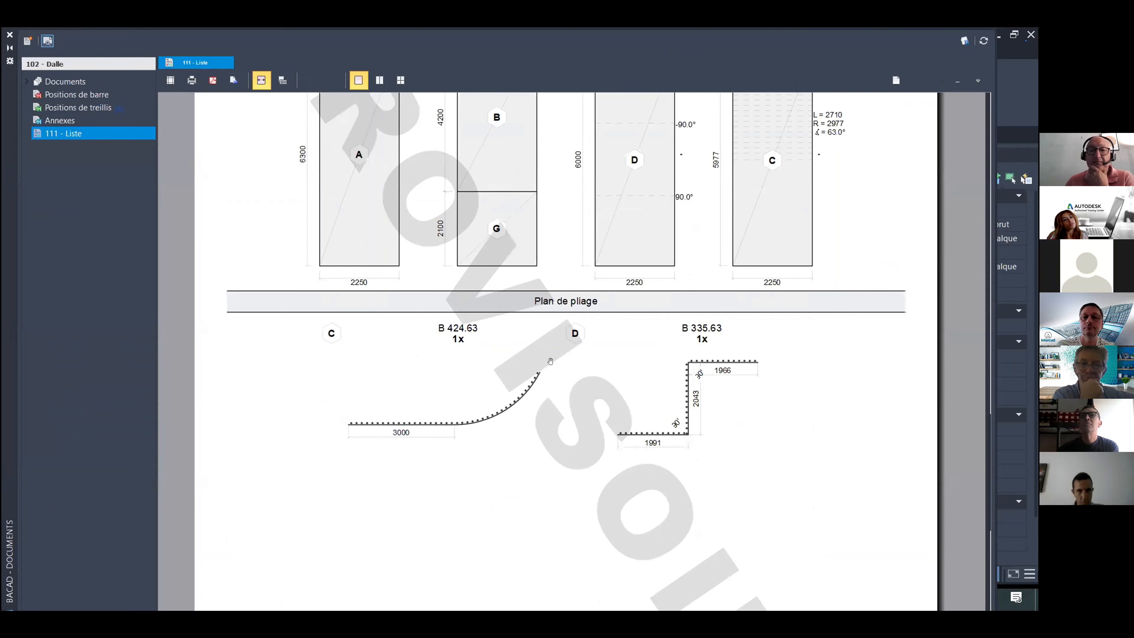
{"action": "scroll", "coordinate": [750, 288], "scroll_direction": "up", "scroll_amount": 5}
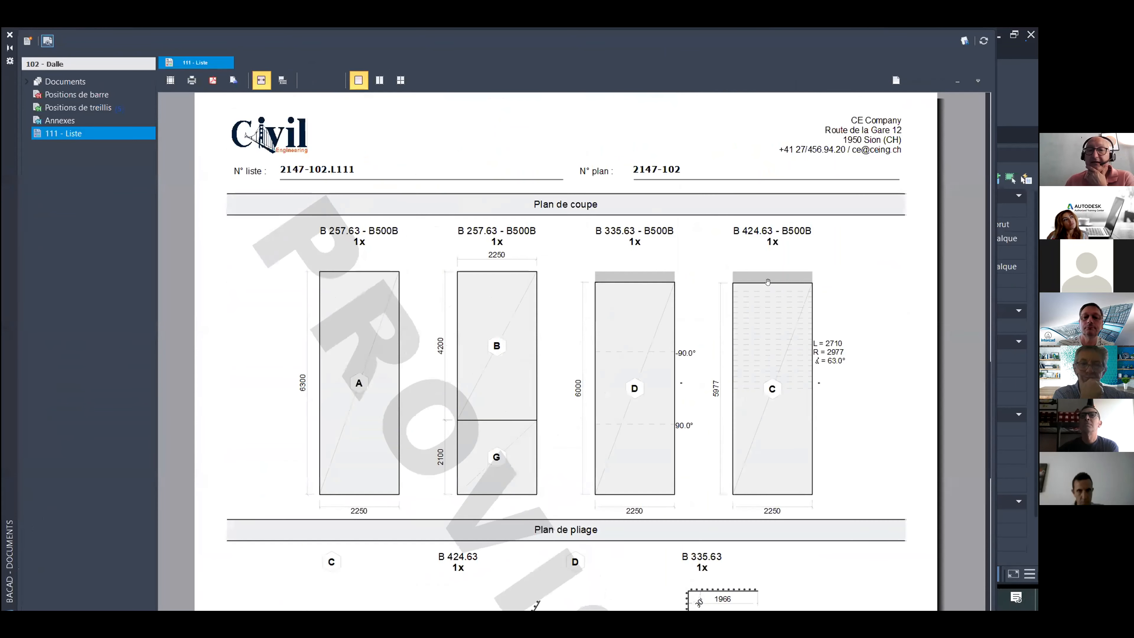
{"action": "scroll", "coordinate": [831, 326], "scroll_direction": "down", "scroll_amount": 2}
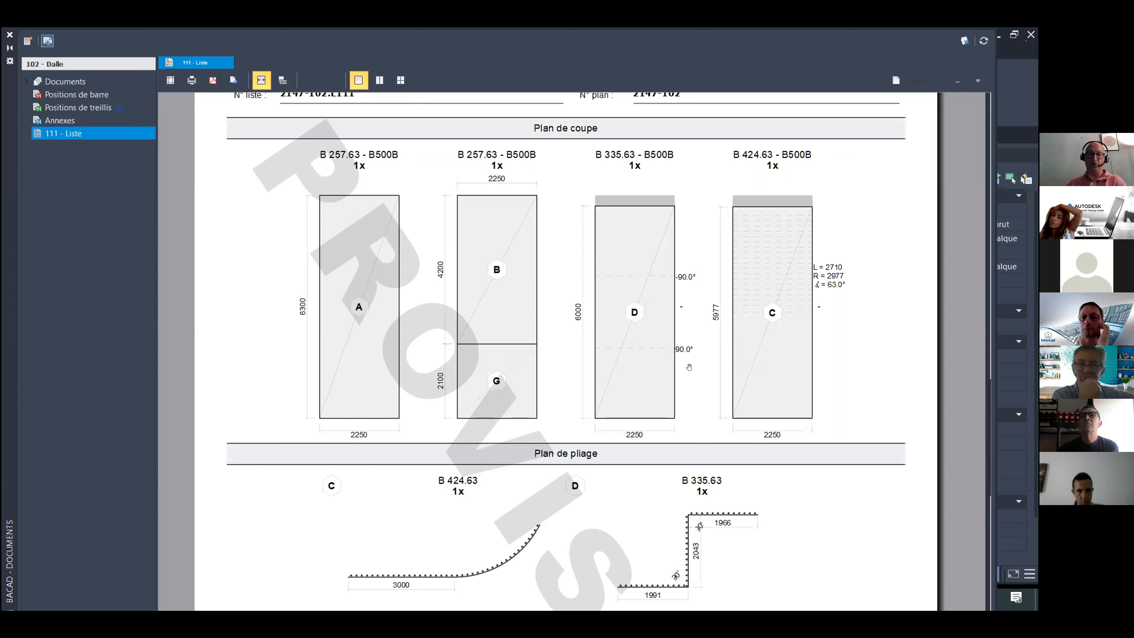
{"action": "scroll", "coordinate": [708, 388], "scroll_direction": "down", "scroll_amount": 4}
{"action": "scroll", "coordinate": [747, 350], "scroll_direction": "up", "scroll_amount": 6}
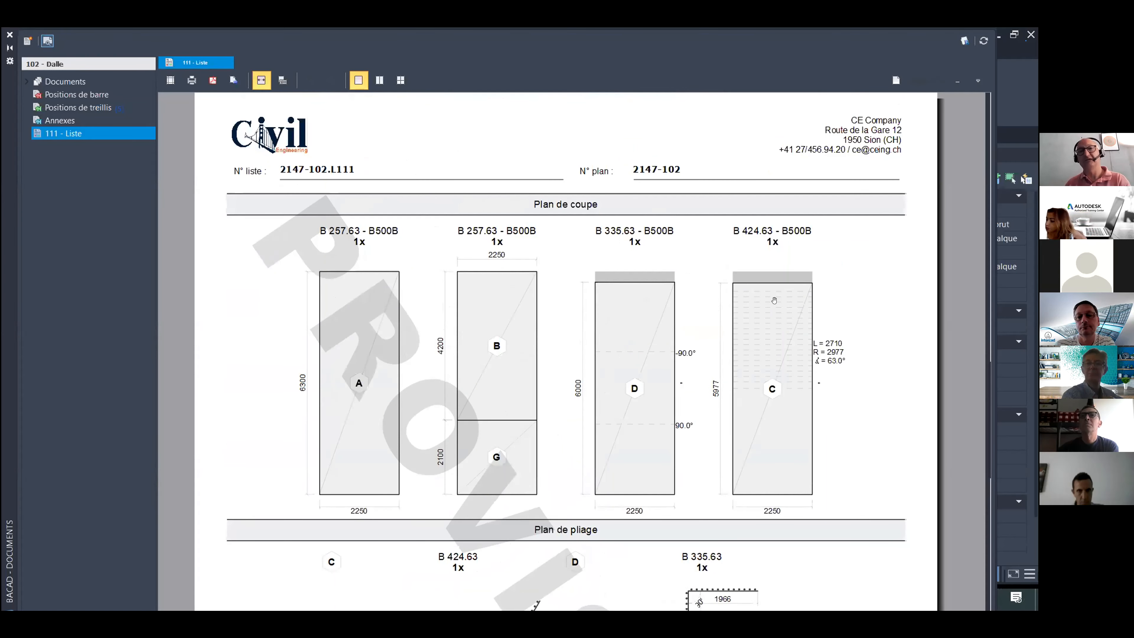
{"action": "left_click", "coordinate": [9, 35]}
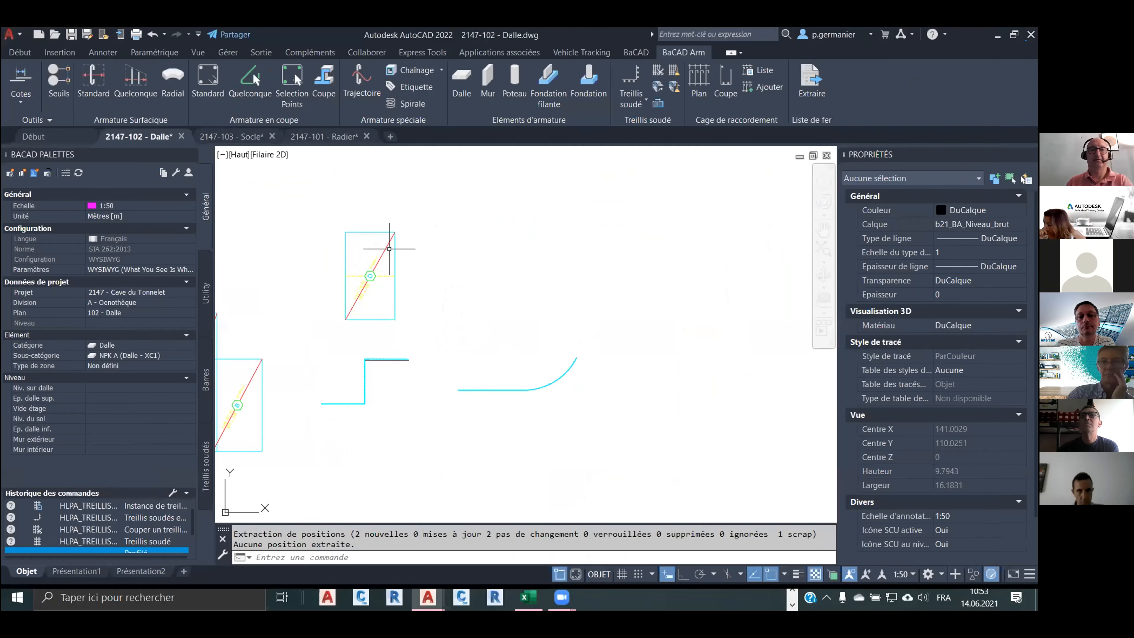
{"action": "mouse_move", "coordinate": [587, 355]}
{"action": "middle_mouse_down"}
{"action": "mouse_move", "coordinate": [645, 330]}
{"action": "mouse_move", "coordinate": [578, 329]}
{"action": "mouse_move", "coordinate": [614, 276]}
{"action": "middle_mouse_up"}
{"action": "scroll", "coordinate": [506, 304], "scroll_direction": "up", "scroll_amount": 2}
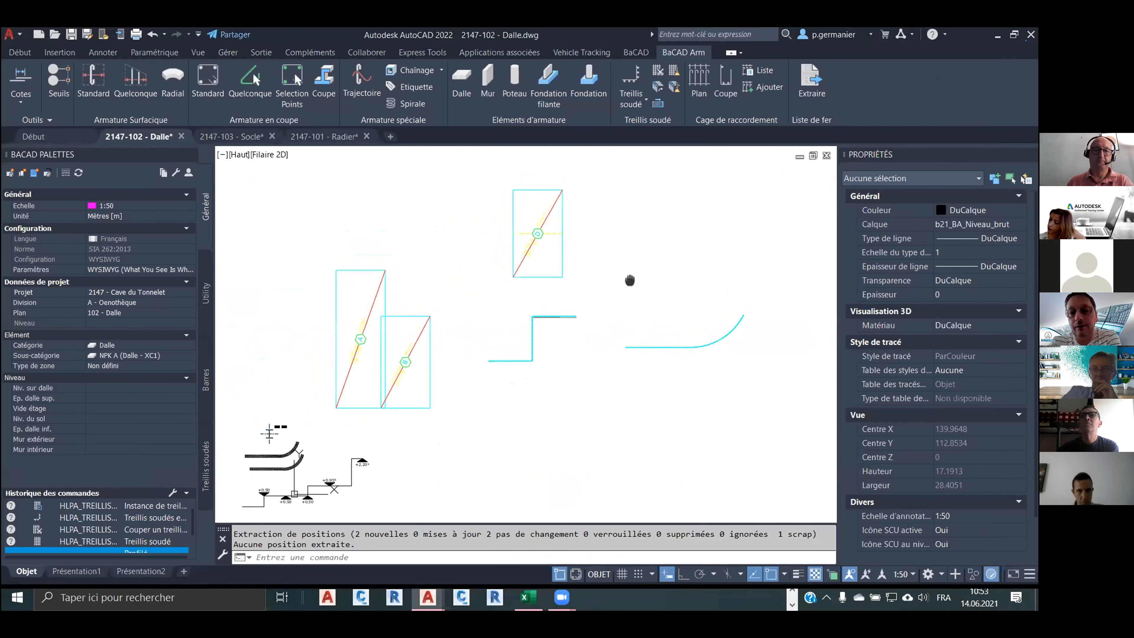
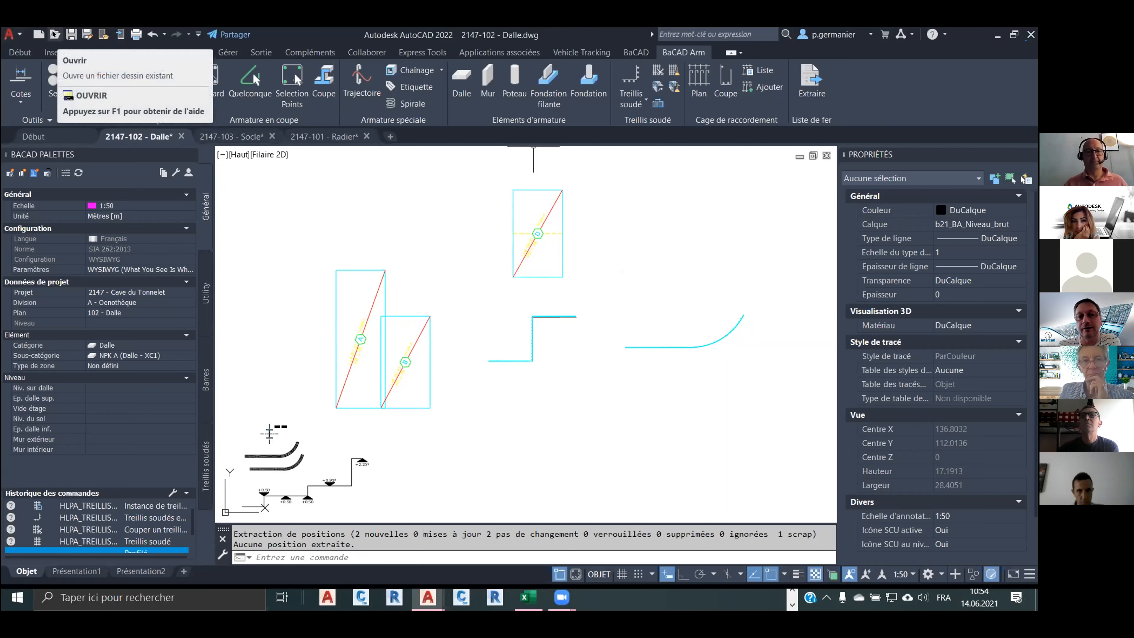
Start opening an existing drawing and preview the Dalle, Socle and Attique files in the A - Oenothèque folder.
{"action": "left_click", "coordinate": [54, 35]}
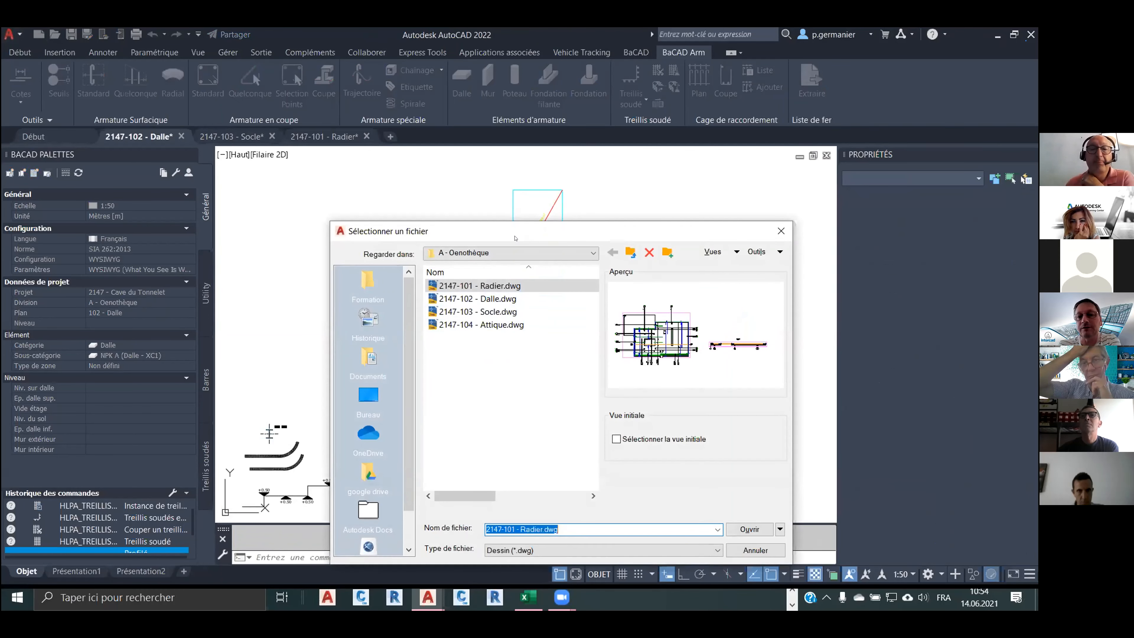
{"action": "left_click_drag", "start_coordinate": [512, 237], "coordinate": [398, 96]}
{"action": "left_click", "coordinate": [385, 156]}
{"action": "left_click", "coordinate": [385, 169]}
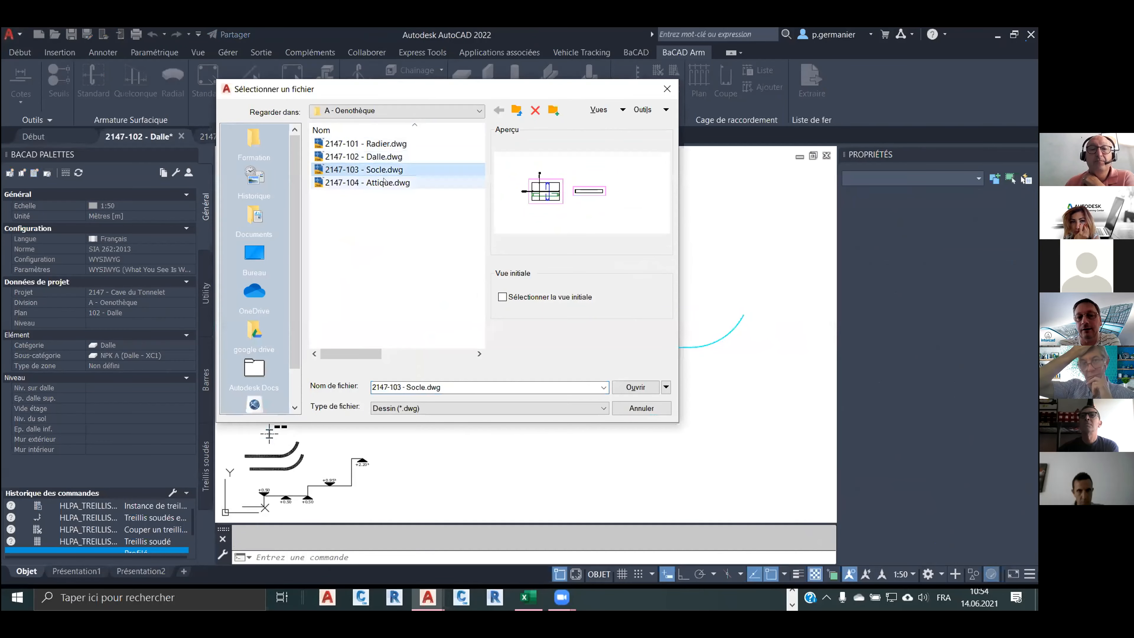
{"action": "left_click", "coordinate": [387, 182]}
Browse Projets 2021 to the DWG folder of 2041 - Démo AutoCAD-BaCAD and preview its two drawings.
{"action": "left_click", "coordinate": [395, 111]}
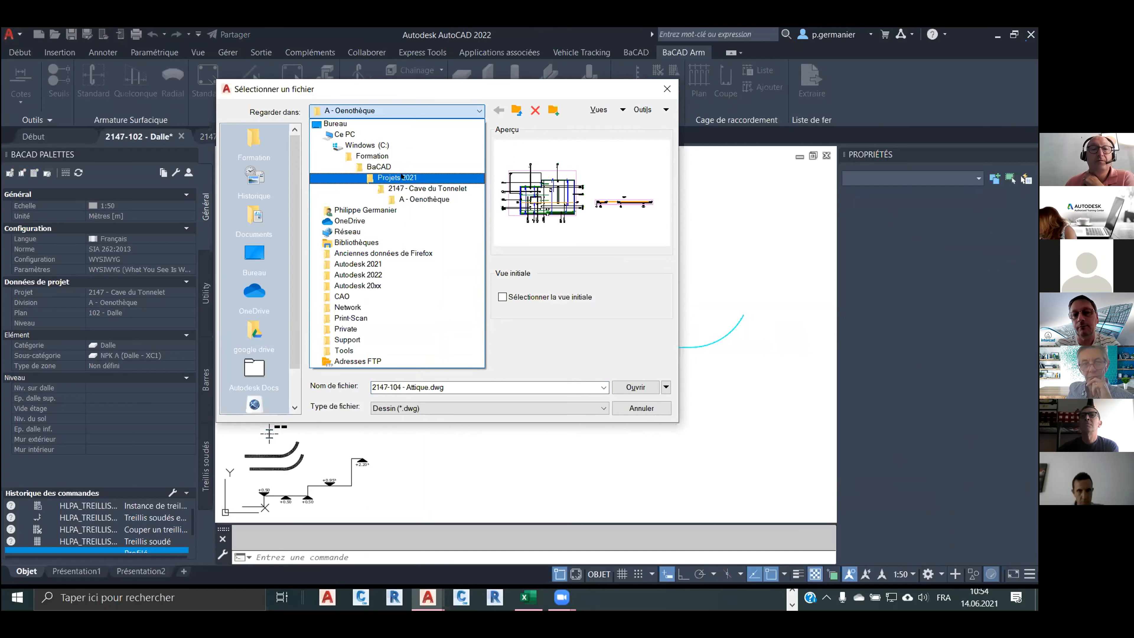
{"action": "left_click", "coordinate": [402, 177]}
{"action": "double_click", "coordinate": [359, 144]}
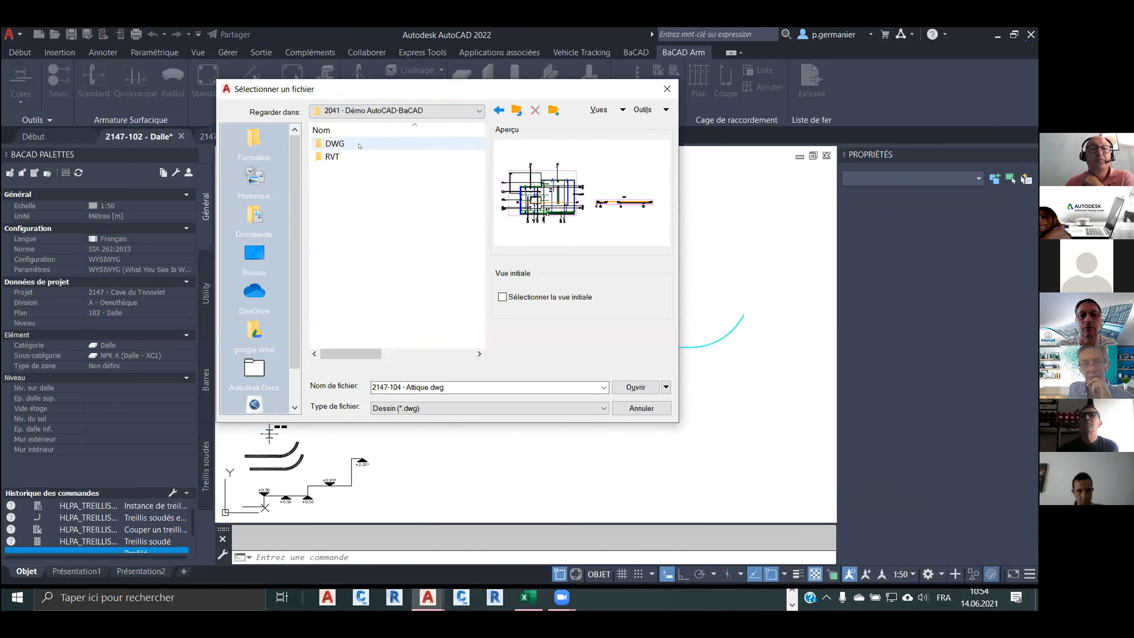
{"action": "double_click", "coordinate": [359, 144]}
{"action": "left_click", "coordinate": [362, 144]}
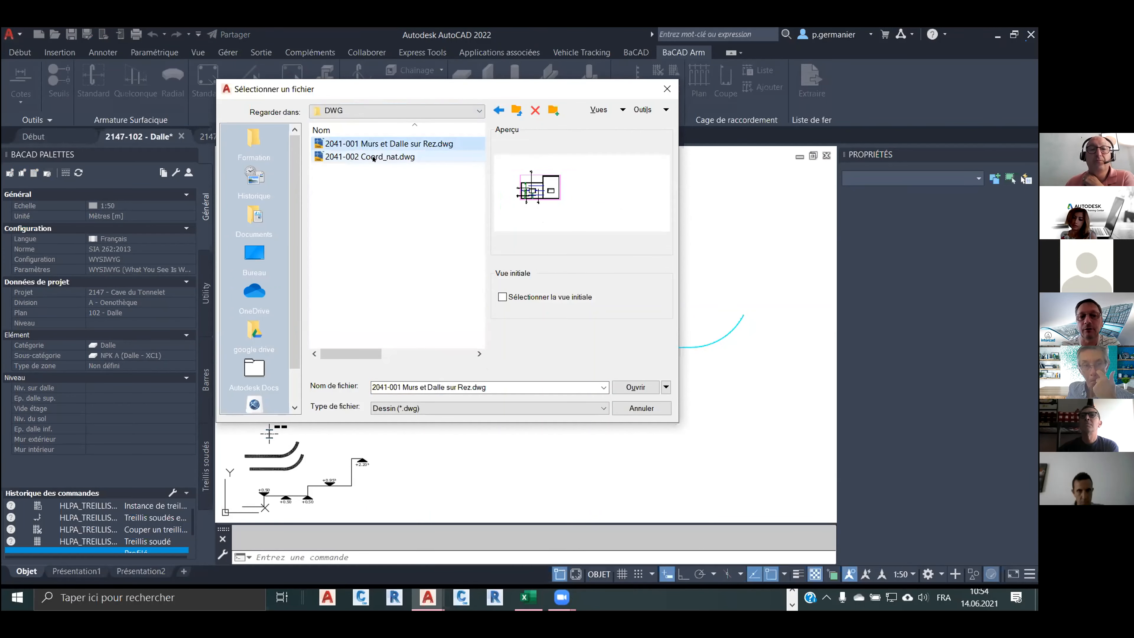
{"action": "left_click", "coordinate": [374, 157]}
Go up to the BaCAD folder to look for a drawing in another project folder.
{"action": "left_click", "coordinate": [375, 110]}
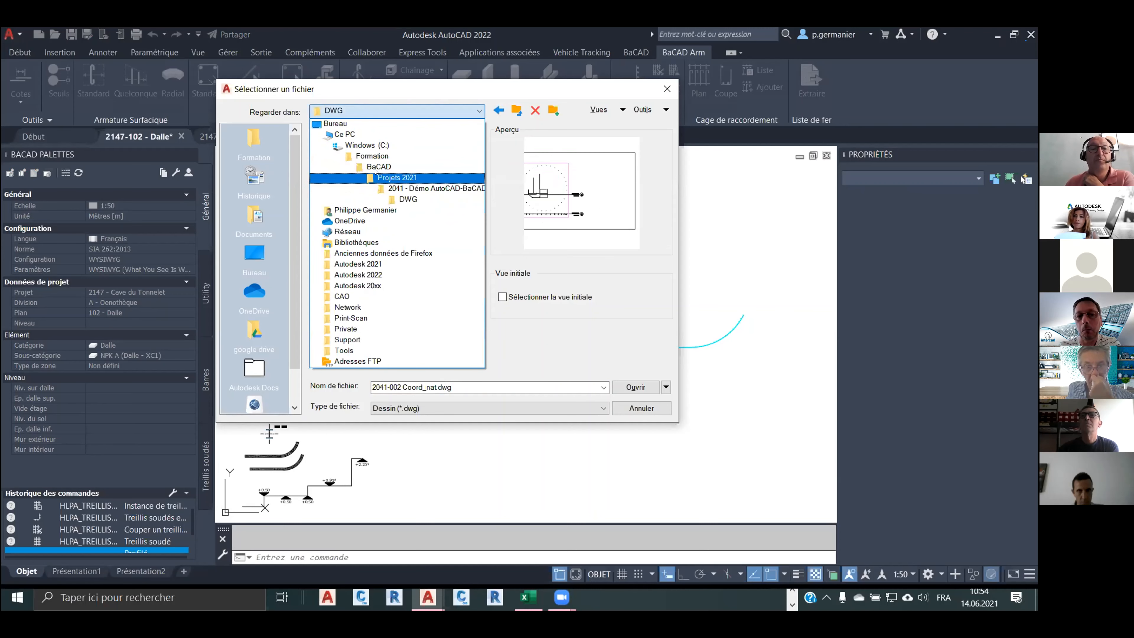
{"action": "left_click", "coordinate": [377, 167]}
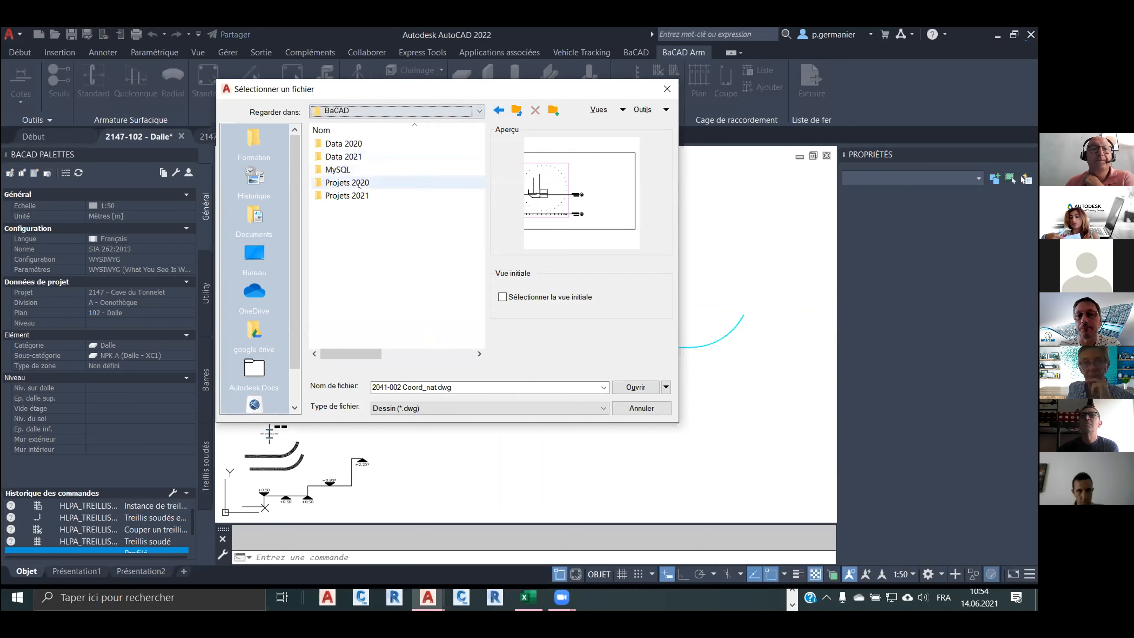
Preview the drawings stored in the A - Immeuble A folder of the 2043 - Les Aubergines project.
{"action": "double_click", "coordinate": [358, 196]}
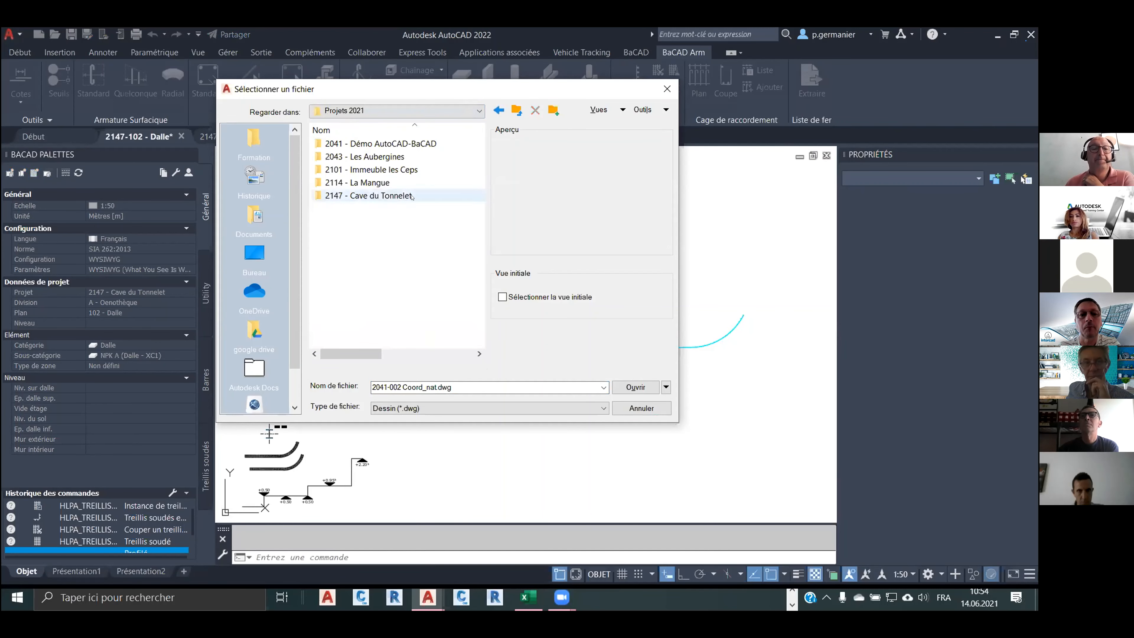
{"action": "double_click", "coordinate": [390, 157]}
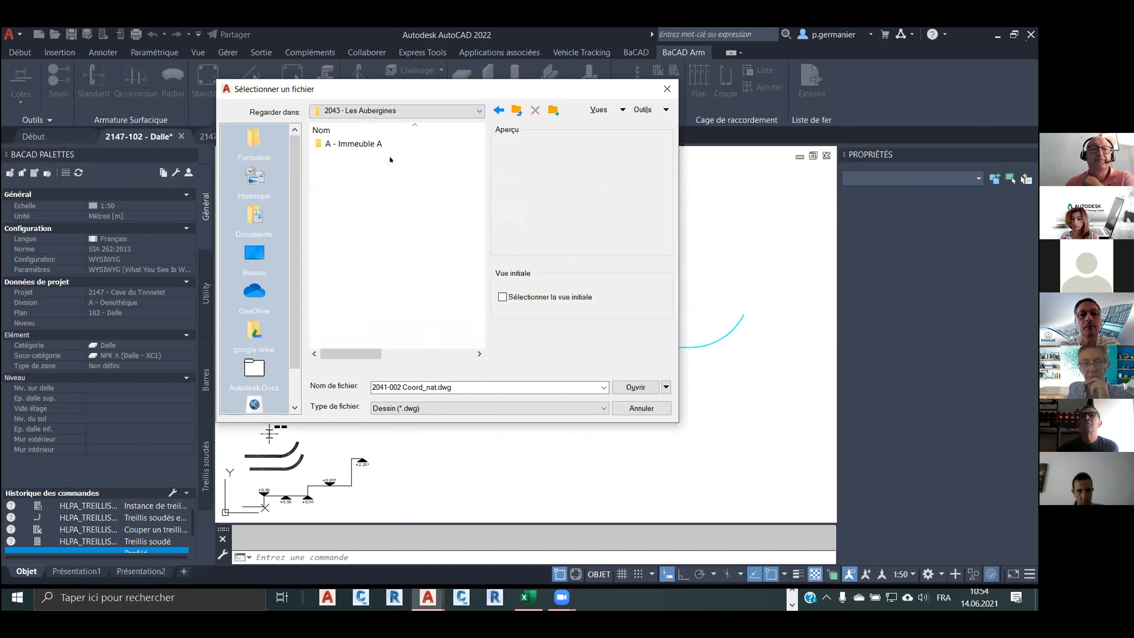
{"action": "double_click", "coordinate": [348, 143]}
{"action": "left_click", "coordinate": [362, 144]}
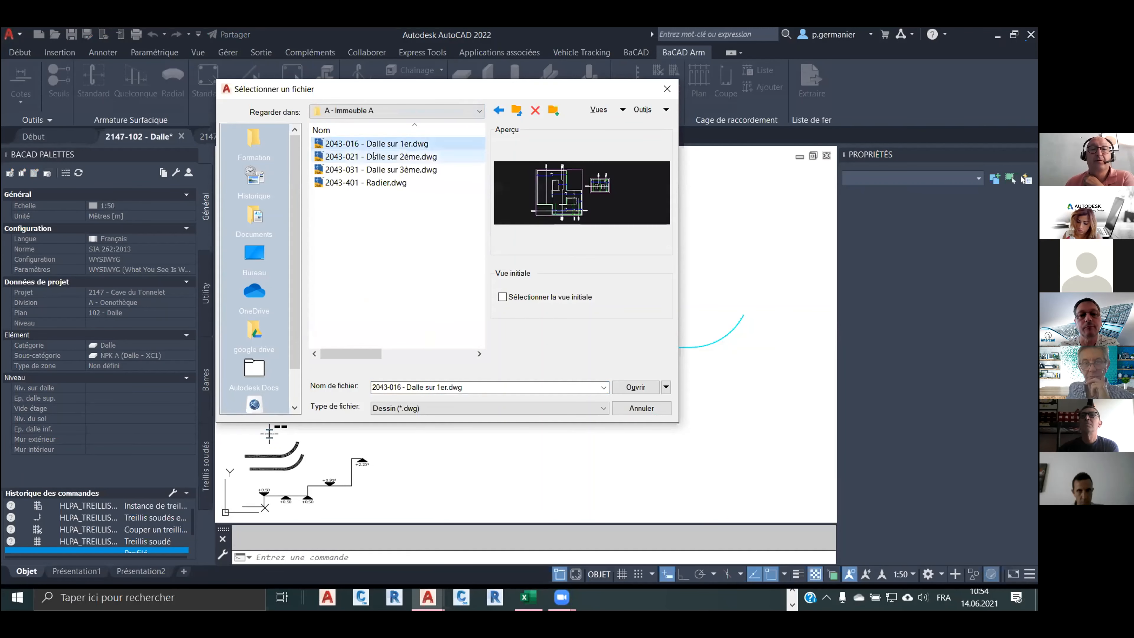
{"action": "left_click", "coordinate": [374, 156]}
{"action": "left_click", "coordinate": [375, 169]}
{"action": "left_click", "coordinate": [377, 183]}
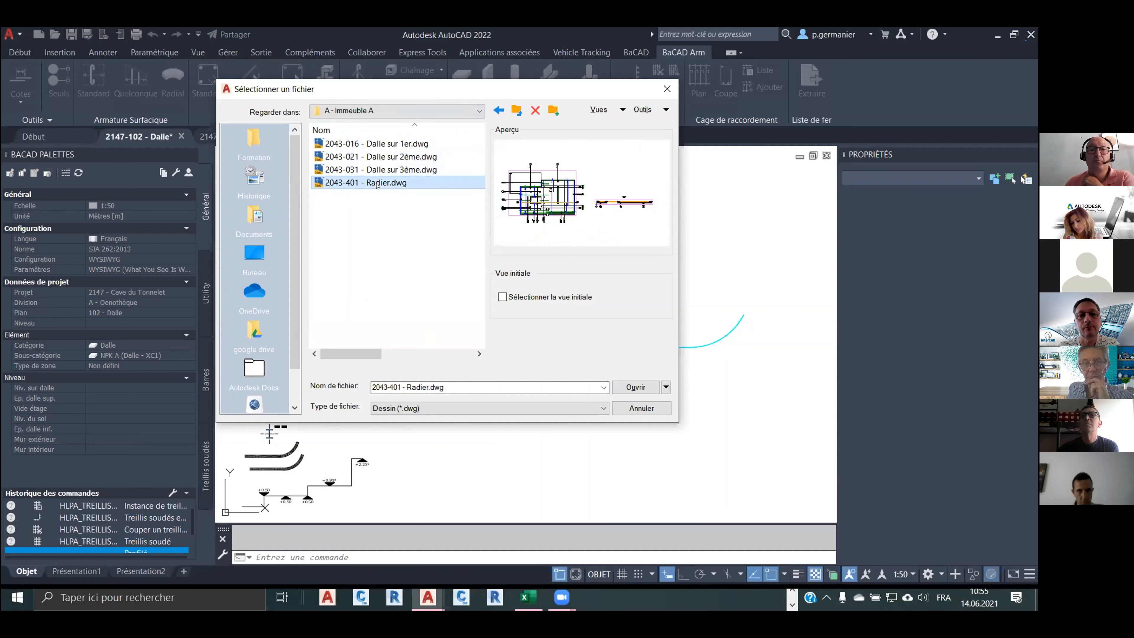
{"action": "left_click", "coordinate": [374, 156]}
Open 2114-101 - Elévations + Dalle au Rez.dwg from the A - Locaux commerciaux folder of the 2114 - La Mangue project.
{"action": "left_click", "coordinate": [385, 111]}
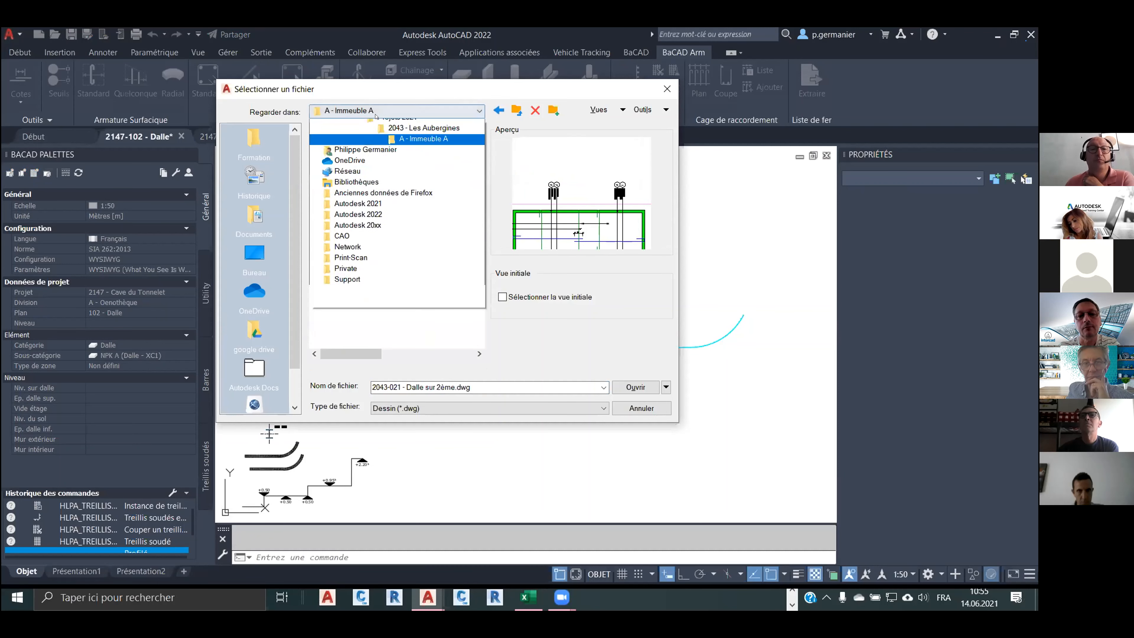
{"action": "left_click", "coordinate": [384, 177]}
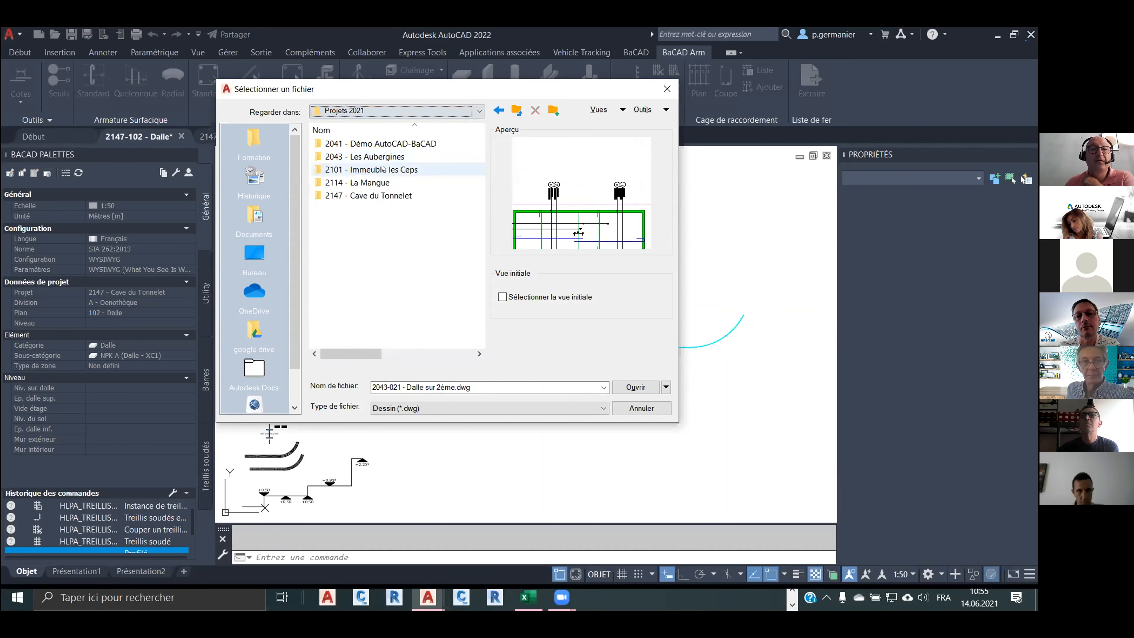
{"action": "double_click", "coordinate": [384, 182]}
{"action": "double_click", "coordinate": [361, 142]}
{"action": "left_click", "coordinate": [361, 144]}
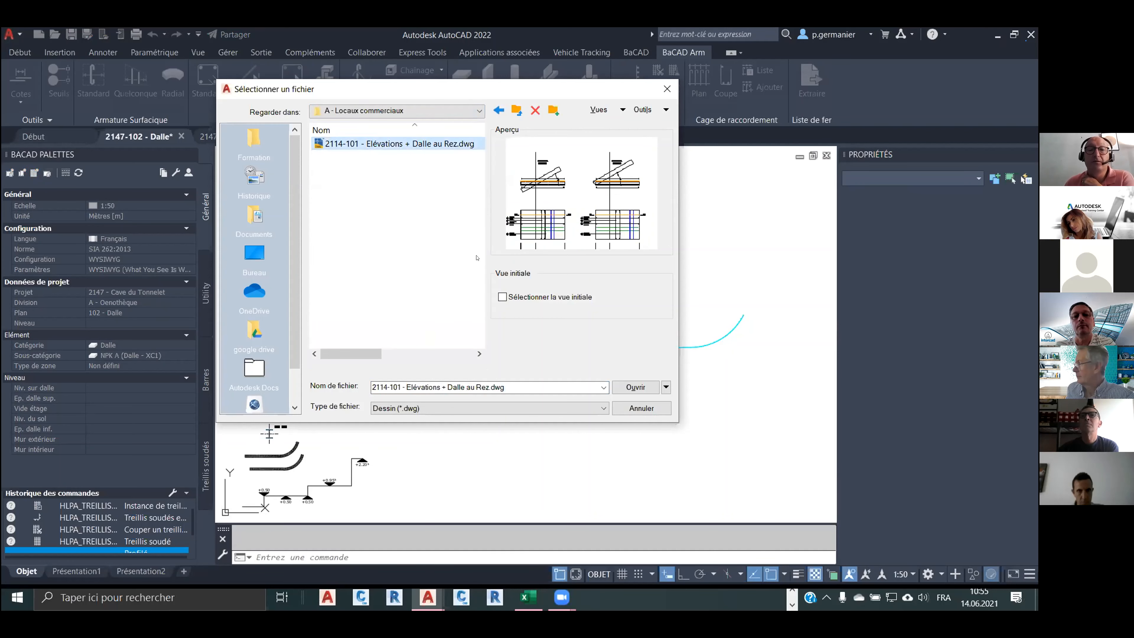
{"action": "left_click", "coordinate": [643, 387]}
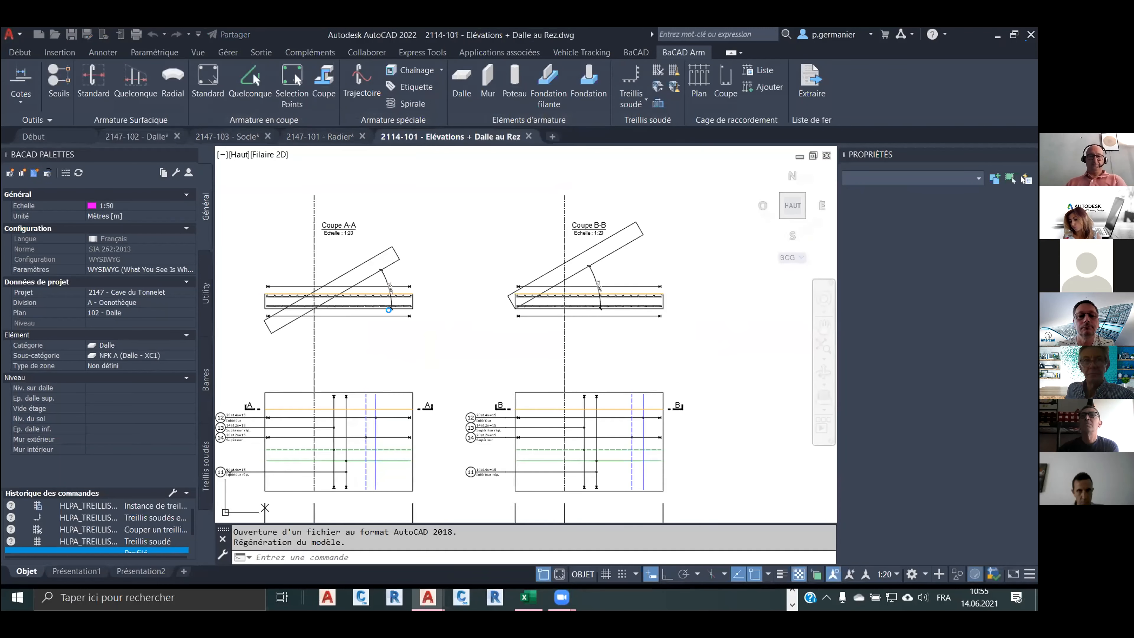
Examine the slab reinforcement in section A-A and in the corresponding plan, including the inclined slab outline.
{"action": "middle_click_drag", "start_coordinate": [364, 385], "coordinate": [373, 333]}
{"action": "scroll", "coordinate": [336, 366], "scroll_direction": "up", "scroll_amount": 3}
{"action": "scroll", "coordinate": [336, 365], "scroll_direction": "down", "scroll_amount": 3}
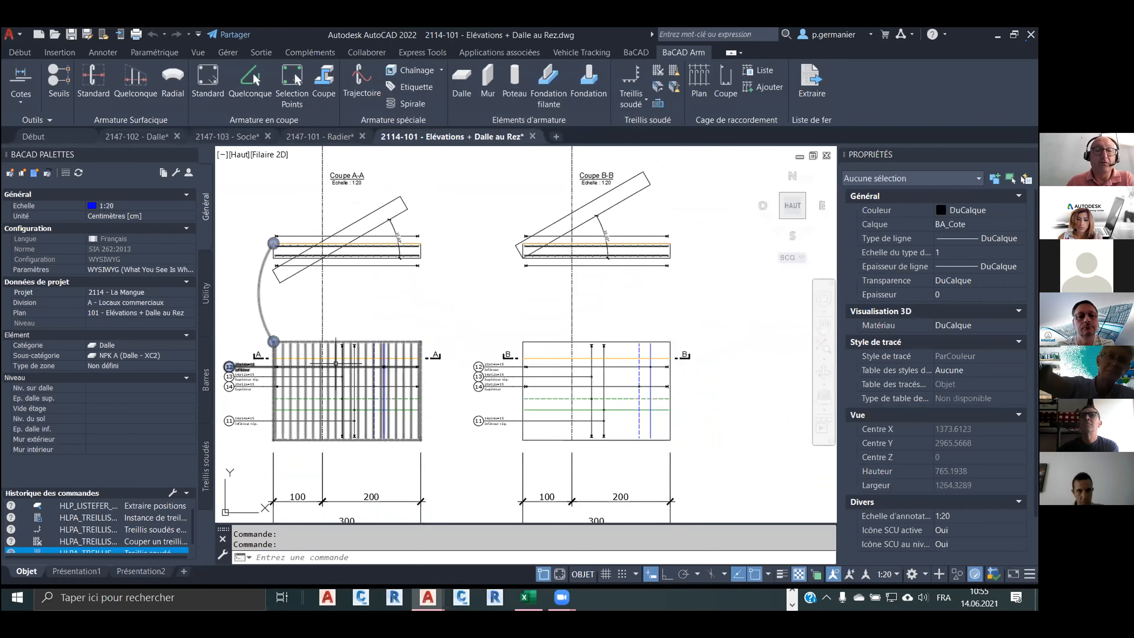
{"action": "middle_click_drag", "start_coordinate": [415, 294], "coordinate": [484, 292]}
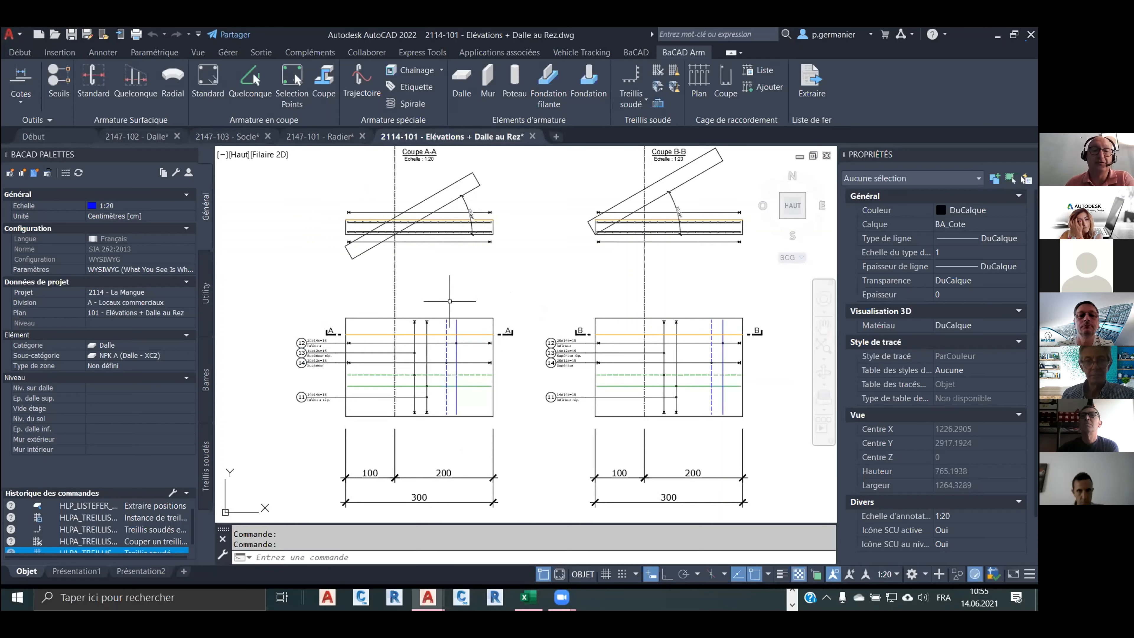
{"action": "scroll", "coordinate": [383, 198], "scroll_direction": "up", "scroll_amount": 3}
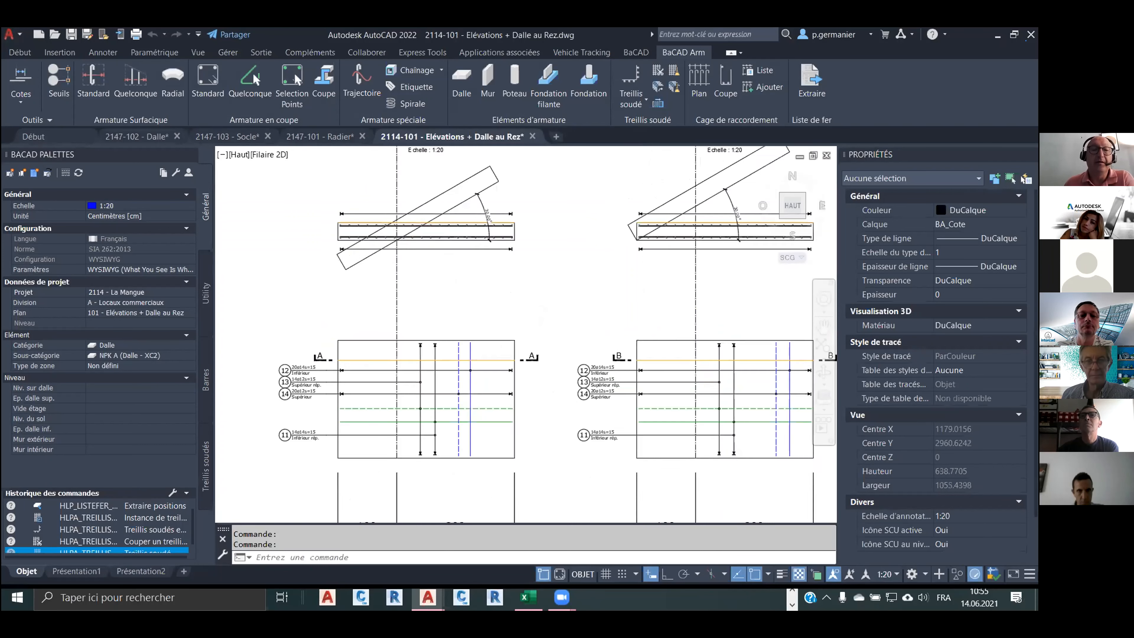
{"action": "scroll", "coordinate": [420, 229], "scroll_direction": "up", "scroll_amount": 2}
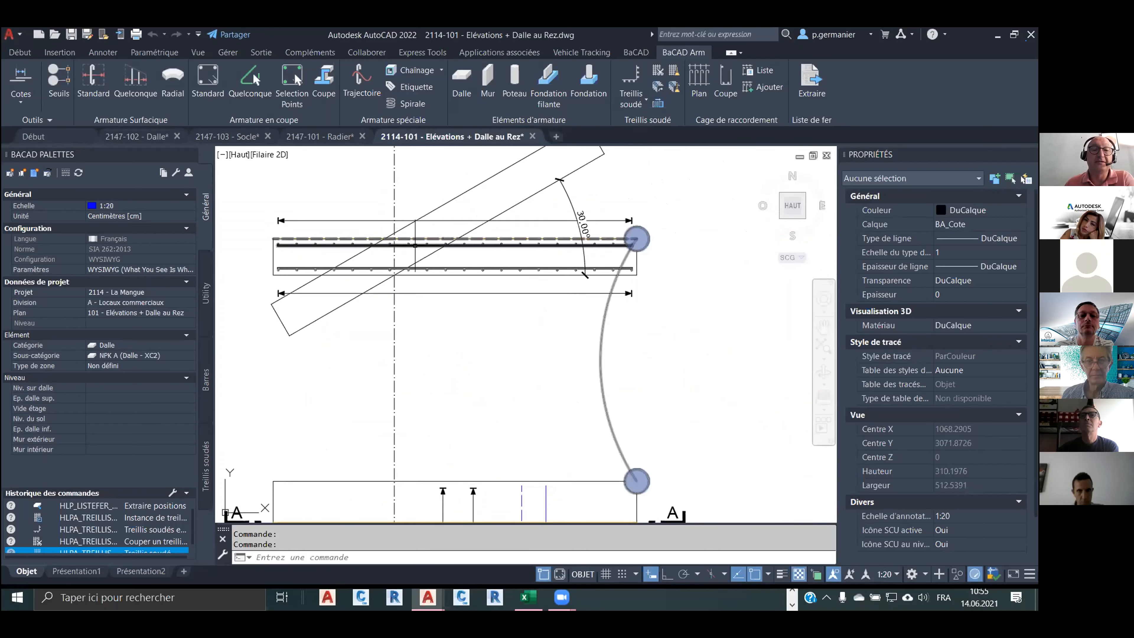
{"action": "scroll", "coordinate": [428, 262], "scroll_direction": "down", "scroll_amount": 2}
{"action": "scroll", "coordinate": [426, 266], "scroll_direction": "down", "scroll_amount": 3}
{"action": "middle_click_drag", "start_coordinate": [428, 314], "coordinate": [393, 249]}
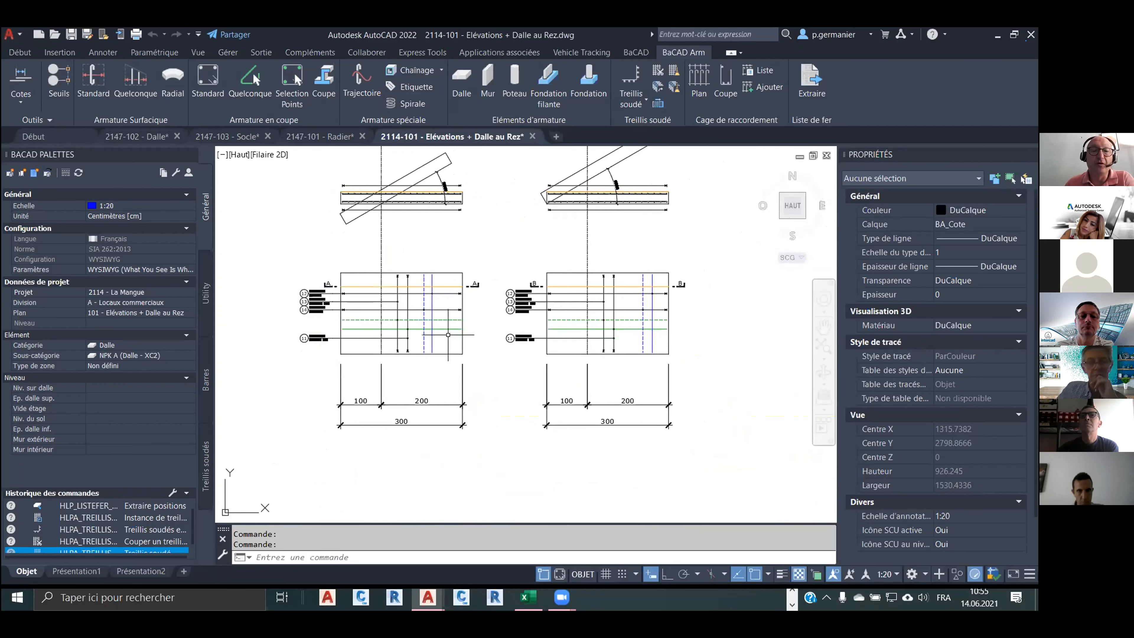
Start Appliquer pente on reinforcement fields 11 and 12 in the A-A slab plan, defining the slope line from the axis to the slab's upper-right corner.
{"action": "left_click", "coordinate": [424, 321]}
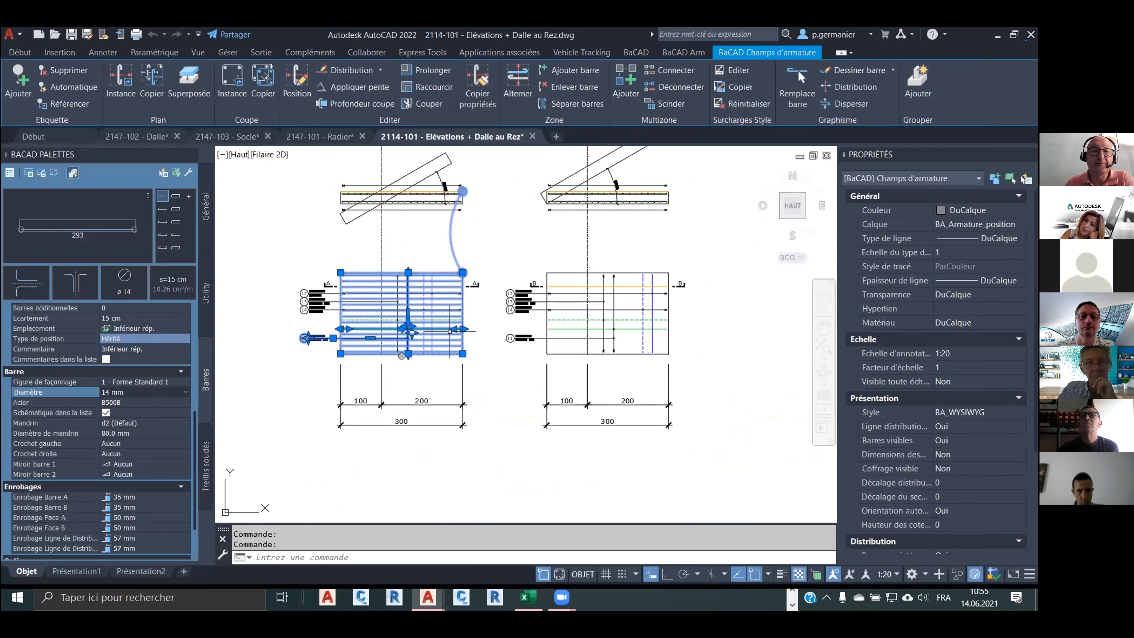
{"action": "scroll", "coordinate": [421, 324], "scroll_direction": "up", "scroll_amount": 3}
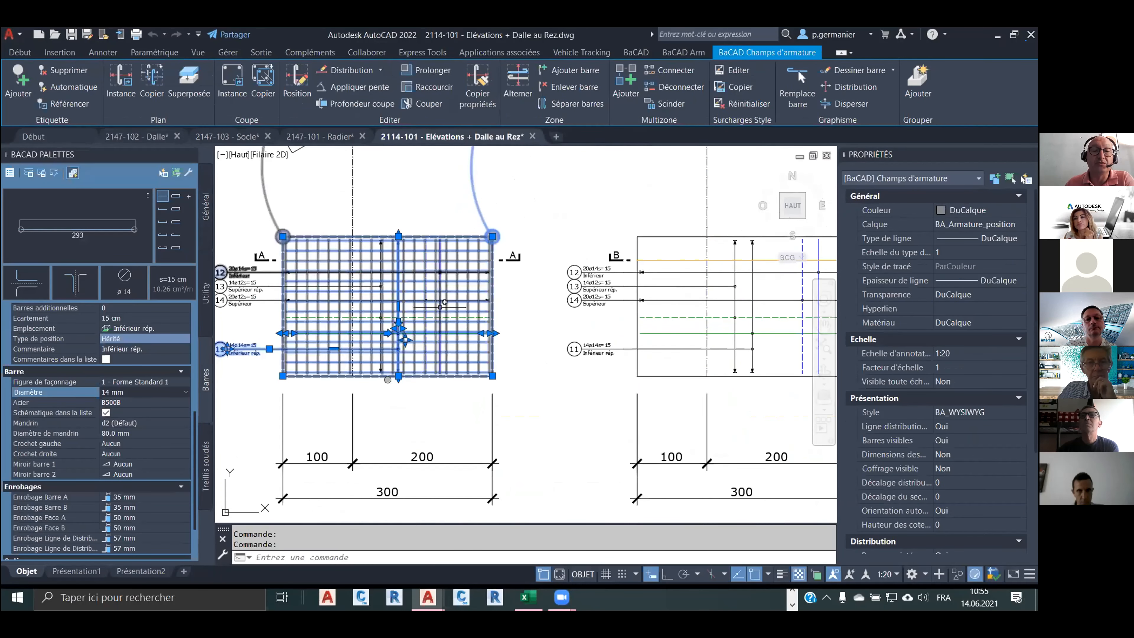
{"action": "left_click", "coordinate": [420, 237]}
{"action": "scroll", "coordinate": [420, 227], "scroll_direction": "down", "scroll_amount": 3}
{"action": "scroll", "coordinate": [419, 228], "scroll_direction": "down", "scroll_amount": 1}
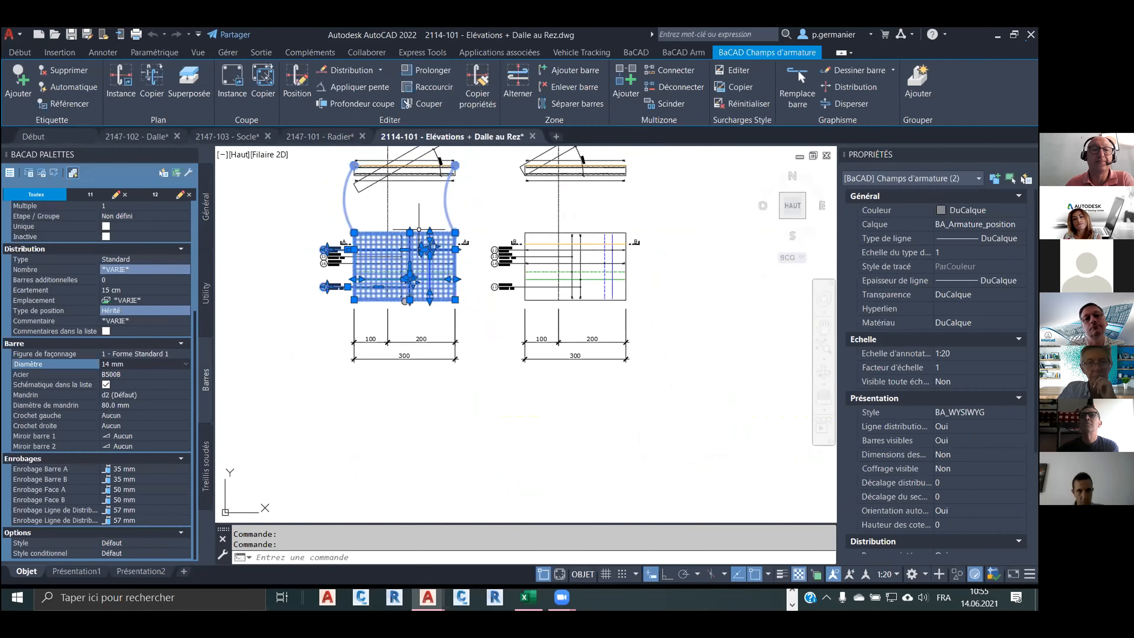
{"action": "middle_click_drag", "start_coordinate": [414, 233], "coordinate": [377, 277]}
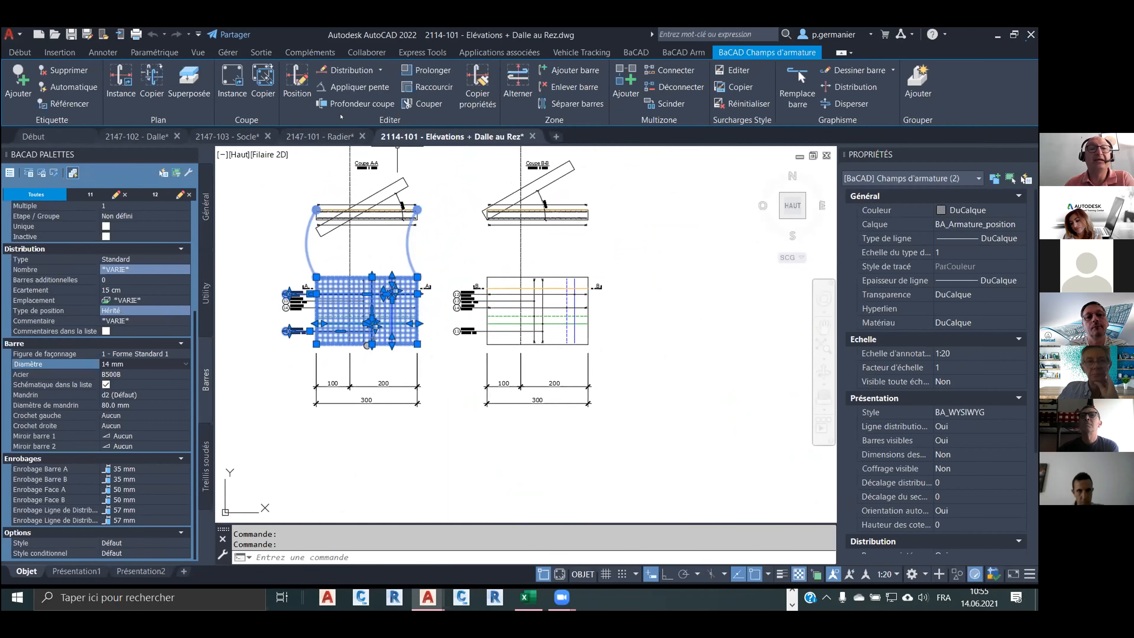
{"action": "left_click", "coordinate": [357, 87]}
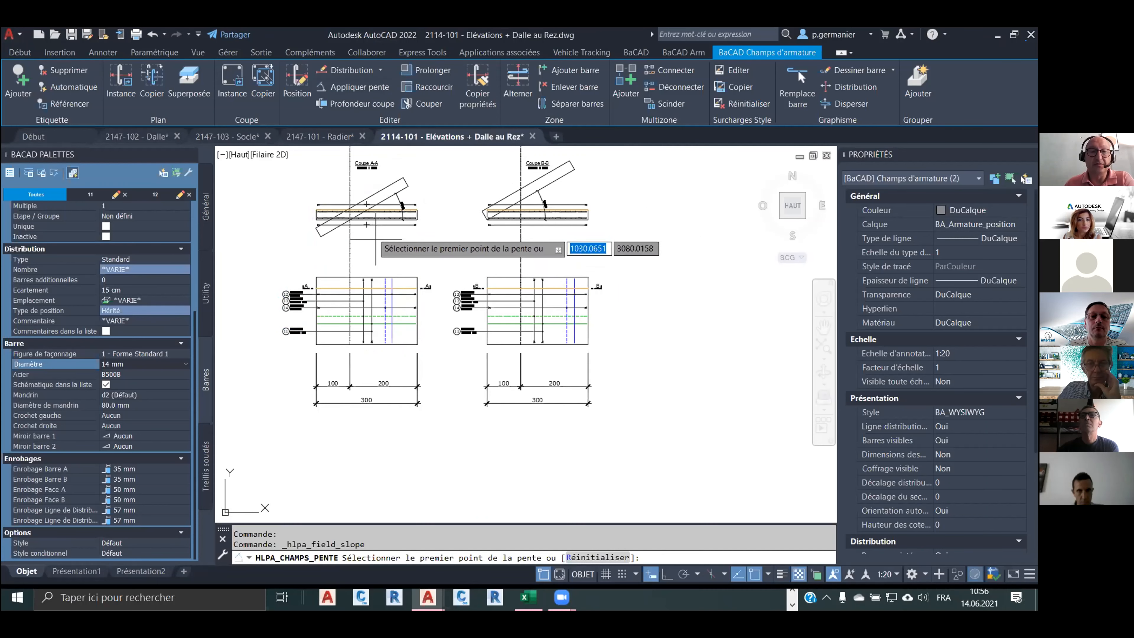
{"action": "scroll", "coordinate": [380, 256], "scroll_direction": "up", "scroll_amount": 2}
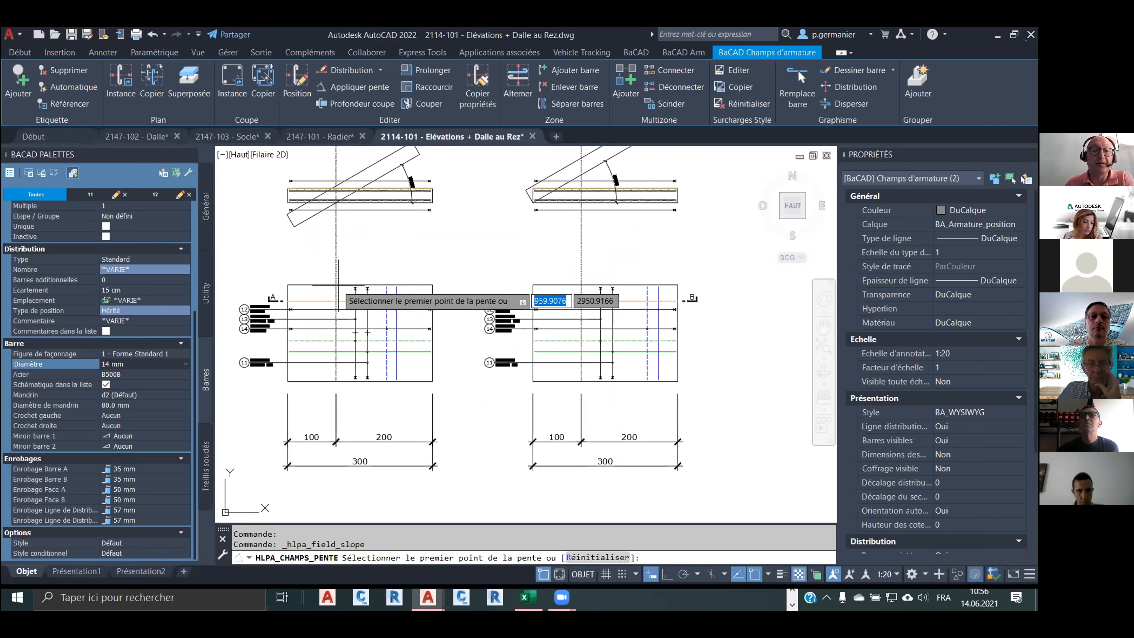
{"action": "left_click", "coordinate": [337, 284]}
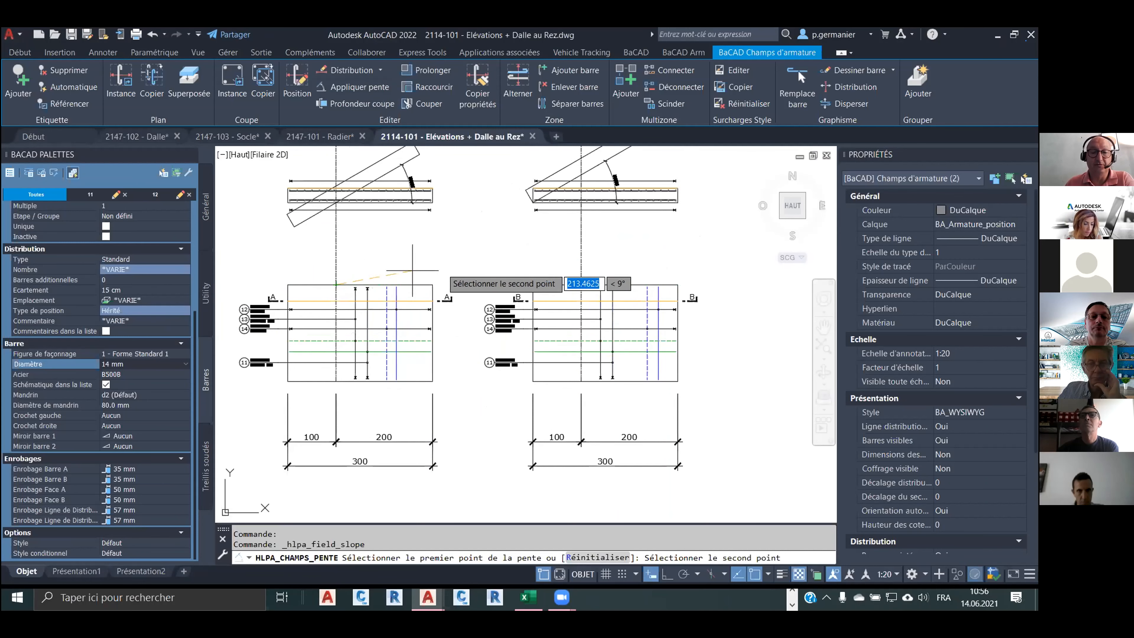
{"action": "left_click", "coordinate": [433, 284]}
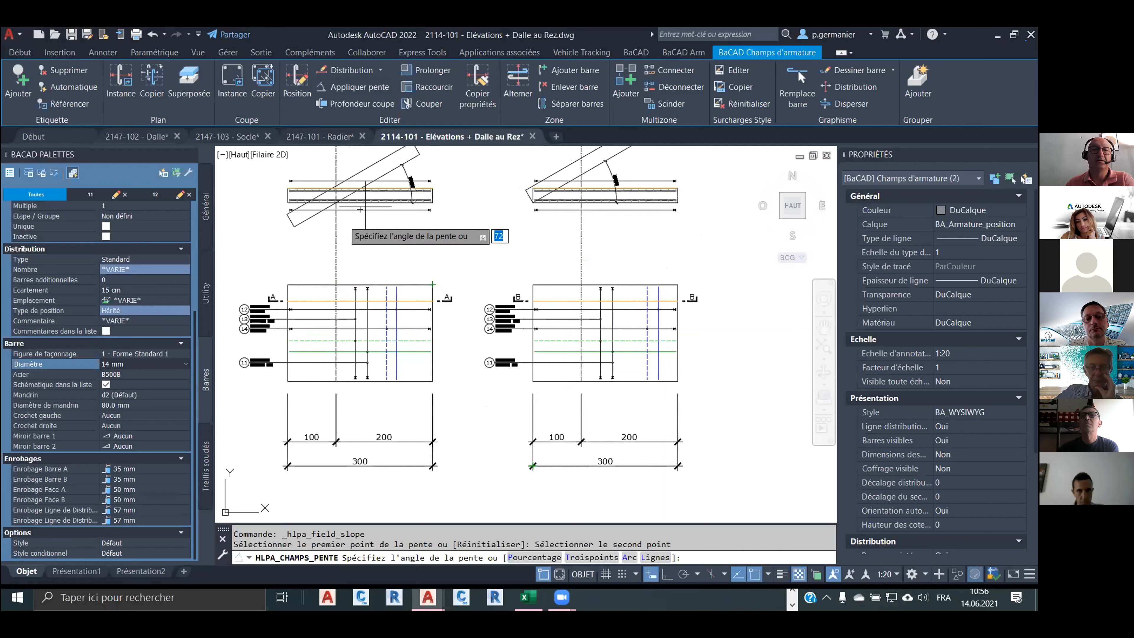
Define the slope angle from the axis intersection to the upper corner along the inclined slab's upper edge in section A-A.
{"action": "middle_click_drag", "start_coordinate": [342, 242], "coordinate": [336, 364]}
{"action": "scroll", "coordinate": [335, 310], "scroll_direction": "up", "scroll_amount": 2}
{"action": "scroll", "coordinate": [335, 309], "scroll_direction": "up", "scroll_amount": 1}
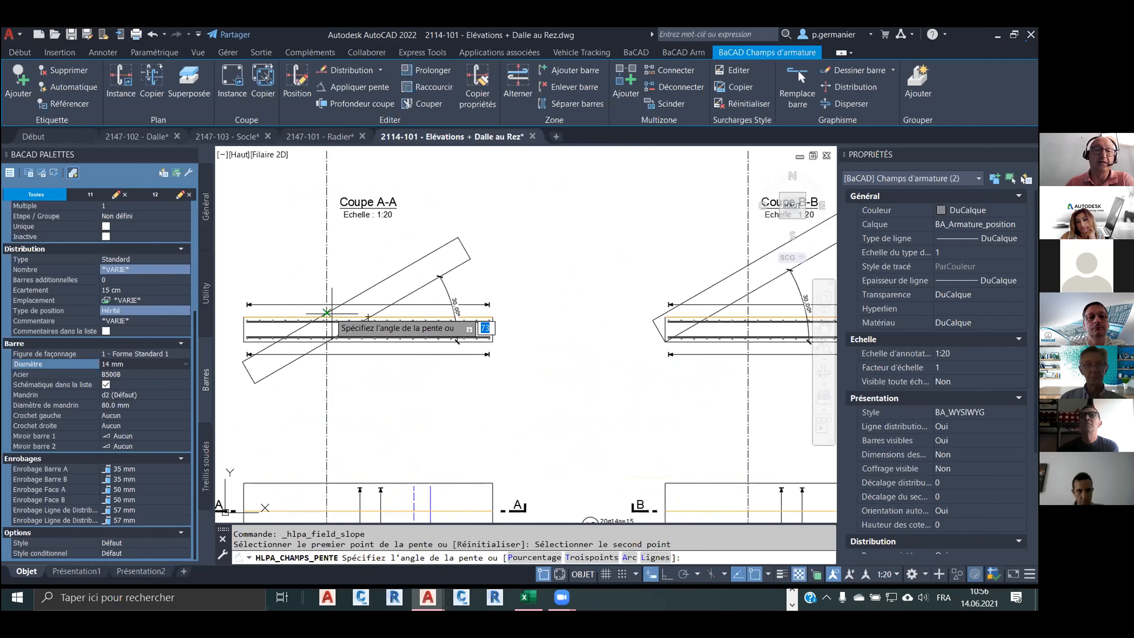
{"action": "left_click", "coordinate": [328, 312]}
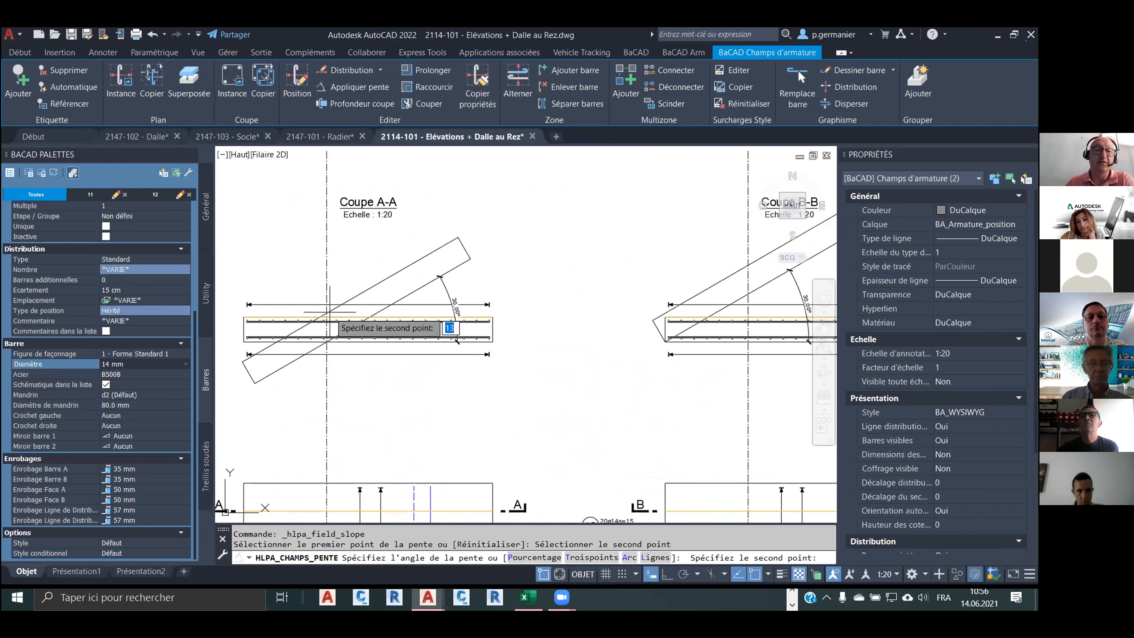
{"action": "left_click", "coordinate": [460, 234]}
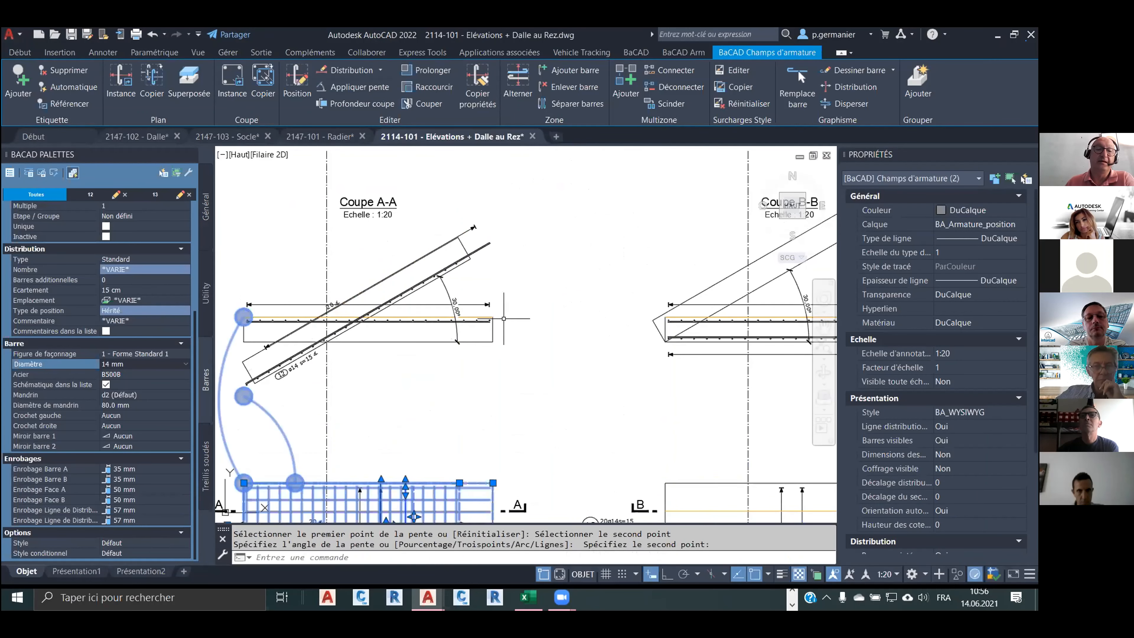
Reset the slope of the sloped reinforcement fields with the Réinitialiser option of Appliquer pente, including their bars in section A-A.
{"action": "scroll", "coordinate": [445, 333], "scroll_direction": "down", "scroll_amount": 3}
{"action": "scroll", "coordinate": [439, 334], "scroll_direction": "down", "scroll_amount": 4}
{"action": "middle_click_drag", "start_coordinate": [447, 351], "coordinate": [415, 237]}
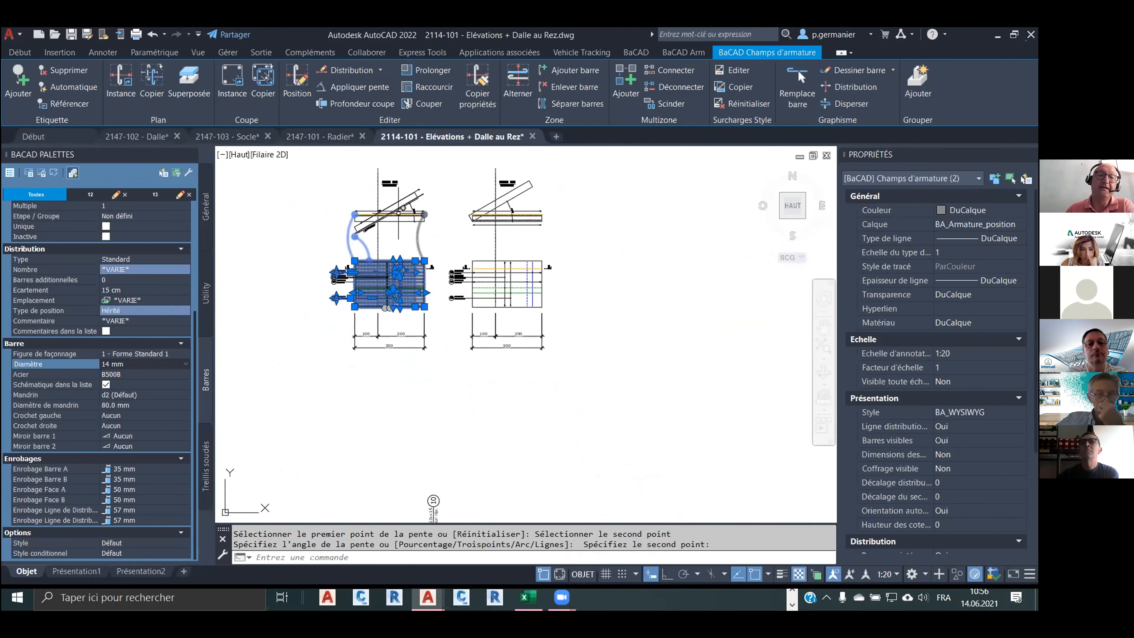
{"action": "scroll", "coordinate": [414, 201], "scroll_direction": "up", "scroll_amount": 6}
{"action": "scroll", "coordinate": [413, 200], "scroll_direction": "up", "scroll_amount": 3}
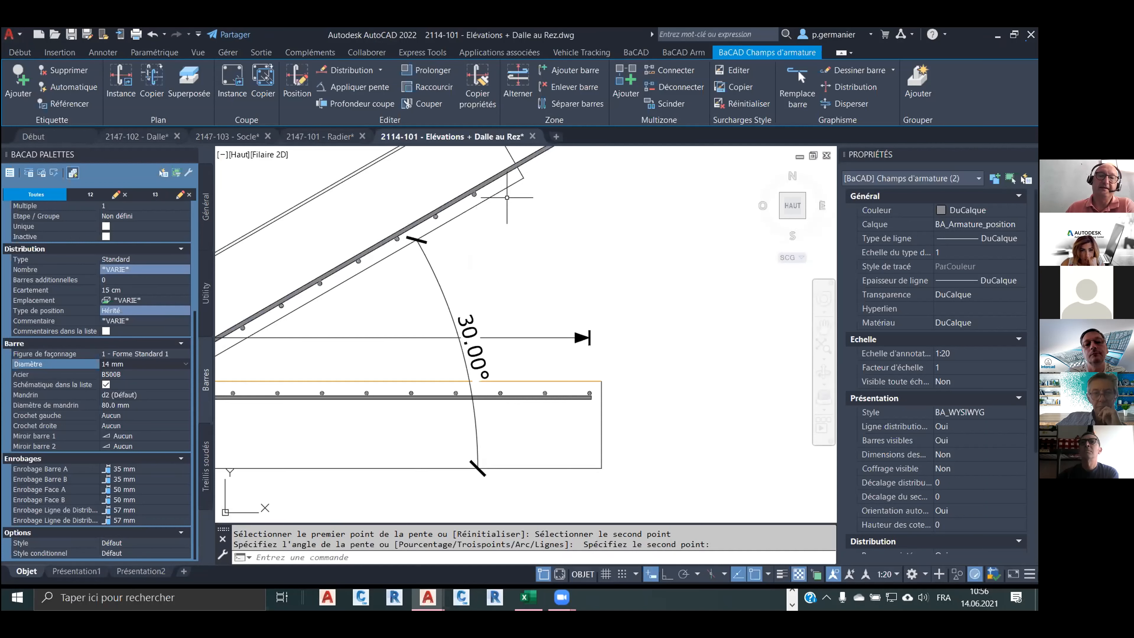
{"action": "scroll", "coordinate": [507, 197], "scroll_direction": "down", "scroll_amount": 5}
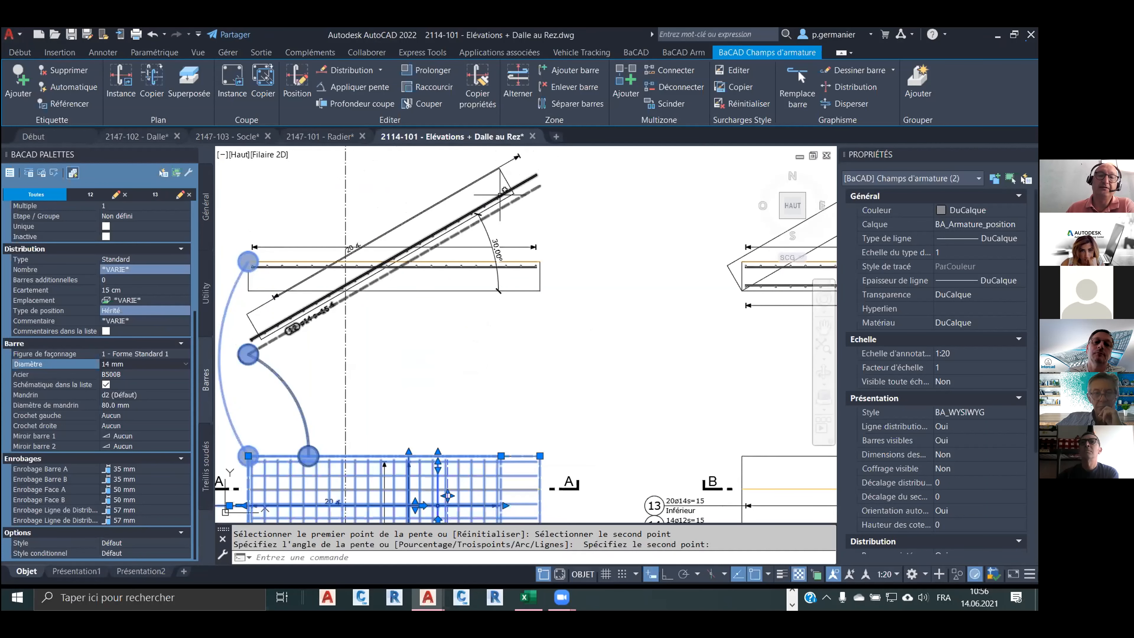
{"action": "left_click", "coordinate": [497, 205]}
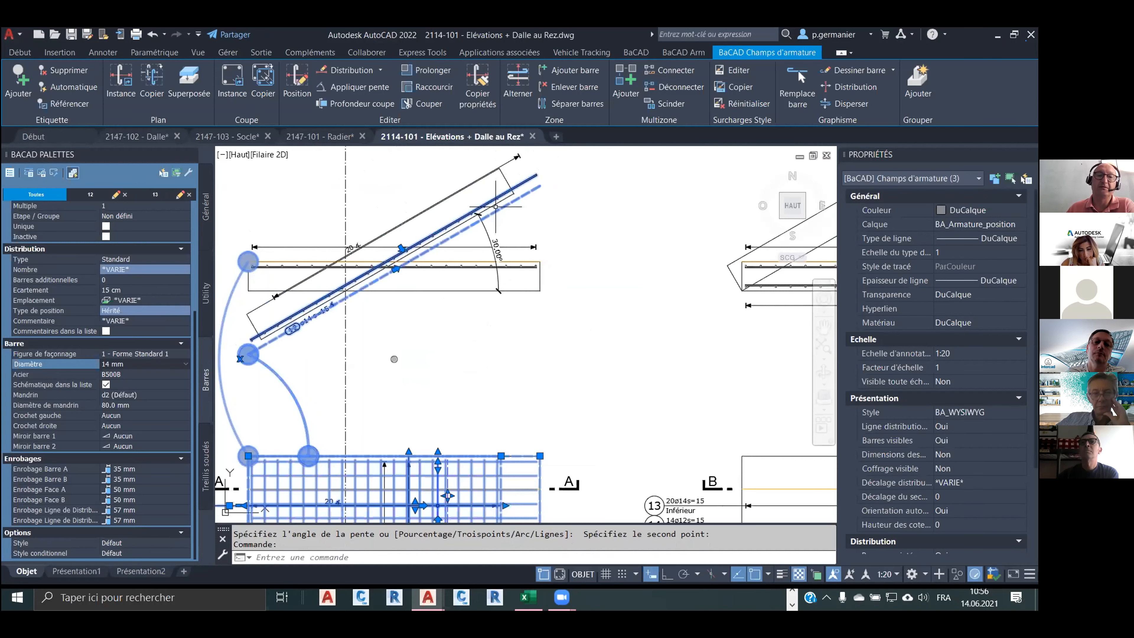
{"action": "left_click", "coordinate": [499, 197]}
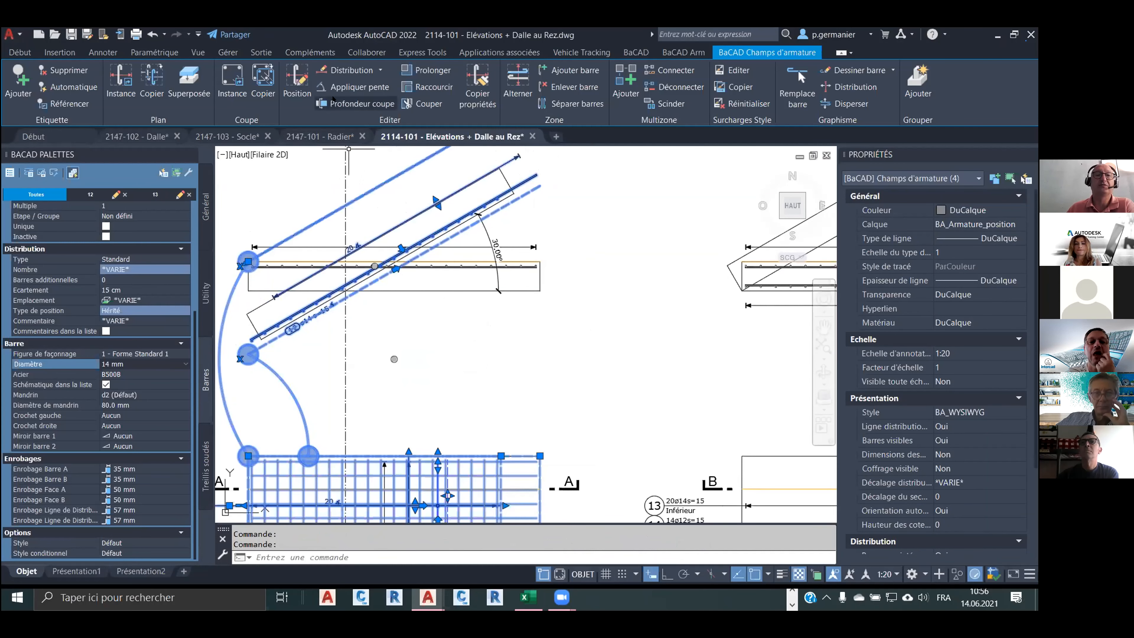
{"action": "left_click", "coordinate": [352, 86]}
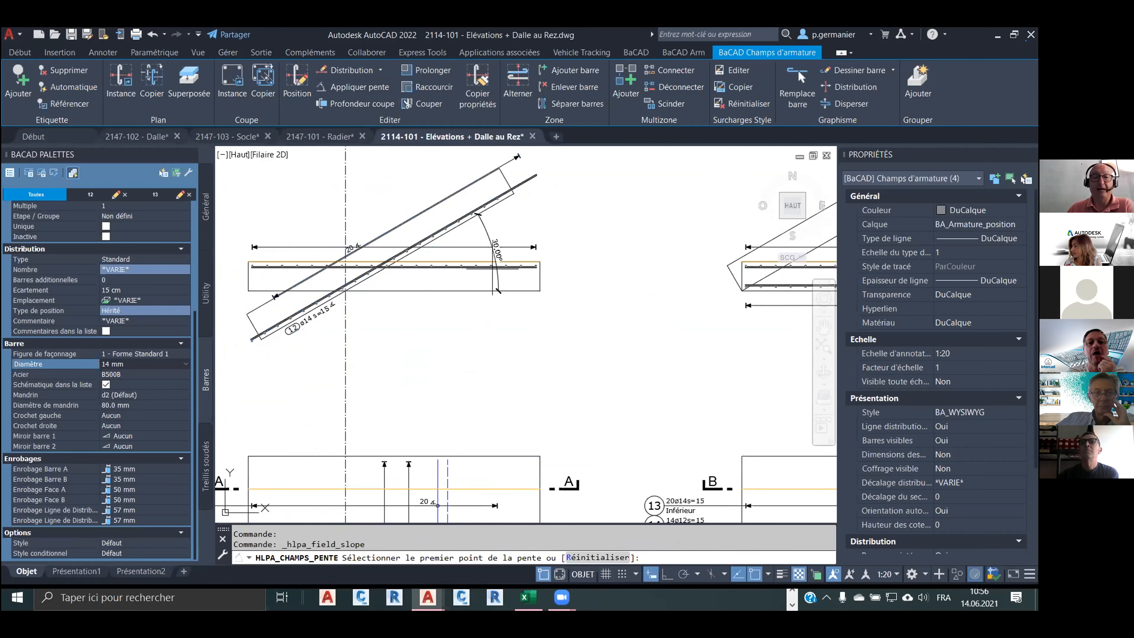
{"action": "left_click", "coordinate": [610, 557]}
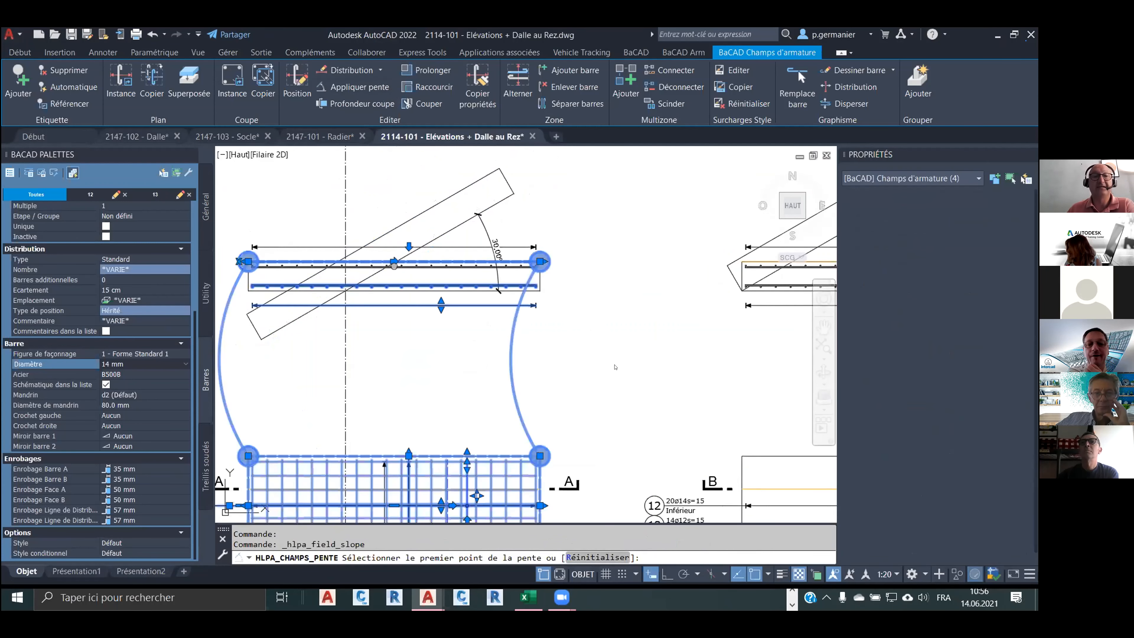
{"action": "key", "text": "Escape"}
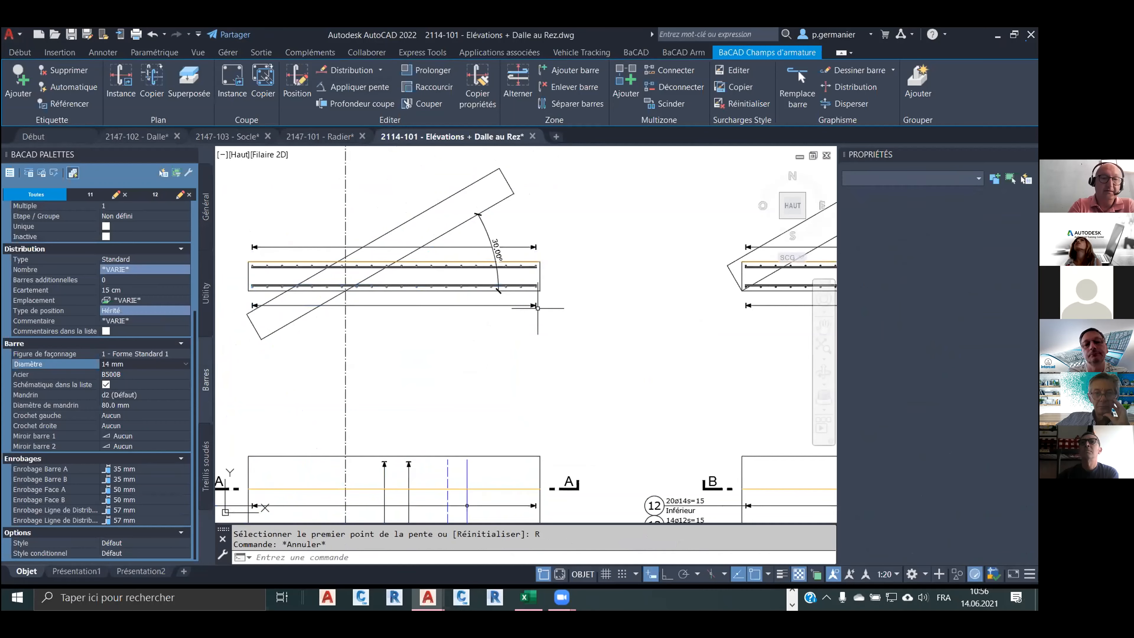
Switch to the Nouveautés BaCAD Desktop 2021 page in the Chrome browser.
{"action": "scroll", "coordinate": [538, 309], "scroll_direction": "down", "scroll_amount": 2}
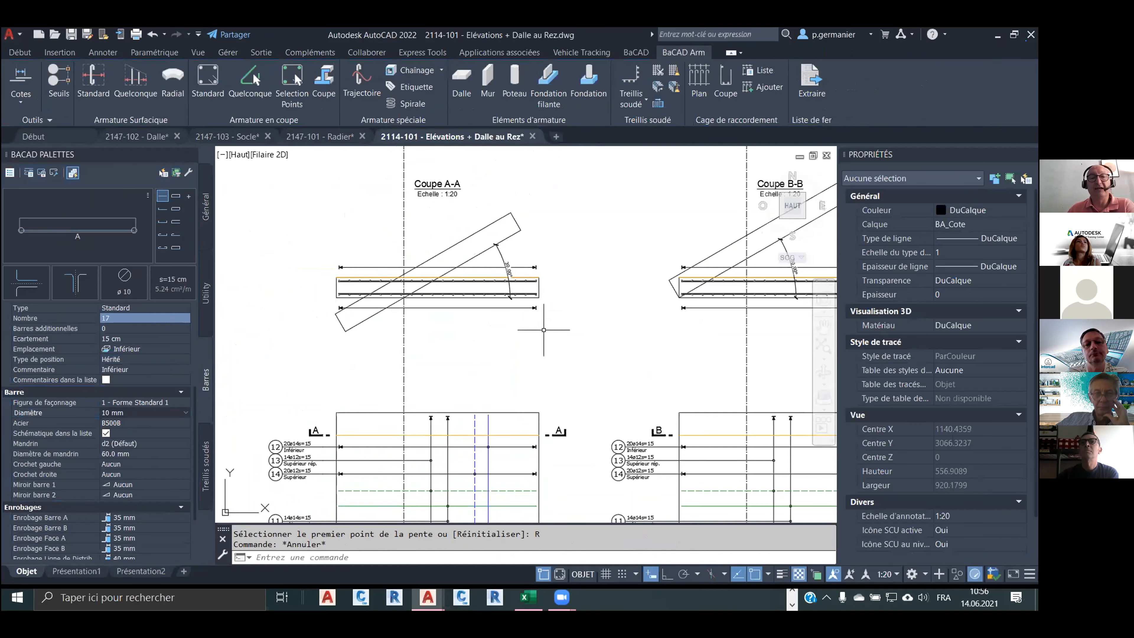
{"action": "middle_click_drag", "start_coordinate": [537, 323], "coordinate": [489, 259]}
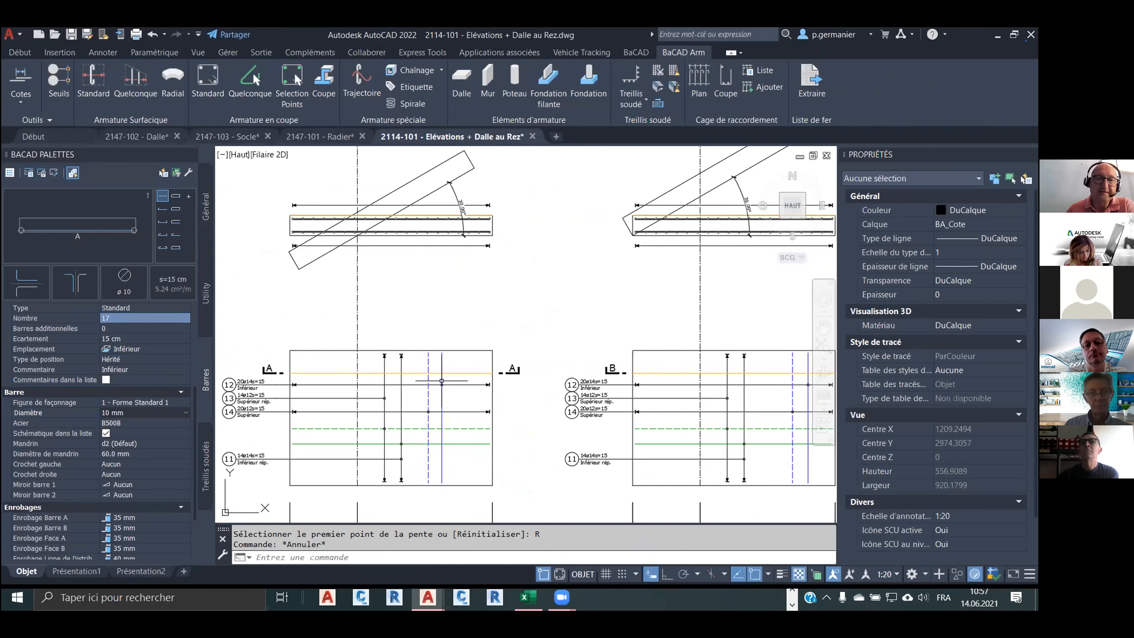
{"action": "key", "text": "alt+Tab"}
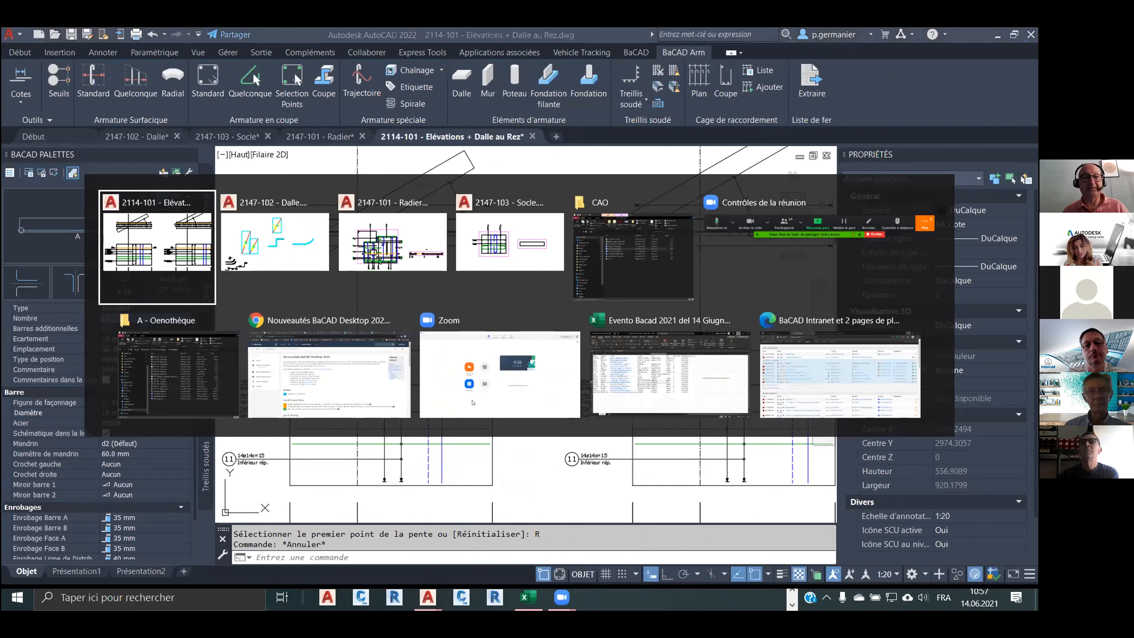
{"action": "key", "text": "Tab"}
{"action": "key", "text": "Tab"}
{"action": "key", "text": "Tab"}
{"action": "key", "text": "Tab"}
{"action": "key", "text": "Tab"}
{"action": "key", "text": "Tab"}
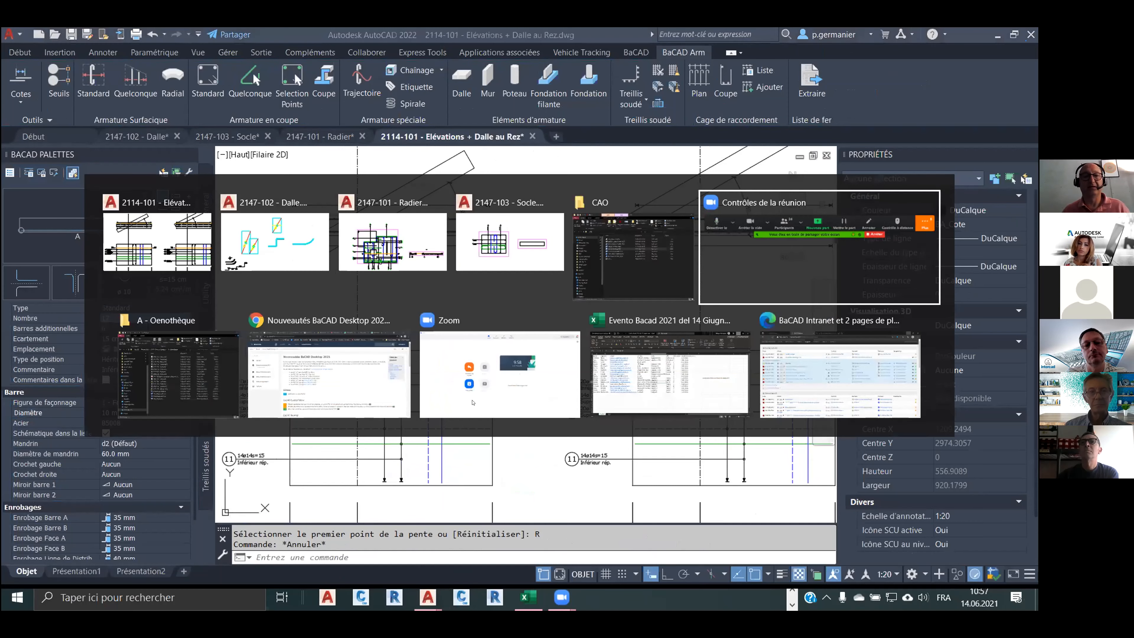
{"action": "key", "text": "Tab"}
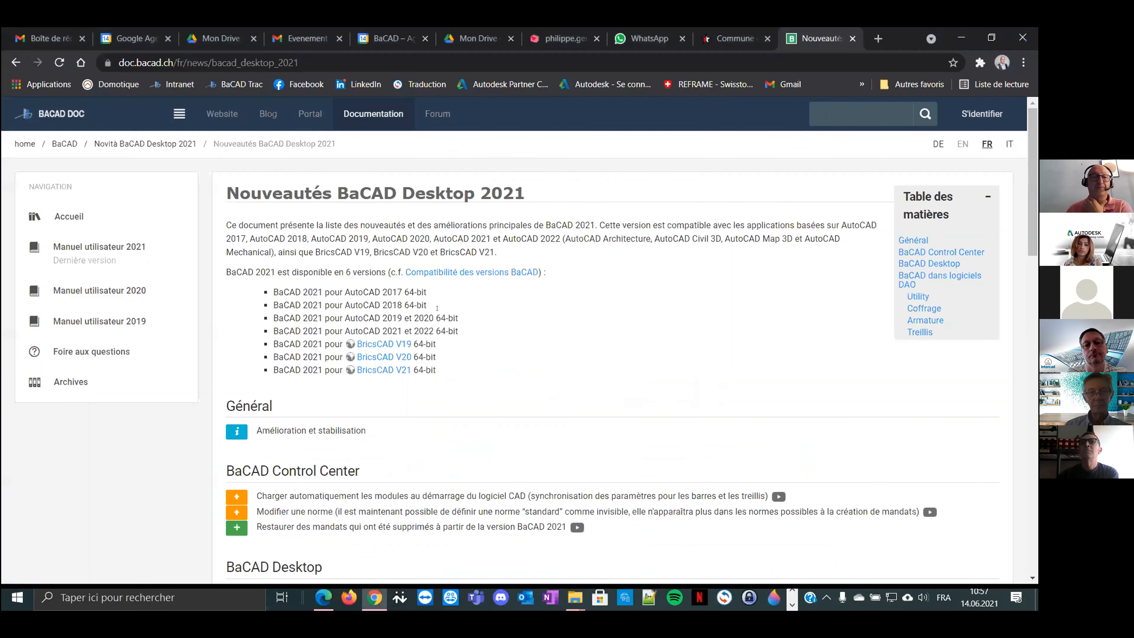
Open the BaCAD documentation's Accueil page in a new tab and view the BaCAD 2021 Vidéos Autodesk Screencast list.
{"action": "right_click", "coordinate": [78, 211]}
{"action": "left_click", "coordinate": [134, 221]}
{"action": "left_click", "coordinate": [800, 39]}
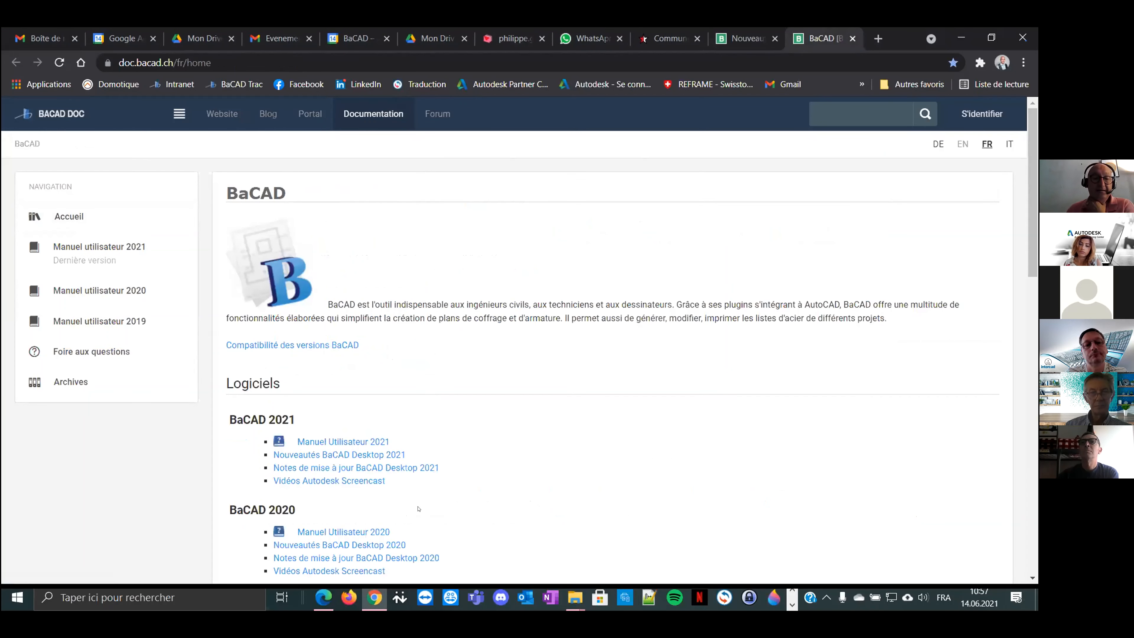
{"action": "left_click", "coordinate": [333, 481]}
{"action": "scroll", "coordinate": [455, 411], "scroll_direction": "down", "scroll_amount": 3}
{"action": "scroll", "coordinate": [402, 161], "scroll_direction": "up", "scroll_amount": 2}
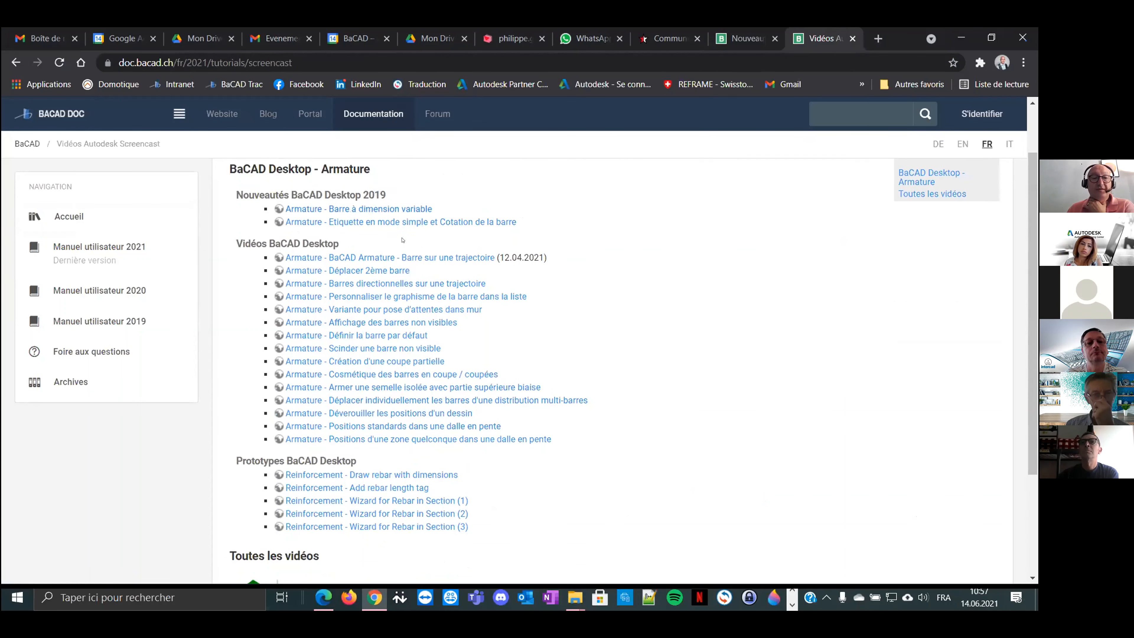
{"action": "scroll", "coordinate": [415, 422], "scroll_direction": "down", "scroll_amount": 2}
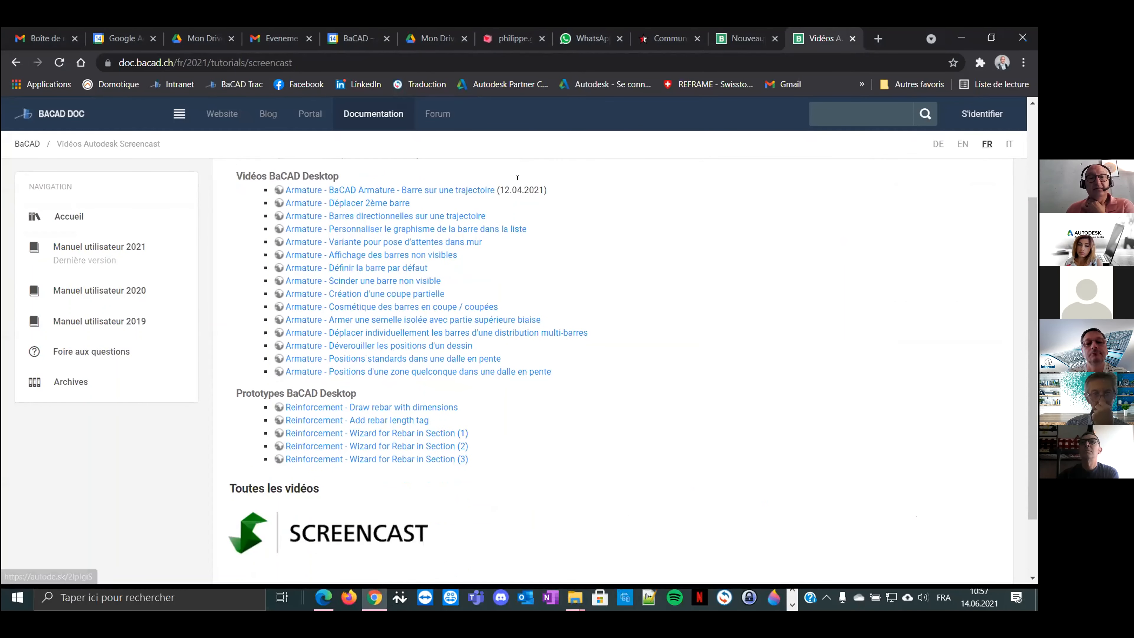
{"action": "scroll", "coordinate": [498, 179], "scroll_direction": "up", "scroll_amount": 4}
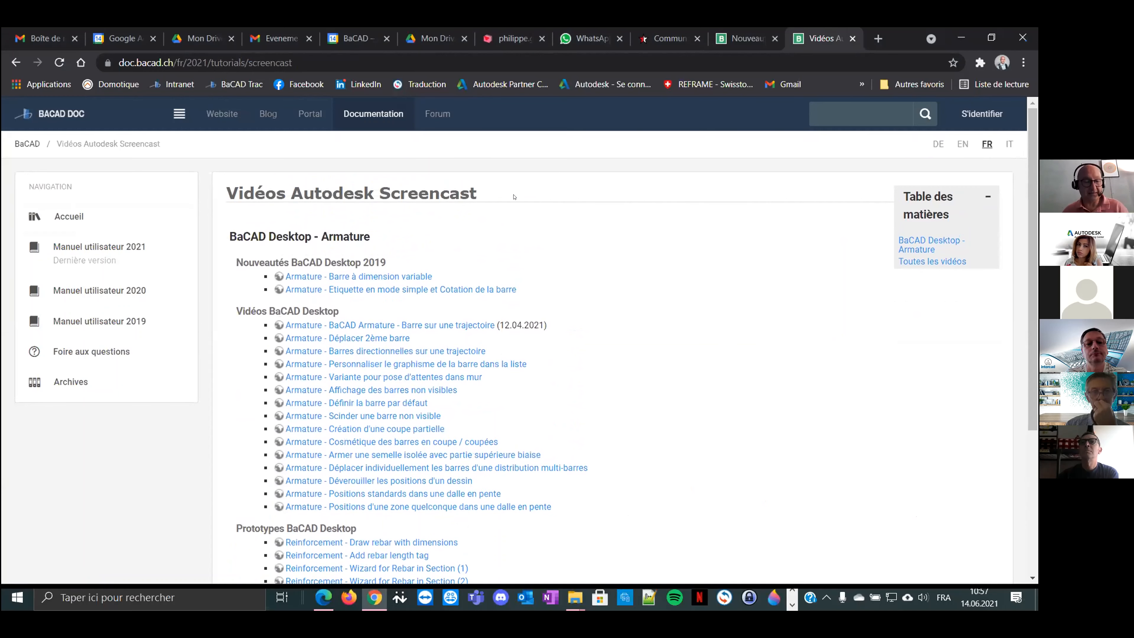
Search the Screencast video list for "pente" and look over the sloped-slab video entries.
{"action": "key", "text": "ctrl+f"}
{"action": "type", "text": "pente"}
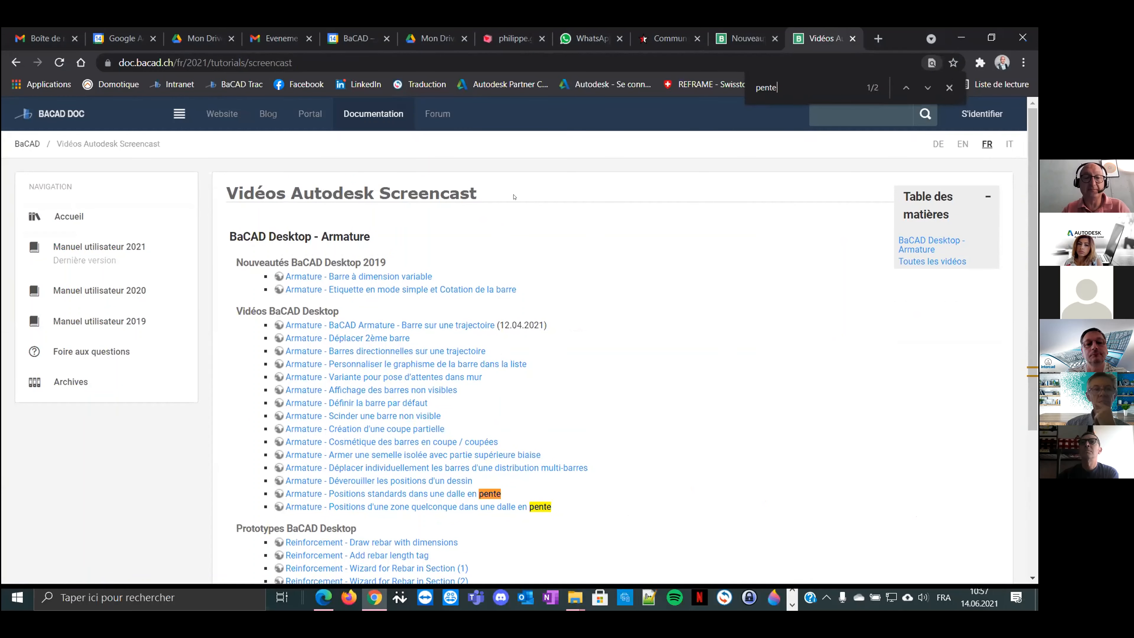
{"action": "scroll", "coordinate": [421, 337], "scroll_direction": "down", "scroll_amount": 5}
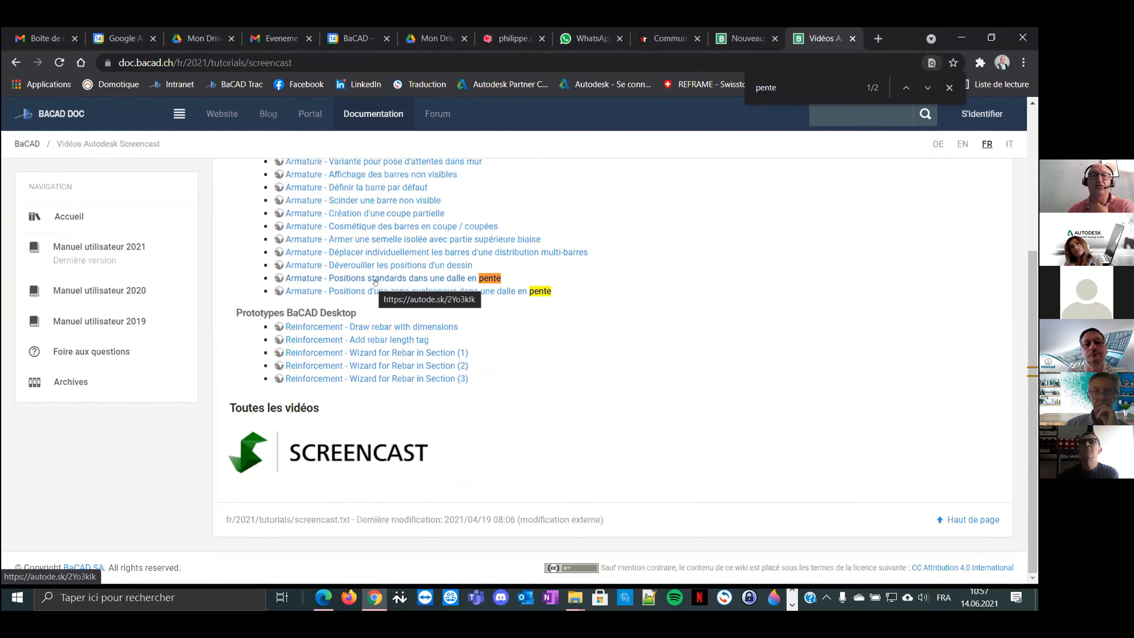
{"action": "left_click_drag", "start_coordinate": [608, 324], "coordinate": [596, 309]}
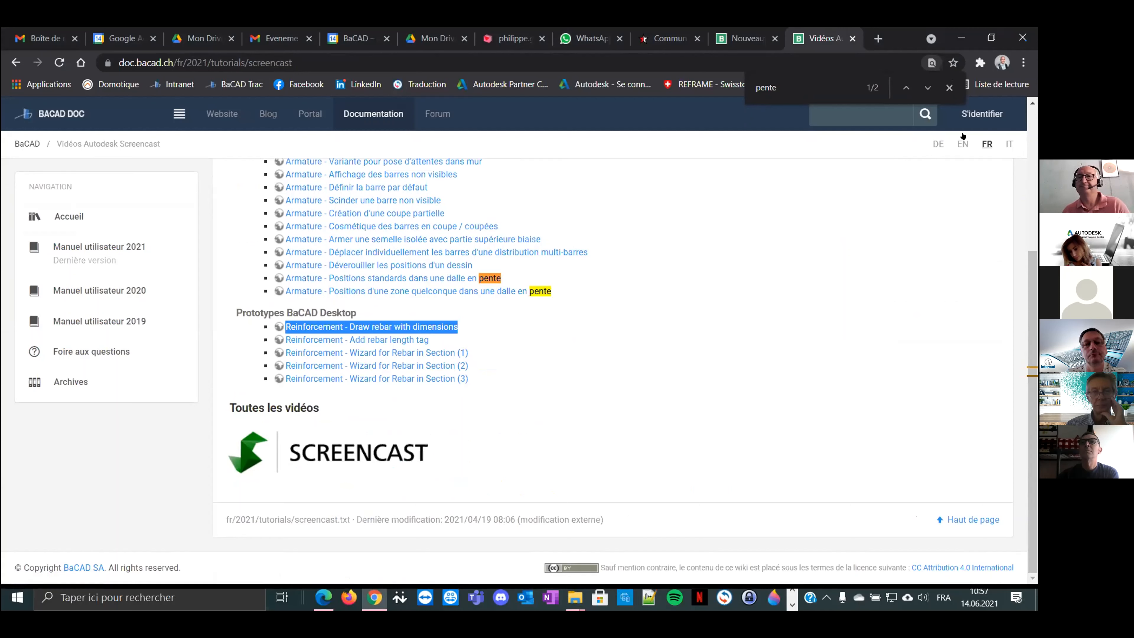
{"action": "left_click", "coordinate": [949, 87]}
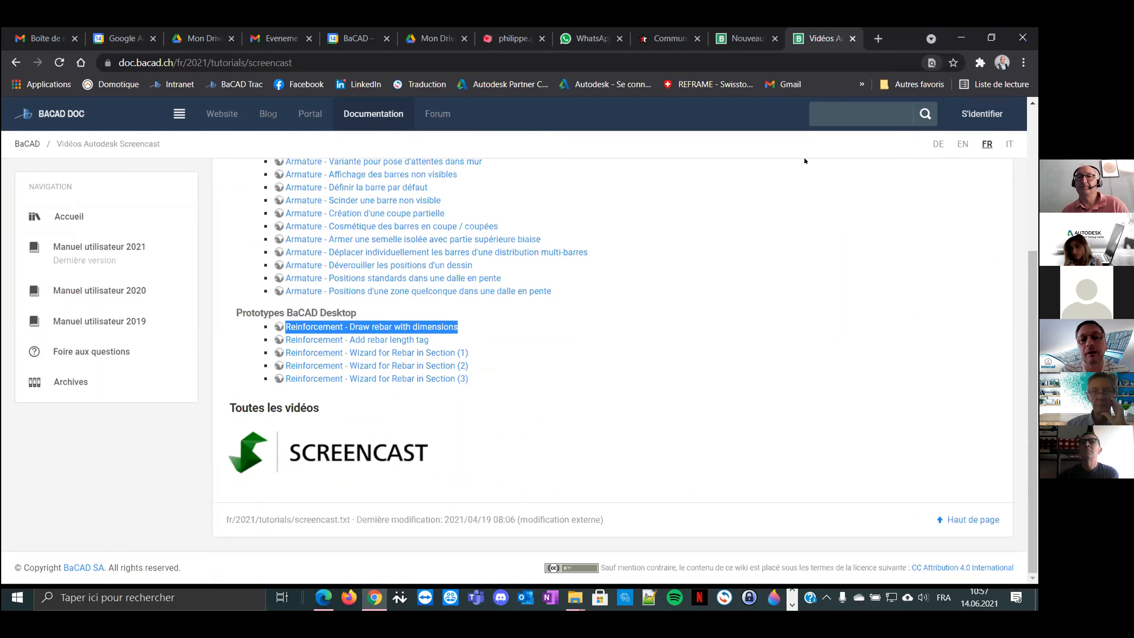
{"action": "left_click", "coordinate": [607, 308]}
{"action": "scroll", "coordinate": [608, 317], "scroll_direction": "up", "scroll_amount": 5}
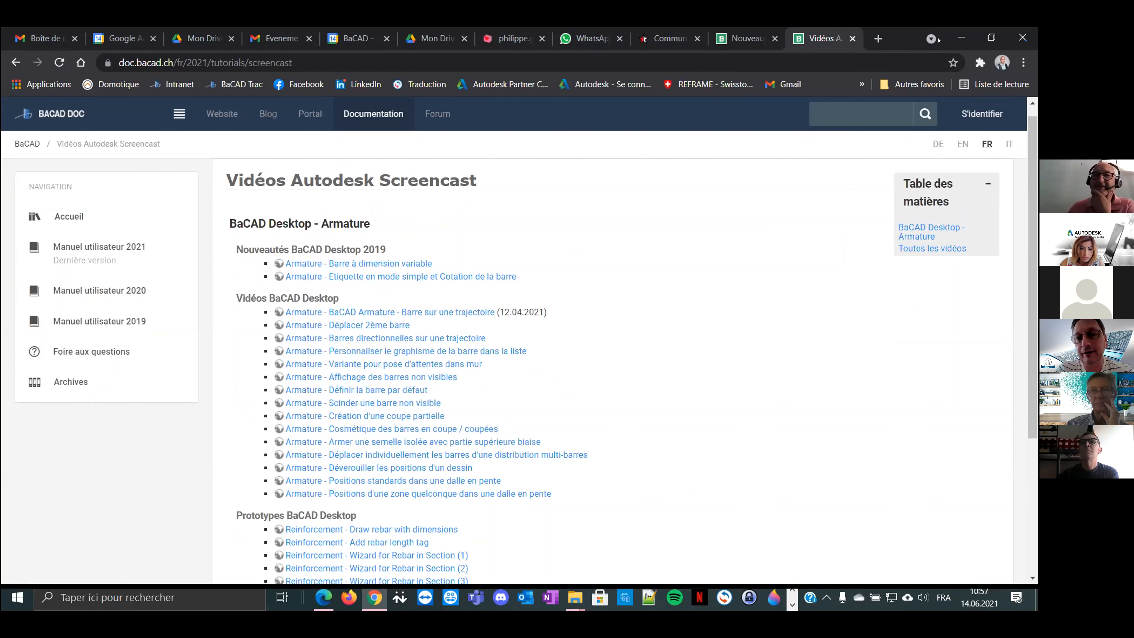
Switch back to AutoCAD and close the 2114-101 Elévations + Dalle au Rez drawing without saving its changes.
{"action": "key", "text": "ctrl+shift+Tab"}
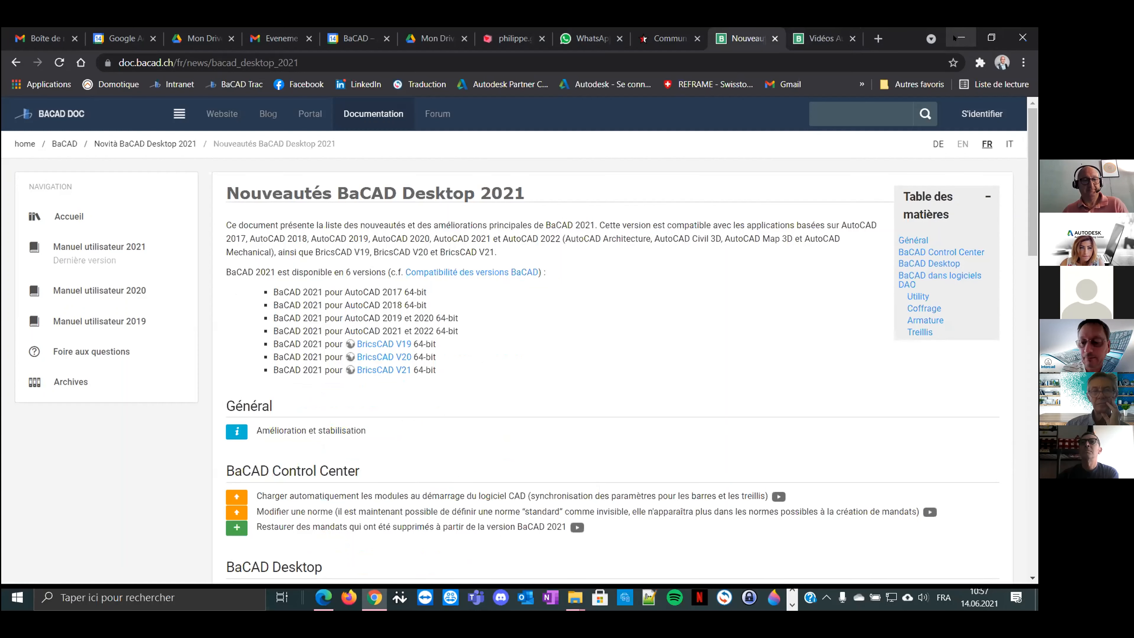
{"action": "key", "text": "alt+Tab"}
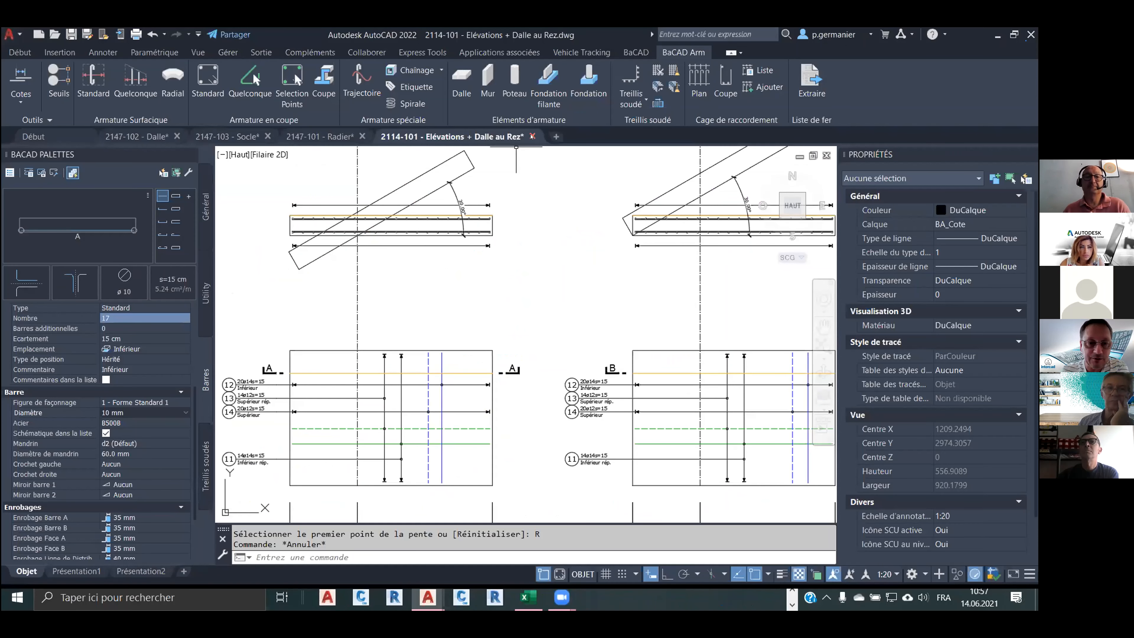
{"action": "left_click", "coordinate": [532, 136]}
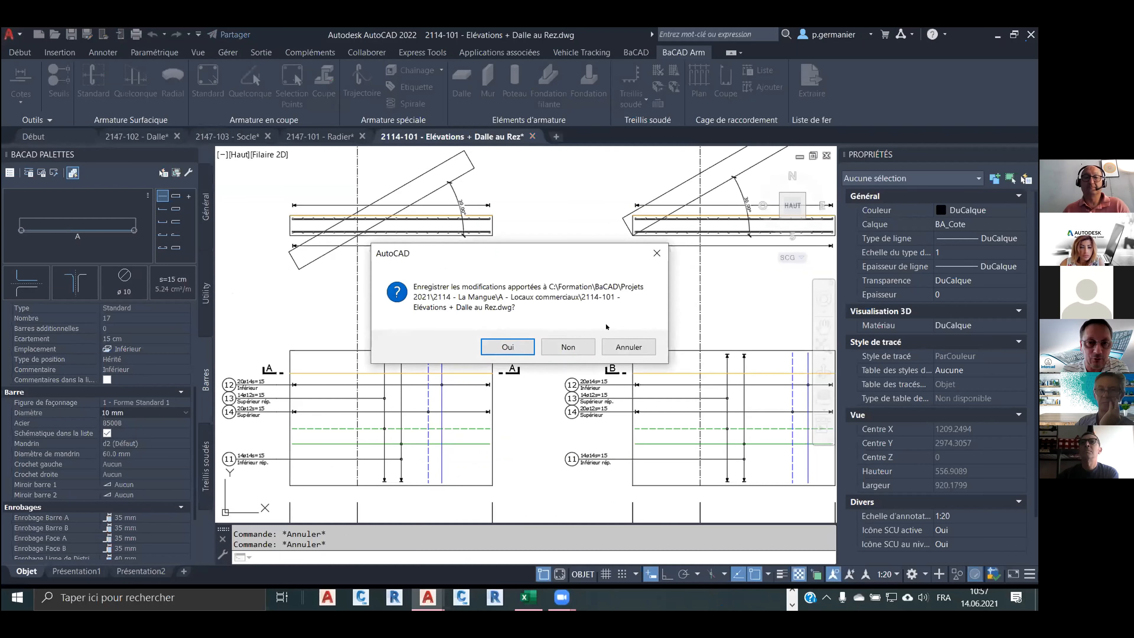
{"action": "left_click", "coordinate": [586, 344]}
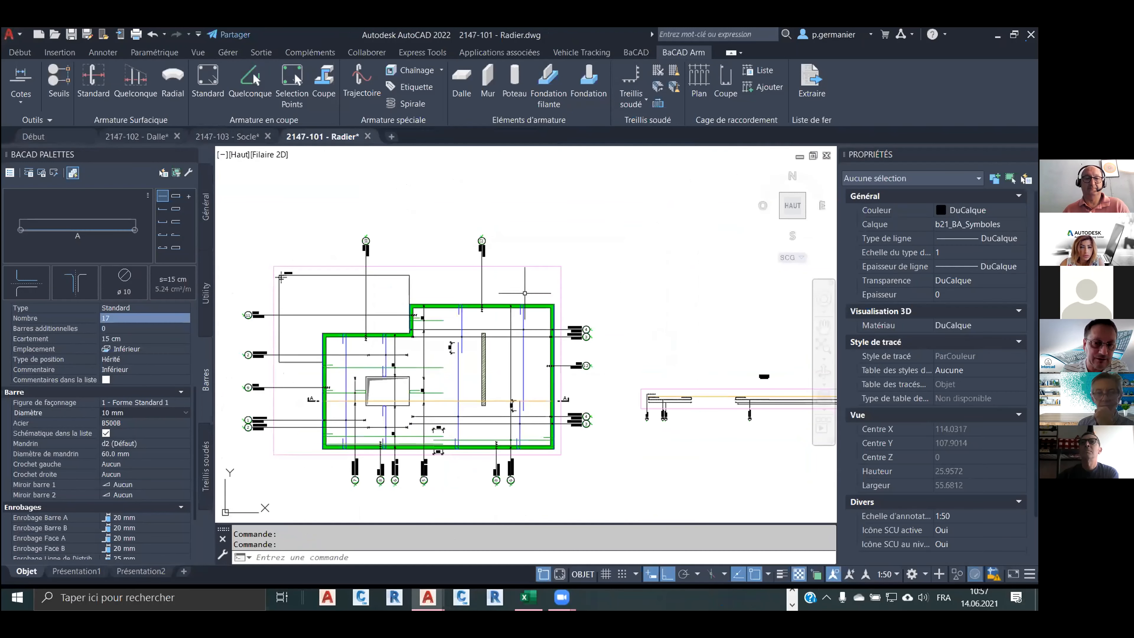
Save the 2147-102 Dalle drawing and switch to the free area above the plan in the 2147-103 Socle drawing.
{"action": "left_click", "coordinate": [227, 131]}
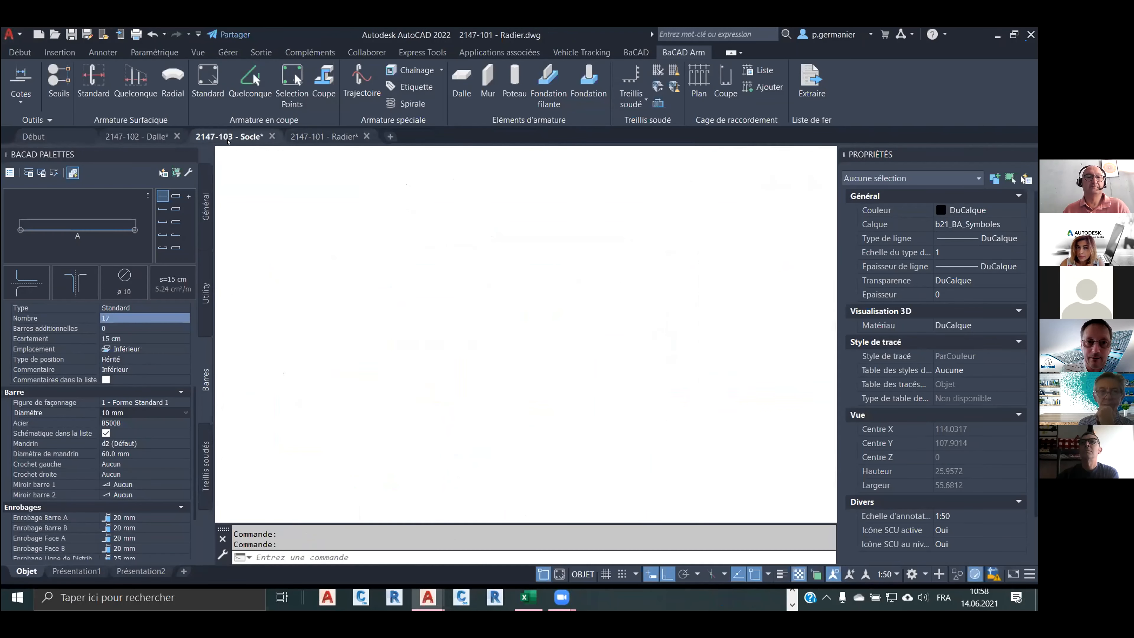
{"action": "left_click", "coordinate": [142, 134]}
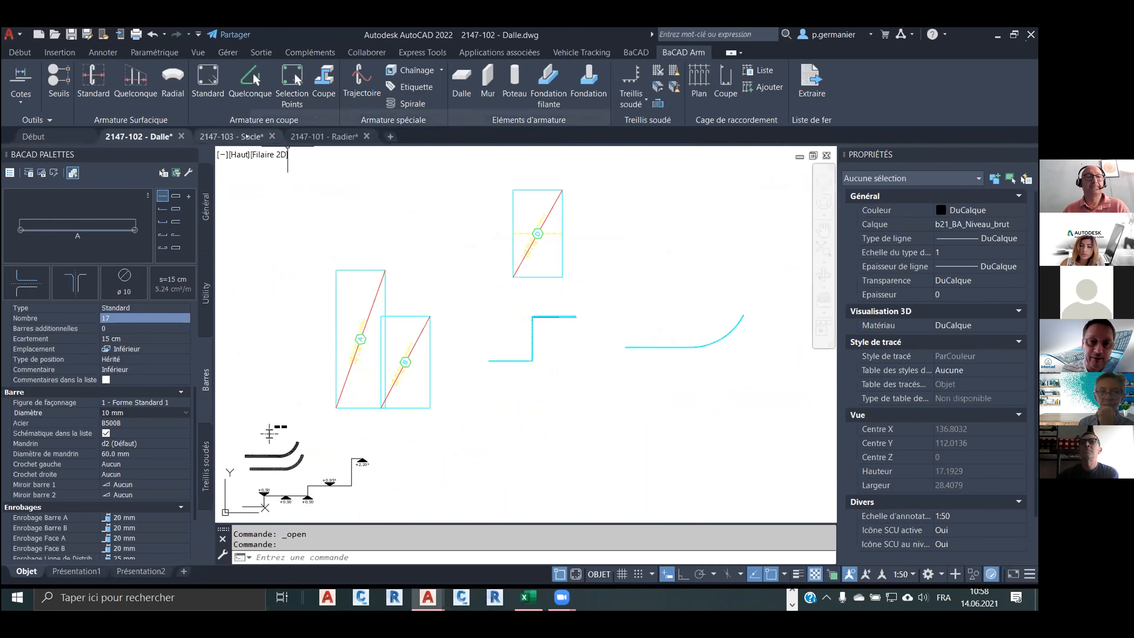
{"action": "key", "text": "ctrl+s"}
{"action": "left_click", "coordinate": [209, 129]}
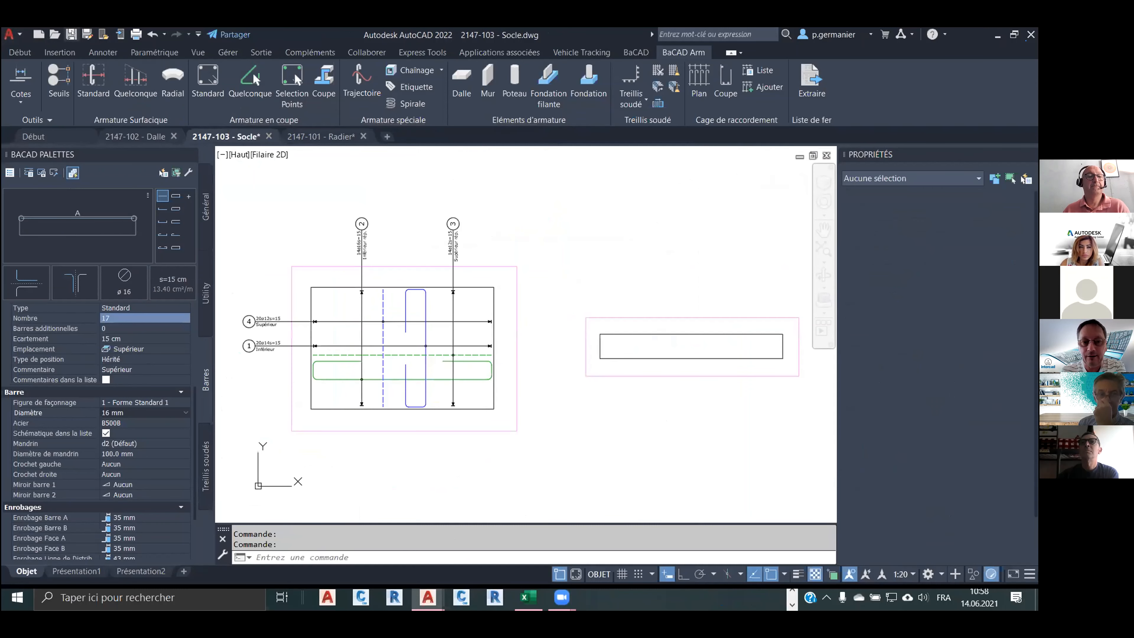
{"action": "scroll", "coordinate": [453, 262], "scroll_direction": "up", "scroll_amount": 3}
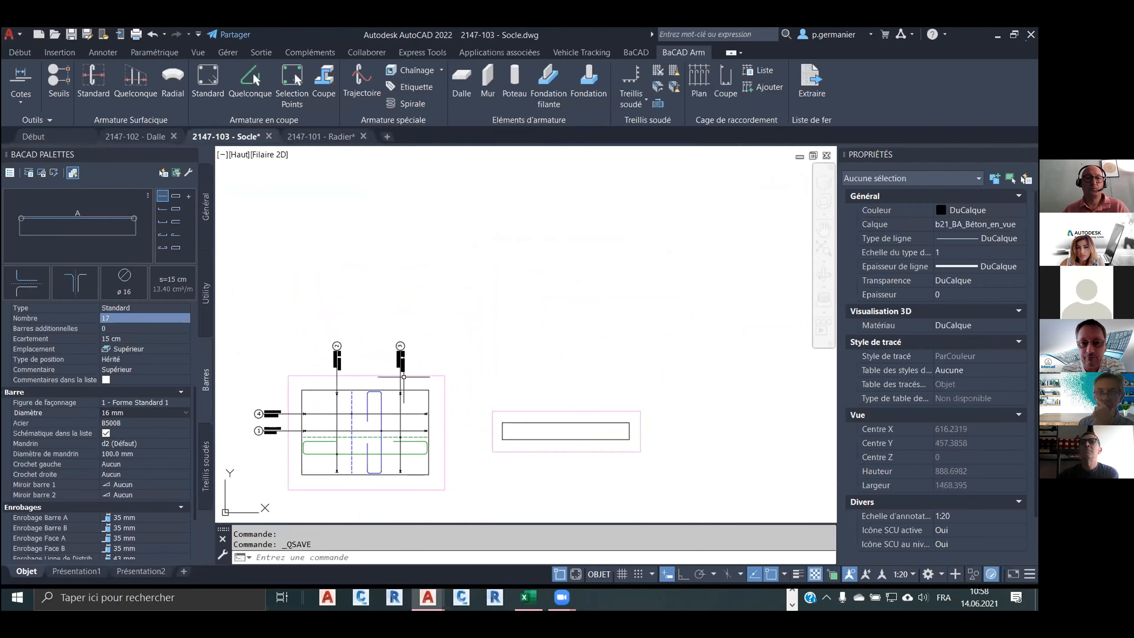
{"action": "middle_click_drag", "start_coordinate": [399, 275], "coordinate": [374, 275]}
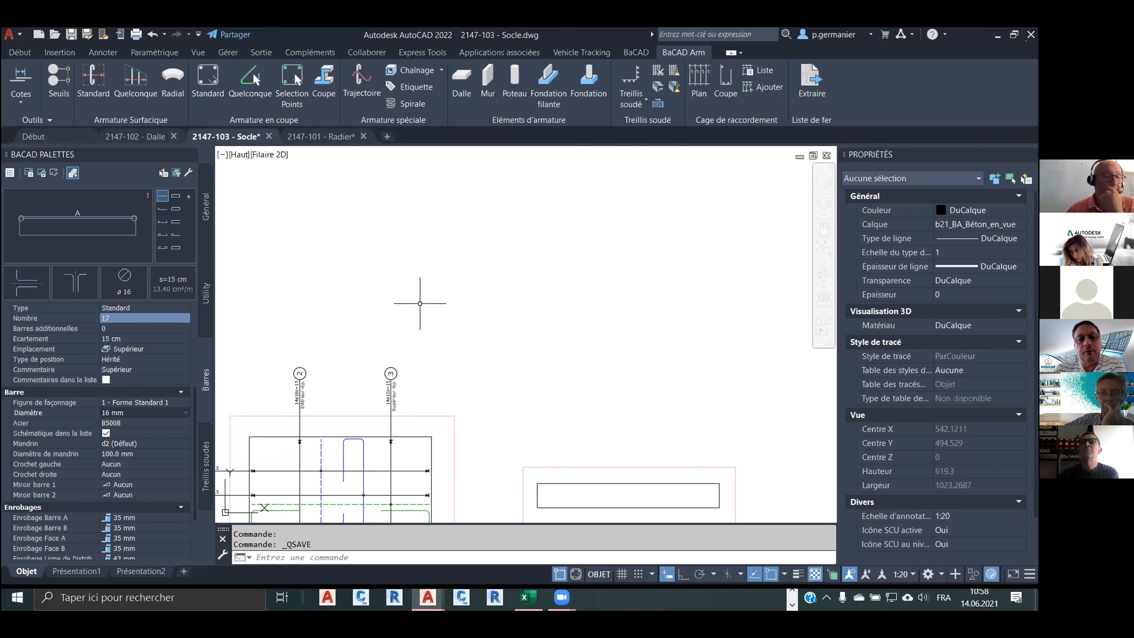
Examine the Position reinforcement settings in the project parameters of the Socle drawing.
{"action": "left_click", "coordinate": [205, 205]}
{"action": "left_click", "coordinate": [175, 173]}
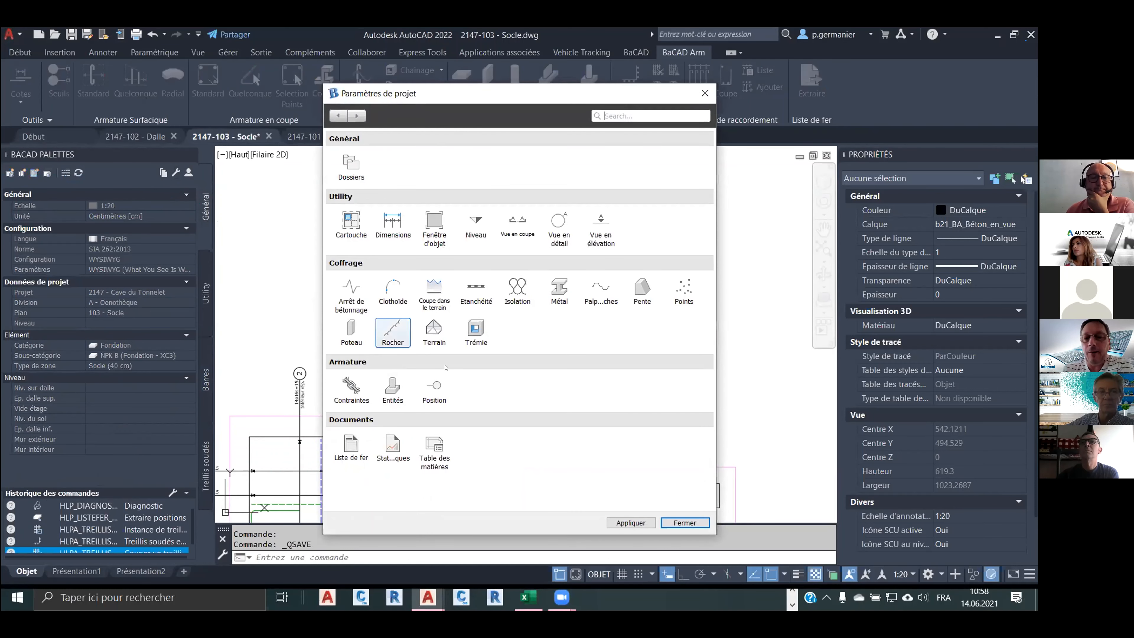
{"action": "left_click", "coordinate": [436, 388]}
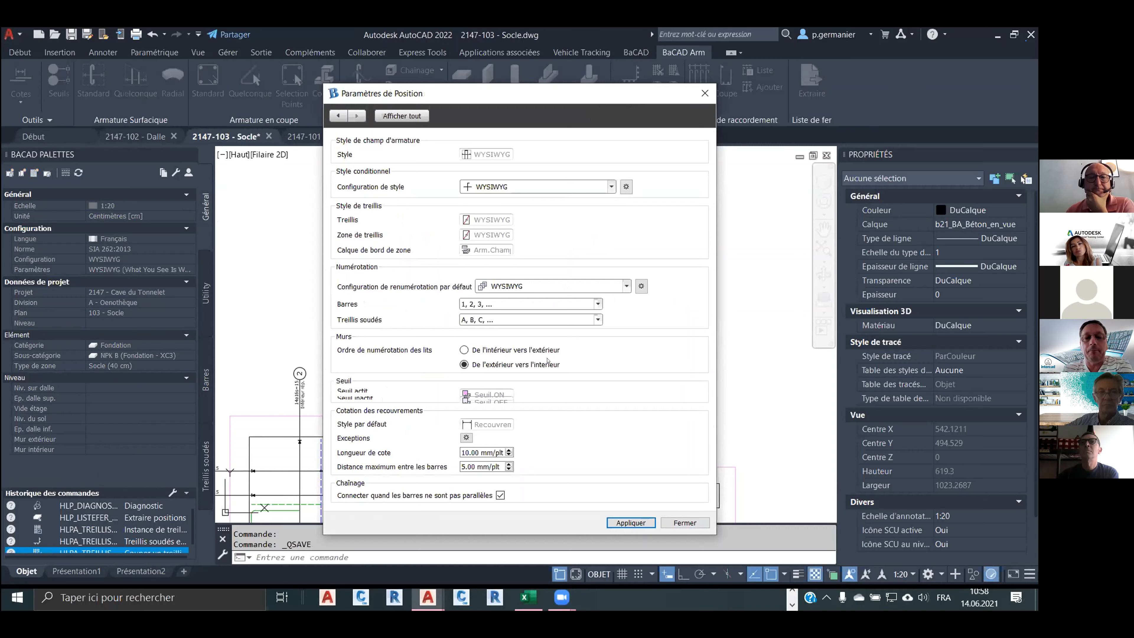
{"action": "left_click", "coordinate": [705, 93]}
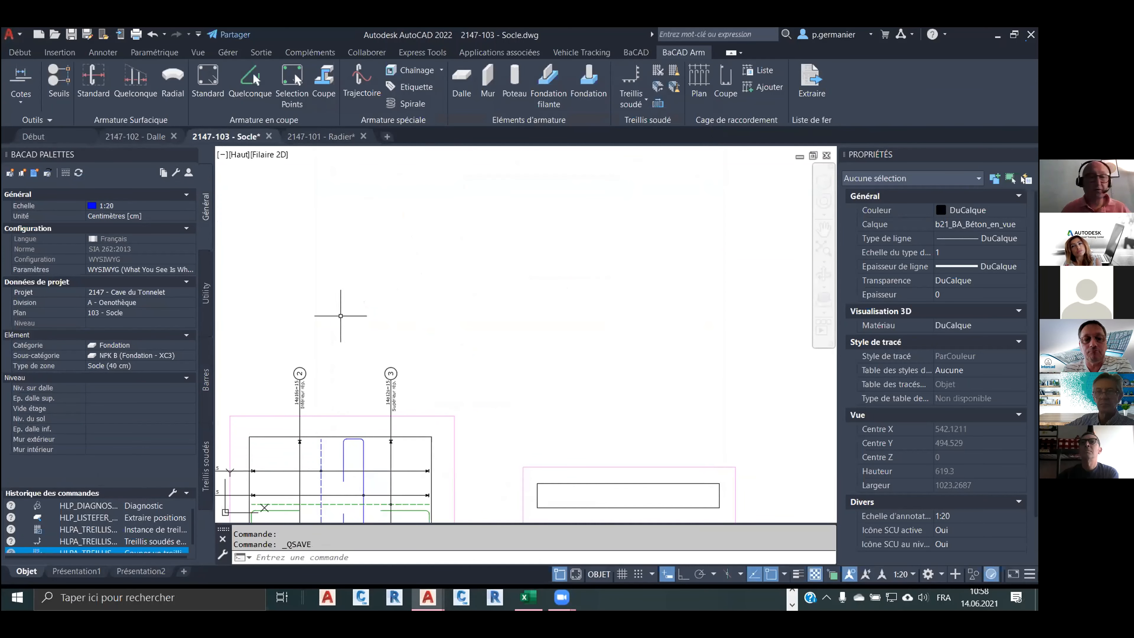
Start a Standard surface reinforcement field above the Socle plan, using 14 mm bars with bending shape 3 - Forme Standard 3.
{"action": "scroll", "coordinate": [324, 323], "scroll_direction": "up", "scroll_amount": 3}
{"action": "left_click", "coordinate": [97, 81]}
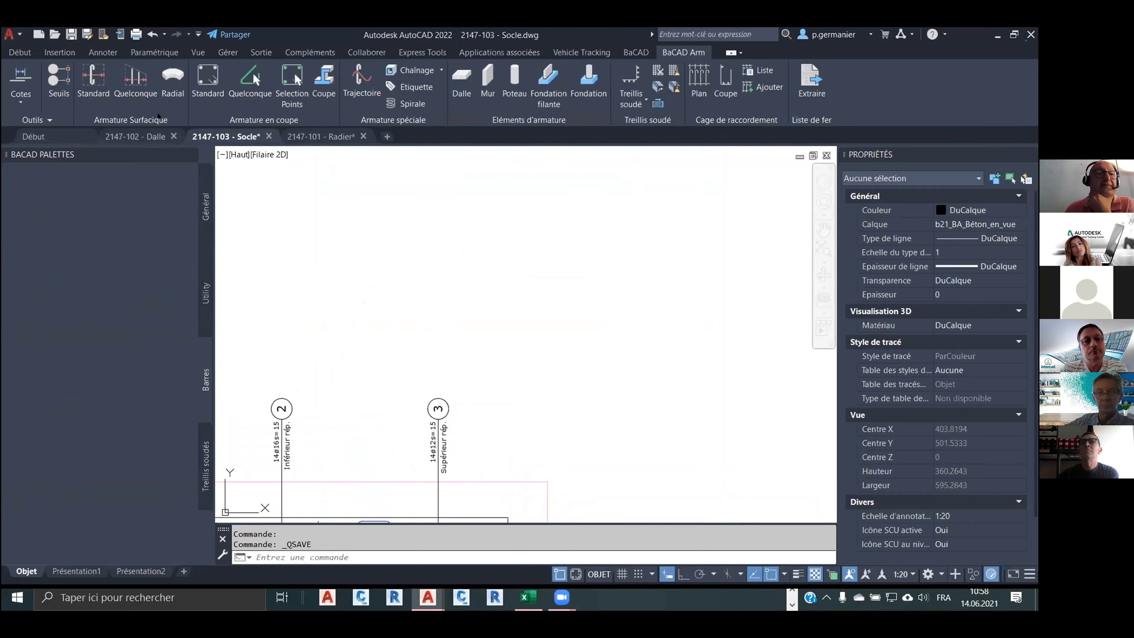
{"action": "left_click", "coordinate": [343, 322]}
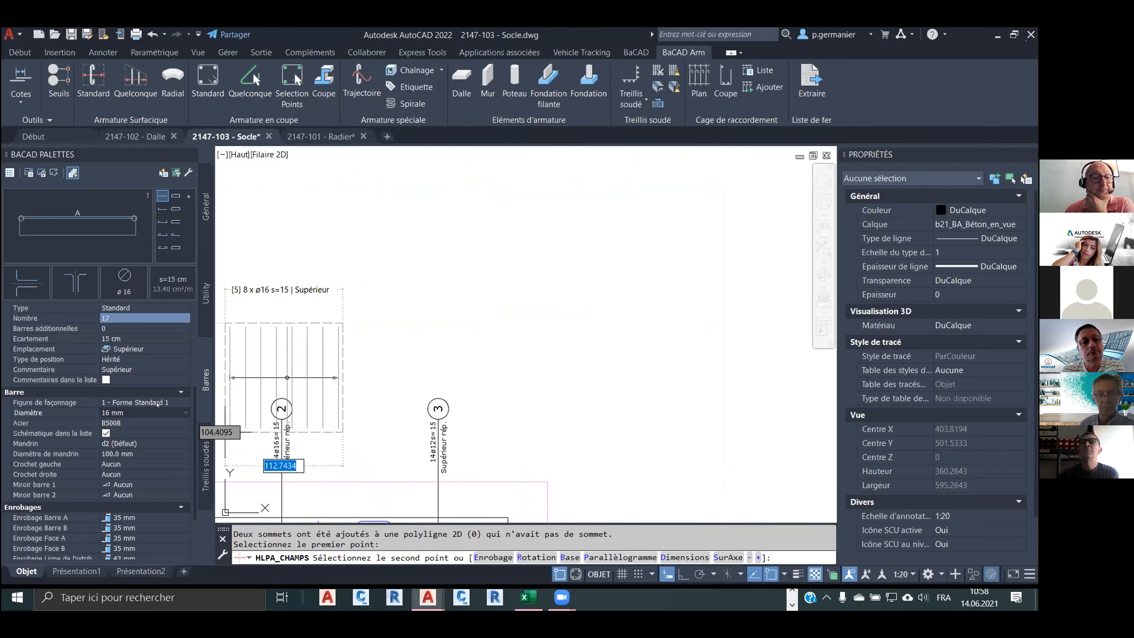
{"action": "scroll", "coordinate": [154, 420], "scroll_direction": "up", "scroll_amount": 3}
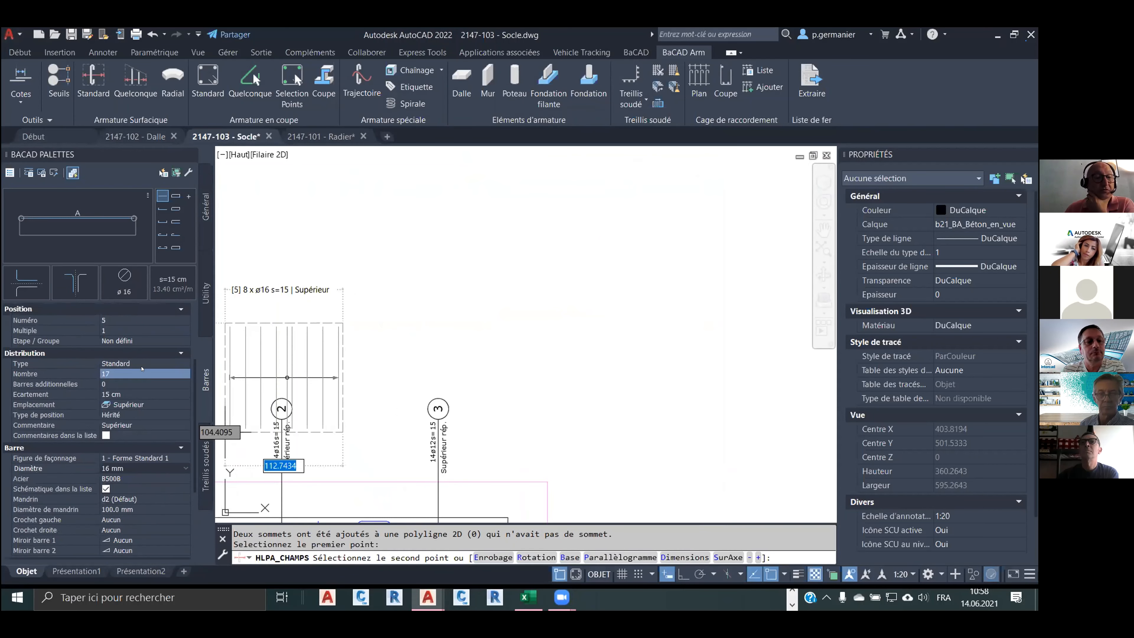
{"action": "left_click", "coordinate": [130, 281]}
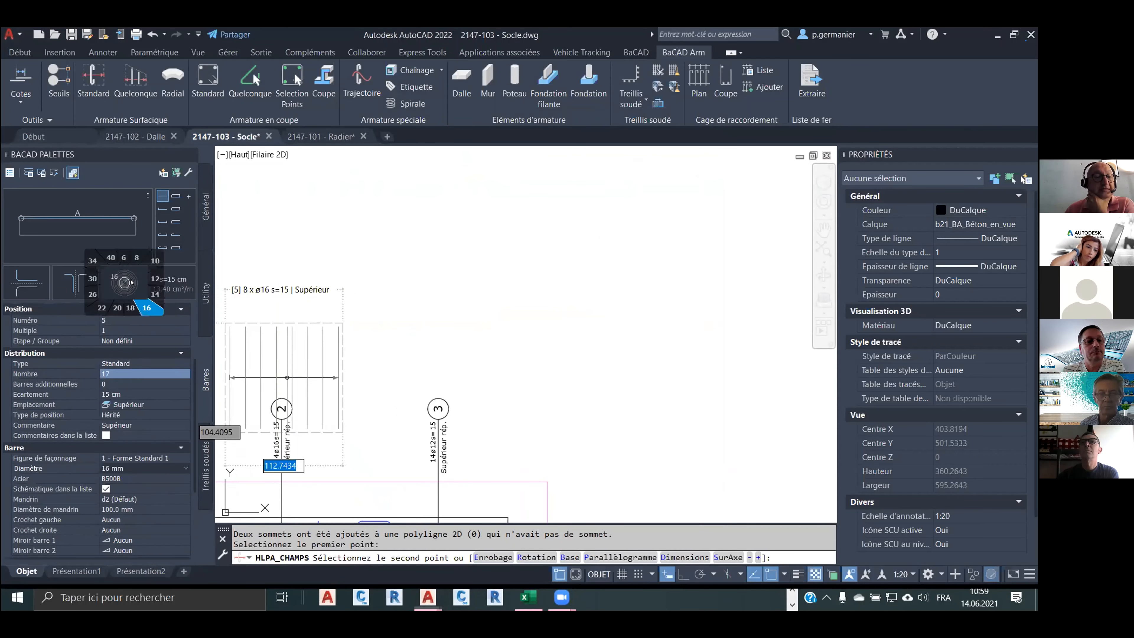
{"action": "left_click", "coordinate": [155, 293]}
{"action": "left_click", "coordinate": [168, 226]}
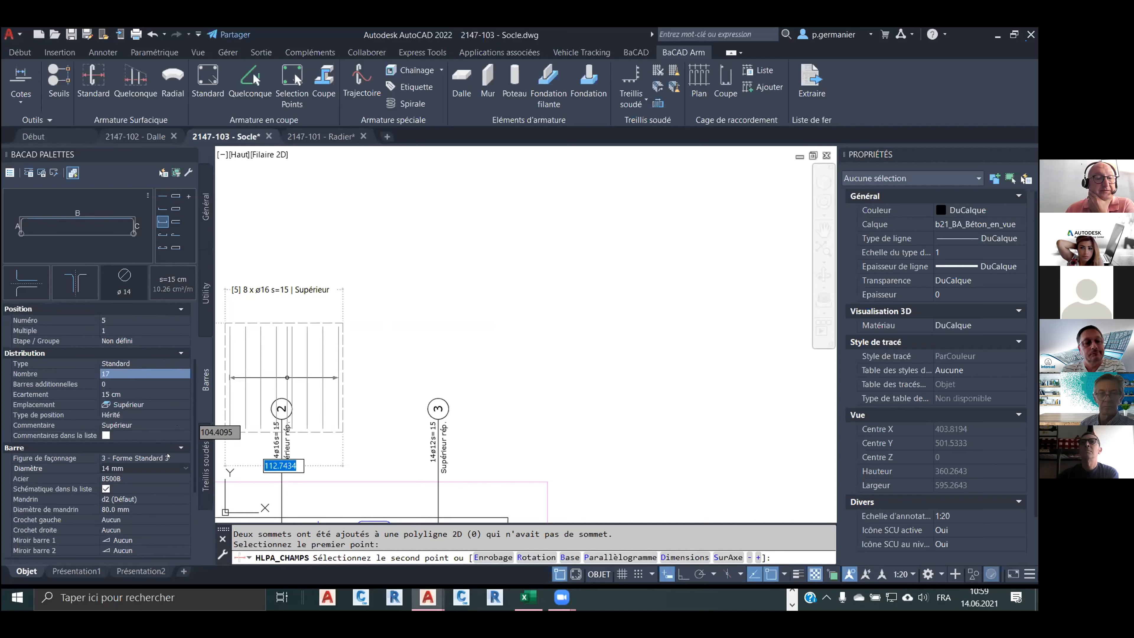
Set the field to 14 mm bars with Inférieur placement, place it about 150 by 143 cm above the plan, and position its label beside it.
{"action": "scroll", "coordinate": [167, 471], "scroll_direction": "up", "scroll_amount": 1}
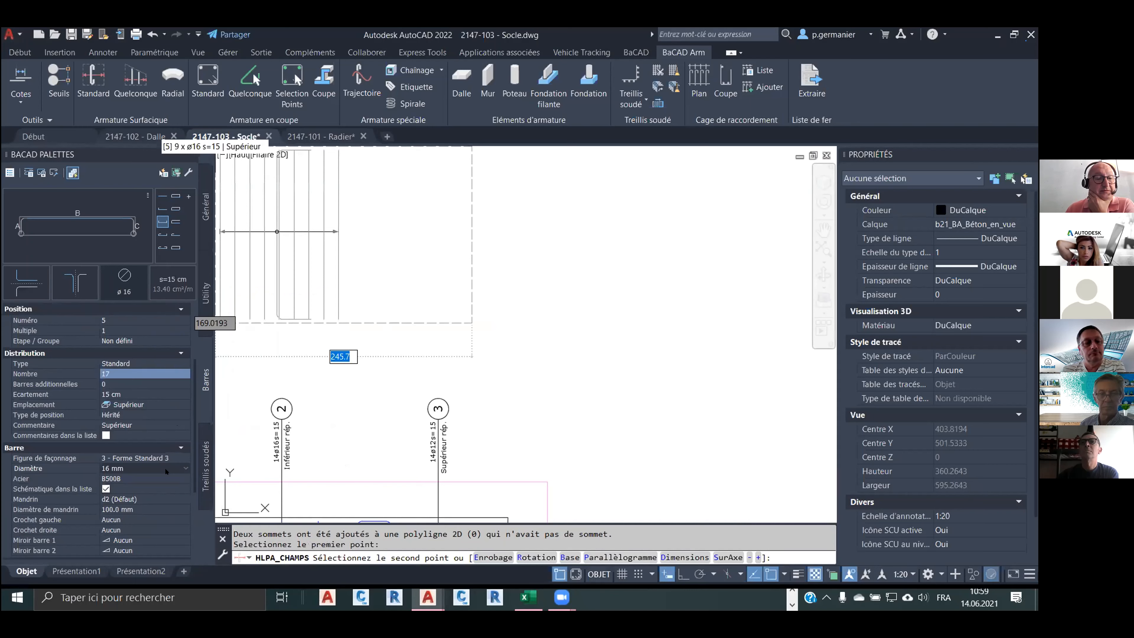
{"action": "left_click", "coordinate": [135, 404]}
{"action": "left_click", "coordinate": [142, 450]}
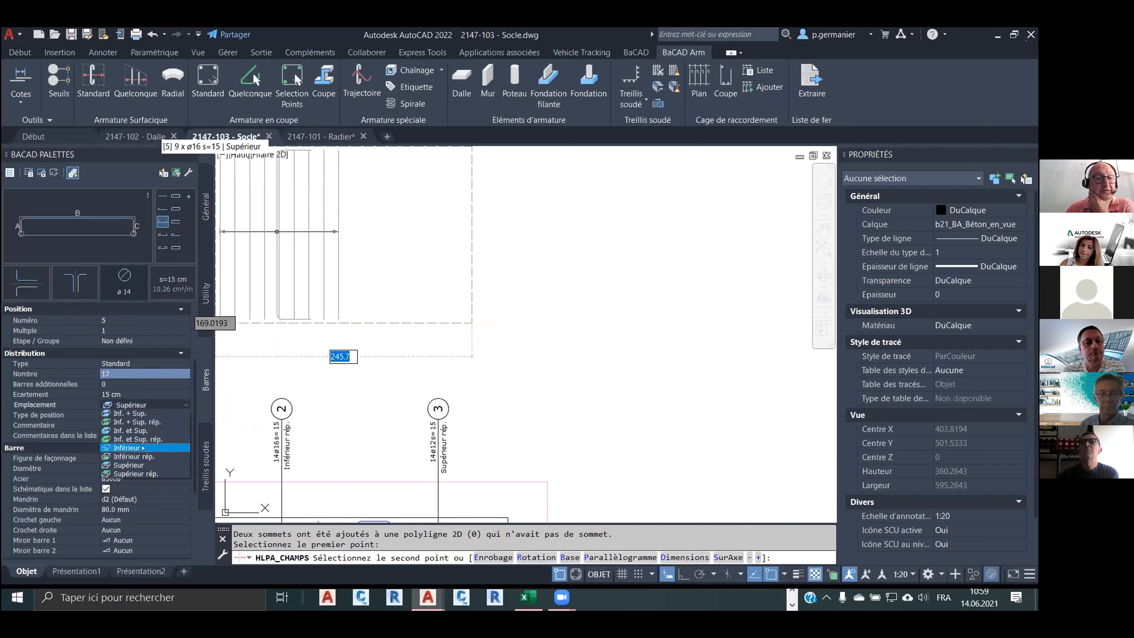
{"action": "left_click", "coordinate": [500, 174]}
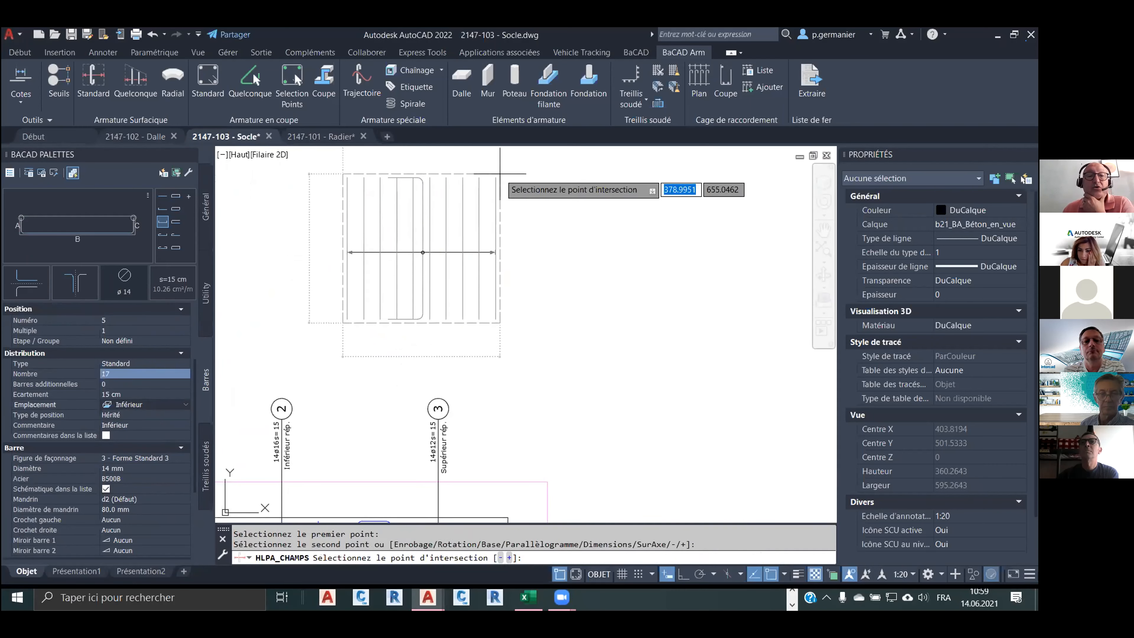
{"action": "left_click", "coordinate": [423, 241]}
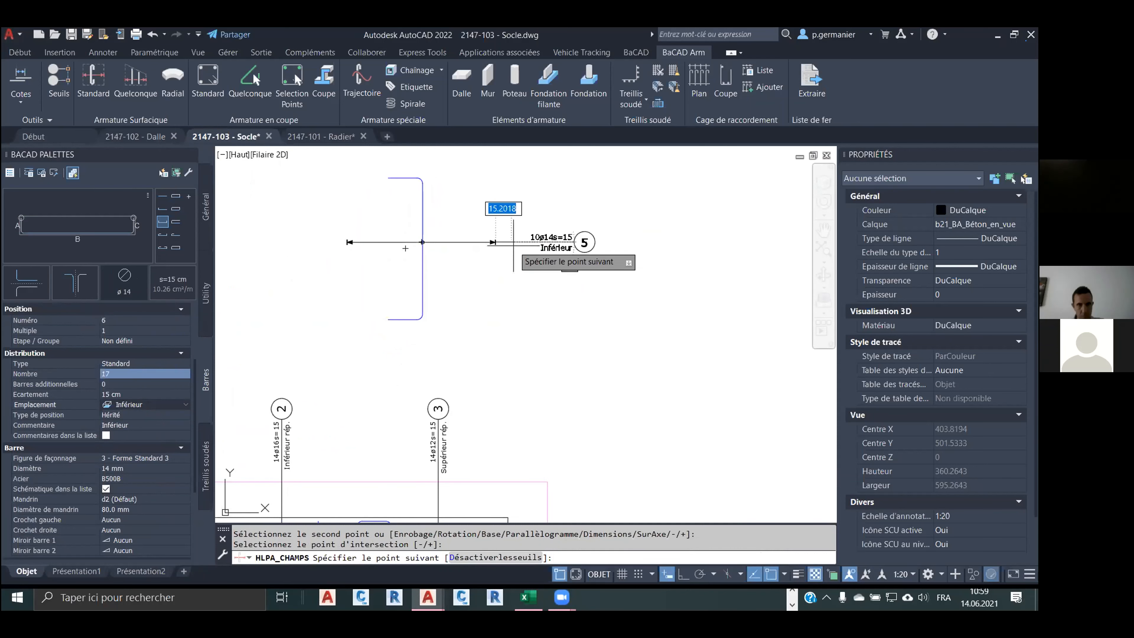
{"action": "left_click", "coordinate": [518, 243]}
{"action": "middle_click_drag", "start_coordinate": [537, 290], "coordinate": [490, 320]}
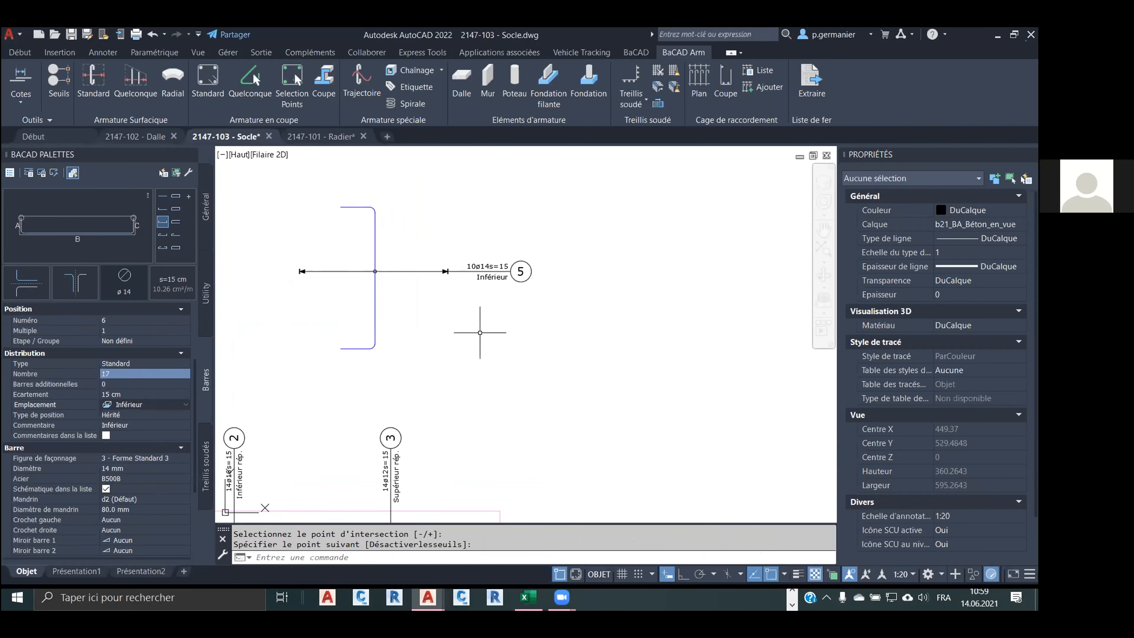
Edit the new position 5 field and add 3 additional bars to its bar count.
{"action": "left_click", "coordinate": [485, 273]}
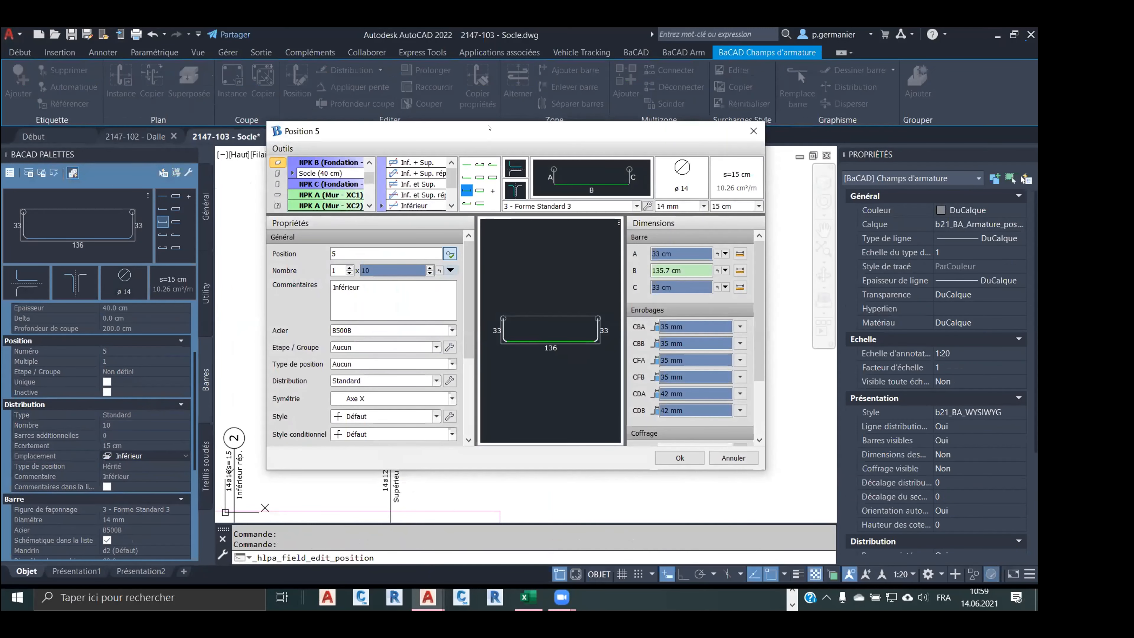
{"action": "left_click_drag", "start_coordinate": [489, 128], "coordinate": [325, 45]}
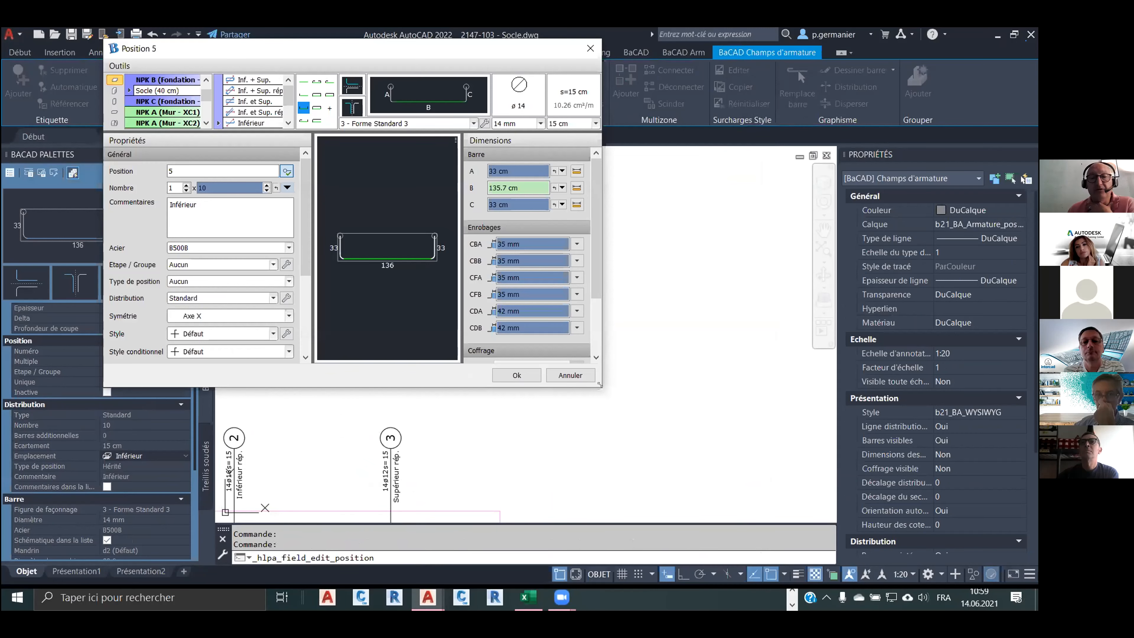
{"action": "left_click_drag", "start_coordinate": [600, 384], "coordinate": [913, 506]}
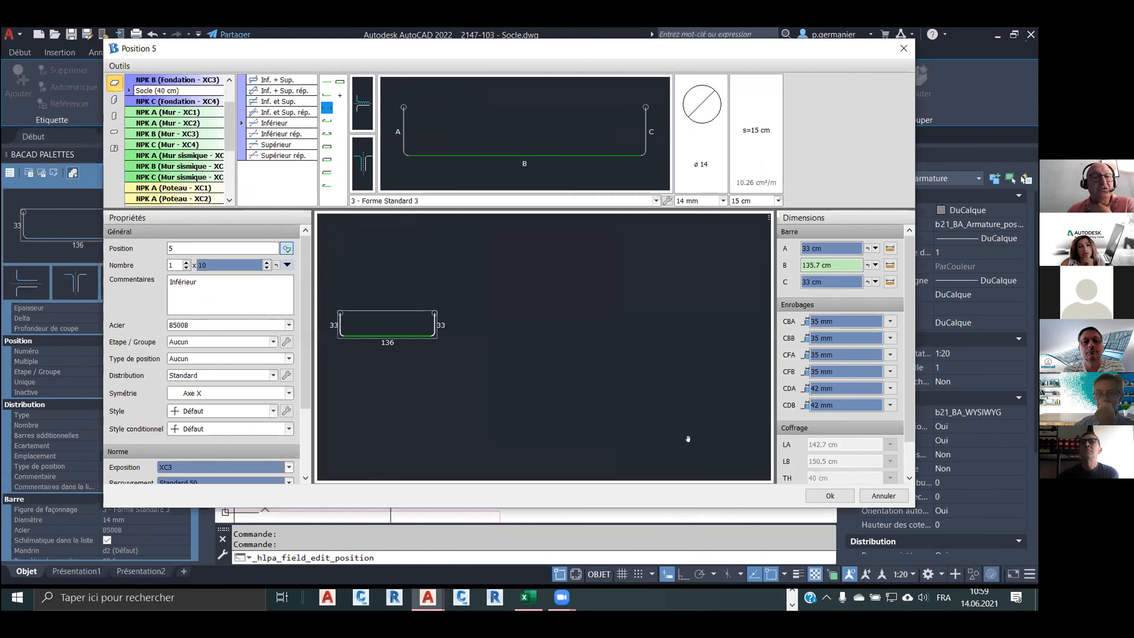
{"action": "left_click", "coordinate": [287, 265]}
{"action": "left_click", "coordinate": [289, 278]}
{"action": "left_click", "coordinate": [289, 277]}
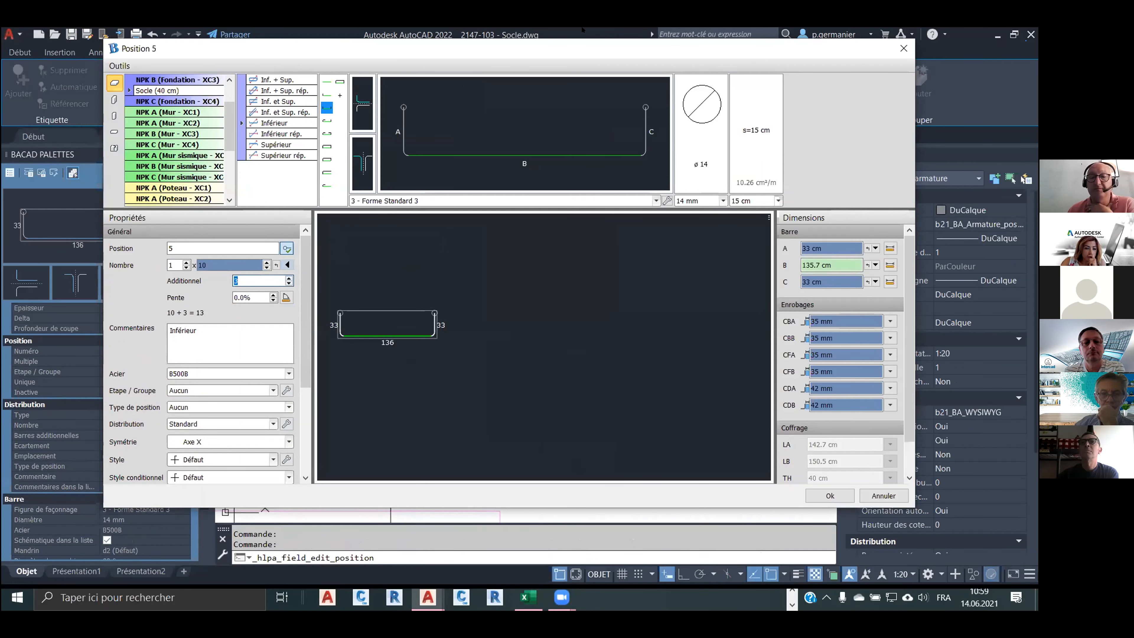
{"action": "left_click_drag", "start_coordinate": [668, 43], "coordinate": [582, 31]}
{"action": "left_click", "coordinate": [744, 485]}
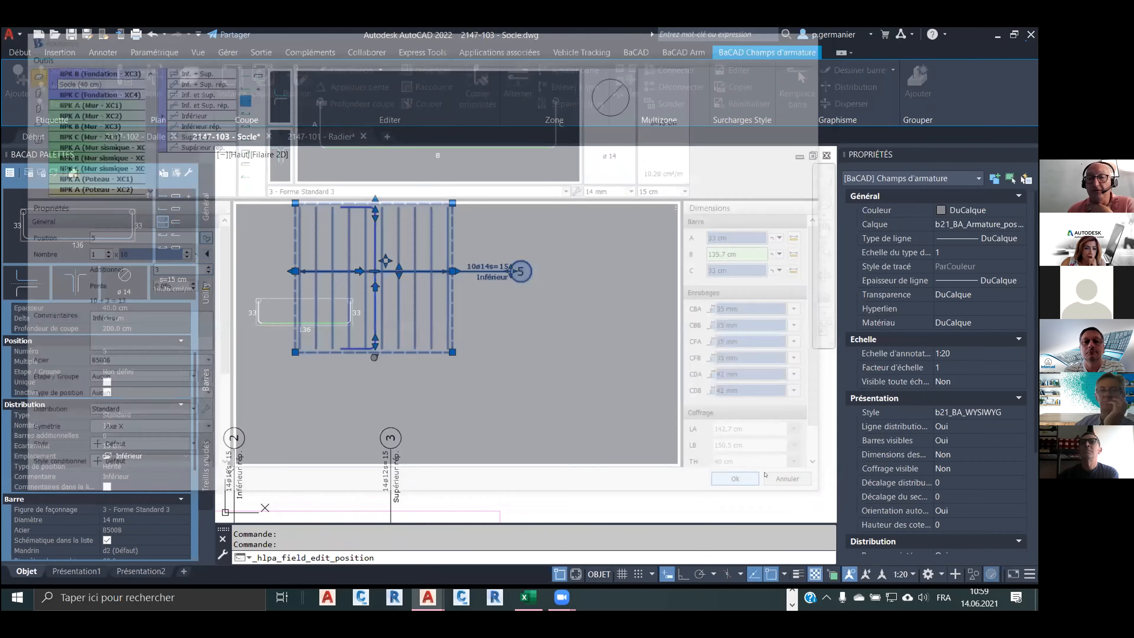
{"action": "scroll", "coordinate": [433, 248], "scroll_direction": "up", "scroll_amount": 3}
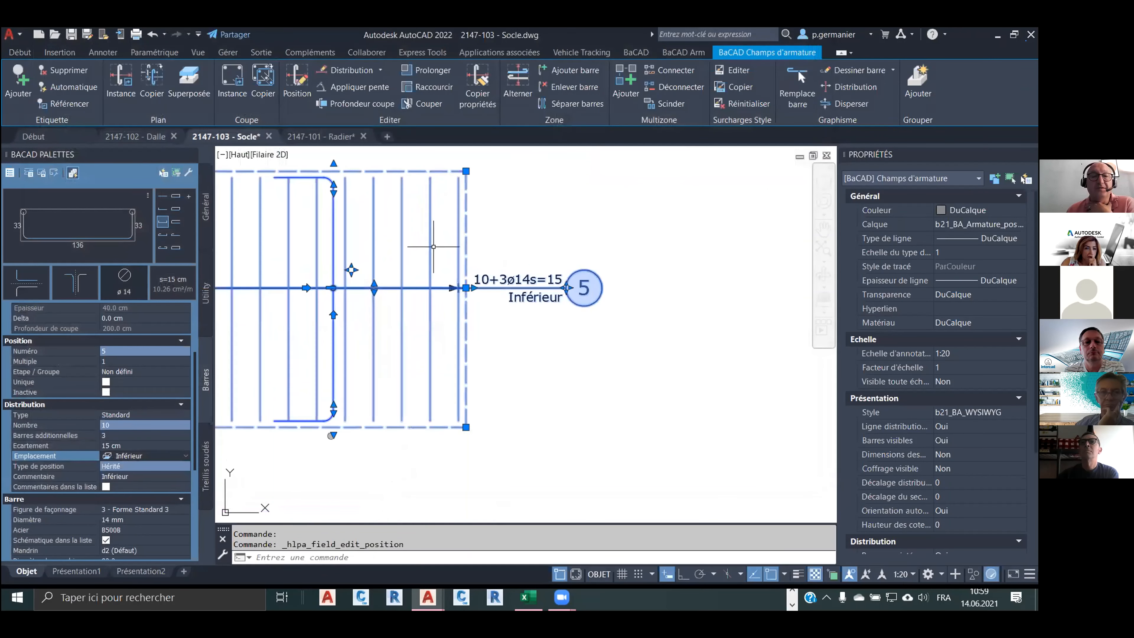
{"action": "middle_click_drag", "start_coordinate": [497, 323], "coordinate": [561, 332]}
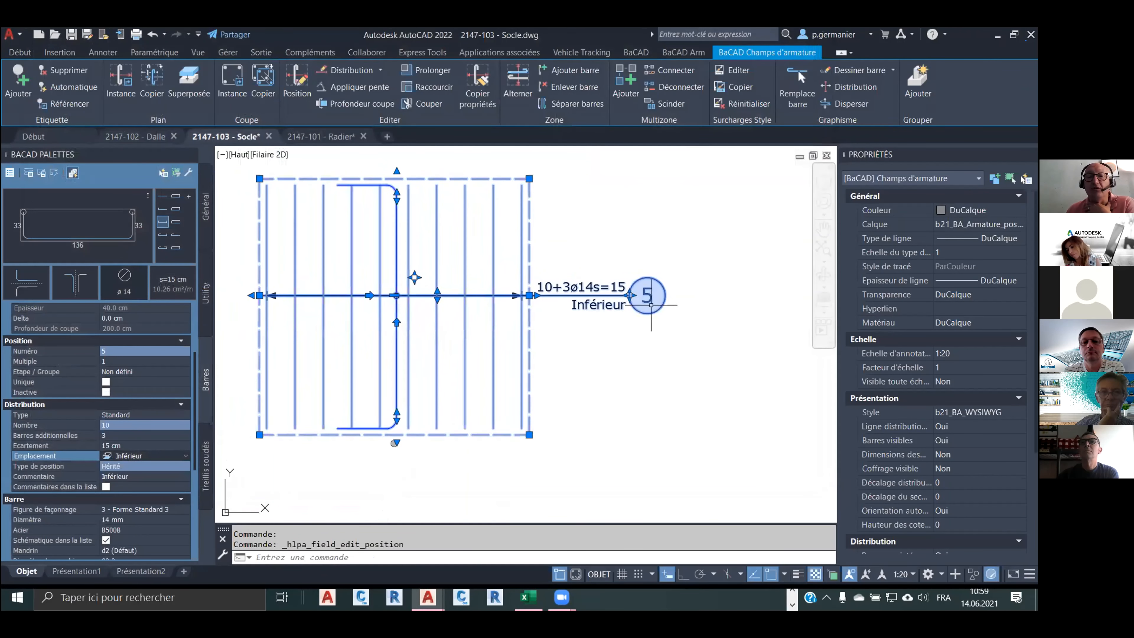
{"action": "key", "text": "Escape"}
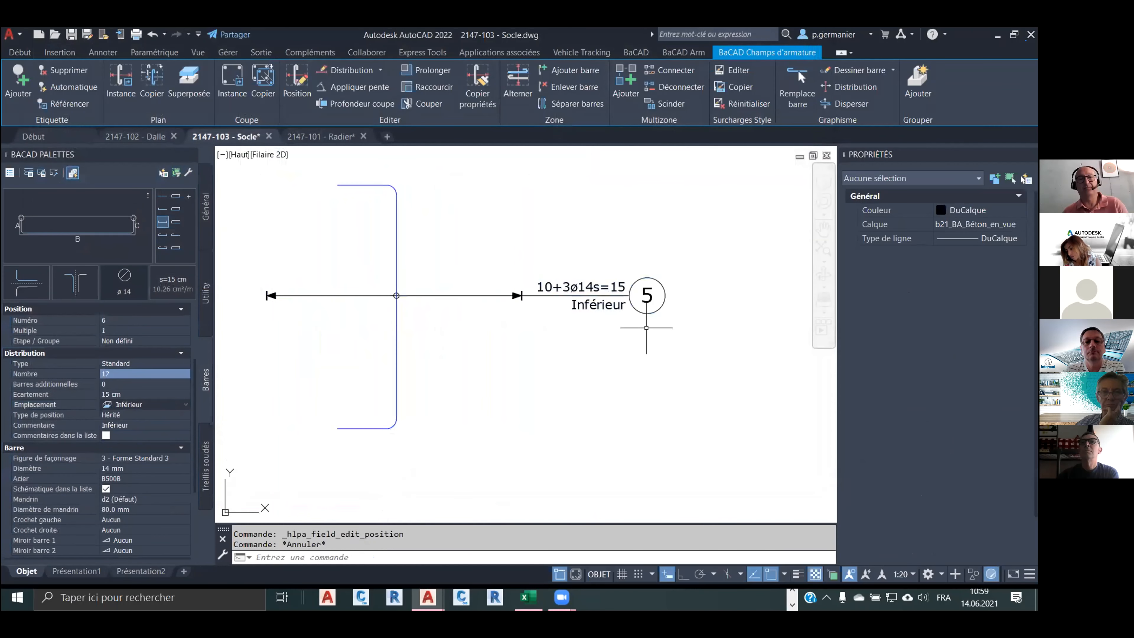
{"action": "scroll", "coordinate": [651, 326], "scroll_direction": "down", "scroll_amount": 2}
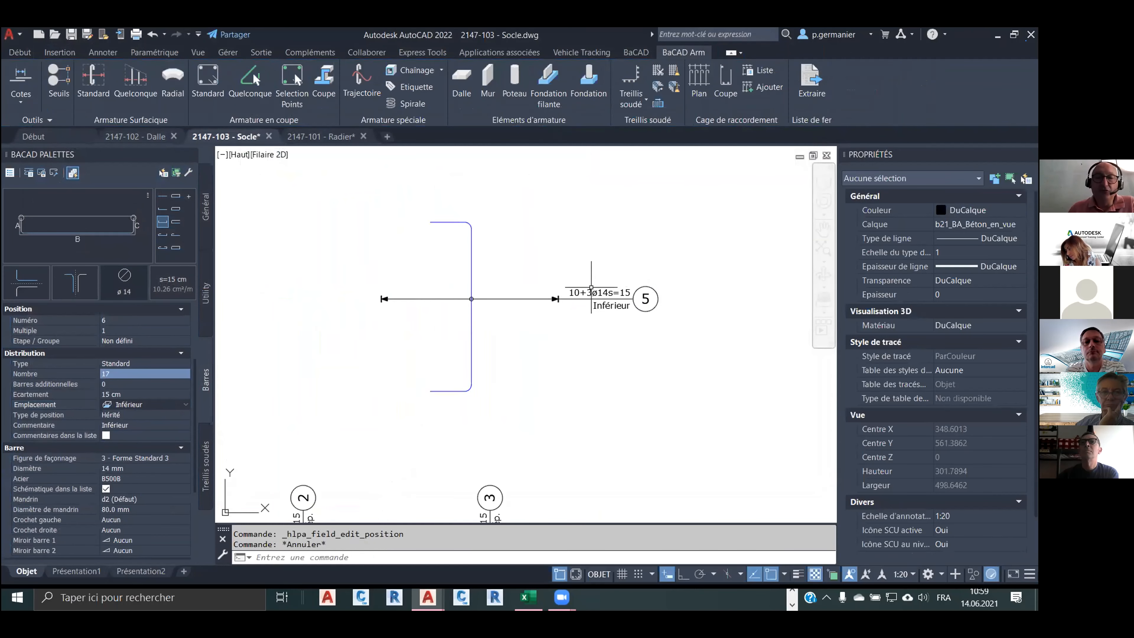
Change the additional bars of position 5 to 0, and restore them to 3.
{"action": "left_click", "coordinate": [605, 292]}
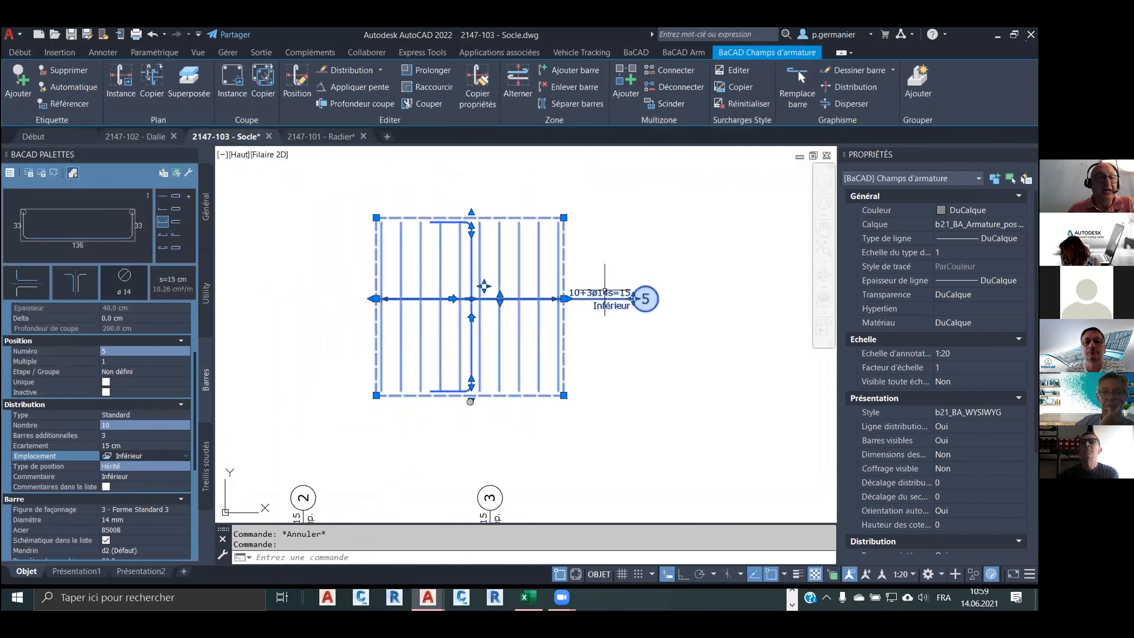
{"action": "left_click", "coordinate": [117, 434]}
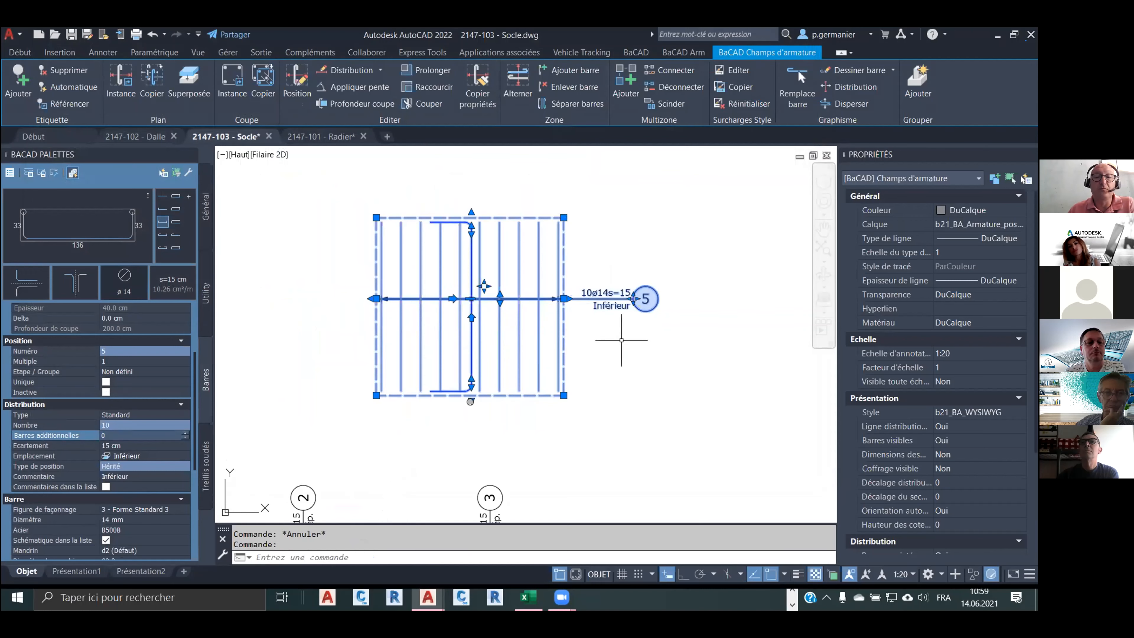
{"action": "left_click", "coordinate": [184, 432]}
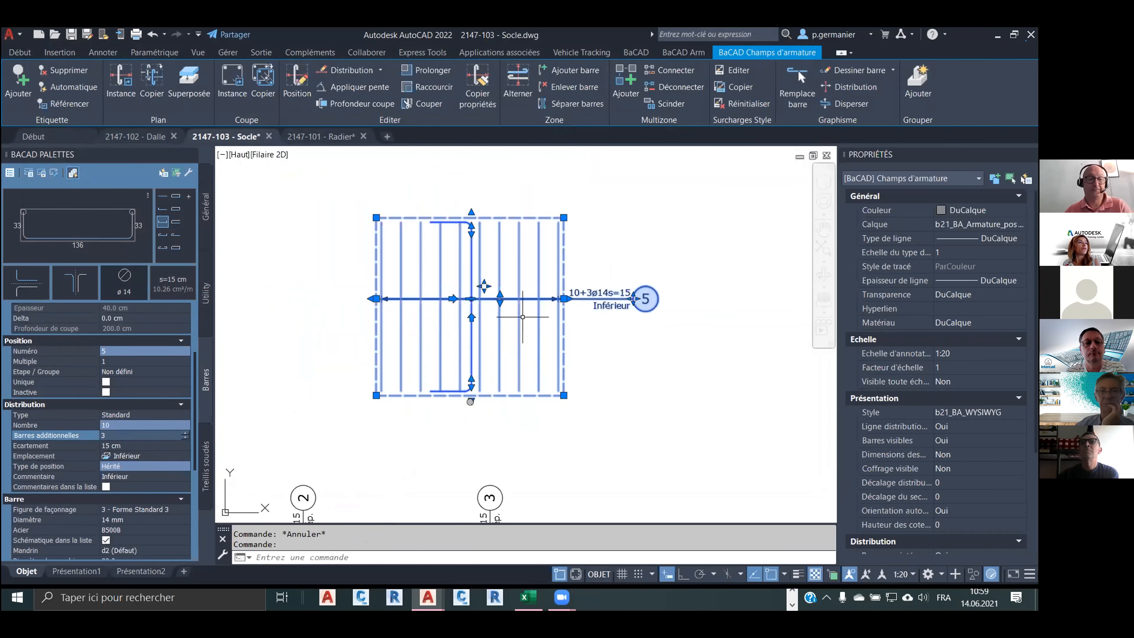
{"action": "key", "text": "Escape"}
{"action": "left_click", "coordinate": [518, 298]}
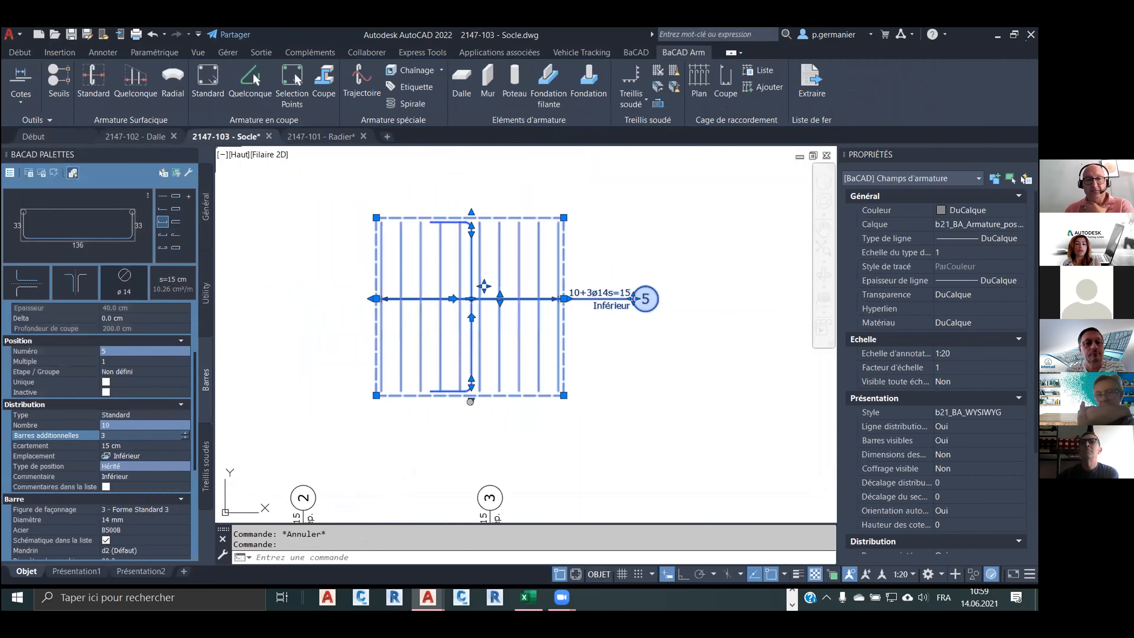
{"action": "key", "text": "Escape"}
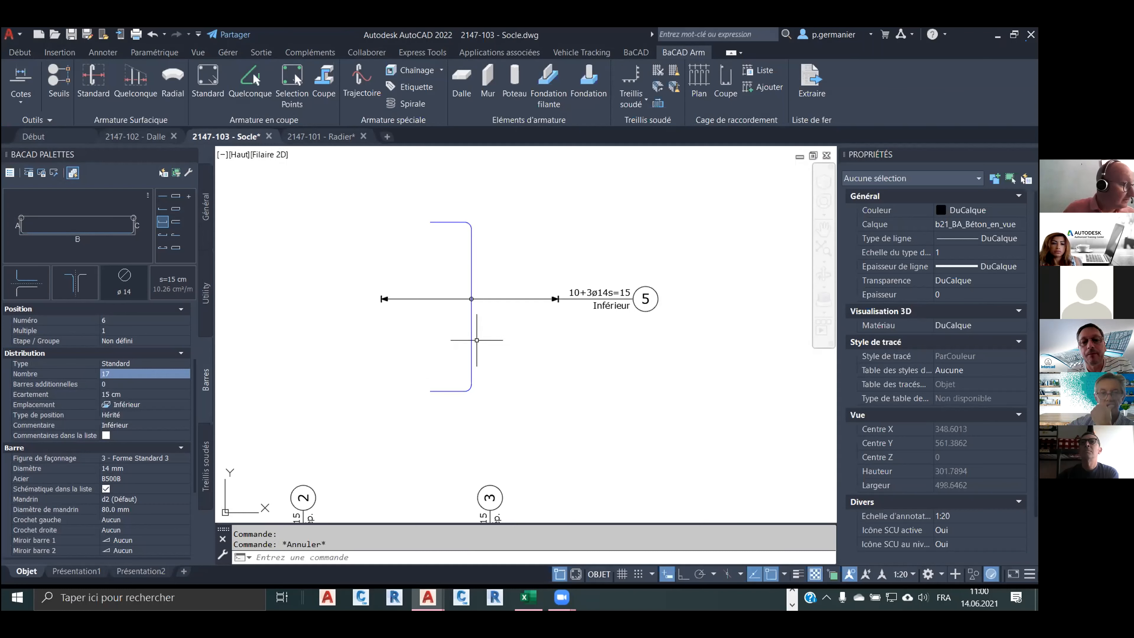
Set the current element to category Mur with subcategory NPK A (Mur - XC2), and review the resulting bar overlay and dimension settings.
{"action": "scroll", "coordinate": [506, 319], "scroll_direction": "down", "scroll_amount": 4}
{"action": "scroll", "coordinate": [507, 319], "scroll_direction": "down", "scroll_amount": 1}
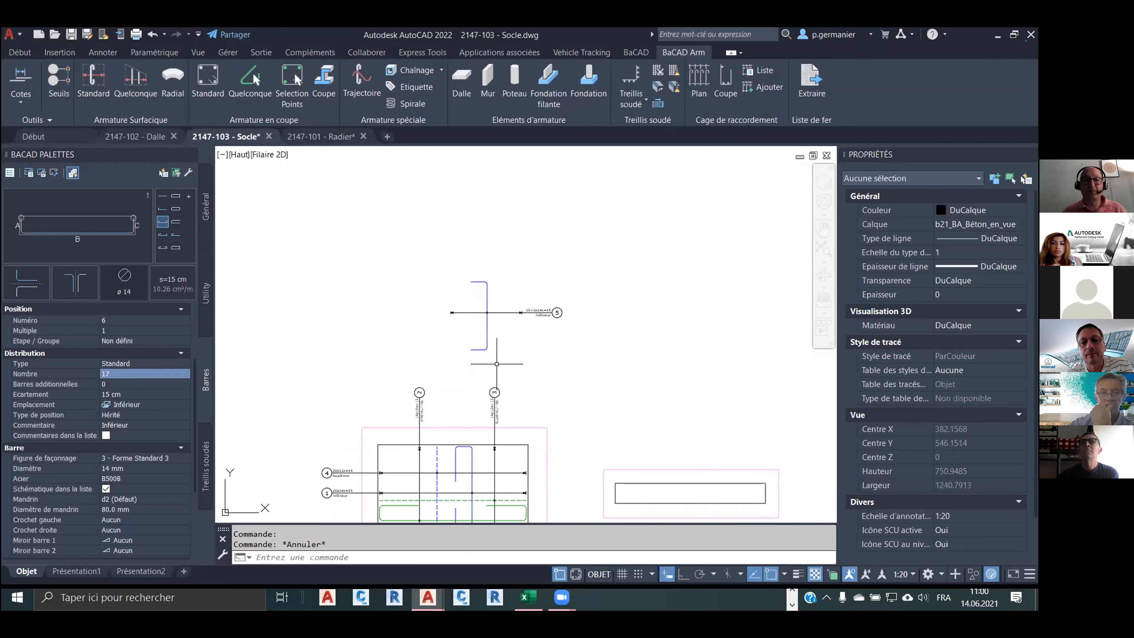
{"action": "middle_click_drag", "start_coordinate": [493, 368], "coordinate": [350, 455]}
{"action": "scroll", "coordinate": [415, 332], "scroll_direction": "up", "scroll_amount": 1}
{"action": "scroll", "coordinate": [415, 332], "scroll_direction": "up", "scroll_amount": 4}
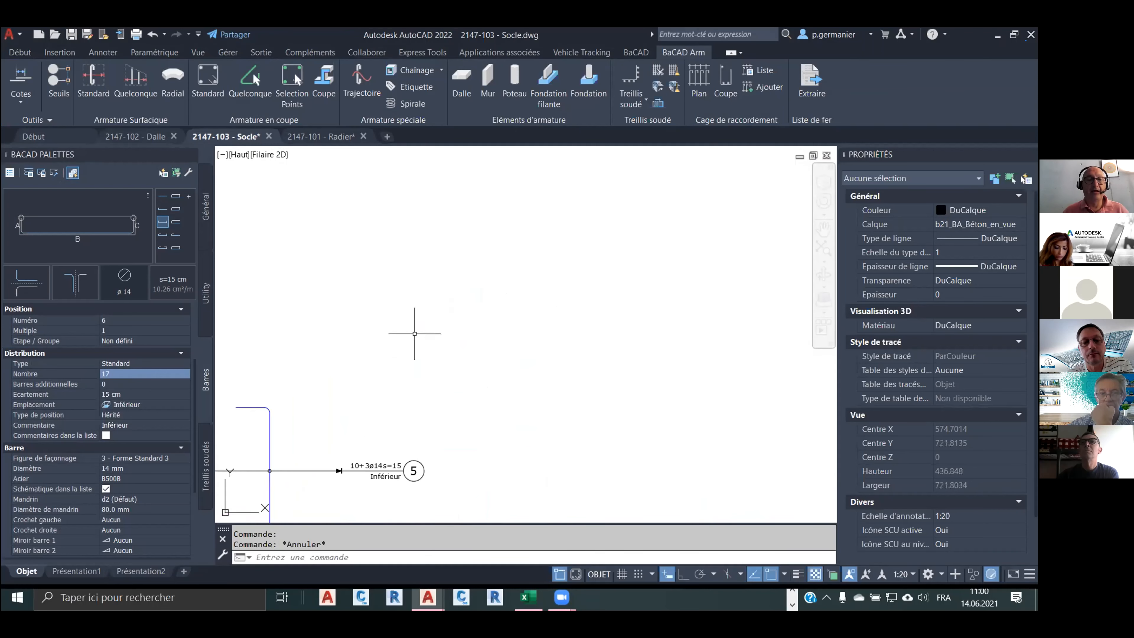
{"action": "left_click", "coordinate": [208, 204]}
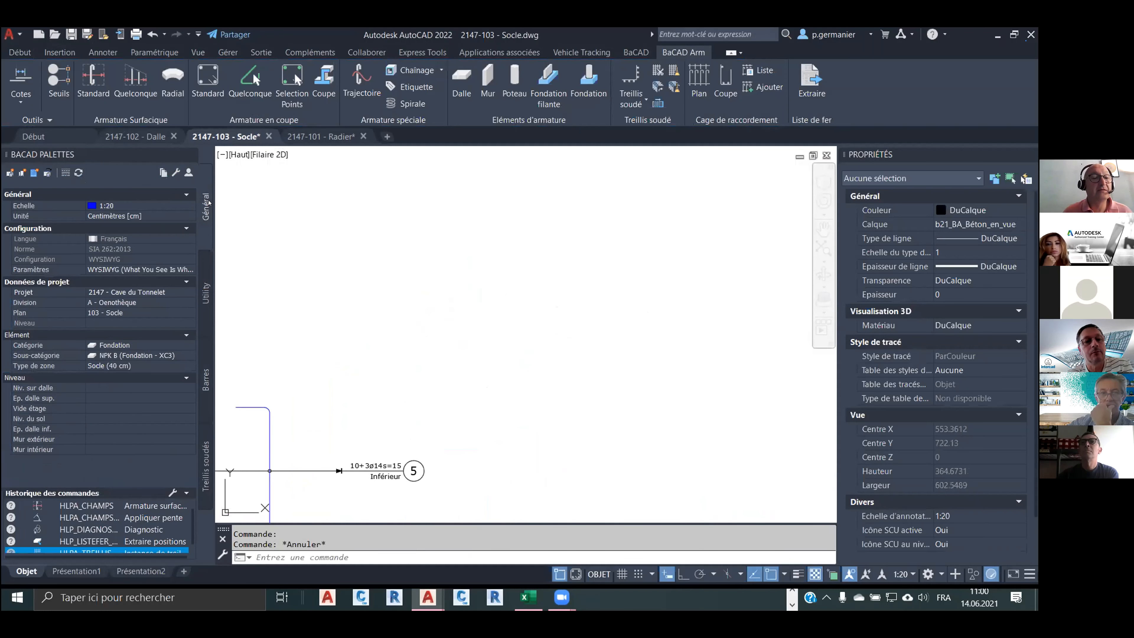
{"action": "left_click", "coordinate": [140, 345]}
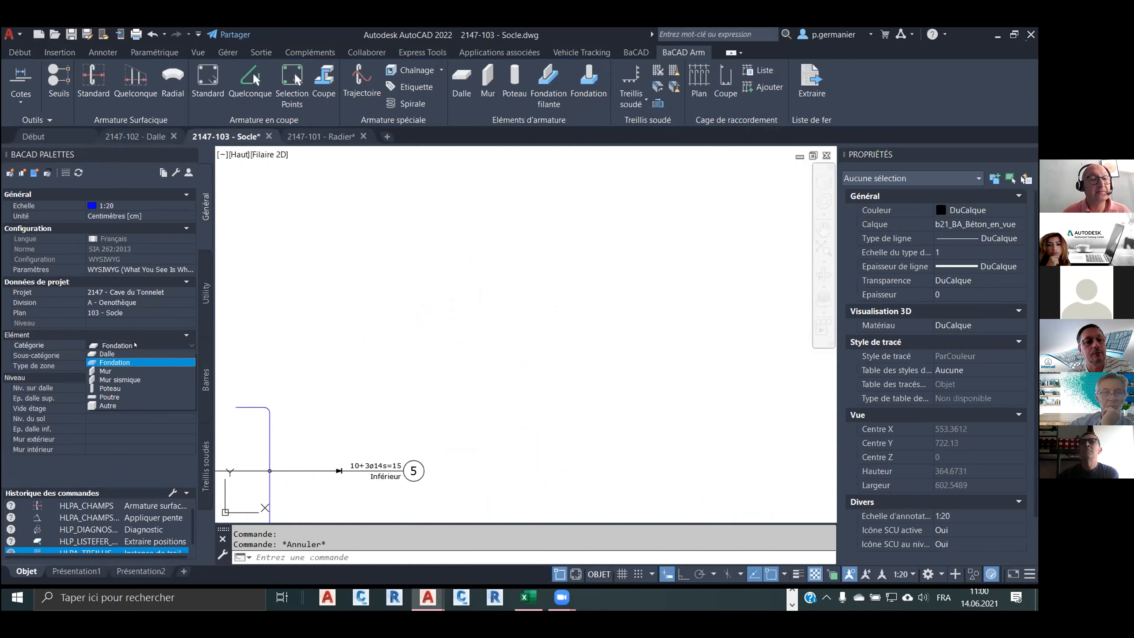
{"action": "left_click", "coordinate": [140, 359]}
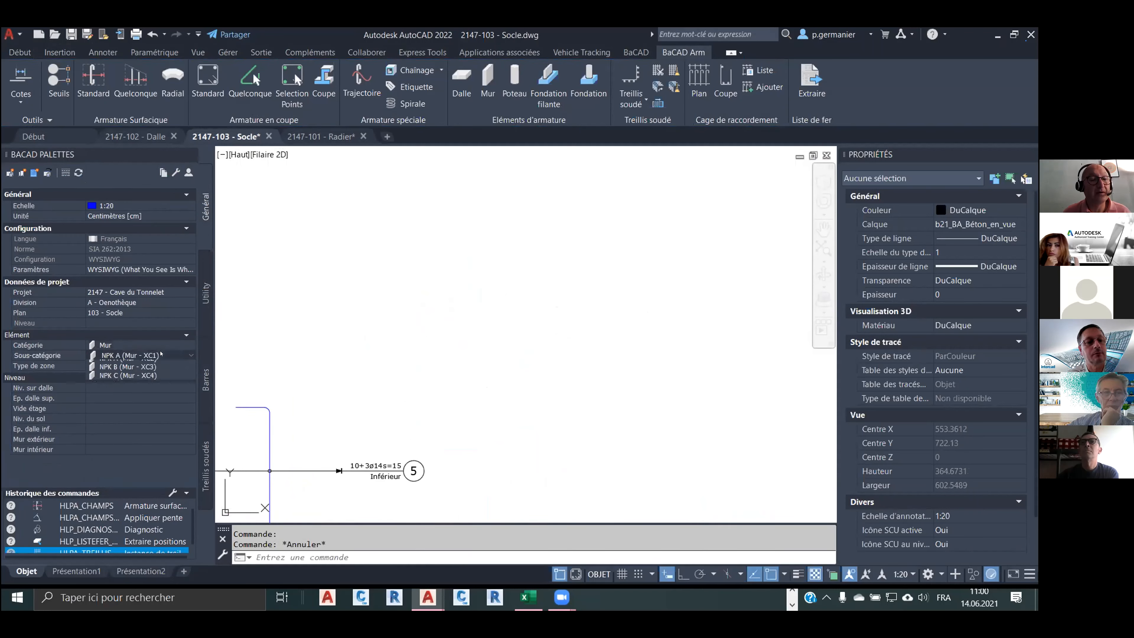
{"action": "left_click", "coordinate": [158, 355]}
{"action": "left_click", "coordinate": [158, 370]}
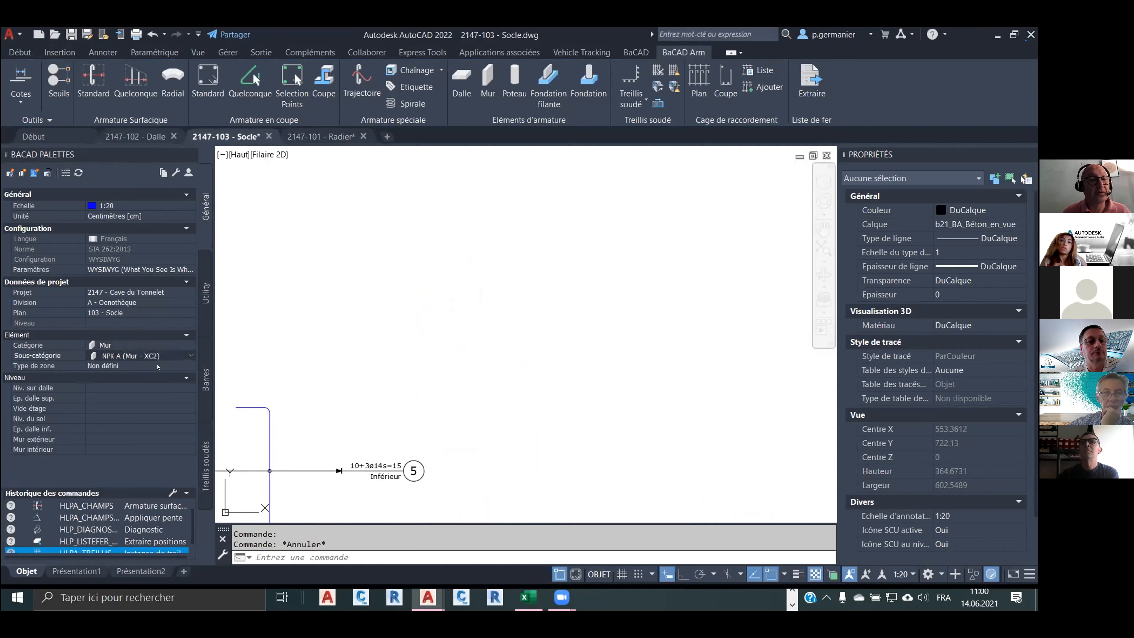
{"action": "left_click", "coordinate": [203, 369]}
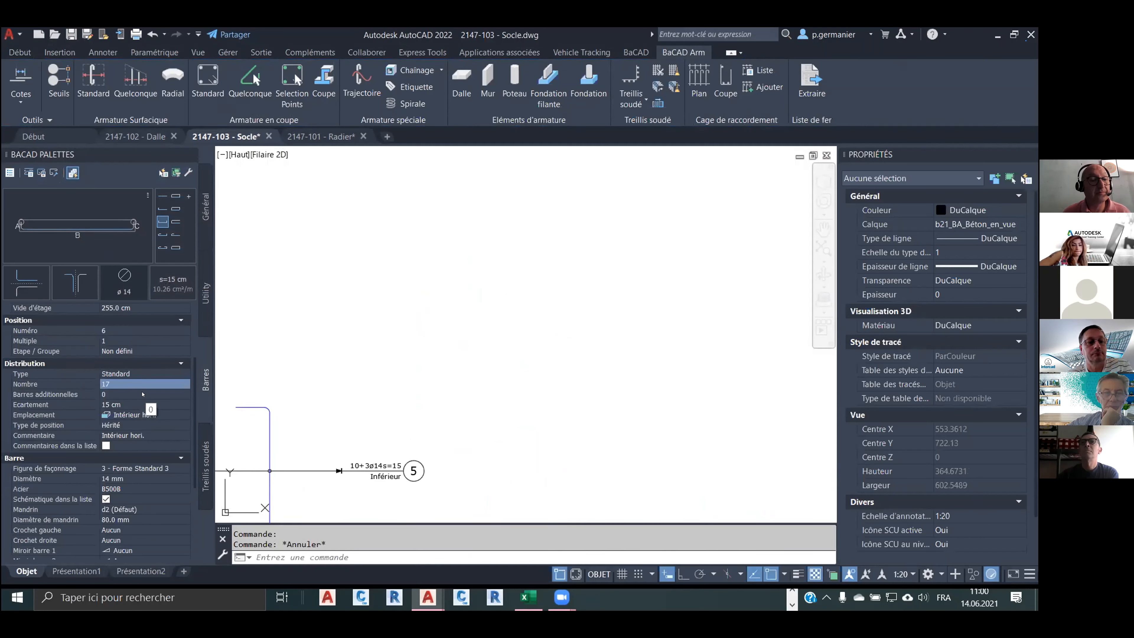
{"action": "scroll", "coordinate": [143, 391], "scroll_direction": "up", "scroll_amount": 3}
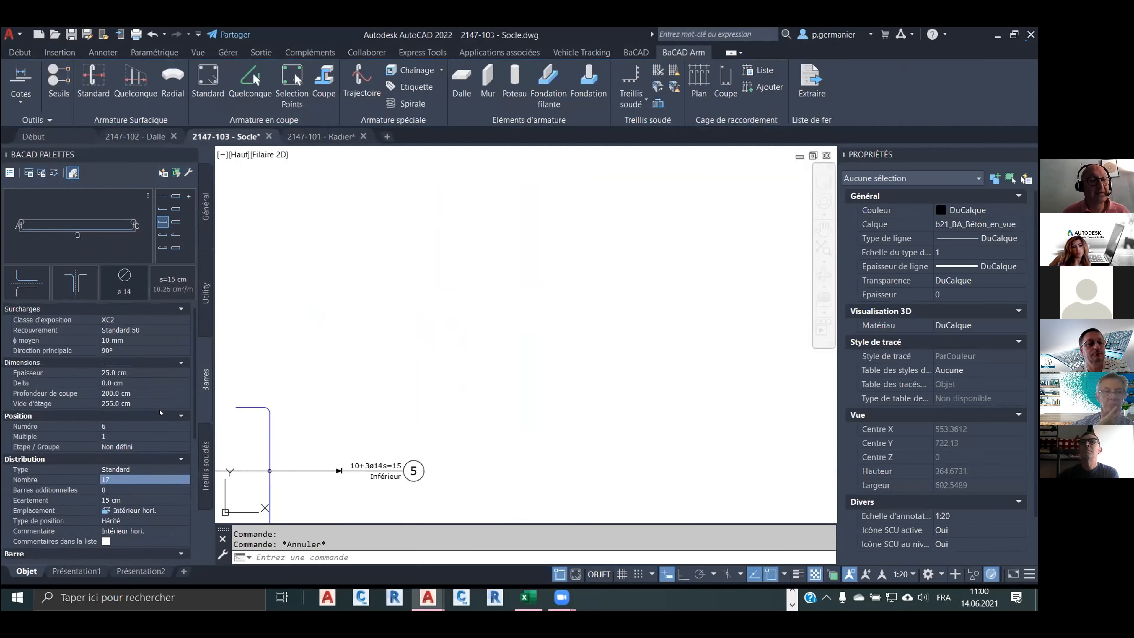
{"action": "scroll", "coordinate": [371, 304], "scroll_direction": "up", "scroll_amount": 1}
{"action": "scroll", "coordinate": [371, 304], "scroll_direction": "down", "scroll_amount": 1}
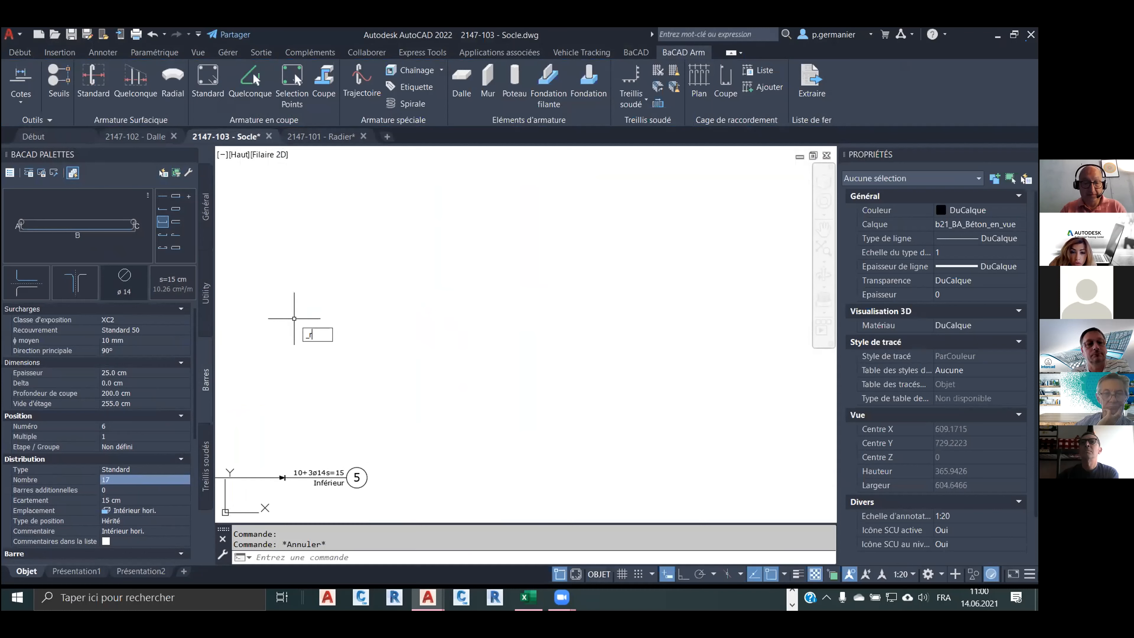
Draw a 300 by 220 cm rectangle in the free area above and beside the position 5 field.
{"action": "key", "text": "Return"}
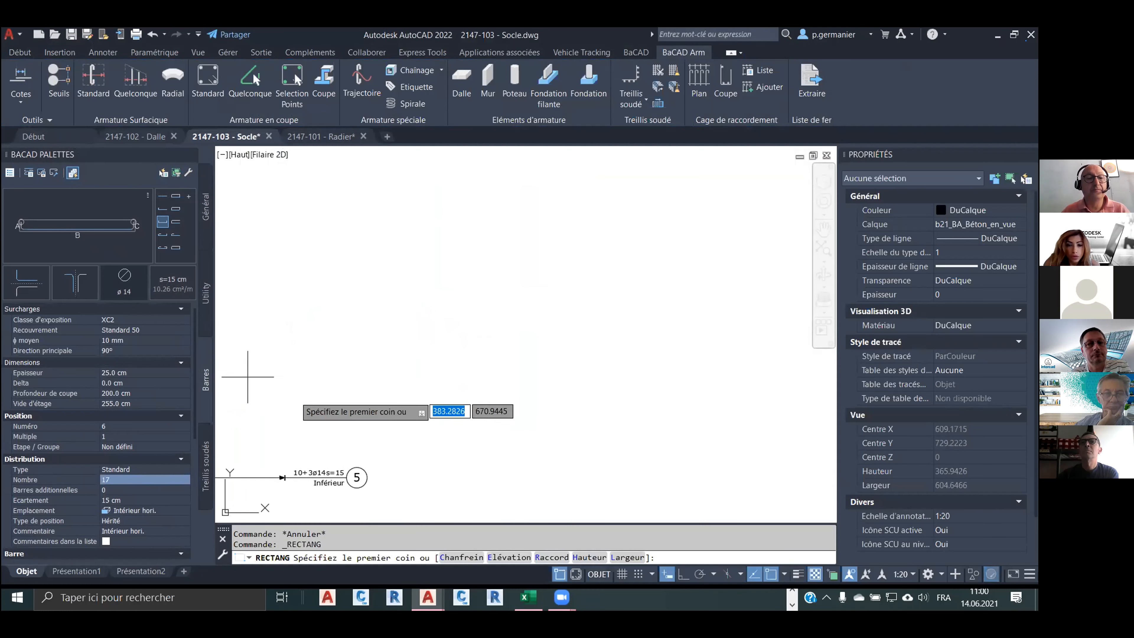
{"action": "left_click", "coordinate": [320, 377]}
{"action": "type", "text": "@"}
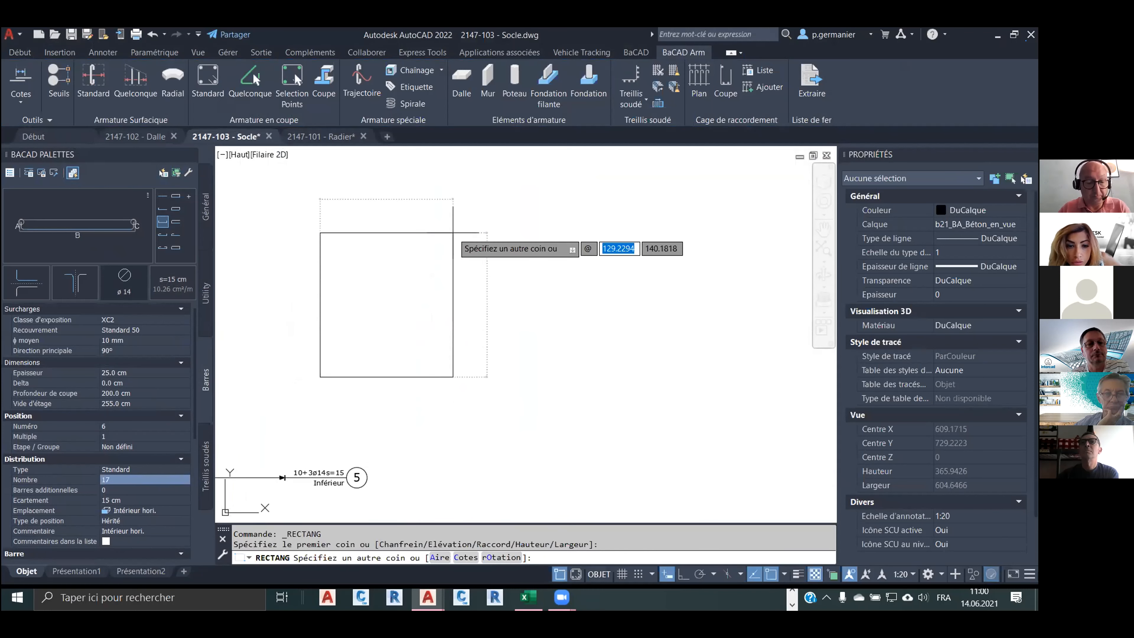
{"action": "type", "text": "300,220"}
{"action": "key", "text": "Return"}
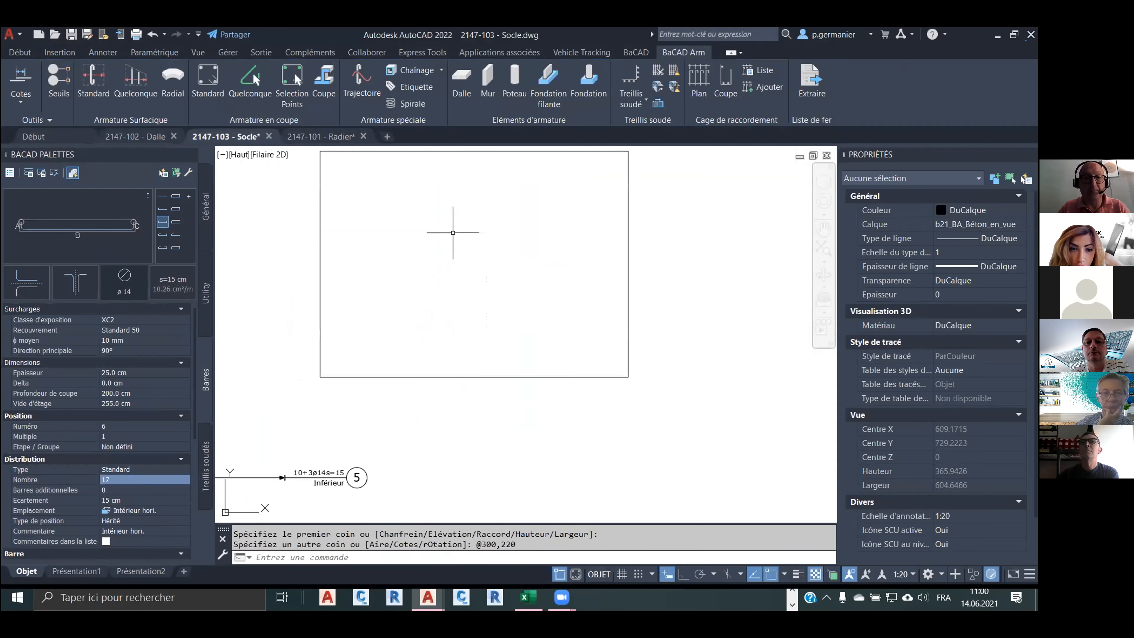
{"action": "scroll", "coordinate": [329, 308], "scroll_direction": "down", "scroll_amount": 2}
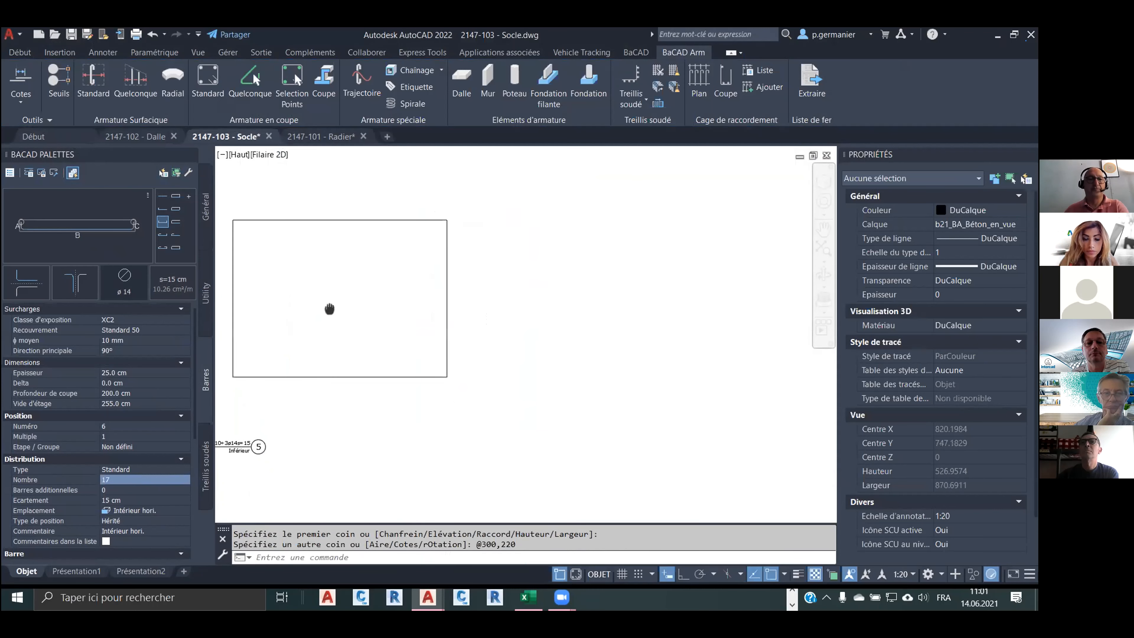
{"action": "middle_click_drag", "start_coordinate": [345, 309], "coordinate": [374, 332]}
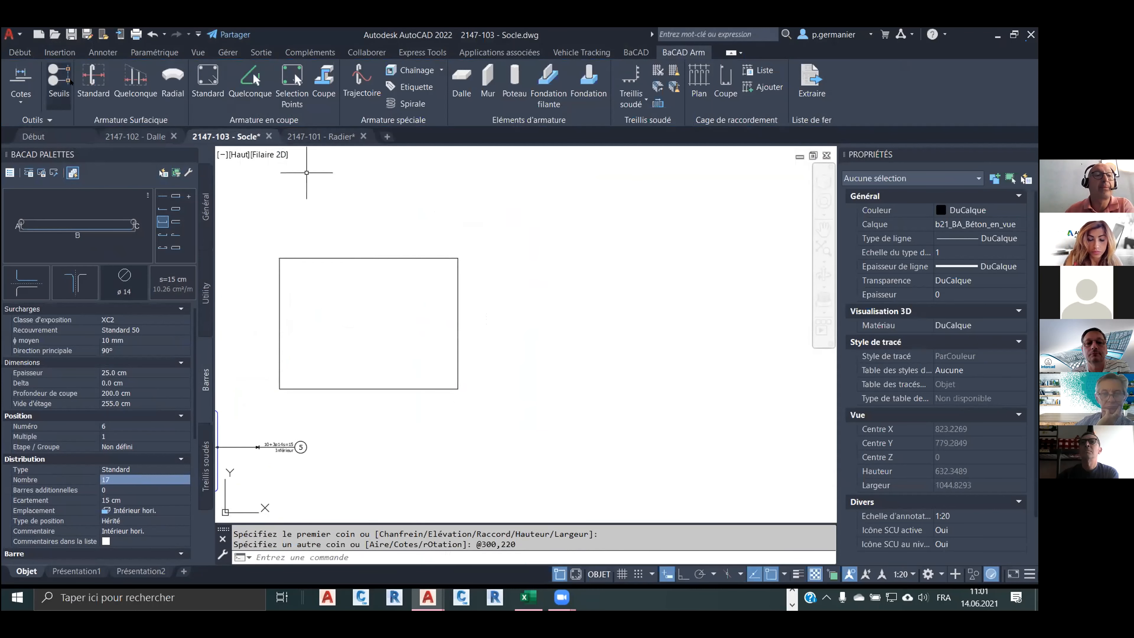
Create a rectangular label threshold (Seuil) surrounding the 300 by 220 cm wall outline with a small margin on every side.
{"action": "left_click", "coordinate": [64, 83]}
{"action": "left_click", "coordinate": [262, 409]}
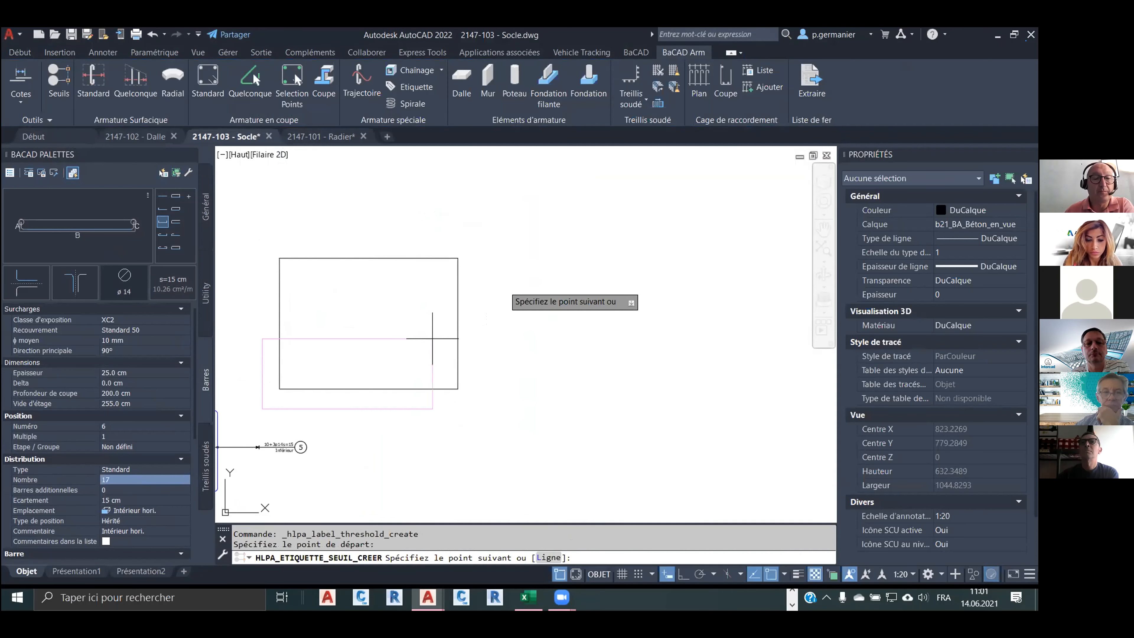
{"action": "left_click", "coordinate": [475, 242]}
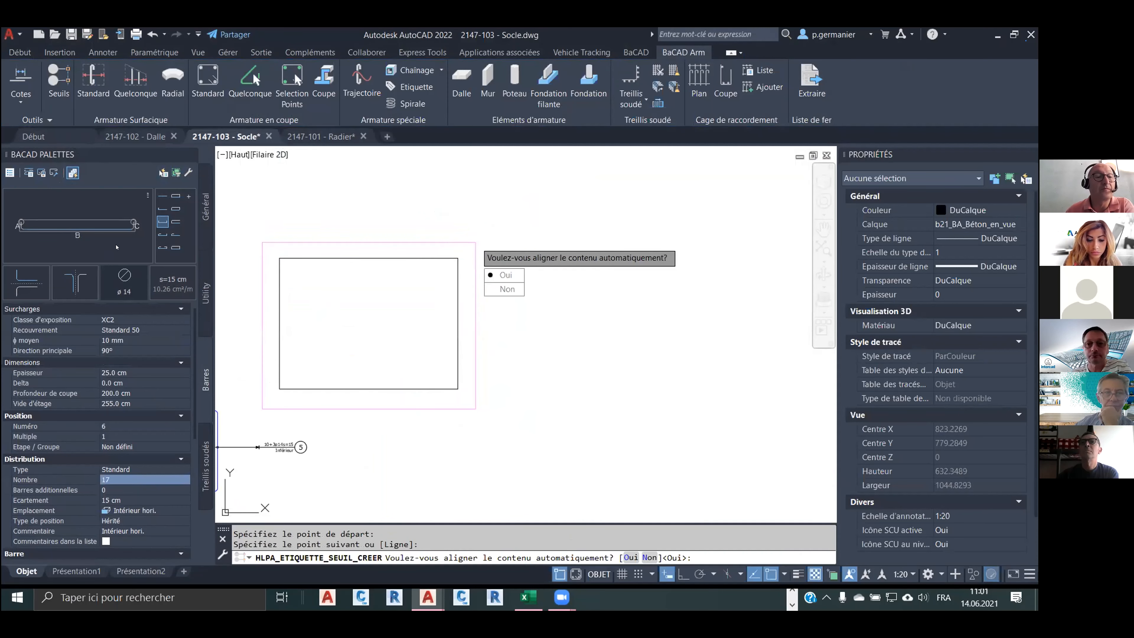
Set the bar diameter to 12 mm and span a standard surface reinforcement field between opposite corners of the wall outline.
{"action": "left_click", "coordinate": [161, 195]}
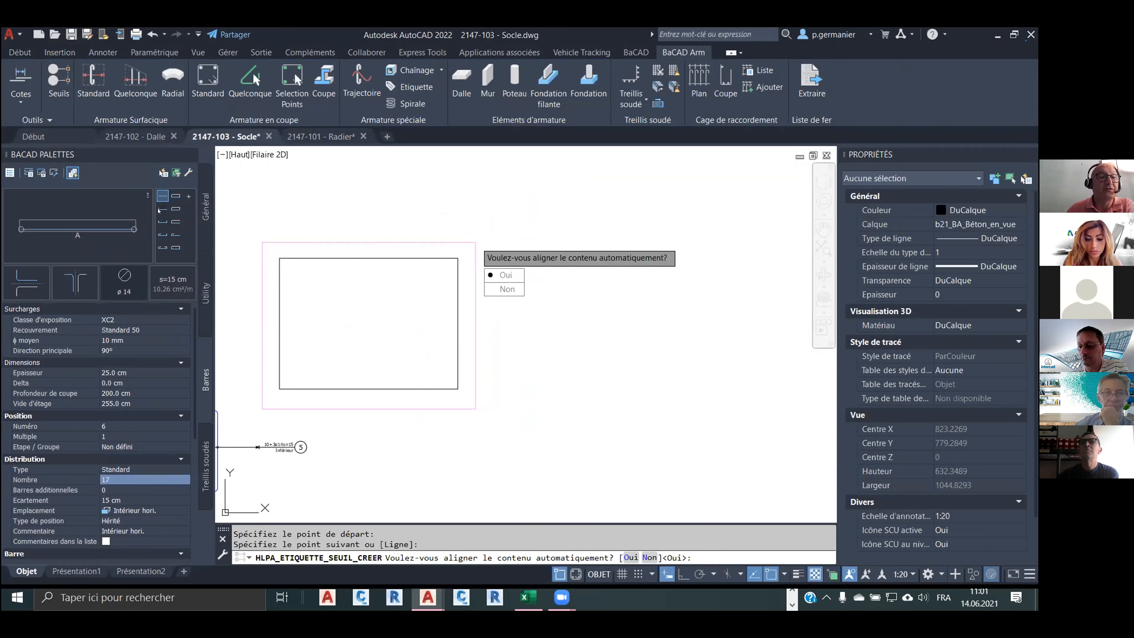
{"action": "left_click", "coordinate": [161, 212]}
{"action": "left_click", "coordinate": [126, 282]}
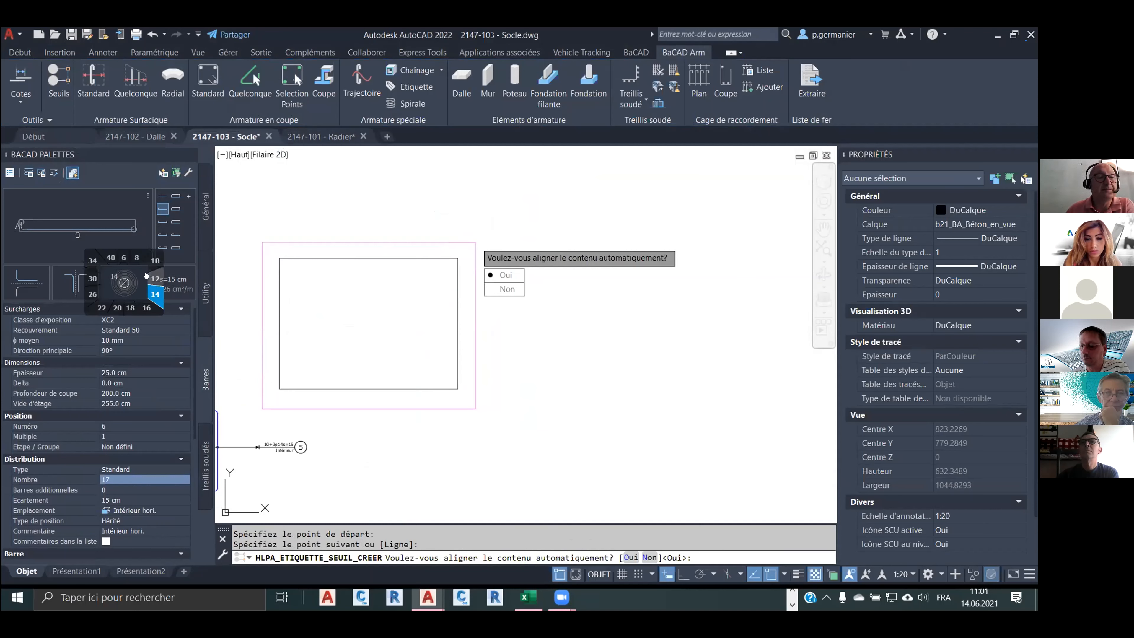
{"action": "left_click", "coordinate": [149, 277]}
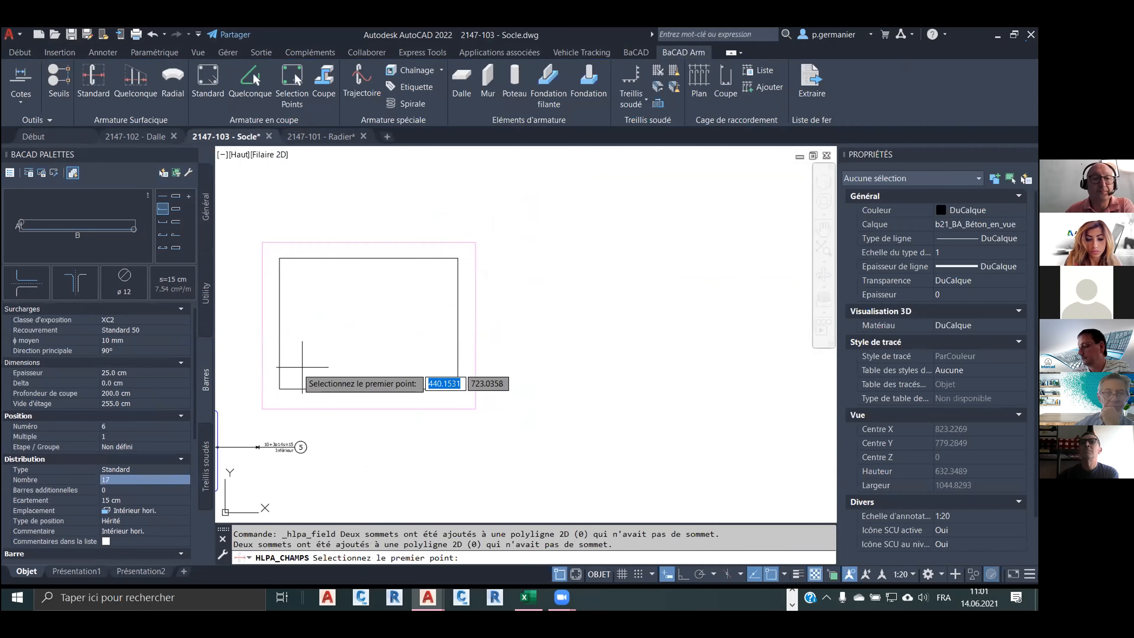
{"action": "left_click", "coordinate": [280, 389]}
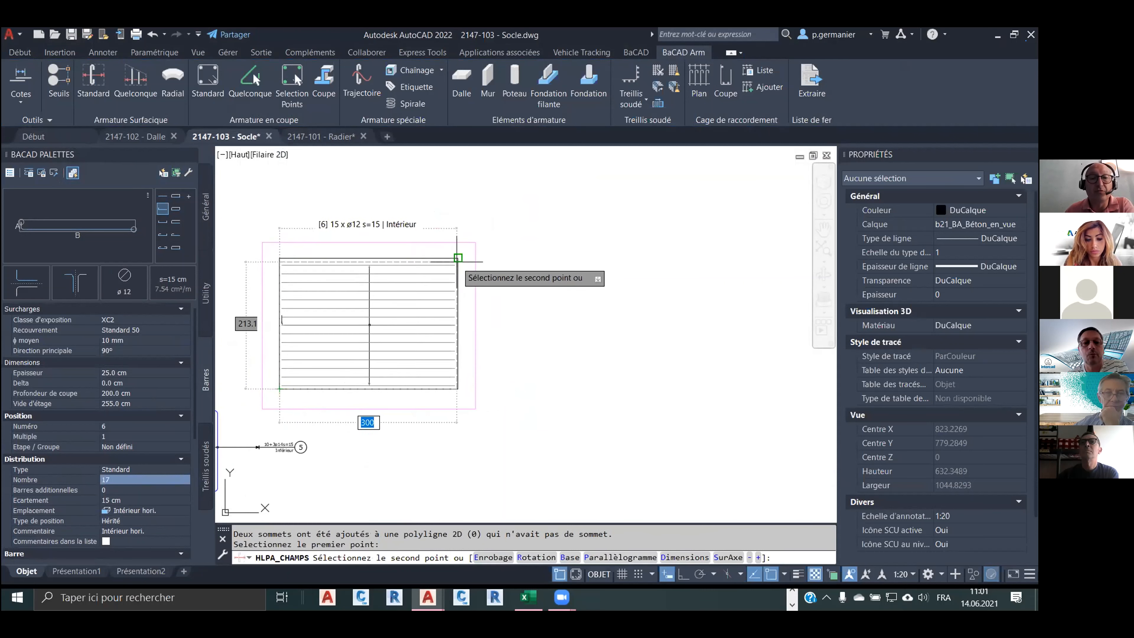
{"action": "left_click", "coordinate": [457, 258]}
Give the field U-shaped bars at location Int. + Ext. hori., position them near mid-height, and place the label above the wall.
{"action": "left_click", "coordinate": [161, 222]}
{"action": "left_click", "coordinate": [158, 510]}
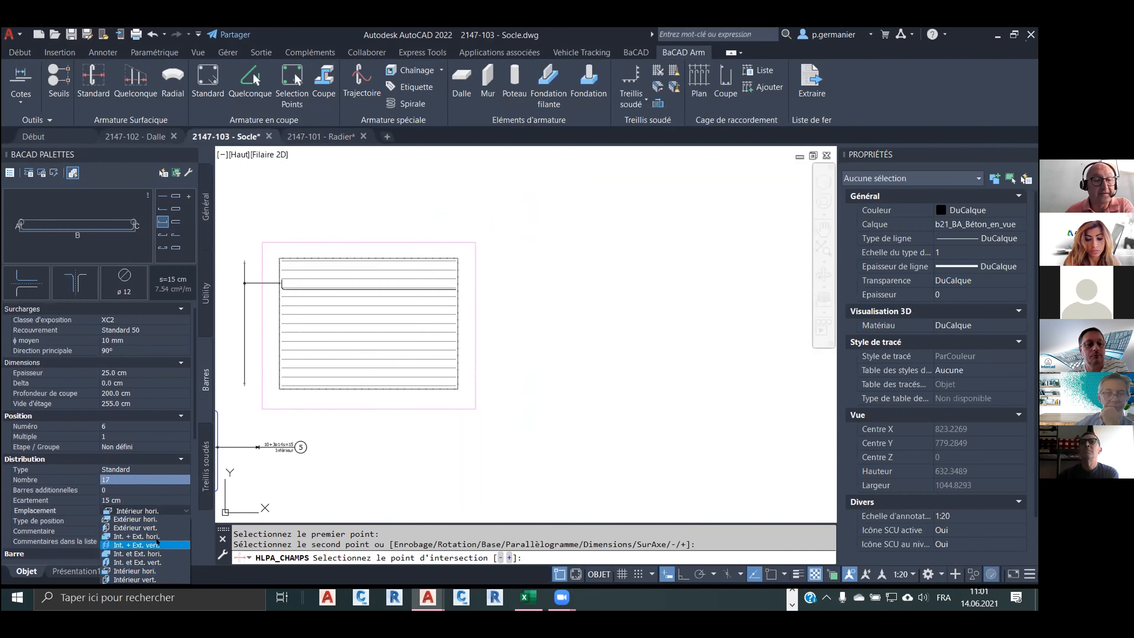
{"action": "left_click", "coordinate": [155, 536]}
{"action": "right_click", "coordinate": [382, 318]}
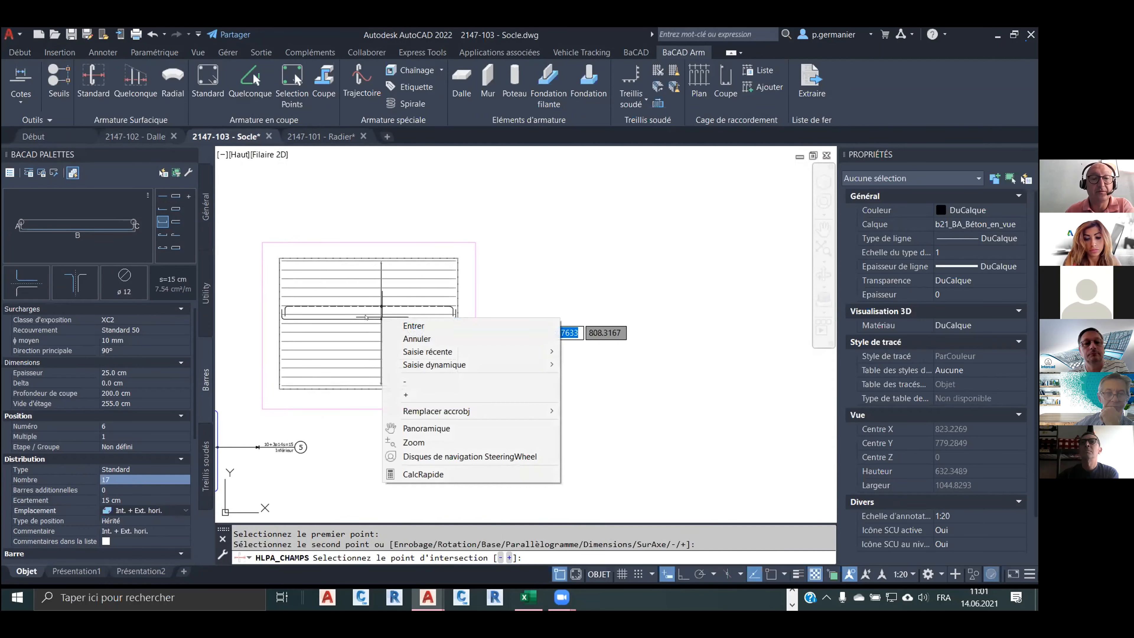
{"action": "left_click", "coordinate": [348, 329]}
{"action": "right_click", "coordinate": [348, 330]}
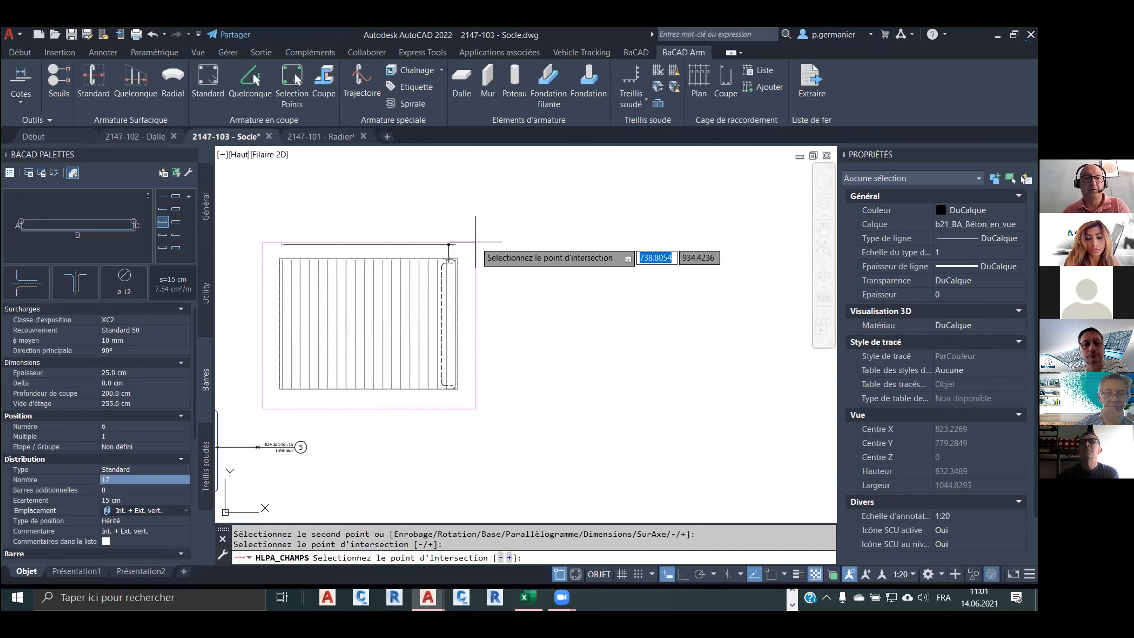
{"action": "right_click", "coordinate": [477, 240]}
{"action": "left_click", "coordinate": [345, 325]}
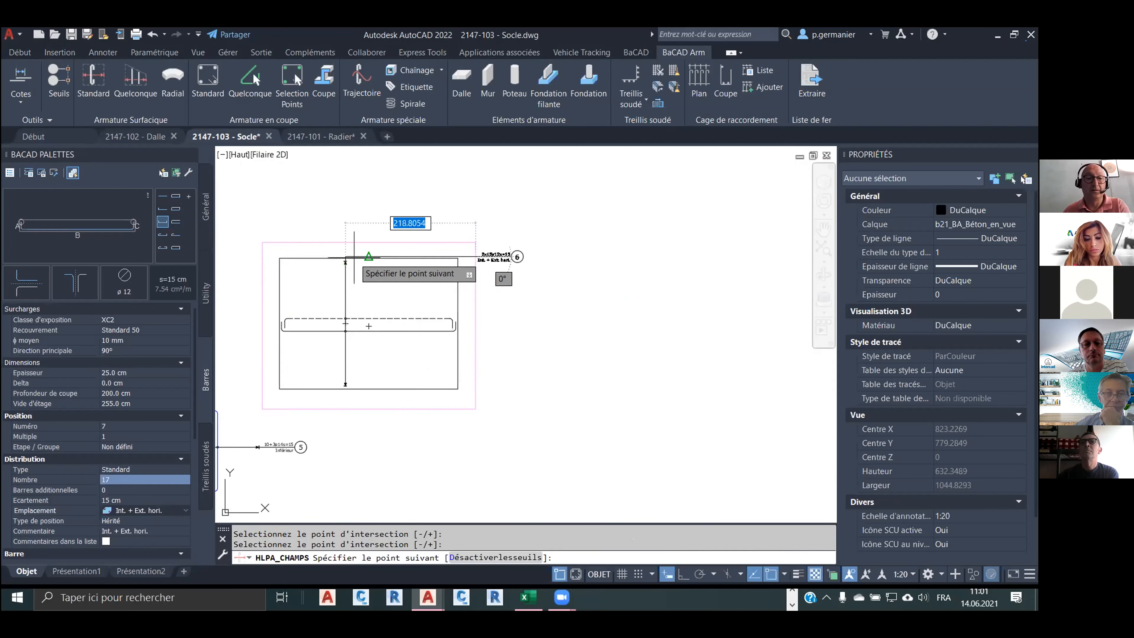
{"action": "left_click", "coordinate": [344, 224]}
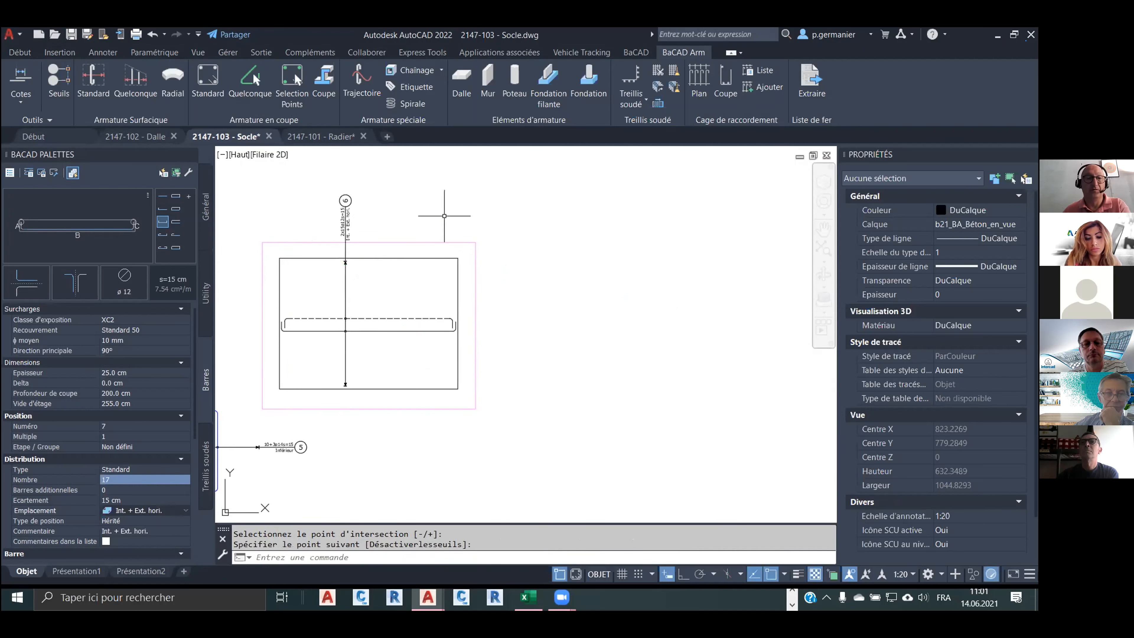
Add a second standard field over the whole wall with L-shaped 12 mm bars at Int. + Ext. vert. and its label beside the outline.
{"action": "key", "text": "Return"}
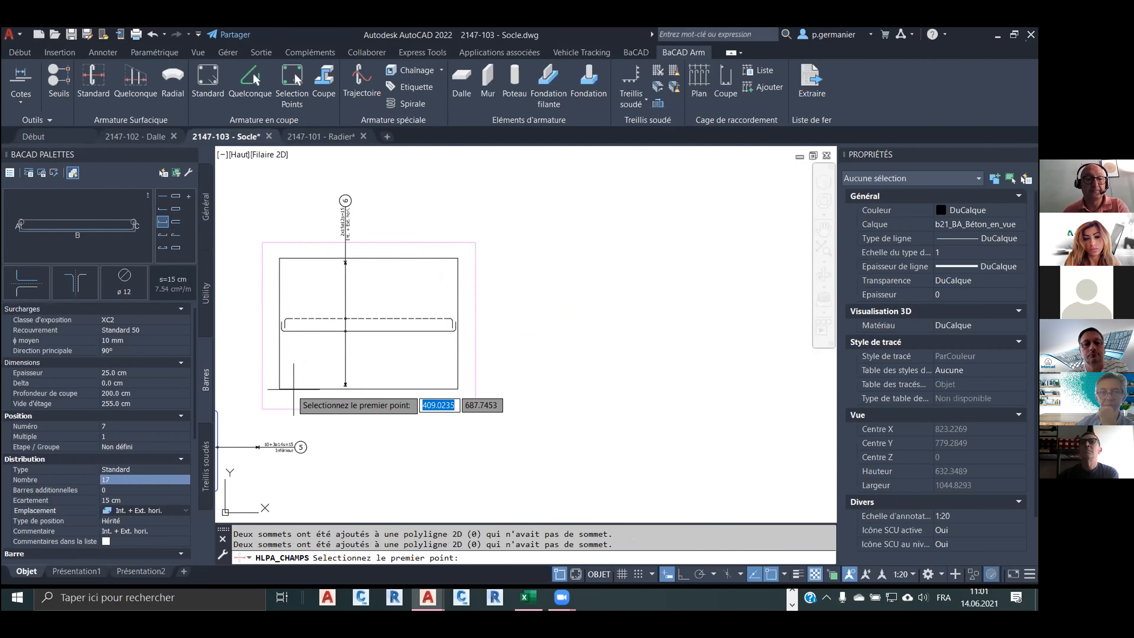
{"action": "left_click", "coordinate": [280, 389]}
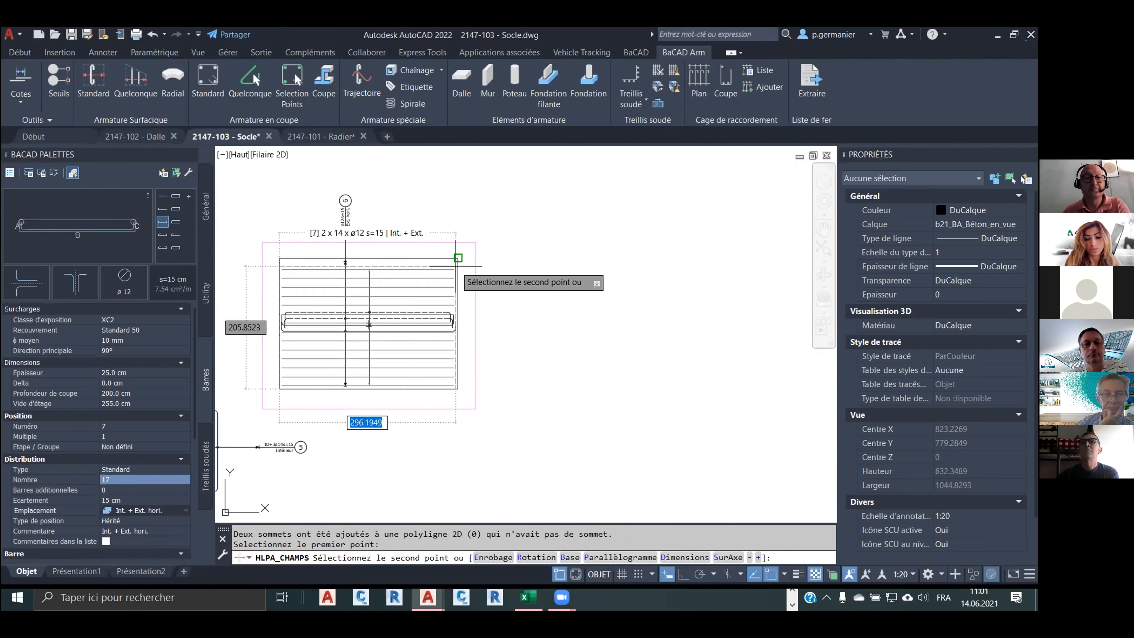
{"action": "left_click", "coordinate": [458, 258]}
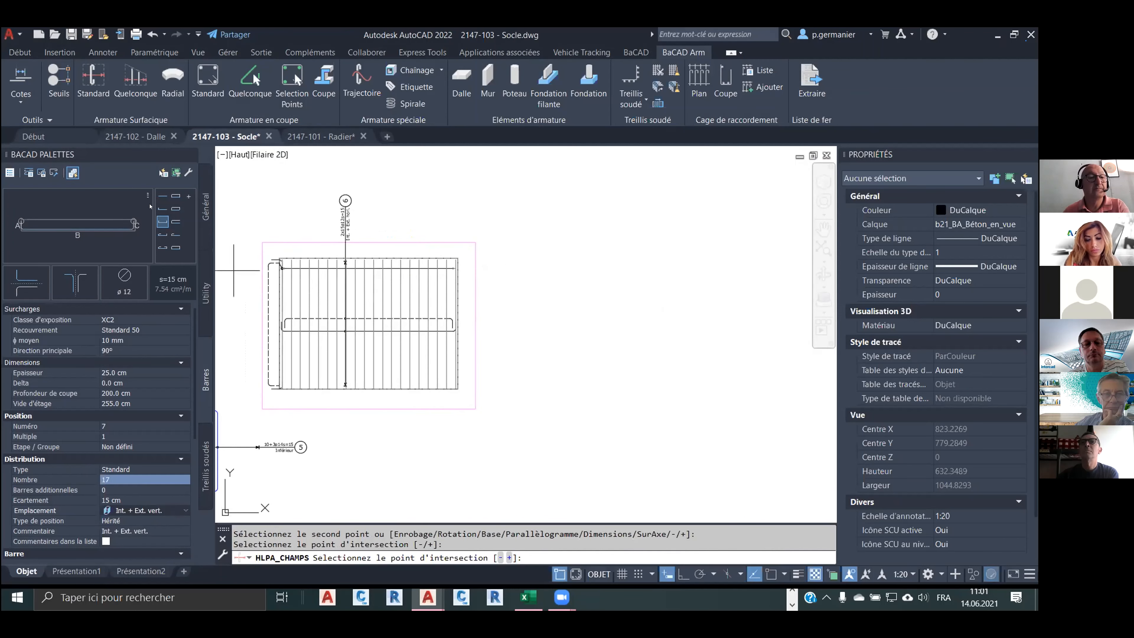
{"action": "left_click", "coordinate": [163, 208]}
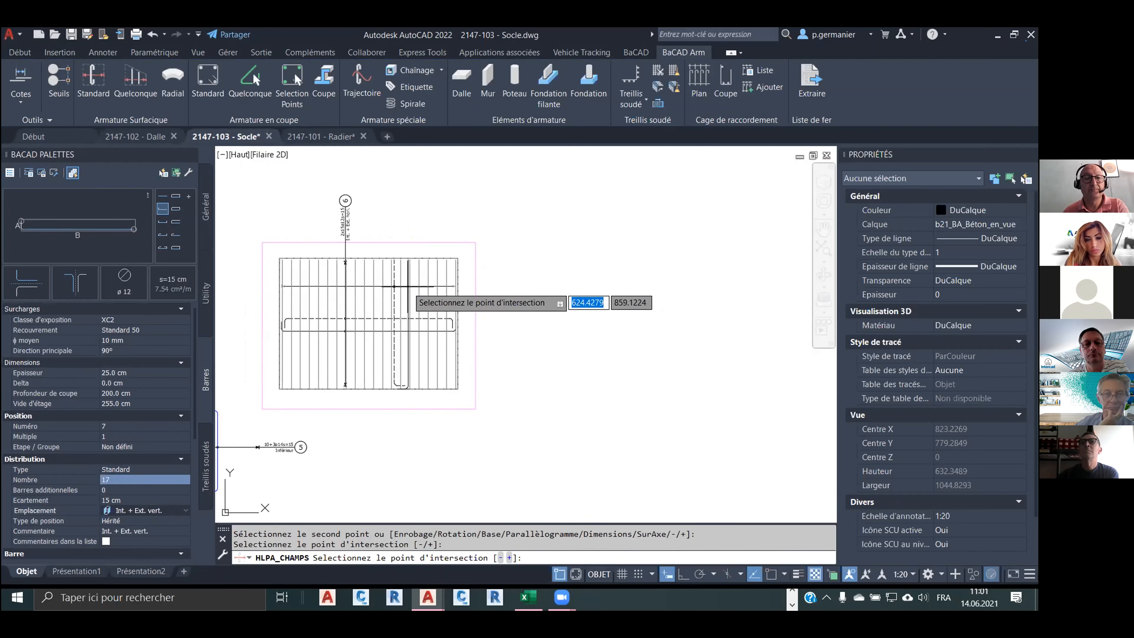
{"action": "left_click", "coordinate": [408, 287]}
{"action": "left_click", "coordinate": [500, 291]}
Flip the bars of the position 7 field so their bent ends face the wall's upper edge, and save the drawing.
{"action": "left_click", "coordinate": [414, 304]}
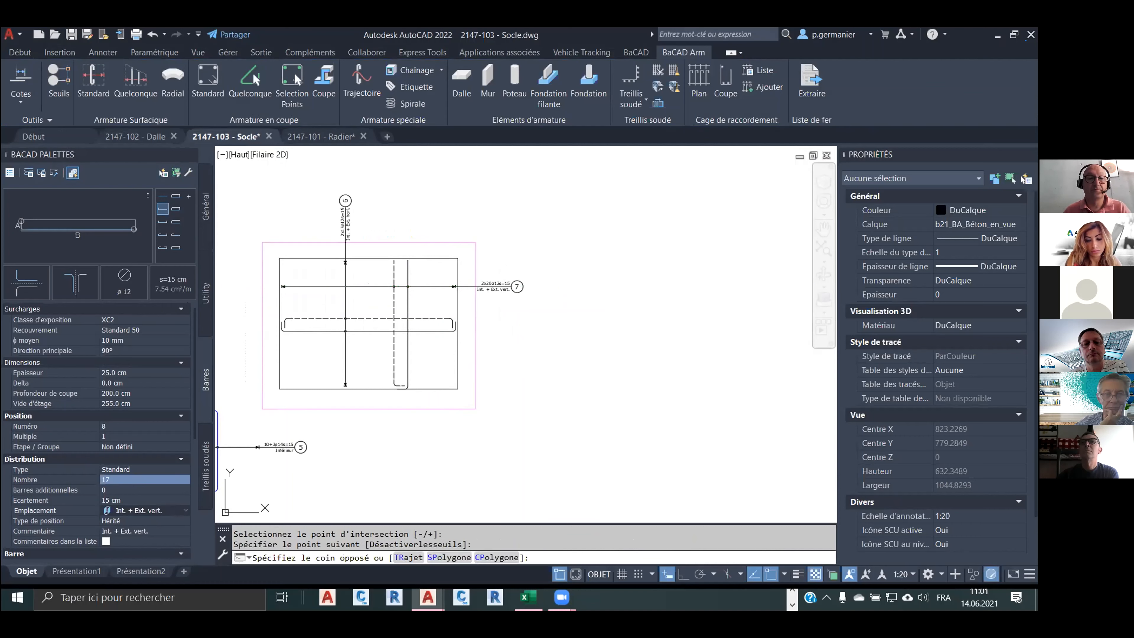
{"action": "left_click", "coordinate": [397, 289]}
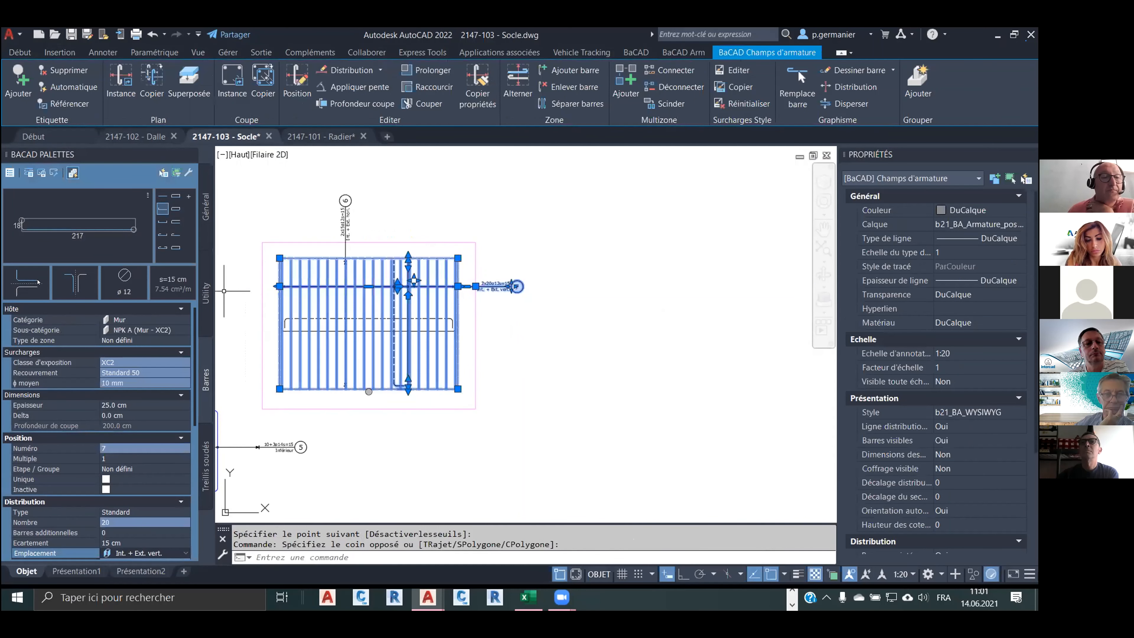
{"action": "left_click", "coordinate": [82, 282]}
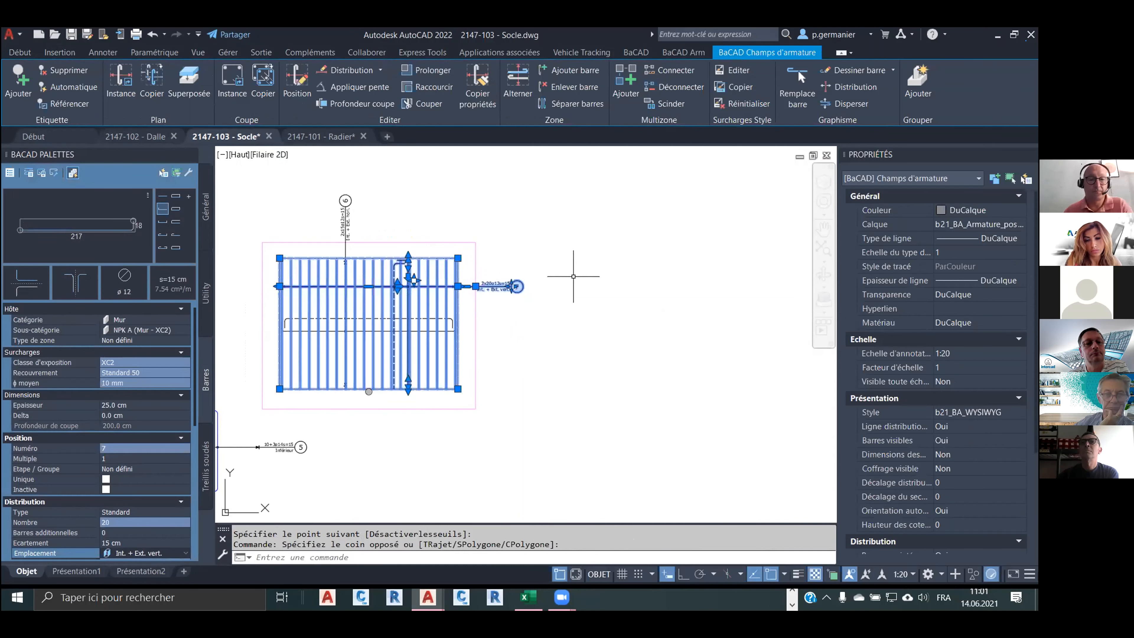
{"action": "key", "text": "Escape"}
{"action": "key", "text": "Escape"}
{"action": "scroll", "coordinate": [403, 296], "scroll_direction": "up", "scroll_amount": 3}
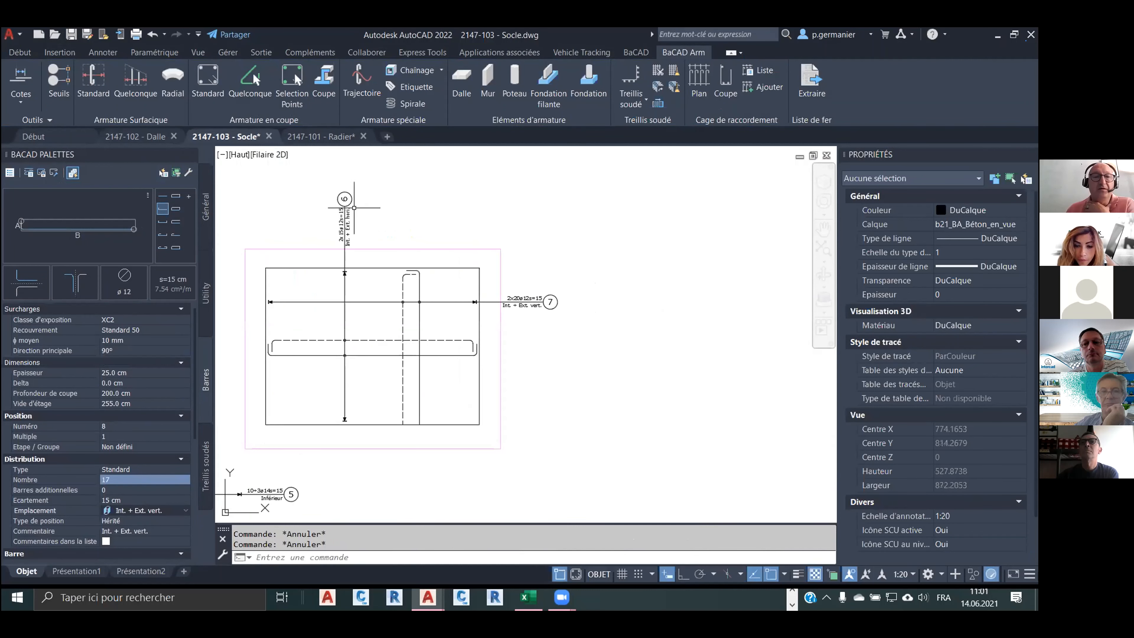
{"action": "key", "text": "ctrl+s"}
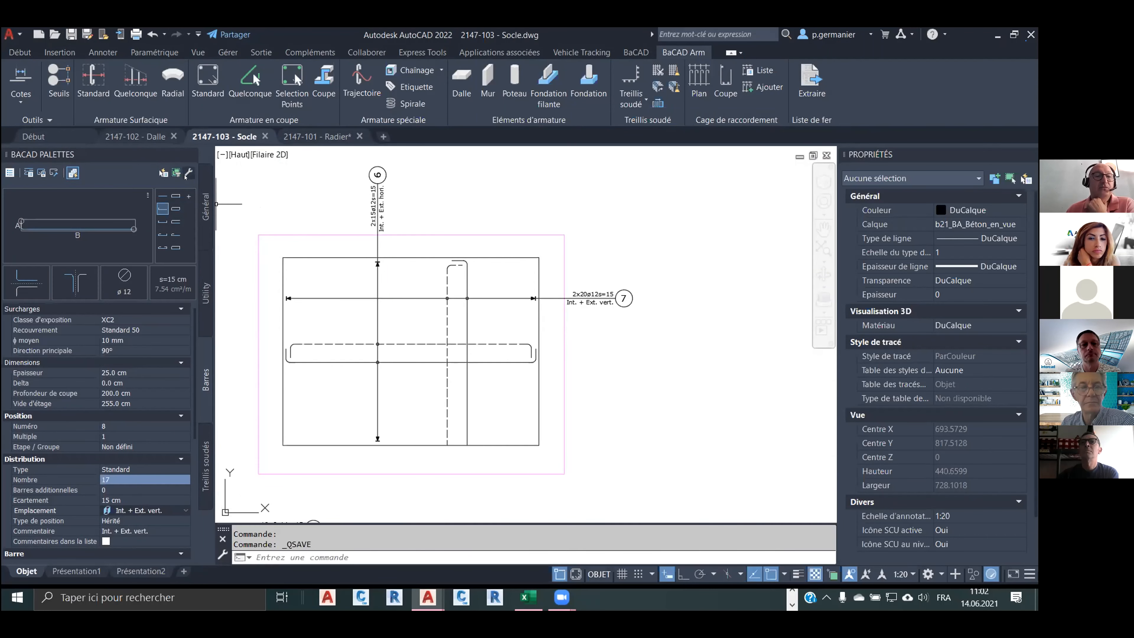
Review the wall layer numbering order in the project's Position settings.
{"action": "left_click", "coordinate": [205, 207]}
{"action": "left_click", "coordinate": [176, 172]}
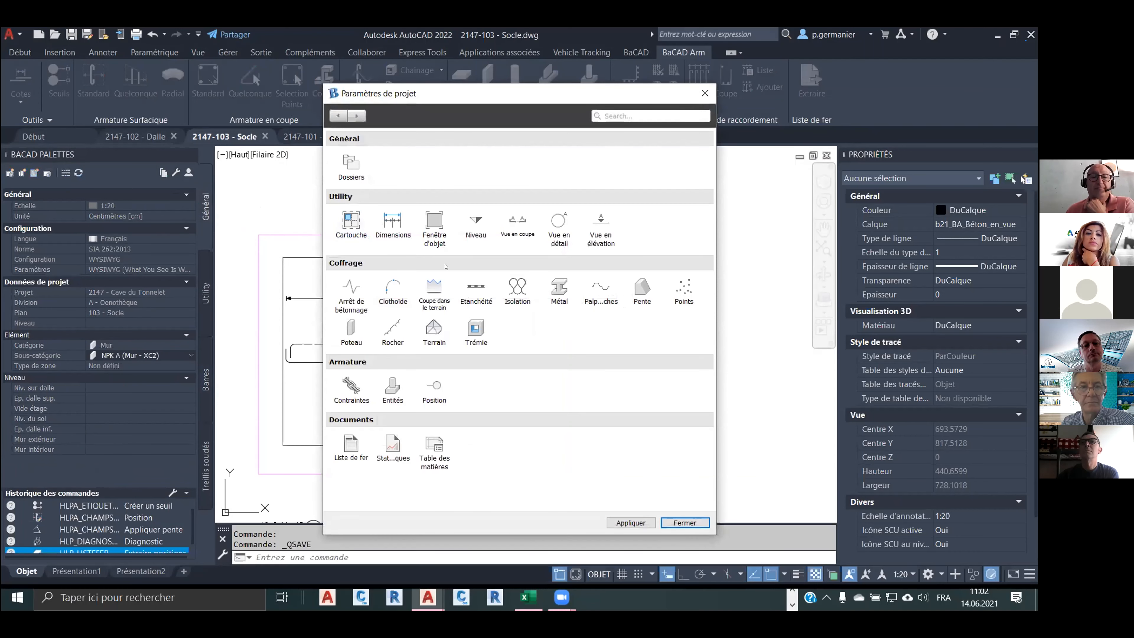
{"action": "left_click", "coordinate": [434, 400]}
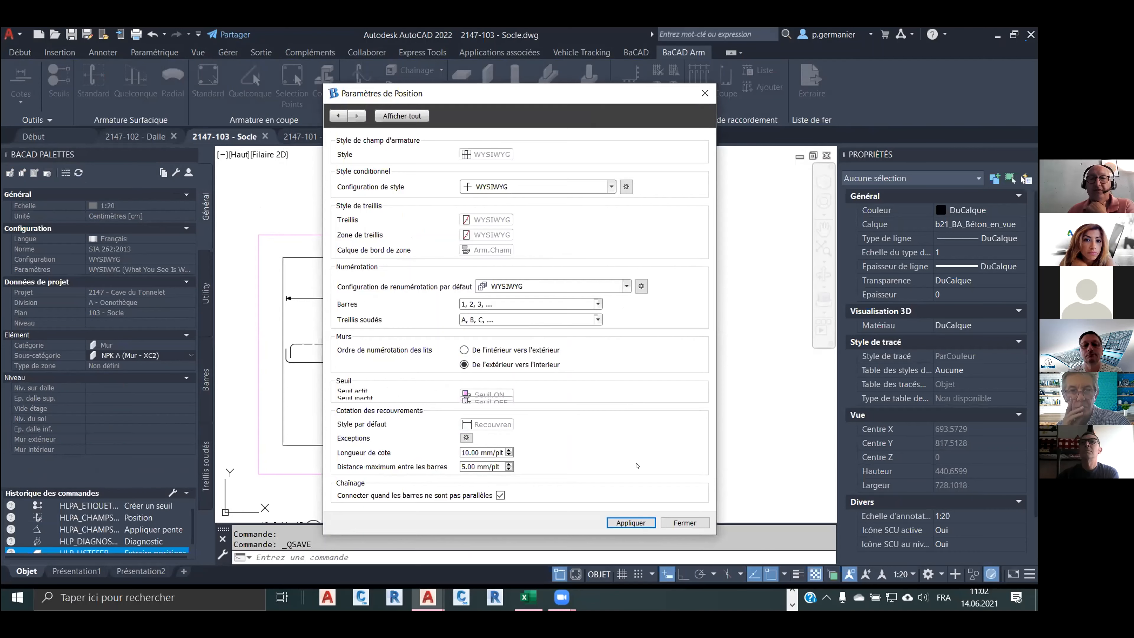
{"action": "left_click", "coordinate": [685, 523]}
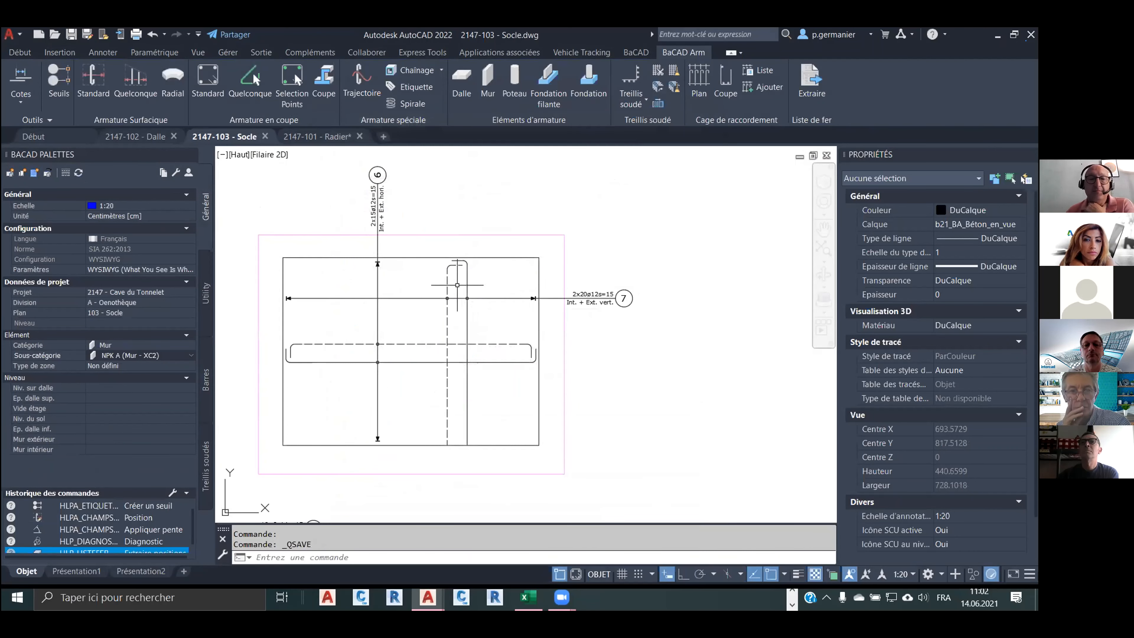
Add a standard field of straight 12 mm bars over the whole wall at location Extérieur vert., labelled beside the lower part of the outline.
{"action": "left_click", "coordinate": [105, 81]}
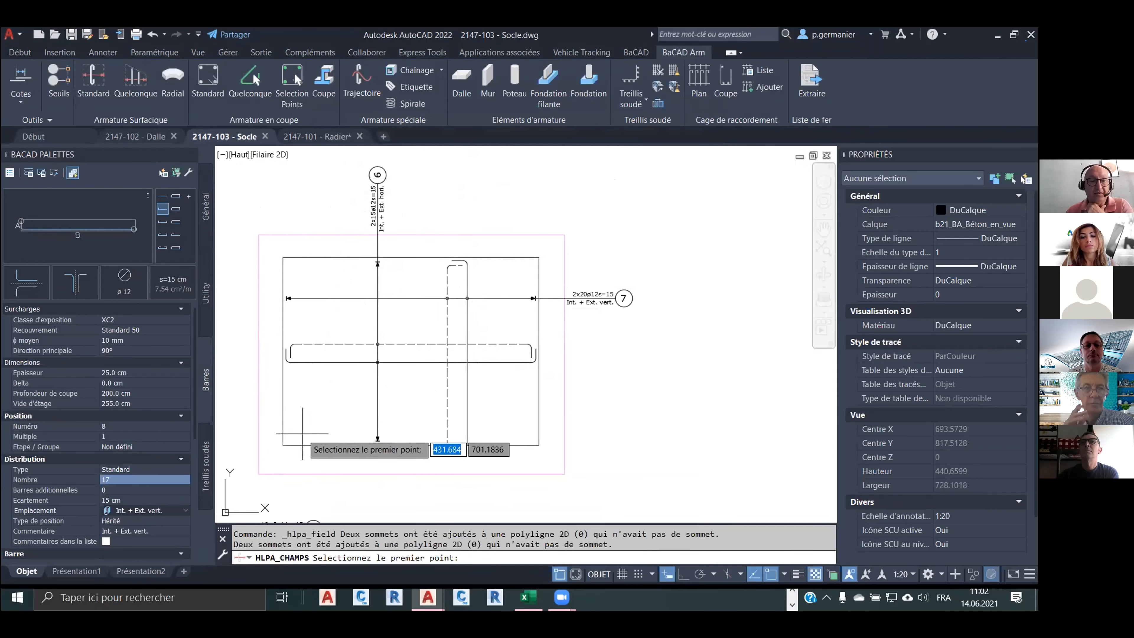
{"action": "left_click", "coordinate": [286, 443]}
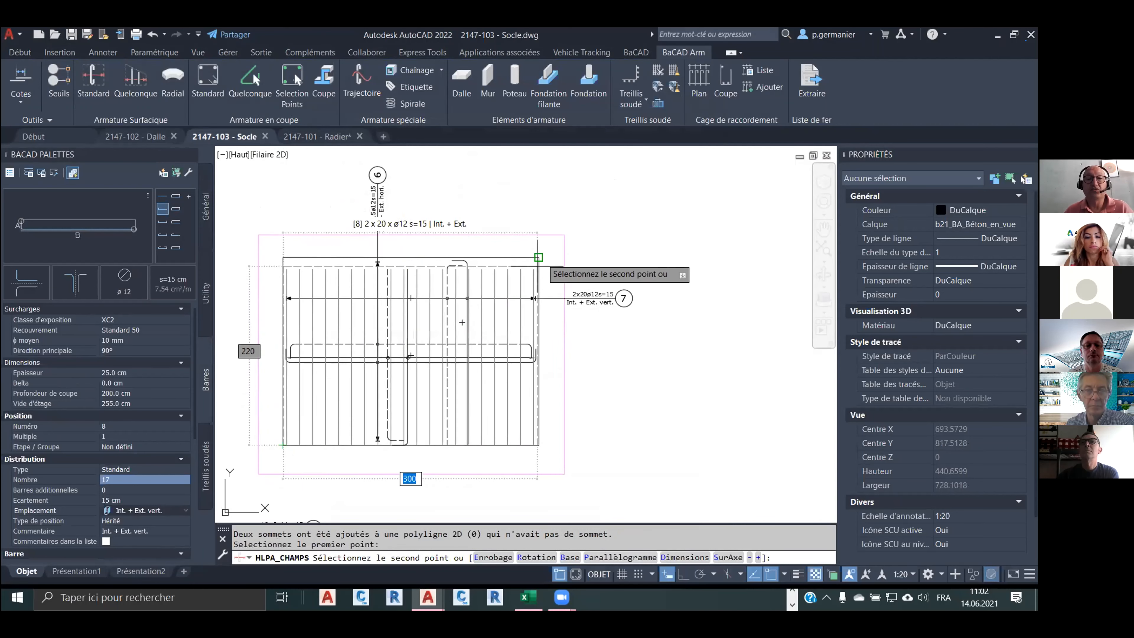
{"action": "left_click", "coordinate": [540, 257]}
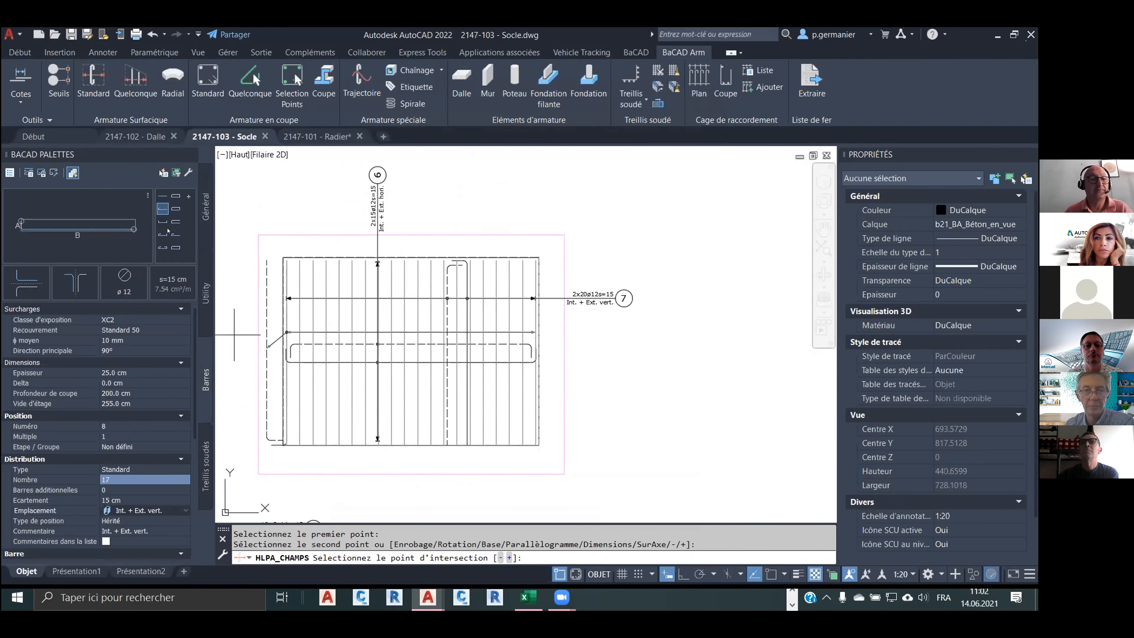
{"action": "left_click", "coordinate": [162, 196]}
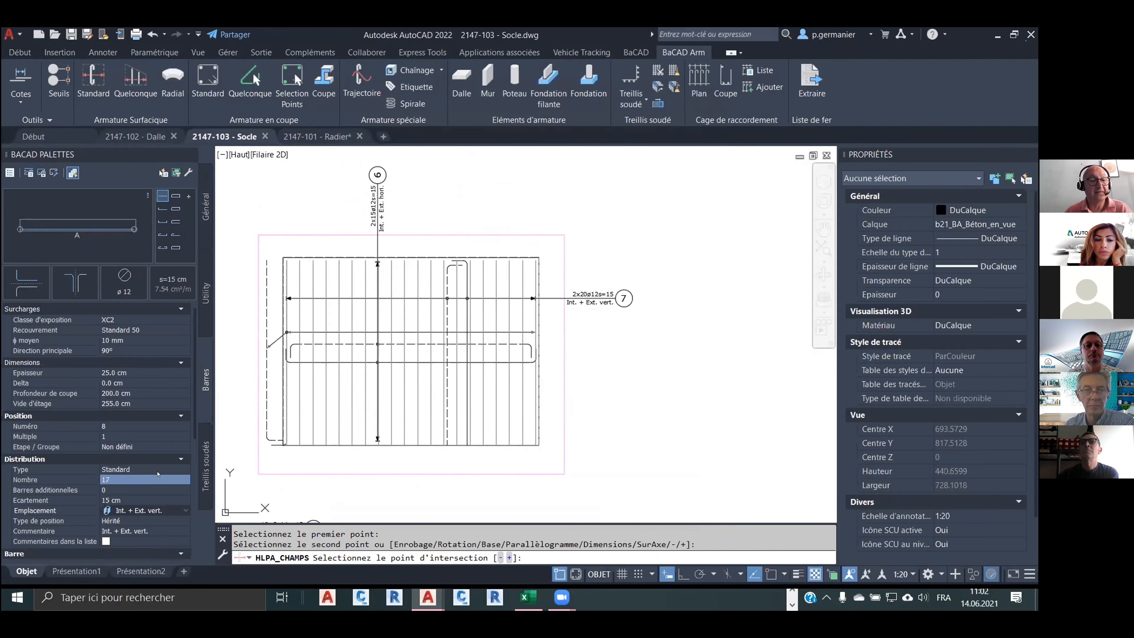
{"action": "left_click", "coordinate": [151, 510]}
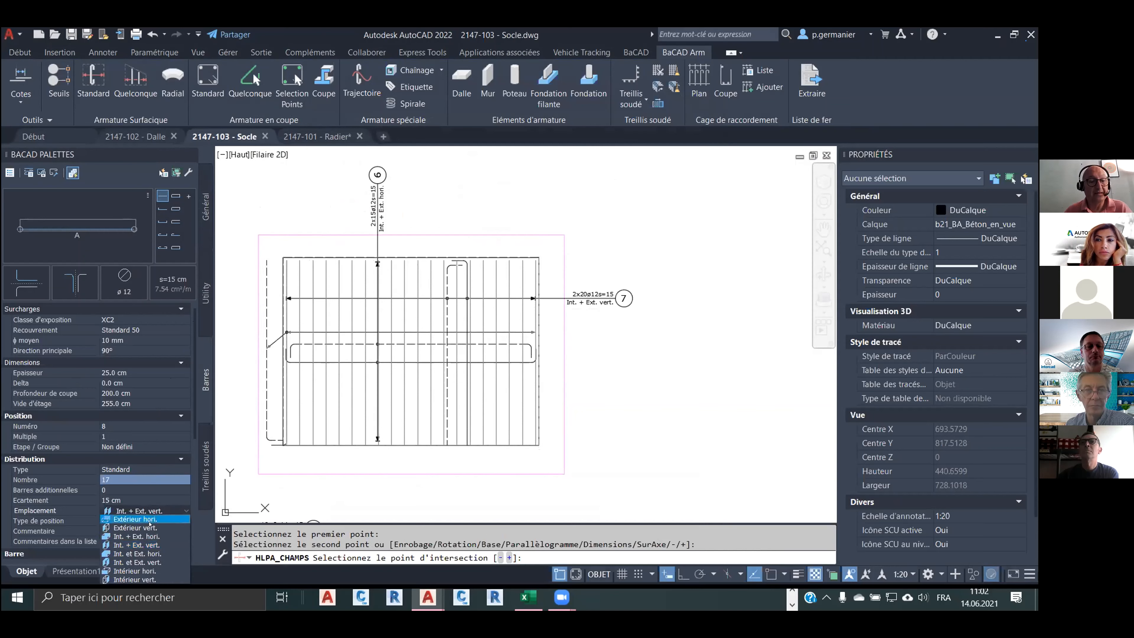
{"action": "left_click", "coordinate": [150, 528]}
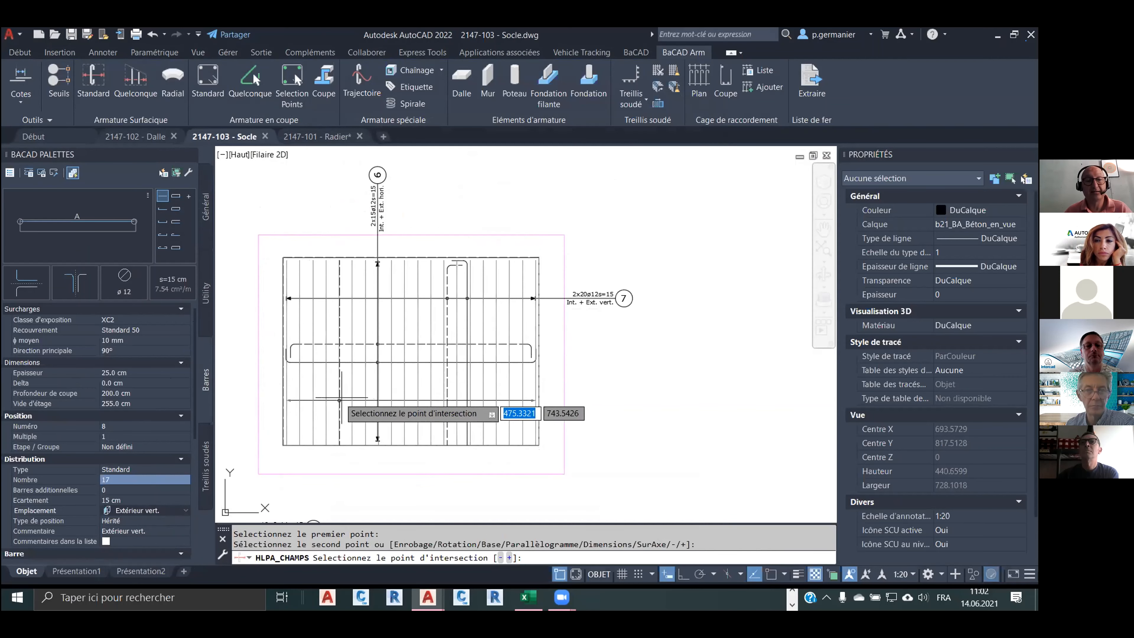
{"action": "left_click", "coordinate": [322, 392]}
{"action": "key", "text": "Return"}
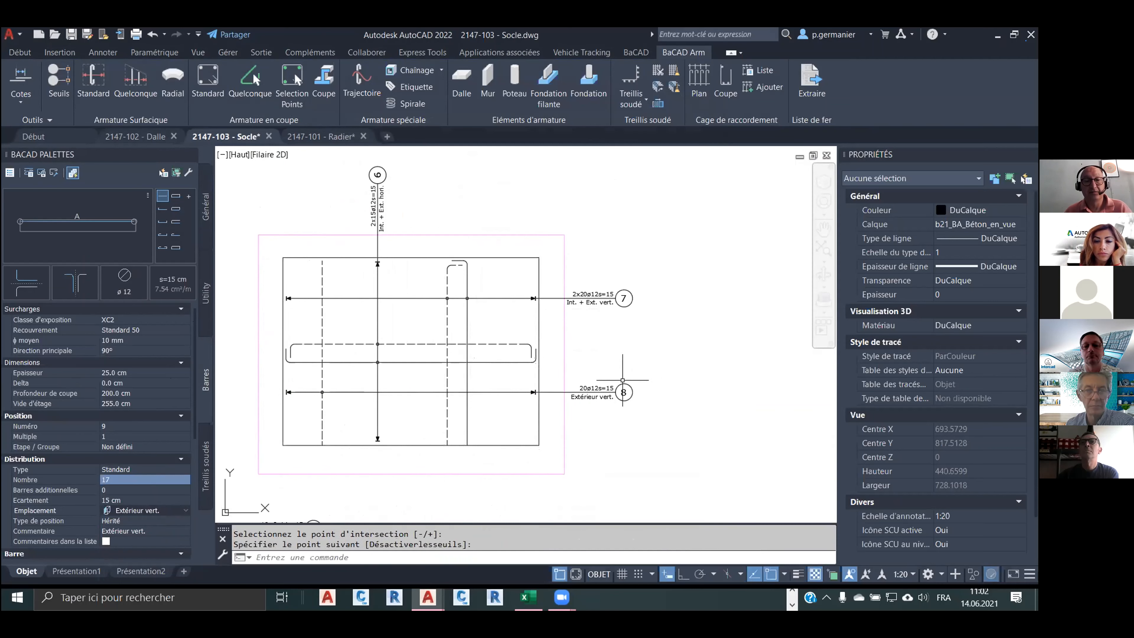
Add a standard field of straight 12 mm bars over the whole wall at Intérieur vert., labelled just below the exterior vertical field's label.
{"action": "key", "text": "Return"}
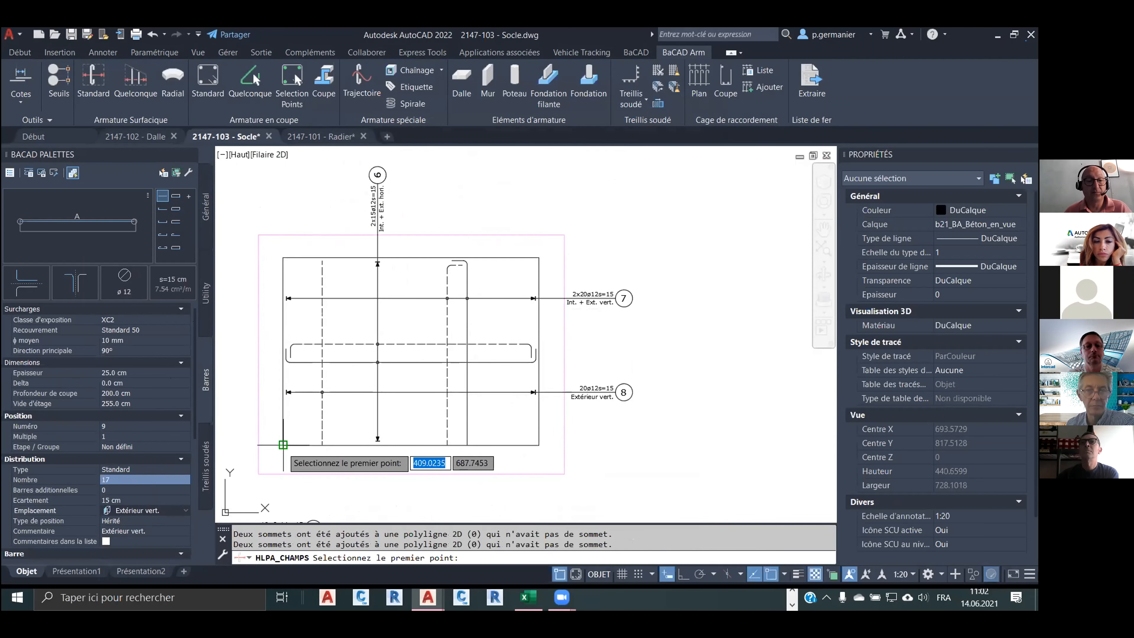
{"action": "left_click", "coordinate": [285, 447]}
{"action": "left_click", "coordinate": [540, 261]}
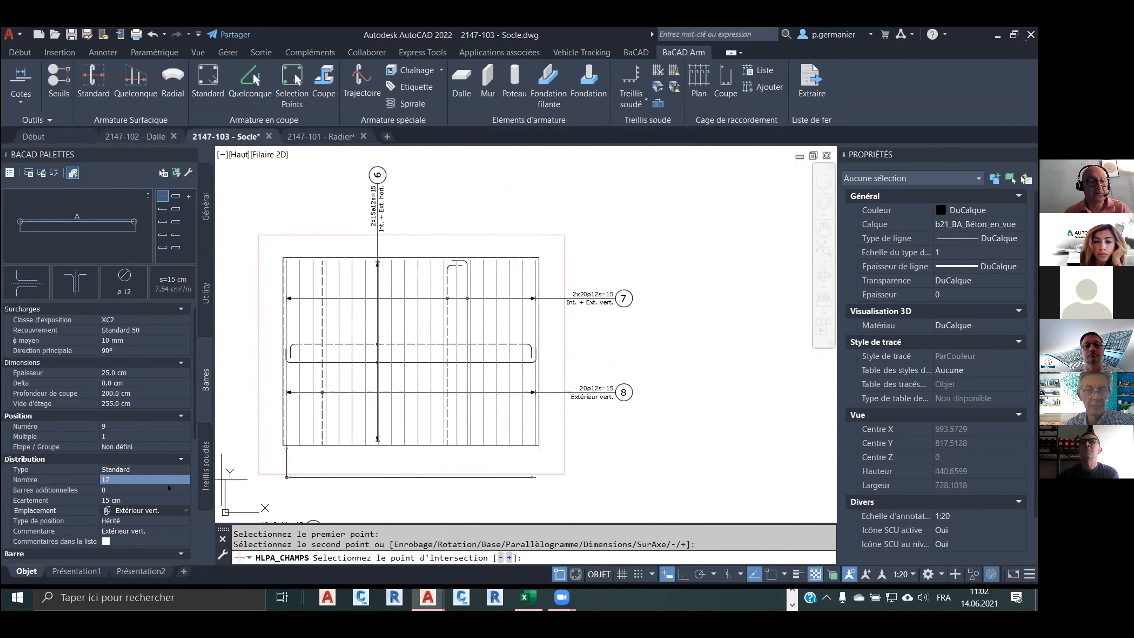
{"action": "left_click", "coordinate": [147, 510]}
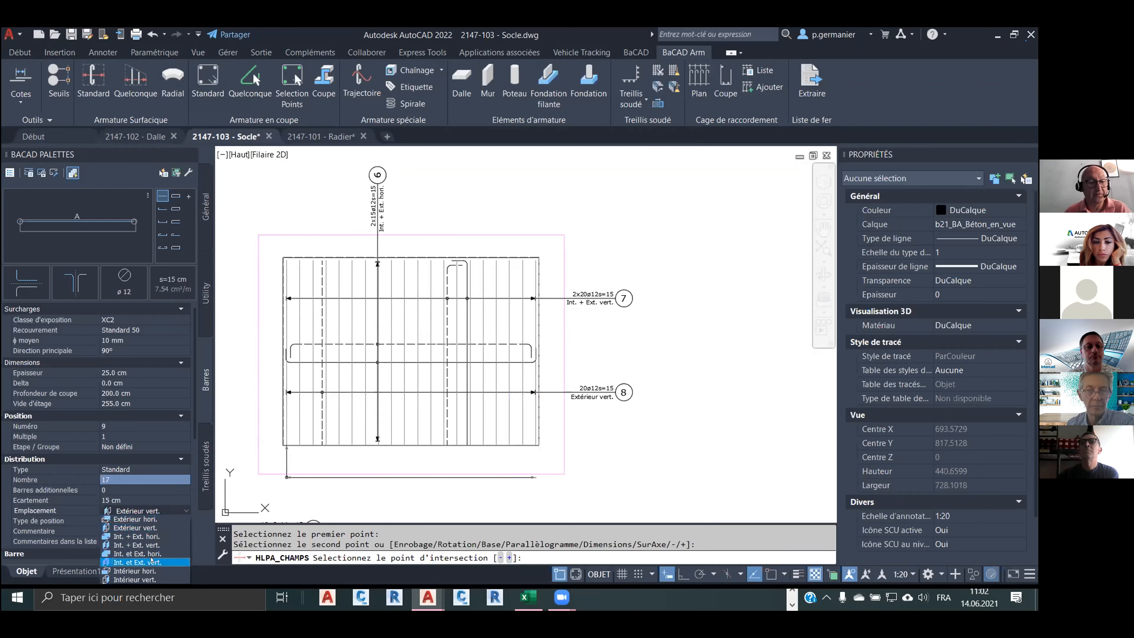
{"action": "left_click", "coordinate": [151, 577]}
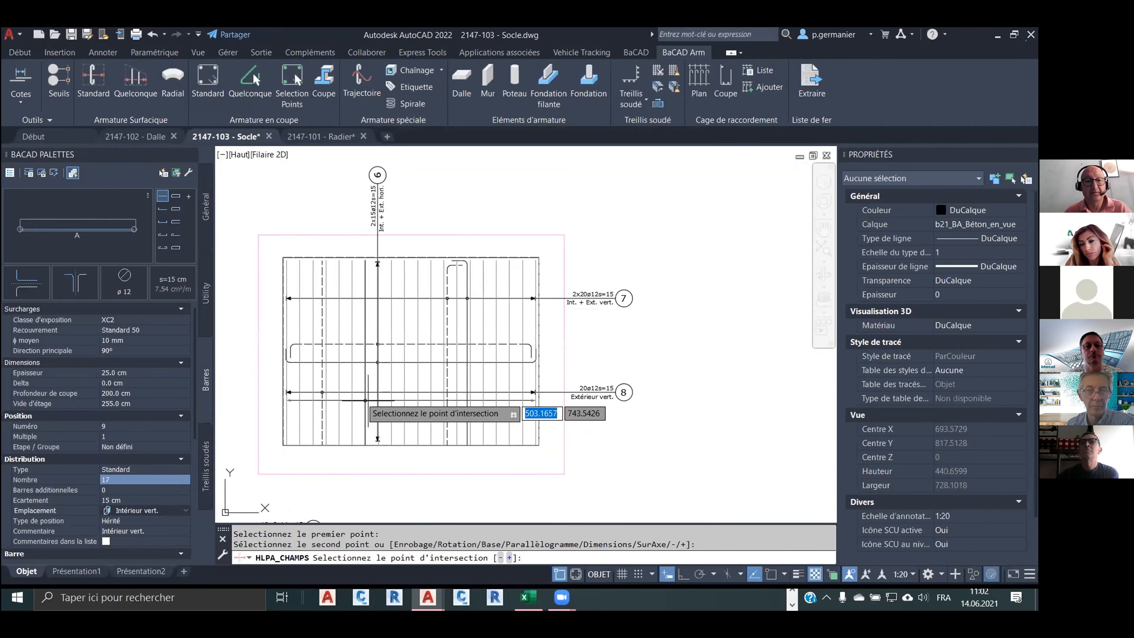
{"action": "left_click", "coordinate": [348, 410]}
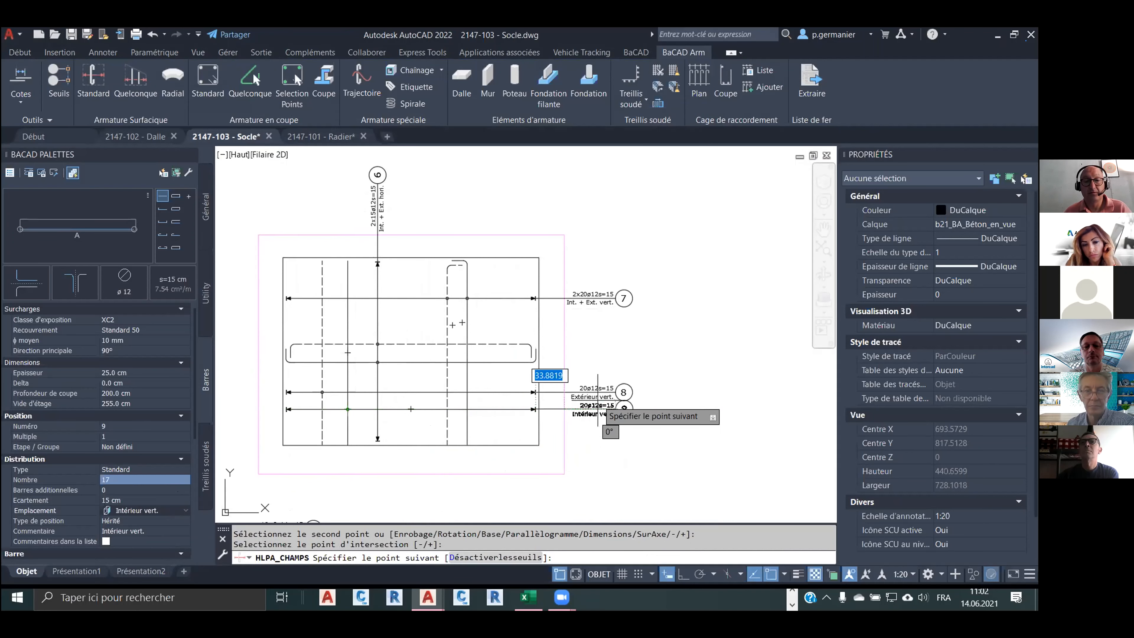
{"action": "left_click", "coordinate": [616, 410]}
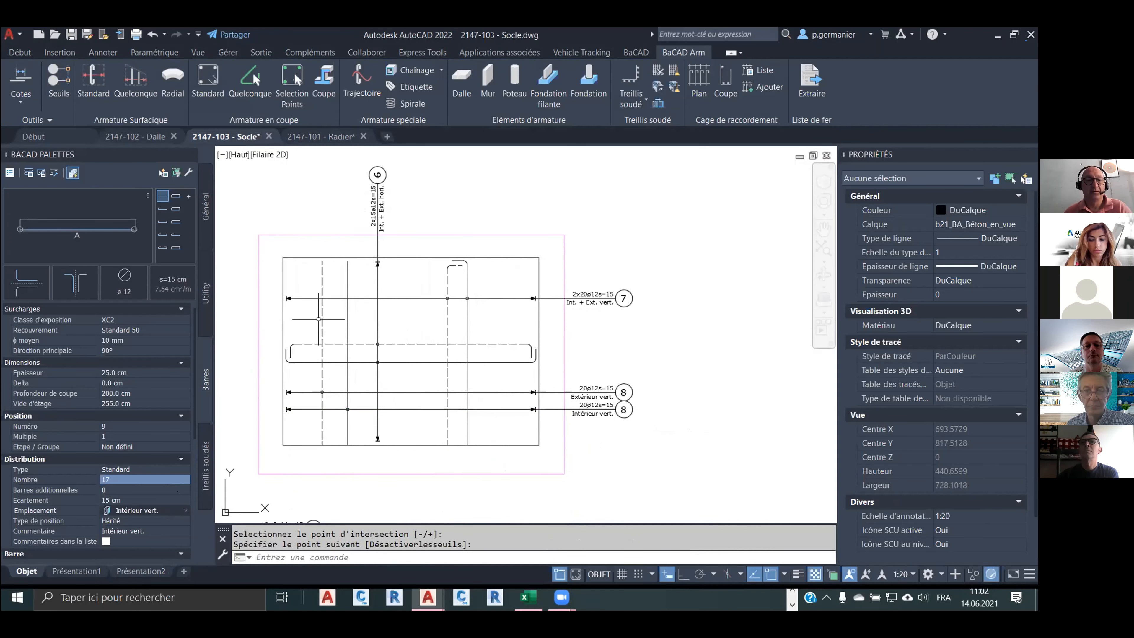
Set the bar diameter of the Intérieur vert. field to 14 mm and regenerate the whole model.
{"action": "left_click", "coordinate": [351, 313]}
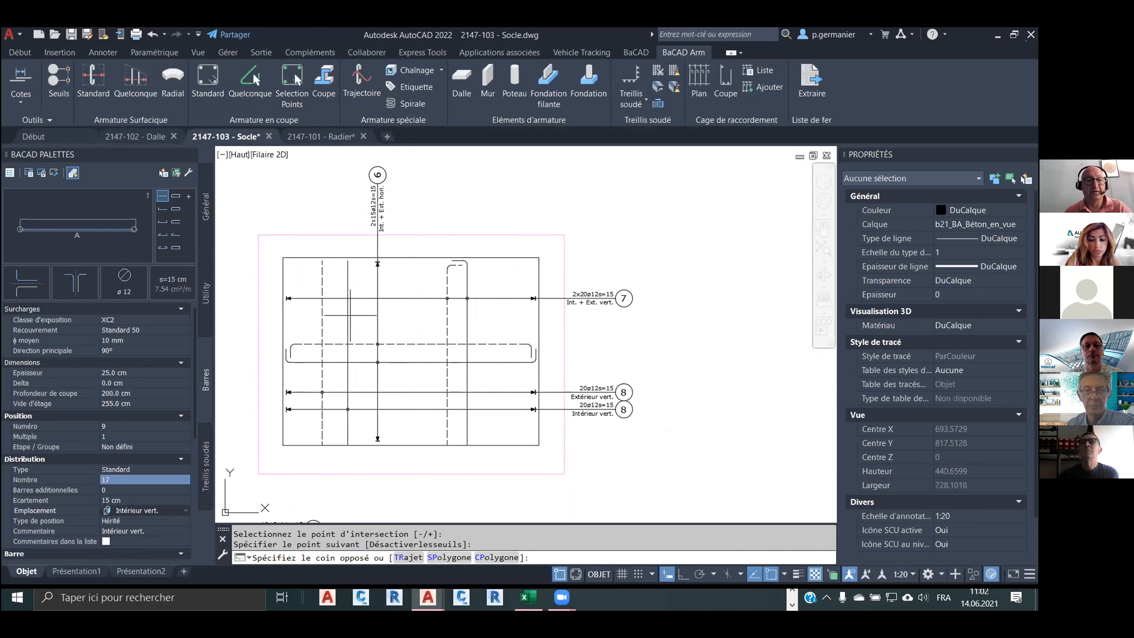
{"action": "left_click", "coordinate": [338, 324]}
{"action": "left_click", "coordinate": [124, 287]}
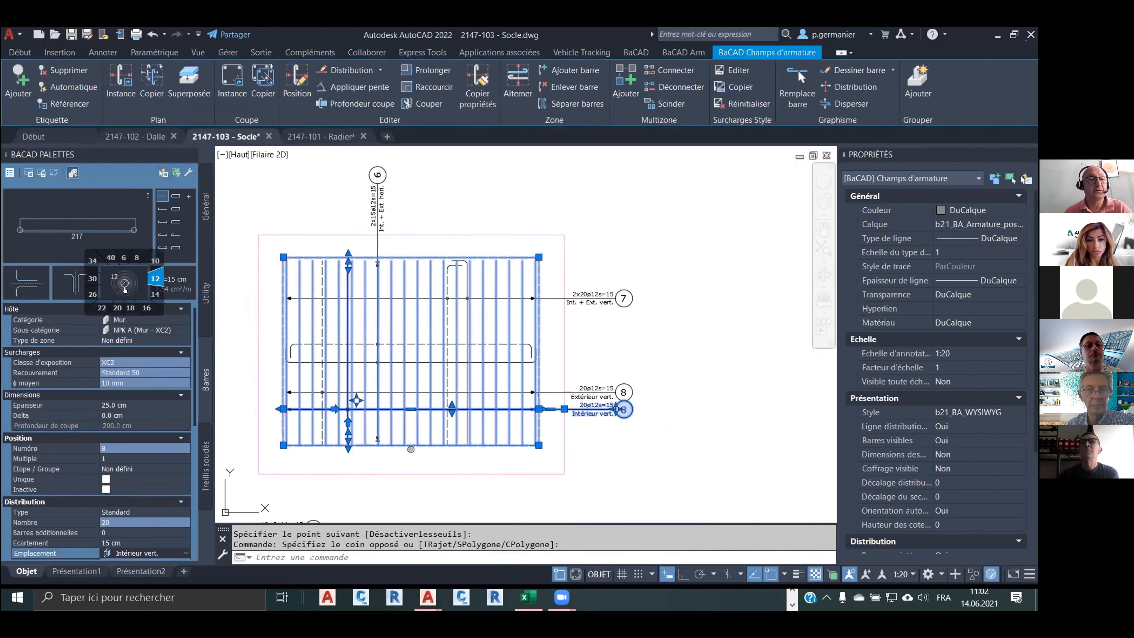
{"action": "left_click", "coordinate": [152, 291]}
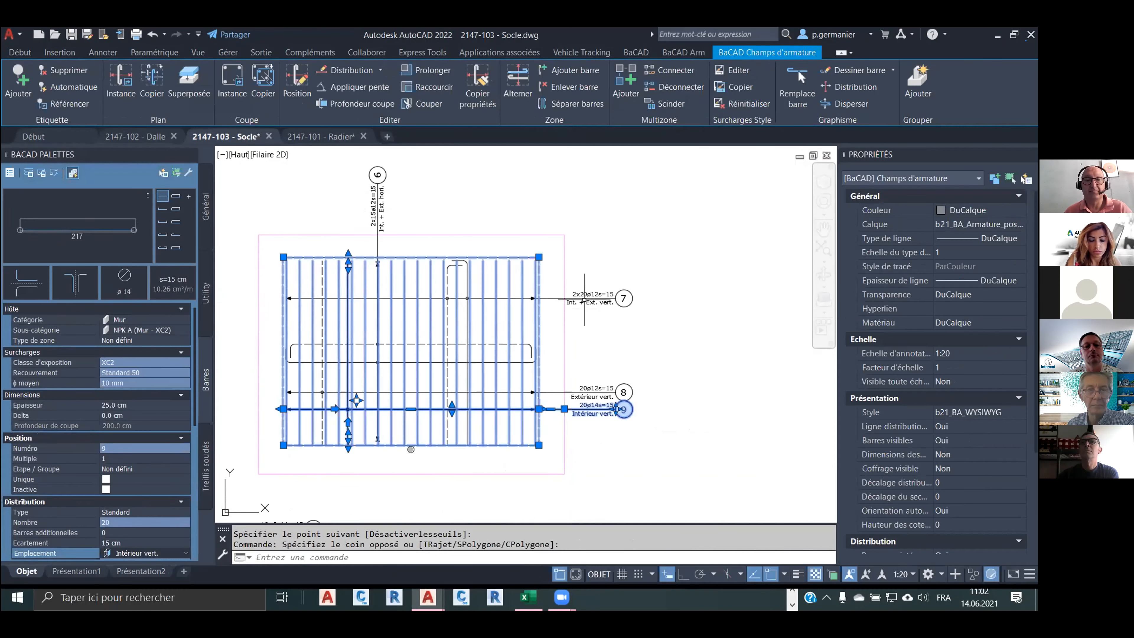
{"action": "key", "text": "Escape"}
{"action": "type", "text": "rgt"}
{"action": "key", "text": "Return"}
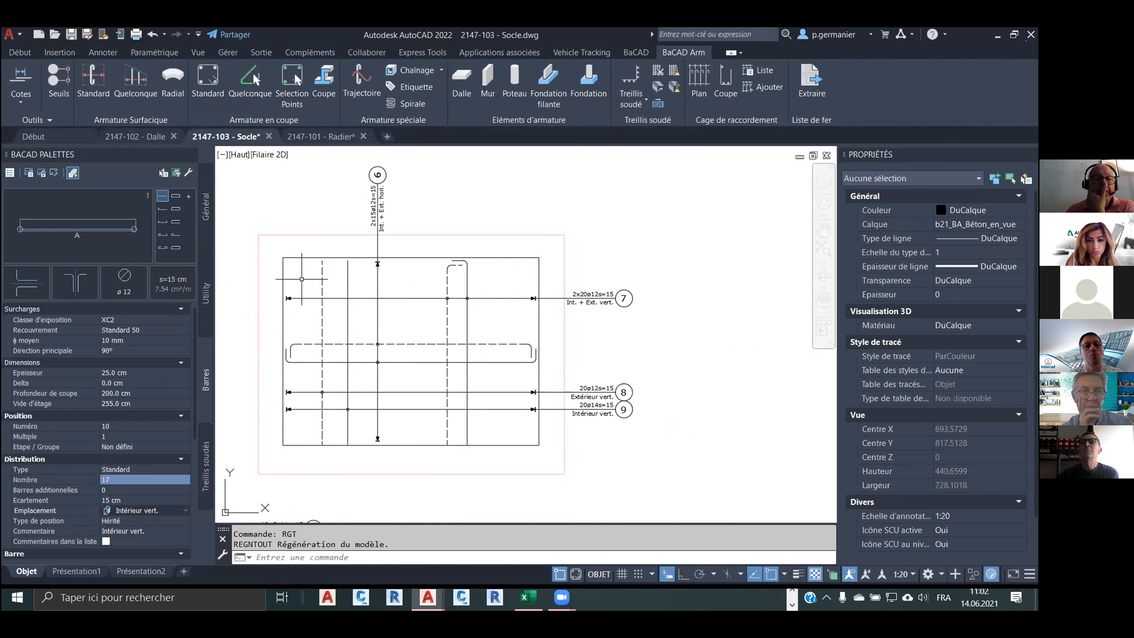
Set the wall layer numbering order in the Position settings to De l'intérieur vers l'extérieur, apply it and regenerate the model.
{"action": "left_click", "coordinate": [188, 173]}
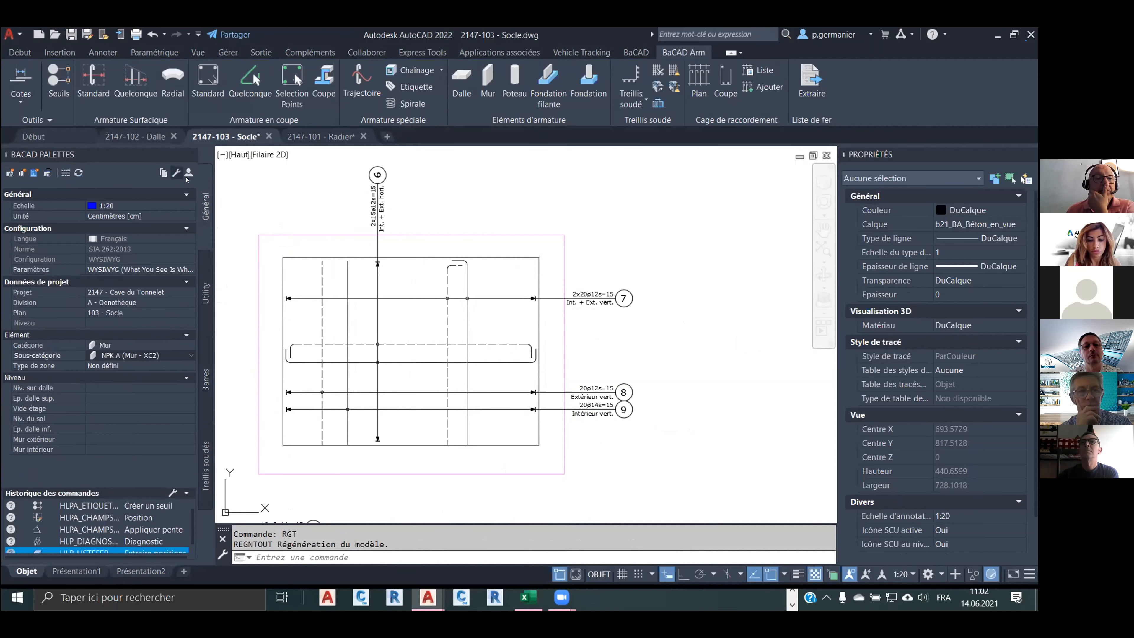
{"action": "left_click", "coordinate": [436, 390]}
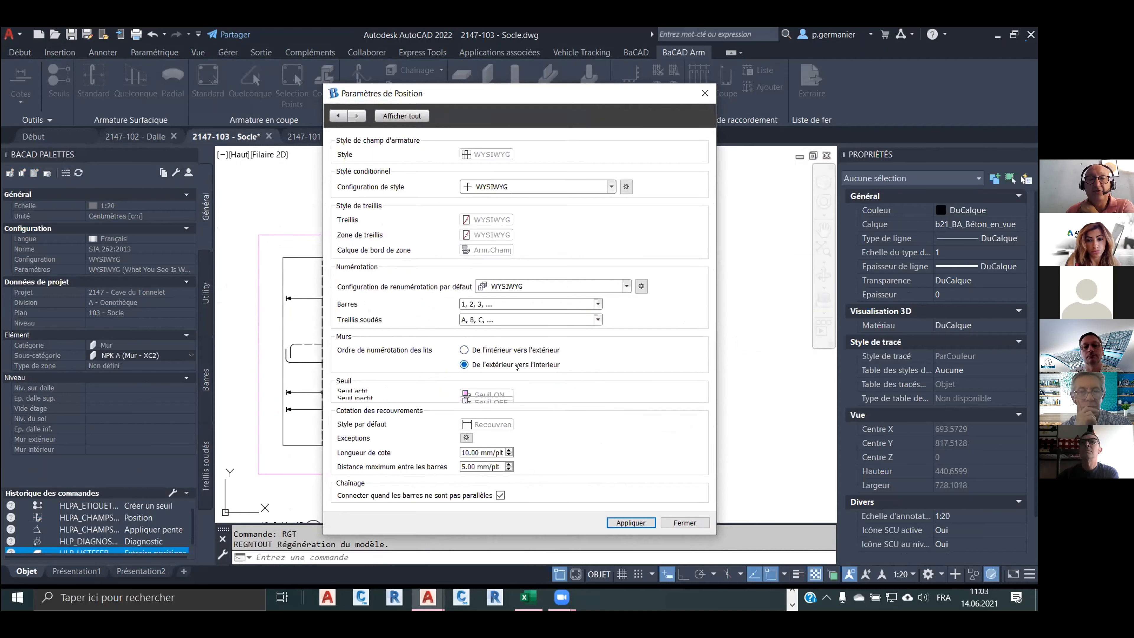
{"action": "left_click", "coordinate": [480, 350]}
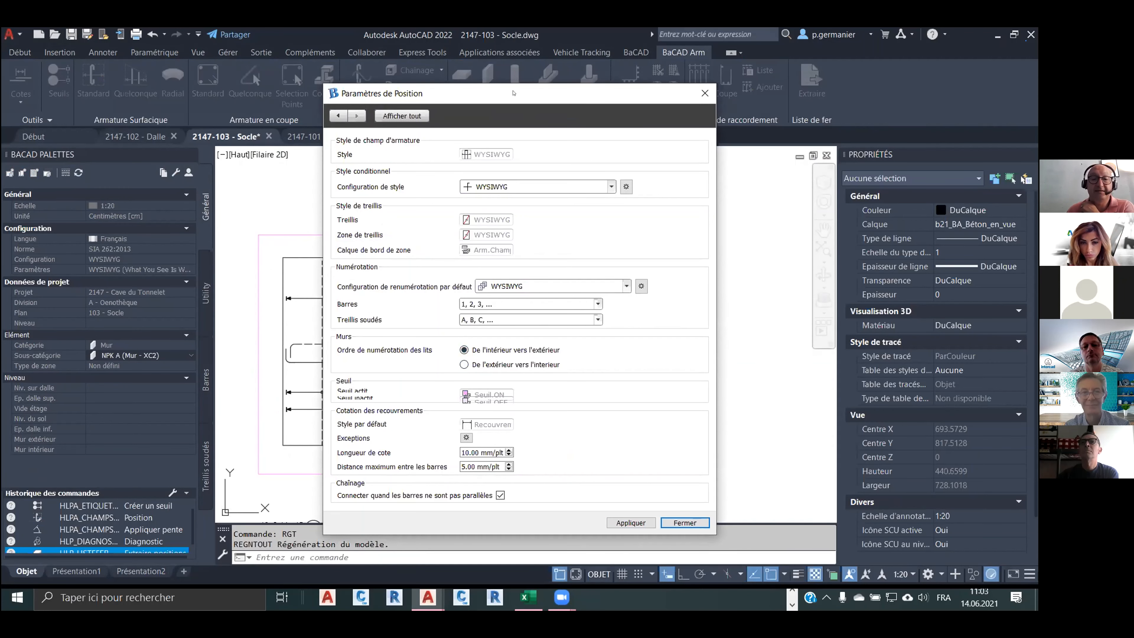
{"action": "left_click_drag", "start_coordinate": [514, 93], "coordinate": [362, 72]}
{"action": "left_click", "coordinate": [475, 501]}
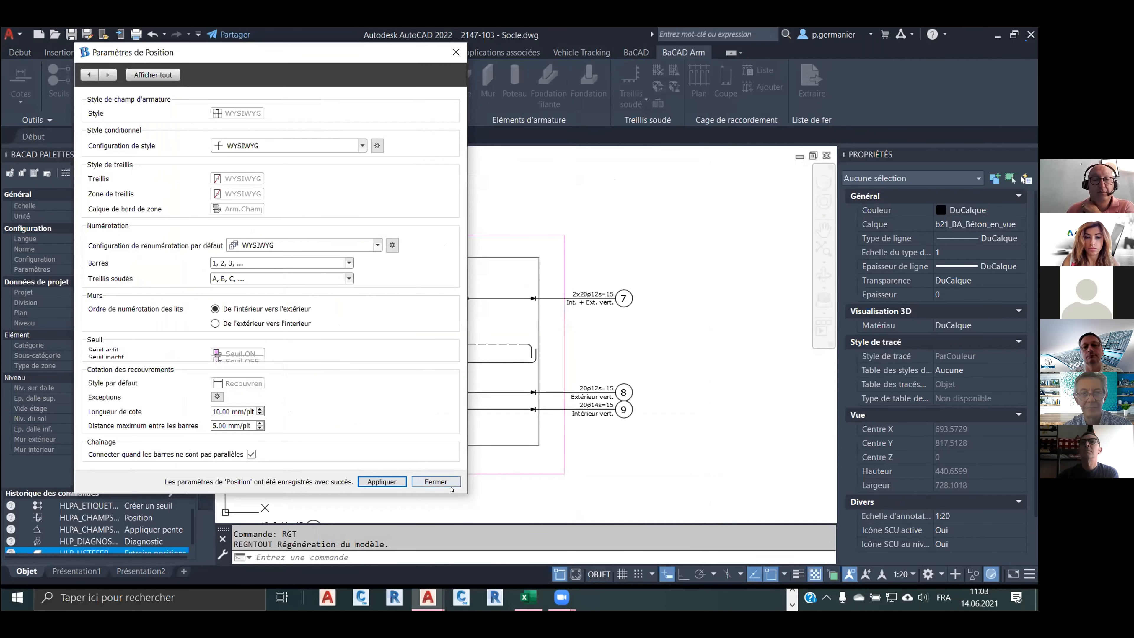
{"action": "left_click", "coordinate": [435, 482]}
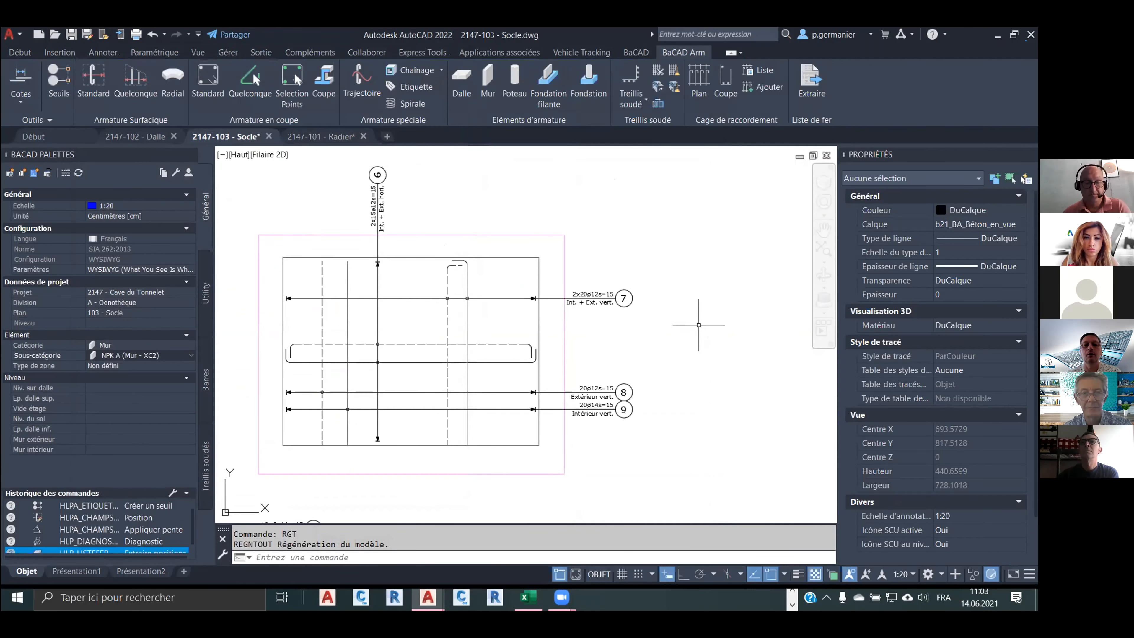
{"action": "type", "text": "rgt"}
{"action": "key", "text": "Return"}
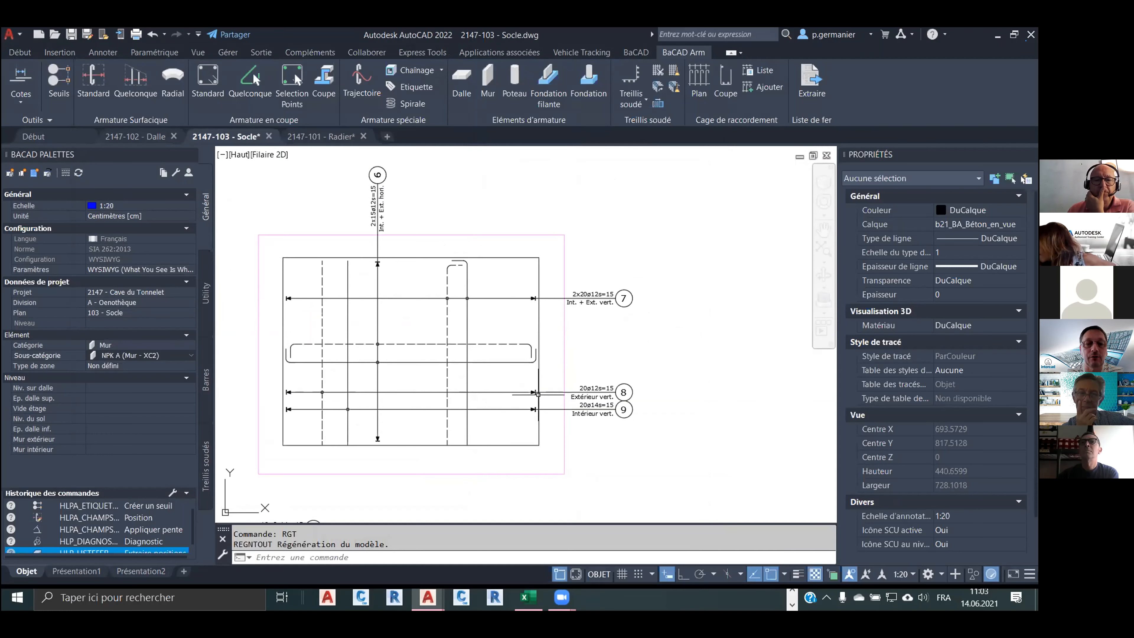
Review the distribution, bar and cover properties of the position 7 field.
{"action": "left_click", "coordinate": [579, 304]}
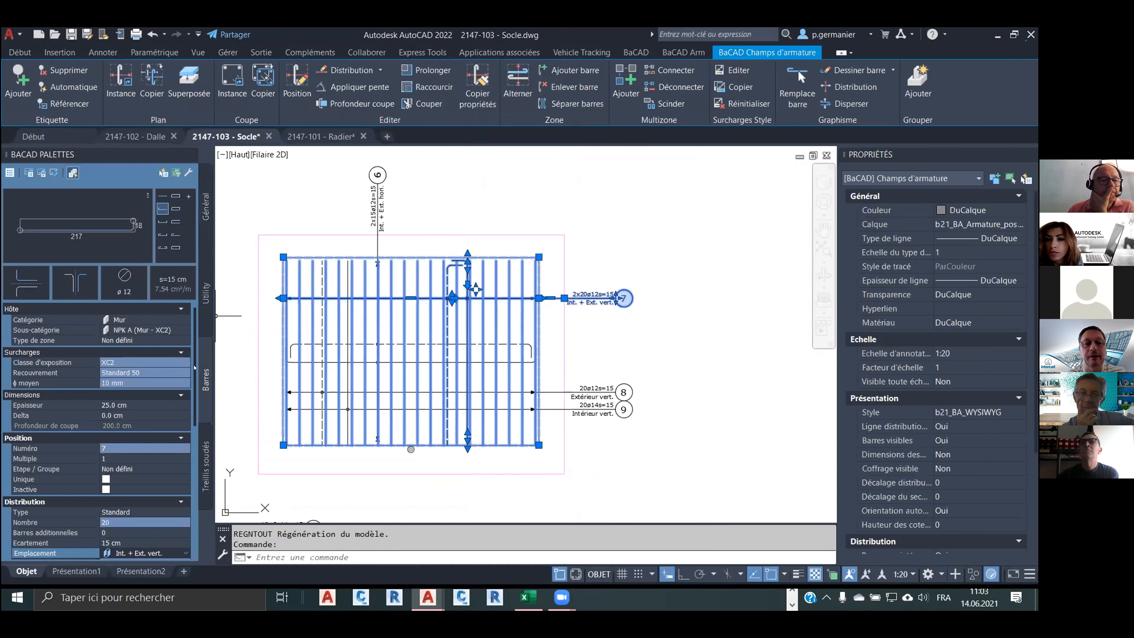
{"action": "scroll", "coordinate": [134, 402], "scroll_direction": "down", "scroll_amount": 1}
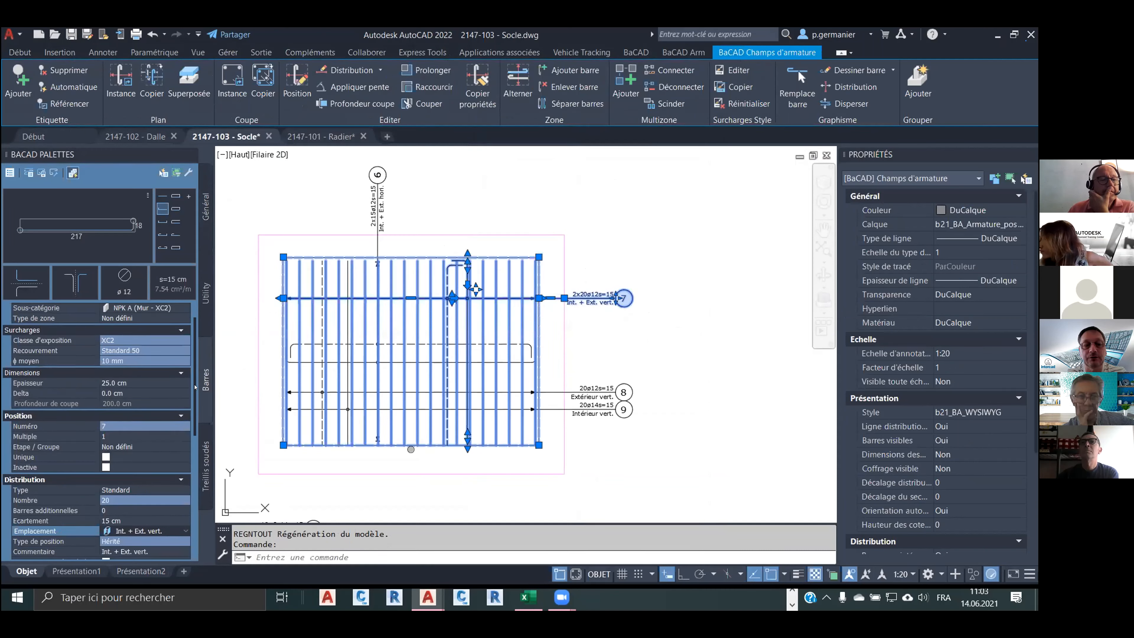
{"action": "left_click_drag", "start_coordinate": [195, 387], "coordinate": [196, 370]}
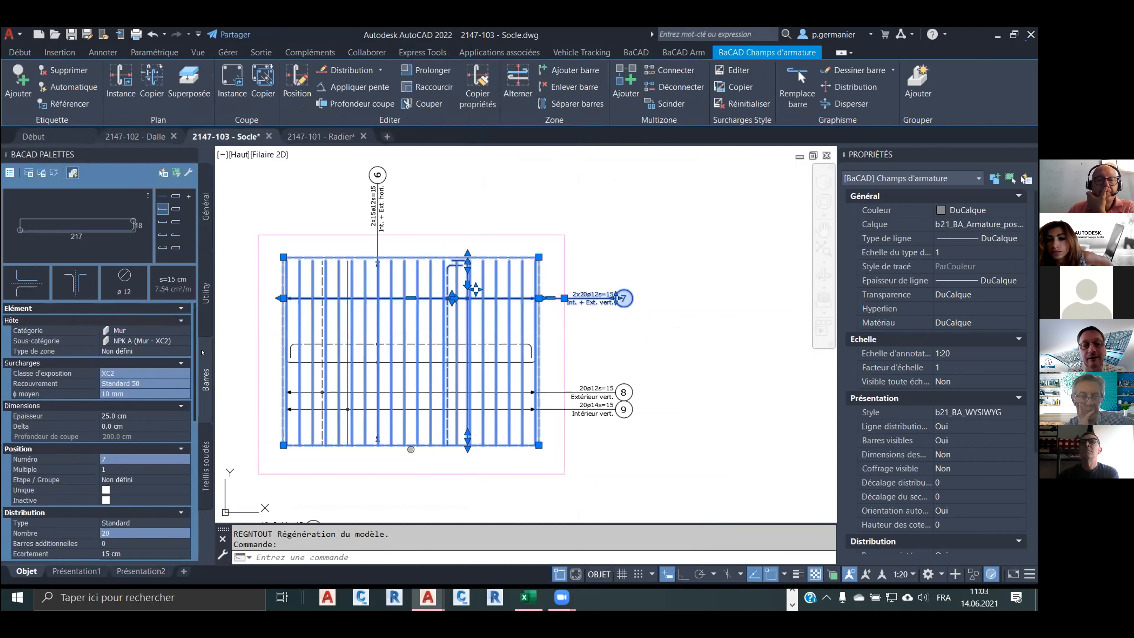
{"action": "left_click_drag", "start_coordinate": [203, 370], "coordinate": [187, 481]}
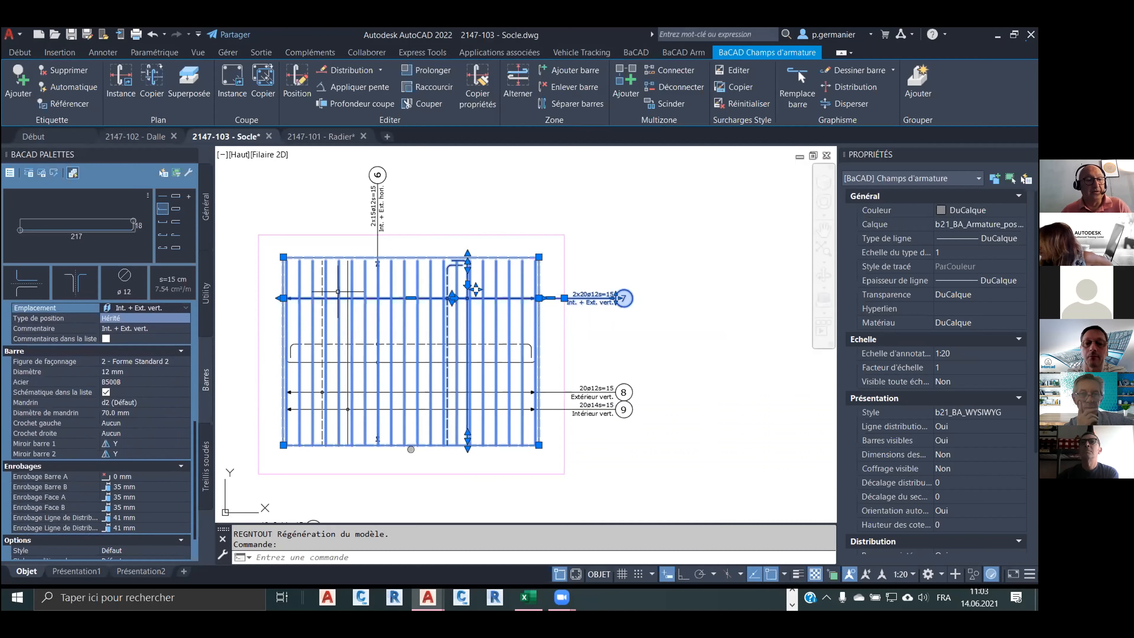
{"action": "key", "text": "Escape"}
{"action": "key", "text": "Escape"}
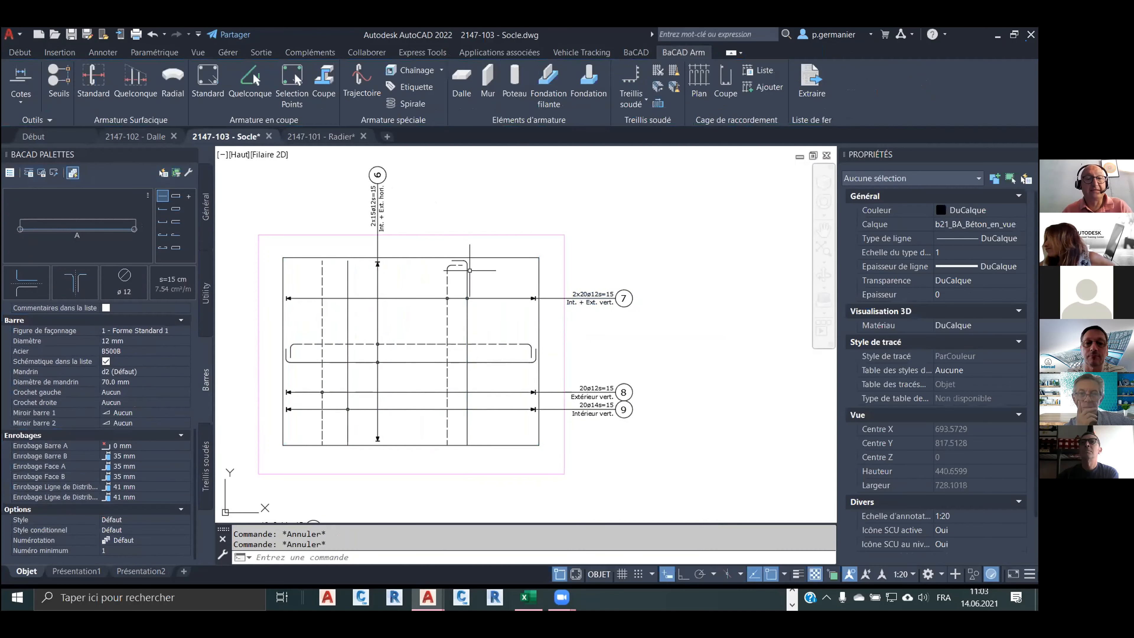
Add a long standard field of straight 12 mm Intérieur hori. bars at 15 cm spacing in the empty area beyond the wall, with default label placement.
{"action": "scroll", "coordinate": [469, 366], "scroll_direction": "down", "scroll_amount": 2}
{"action": "middle_click_drag", "start_coordinate": [461, 408], "coordinate": [295, 500]}
{"action": "middle_click_drag", "start_coordinate": [357, 364], "coordinate": [339, 409]}
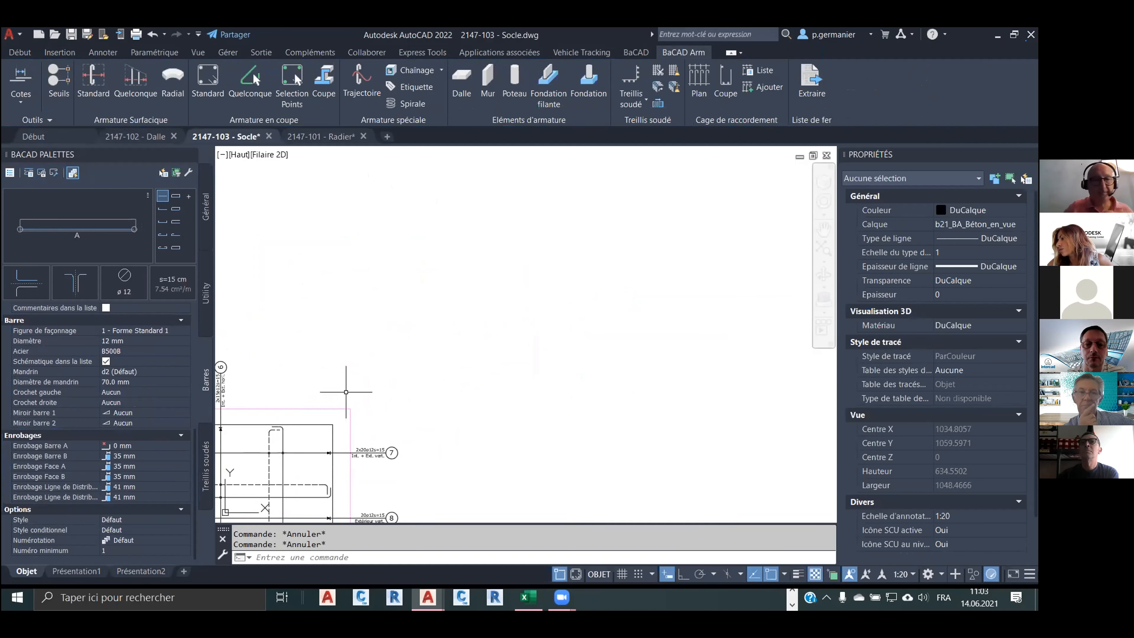
{"action": "left_click", "coordinate": [93, 82]}
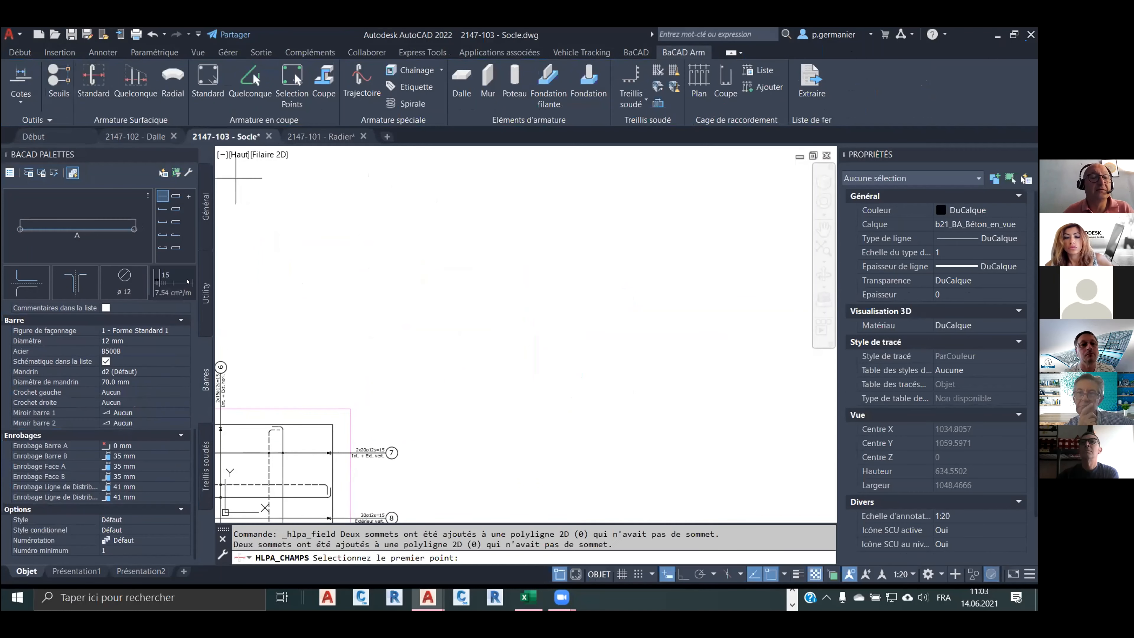
{"action": "scroll", "coordinate": [286, 363], "scroll_direction": "down", "scroll_amount": 1}
{"action": "middle_click_drag", "start_coordinate": [292, 374], "coordinate": [264, 426]}
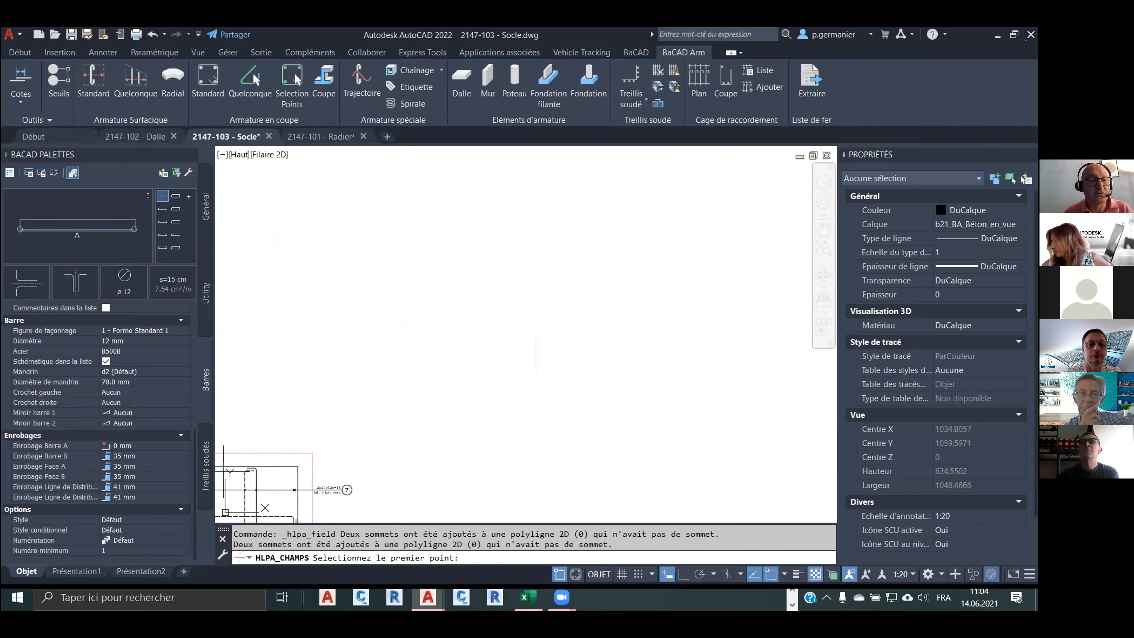
{"action": "left_click", "coordinate": [240, 356]}
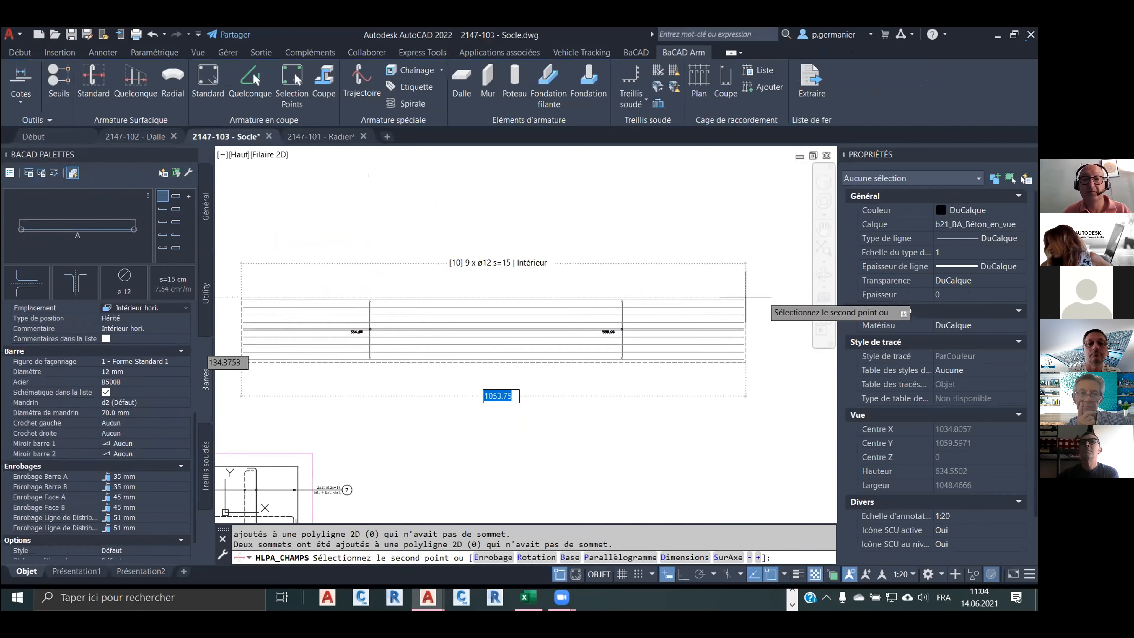
{"action": "scroll", "coordinate": [712, 326], "scroll_direction": "down", "scroll_amount": 1}
{"action": "mouse_move", "coordinate": [674, 331]}
{"action": "middle_mouse_down"}
{"action": "mouse_move", "coordinate": [552, 326]}
{"action": "mouse_move", "coordinate": [535, 311]}
{"action": "middle_mouse_up"}
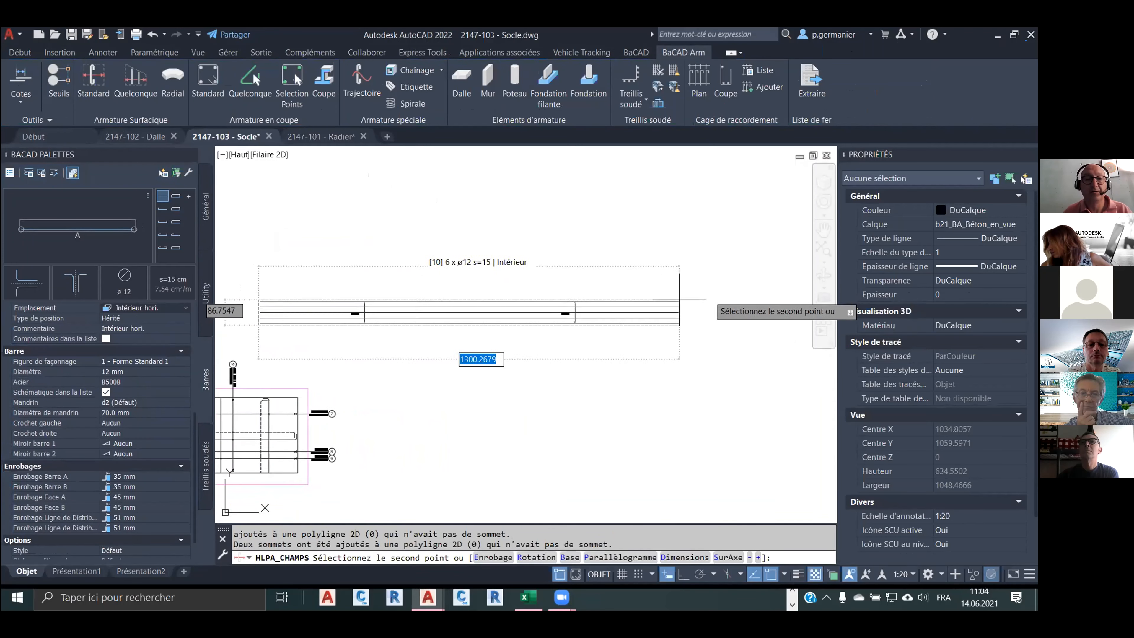
{"action": "left_click", "coordinate": [724, 293]}
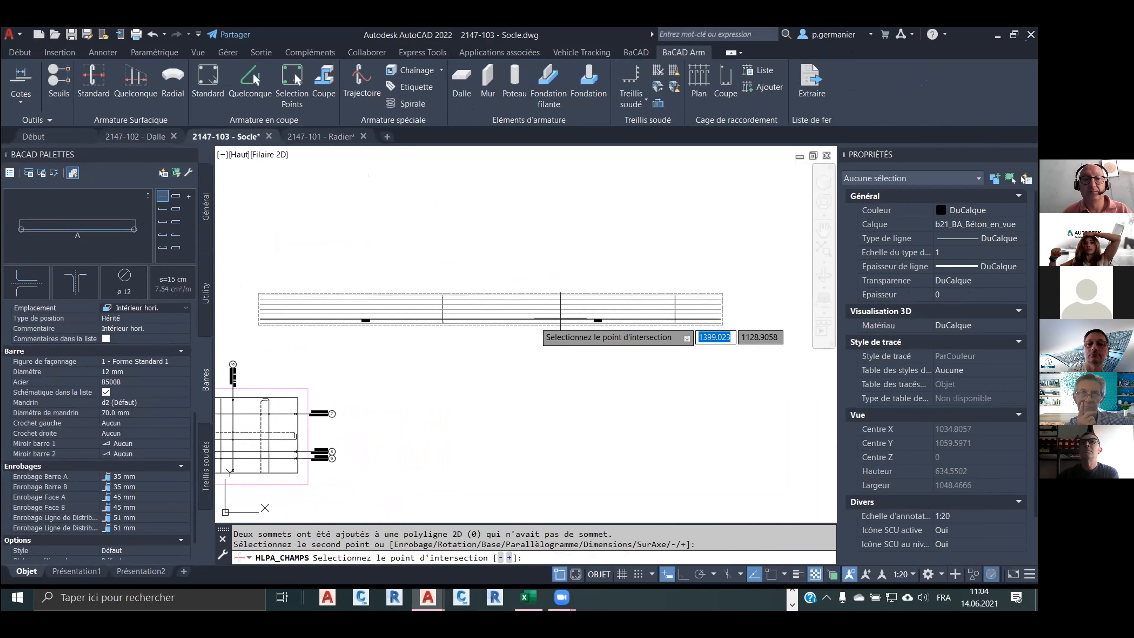
{"action": "left_click", "coordinate": [478, 313]}
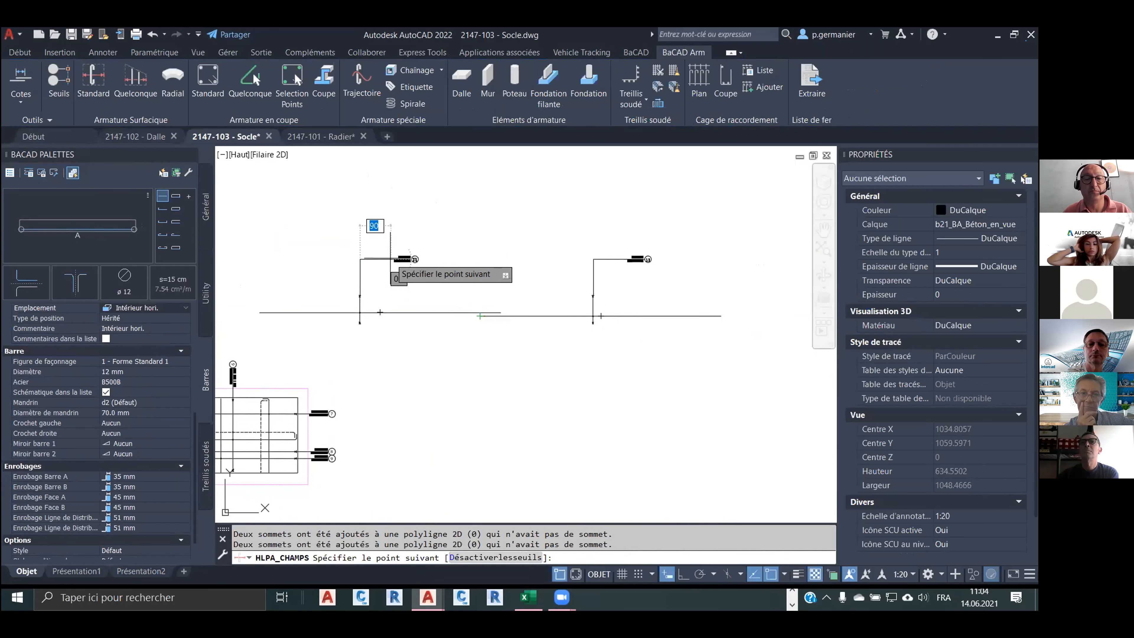
{"action": "key", "text": "Return"}
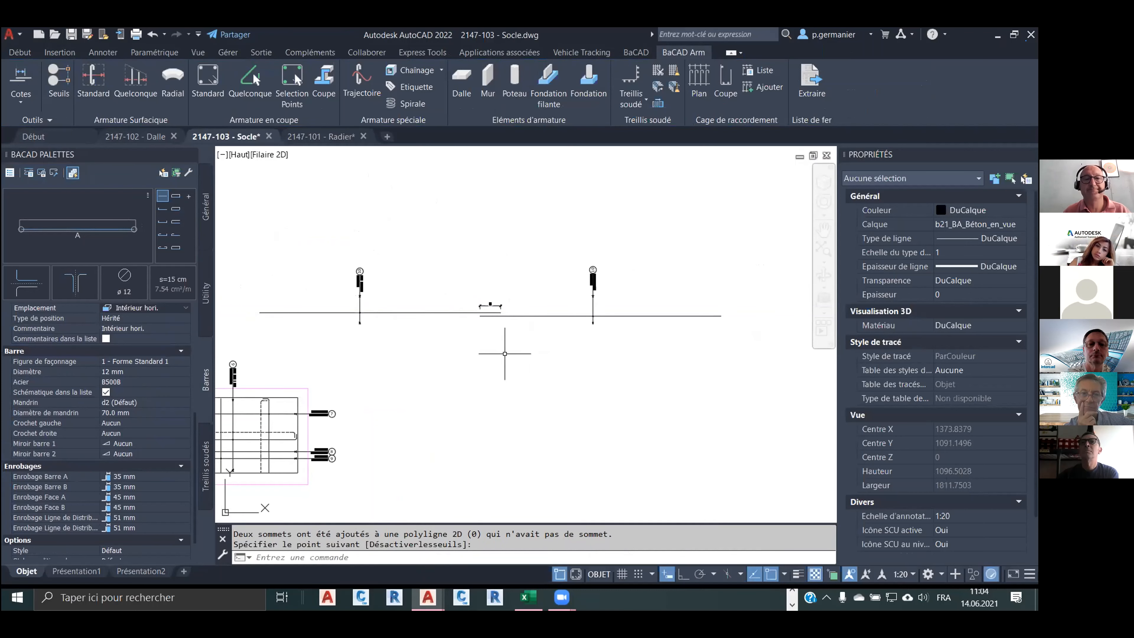
Examine the automatic overlap dimension between the two long Intérieur hori. bar fields beyond the wall.
{"action": "scroll", "coordinate": [521, 298], "scroll_direction": "up", "scroll_amount": 2}
{"action": "scroll", "coordinate": [463, 347], "scroll_direction": "up", "scroll_amount": 6}
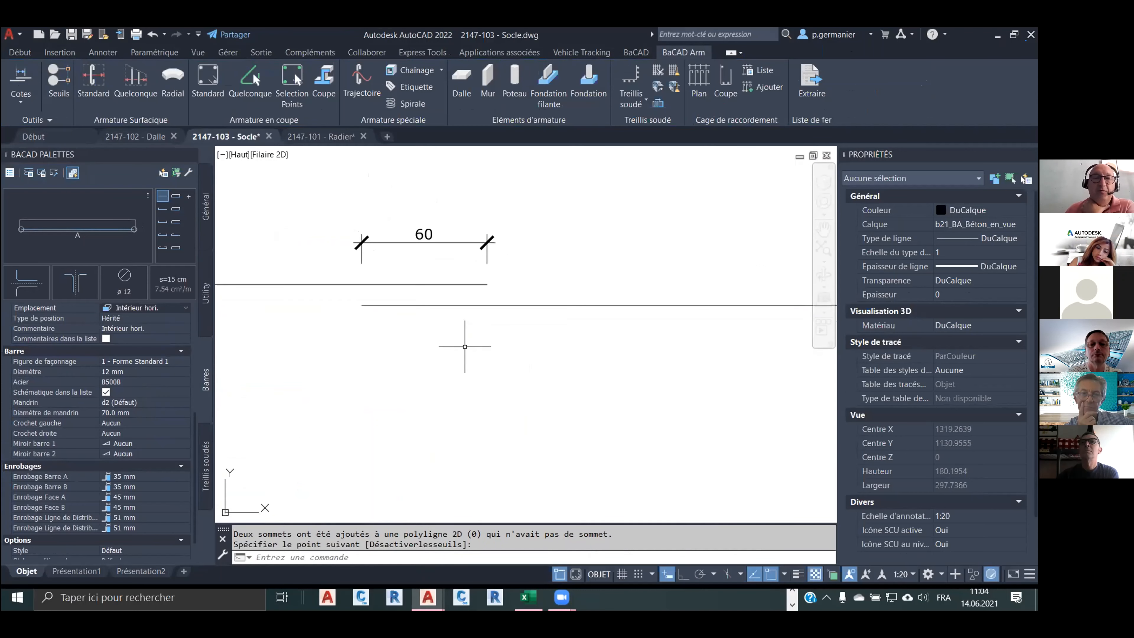
{"action": "middle_click_drag", "start_coordinate": [418, 388], "coordinate": [336, 436]}
{"action": "scroll", "coordinate": [397, 371], "scroll_direction": "down", "scroll_amount": 2}
{"action": "scroll", "coordinate": [402, 370], "scroll_direction": "down", "scroll_amount": 1}
{"action": "scroll", "coordinate": [403, 370], "scroll_direction": "up", "scroll_amount": 1}
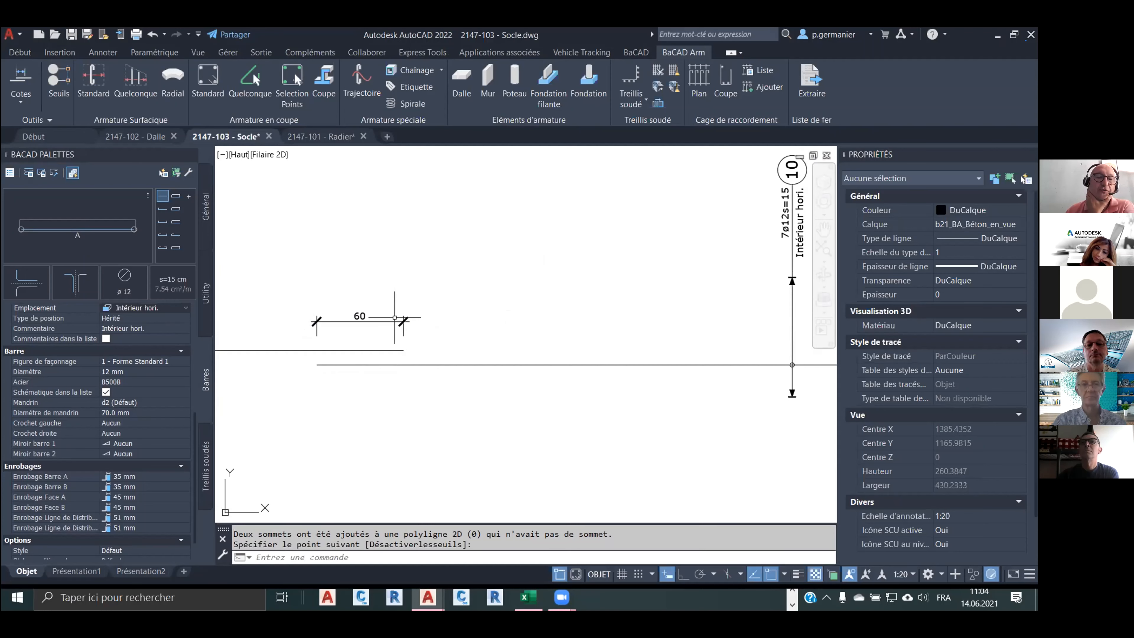
{"action": "key", "text": "Return"}
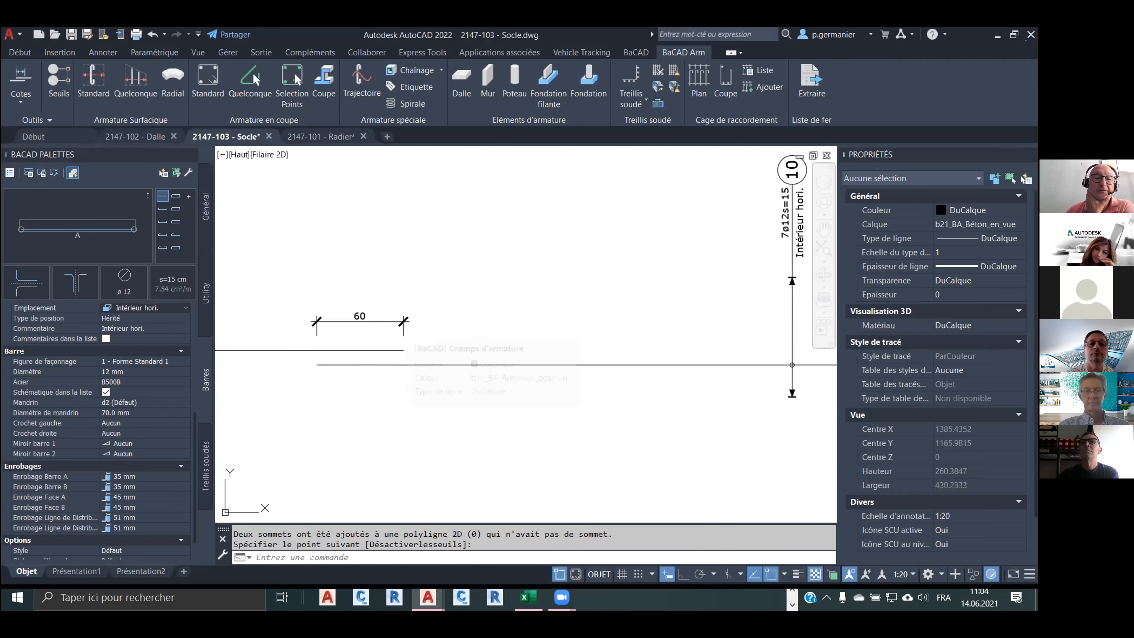
Try a Hauteur des cotes value of 10 on the left-hand long field that carries the overlap dimension.
{"action": "left_click", "coordinate": [402, 322]}
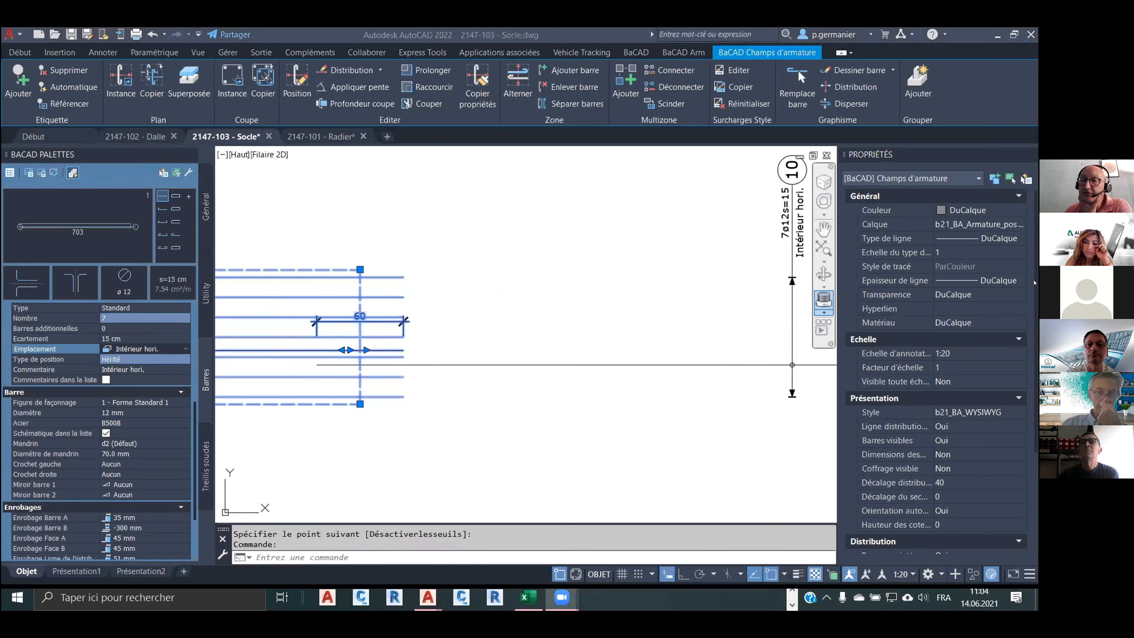
{"action": "scroll", "coordinate": [961, 444], "scroll_direction": "down", "scroll_amount": 1}
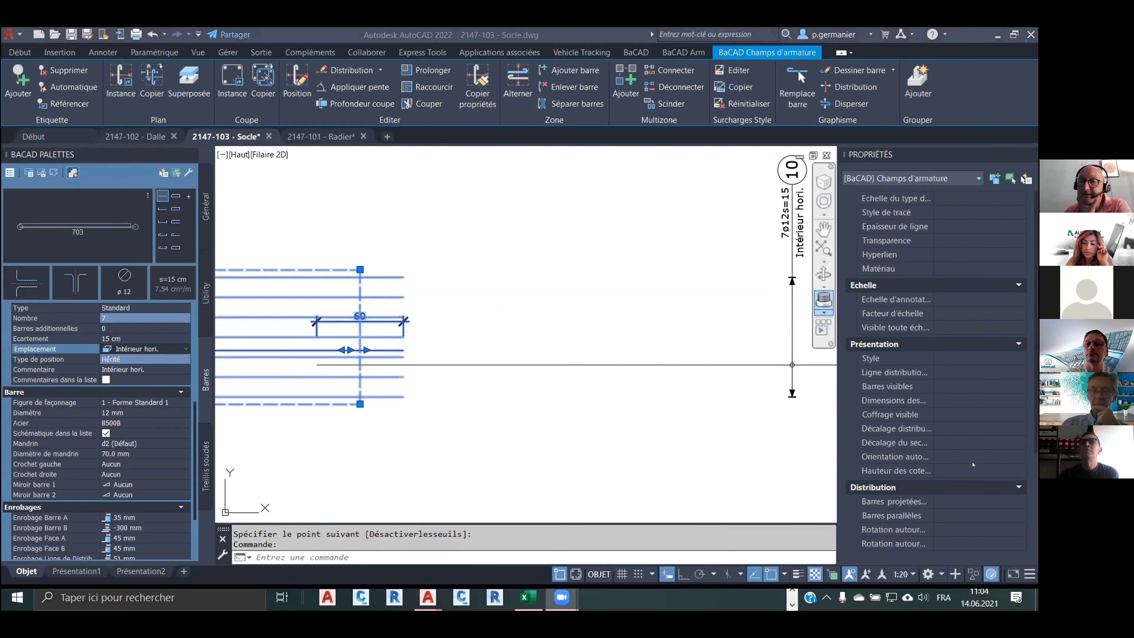
{"action": "scroll", "coordinate": [998, 396], "scroll_direction": "down", "scroll_amount": 3}
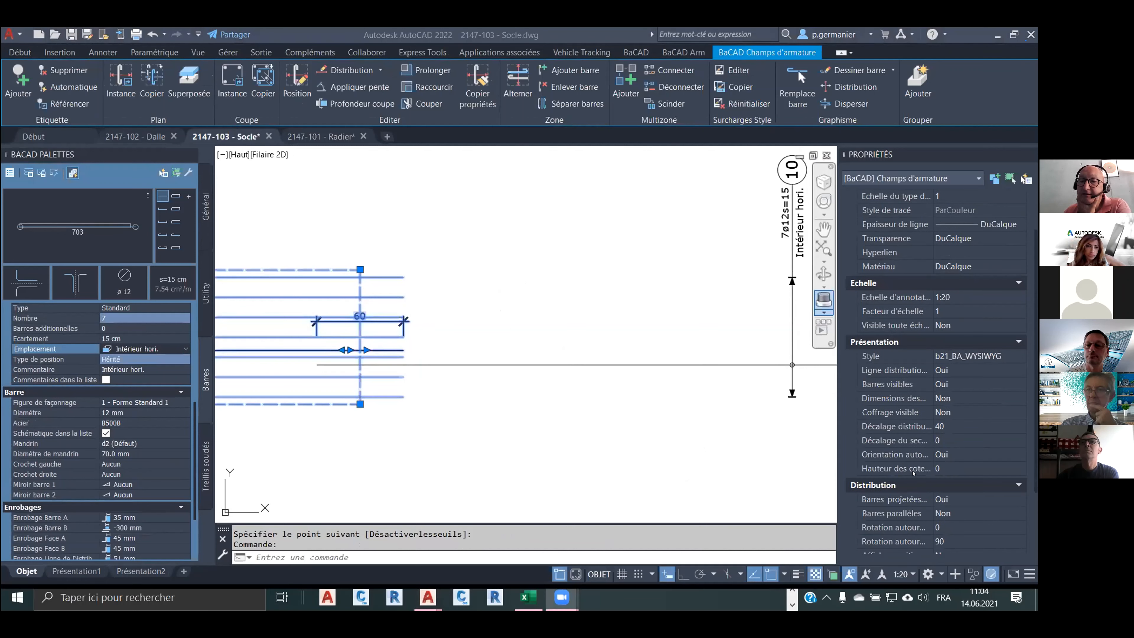
{"action": "left_click", "coordinate": [947, 464]}
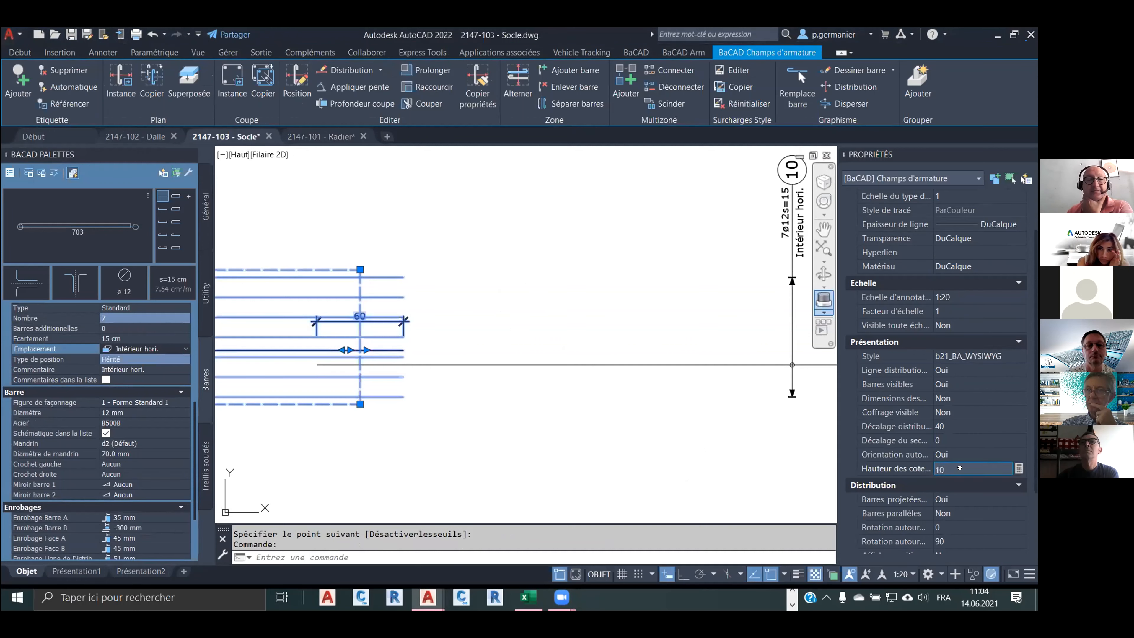
{"action": "key", "text": "Escape"}
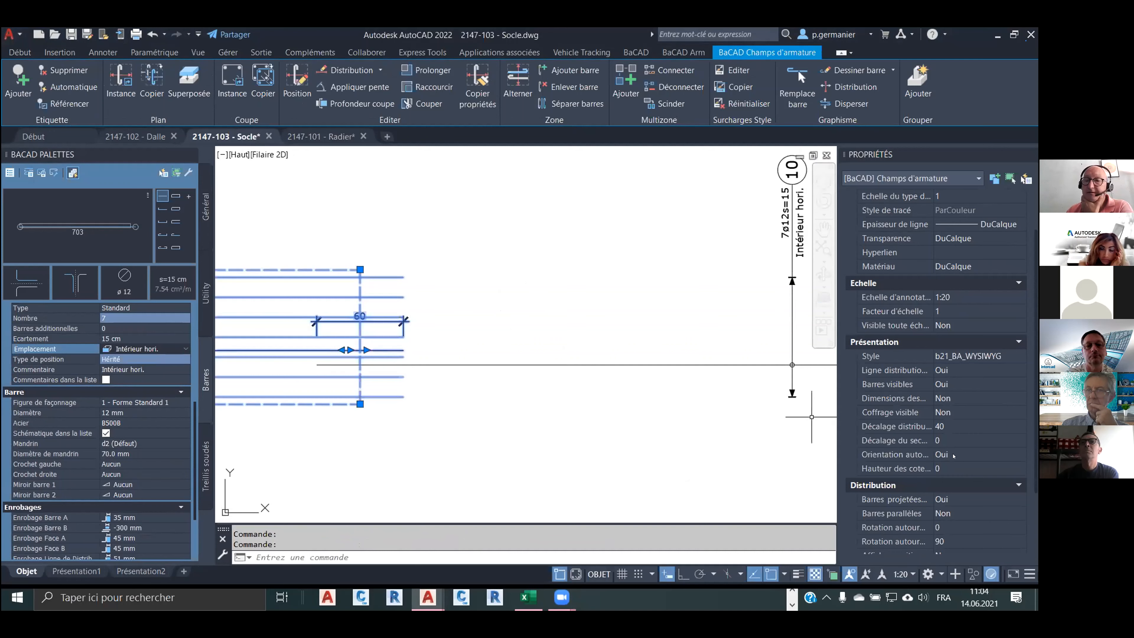
Try Hauteur des cotes values of 1, 2 and 5 on the field carrying the overlap dimension.
{"action": "left_click", "coordinate": [949, 466]}
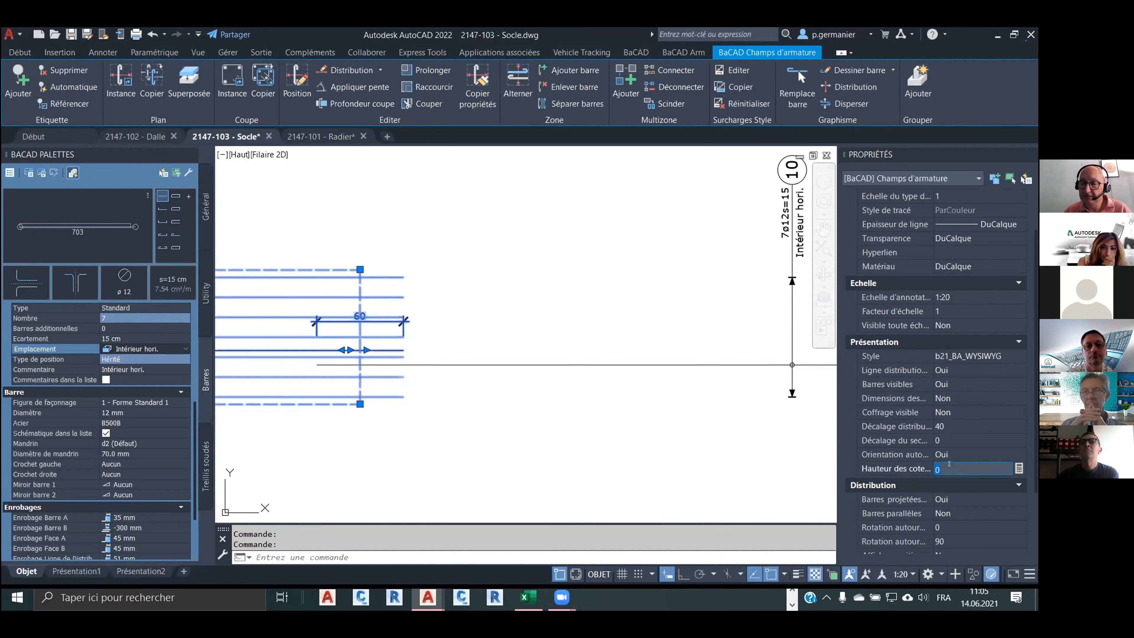
{"action": "key", "text": "Return"}
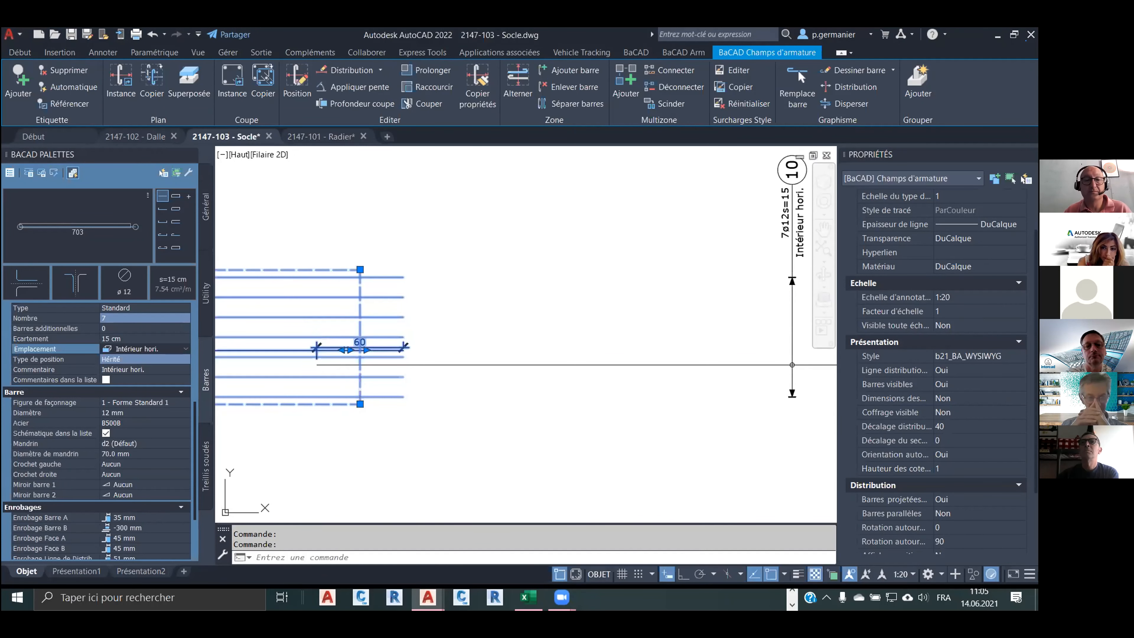
{"action": "left_click", "coordinate": [950, 465]}
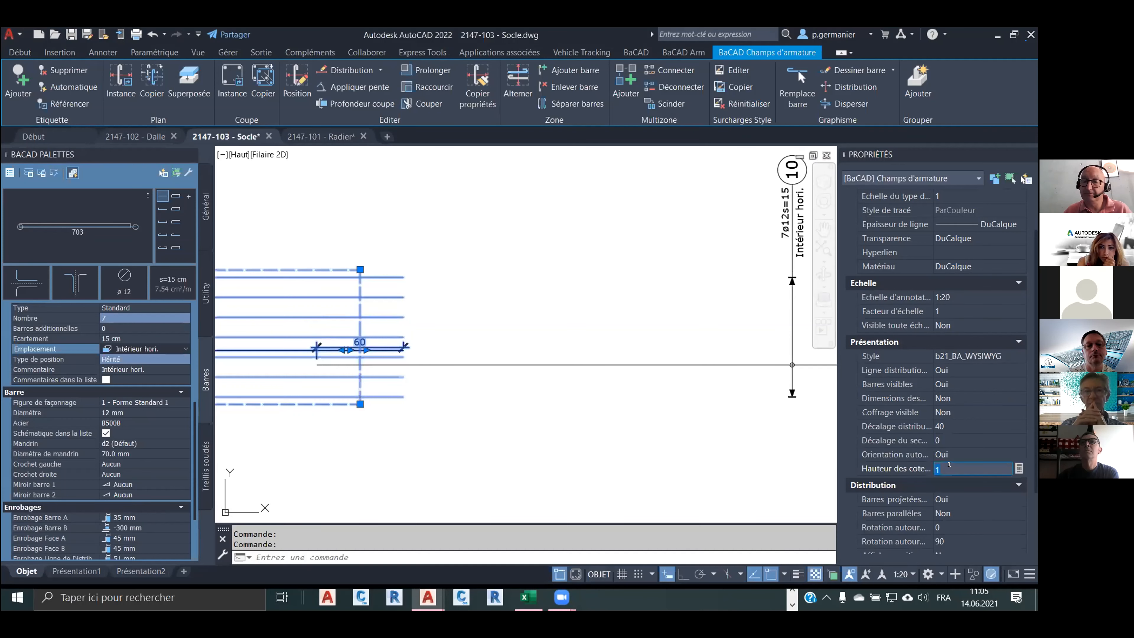
{"action": "key", "text": "Return"}
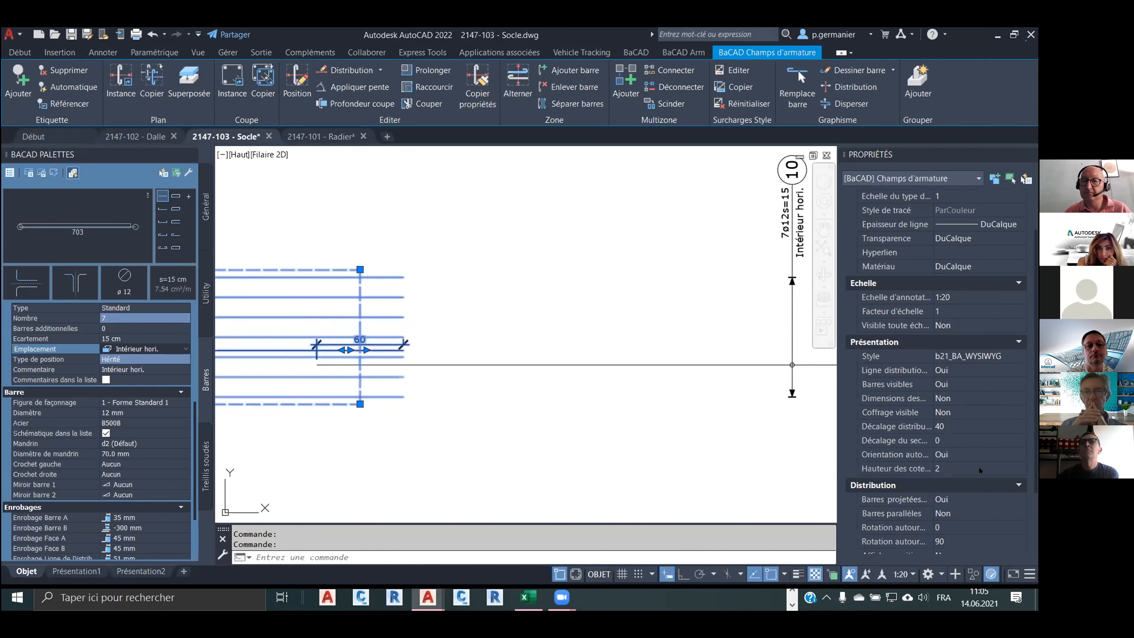
{"action": "left_click", "coordinate": [966, 462]}
{"action": "key", "text": "Return"}
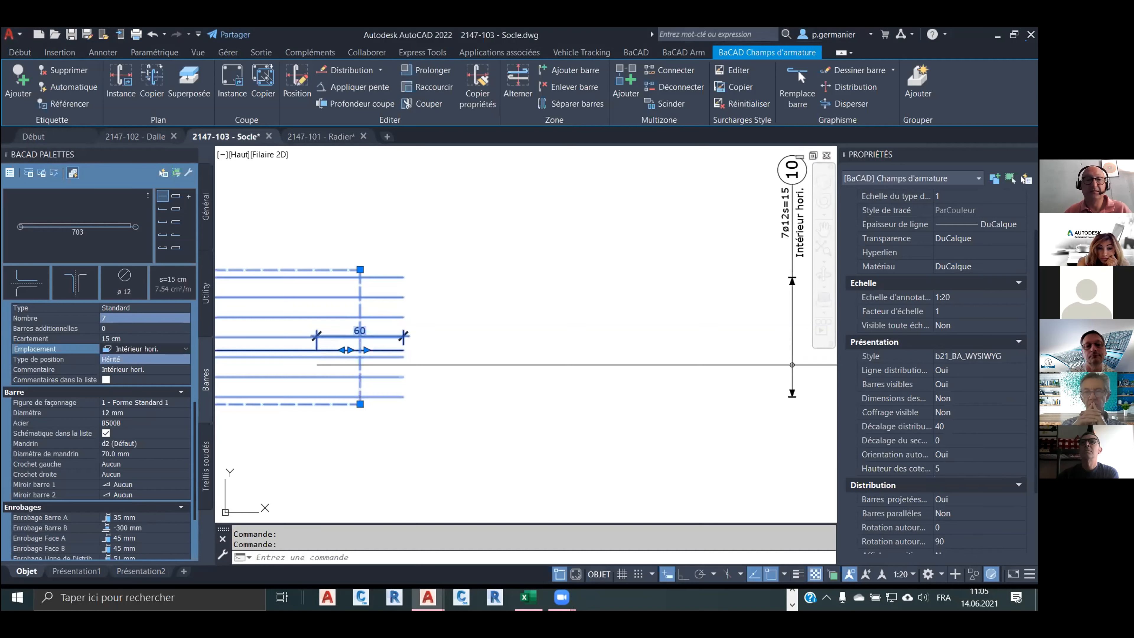
Try the overlap dimension at Hauteur des cotes values of -5, -20 and 20, and deselect the field.
{"action": "left_click", "coordinate": [956, 472]}
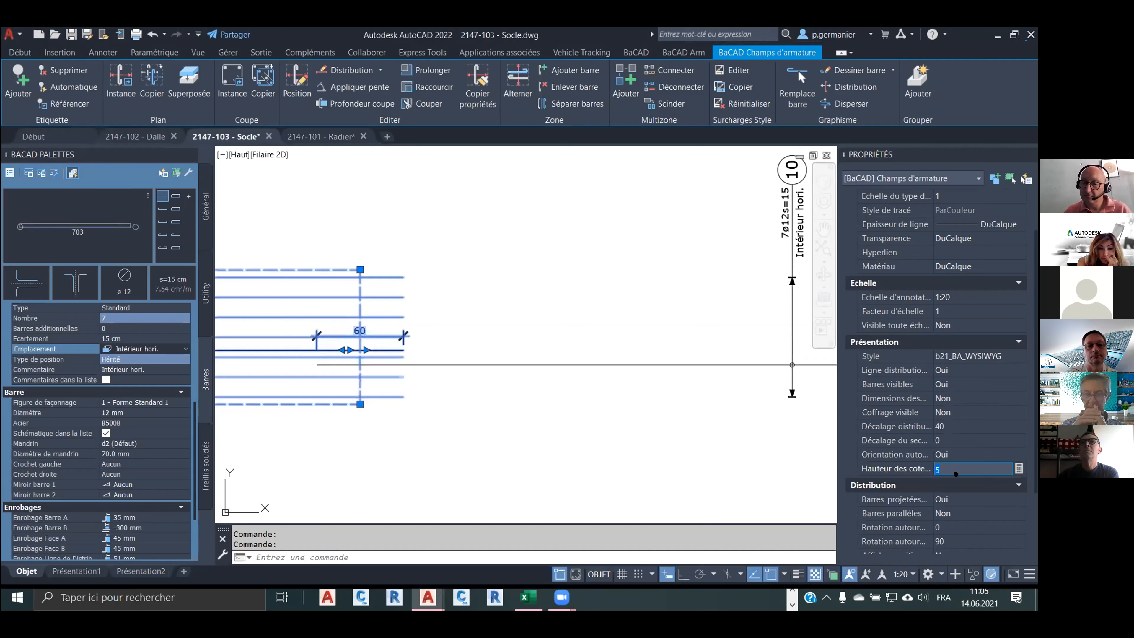
{"action": "key", "text": "Return"}
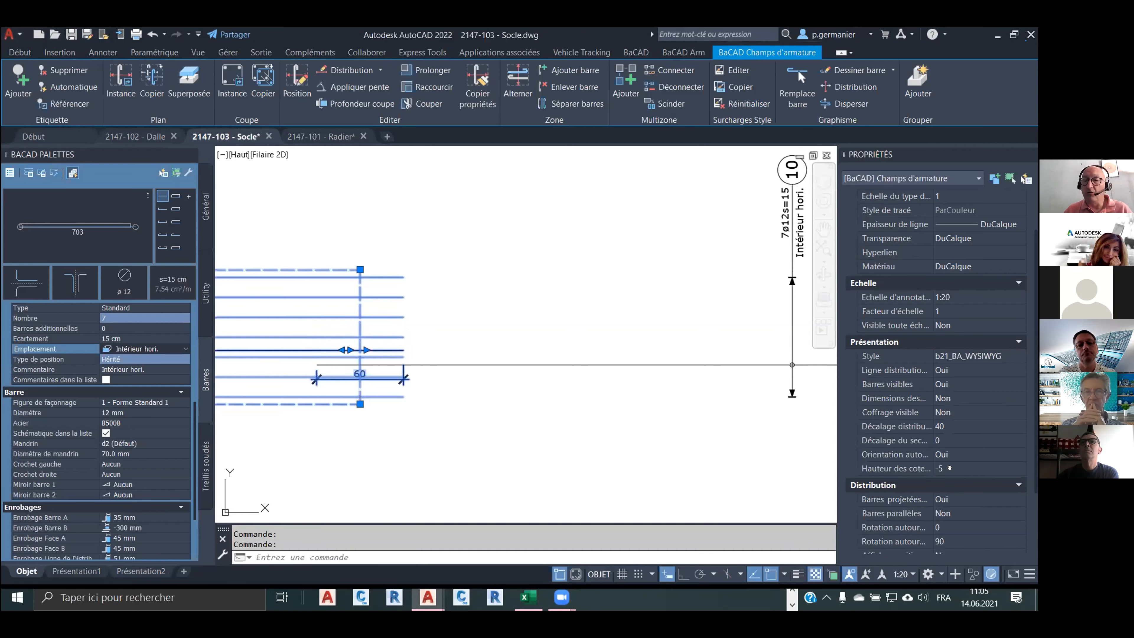
{"action": "left_click", "coordinate": [951, 469]}
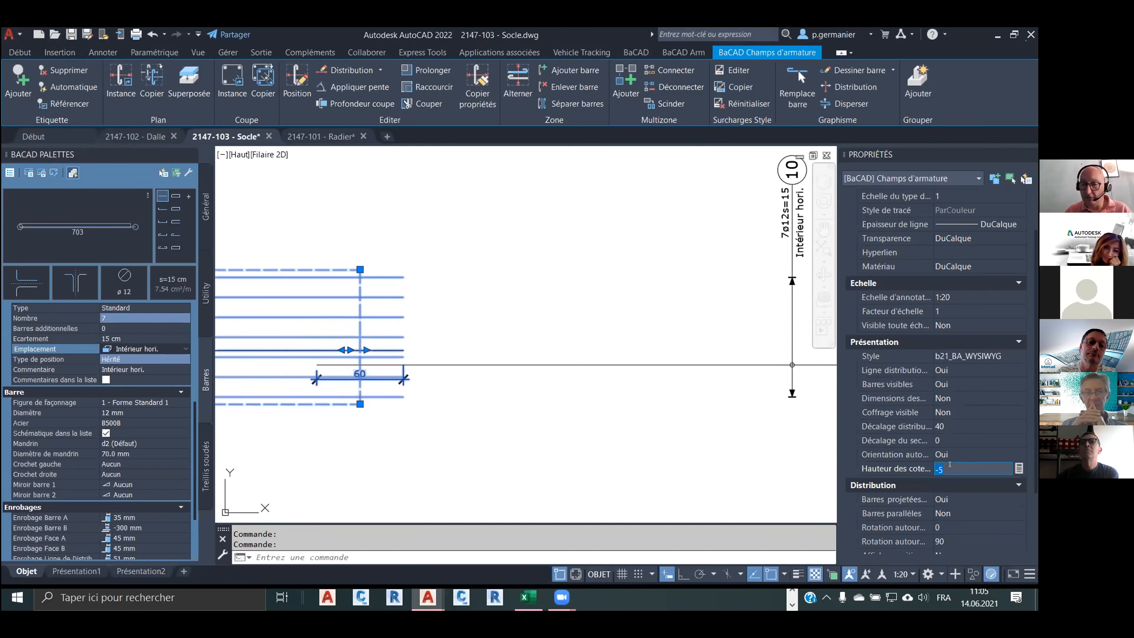
{"action": "key", "text": "Return"}
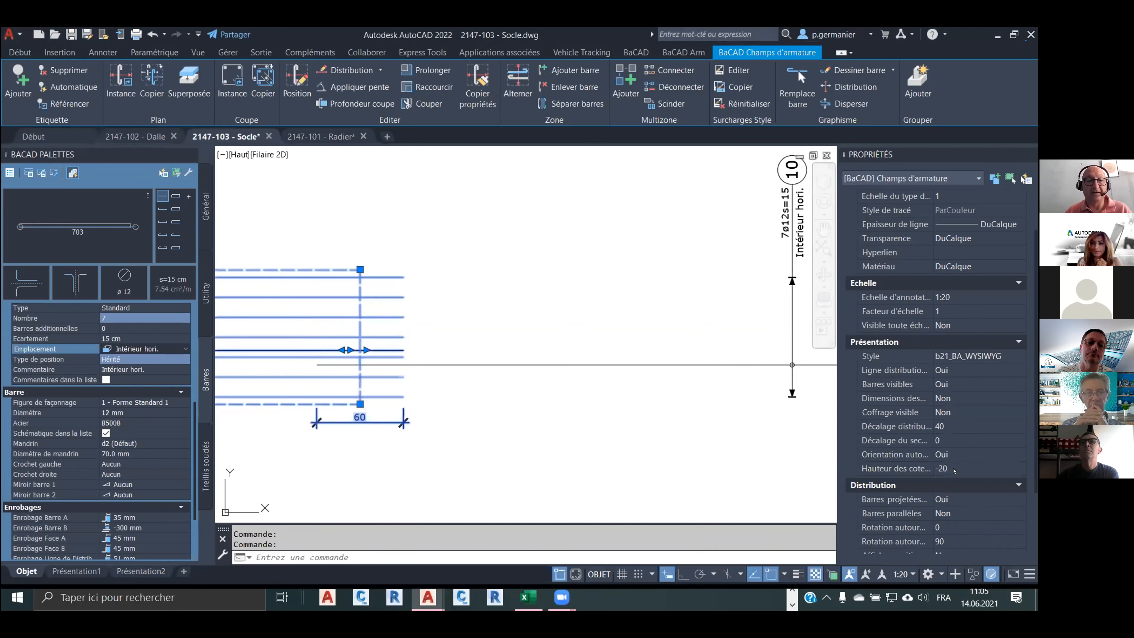
{"action": "left_click", "coordinate": [956, 468]}
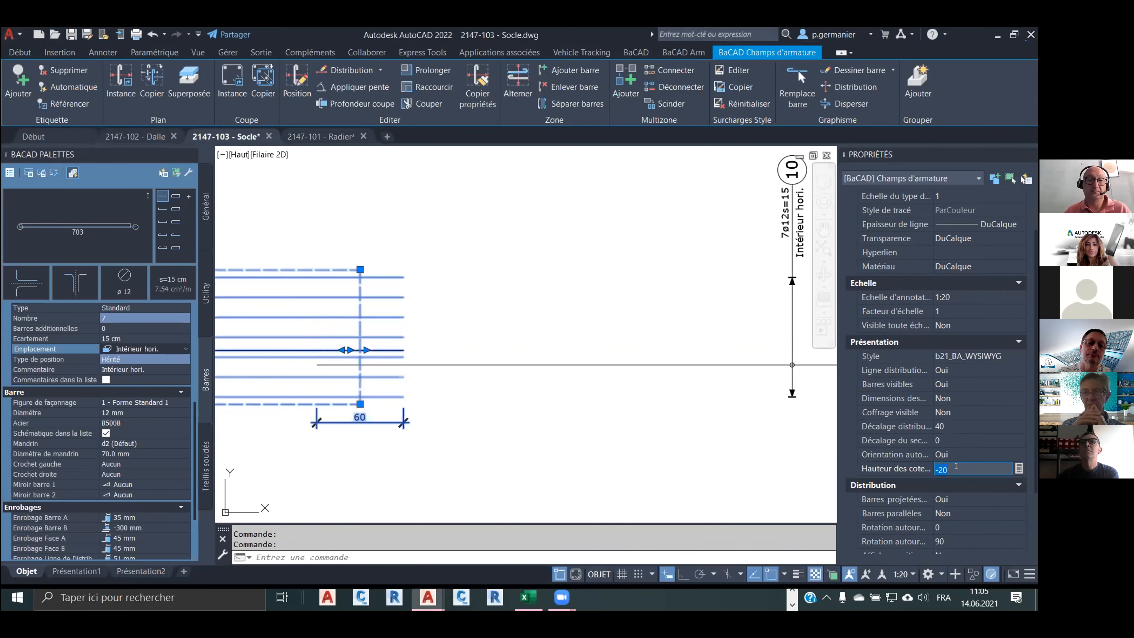
{"action": "type", "text": "20"}
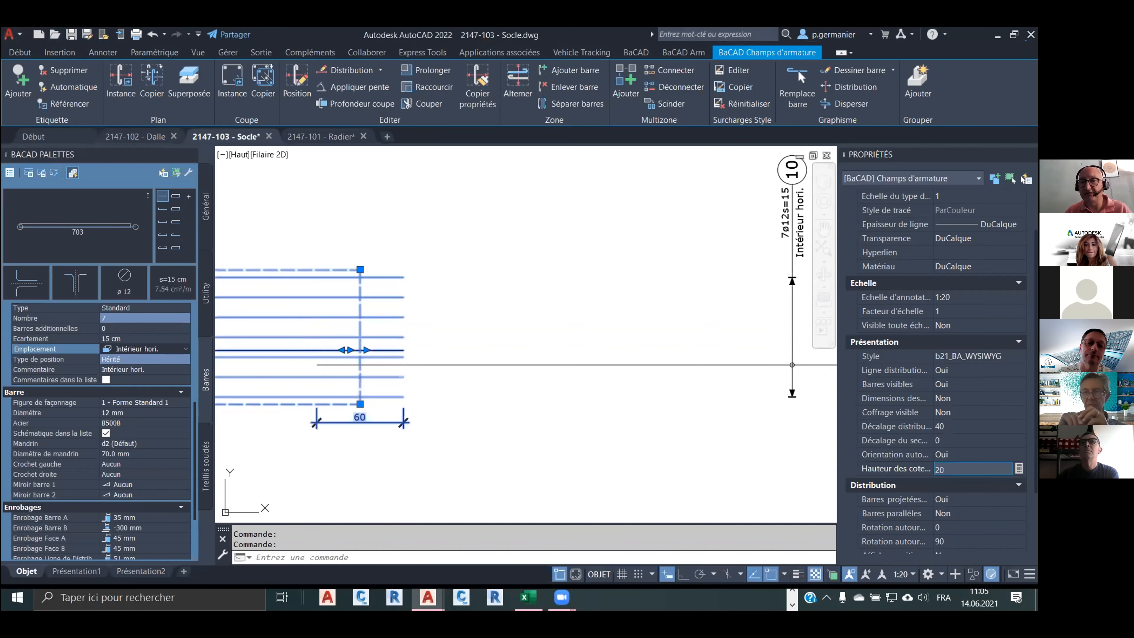
{"action": "key", "text": "Return"}
{"action": "key", "text": "Escape"}
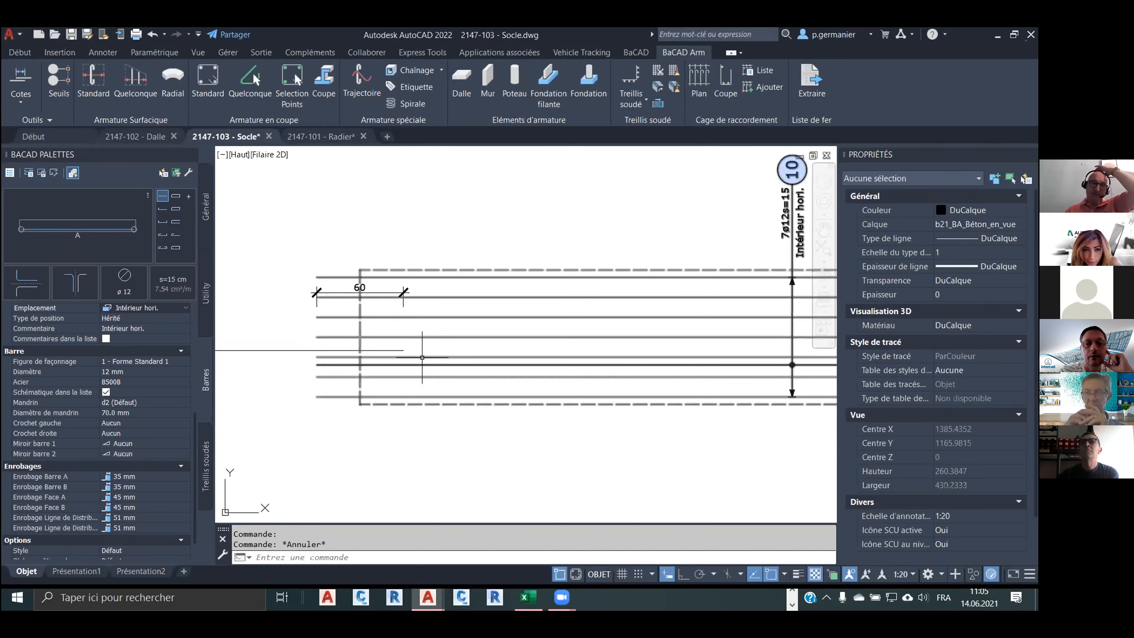
Reset the Hauteur des cotes of the left-hand long field to 0 and deselect it.
{"action": "left_click", "coordinate": [397, 291]}
{"action": "left_click", "coordinate": [388, 298]}
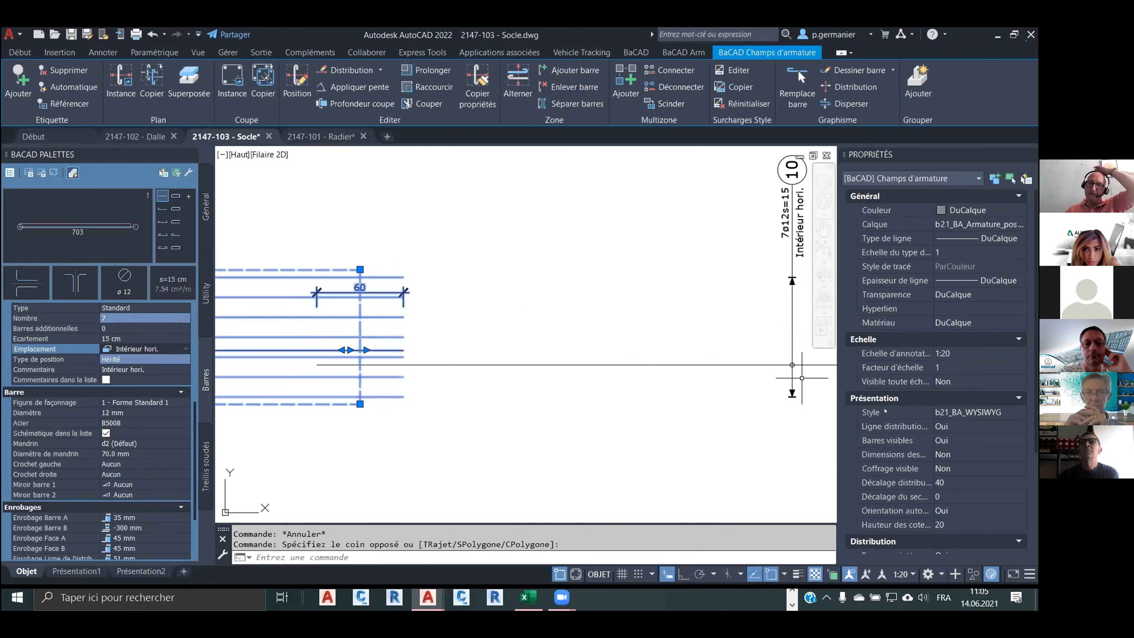
{"action": "scroll", "coordinate": [999, 481], "scroll_direction": "down", "scroll_amount": 3}
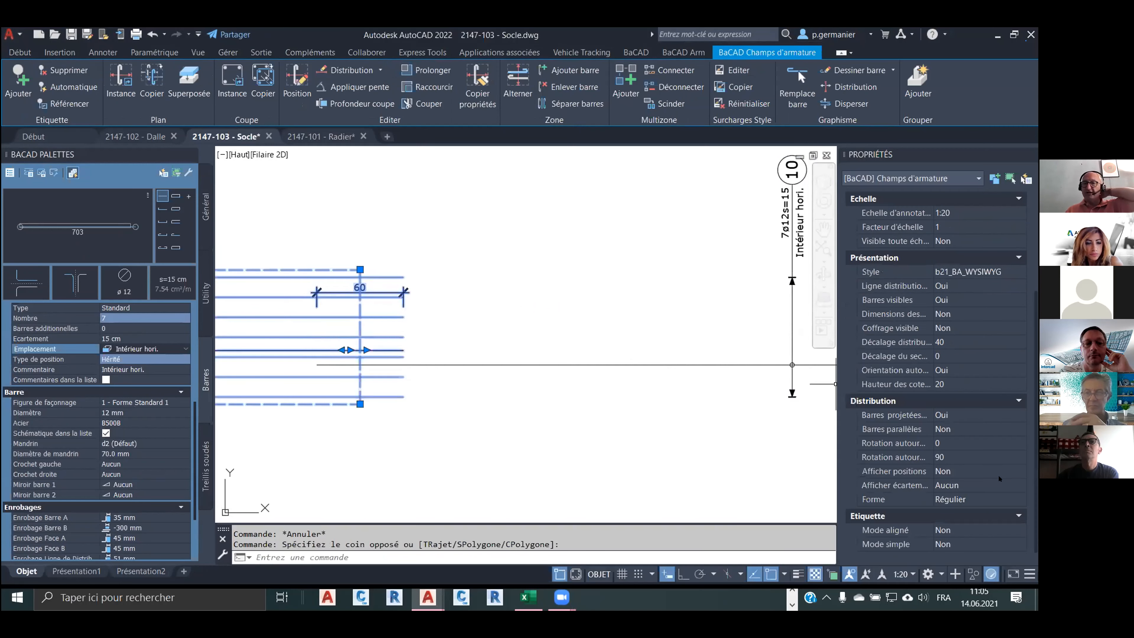
{"action": "left_click", "coordinate": [975, 384]}
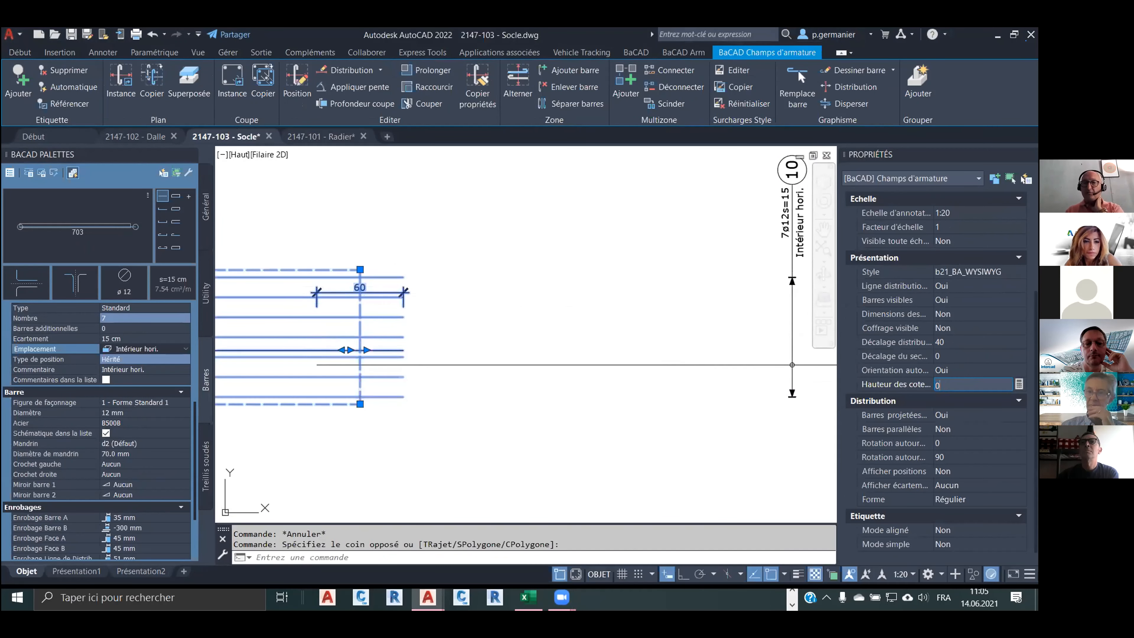
{"action": "type", "text": "0"}
{"action": "key", "text": "Return"}
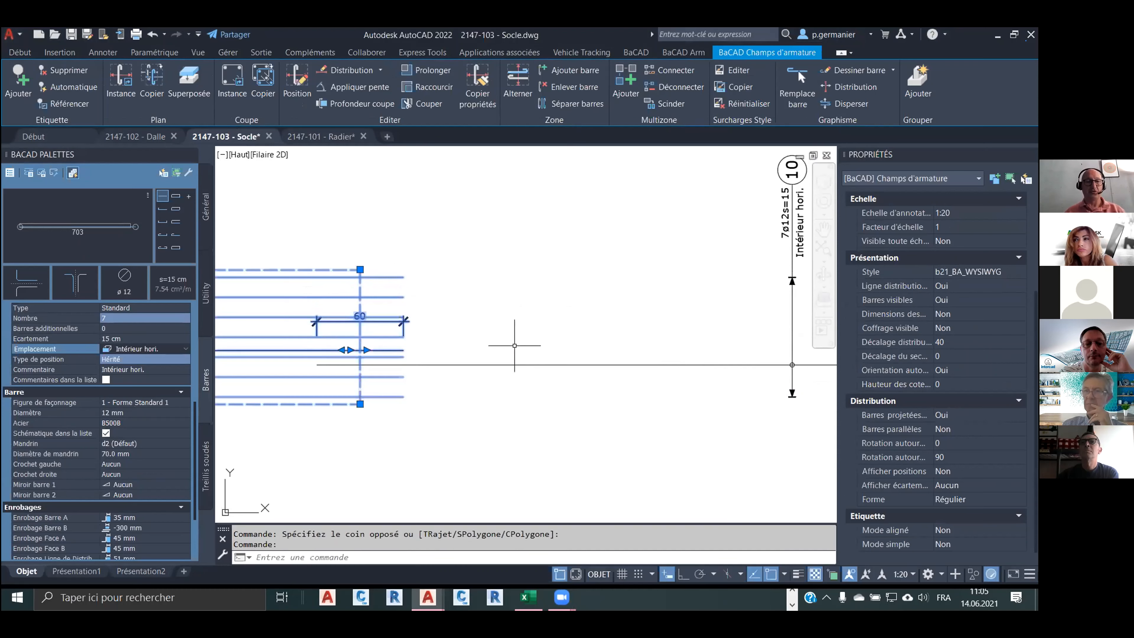
{"action": "key", "text": "ctrl+z"}
{"action": "key", "text": "ctrl+z"}
Set the wall layer numbering order in the Position settings to De l'extérieur vers l'interieur, apply it and regenerate the model.
{"action": "scroll", "coordinate": [490, 371], "scroll_direction": "down", "scroll_amount": 1}
{"action": "middle_click_drag", "start_coordinate": [435, 405], "coordinate": [544, 372]}
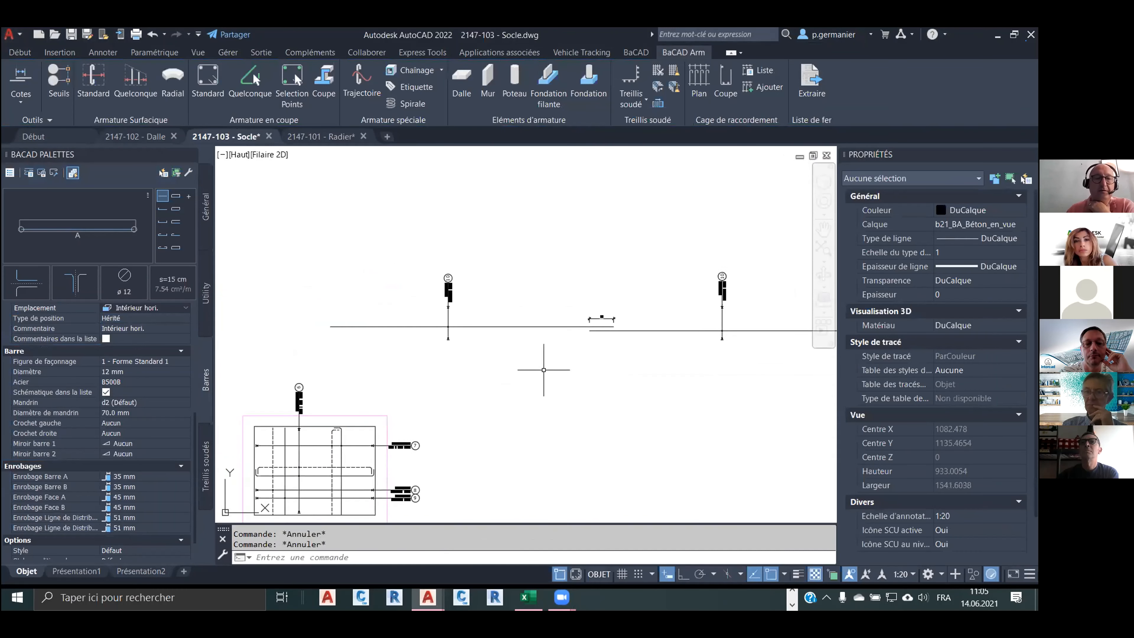
{"action": "scroll", "coordinate": [545, 377], "scroll_direction": "down", "scroll_amount": 4}
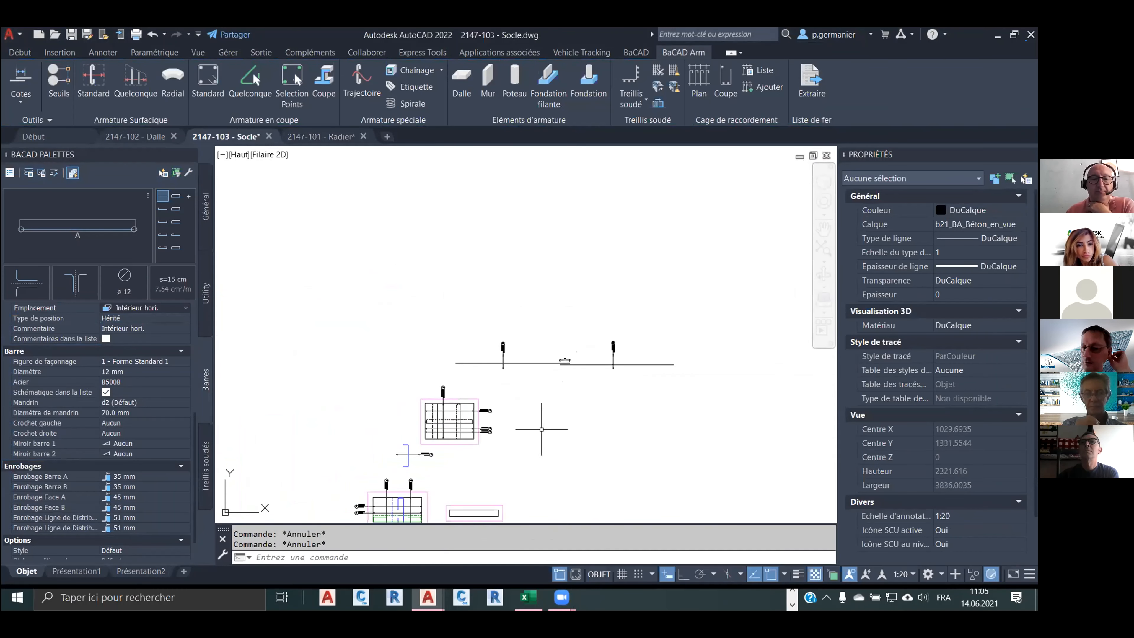
{"action": "scroll", "coordinate": [544, 413], "scroll_direction": "up", "scroll_amount": 3}
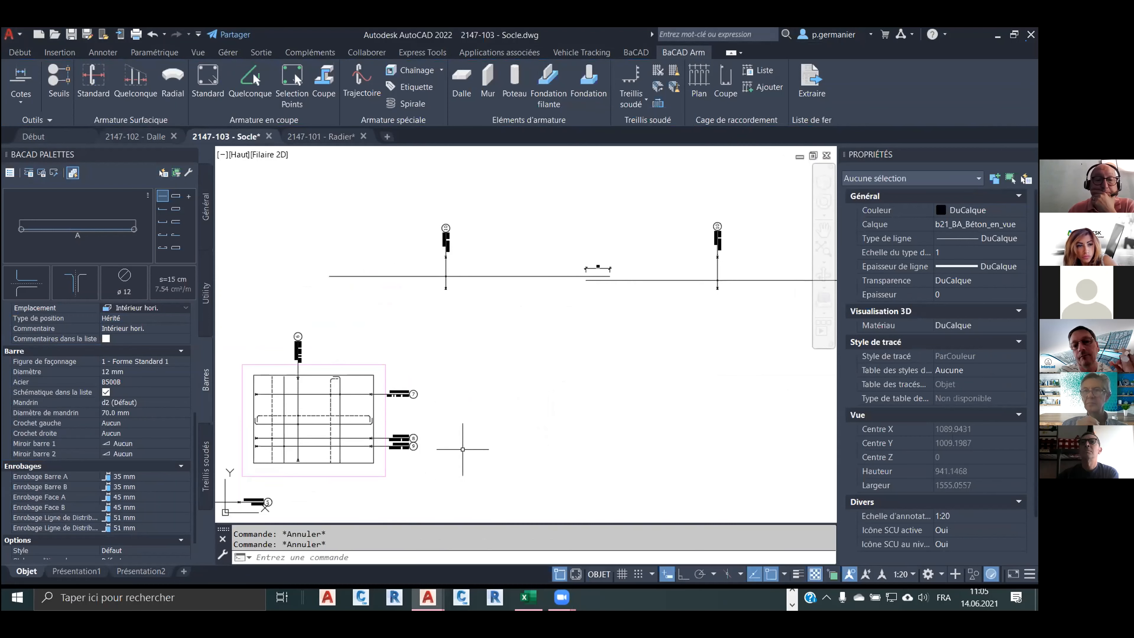
{"action": "scroll", "coordinate": [463, 448], "scroll_direction": "up", "scroll_amount": 1}
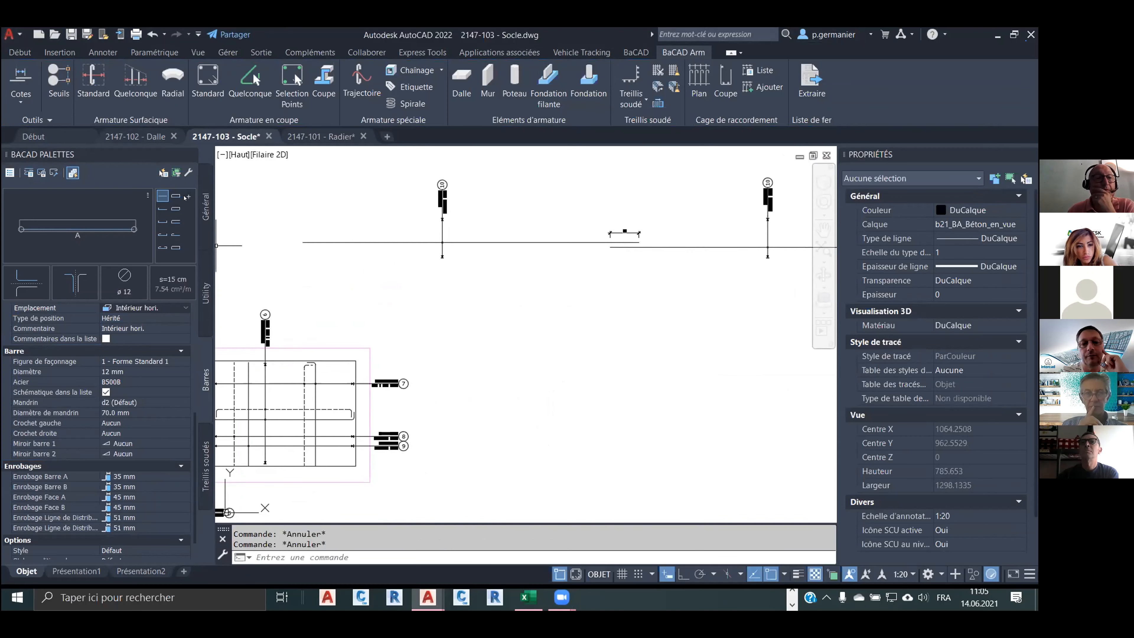
{"action": "left_click", "coordinate": [189, 172]}
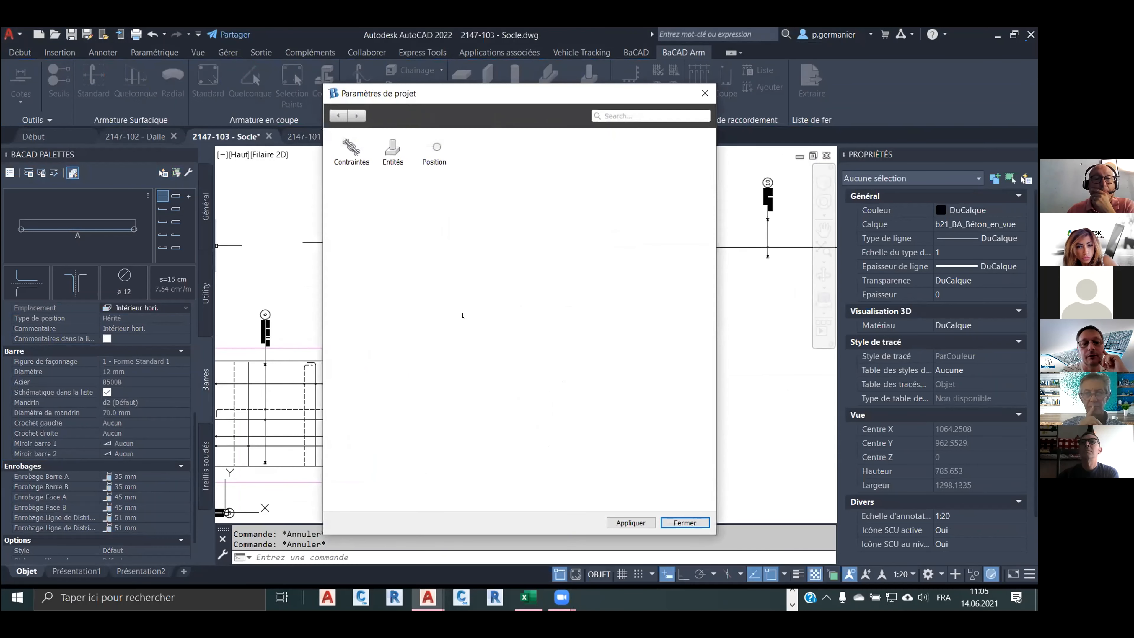
{"action": "left_click", "coordinate": [404, 237]}
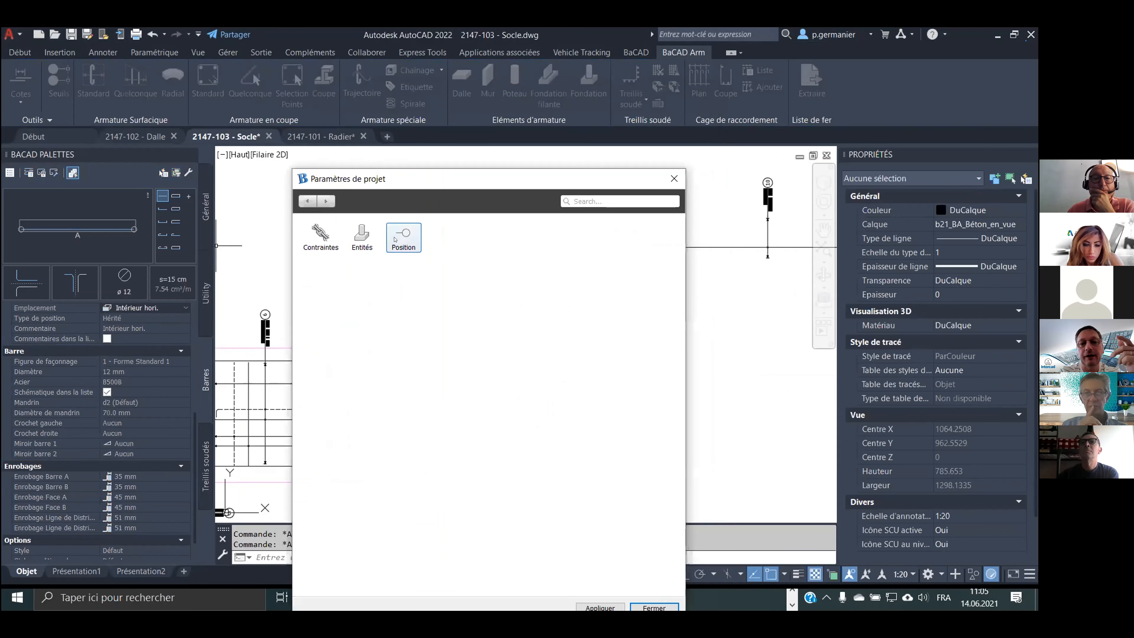
{"action": "left_click", "coordinate": [464, 449]}
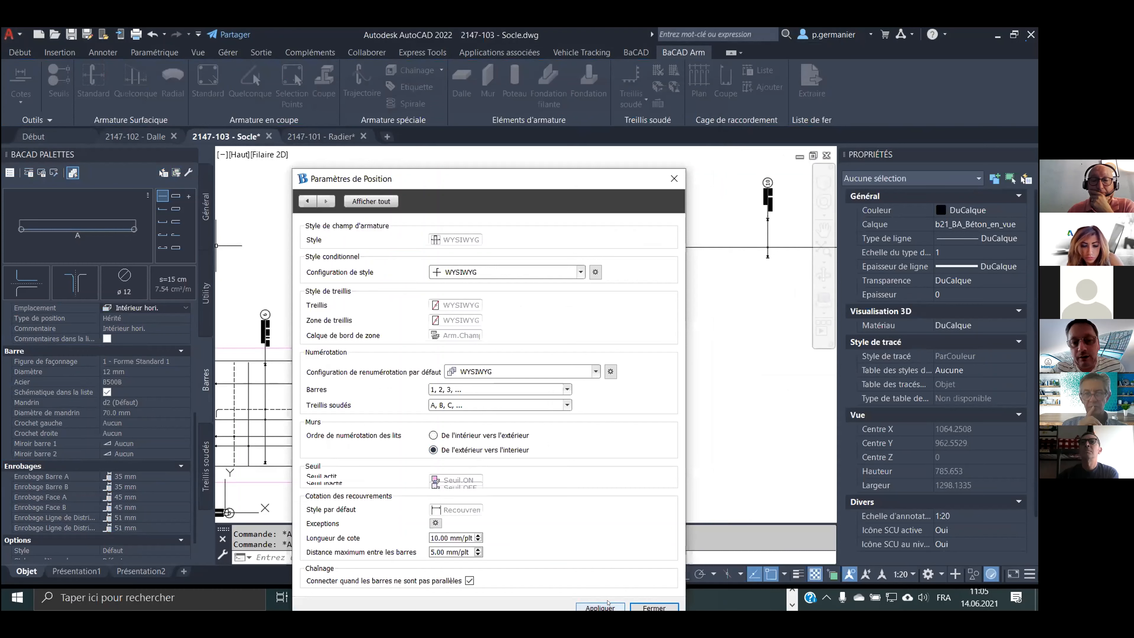
{"action": "left_click", "coordinate": [600, 607]}
{"action": "left_click", "coordinate": [654, 608]}
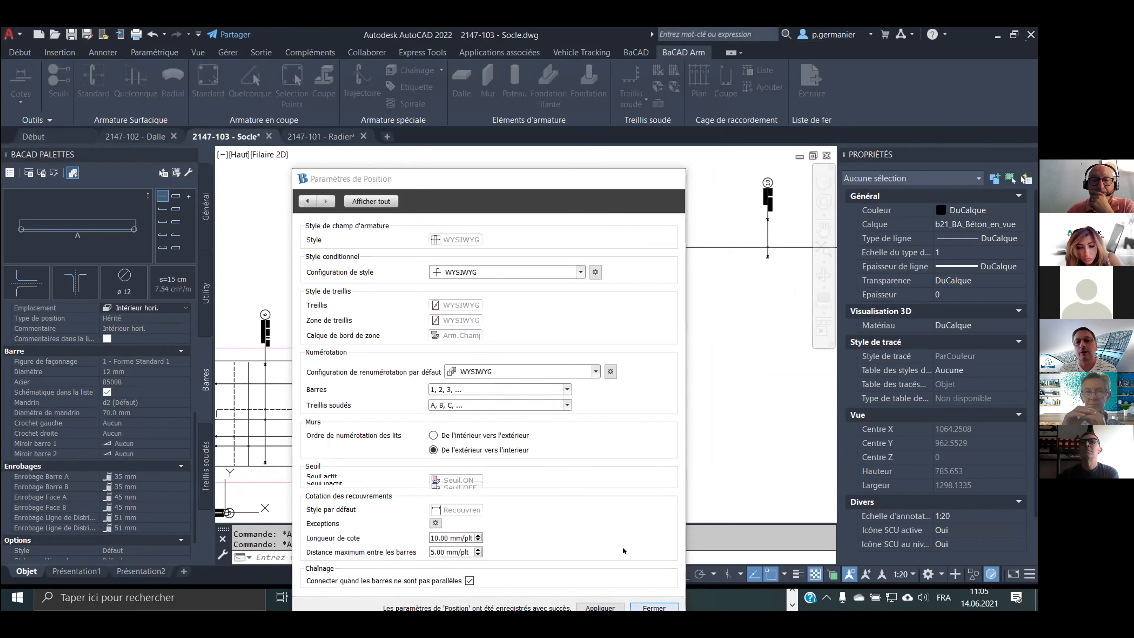
{"action": "type", "text": "rgt"}
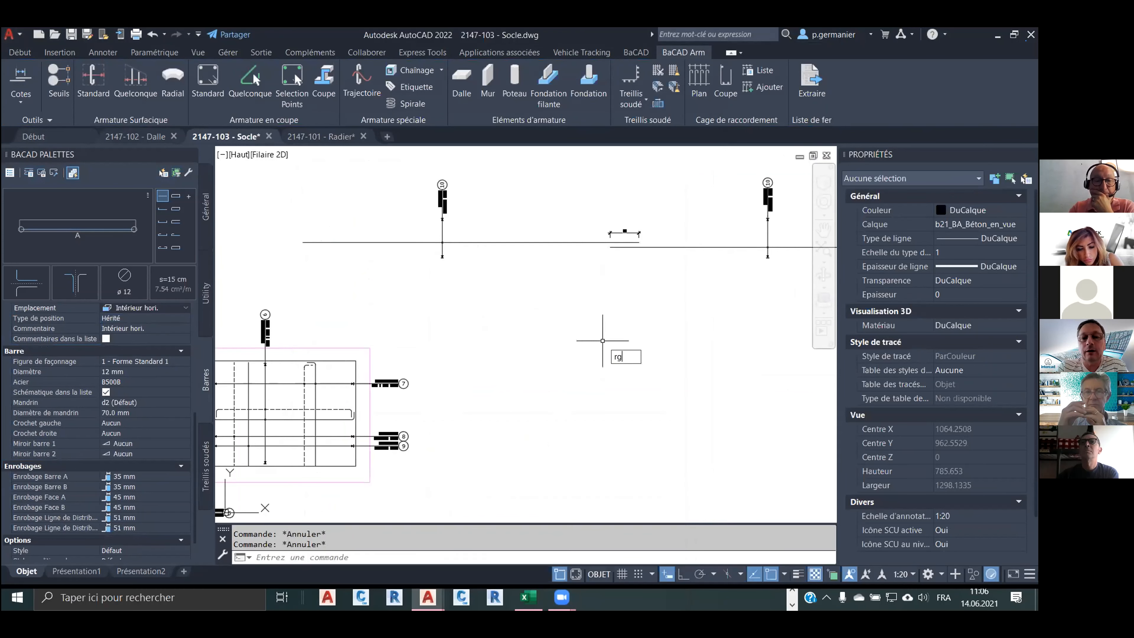
{"action": "key", "text": "Return"}
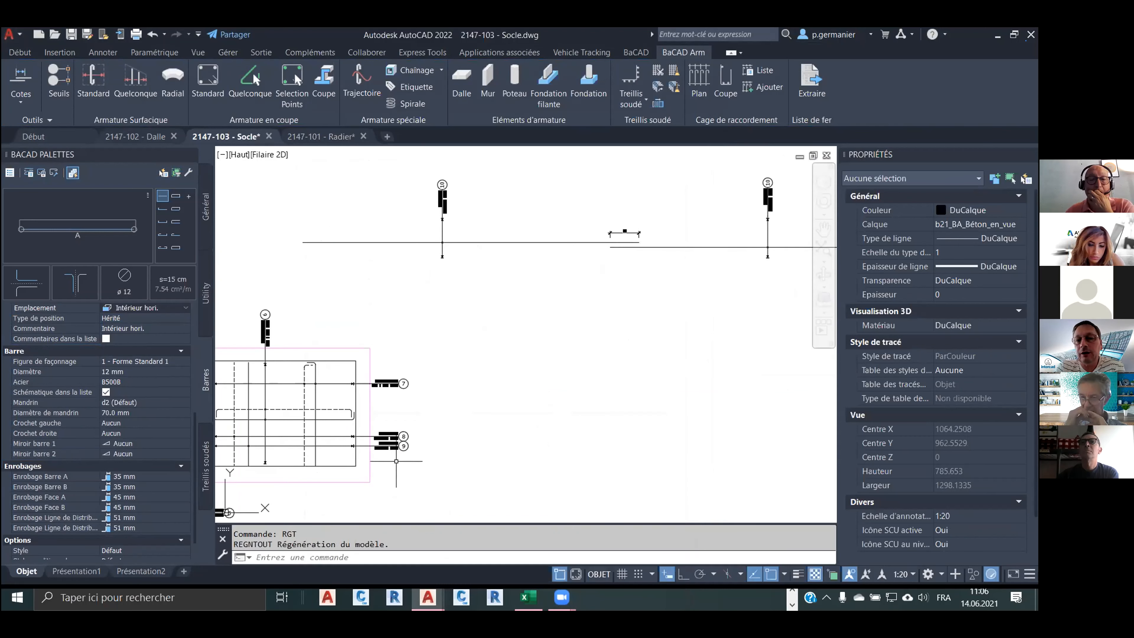
{"action": "scroll", "coordinate": [391, 462], "scroll_direction": "up", "scroll_amount": 2}
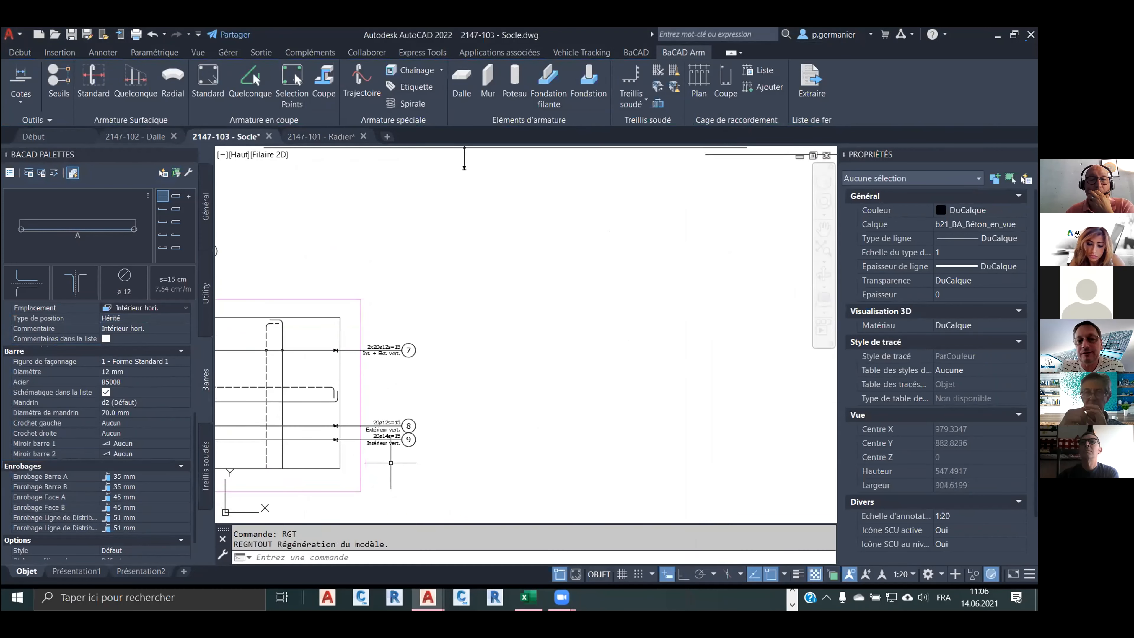
Set the wall layer numbering order in the Position settings to De l'intérieur vers l'extérieur, apply it and regenerate the model.
{"action": "scroll", "coordinate": [404, 447], "scroll_direction": "down", "scroll_amount": 5}
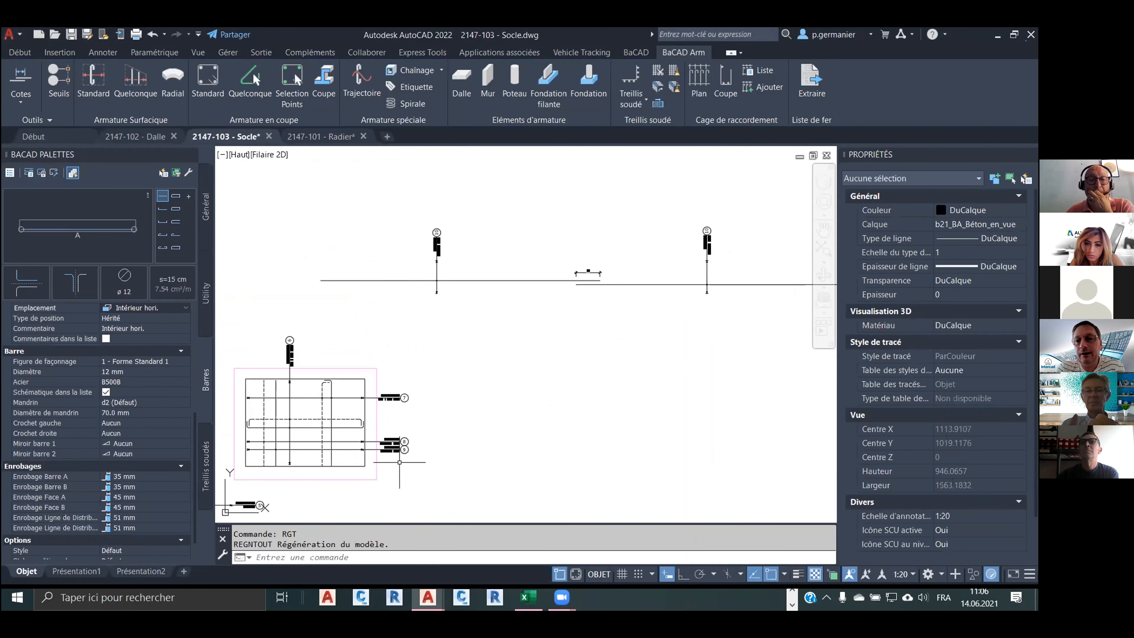
{"action": "scroll", "coordinate": [411, 423], "scroll_direction": "up", "scroll_amount": 1}
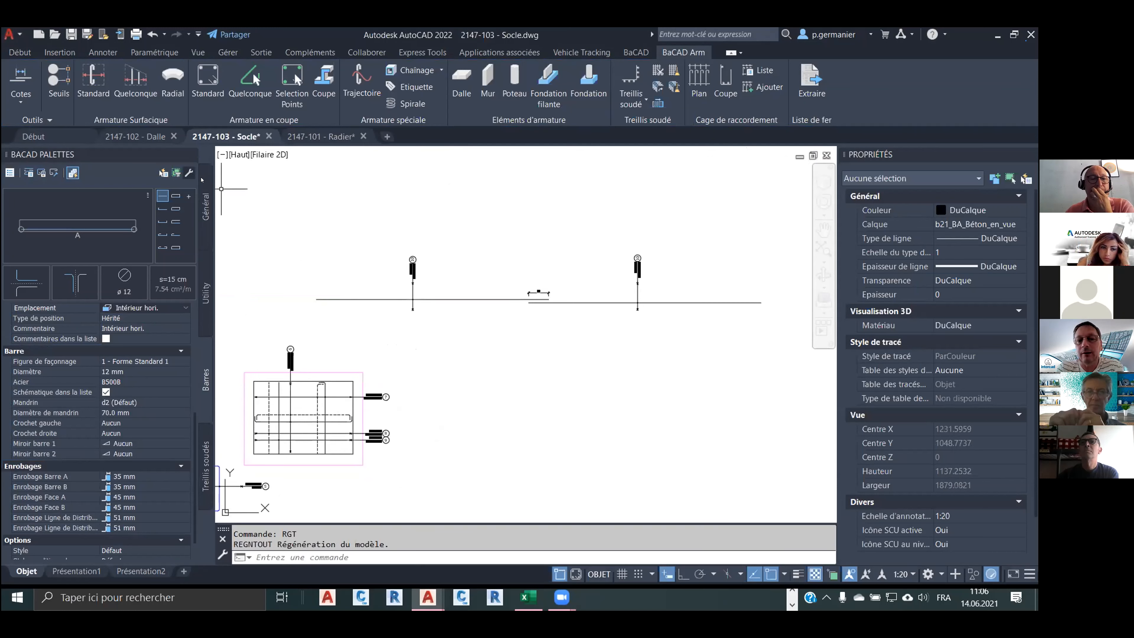
{"action": "left_click", "coordinate": [191, 173]}
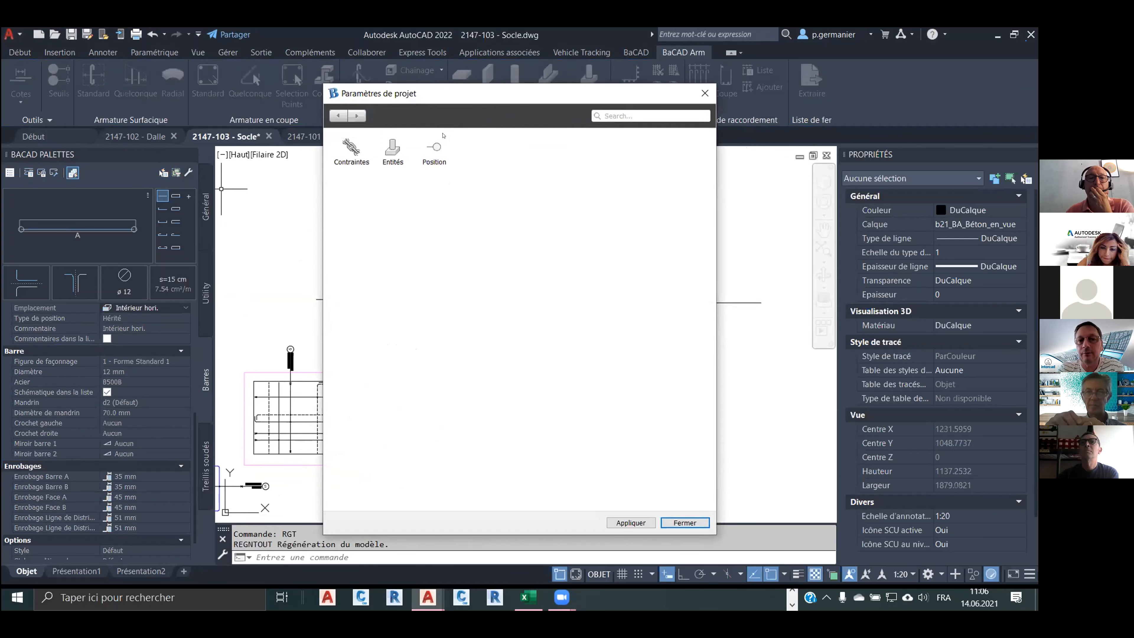
{"action": "left_click", "coordinate": [435, 149]}
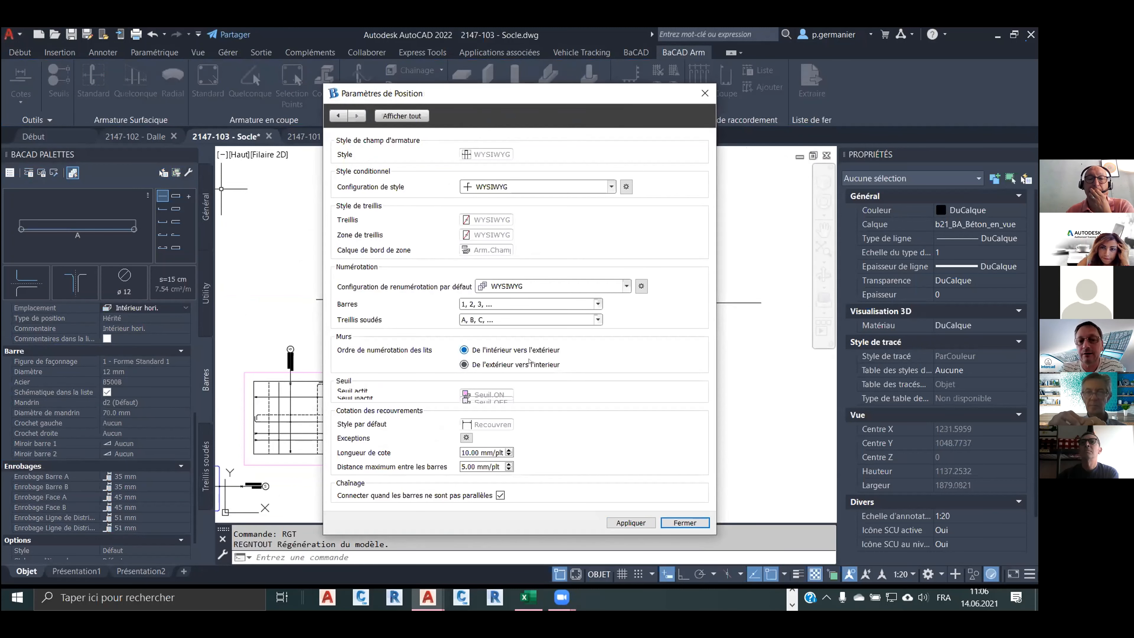
{"action": "left_click", "coordinate": [464, 350]}
{"action": "left_click", "coordinate": [631, 522]}
{"action": "left_click", "coordinate": [685, 523]}
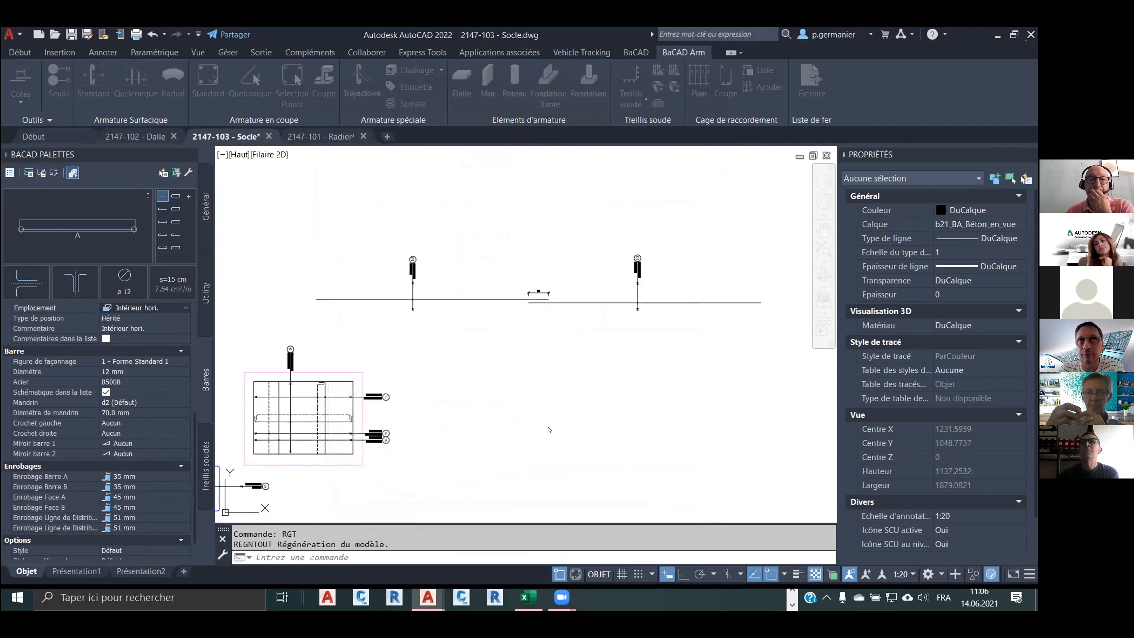
{"action": "type", "text": "rgt"}
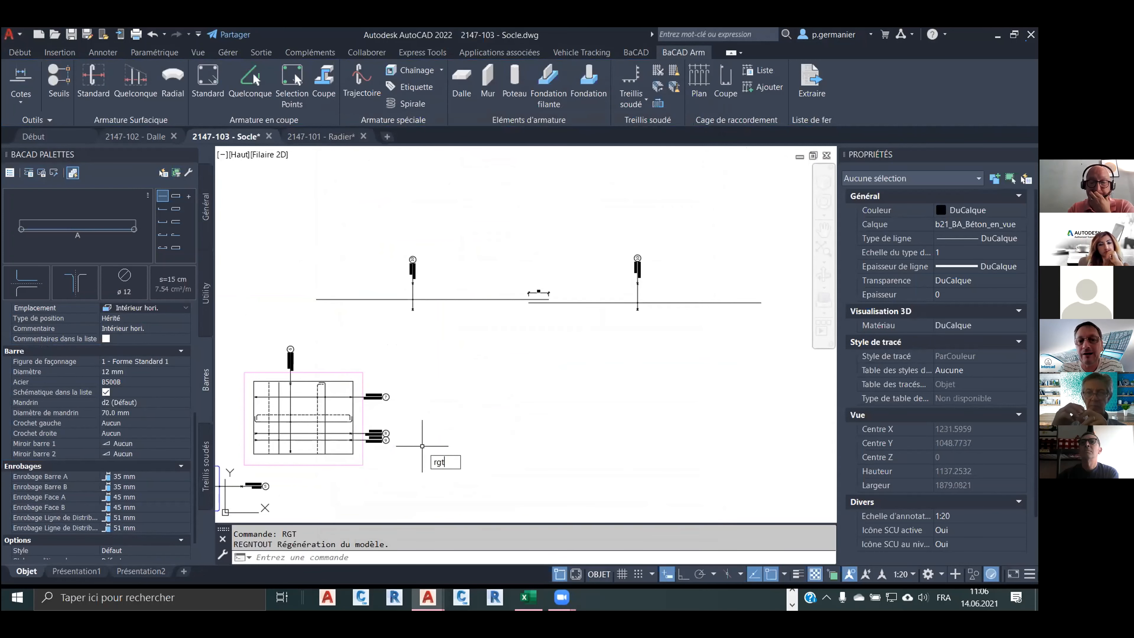
{"action": "key", "text": "Return"}
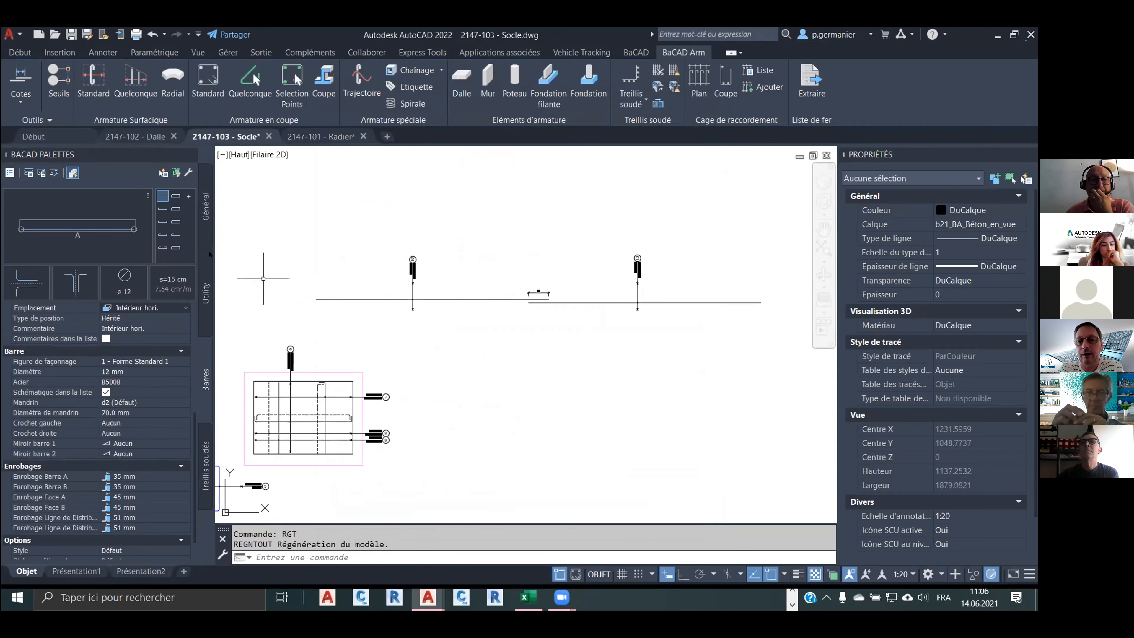
Return the wall layer numbering order to De l'extérieur vers l'interieur in the Position settings, apply it and regenerate the drawing.
{"action": "left_click", "coordinate": [189, 173]}
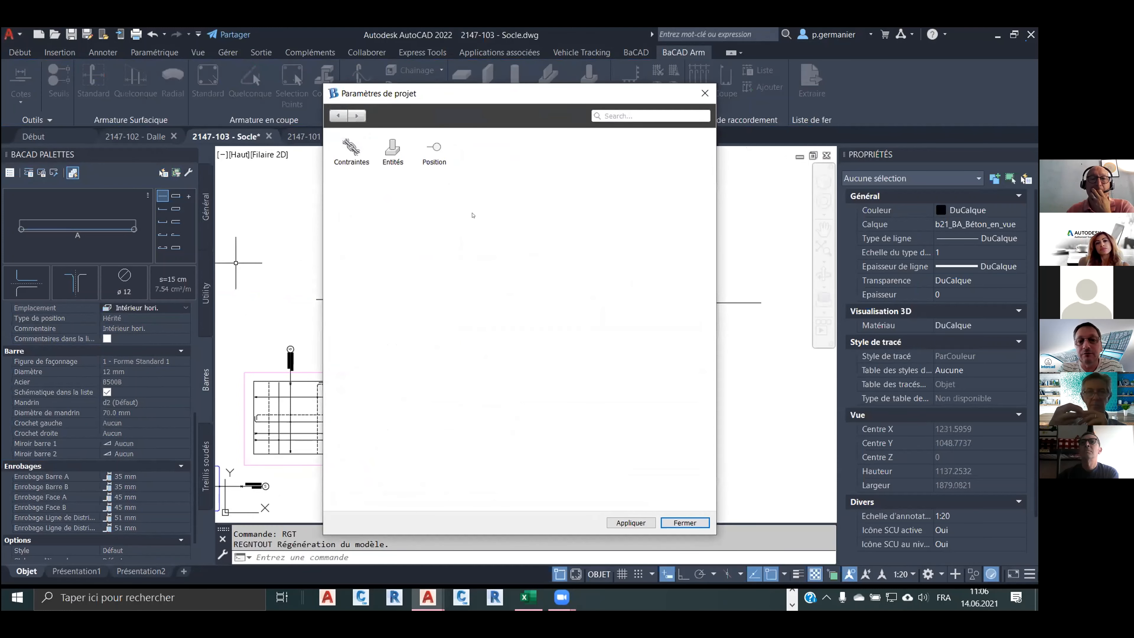
{"action": "left_click", "coordinate": [433, 151]}
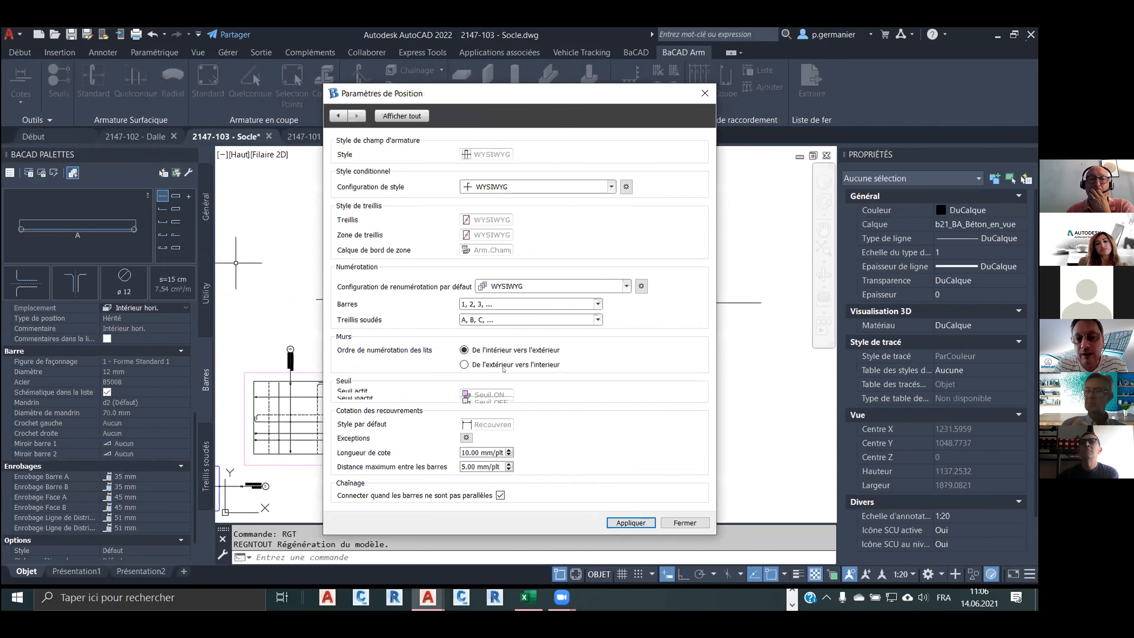
{"action": "left_click", "coordinate": [503, 363]}
{"action": "left_click", "coordinate": [636, 523]}
{"action": "left_click", "coordinate": [674, 523]}
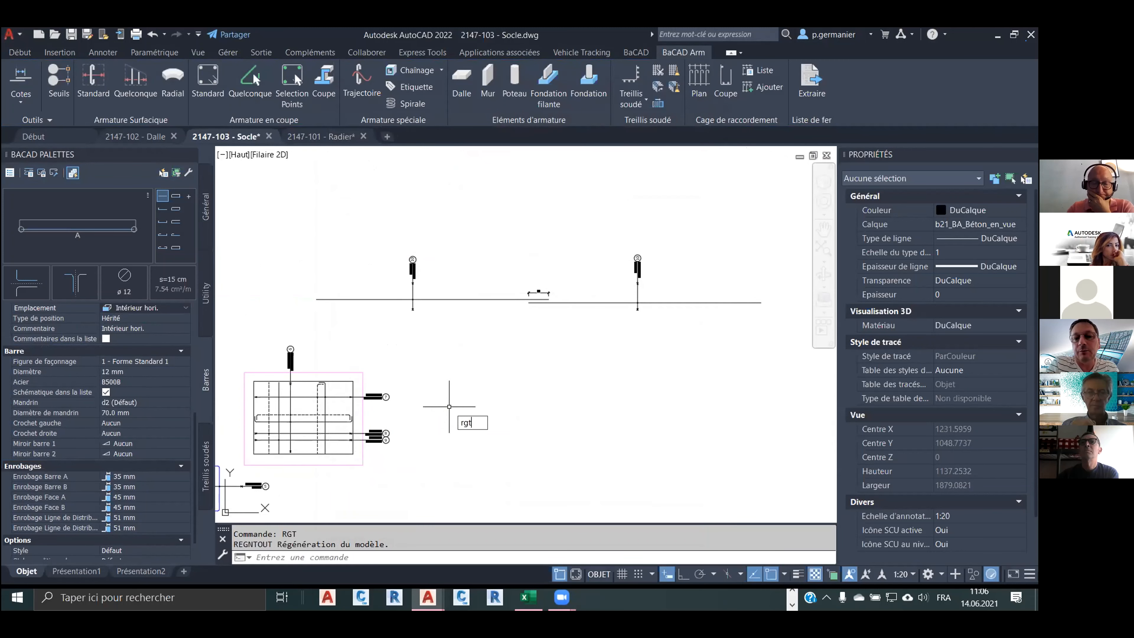
Switch to the BaCAD Desktop 2021 news page in Chrome and highlight the Armature entry about editing a position's comment from the palette.
{"action": "scroll", "coordinate": [473, 397], "scroll_direction": "up", "scroll_amount": 1}
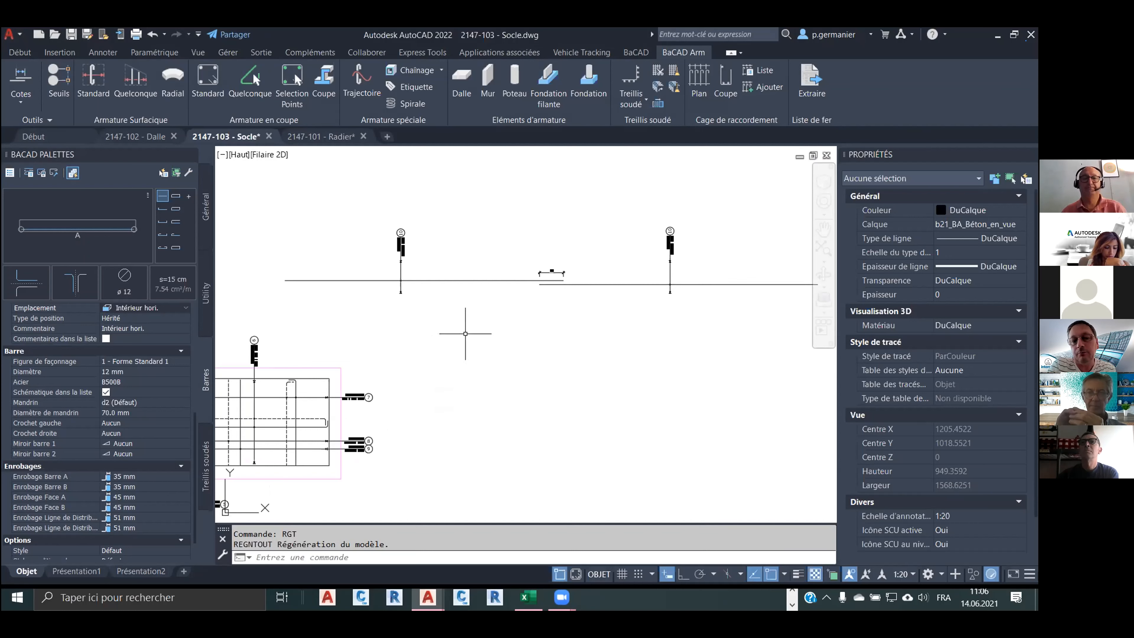
{"action": "scroll", "coordinate": [558, 250], "scroll_direction": "up", "scroll_amount": 2}
{"action": "scroll", "coordinate": [543, 291], "scroll_direction": "up", "scroll_amount": 2}
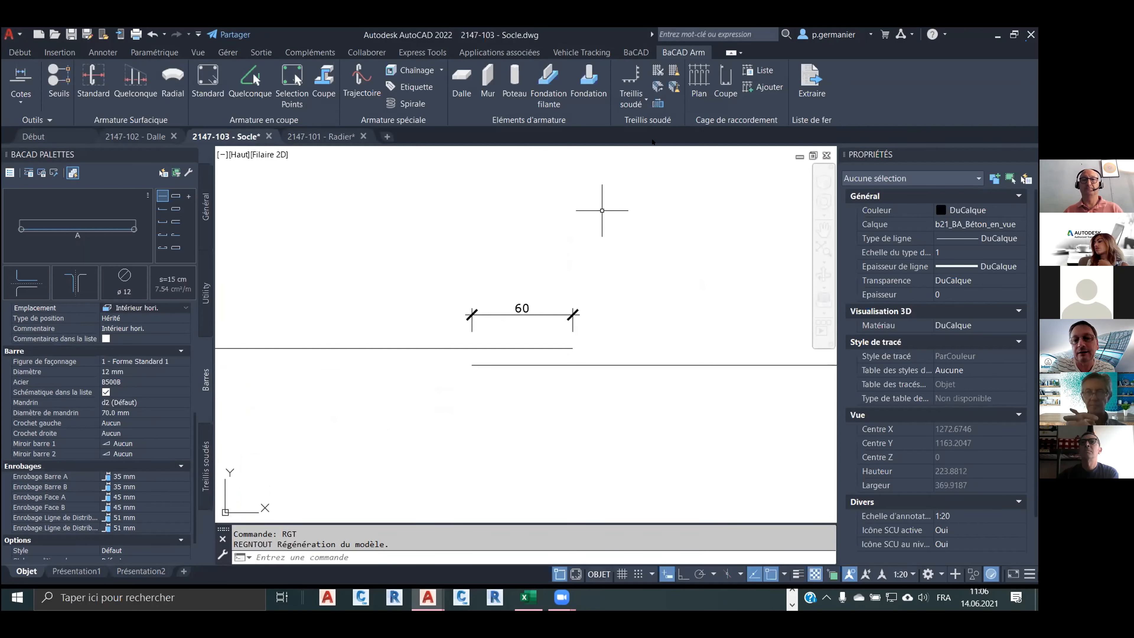
{"action": "left_click", "coordinate": [653, 142]}
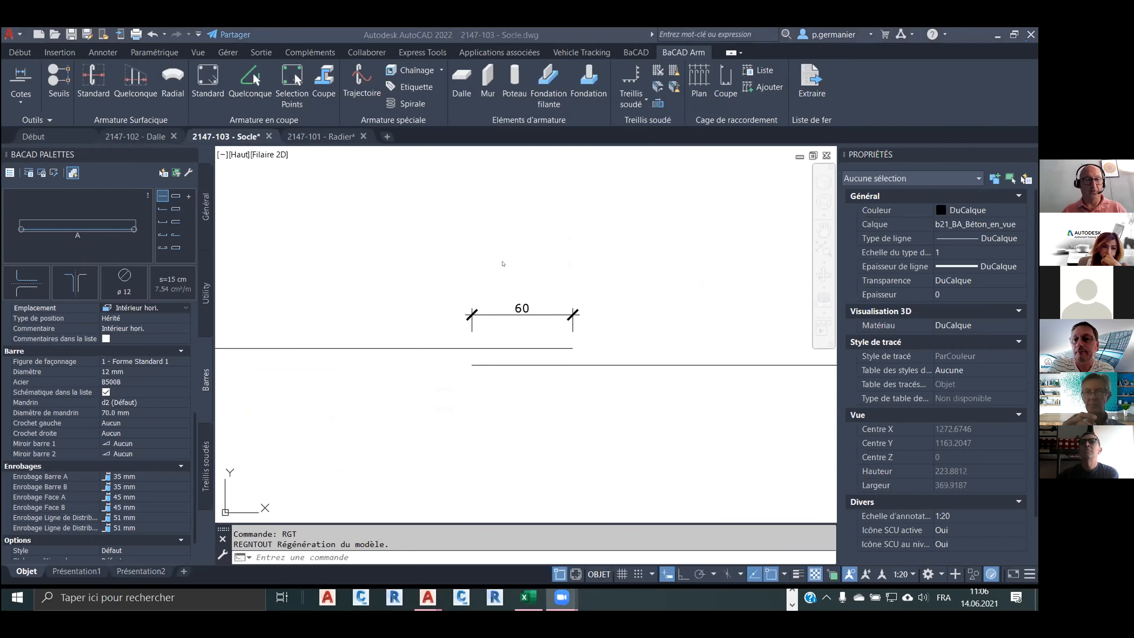
{"action": "key", "text": "alt+Tab"}
{"action": "key", "text": "alt+Tab"}
{"action": "key", "text": "alt+Tab"}
{"action": "key", "text": "alt+Tab"}
{"action": "key", "text": "alt+Tab"}
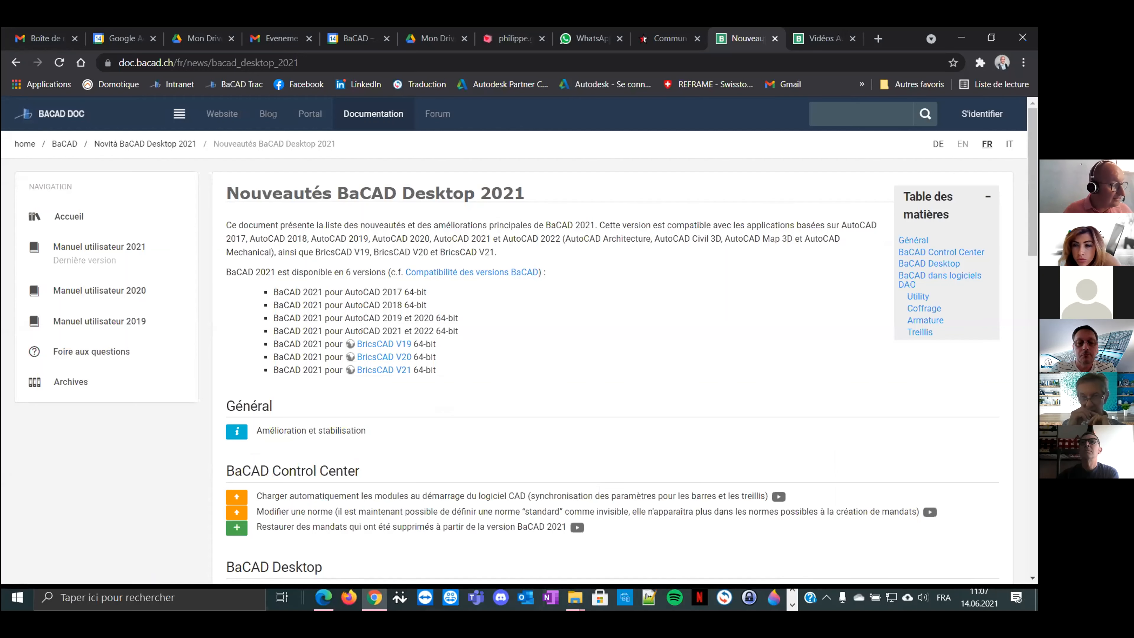
{"action": "scroll", "coordinate": [419, 377], "scroll_direction": "down", "scroll_amount": 12}
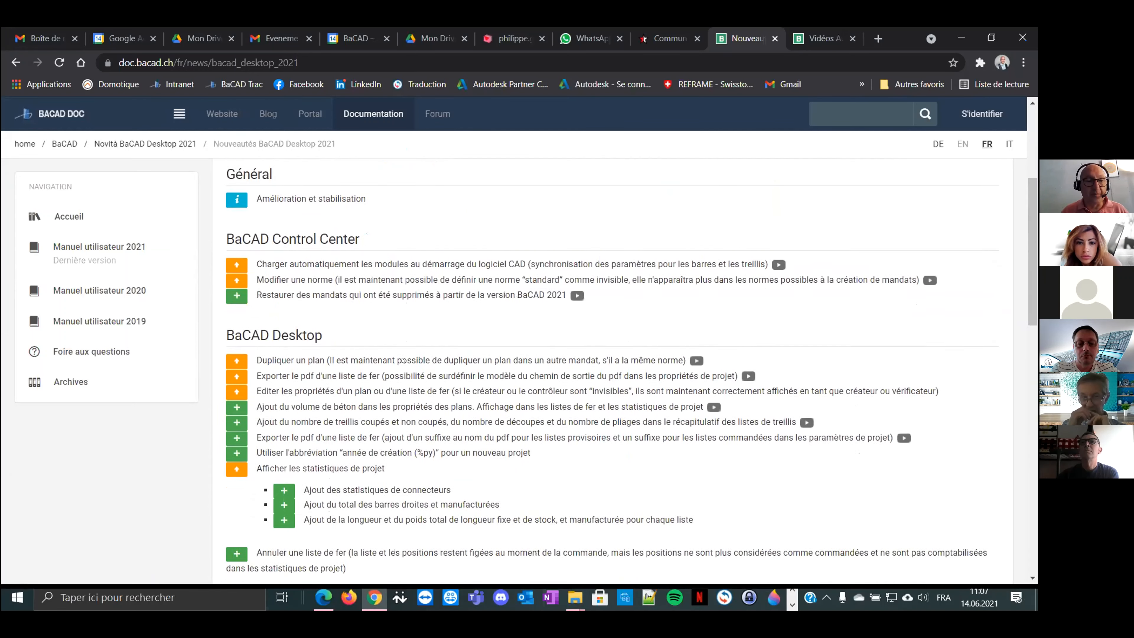
{"action": "scroll", "coordinate": [422, 351], "scroll_direction": "down", "scroll_amount": 6}
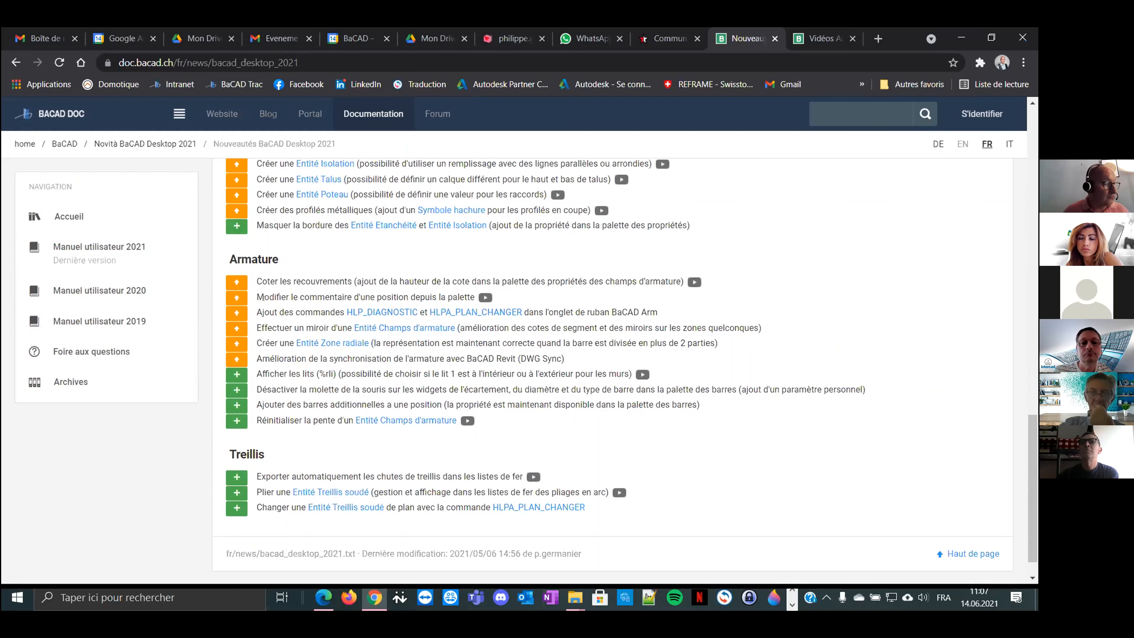
{"action": "left_click_drag", "start_coordinate": [255, 291], "coordinate": [475, 297]}
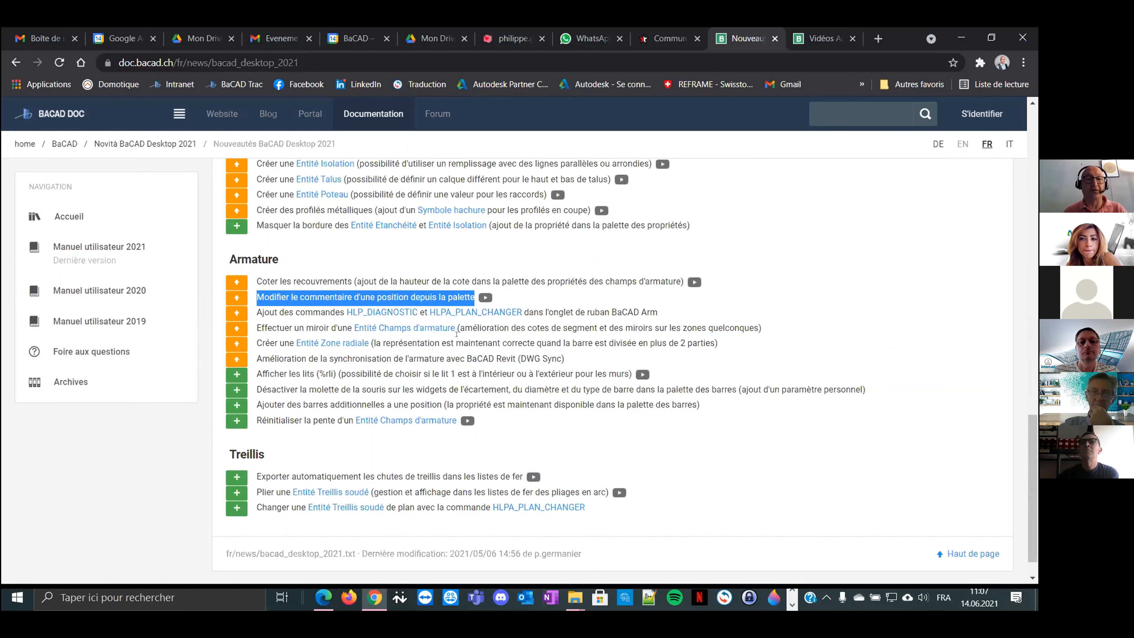
Switch to the 2147-103 Socle drawing in AutoCAD, set the comment of bar field 10 to Toto and deselect the field.
{"action": "key", "text": "alt+Tab"}
{"action": "key", "text": "alt+Tab"}
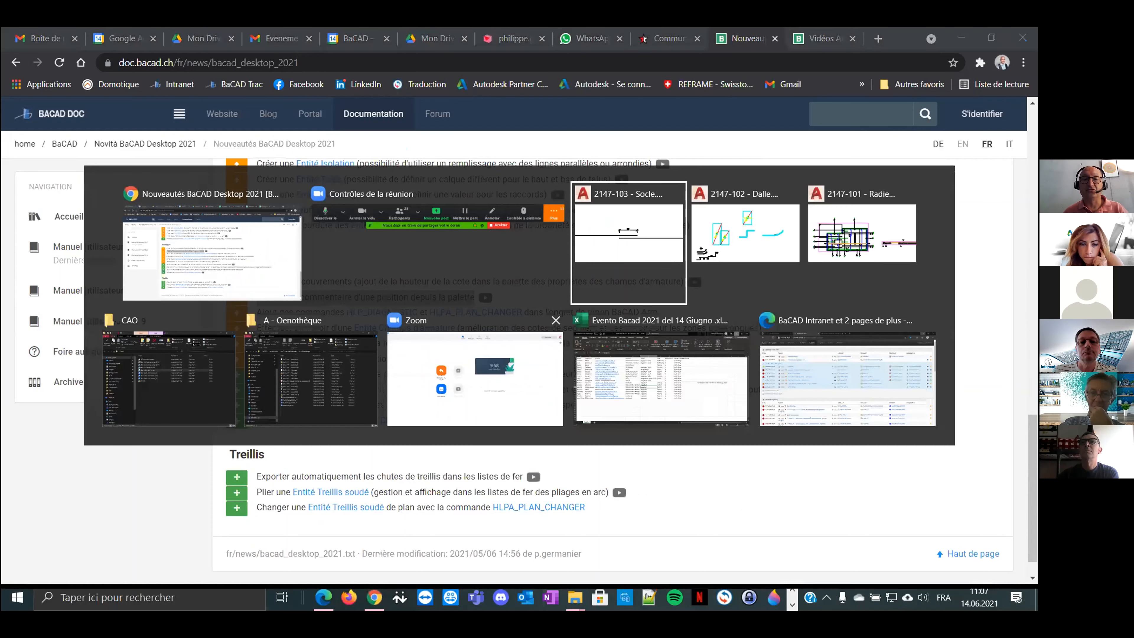
{"action": "scroll", "coordinate": [379, 353], "scroll_direction": "down", "scroll_amount": 6}
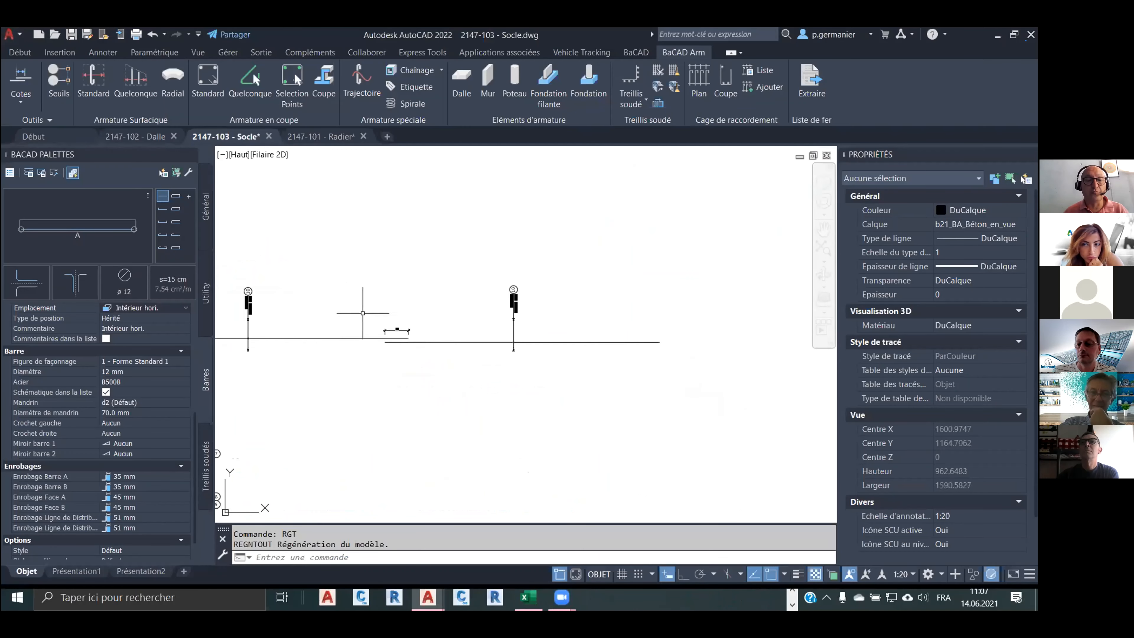
{"action": "scroll", "coordinate": [248, 321], "scroll_direction": "up", "scroll_amount": 6}
{"action": "left_click", "coordinate": [293, 370]}
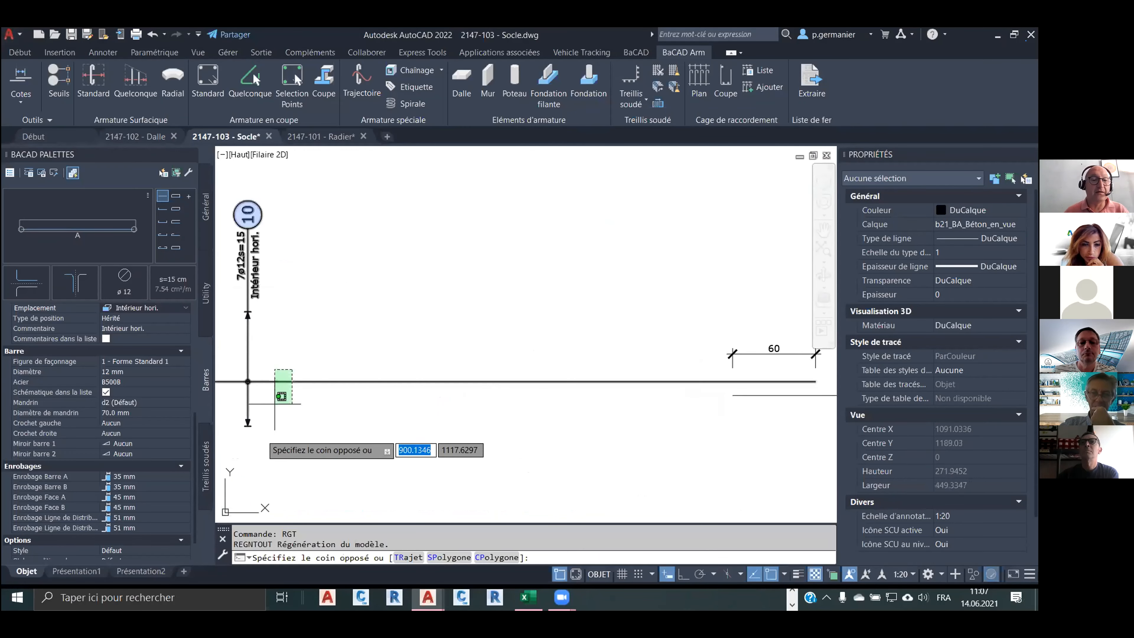
{"action": "left_click", "coordinate": [274, 403]}
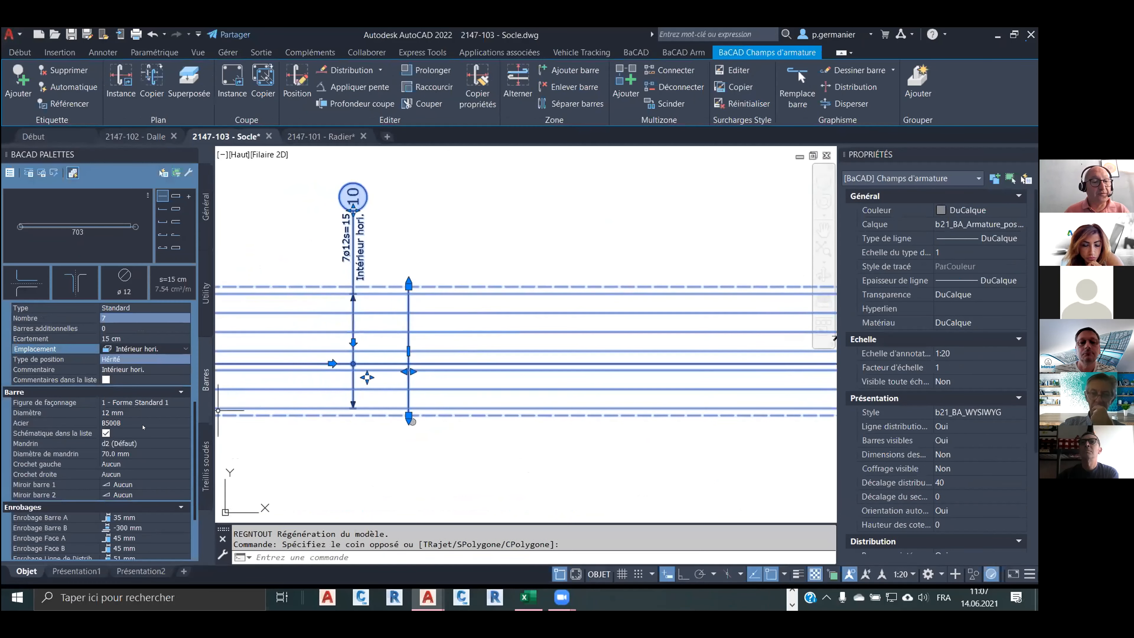
{"action": "scroll", "coordinate": [149, 474], "scroll_direction": "down", "scroll_amount": 1}
{"action": "scroll", "coordinate": [151, 460], "scroll_direction": "up", "scroll_amount": 3}
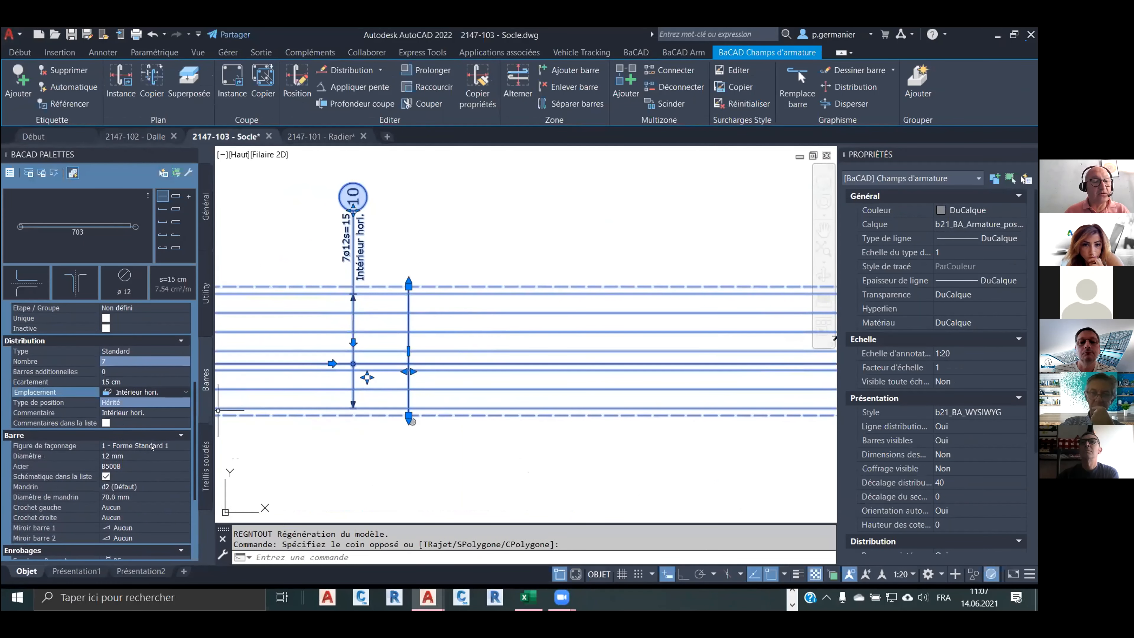
{"action": "left_click", "coordinate": [151, 411]}
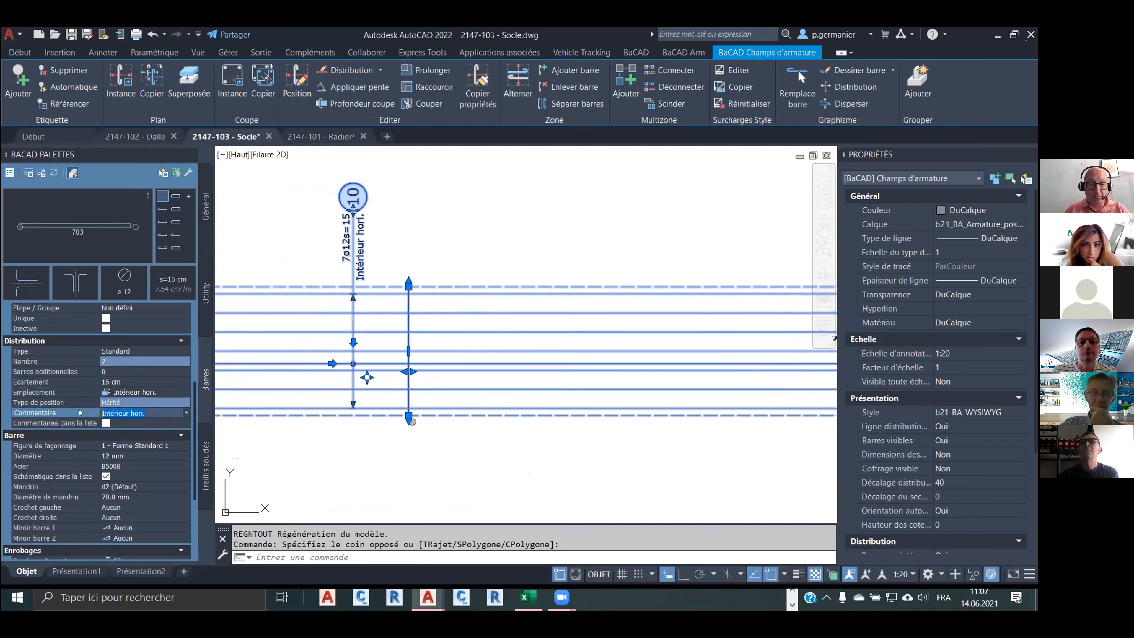
{"action": "type", "text": "Toto"}
{"action": "key", "text": "Return"}
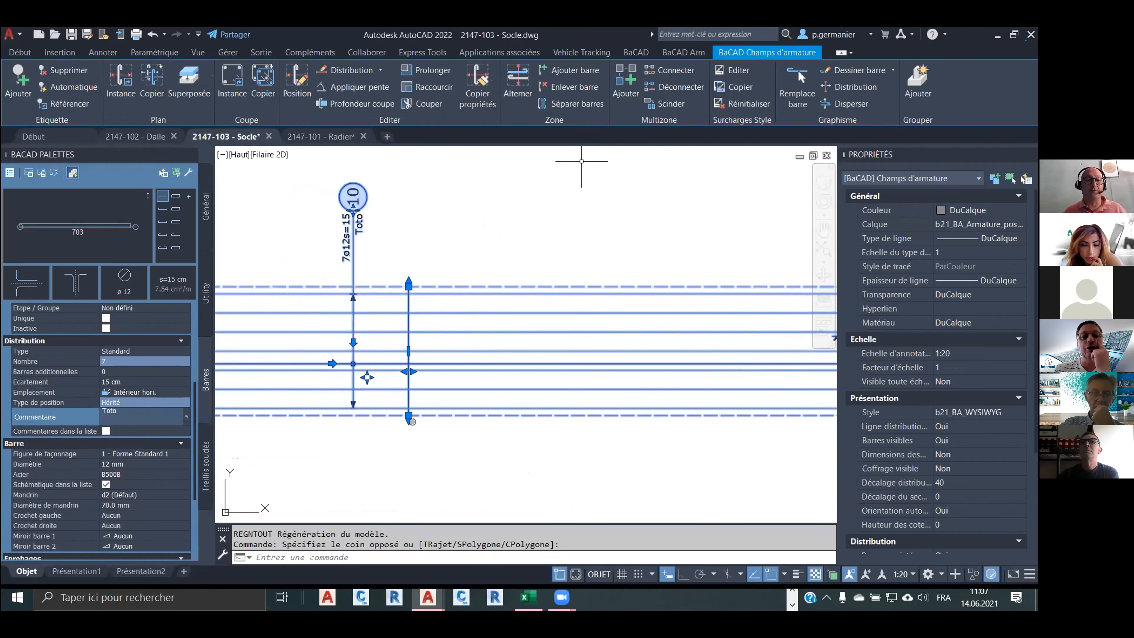
{"action": "key", "text": "Escape"}
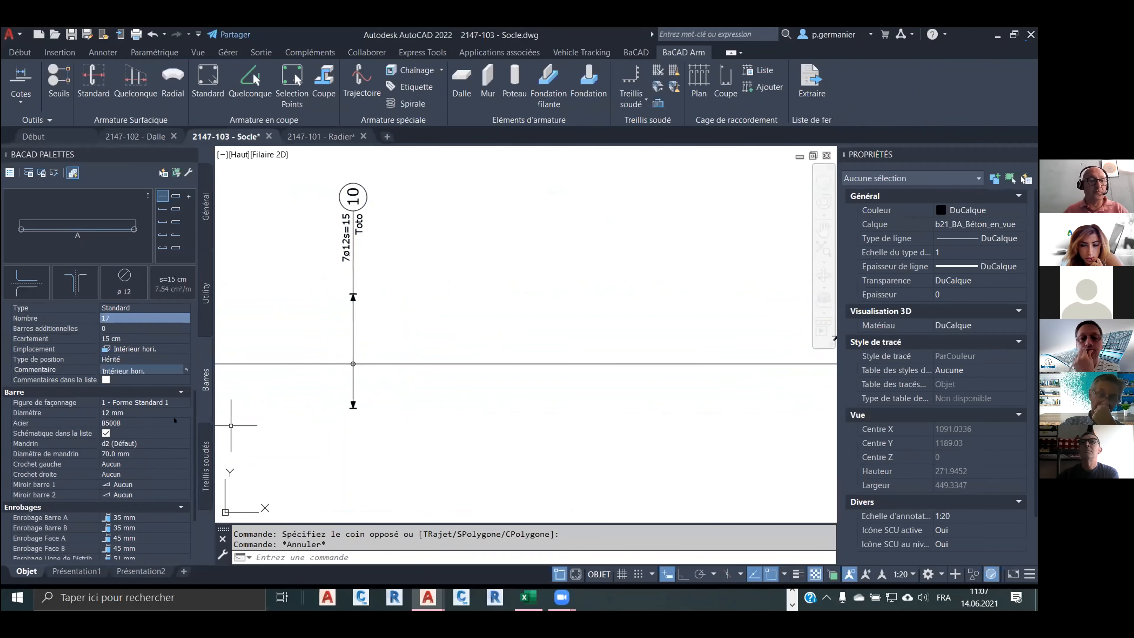
Reset the comment of bar field 10 to its default text Intérieur hori. and deselect the field.
{"action": "left_click", "coordinate": [374, 268]}
{"action": "left_click", "coordinate": [310, 309]}
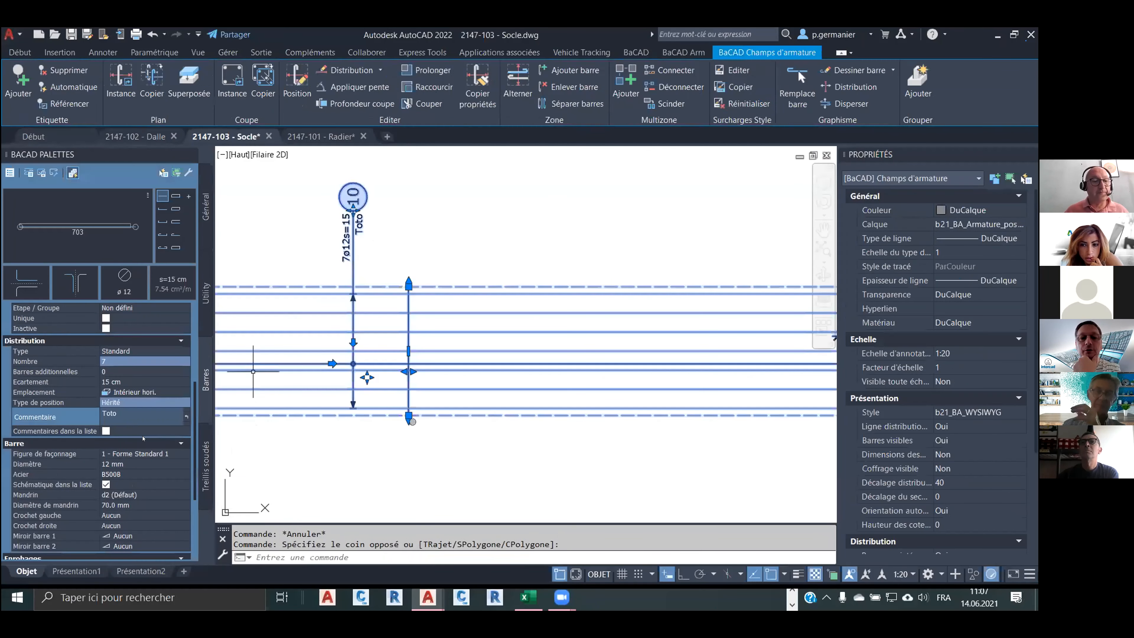
{"action": "left_click", "coordinate": [185, 413]}
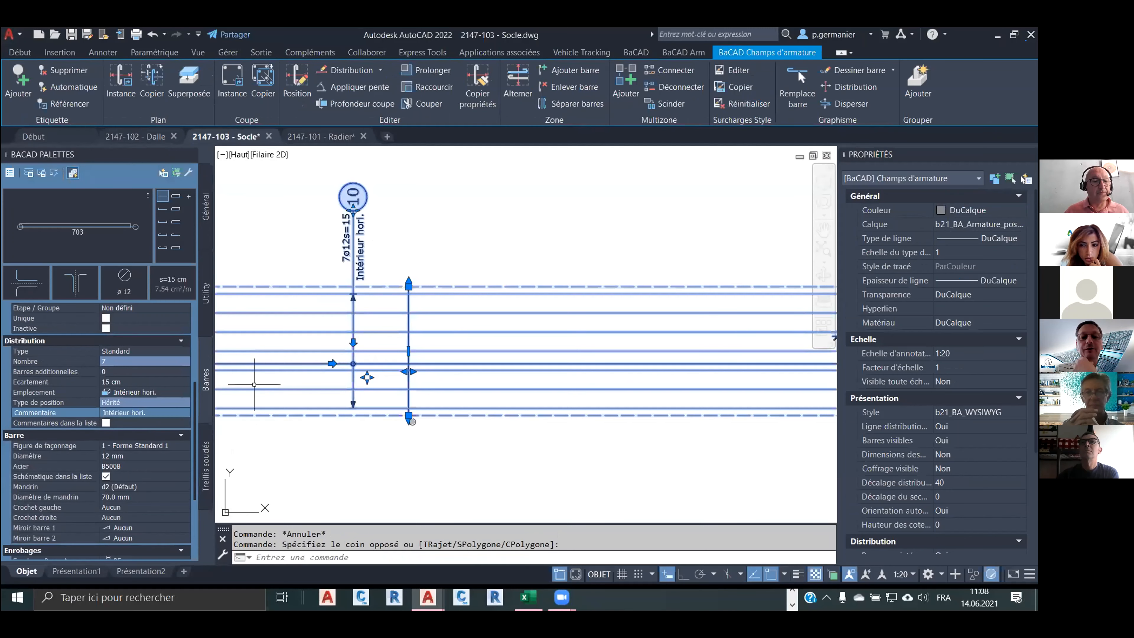
{"action": "key", "text": "Escape"}
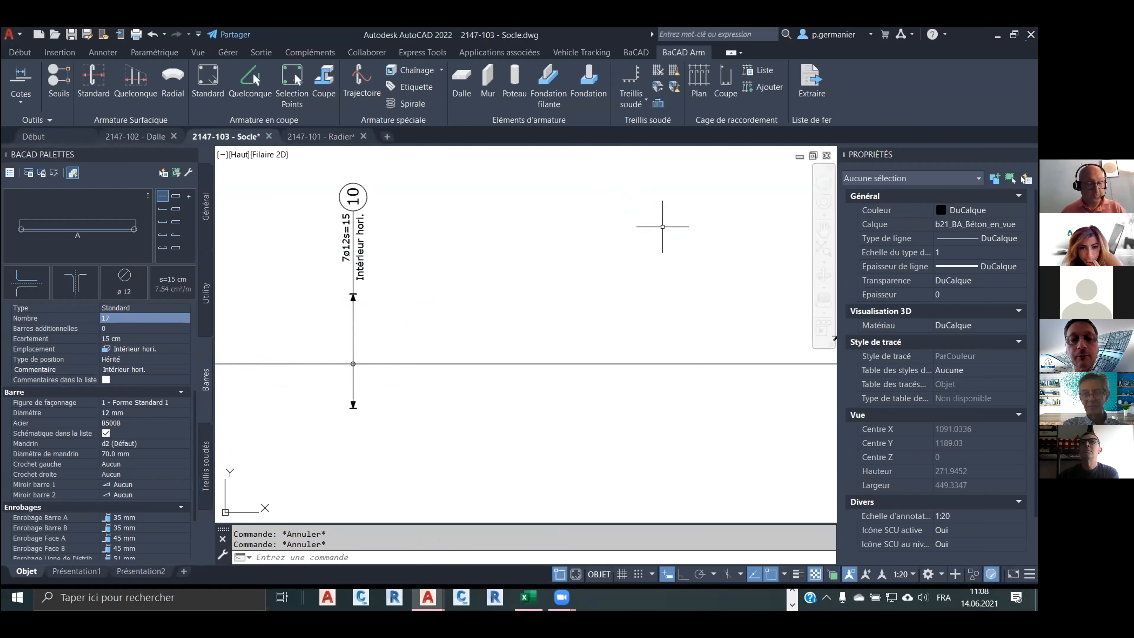
Switch to the news page in Chrome and highlight the Armature entry about mirroring an Entité Champs d'armature.
{"action": "key", "text": "alt+Tab"}
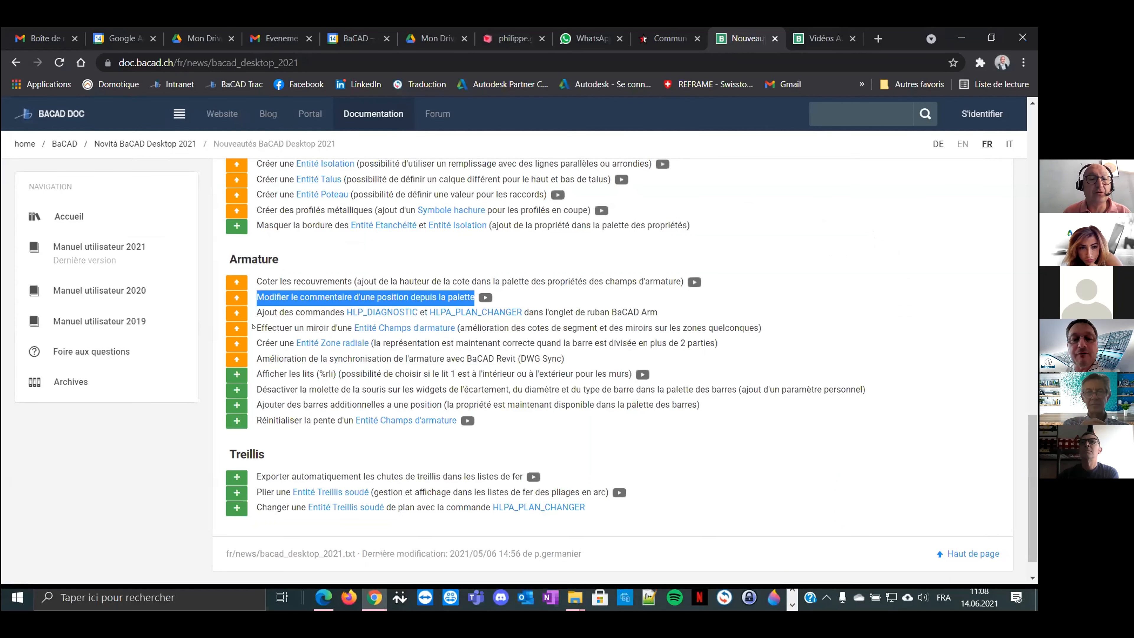
{"action": "left_click_drag", "start_coordinate": [253, 327], "coordinate": [773, 324]}
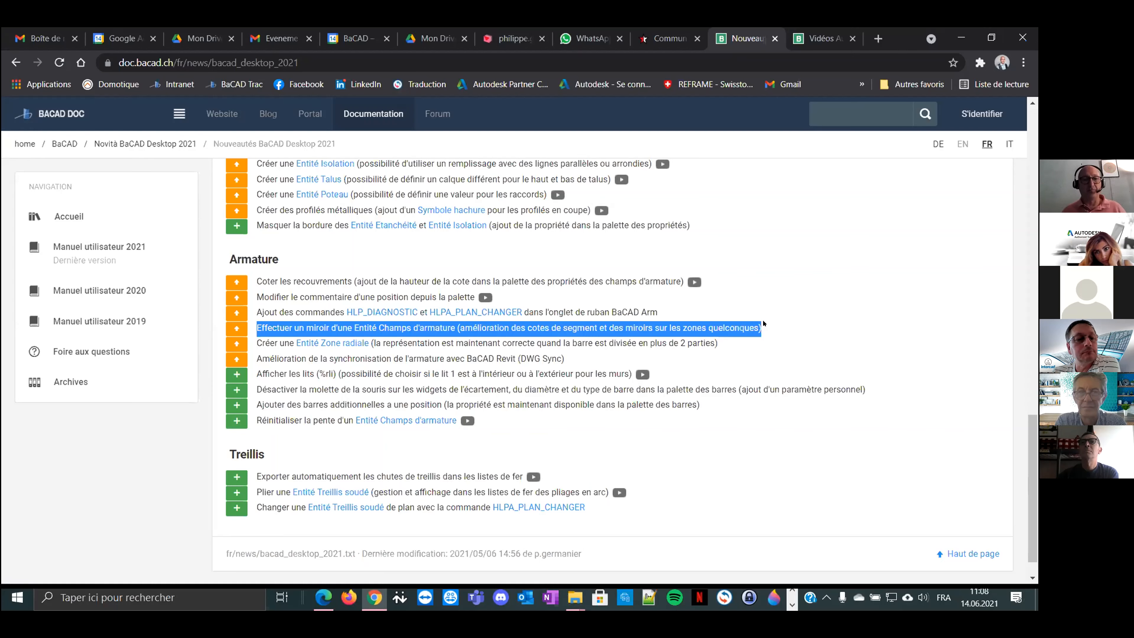
Switch to the 2147-103 Socle drawing in AutoCAD and place a labelled horizontal section bar field of Forme Standard 4, about 120 cm long.
{"action": "key", "text": "alt+Tab"}
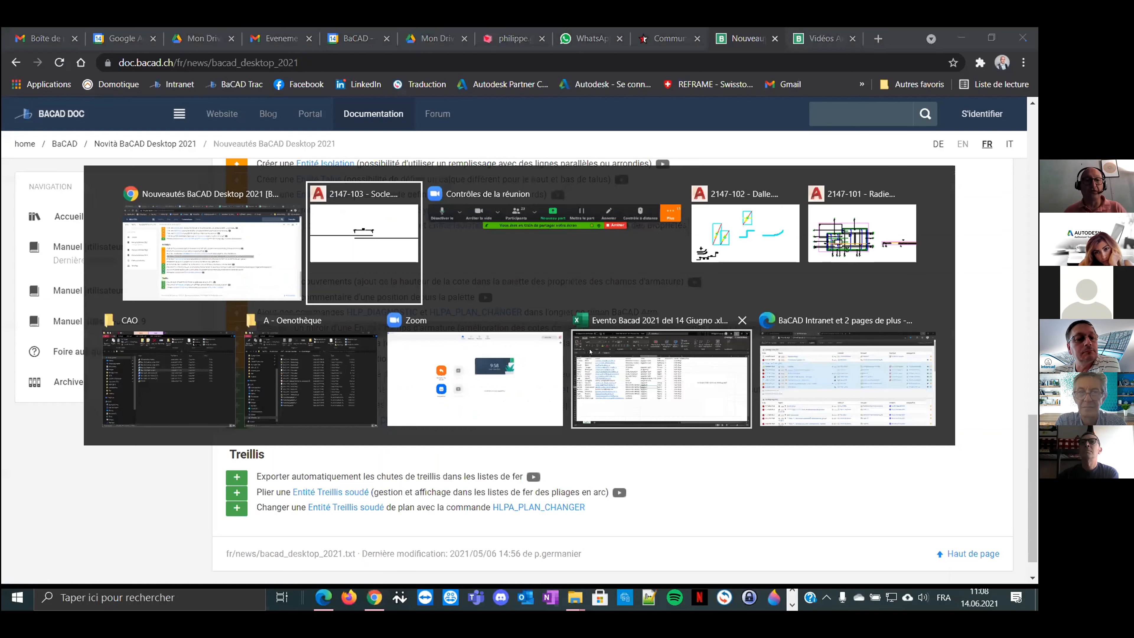
{"action": "mouse_move", "coordinate": [582, 324]}
{"action": "middle_mouse_down"}
{"action": "mouse_move", "coordinate": [573, 300]}
{"action": "mouse_move", "coordinate": [440, 369]}
{"action": "middle_mouse_up"}
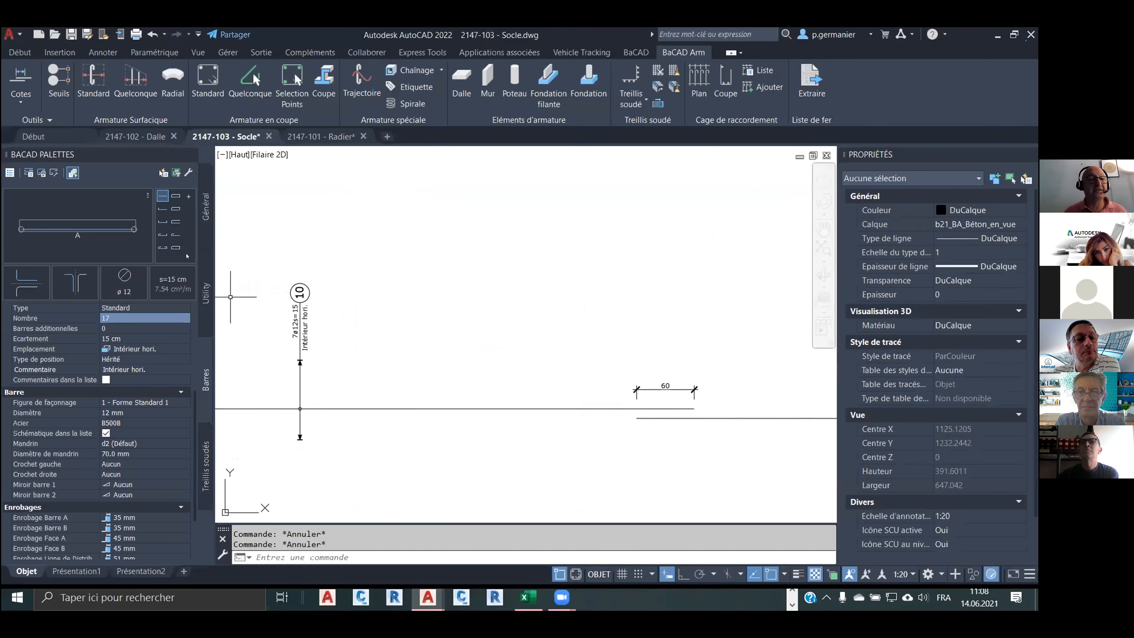
{"action": "left_click", "coordinate": [163, 234]}
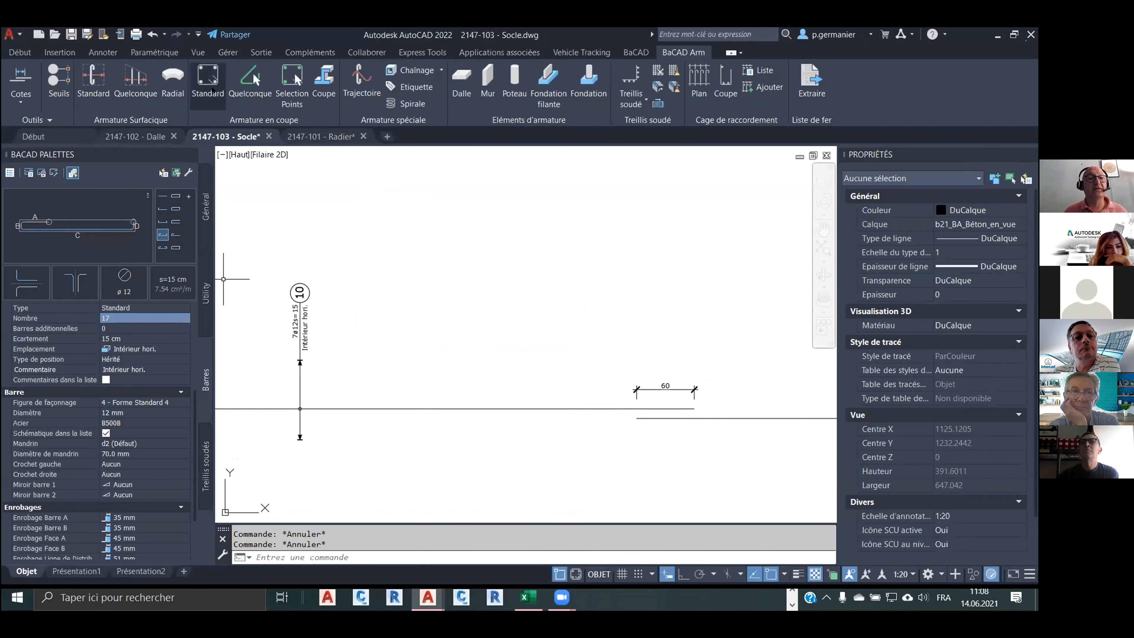
{"action": "left_click", "coordinate": [212, 89]}
{"action": "left_click", "coordinate": [436, 261]}
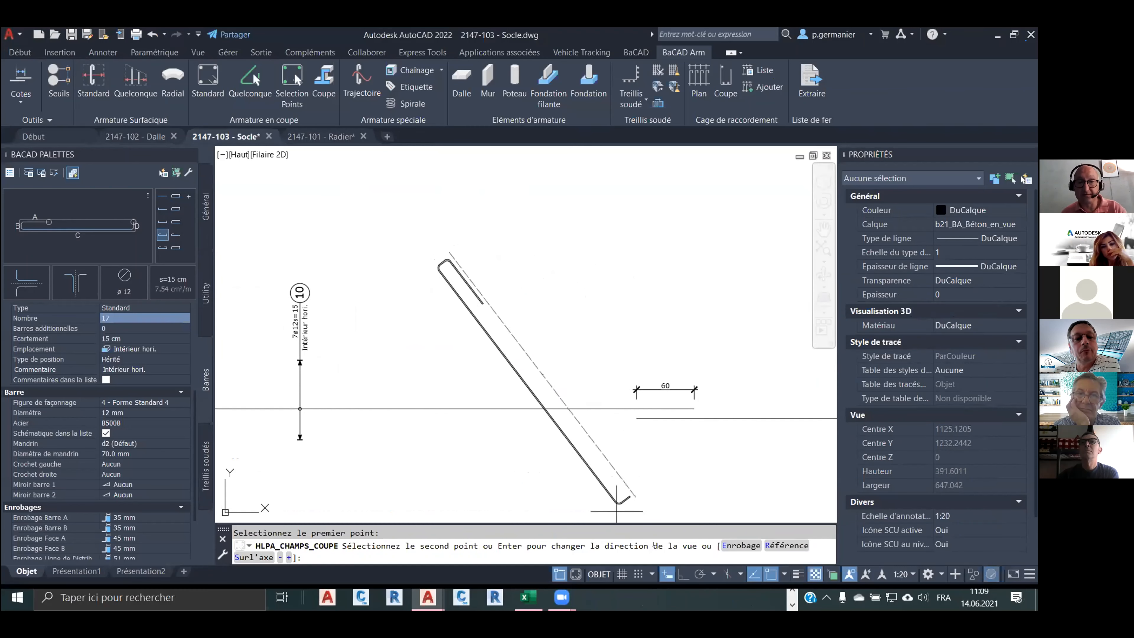
{"action": "key", "text": "F8"}
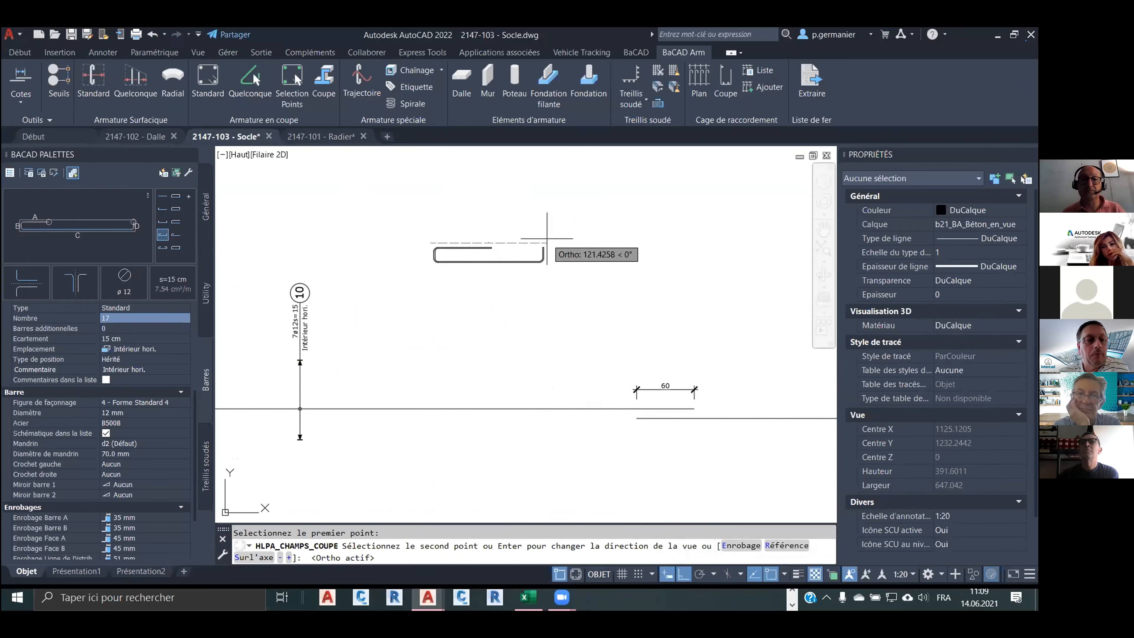
{"action": "left_click", "coordinate": [544, 237]}
{"action": "right_click", "coordinate": [550, 238]}
{"action": "left_click", "coordinate": [553, 244]}
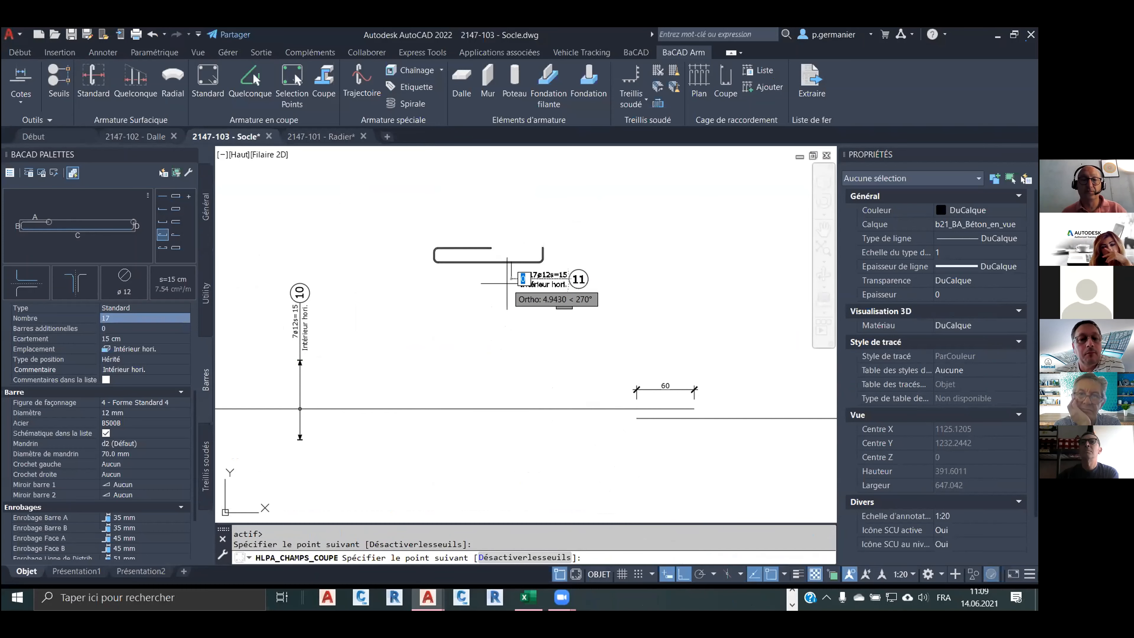
{"action": "right_click", "coordinate": [515, 290]}
{"action": "left_click", "coordinate": [518, 295]}
{"action": "middle_click_drag", "start_coordinate": [518, 291], "coordinate": [332, 270]}
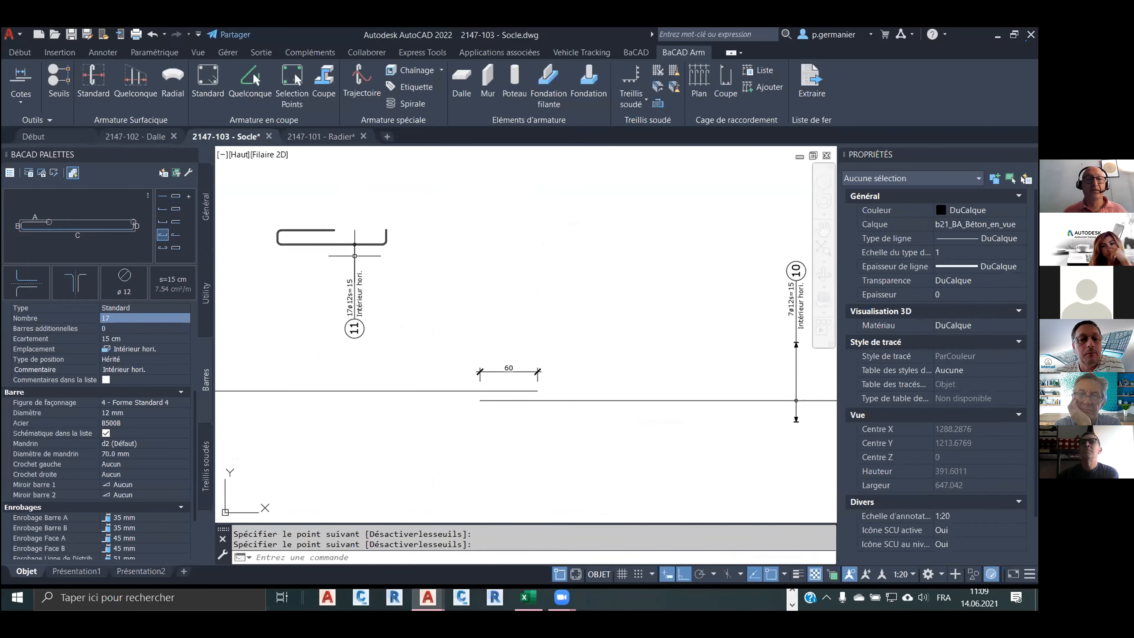
Set the bar dimensions property of the new section bar field to Oui and deselect the field.
{"action": "left_click", "coordinate": [350, 218]}
{"action": "left_click", "coordinate": [332, 229]}
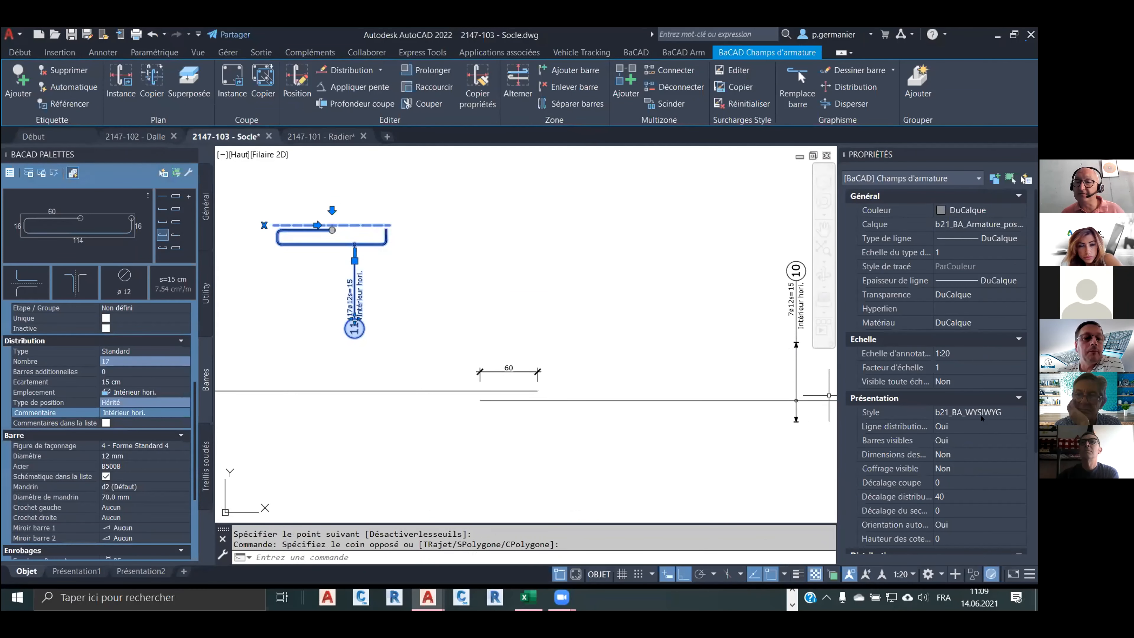
{"action": "scroll", "coordinate": [982, 420], "scroll_direction": "down", "scroll_amount": 2}
{"action": "scroll", "coordinate": [984, 440], "scroll_direction": "down", "scroll_amount": 1}
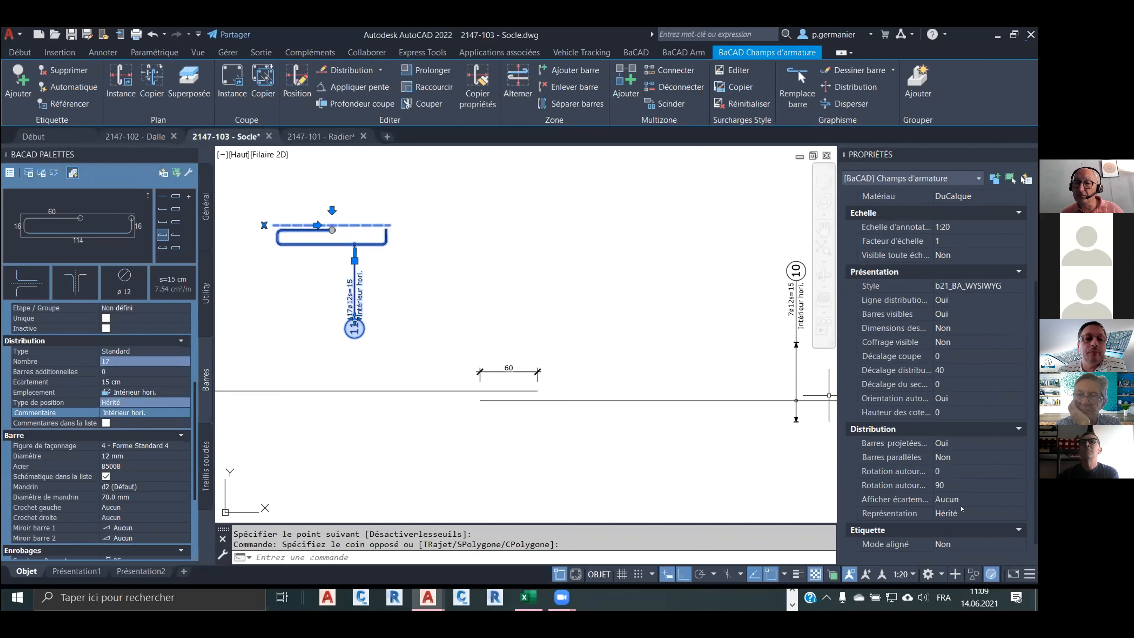
{"action": "scroll", "coordinate": [966, 500], "scroll_direction": "down", "scroll_amount": 1}
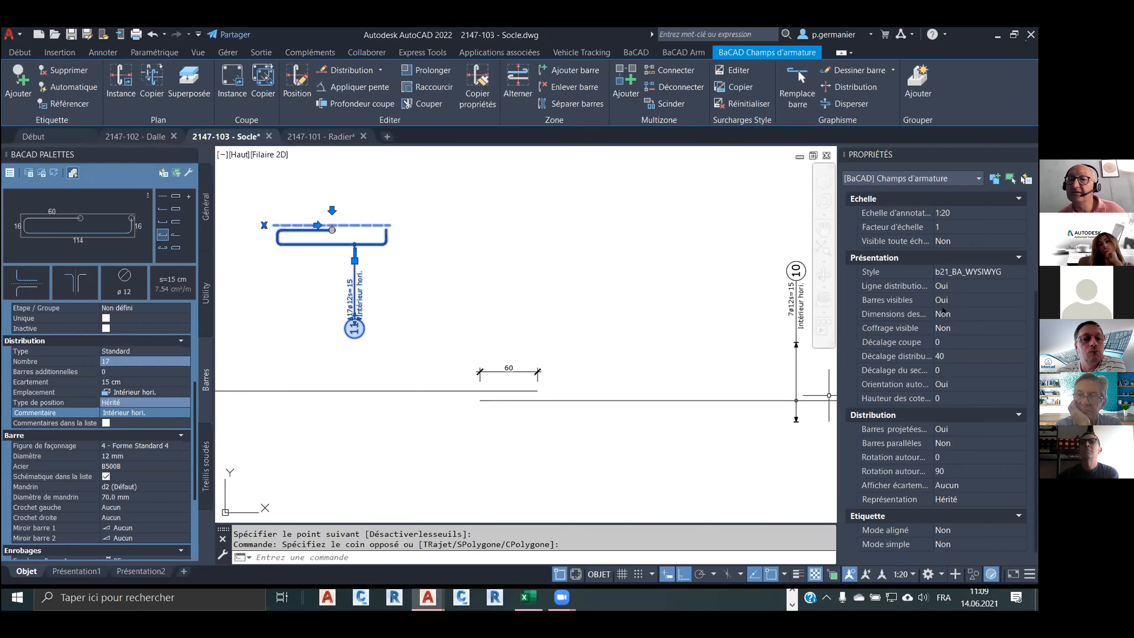
{"action": "scroll", "coordinate": [971, 334], "scroll_direction": "up", "scroll_amount": 5}
{"action": "scroll", "coordinate": [975, 348], "scroll_direction": "down", "scroll_amount": 5}
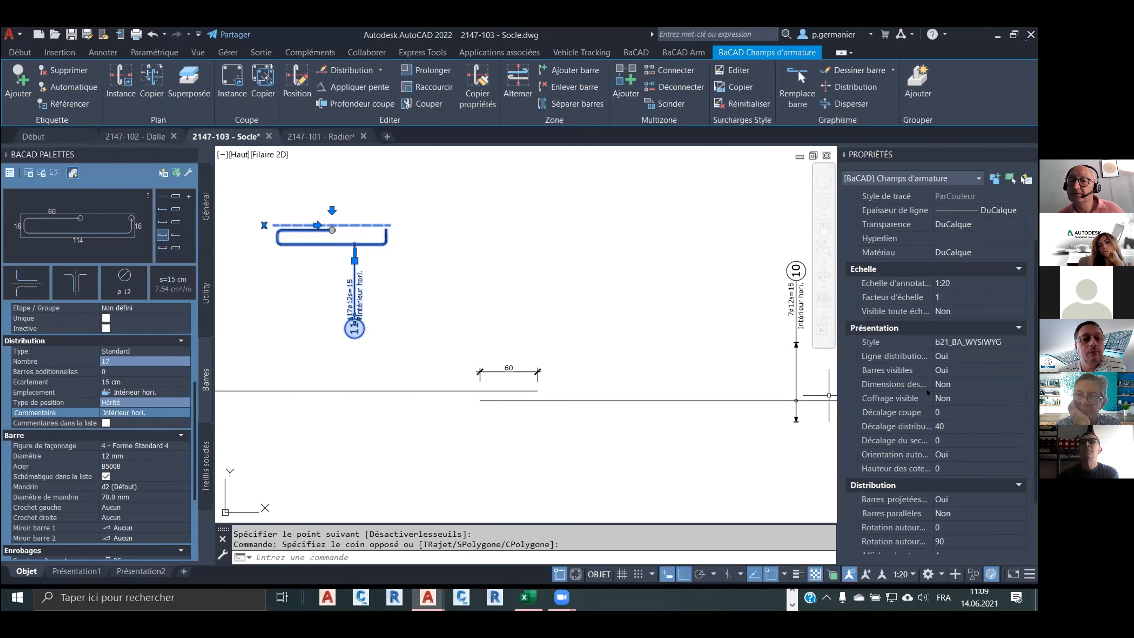
{"action": "left_click", "coordinate": [956, 384]}
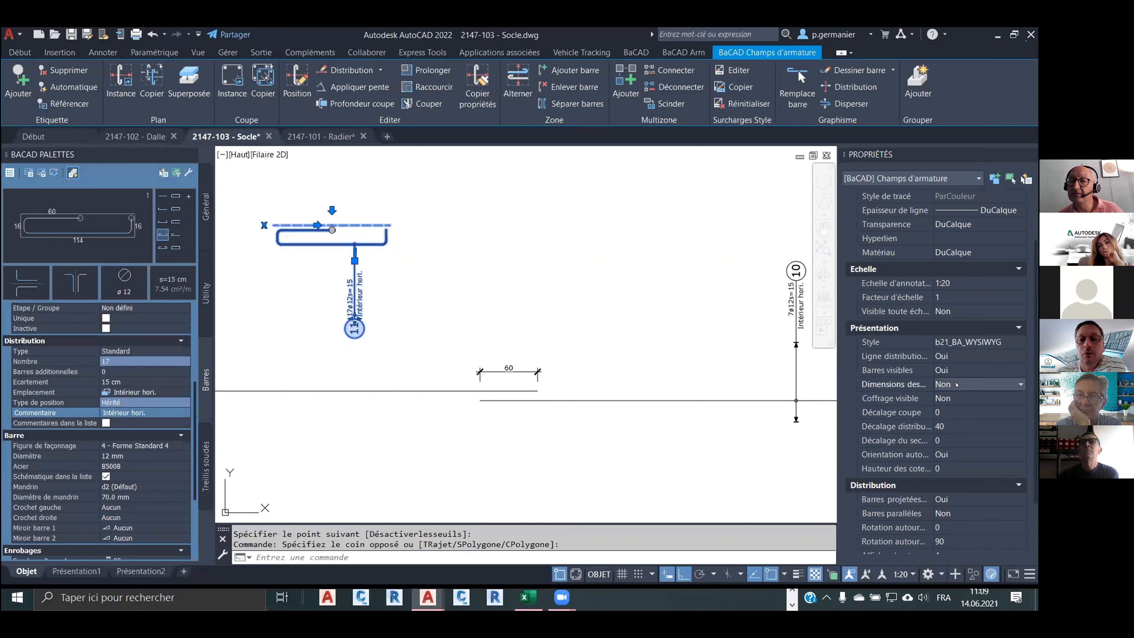
{"action": "left_click", "coordinate": [953, 397]}
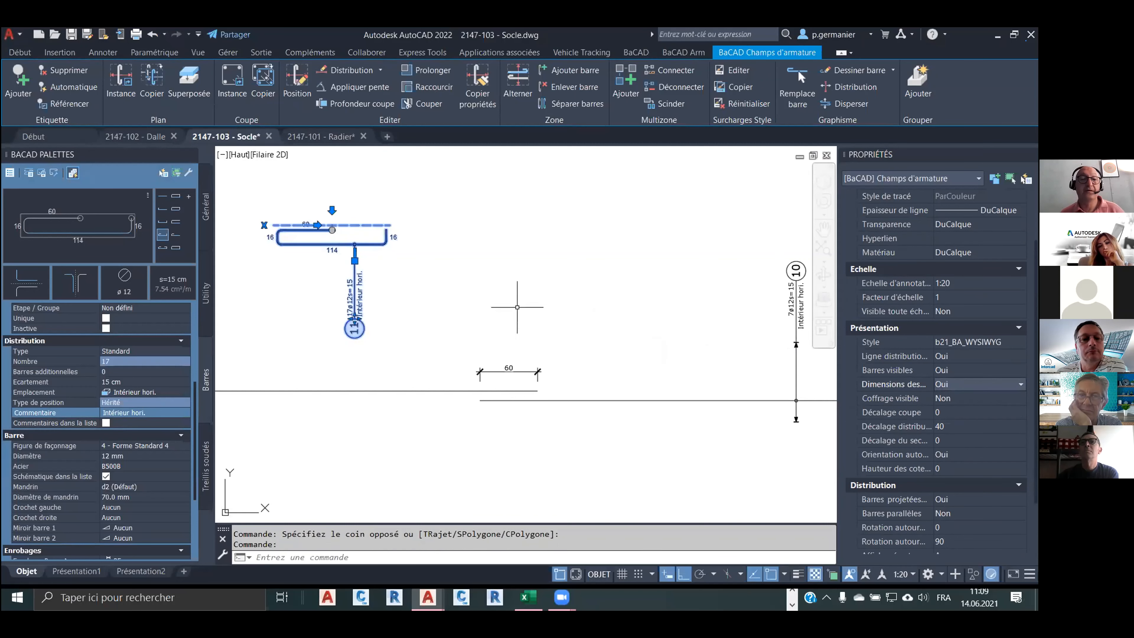
{"action": "key", "text": "Escape"}
{"action": "key", "text": "Escape"}
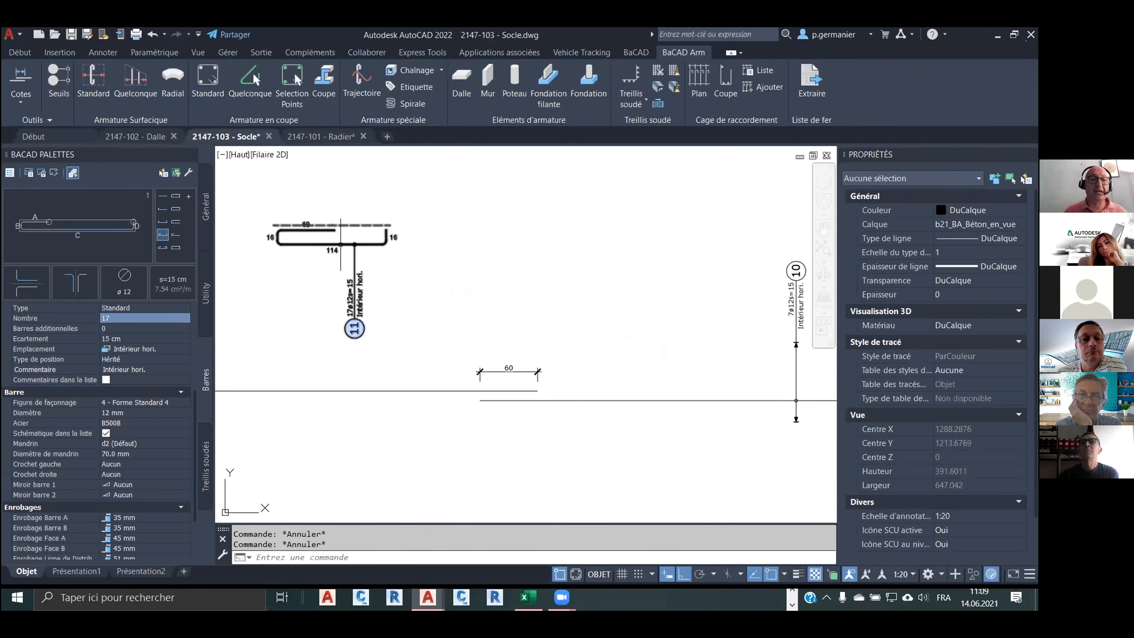
Mirror the dimensioned section bar field about a vertical axis beside it, keeping the source object.
{"action": "left_click", "coordinate": [341, 244]}
{"action": "type", "text": "_mirror"}
{"action": "key", "text": "Return"}
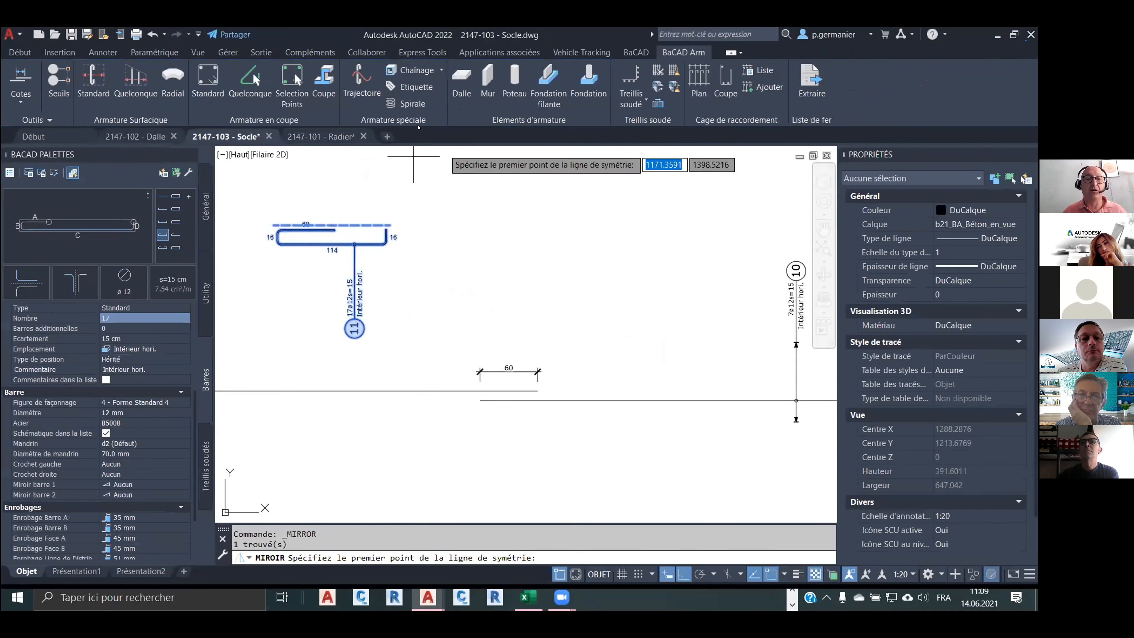
{"action": "left_click", "coordinate": [443, 315]}
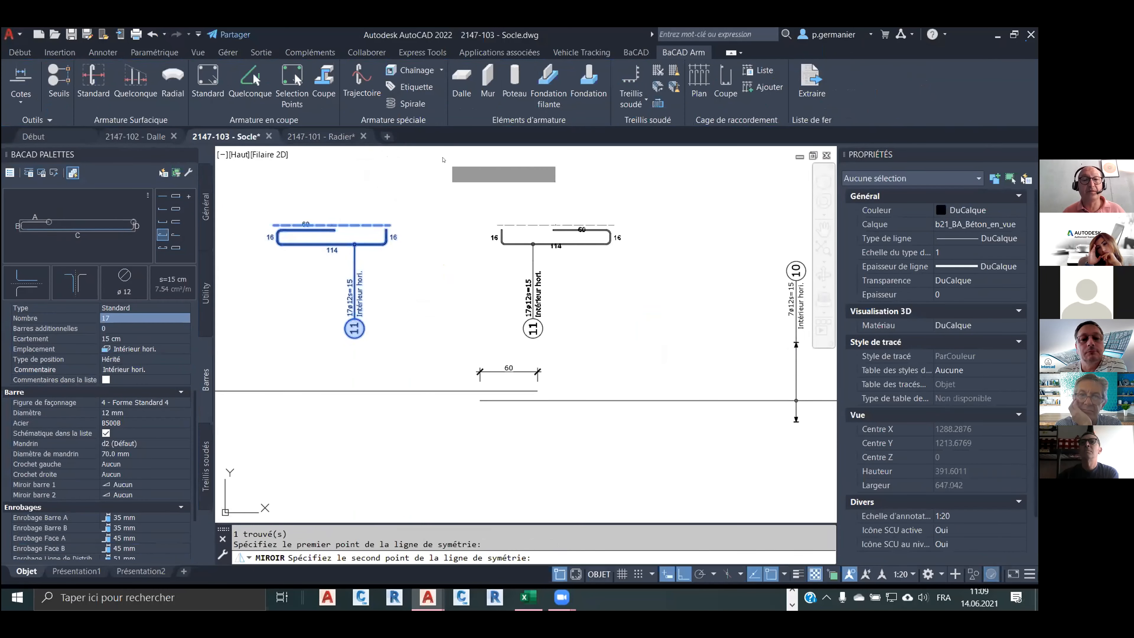
{"action": "left_click", "coordinate": [443, 170]}
{"action": "right_click", "coordinate": [445, 160]}
{"action": "left_click", "coordinate": [469, 167]}
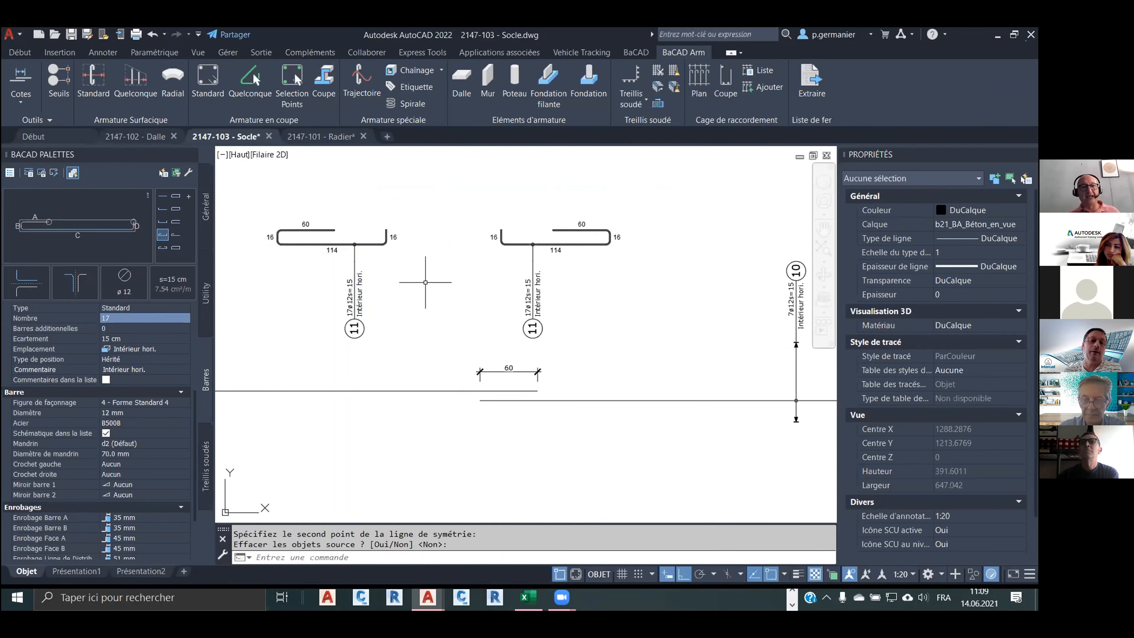
{"action": "scroll", "coordinate": [448, 267], "scroll_direction": "down", "scroll_amount": 2}
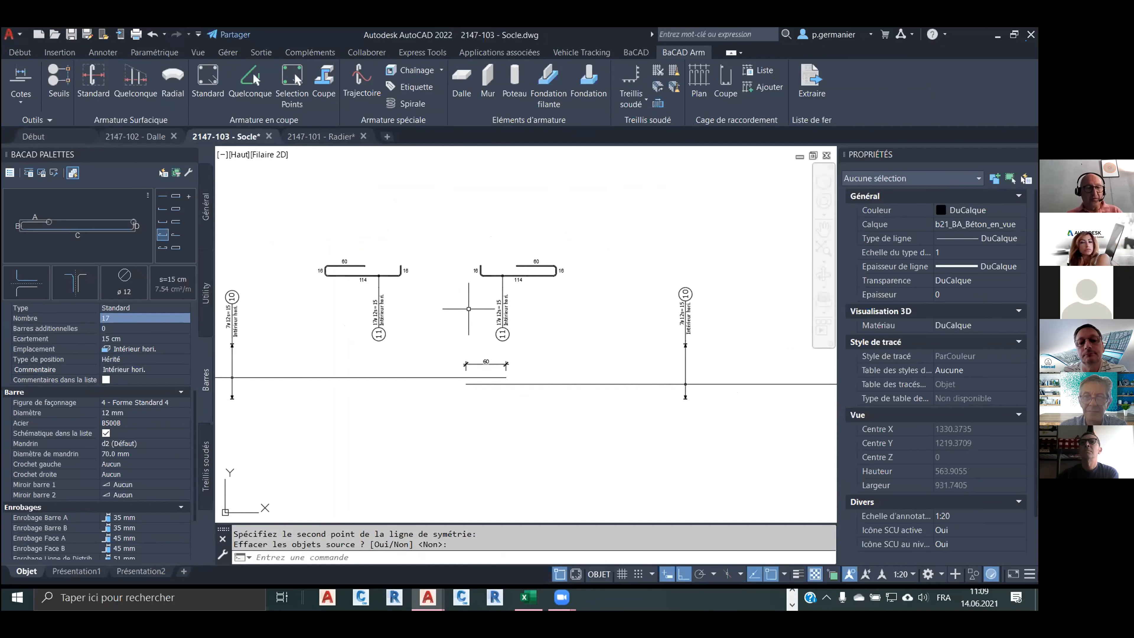
Switch to the news page in Chrome, highlight the entry on editing a position's comment from the palette, and clear the highlight.
{"action": "key", "text": "alt+Tab"}
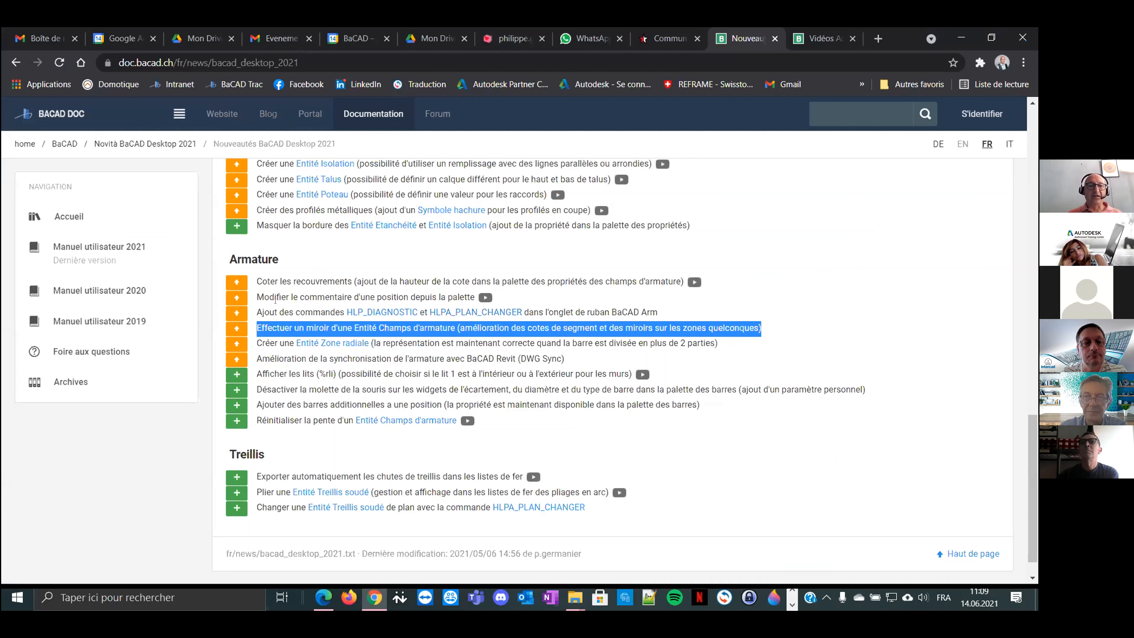
{"action": "left_click_drag", "start_coordinate": [256, 298], "coordinate": [490, 293]}
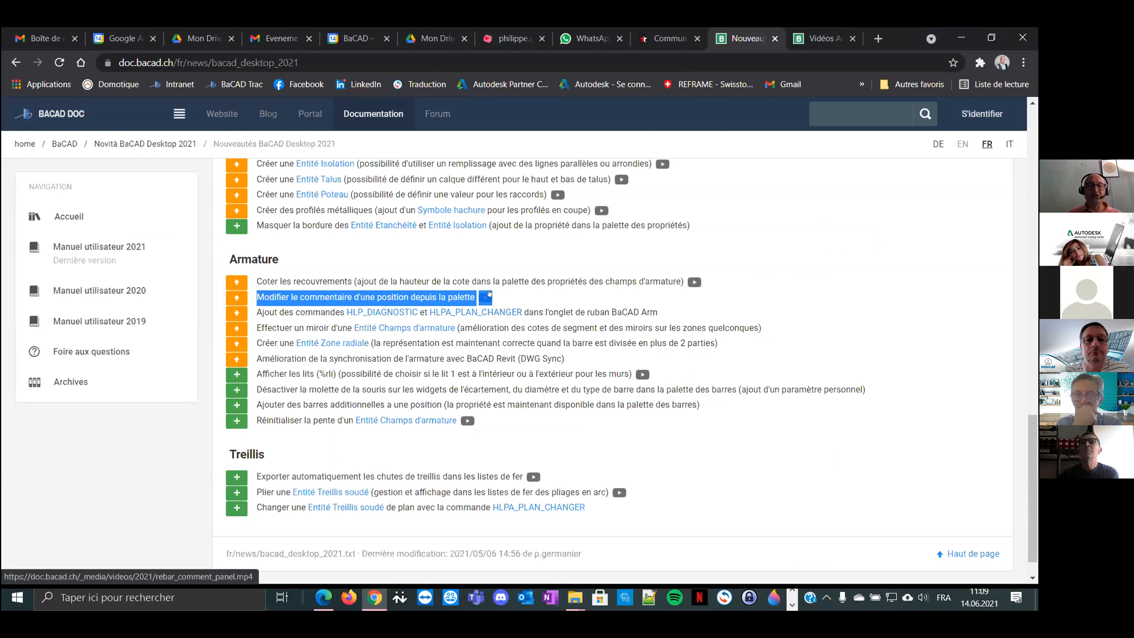
{"action": "left_click", "coordinate": [456, 291]}
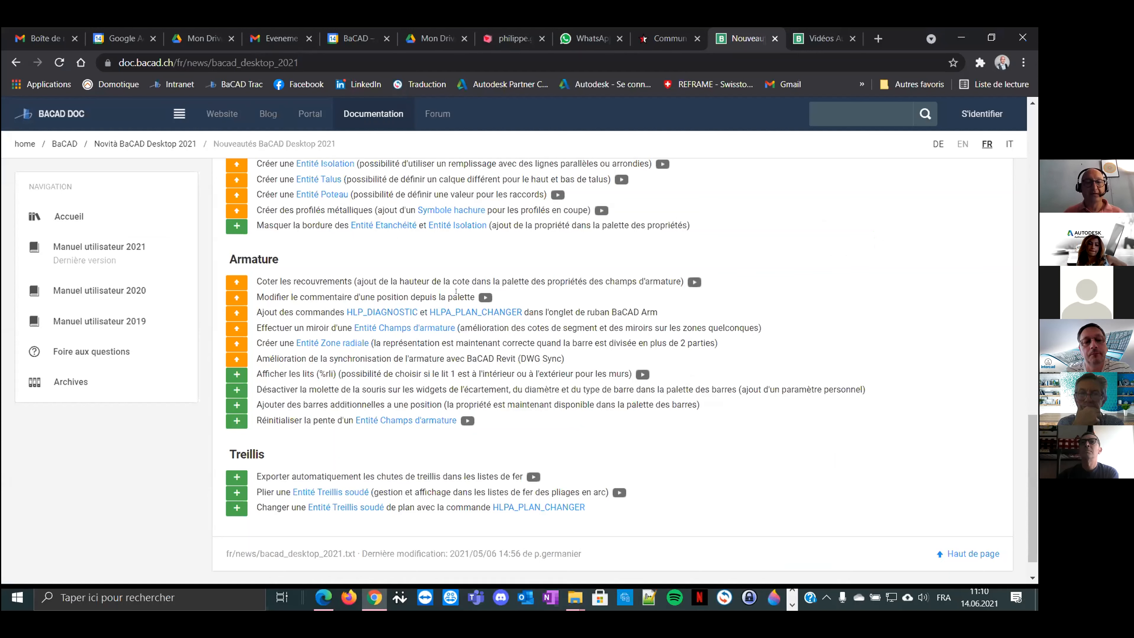
Display the Italian version of the BaCAD Desktop 2021 news page and look through its beginning.
{"action": "scroll", "coordinate": [1014, 163], "scroll_direction": "up", "scroll_amount": 5}
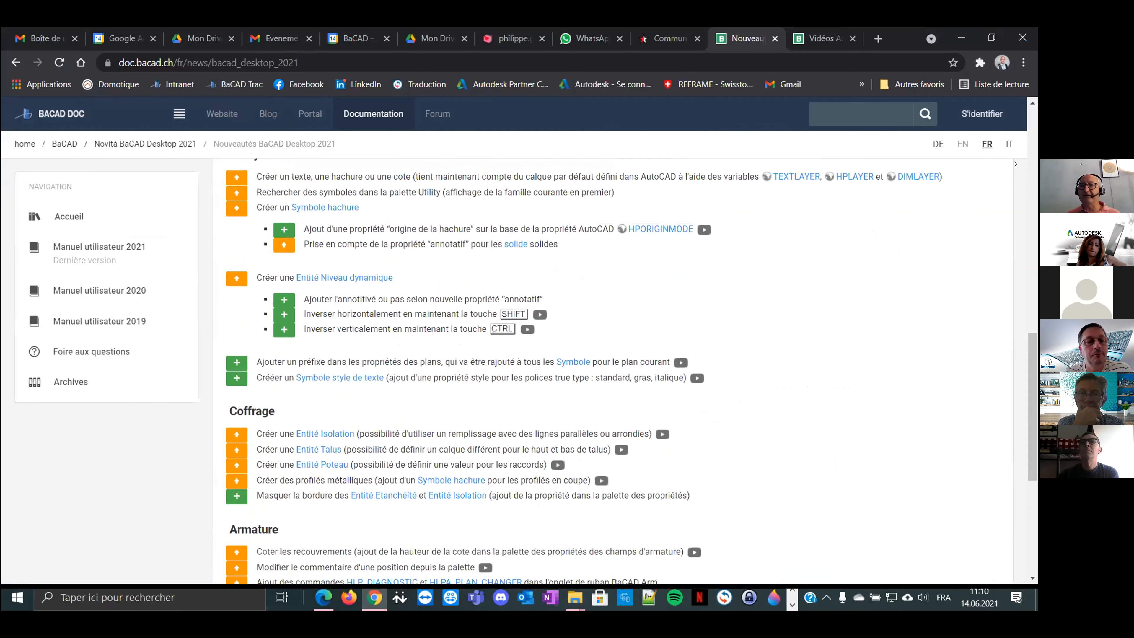
{"action": "scroll", "coordinate": [1014, 163], "scroll_direction": "up", "scroll_amount": 4}
{"action": "left_click", "coordinate": [1010, 144]}
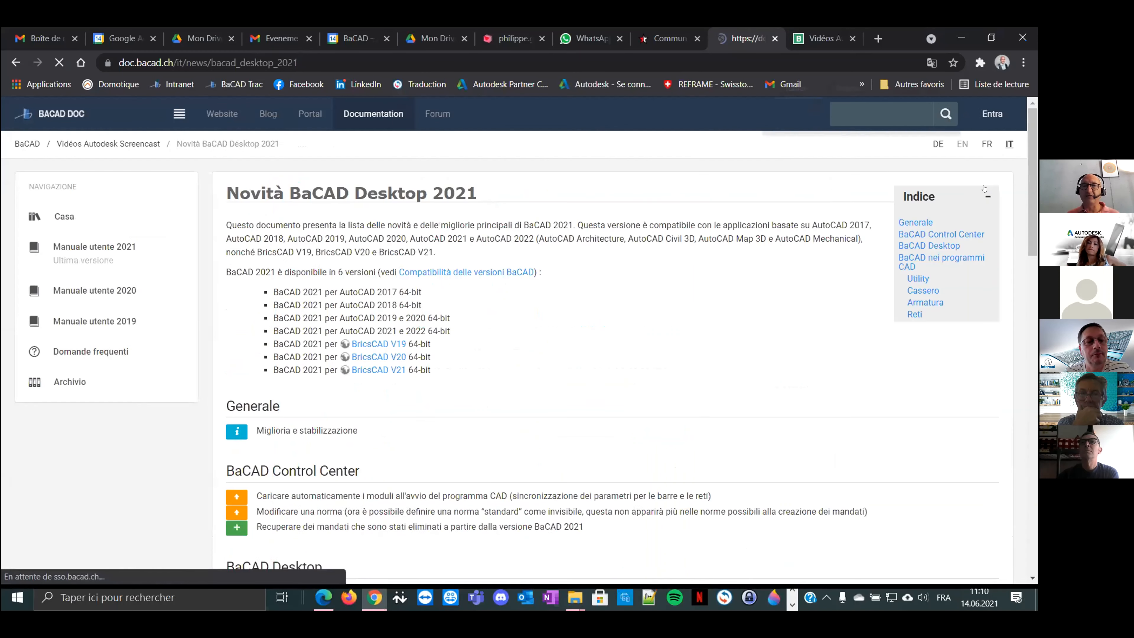
{"action": "scroll", "coordinate": [677, 292], "scroll_direction": "down", "scroll_amount": 3}
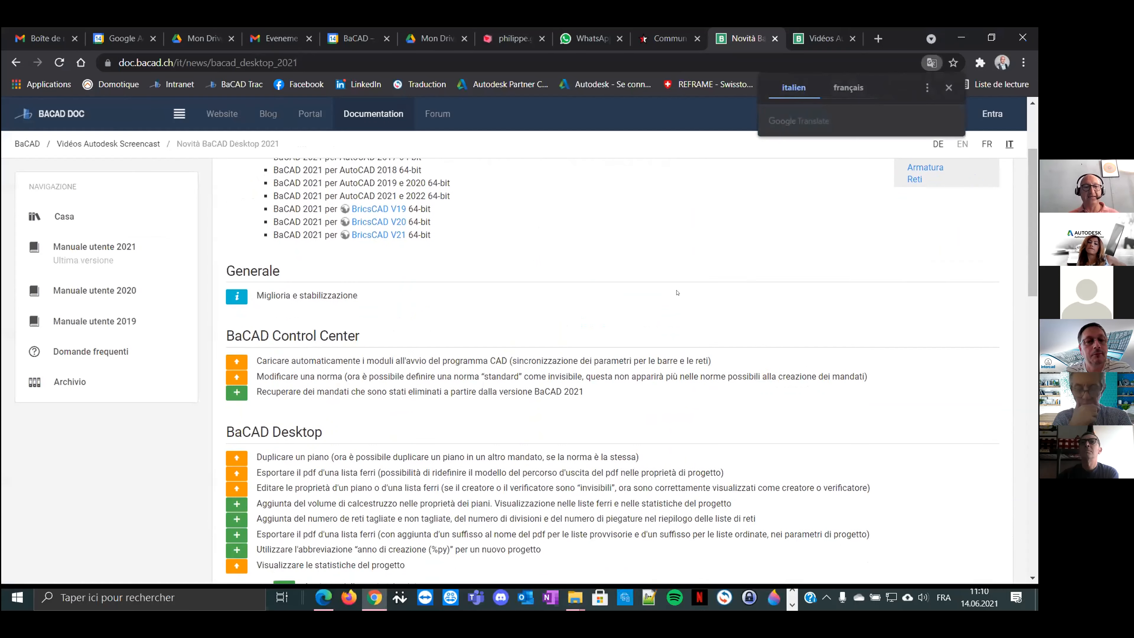
{"action": "scroll", "coordinate": [677, 293], "scroll_direction": "up", "scroll_amount": 3}
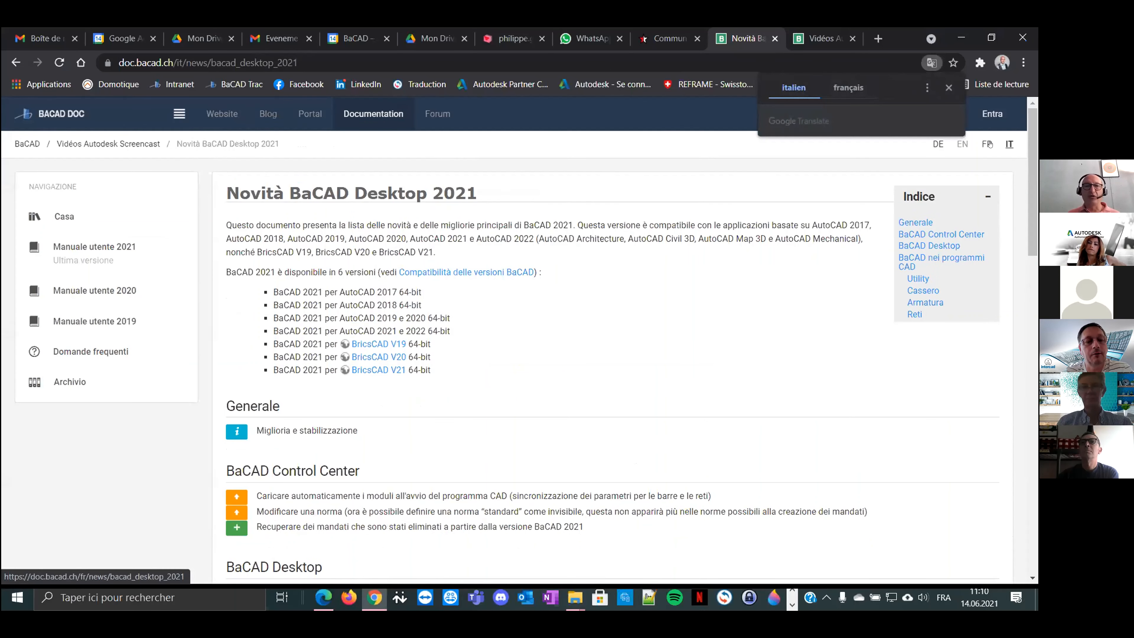
Return to the French version of the news page and review the BaCAD Control Center and BaCAD Desktop entries.
{"action": "left_click", "coordinate": [767, 309]}
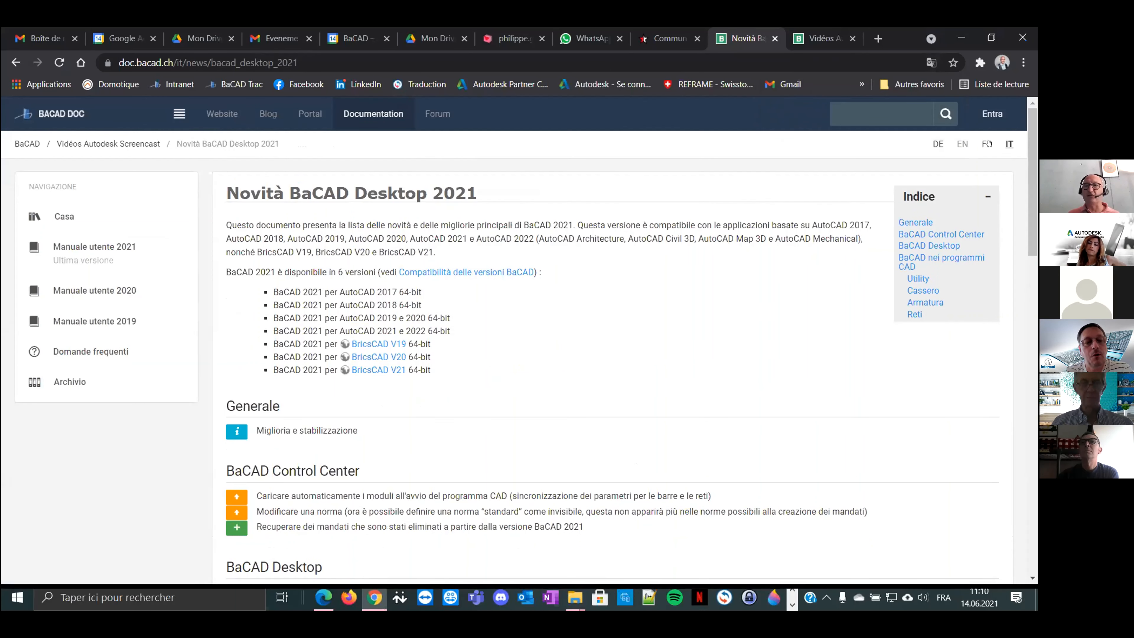
{"action": "left_click", "coordinate": [988, 144]}
{"action": "scroll", "coordinate": [659, 302], "scroll_direction": "down", "scroll_amount": 2}
{"action": "scroll", "coordinate": [659, 302], "scroll_direction": "down", "scroll_amount": 5}
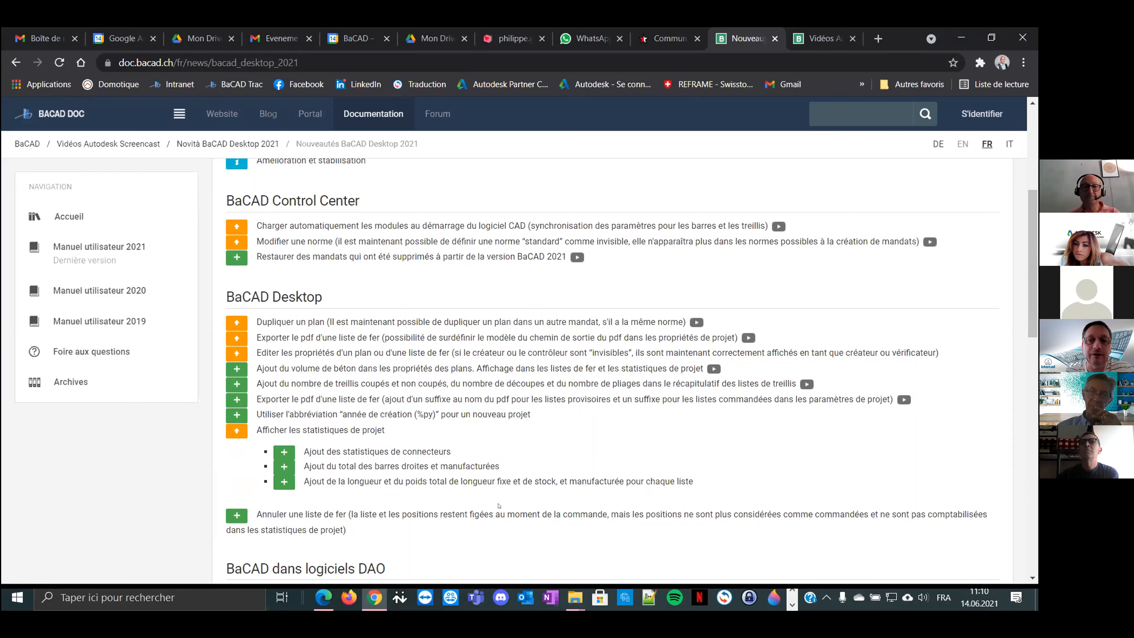
Switch to AutoCAD, check the 2147-102 Dalle drawing and bring up the 2147-103 Socle drawing.
{"action": "key", "text": "alt+Tab"}
{"action": "key", "text": "alt+Tab"}
{"action": "key", "text": "alt+Tab"}
{"action": "key", "text": "alt+Tab"}
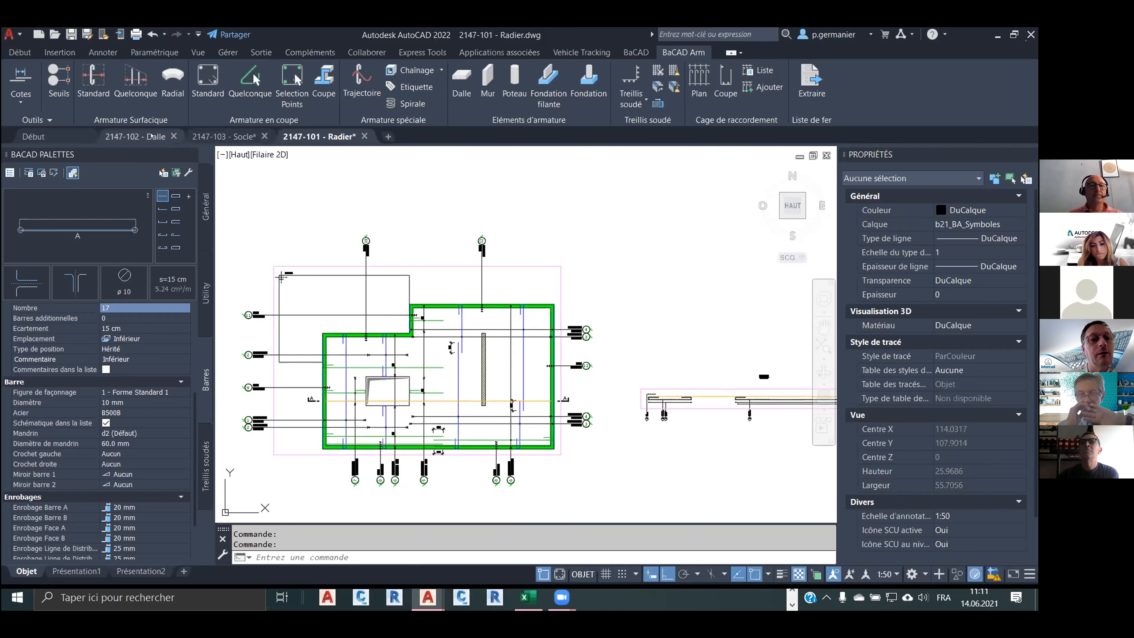
{"action": "left_click", "coordinate": [228, 137]}
{"action": "left_click", "coordinate": [152, 137]}
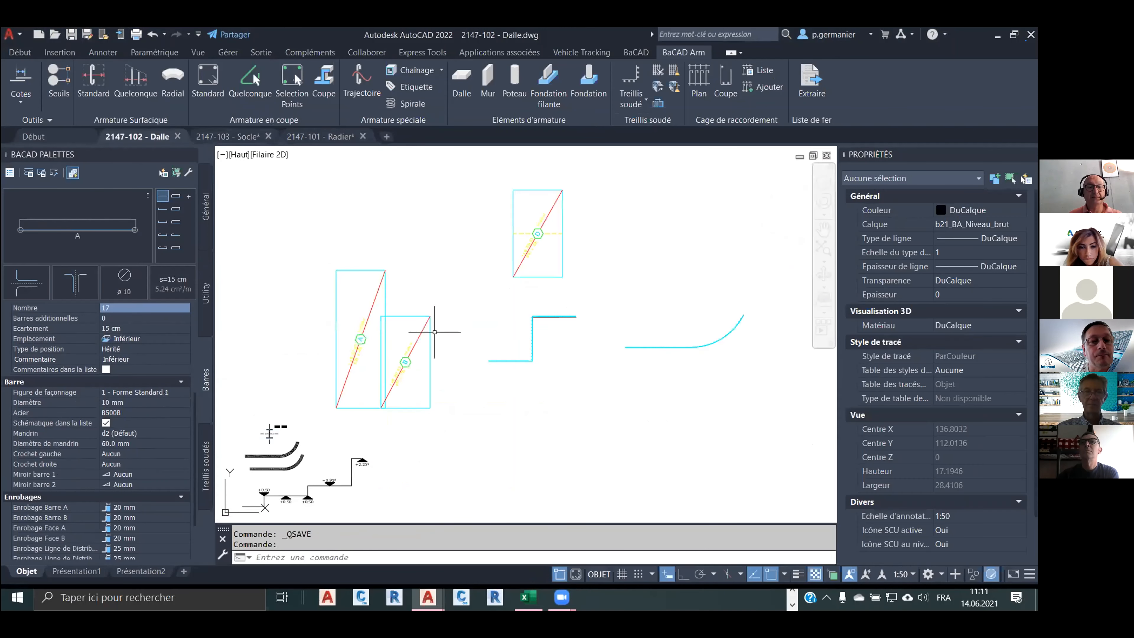
{"action": "left_click", "coordinate": [227, 137]}
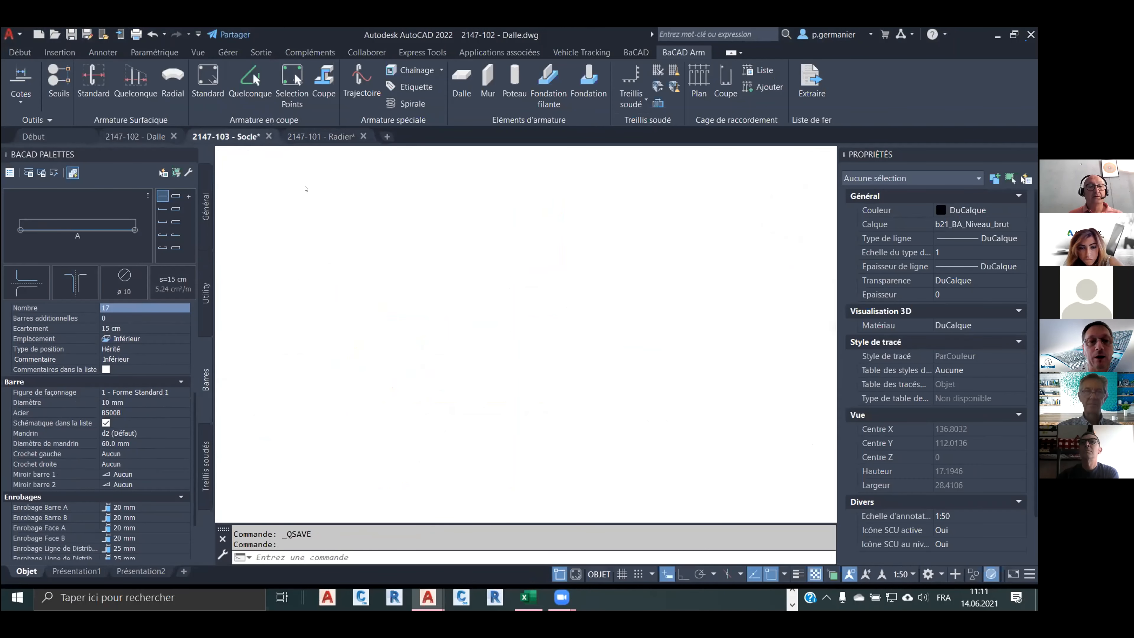
Place a standard surface reinforcement field of 12 mm bars at 15 cm spacing, about 169 by 167 cm, in the empty area beyond position 7, with its label below.
{"action": "scroll", "coordinate": [429, 304], "scroll_direction": "down", "scroll_amount": 5}
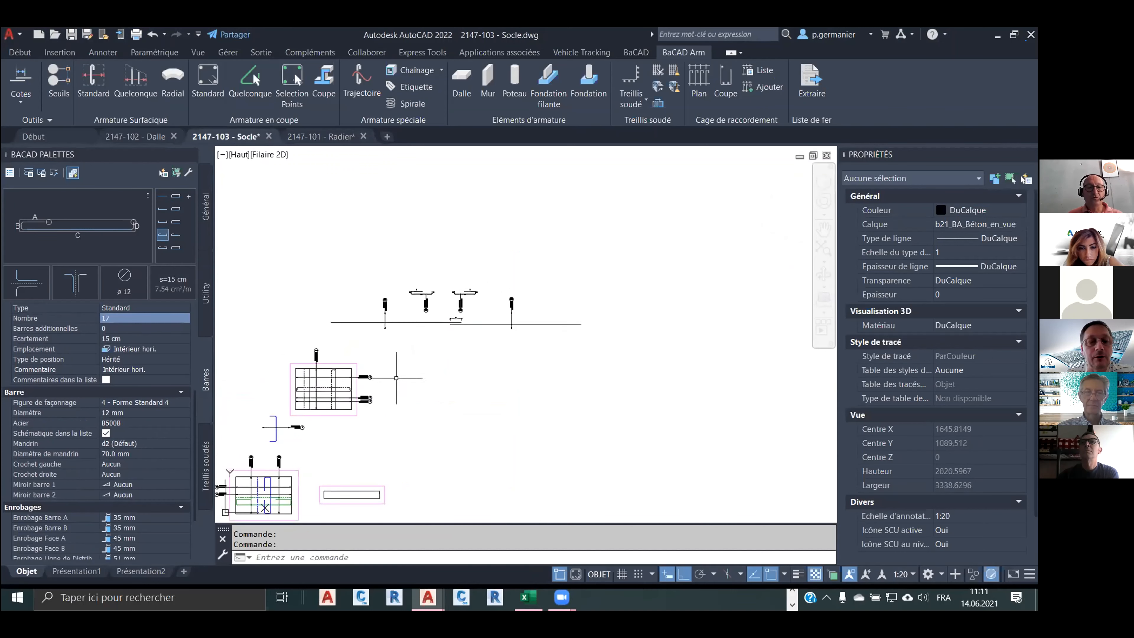
{"action": "scroll", "coordinate": [330, 375], "scroll_direction": "up", "scroll_amount": 1}
{"action": "scroll", "coordinate": [346, 374], "scroll_direction": "down", "scroll_amount": 2}
{"action": "middle_click_drag", "start_coordinate": [393, 355], "coordinate": [431, 340]}
{"action": "scroll", "coordinate": [432, 340], "scroll_direction": "up", "scroll_amount": 4}
{"action": "scroll", "coordinate": [431, 340], "scroll_direction": "up", "scroll_amount": 2}
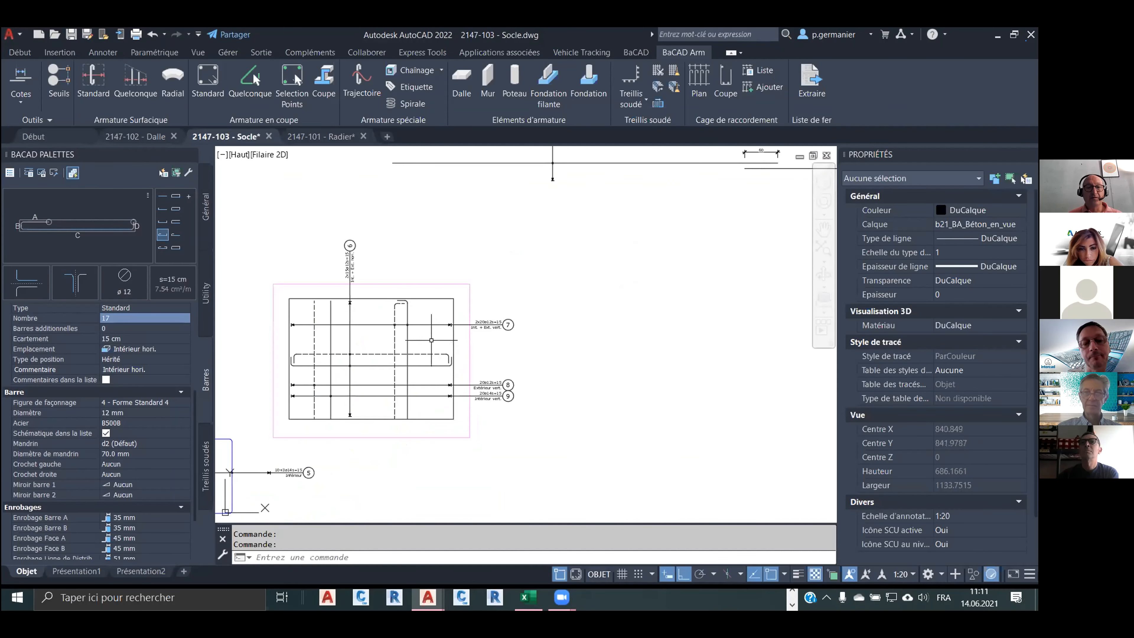
{"action": "scroll", "coordinate": [431, 340], "scroll_direction": "up", "scroll_amount": 3}
{"action": "scroll", "coordinate": [506, 328], "scroll_direction": "up", "scroll_amount": 1}
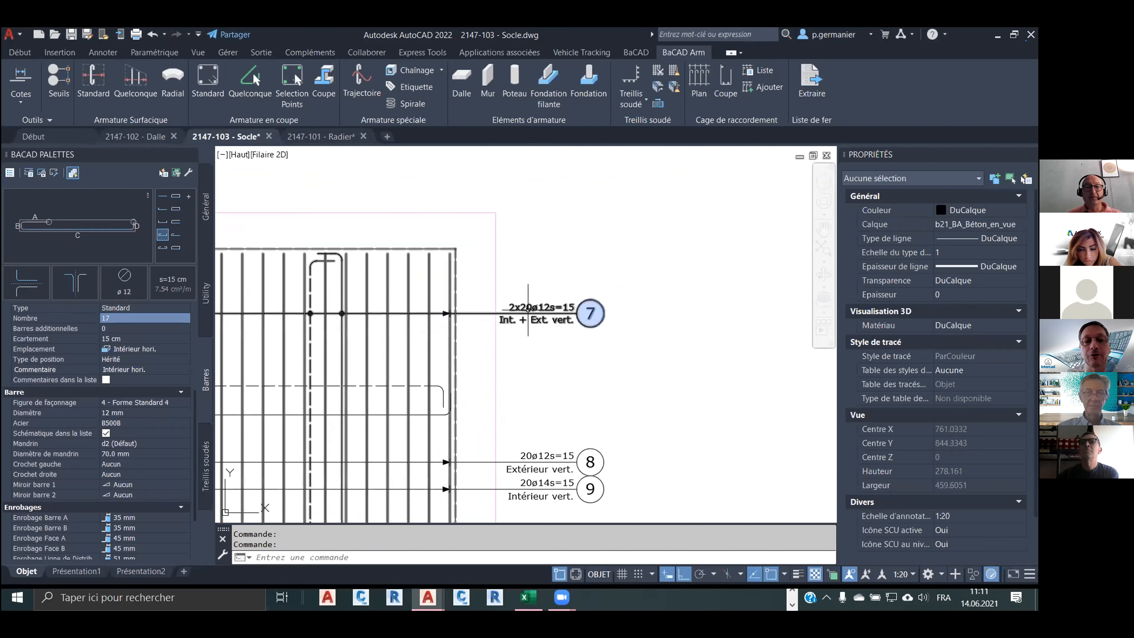
{"action": "middle_click_drag", "start_coordinate": [491, 245], "coordinate": [288, 421]}
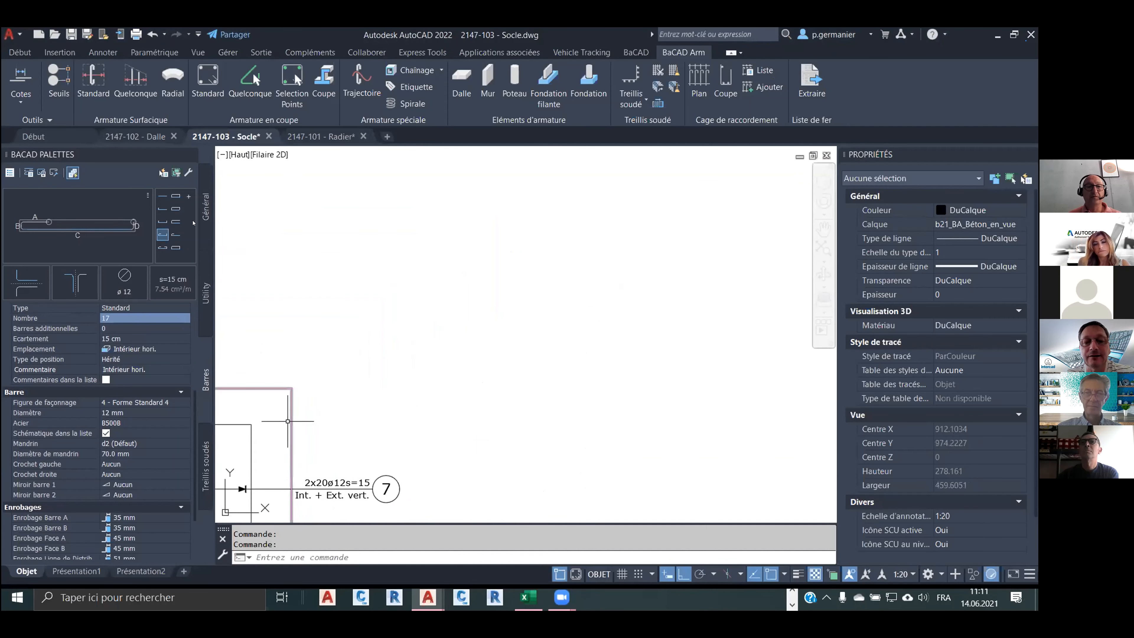
{"action": "left_click", "coordinate": [96, 82]}
{"action": "left_click", "coordinate": [440, 417]}
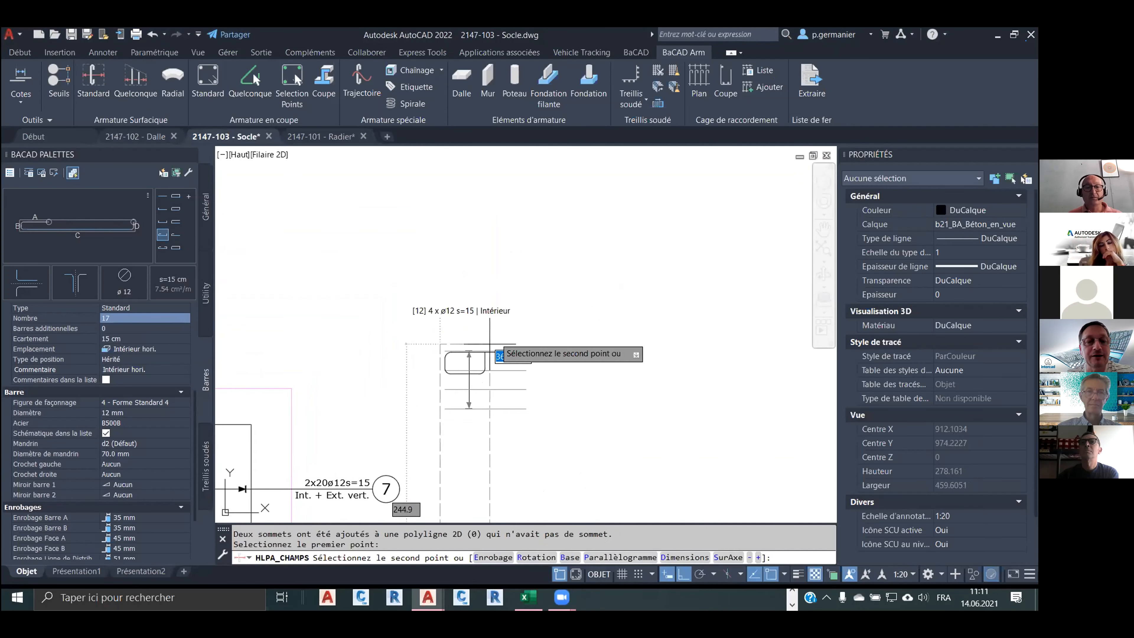
{"action": "left_click", "coordinate": [668, 190]}
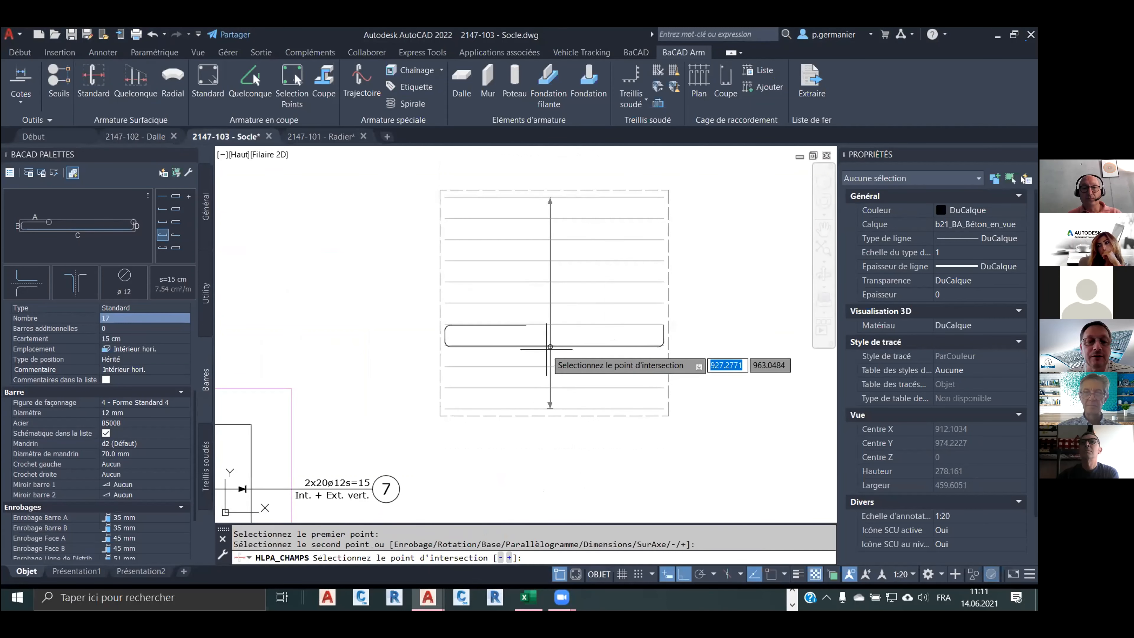
{"action": "left_click", "coordinate": [548, 336]}
{"action": "left_click", "coordinate": [584, 451]}
{"action": "key", "text": "Return"}
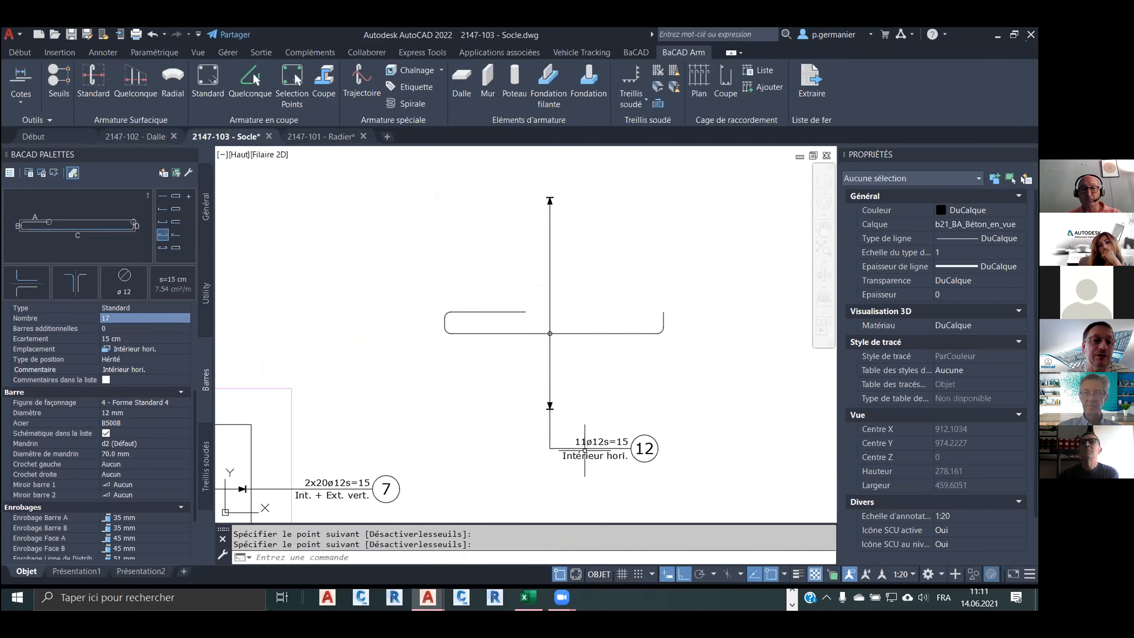
Try additional bar counts of 2 and 7 on the new reinforcement field, restore the count to 0 and deselect the field.
{"action": "left_click", "coordinate": [610, 450]}
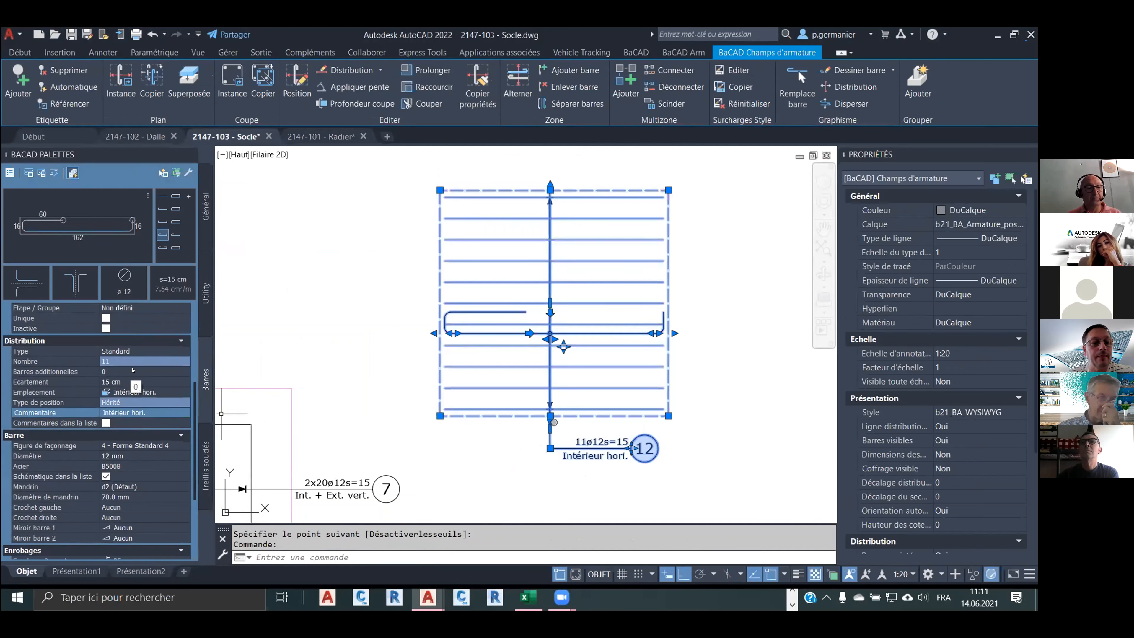
{"action": "left_click", "coordinate": [184, 370]}
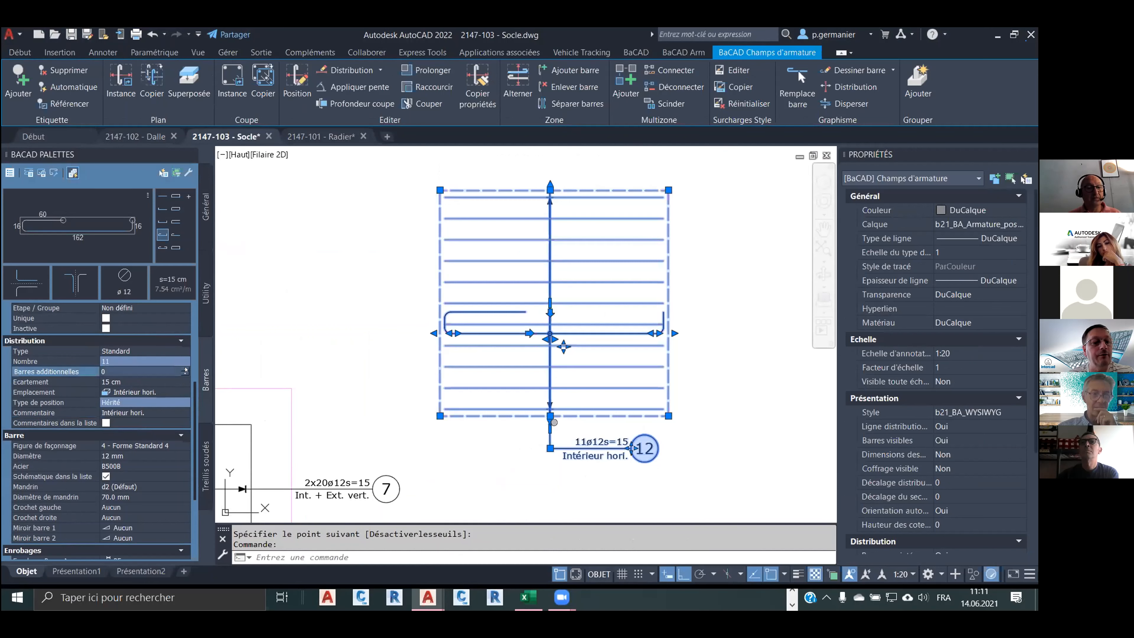
{"action": "left_click", "coordinate": [185, 369]}
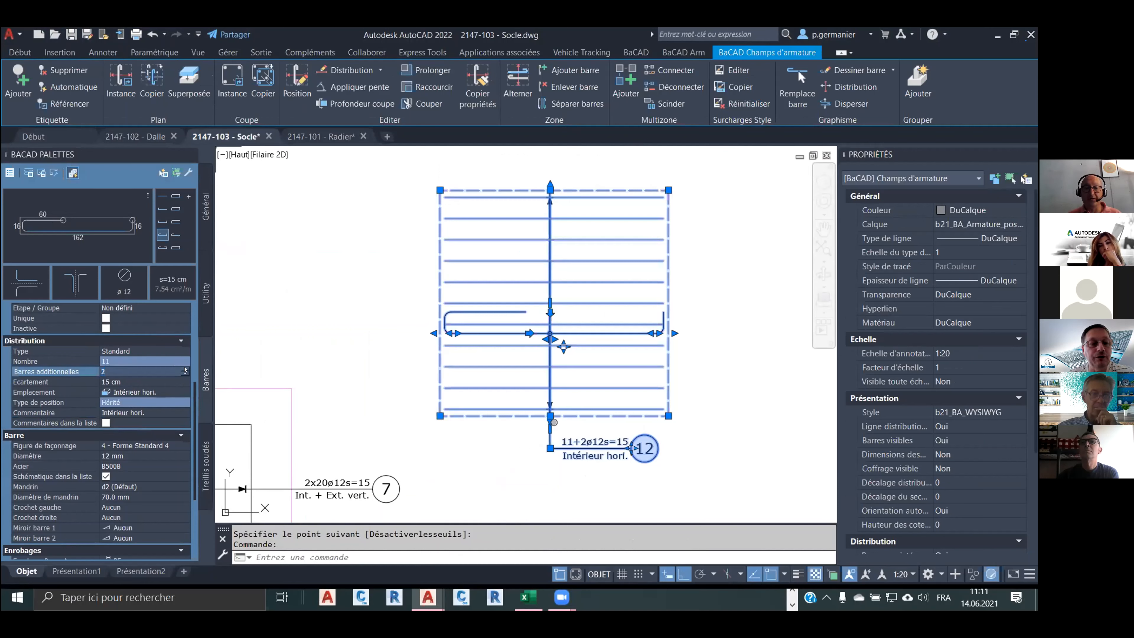
{"action": "left_click", "coordinate": [185, 369]}
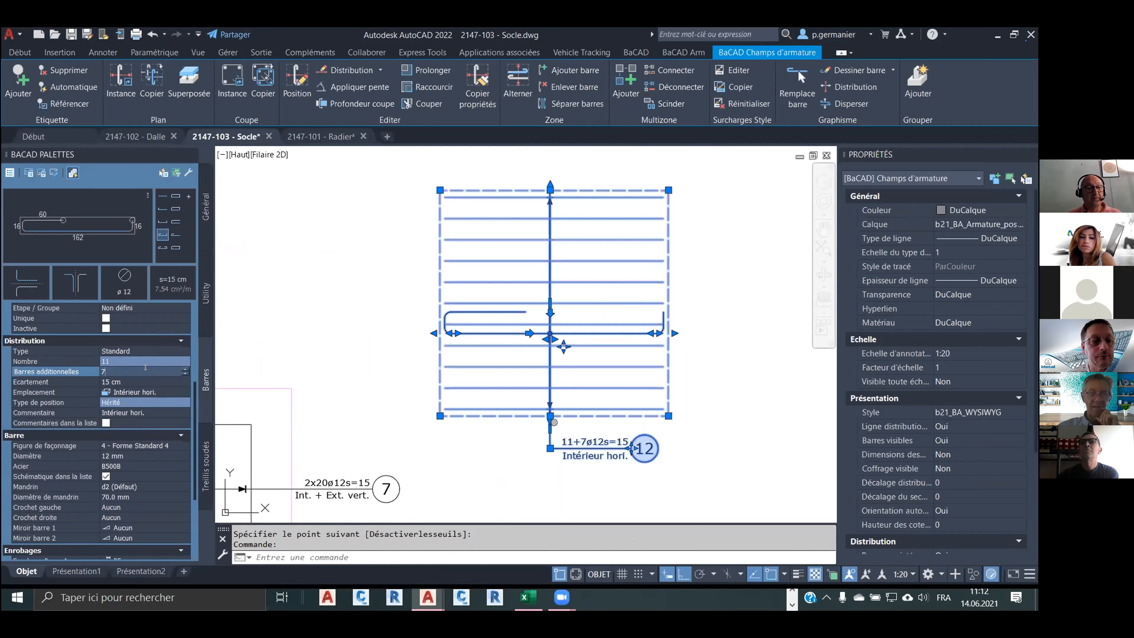
{"action": "type", "text": "0"}
{"action": "key", "text": "Return"}
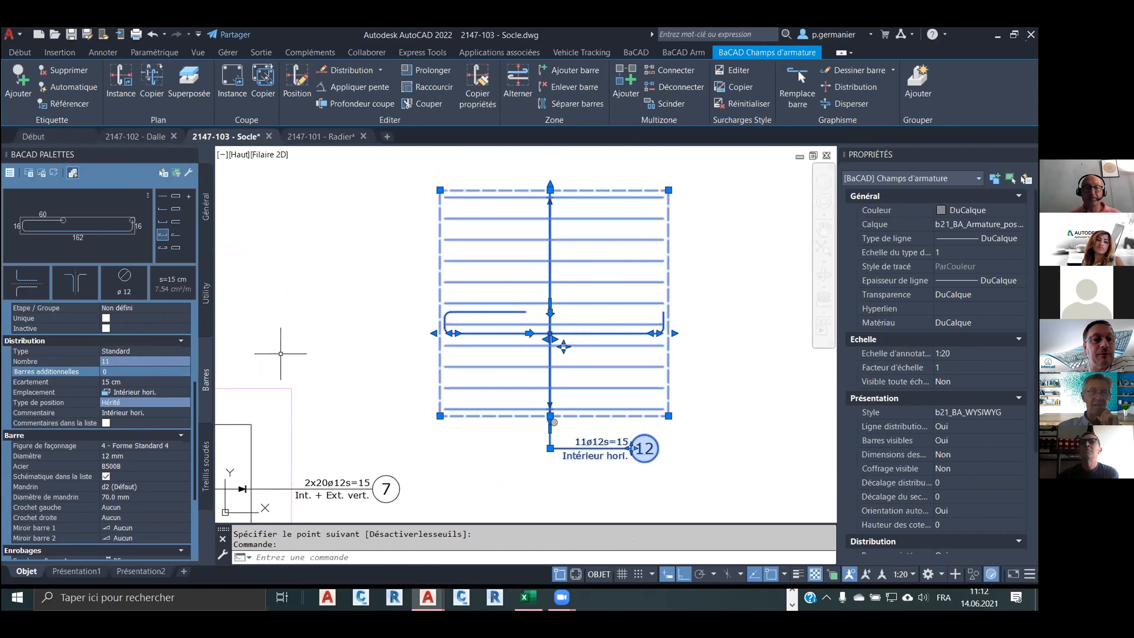
{"action": "key", "text": "Escape"}
{"action": "key", "text": "Escape"}
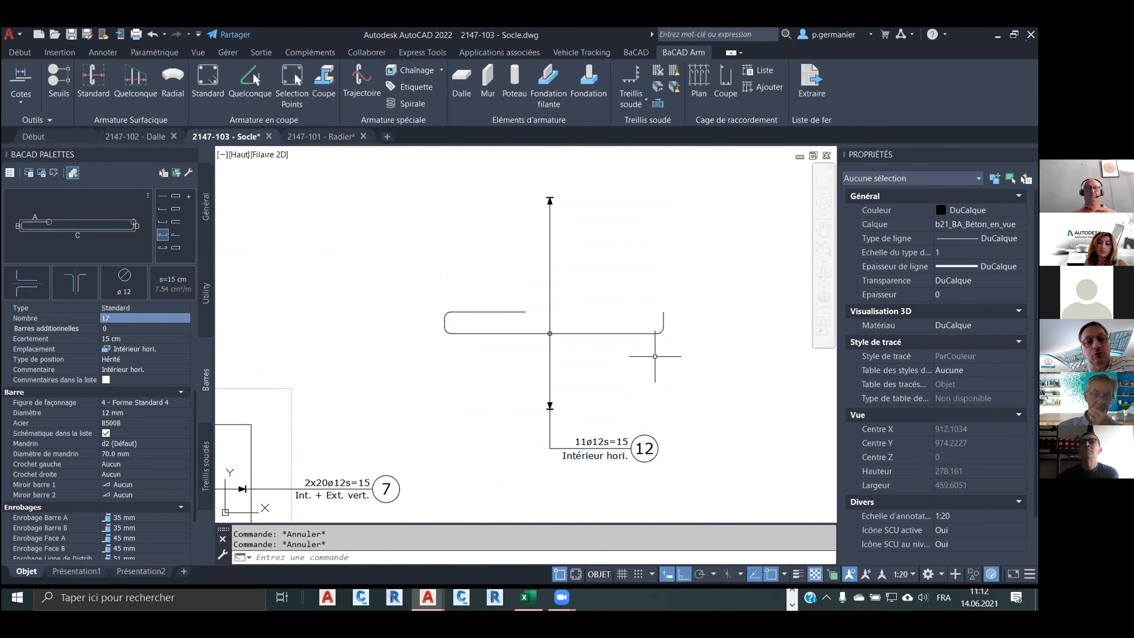
Open the position editor for the new reinforcement field, examine its number and dimension settings, and close it without changes.
{"action": "left_click", "coordinate": [664, 410]}
{"action": "left_click", "coordinate": [602, 467]}
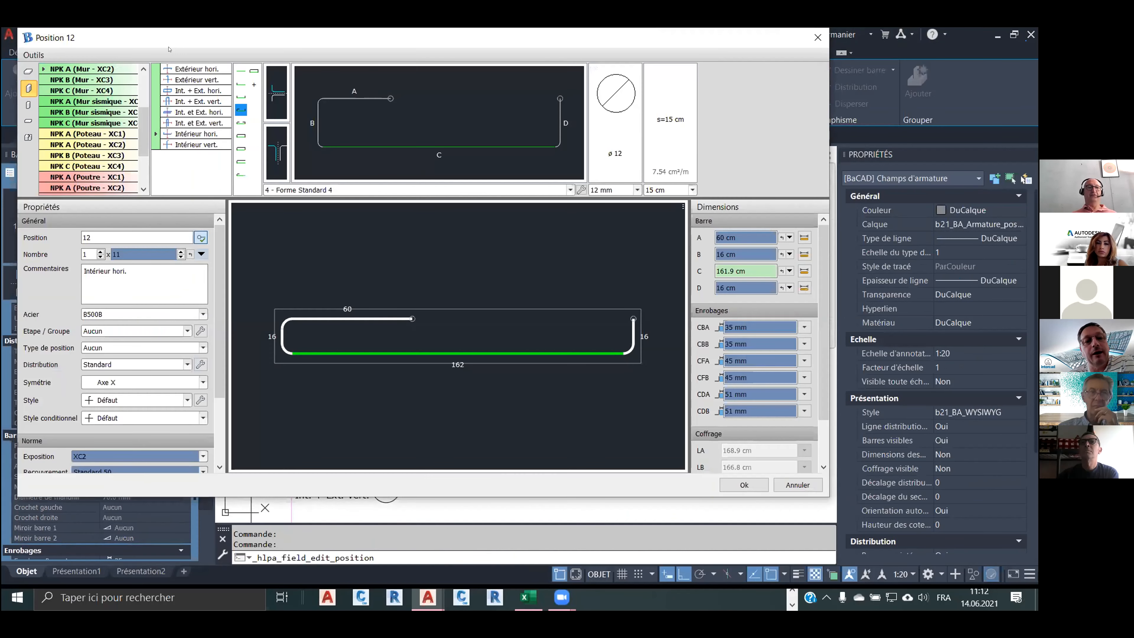
{"action": "left_click_drag", "start_coordinate": [169, 49], "coordinate": [240, 98]}
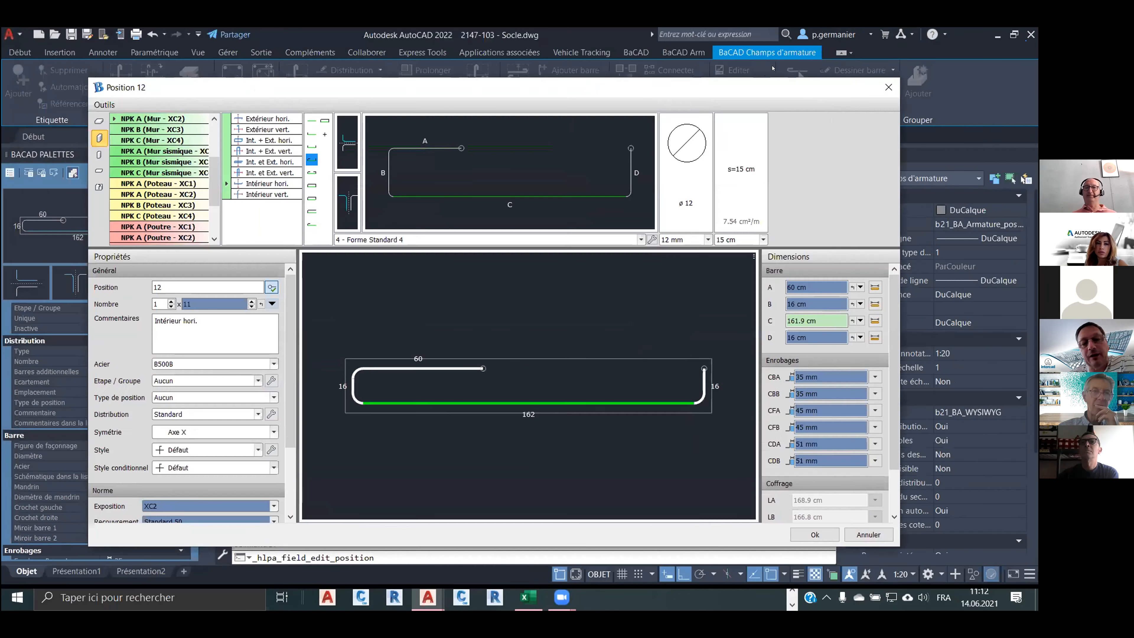
{"action": "left_click", "coordinate": [887, 87]}
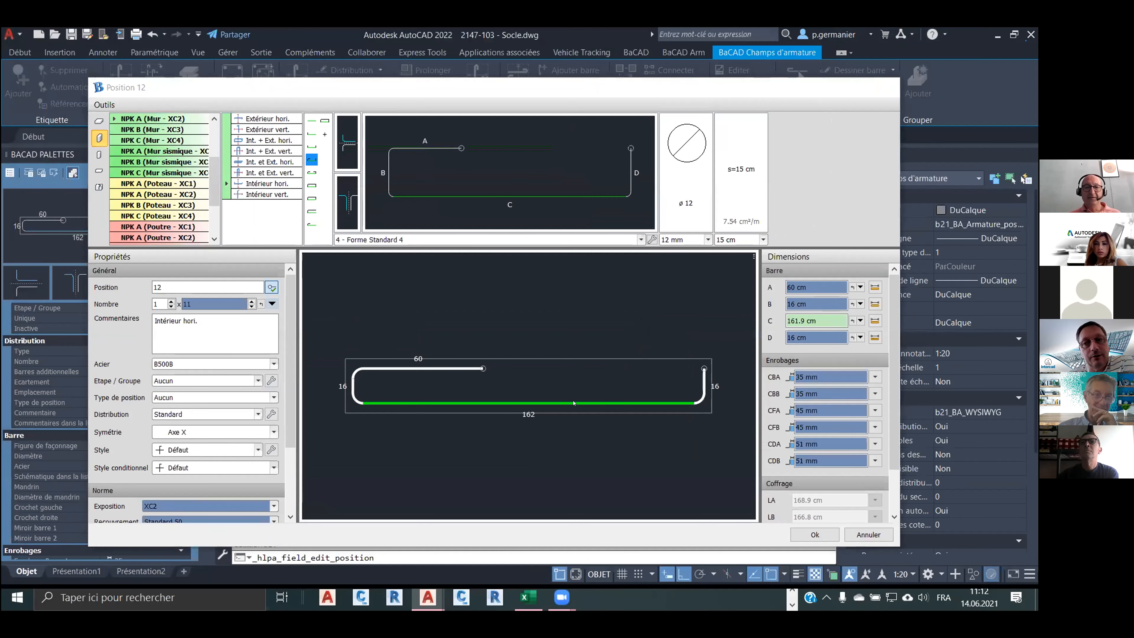
{"action": "key", "text": "Escape"}
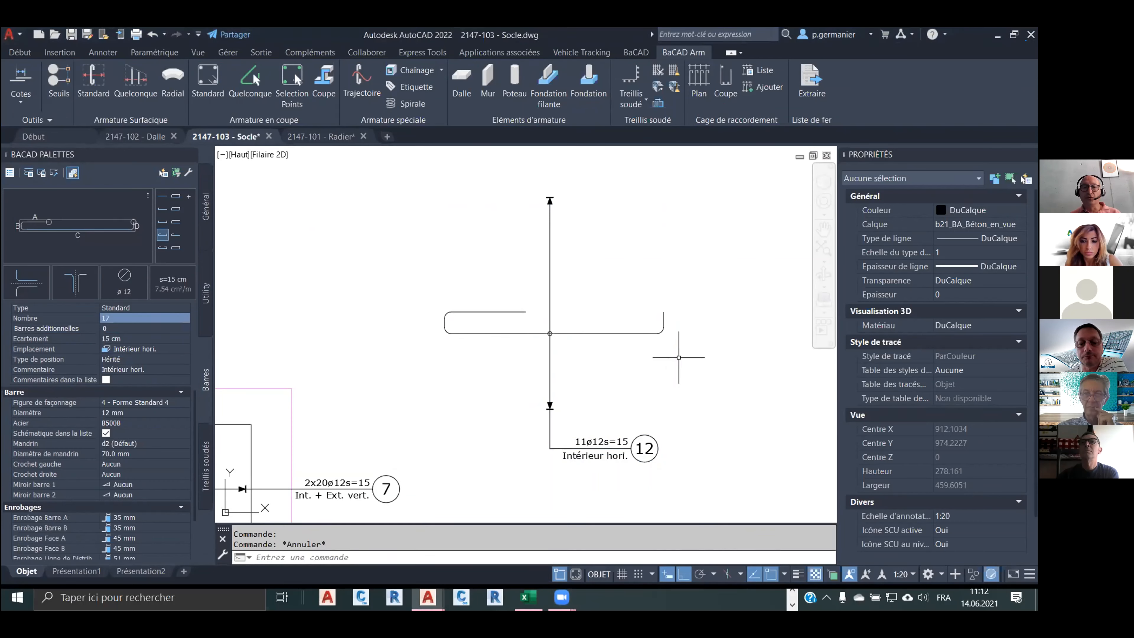
{"action": "left_click", "coordinate": [425, 295]}
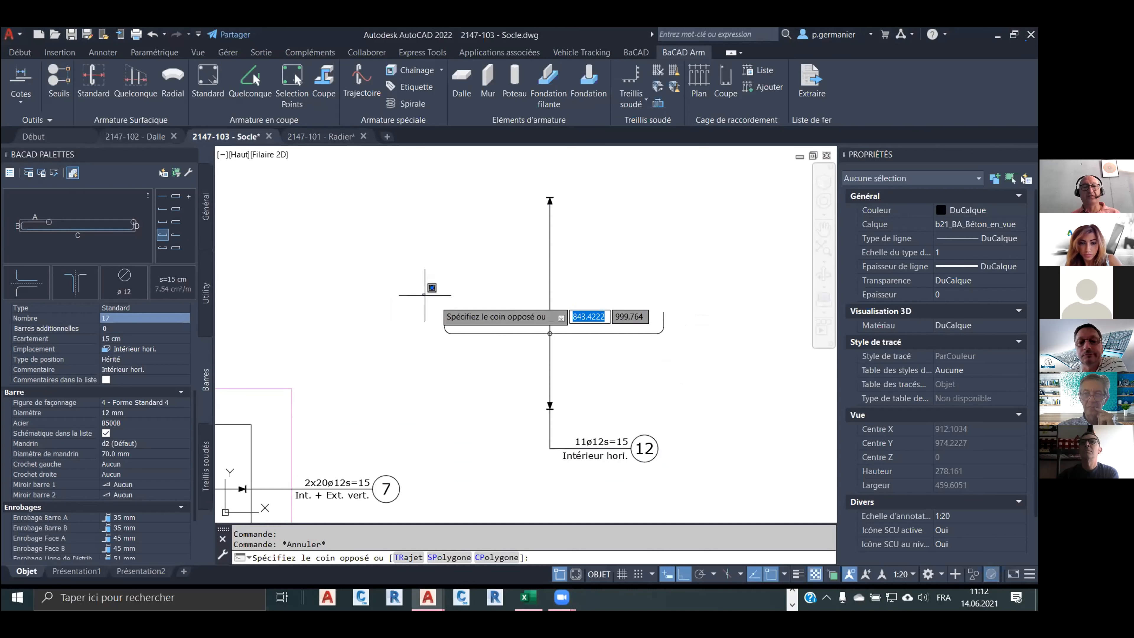
{"action": "left_click", "coordinate": [719, 357]}
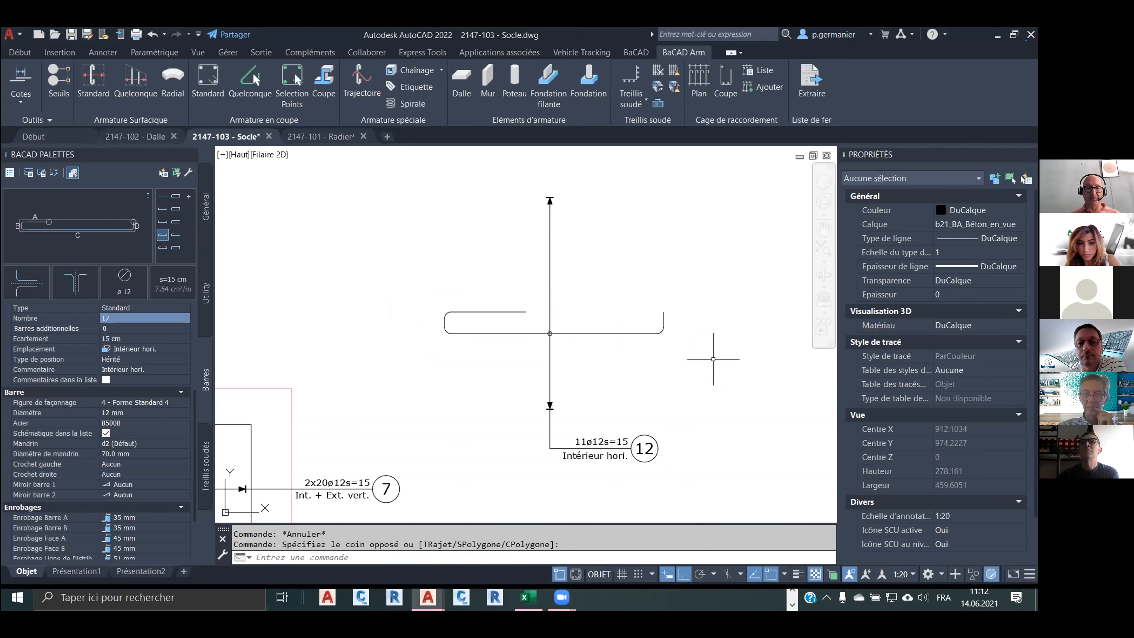